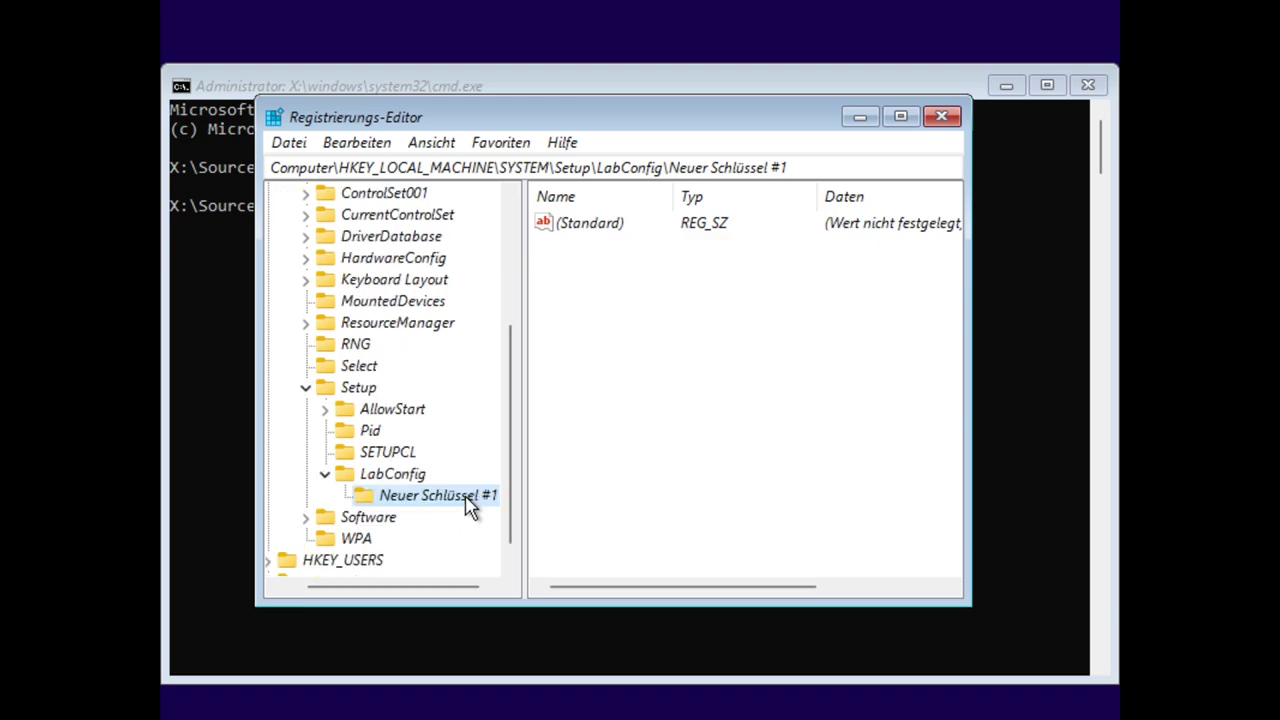
Step: Delete the stray 'Neuer Schlüssel #1' key from the registry
right_click(406, 480)
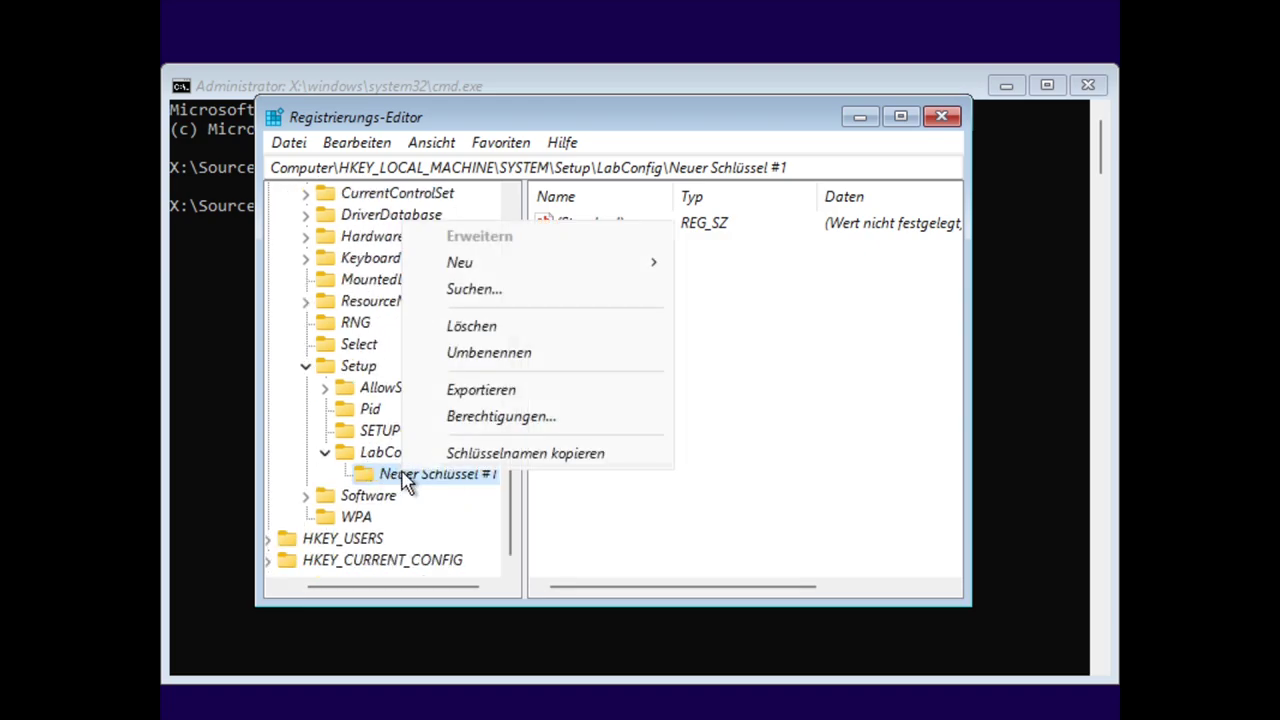
left_click(506, 328)
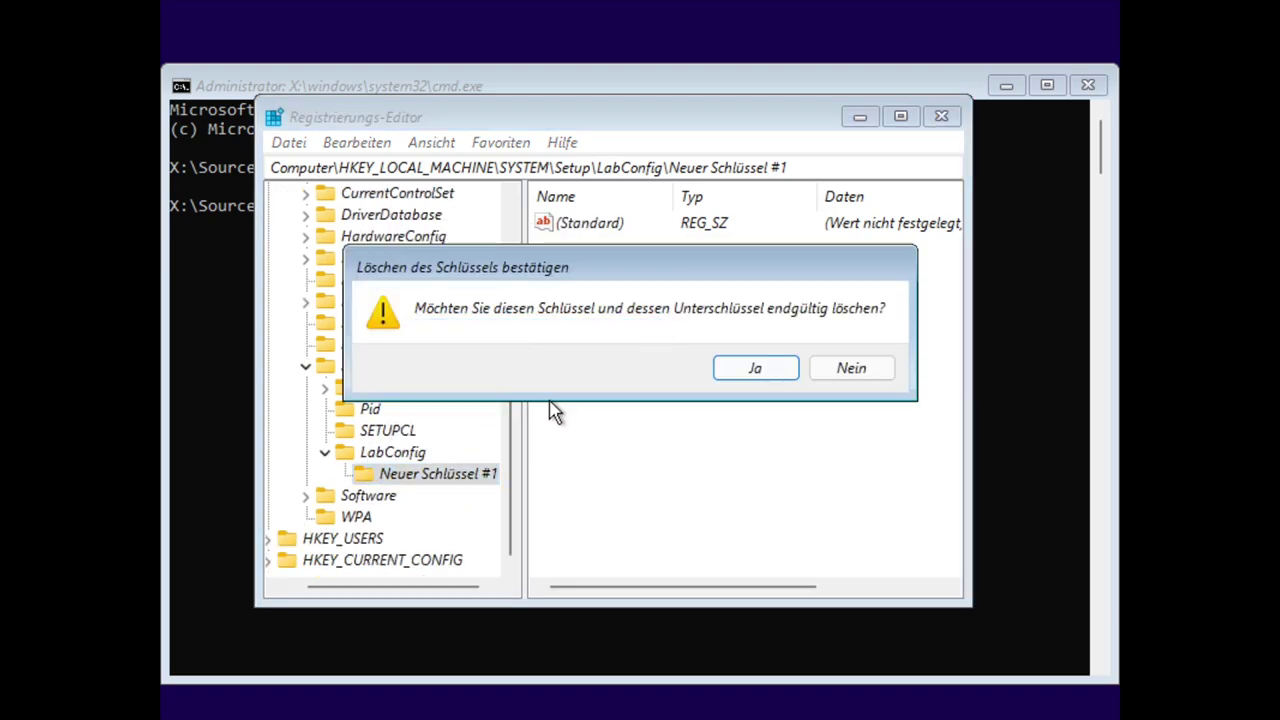
left_click(750, 368)
Step: Add a 32-bit DWORD BypassSecureBootCheck with value 1 under LabConfig
right_click(678, 296)
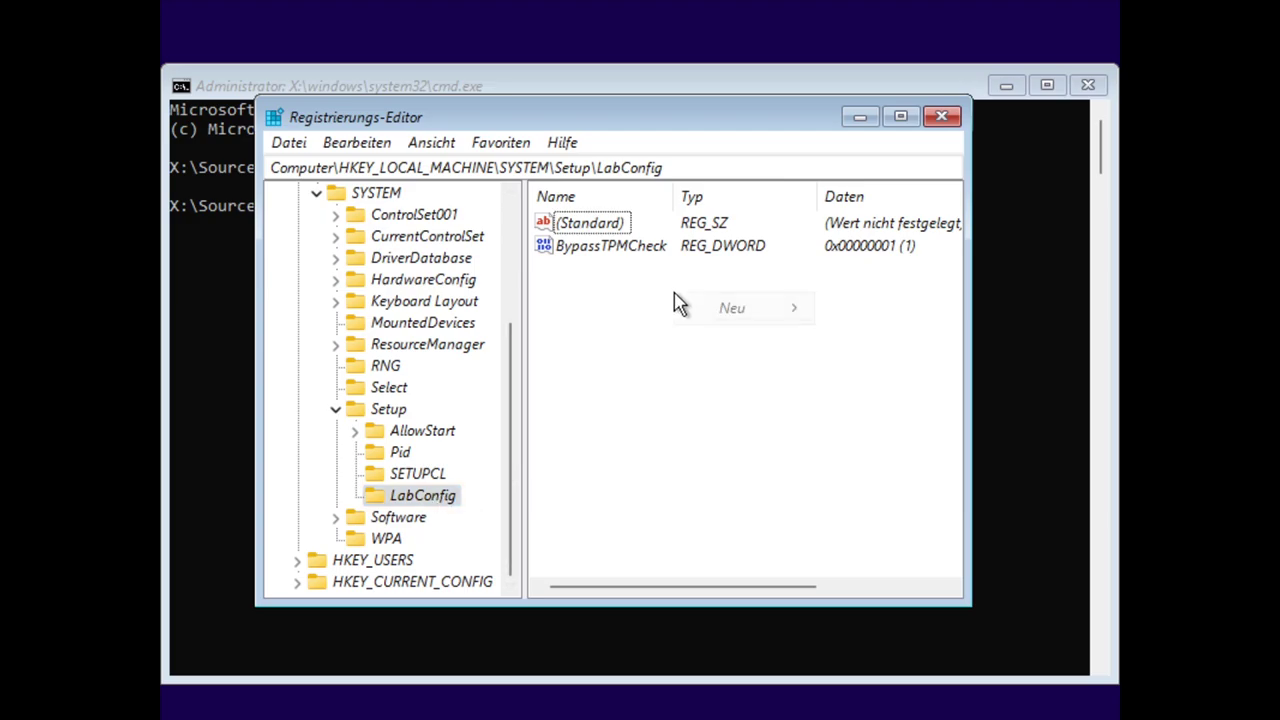
mouse_move(714, 315)
left_click(535, 400)
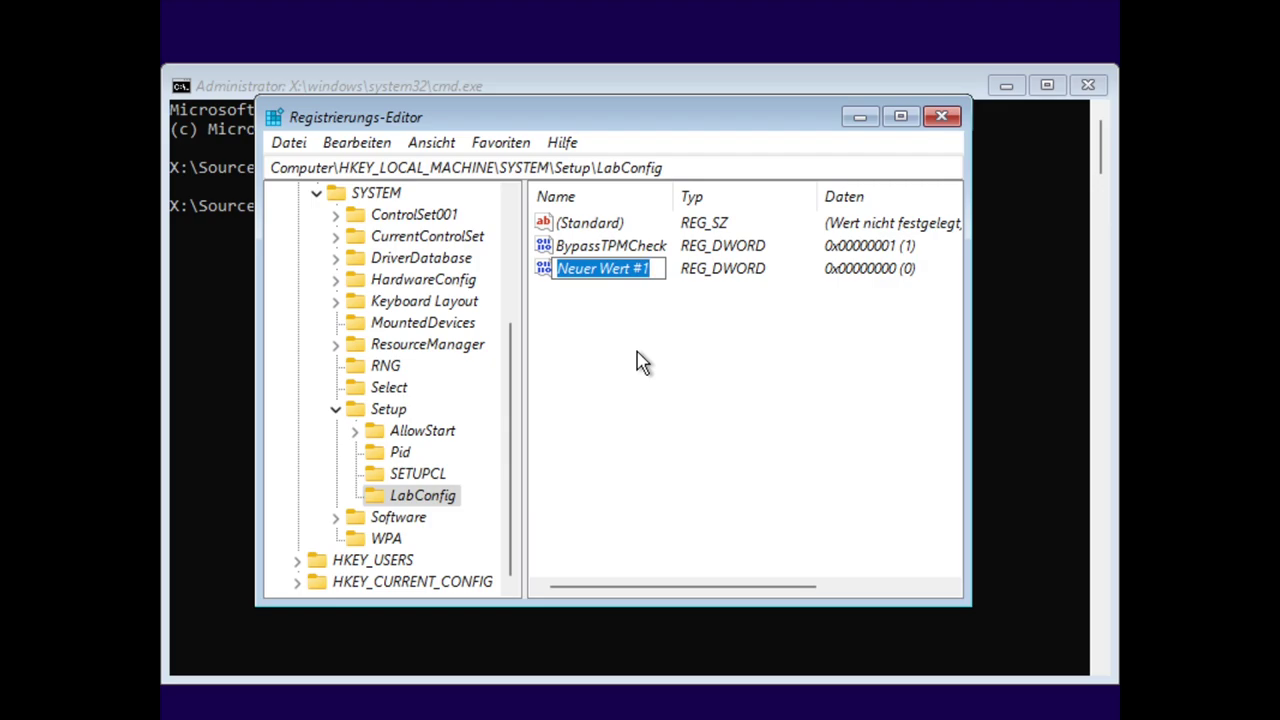
type("BypassSecureBootCheck")
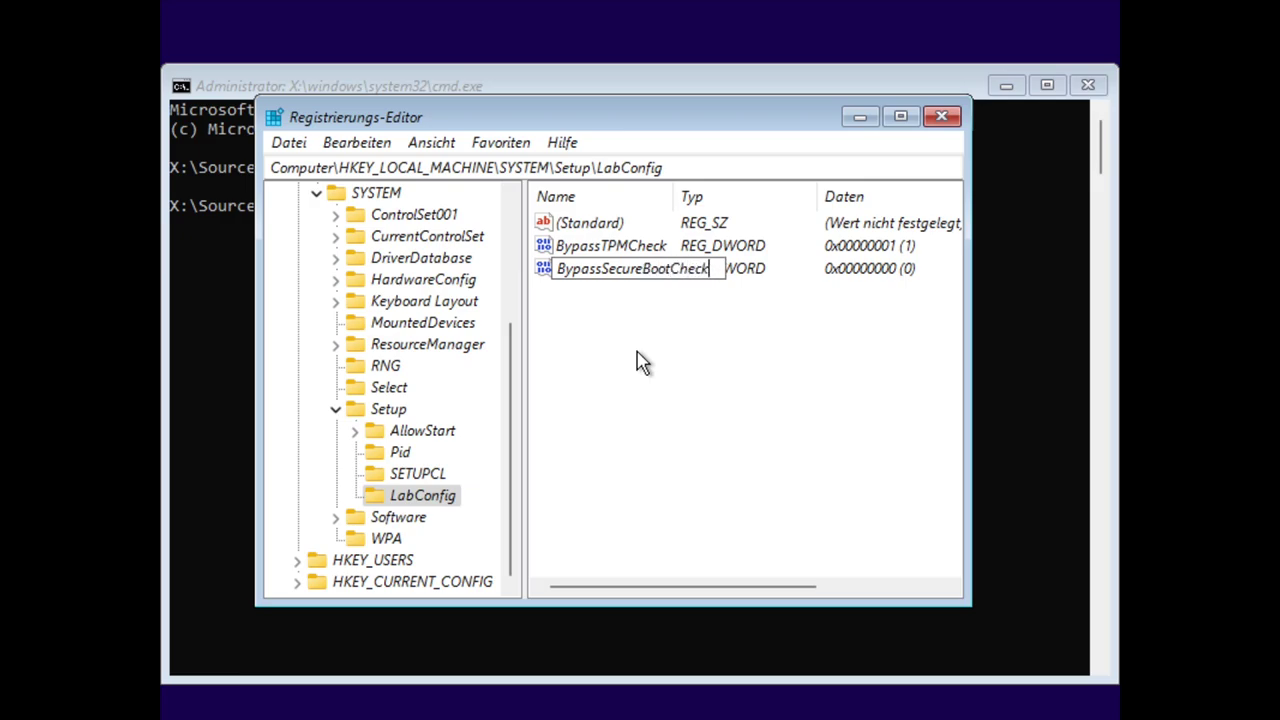
key("Return")
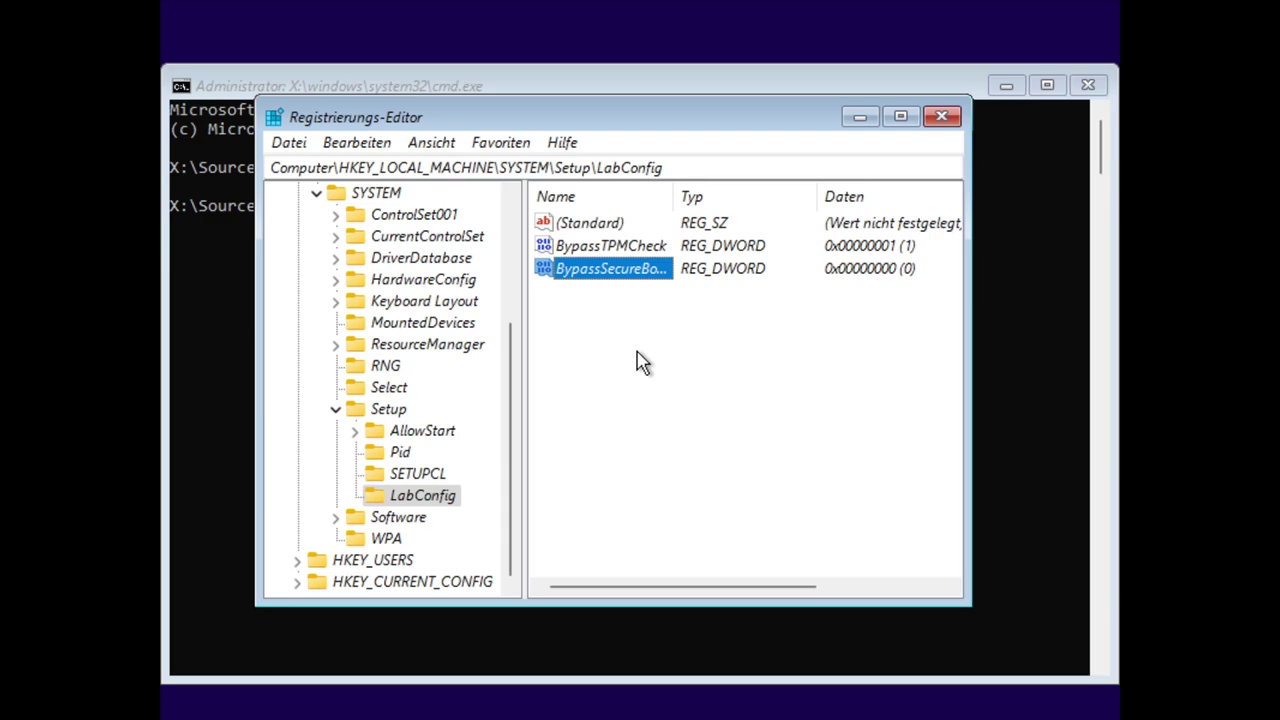
key("Return")
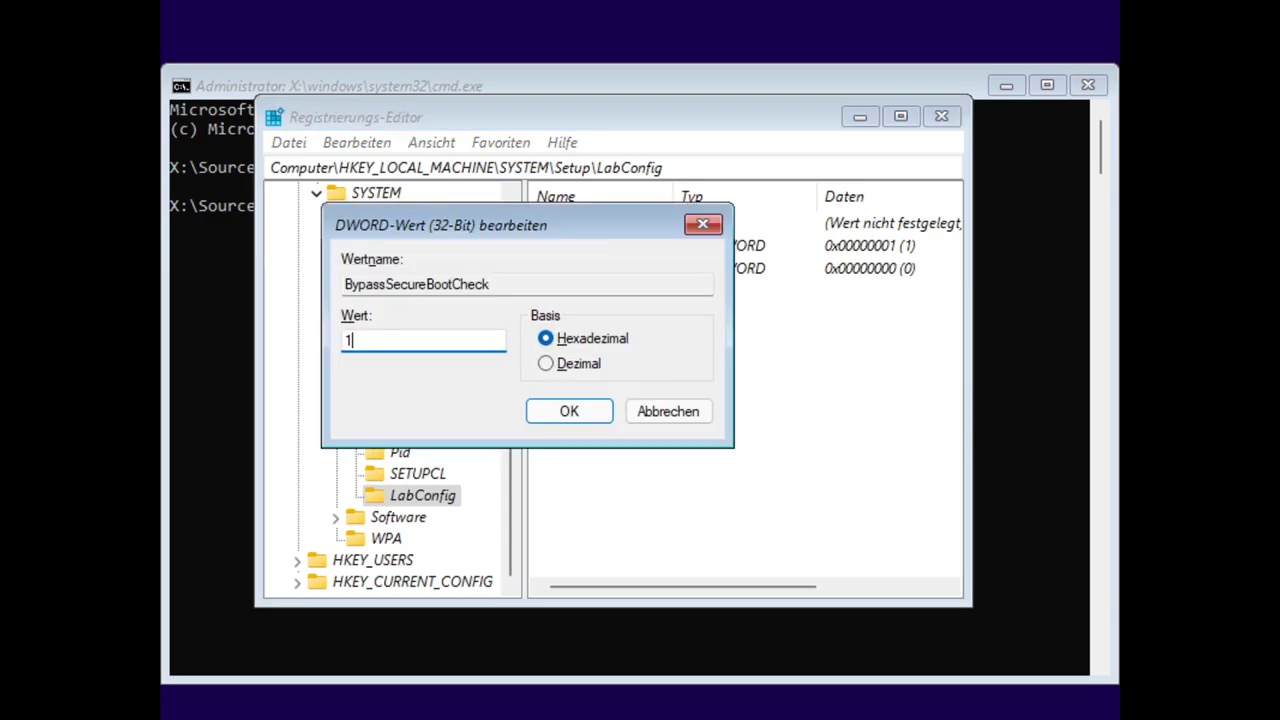
key("Return")
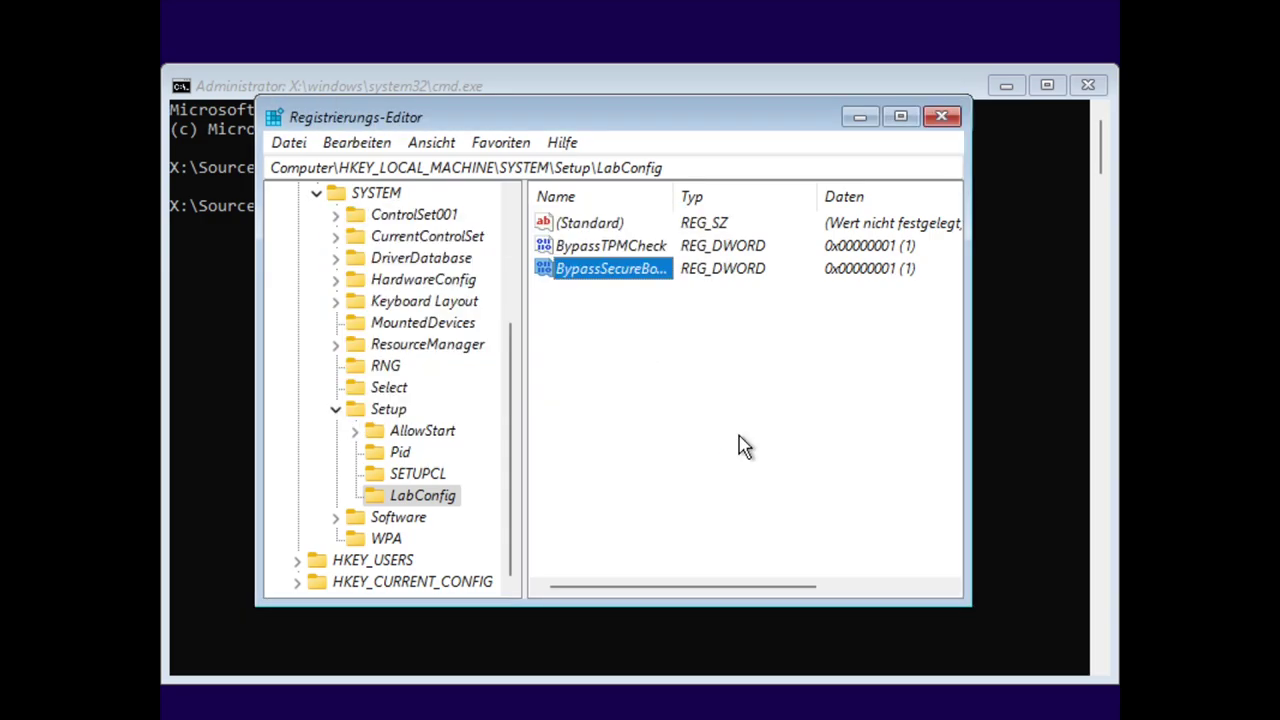
left_click(588, 443)
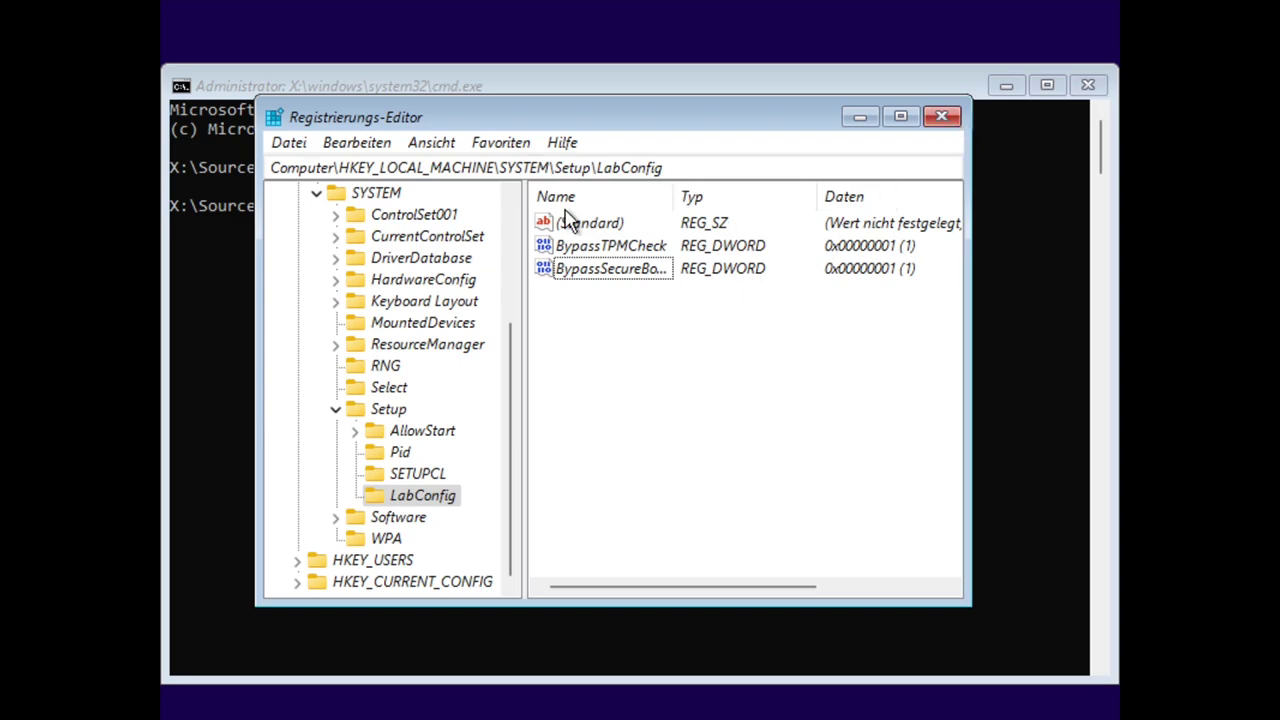
Step: Close Registry Editor and exit the command prompt to return to Windows Setup
left_click(941, 118)
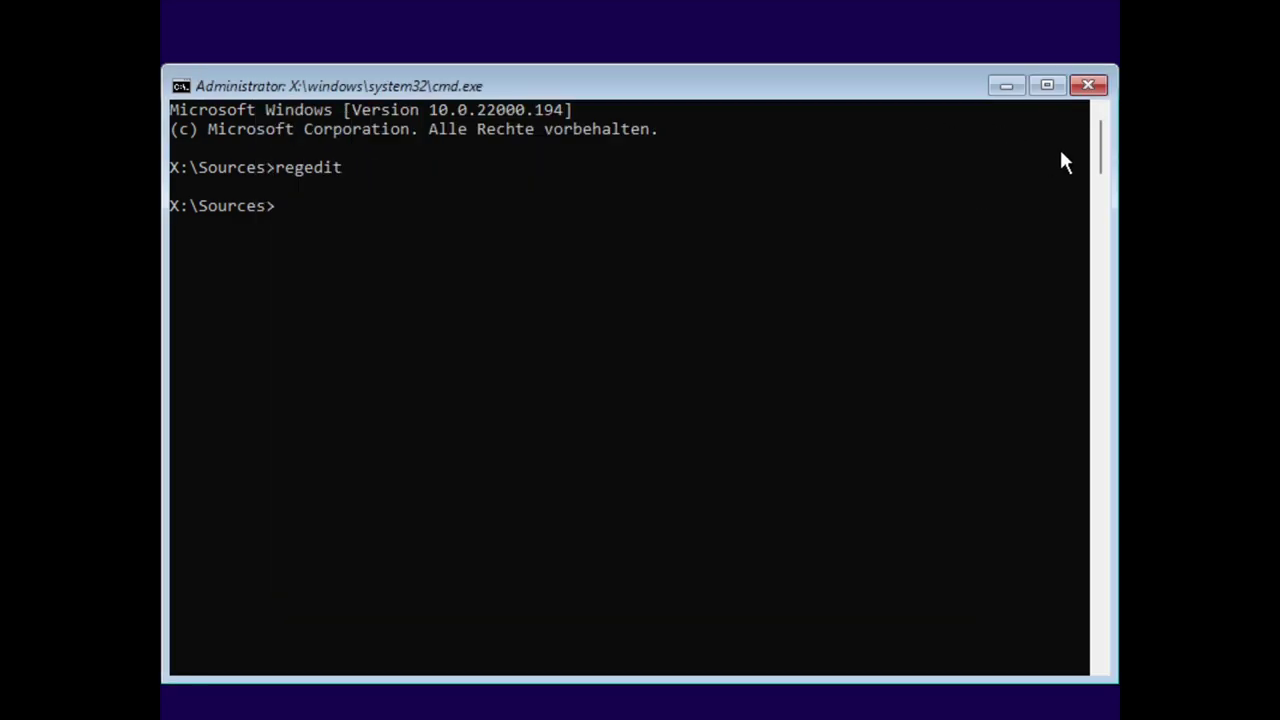
left_click(838, 298)
type("exit")
key("Return")
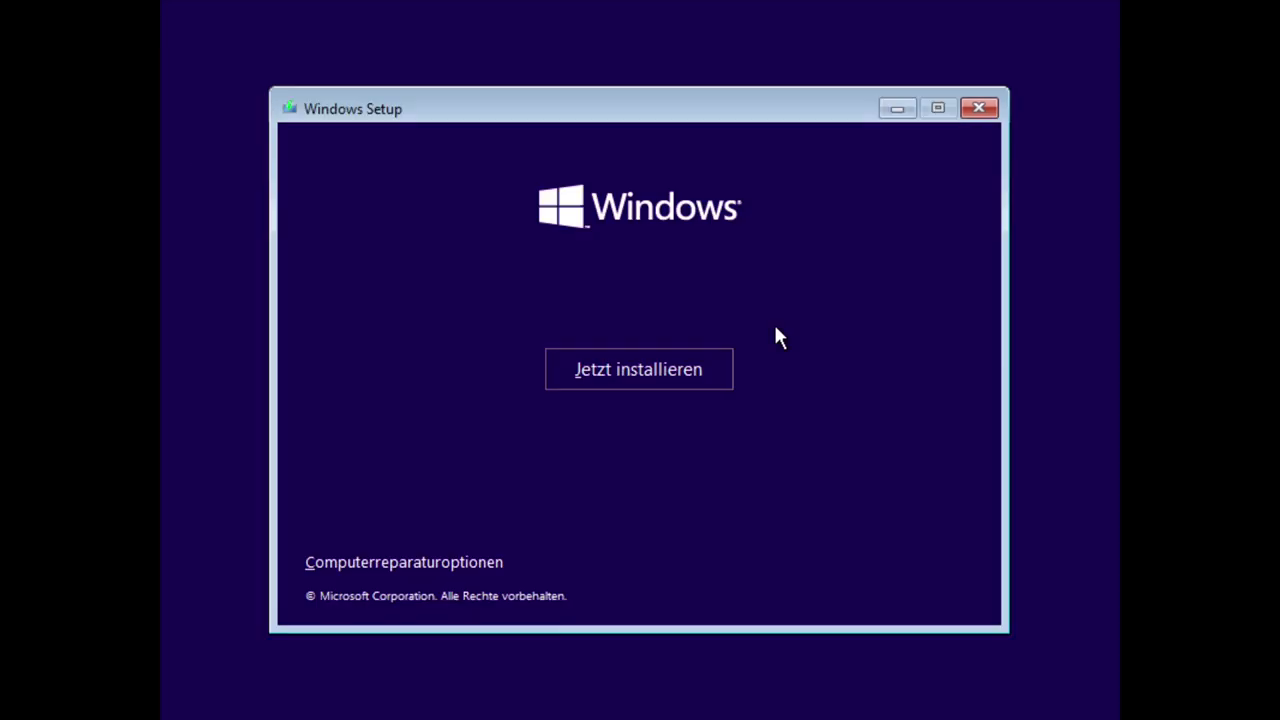
Step: Start the installation without a product key, choosing the Windows 11 Pro edition
left_click(677, 369)
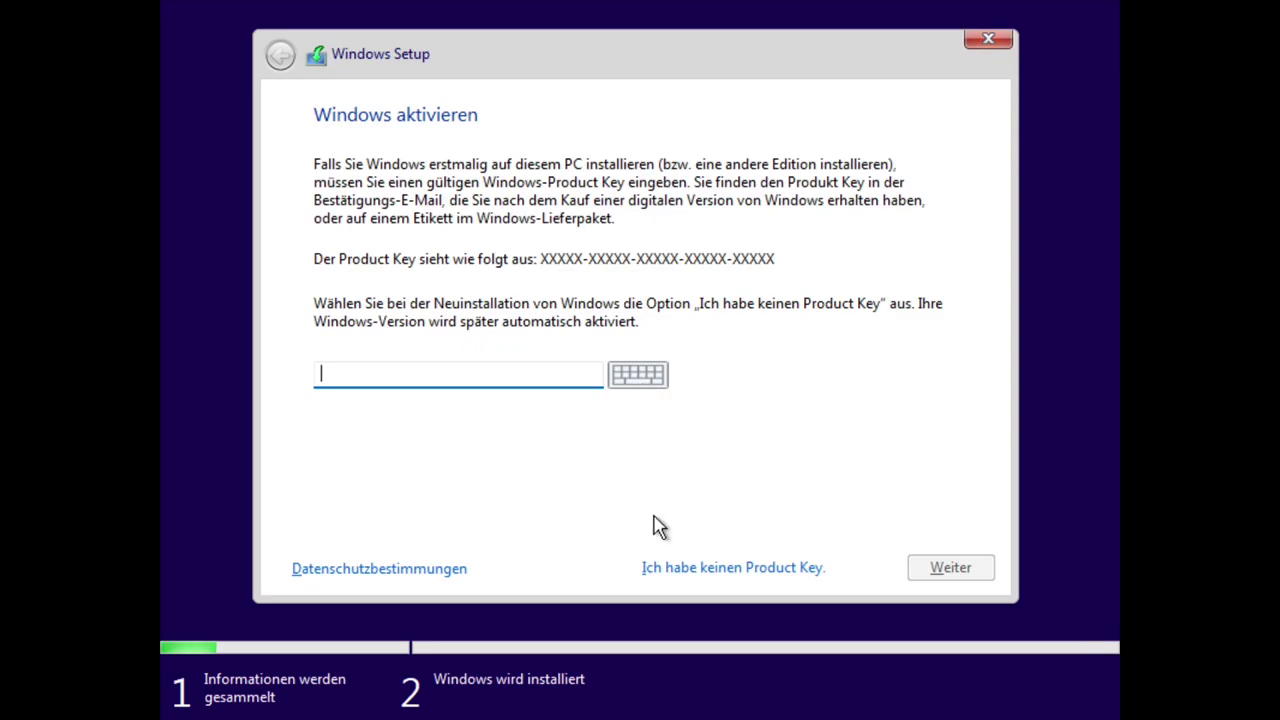
left_click(720, 568)
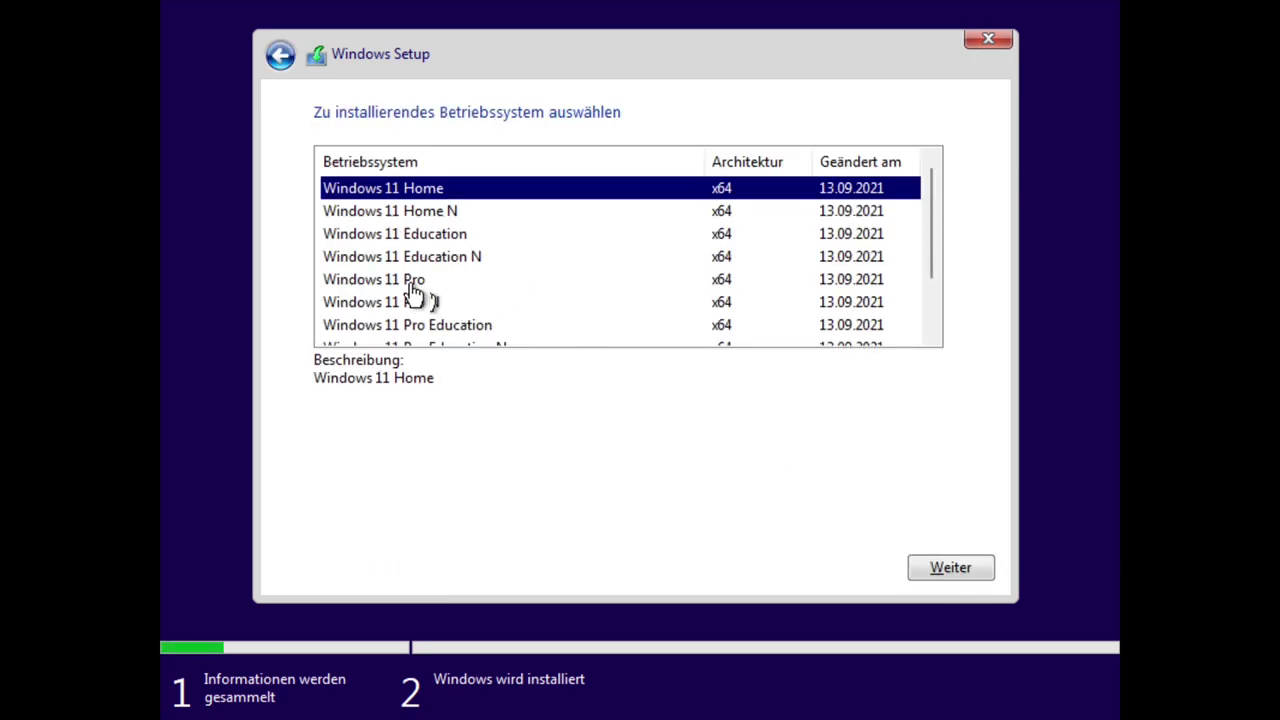
left_click(405, 281)
left_click(948, 572)
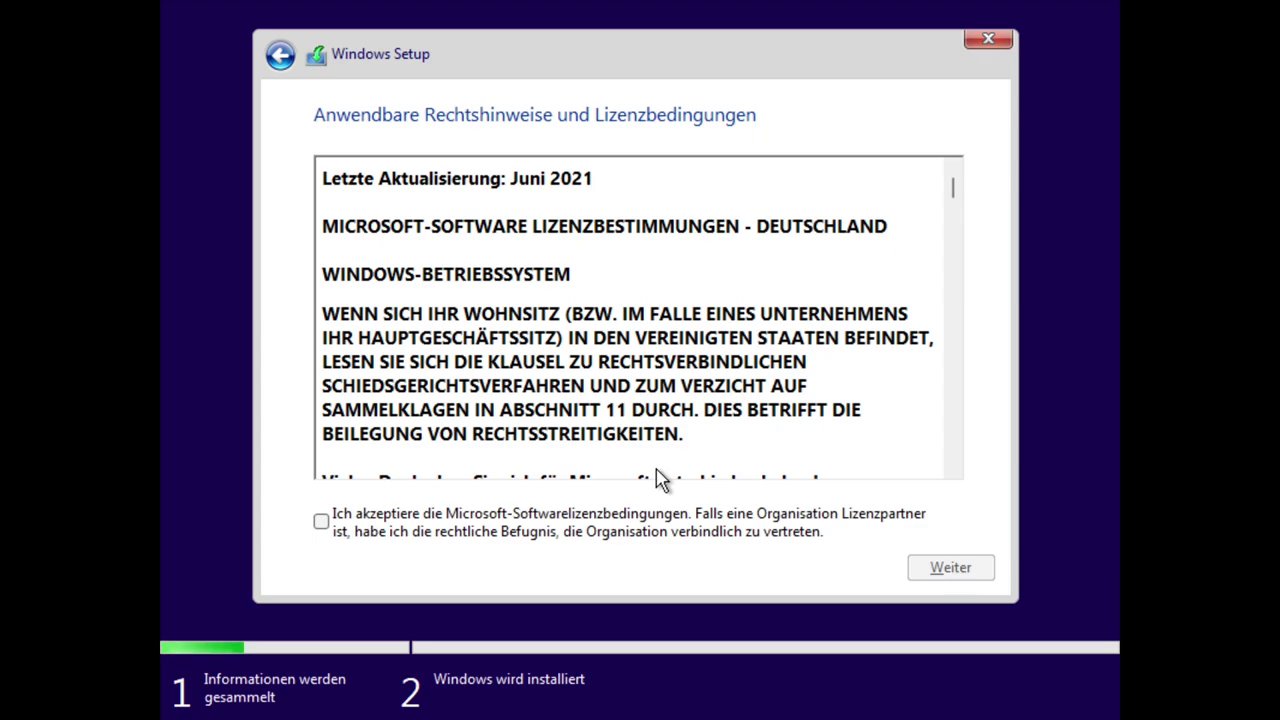
Step: Accept the license terms and choose the custom (Benutzerdefiniert) installation
left_click(322, 523)
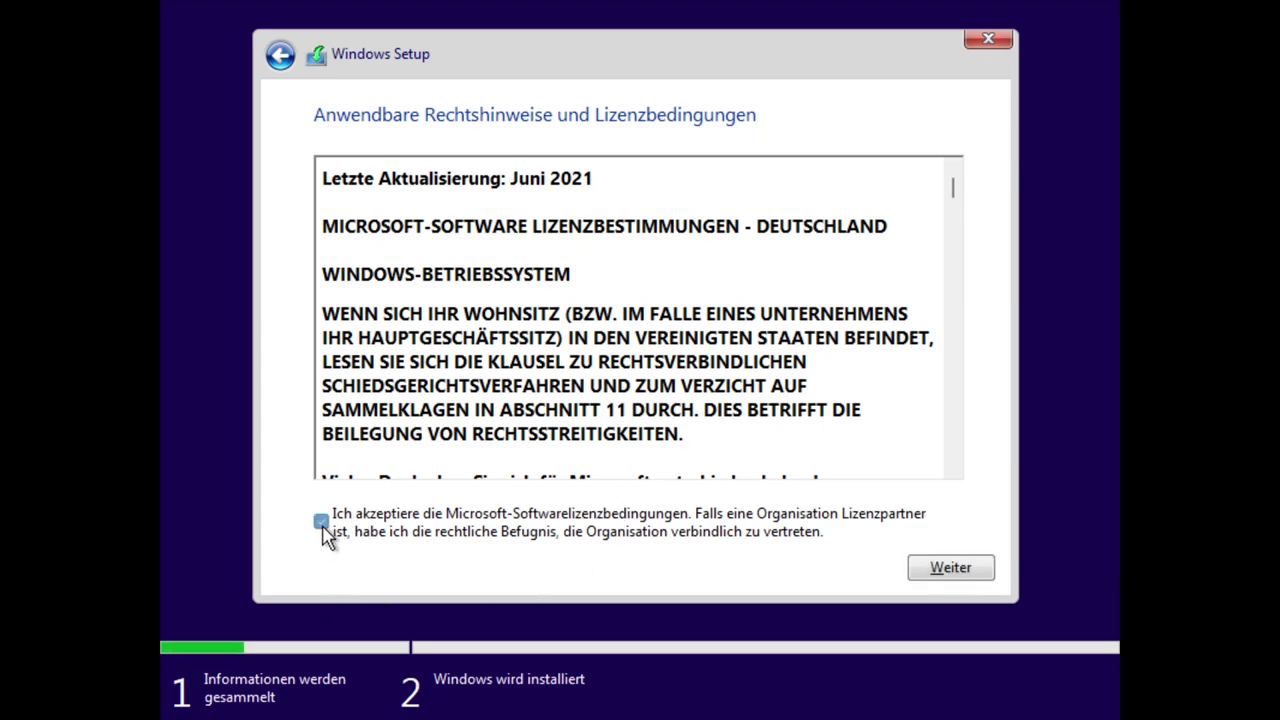
left_click(912, 568)
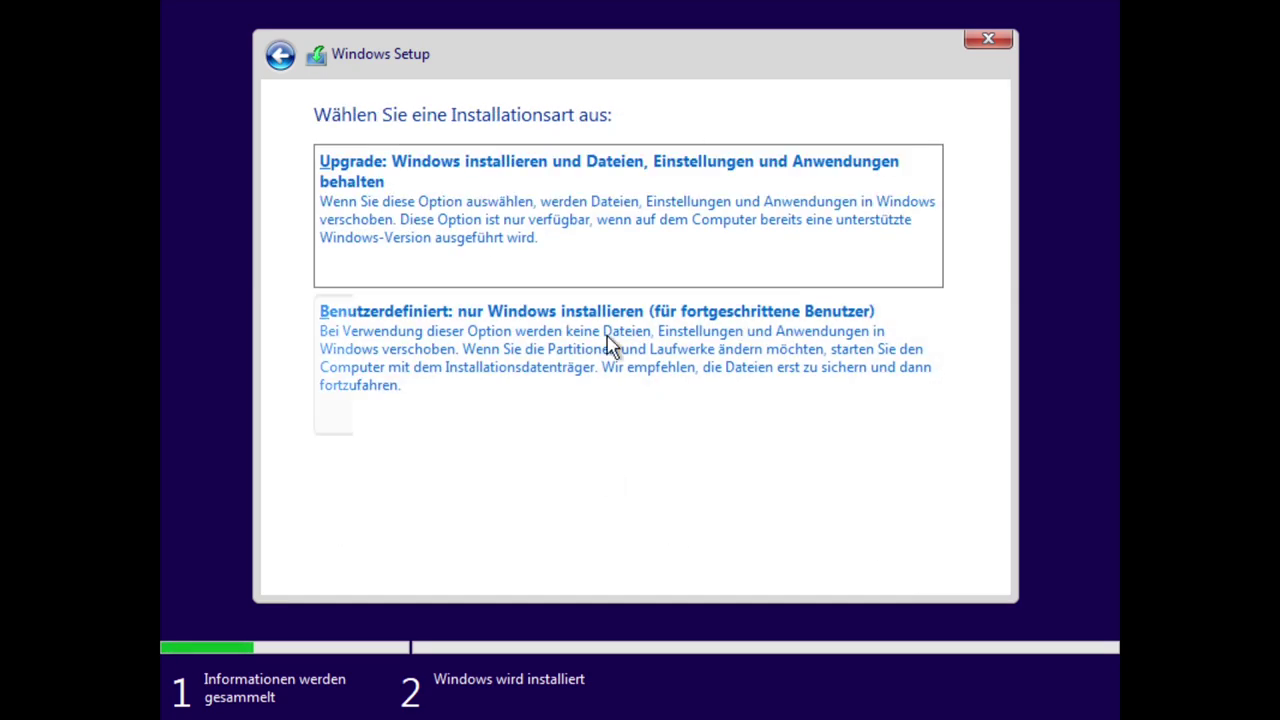
left_click(565, 350)
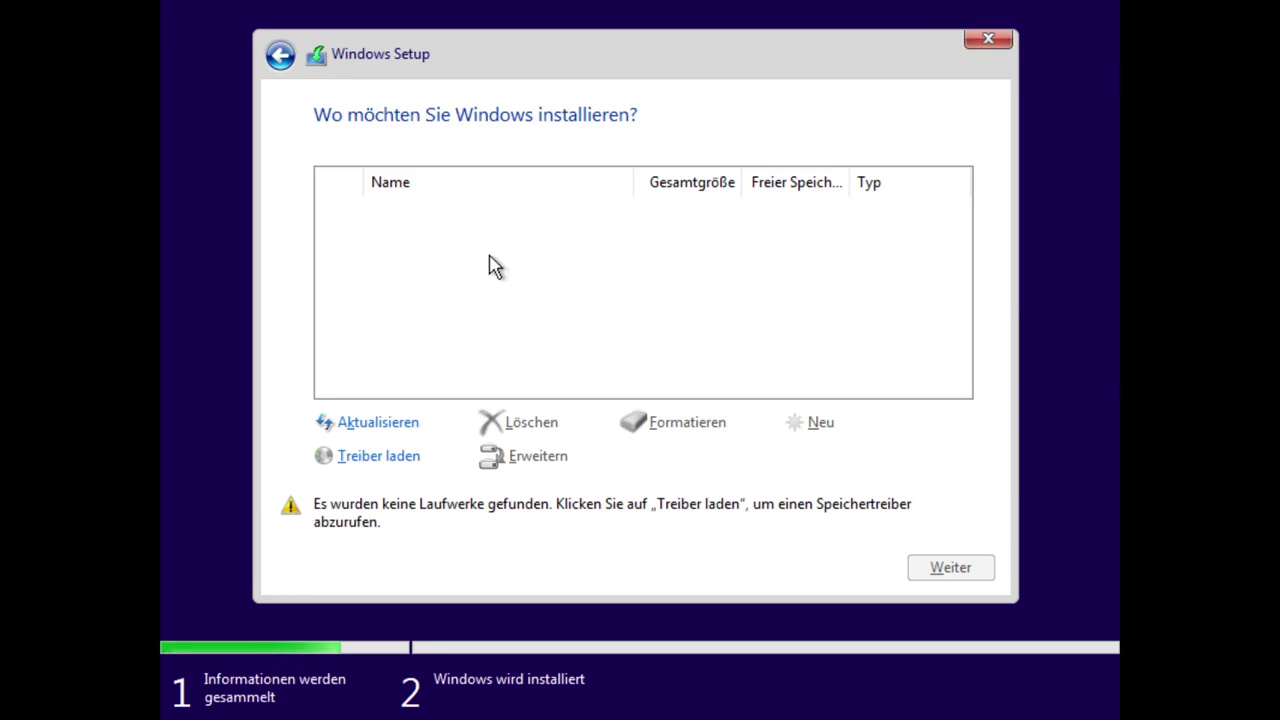
Step: Load a driver from the E:\amd64\w10 folder on the virtio-win-0.1.208 drive
left_click(385, 458)
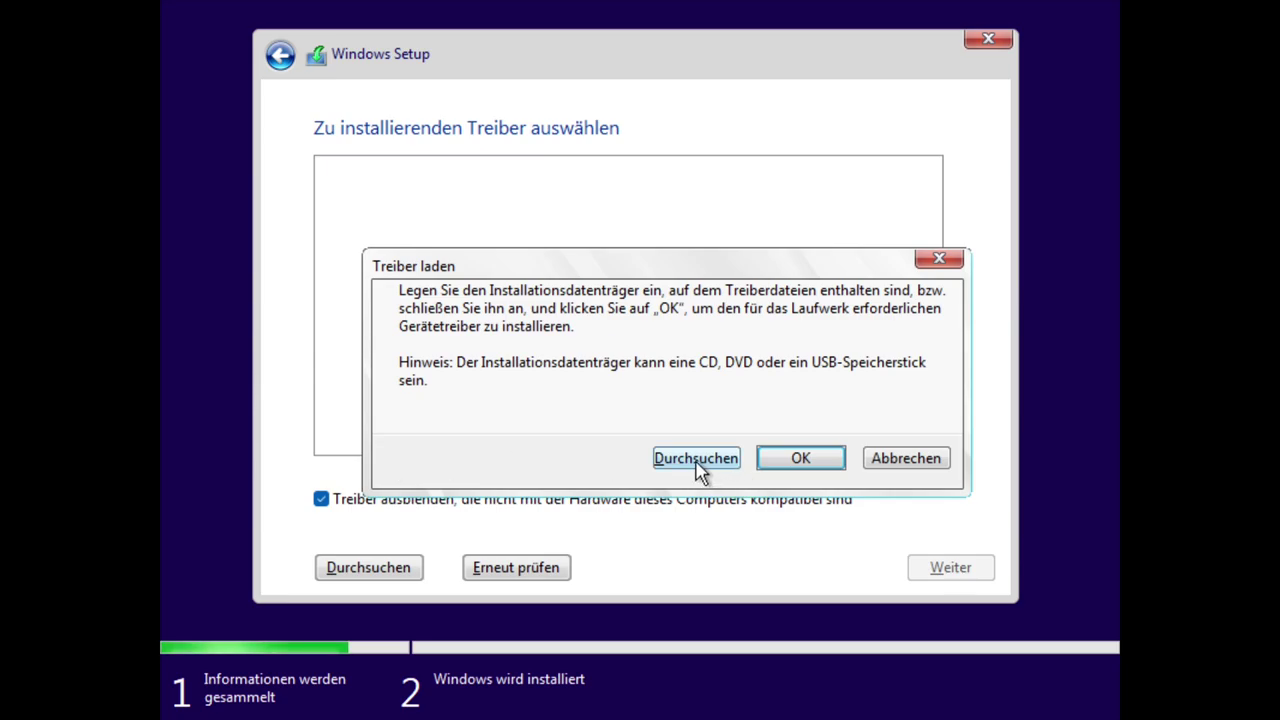
left_click(886, 468)
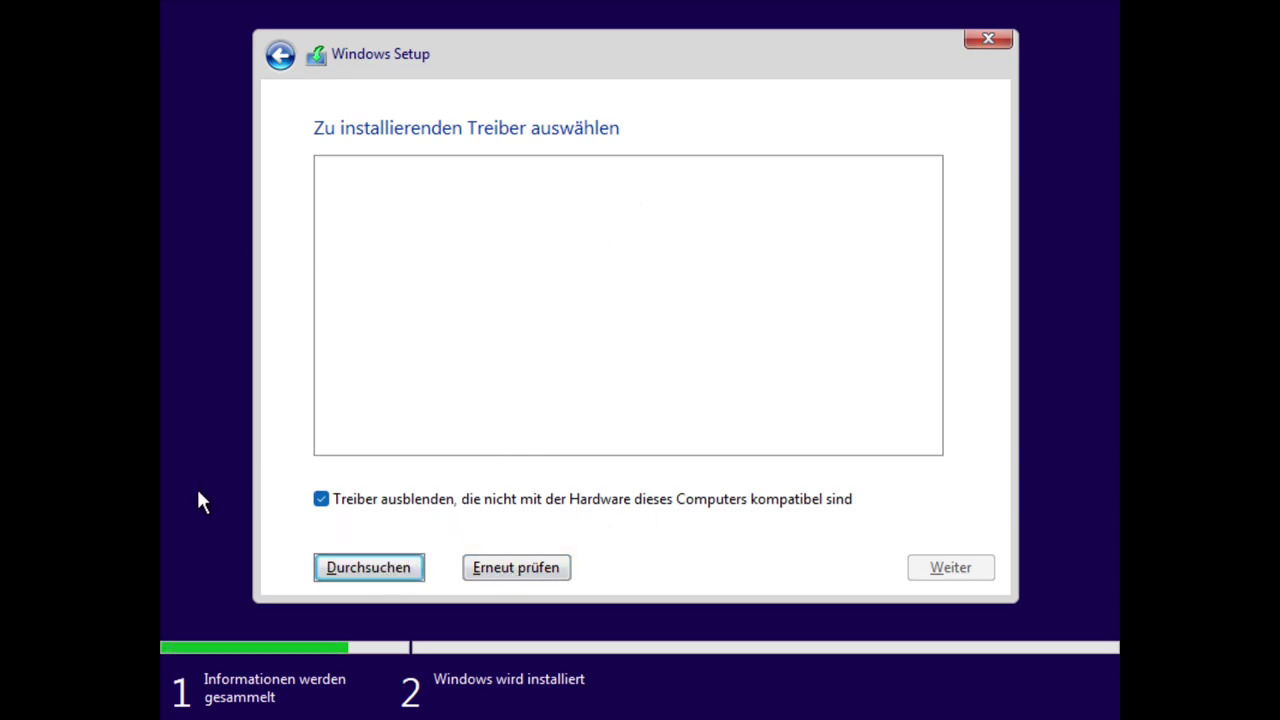
left_click(383, 578)
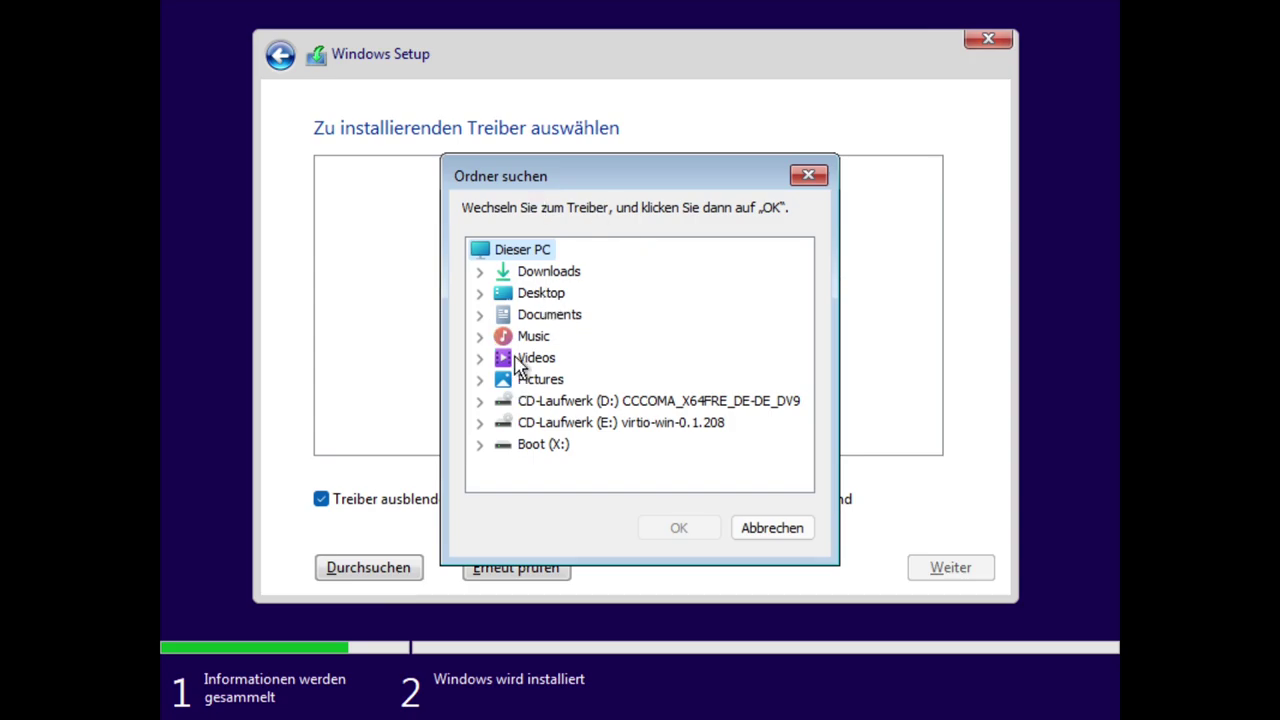
left_click(479, 422)
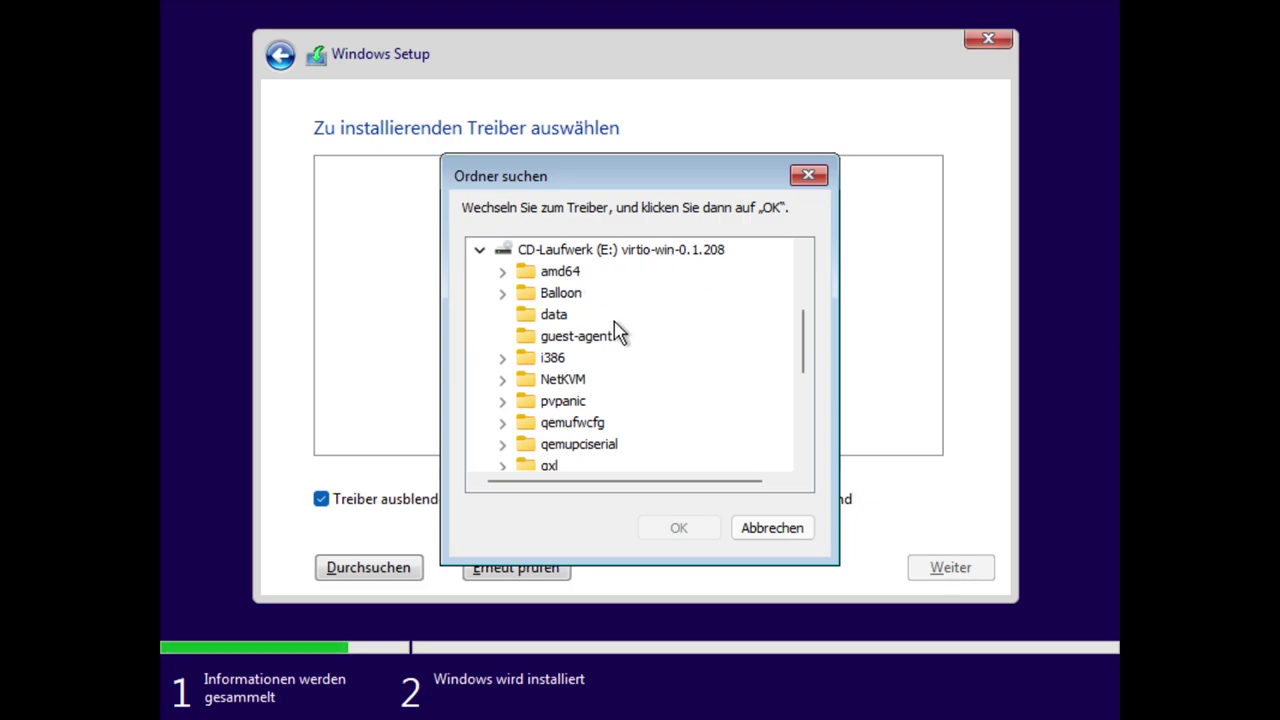
left_click(503, 273)
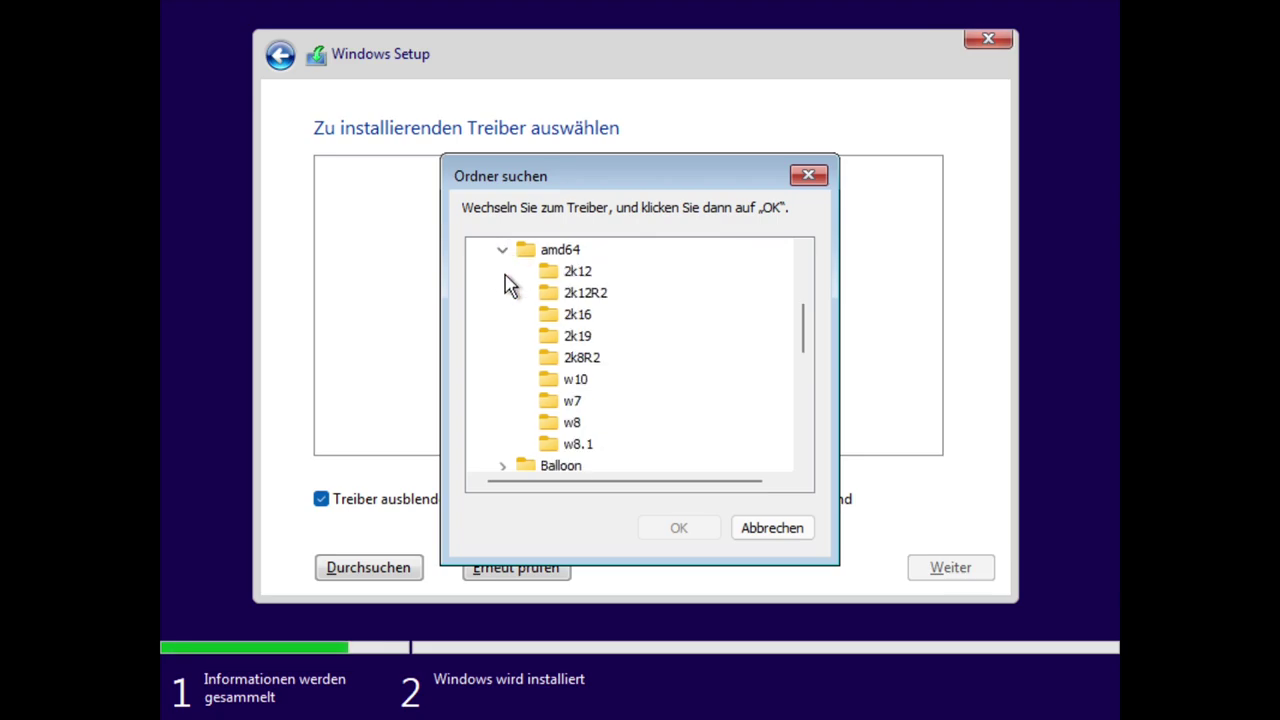
left_click(553, 379)
left_click(674, 530)
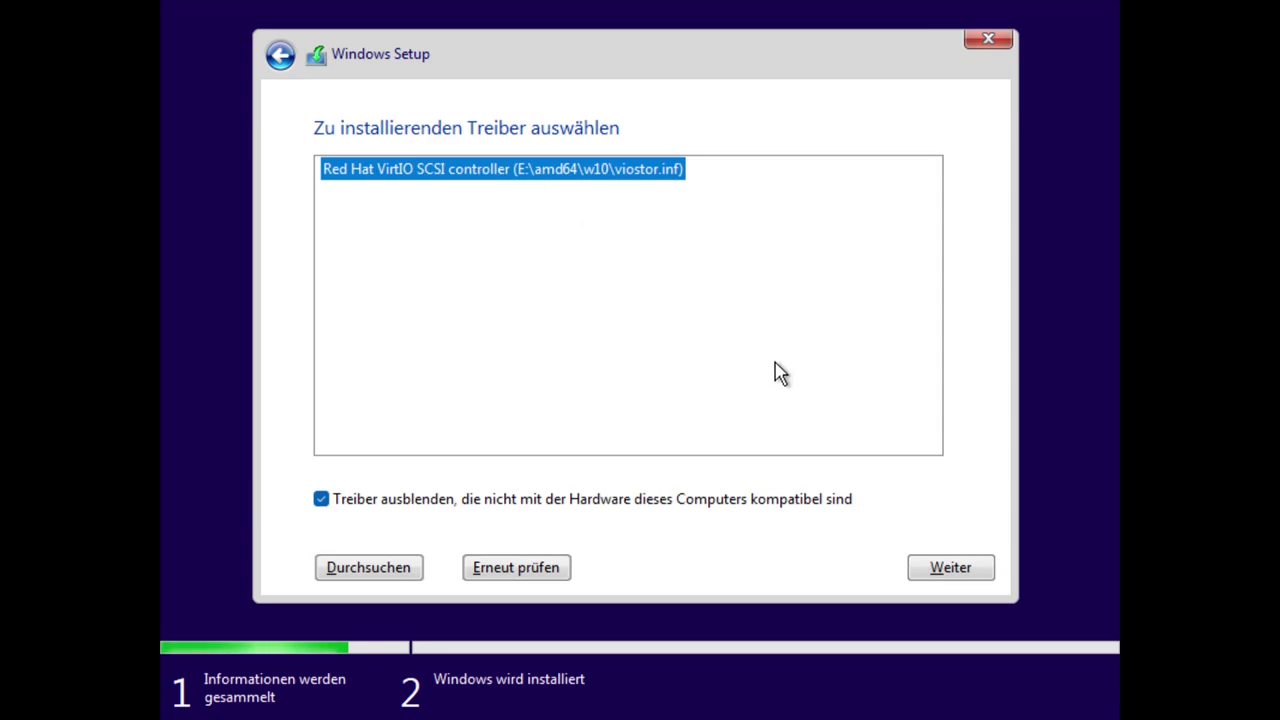
Step: Install the Red Hat VirtIO SCSI controller driver so the 100 GB disk appears
left_click(321, 499)
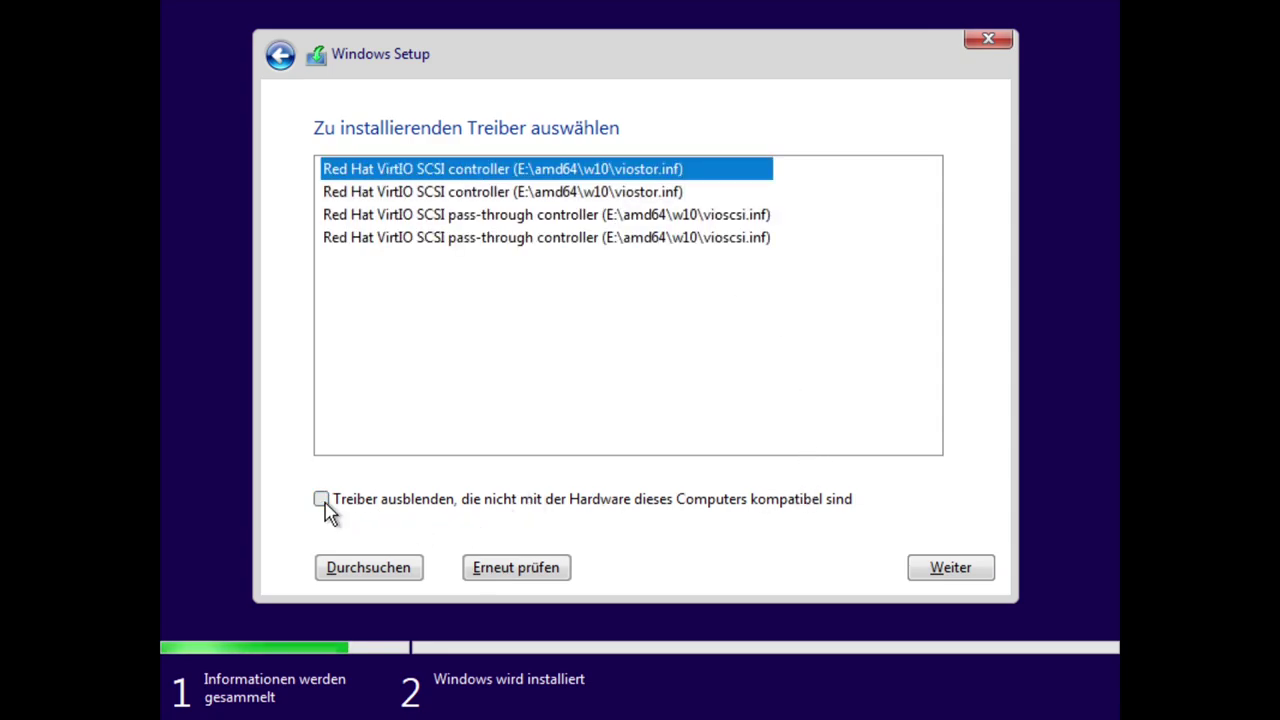
left_click(321, 499)
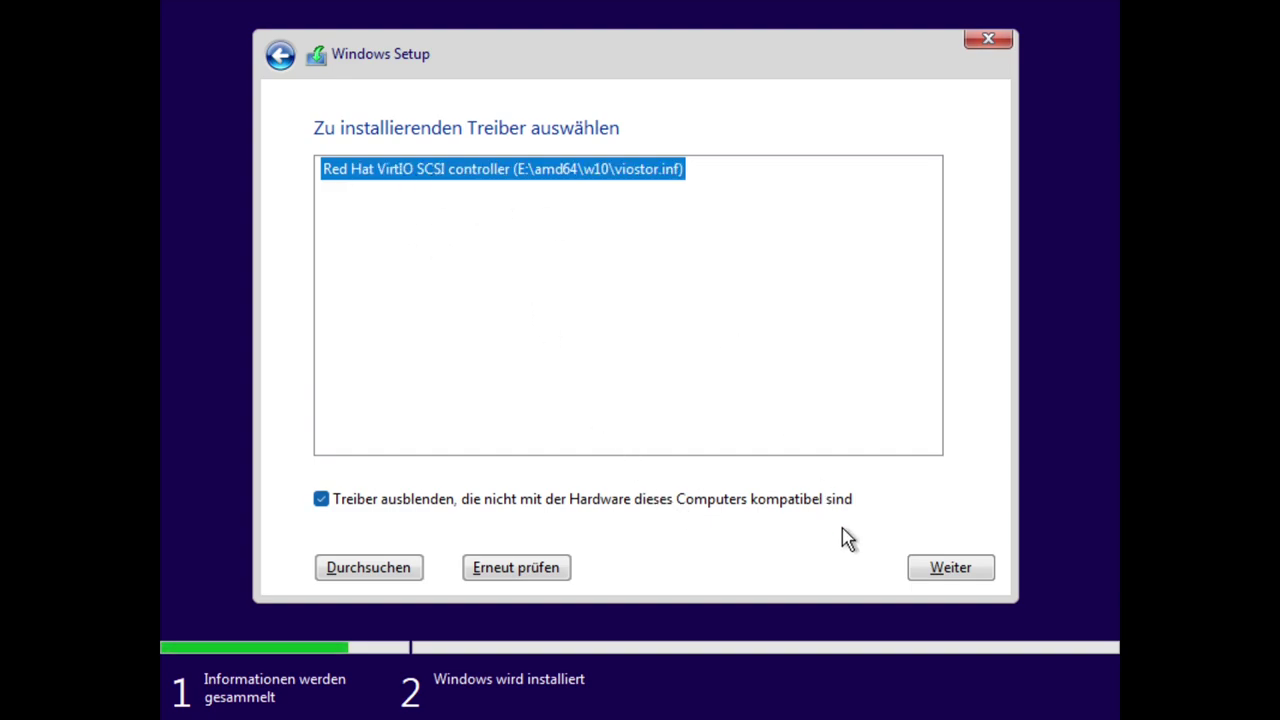
left_click(943, 570)
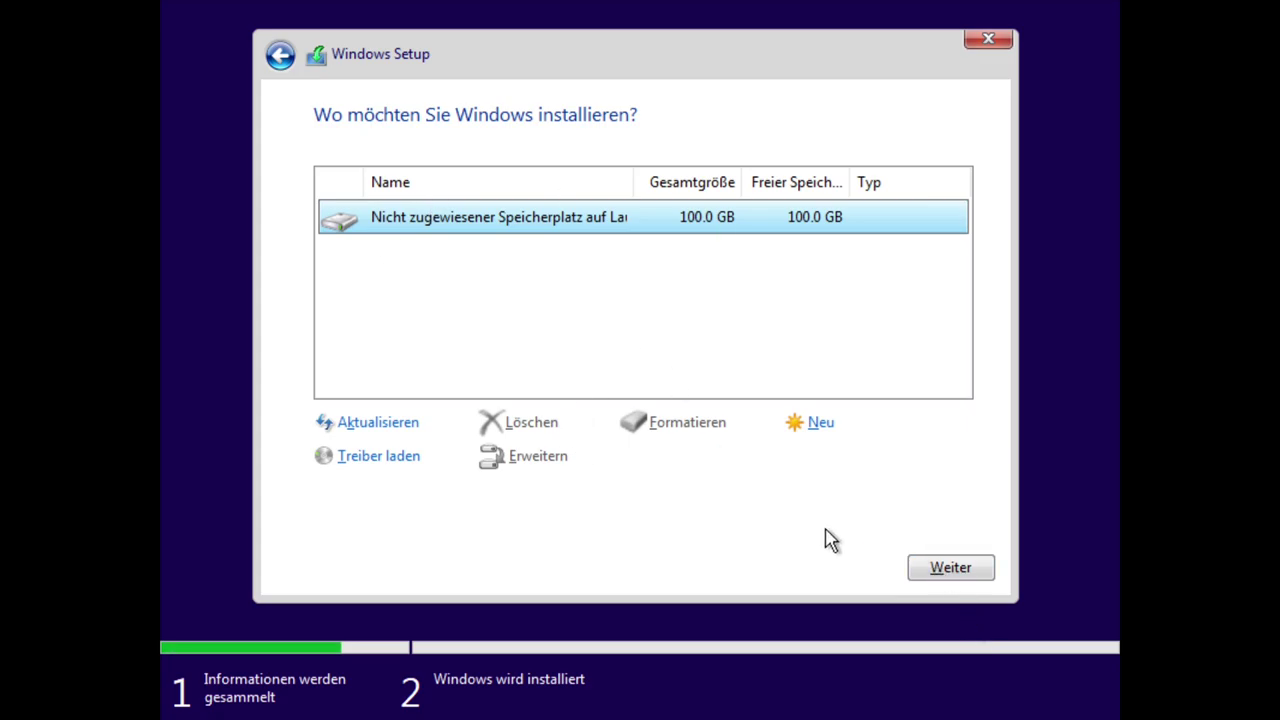
Step: Install Windows onto the 100 GB unallocated space and wait for the region page
left_click(952, 577)
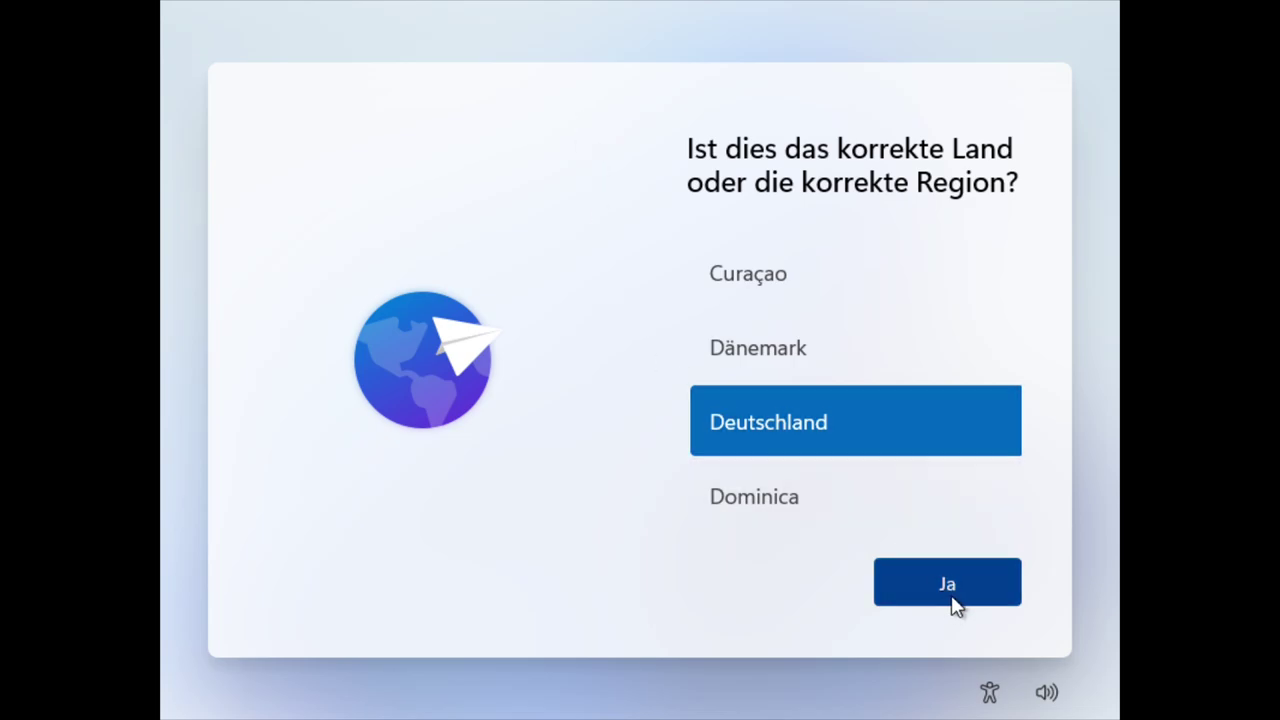
Step: Confirm Deutschland and the Deutsch keyboard layout, skipping a second layout
left_click(953, 600)
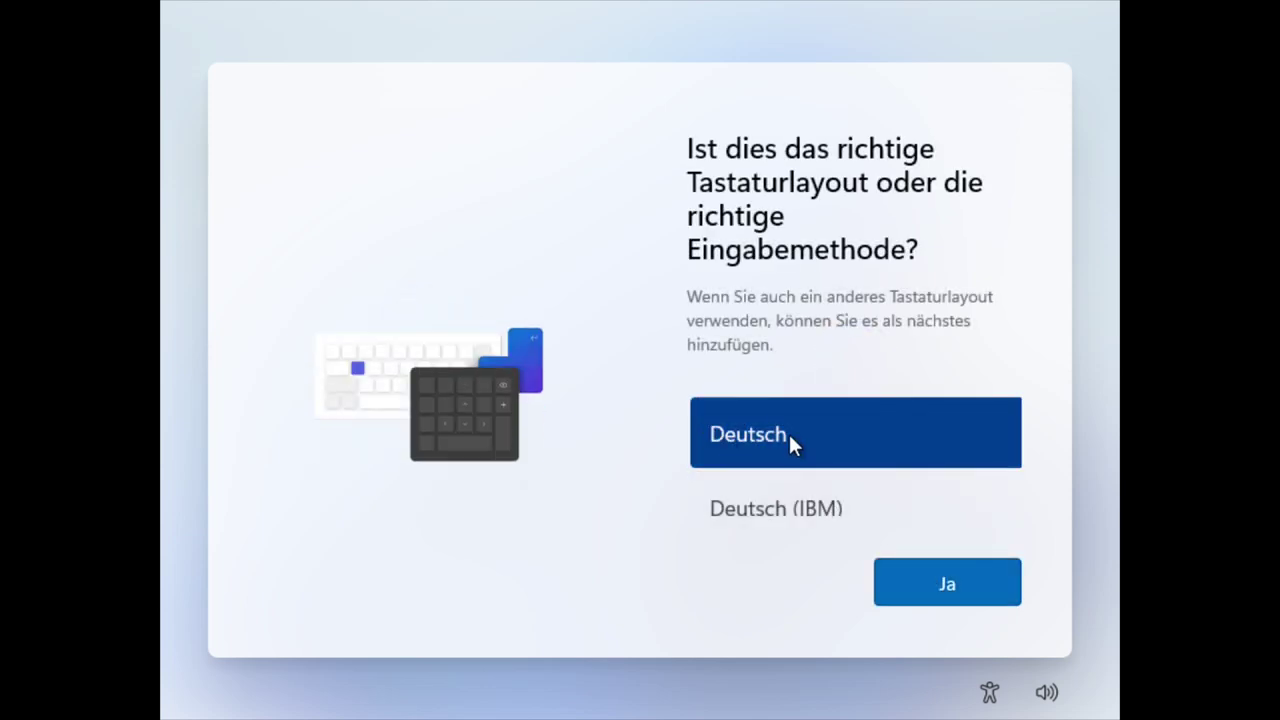
left_click(942, 578)
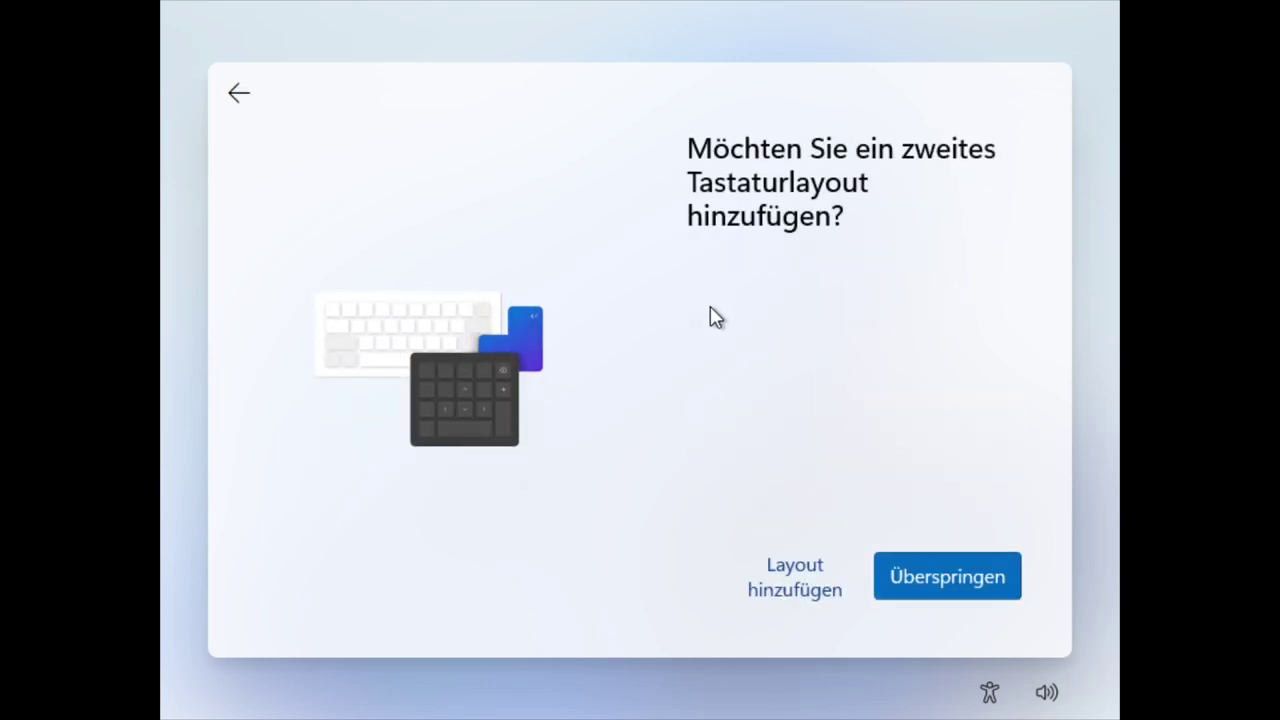
left_click(947, 580)
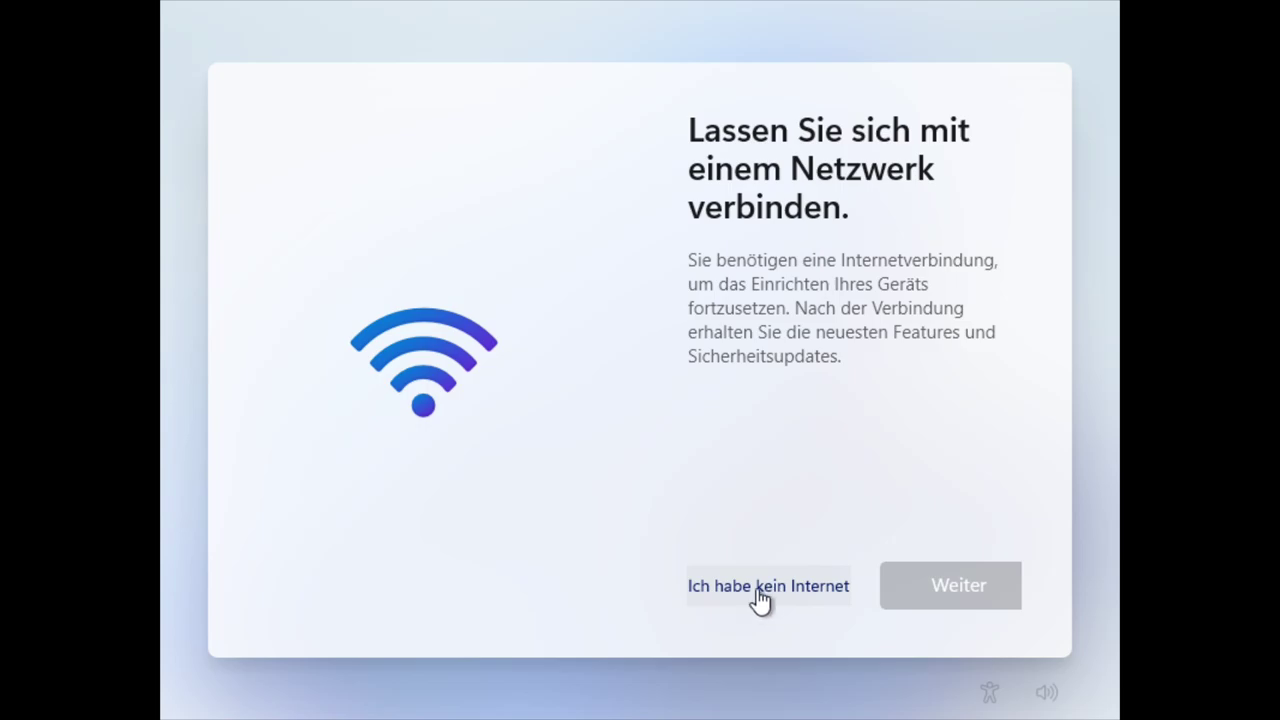
Step: Continue offline with limited setup and enter the local account name
left_click(758, 590)
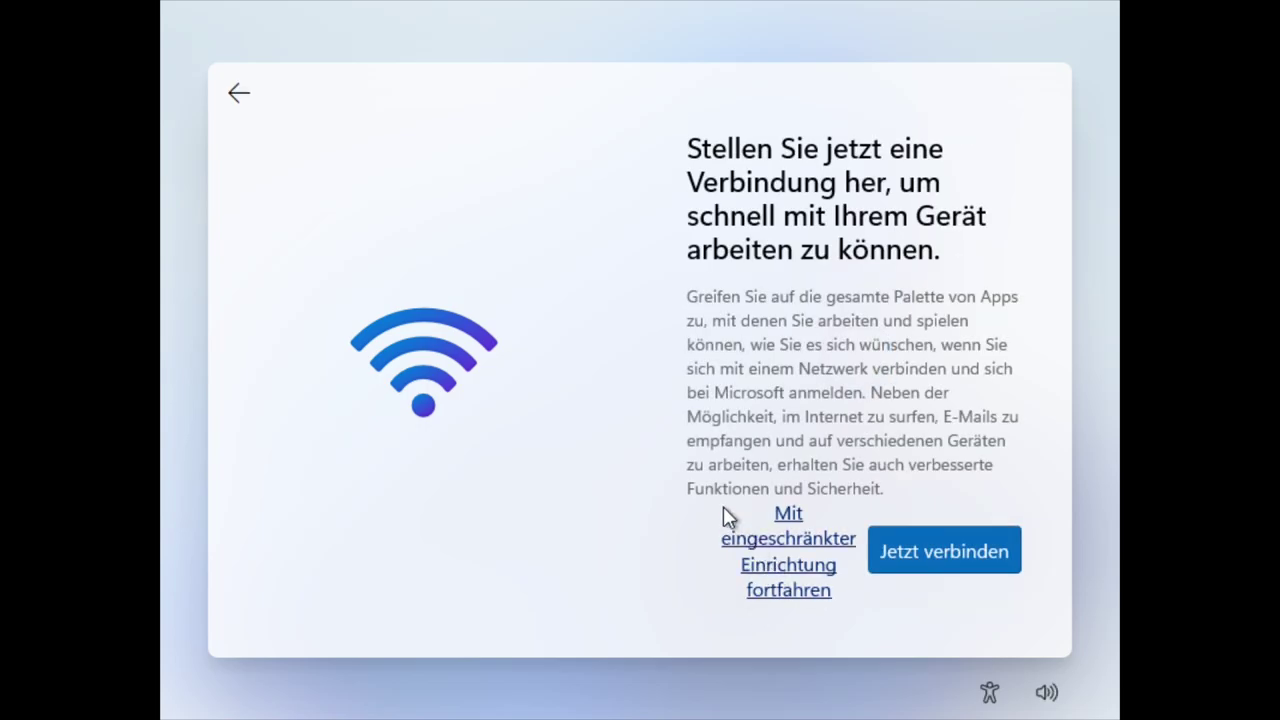
left_click(780, 540)
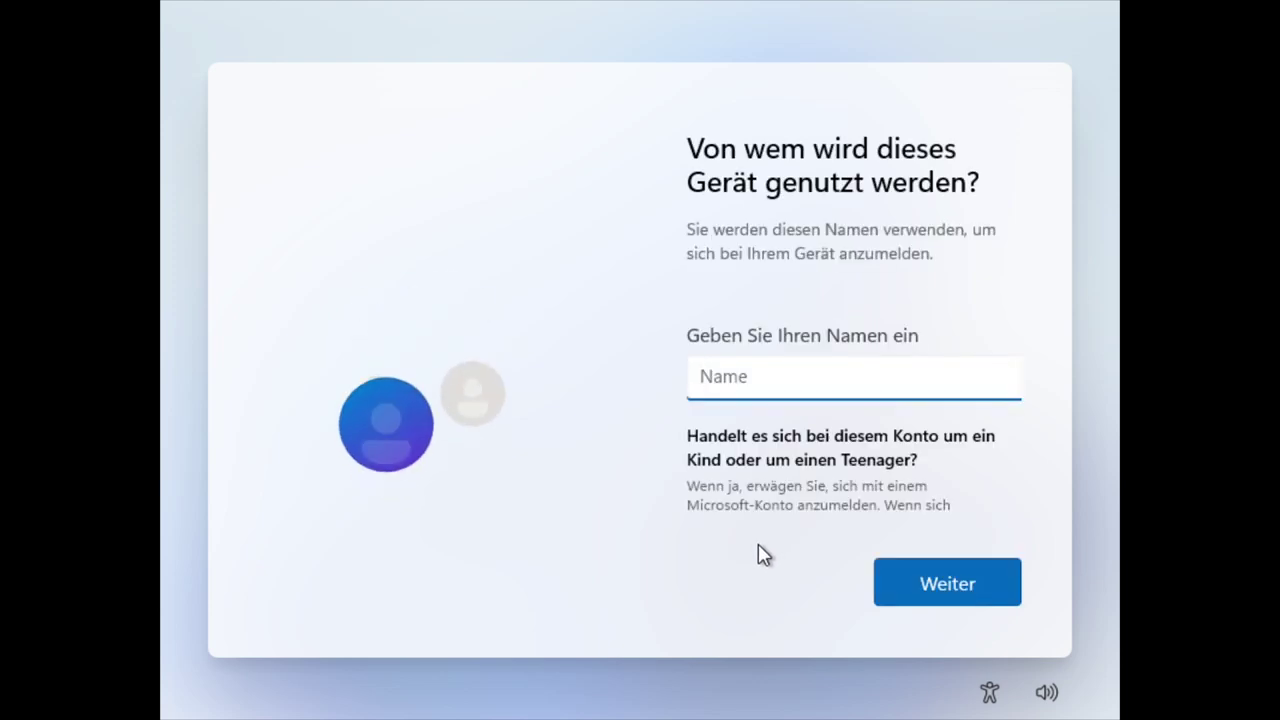
type("T")
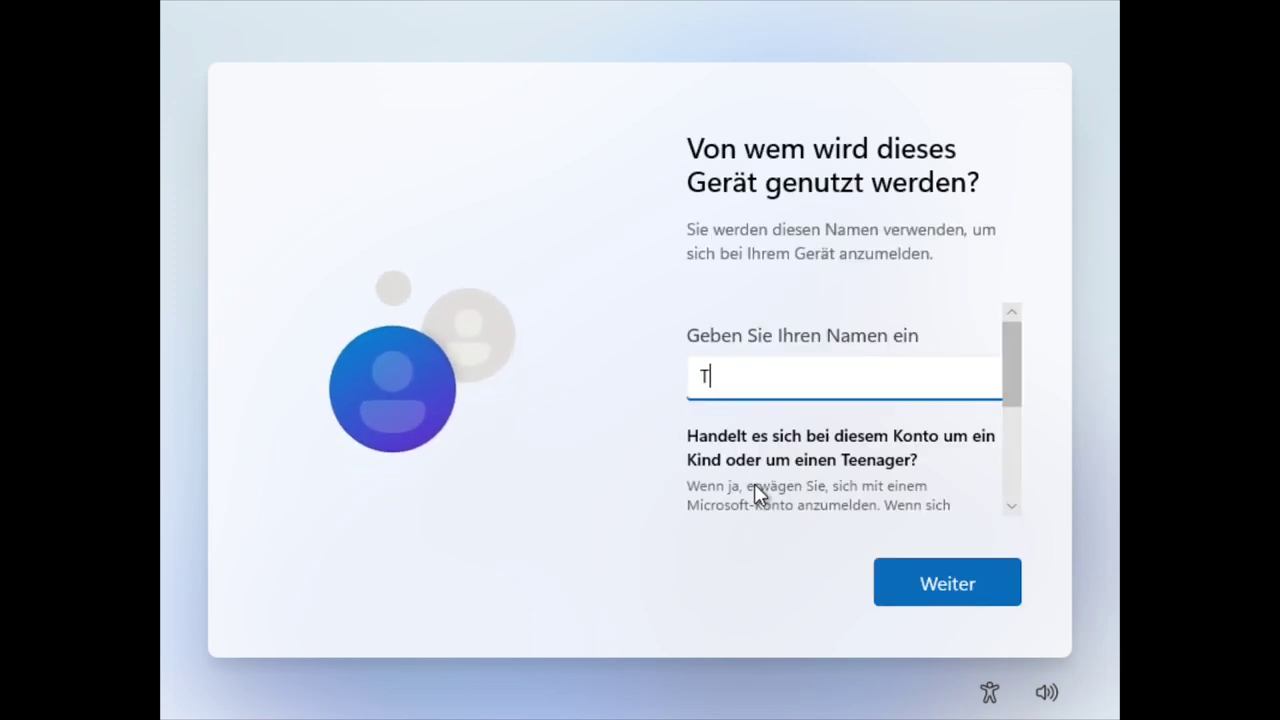
type("yp")
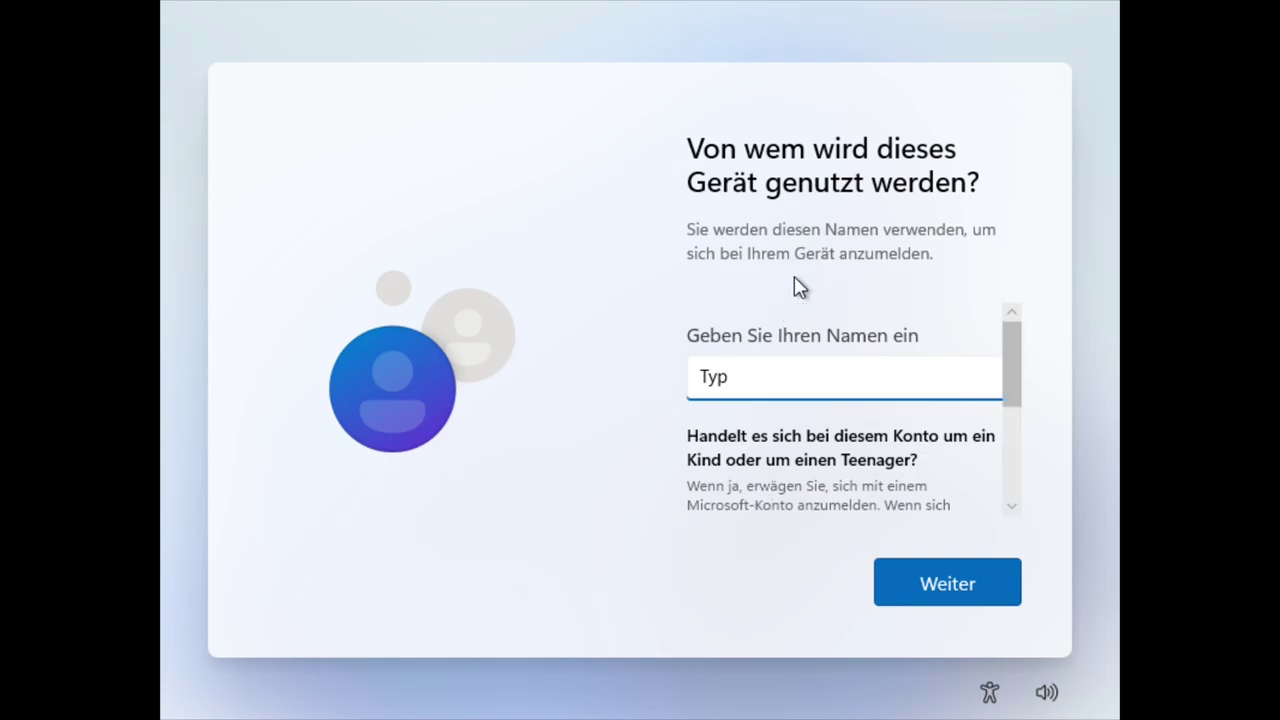
scroll(863, 423, "down", 5)
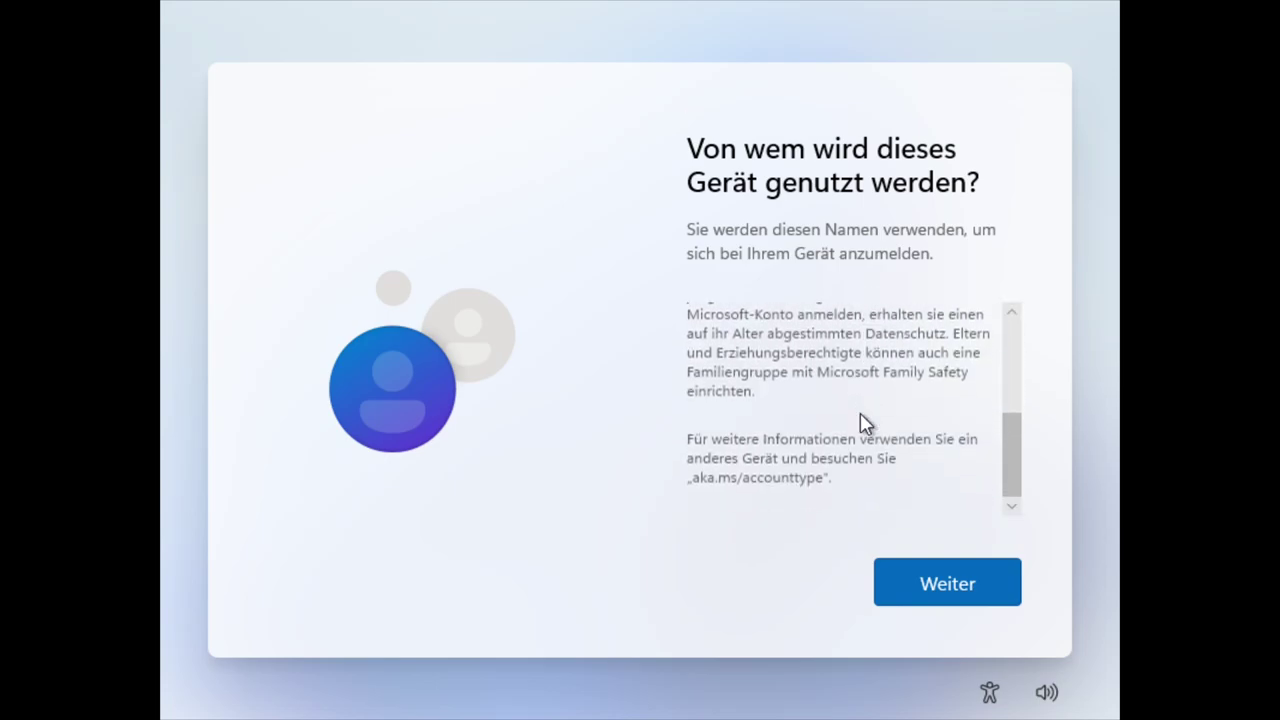
scroll(860, 413, "up", 4)
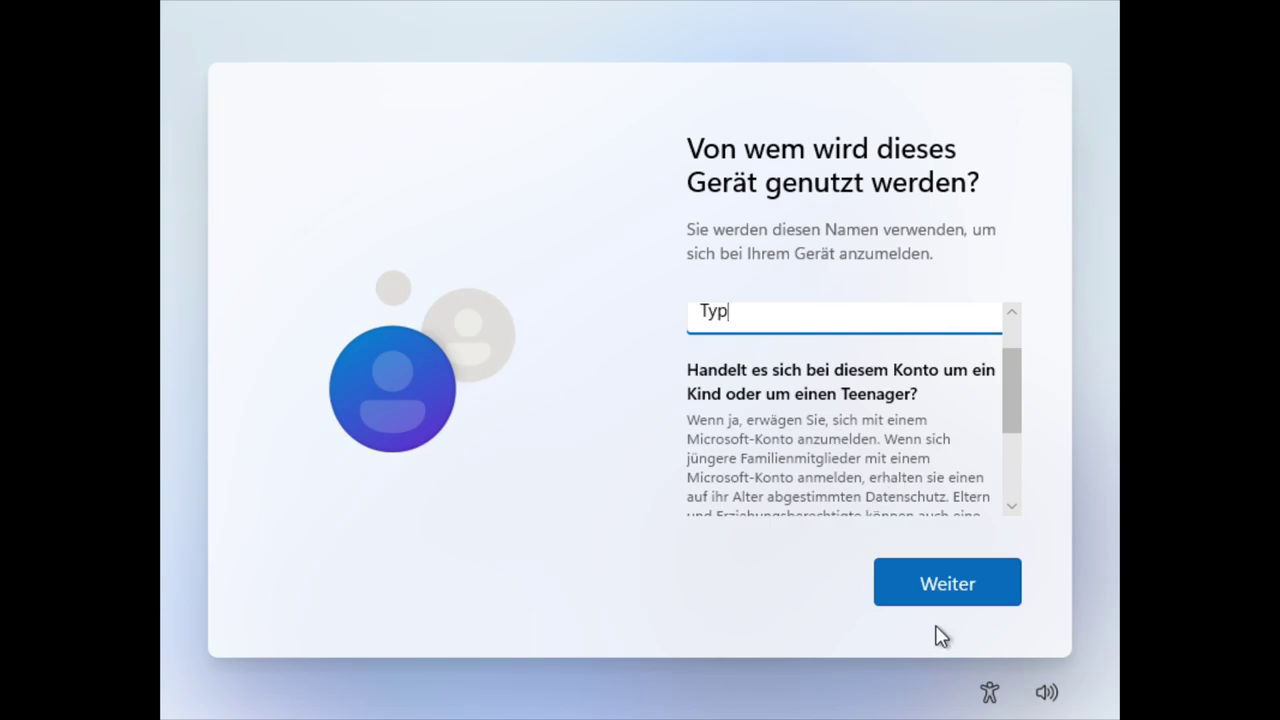
left_click(946, 591)
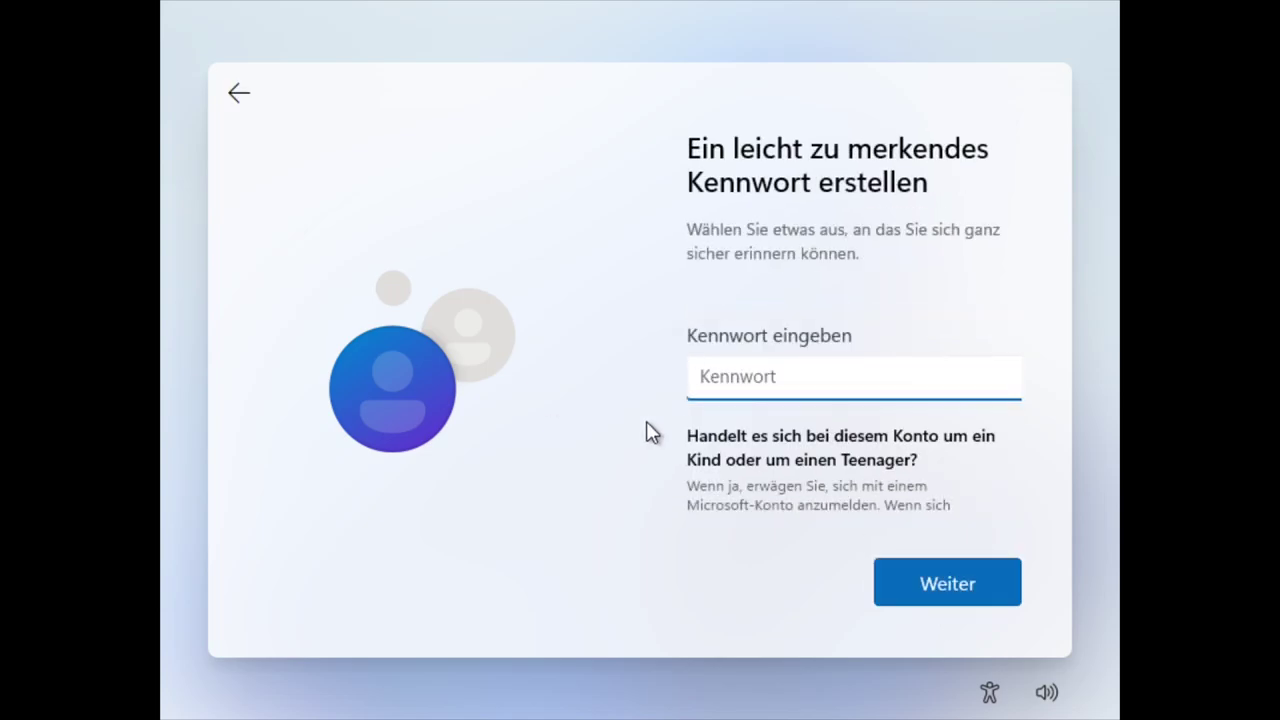
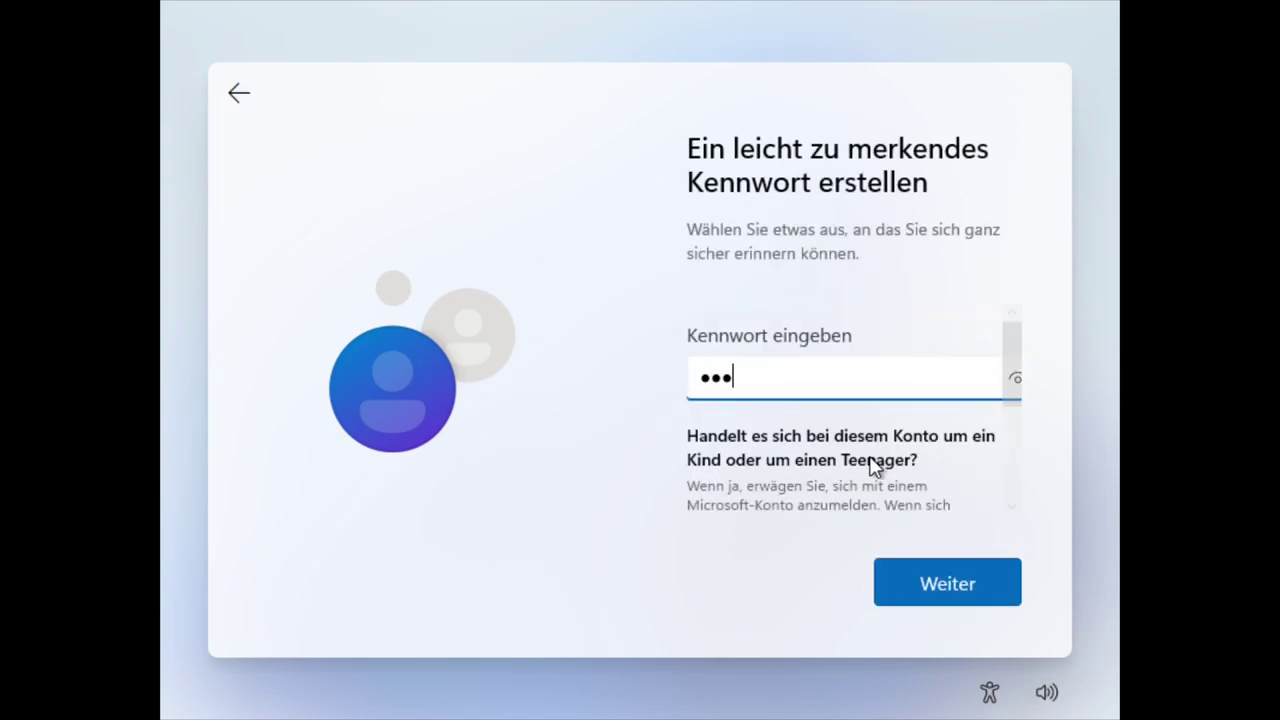
Step: Enter and confirm the local account password
scroll(837, 449, "down", 2)
scroll(837, 449, "up", 2)
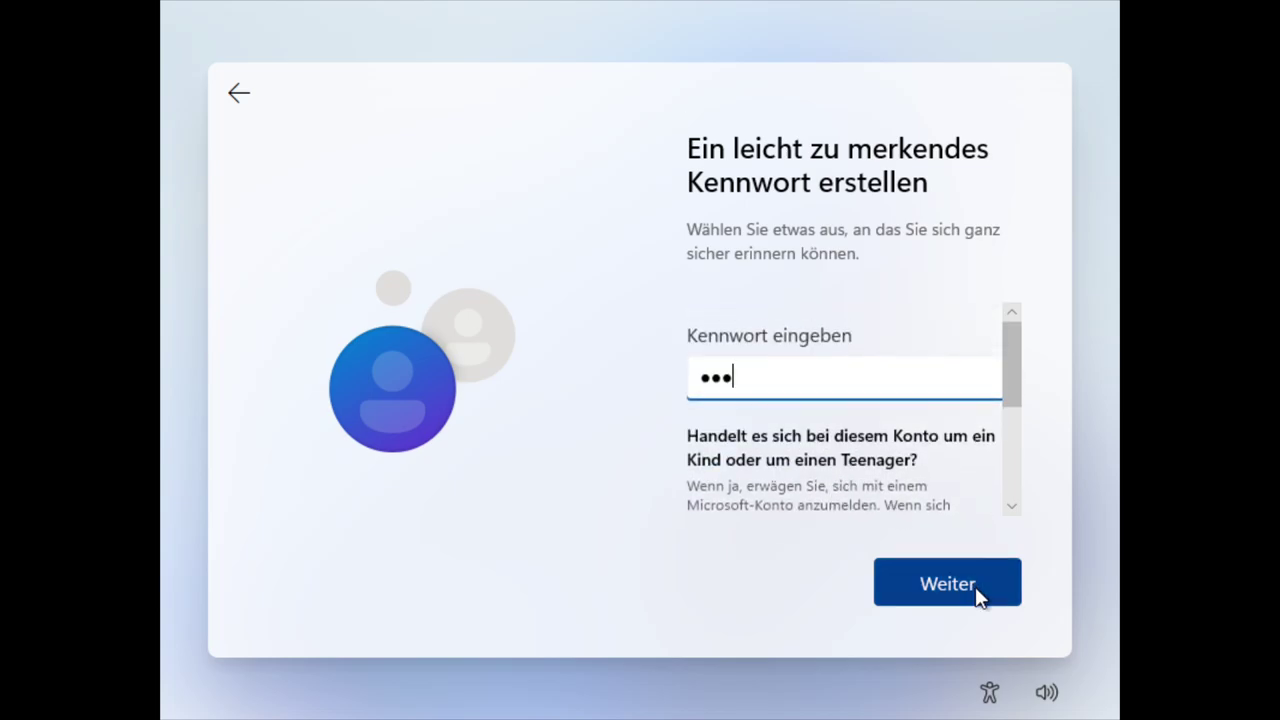
left_click(976, 590)
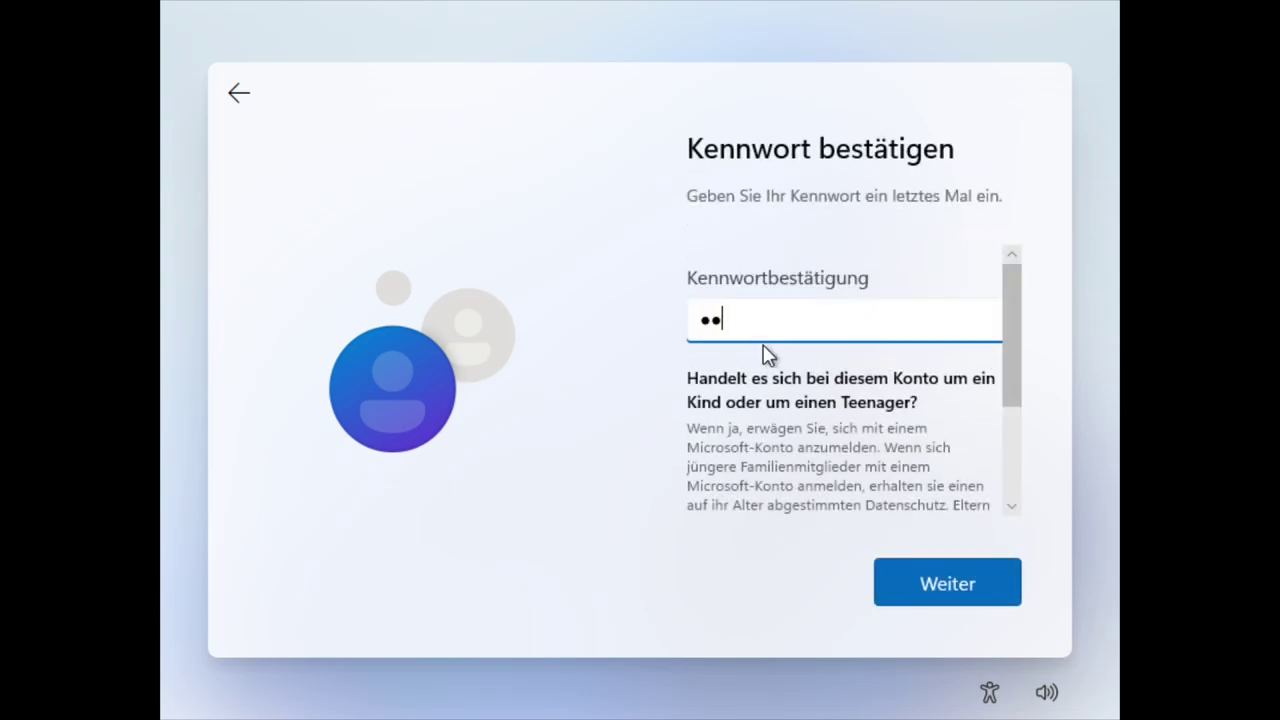
left_click(951, 591)
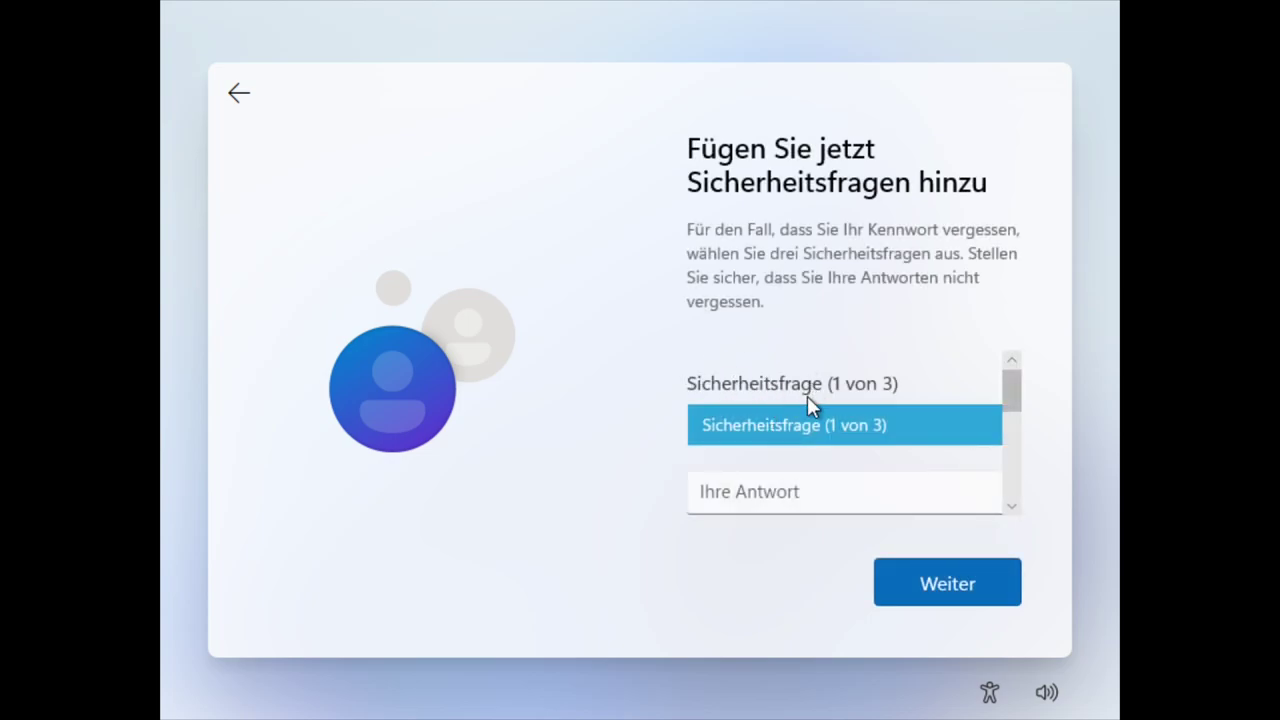
Step: Set the first security question to 'Wie hieß Ihr erstes Haustier?' and enter its answer
left_click(758, 412)
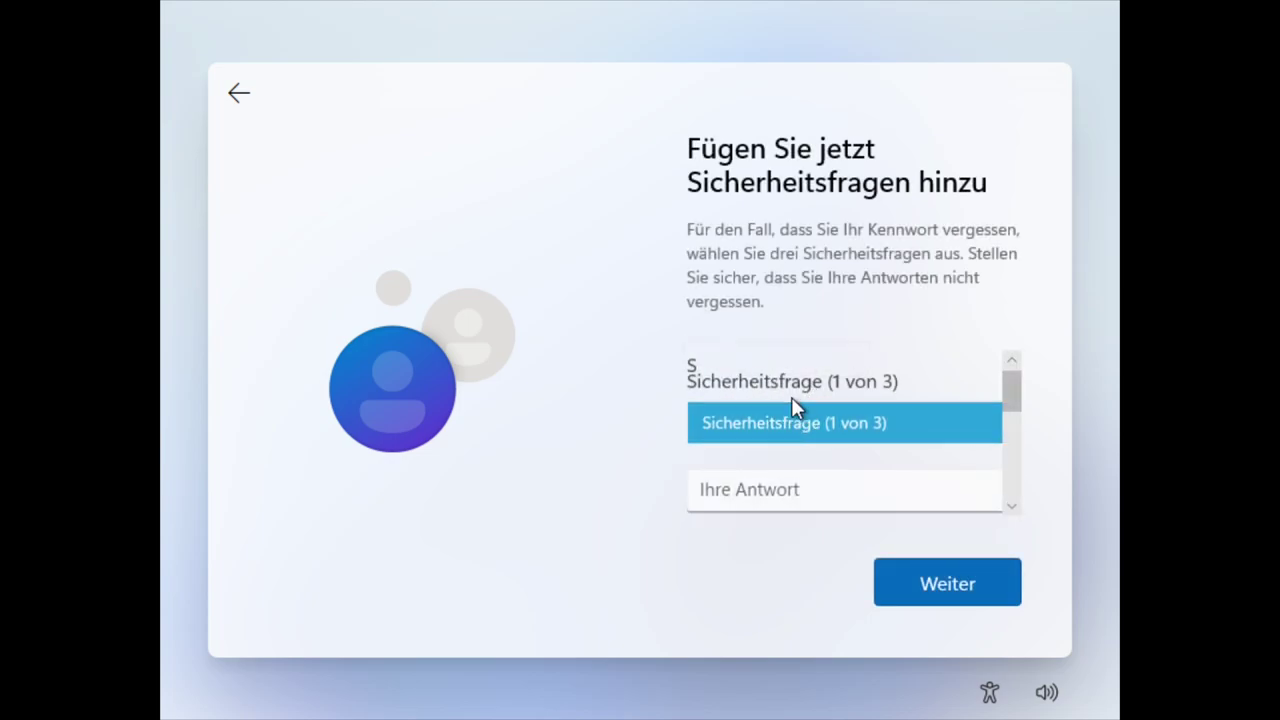
left_click(791, 397)
scroll(797, 411, "up", 1)
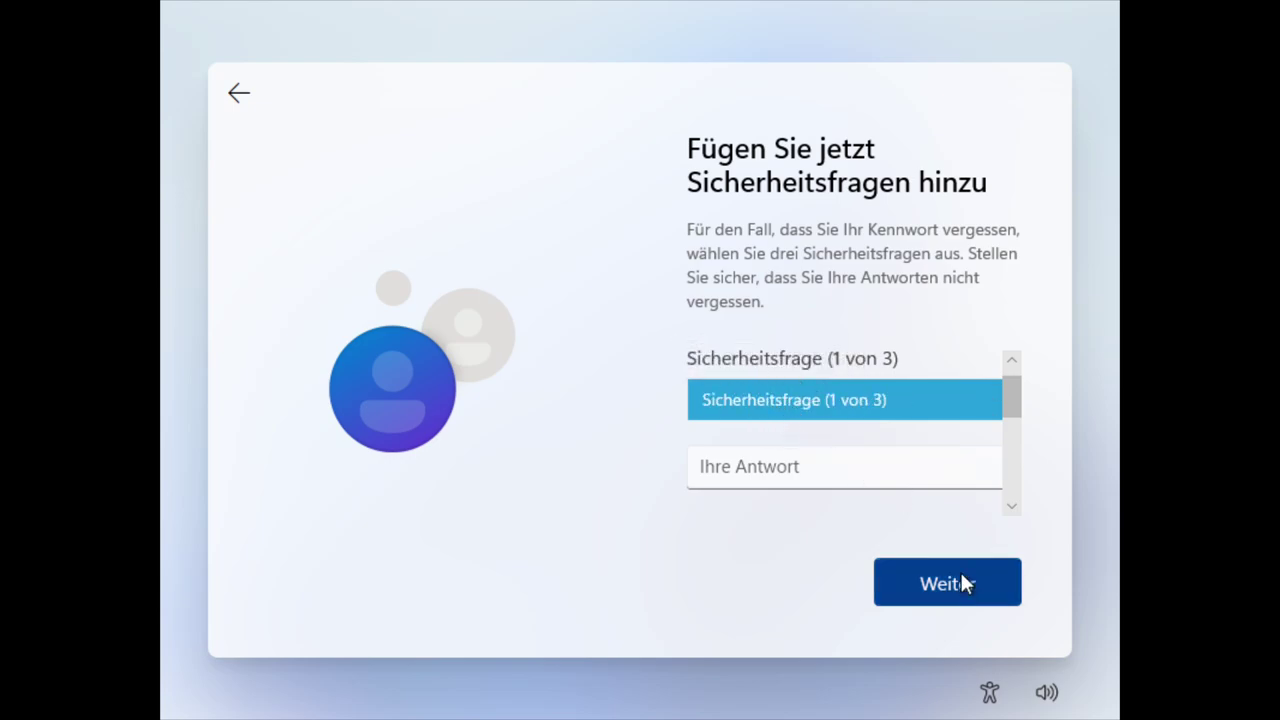
left_click(776, 410)
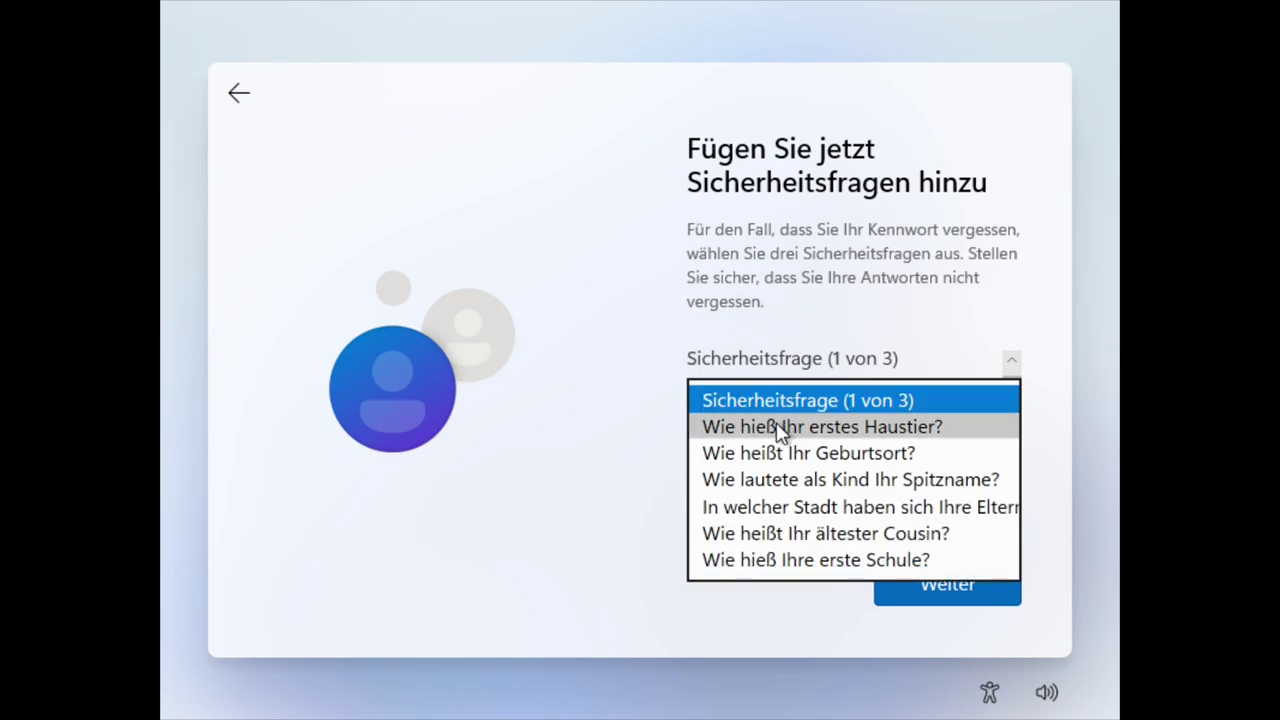
left_click(778, 428)
left_click(746, 471)
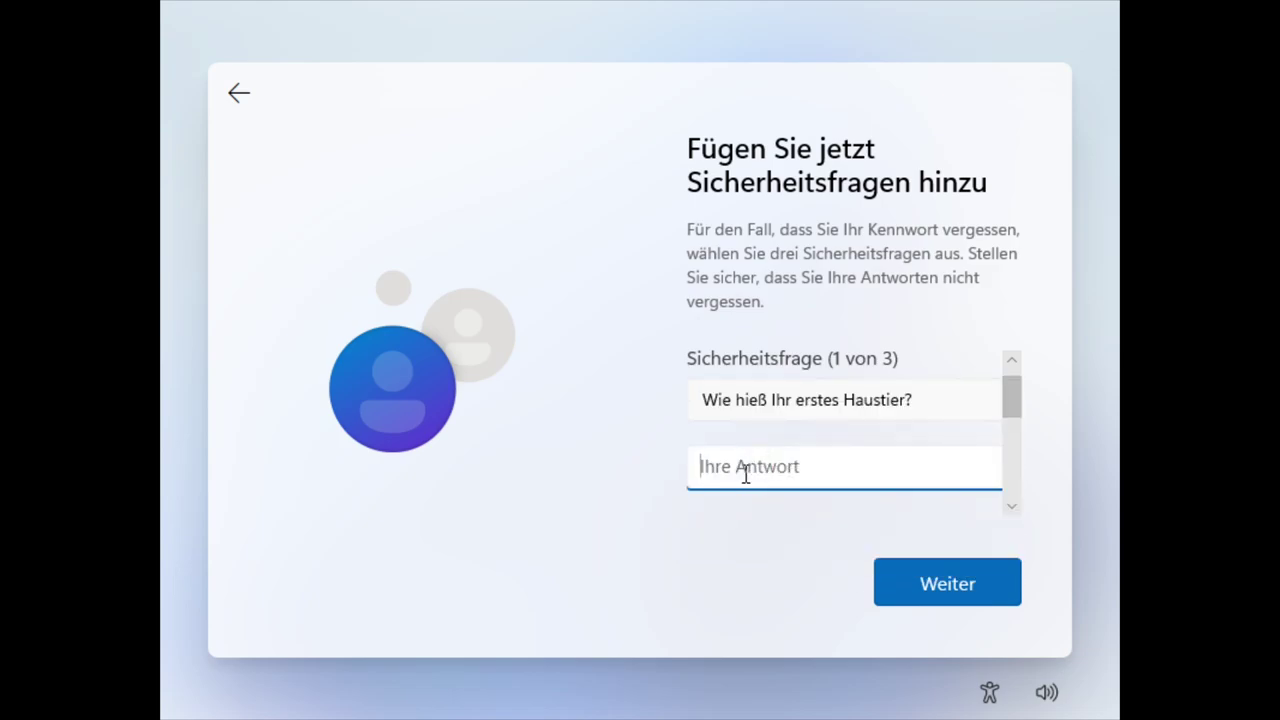
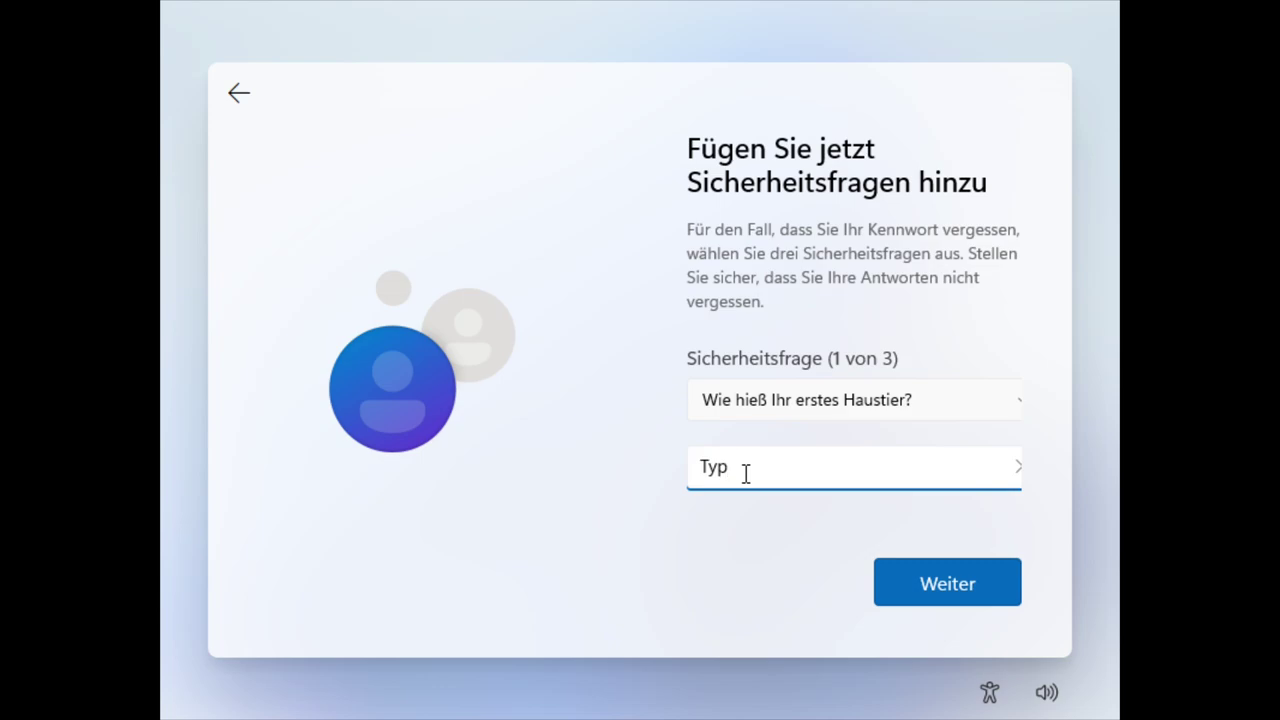
scroll(746, 471, "down", 2)
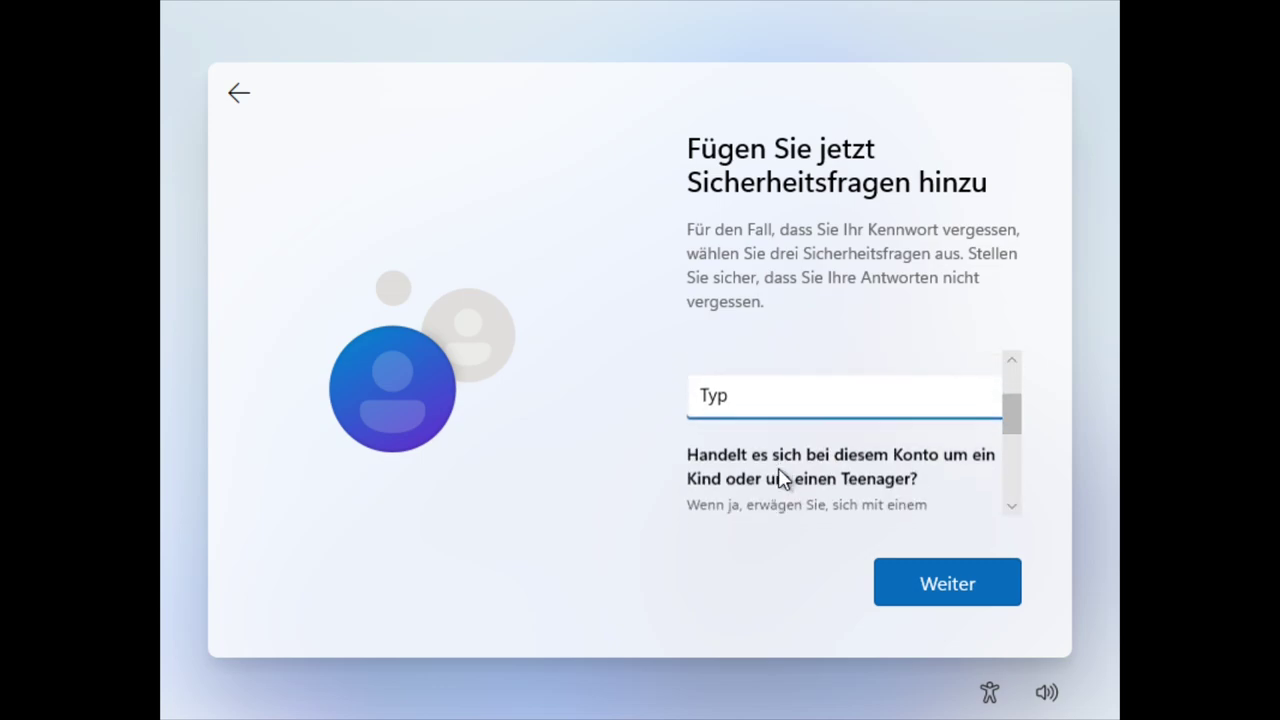
scroll(777, 480, "up", 2)
scroll(843, 394, "down", 3)
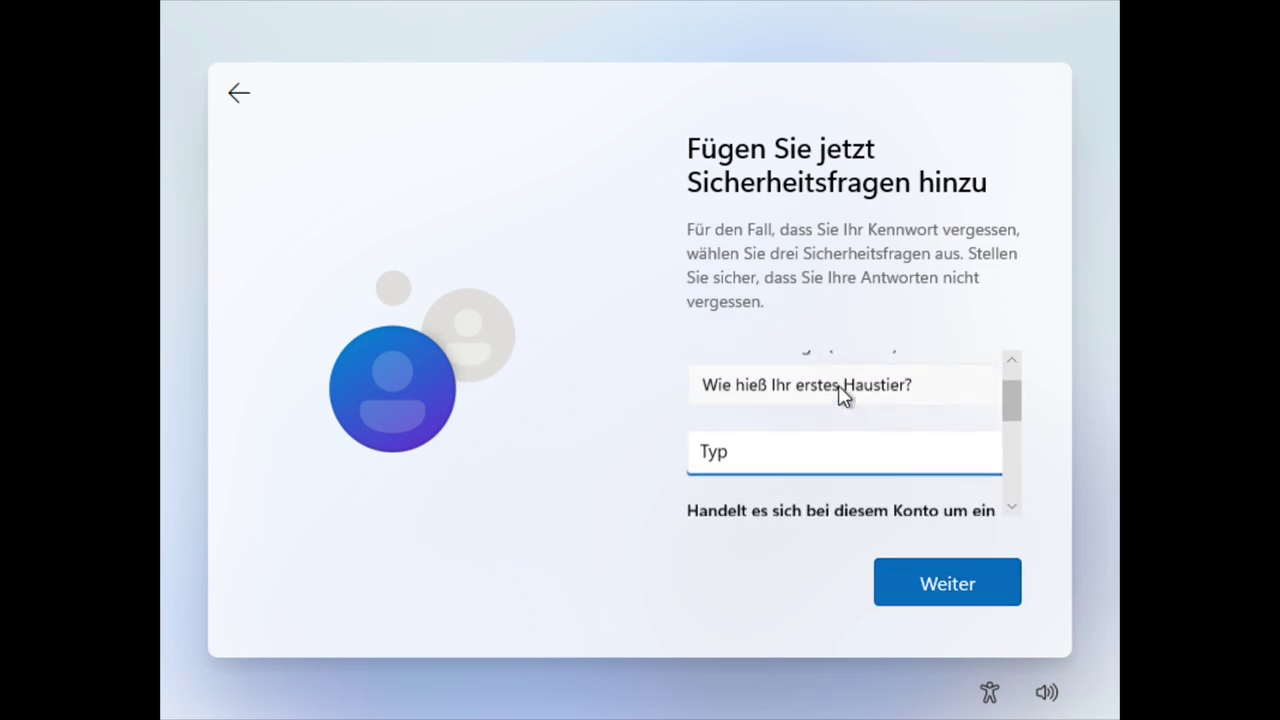
scroll(886, 400, "up", 2)
left_click(934, 600)
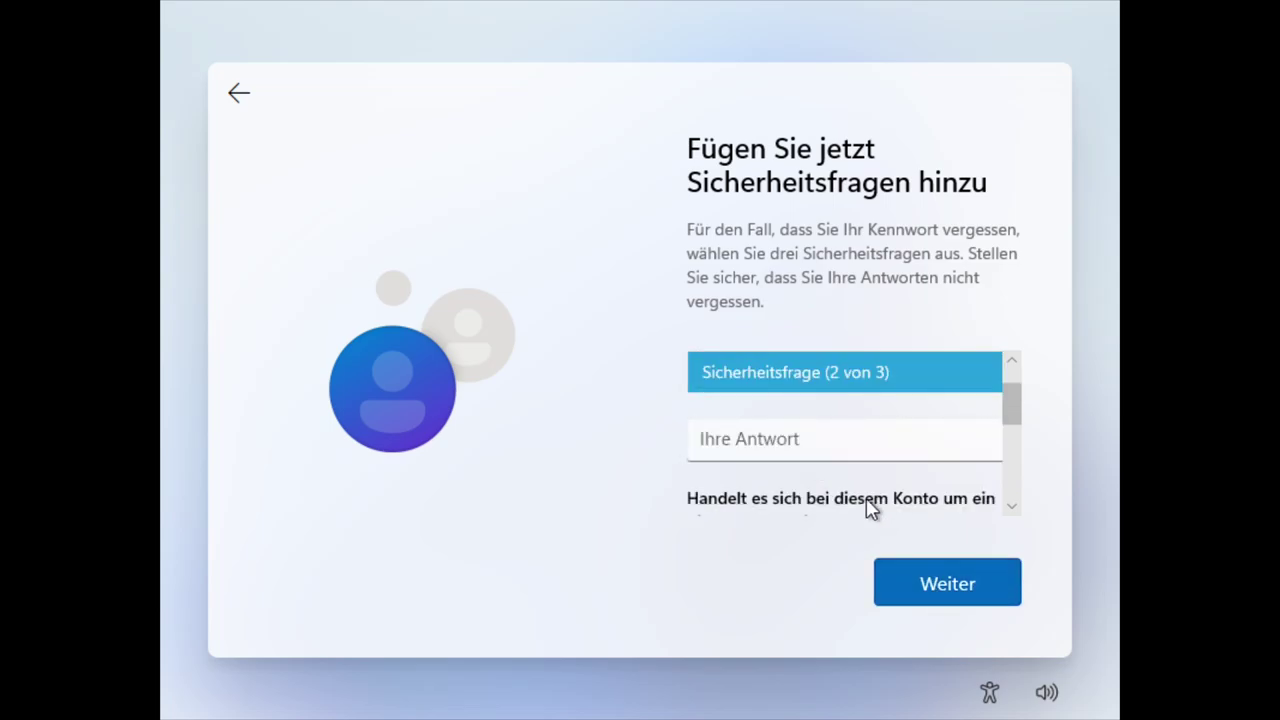
Step: Set the second security question to 'Wie heißt Ihr Geburtsort?' and enter its answer
left_click(818, 398)
left_click(775, 402)
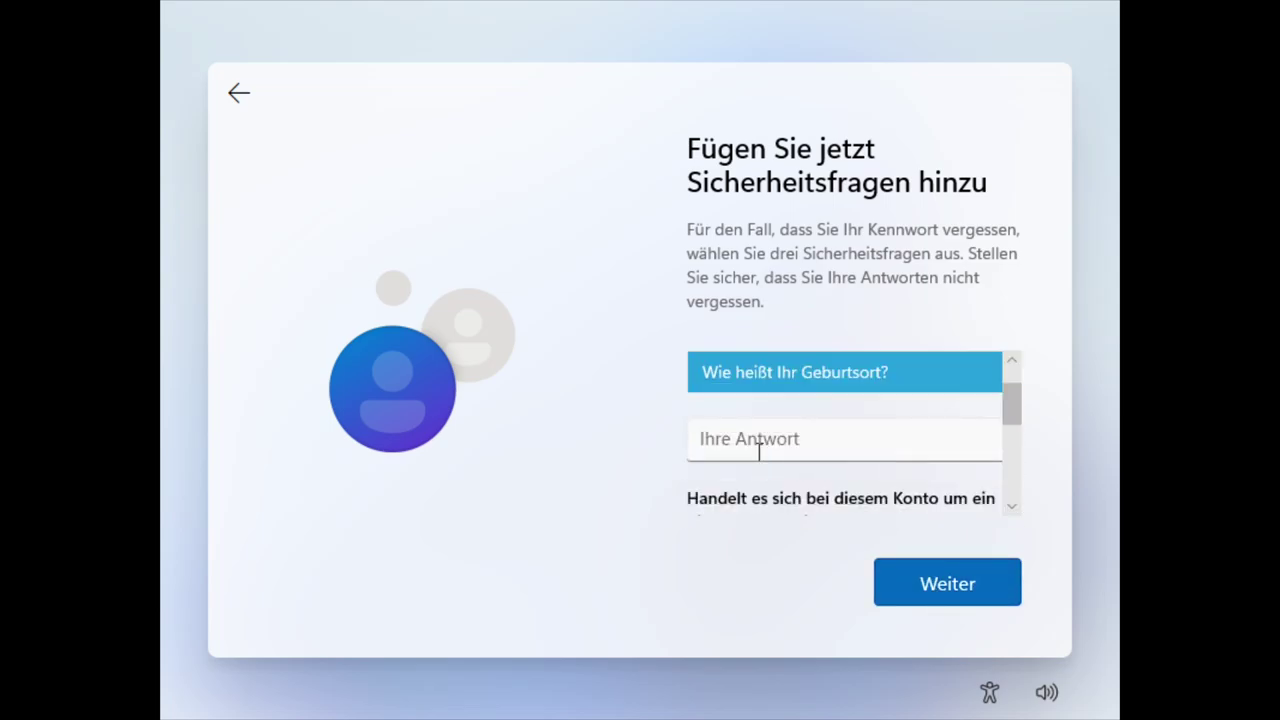
left_click(760, 447)
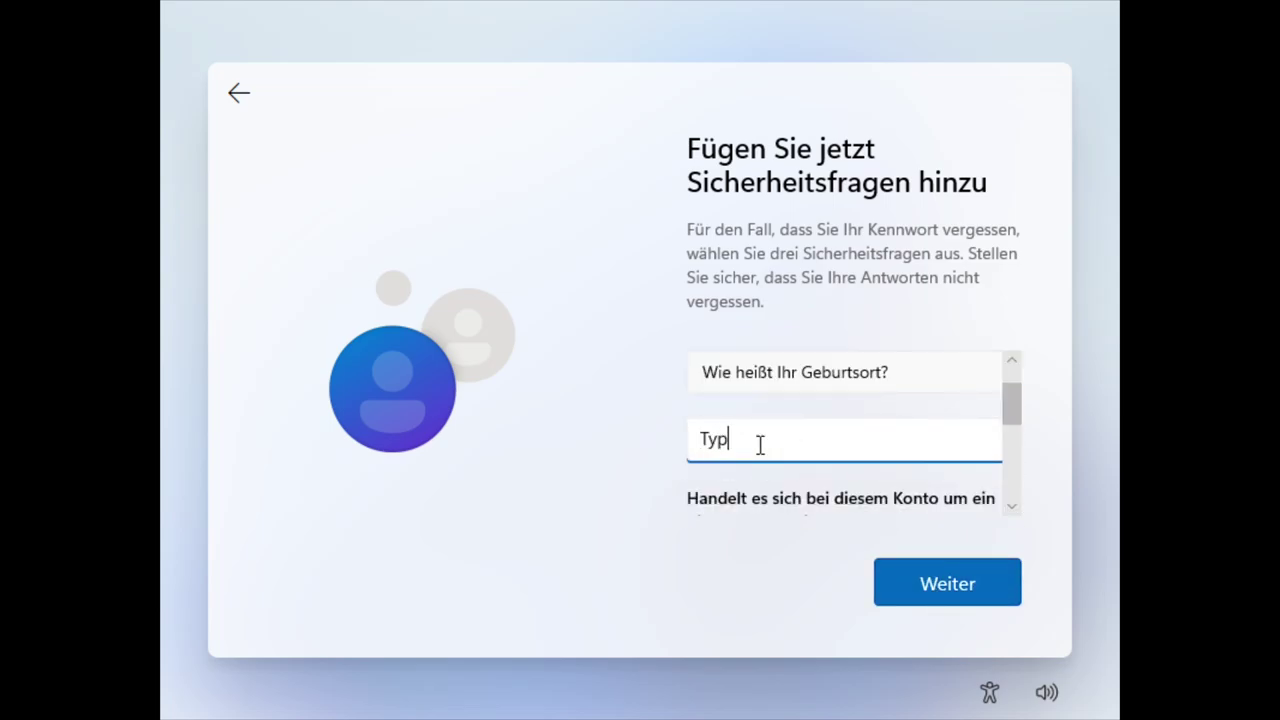
Step: Set the third question to 'Wie lautete als Kind Ihr Spitzname?', answer it, and submit
left_click(947, 584)
left_click(808, 374)
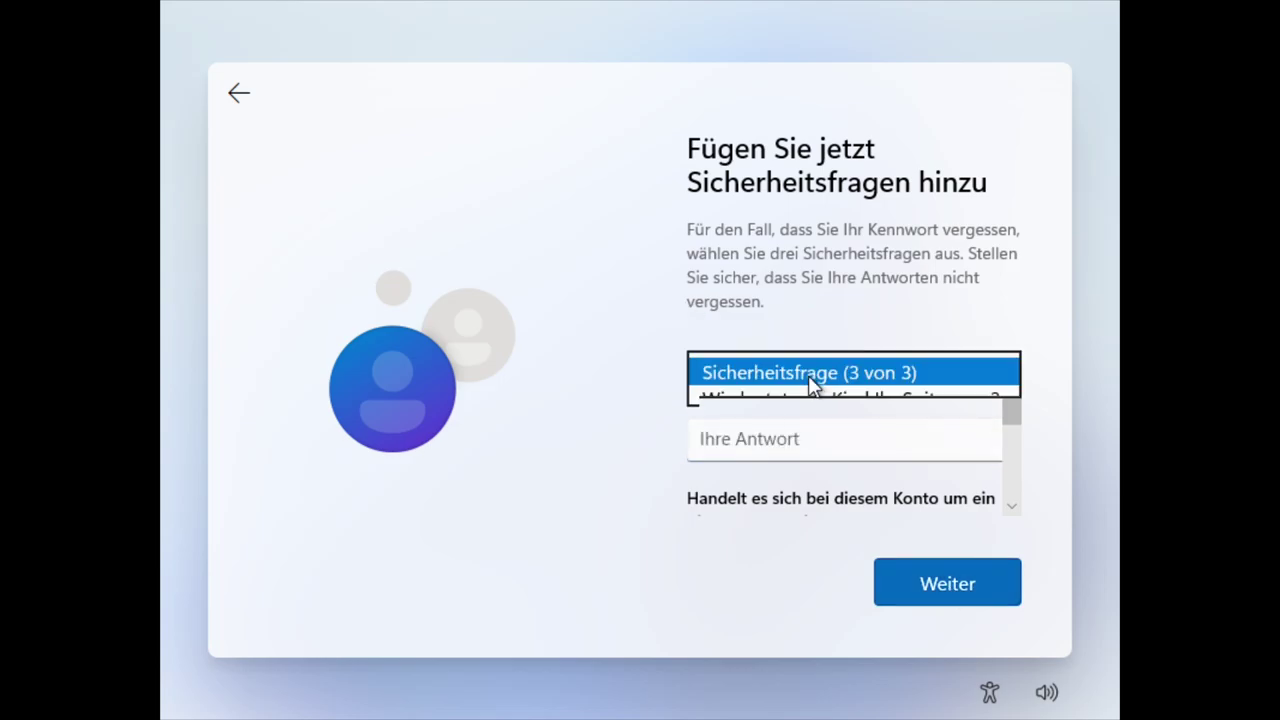
left_click(792, 398)
left_click(751, 437)
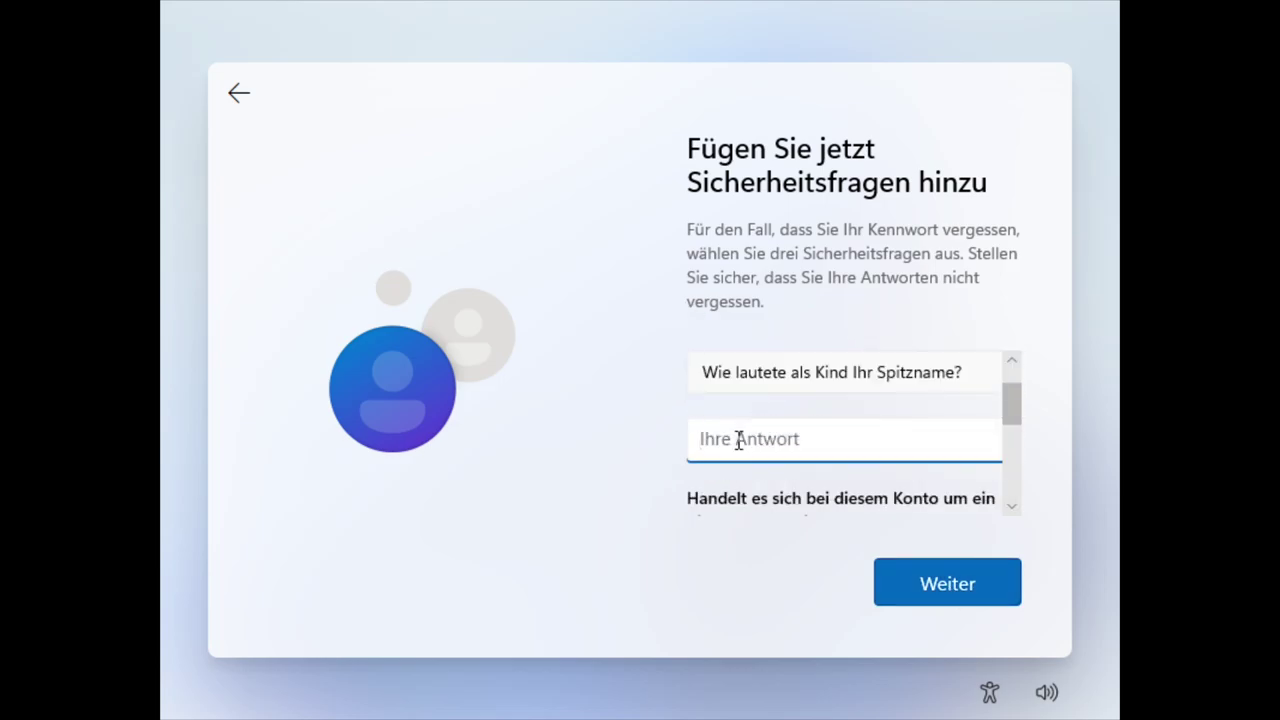
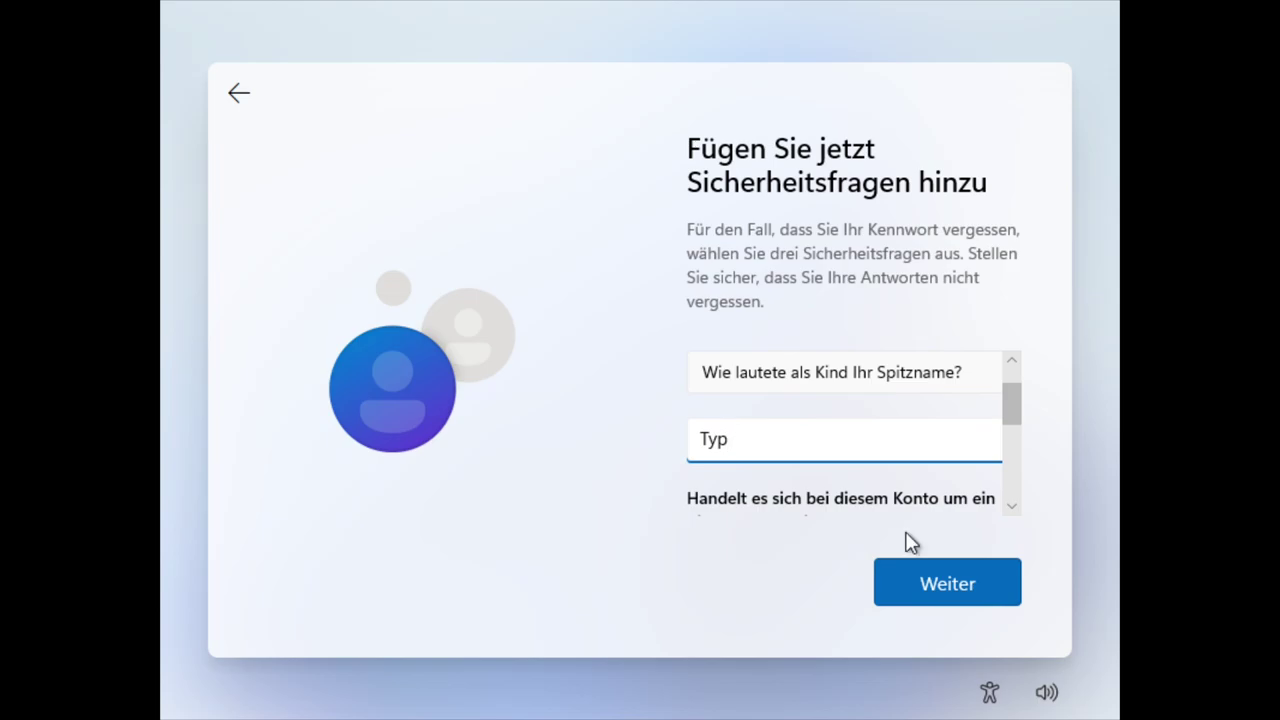
left_click(953, 580)
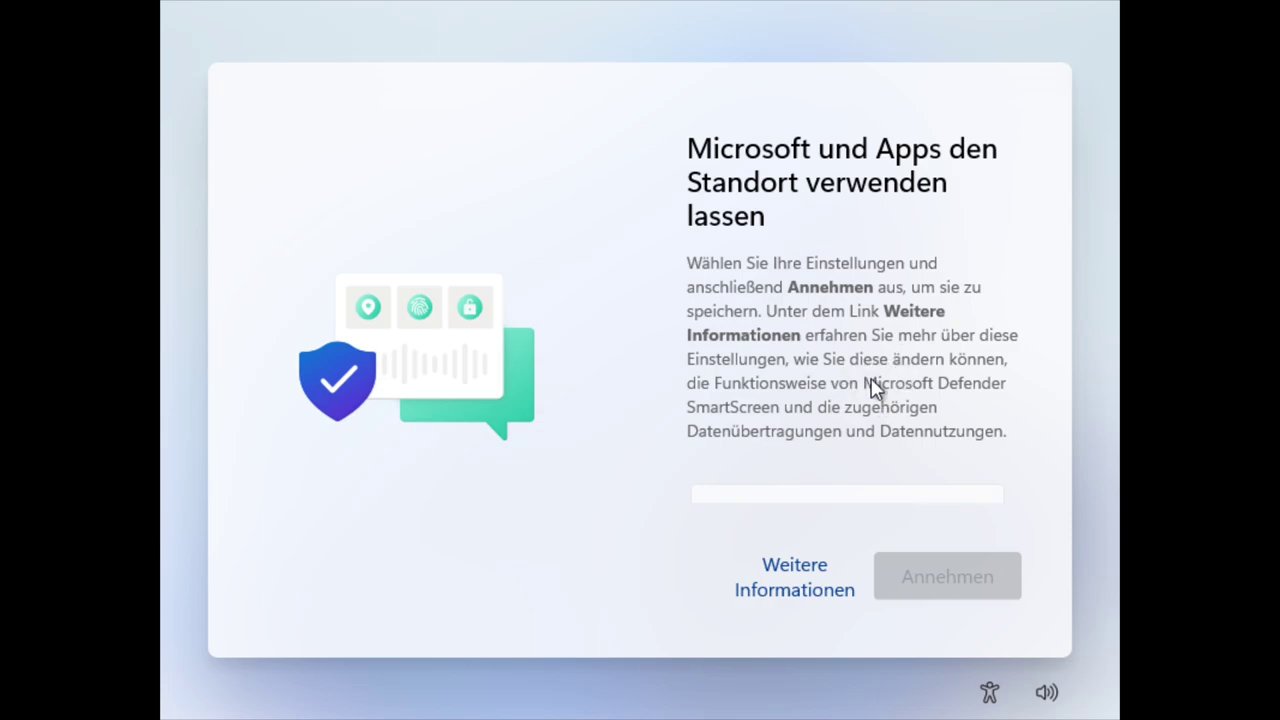
Step: Switch Sprachausgabe (Narrator) on from accessibility options and dismiss its keyboard notice
left_click(990, 692)
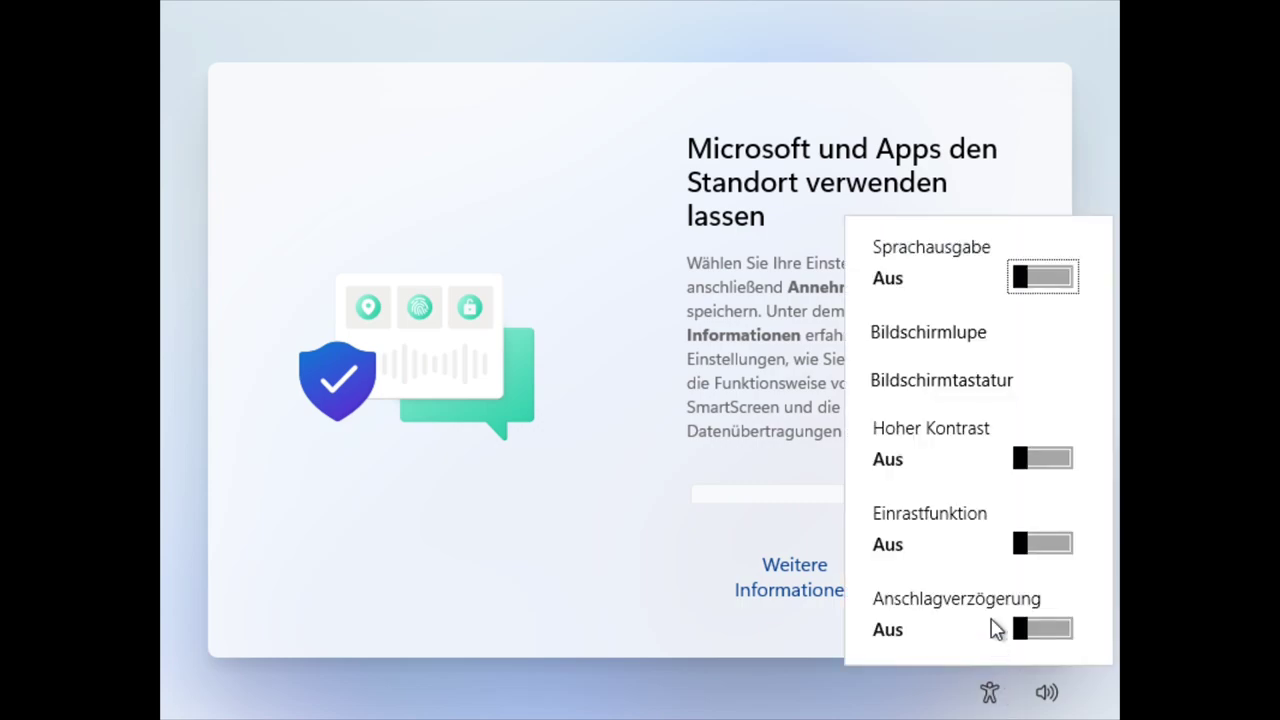
left_click(1030, 279)
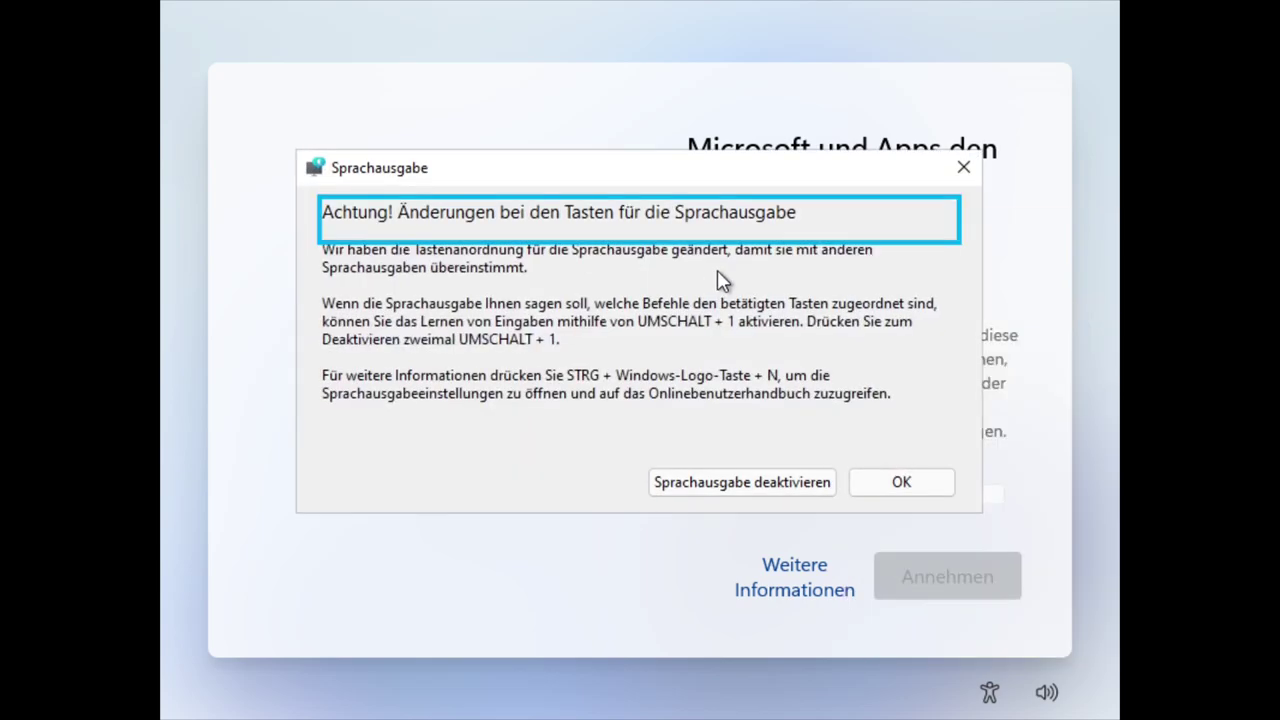
left_click(903, 484)
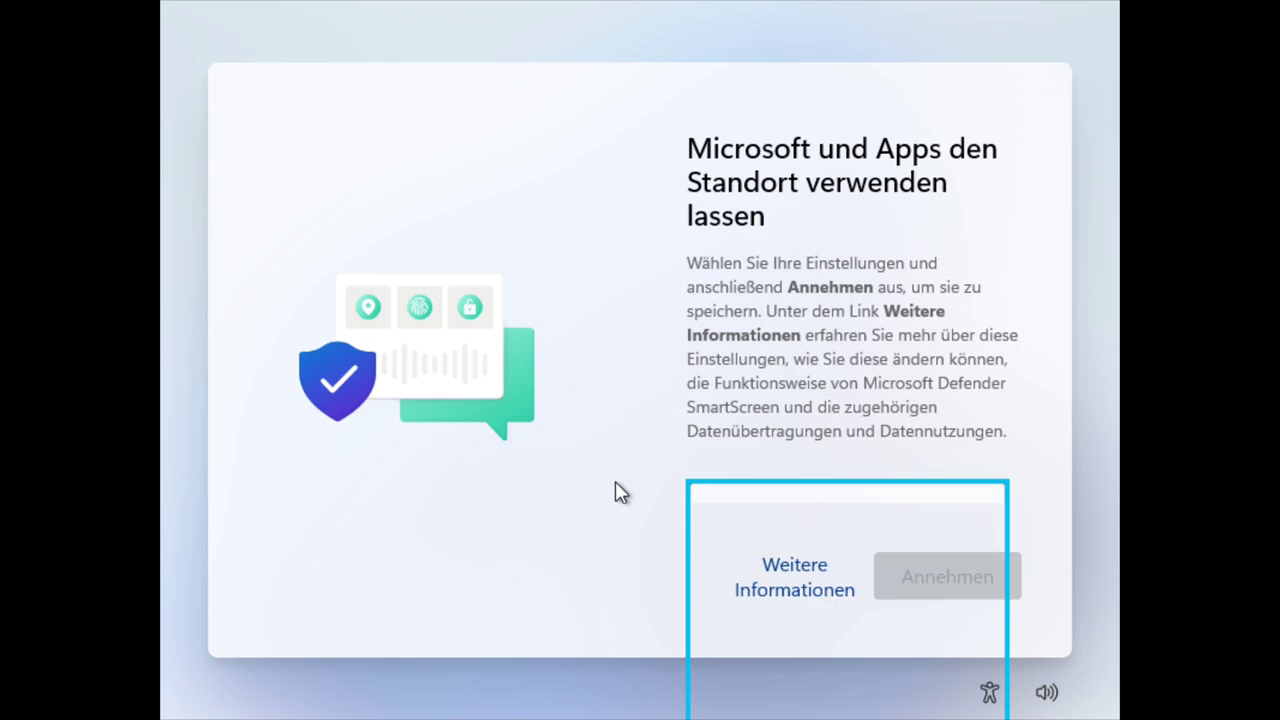
Step: Return focus to the location options and accept the location setting
key("Tab")
key("Tab")
key("Tab")
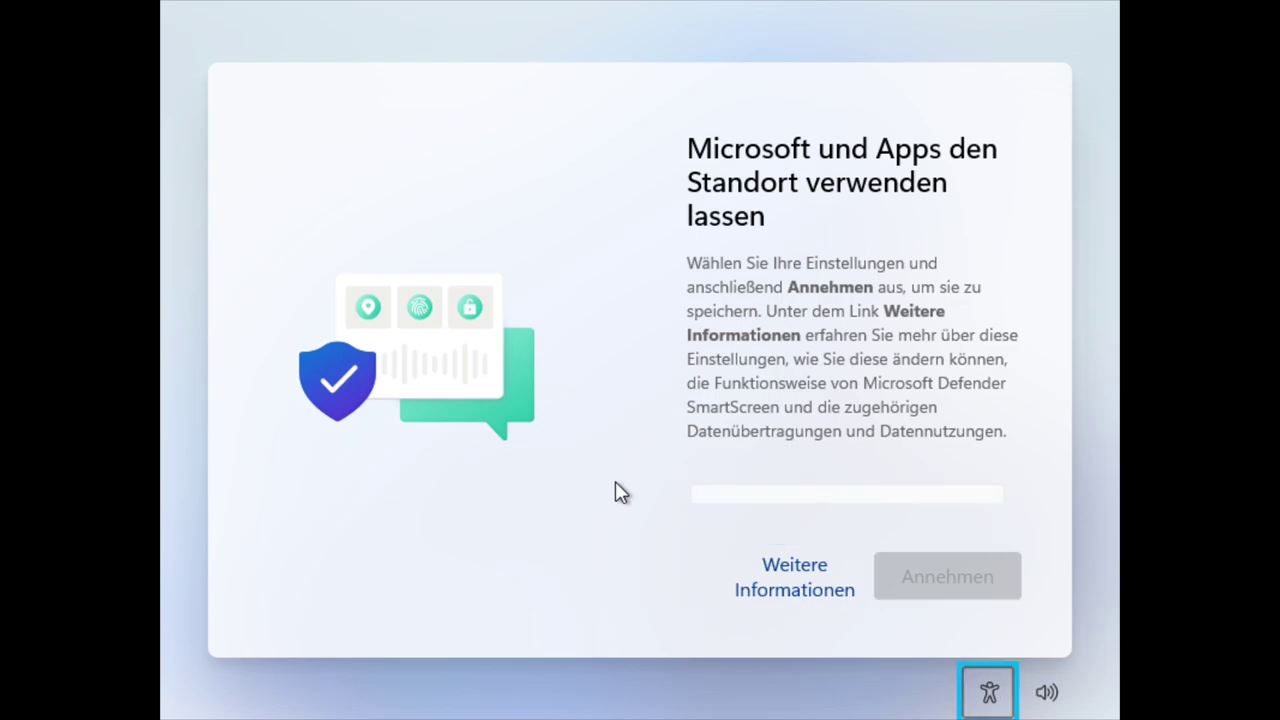
key("Tab")
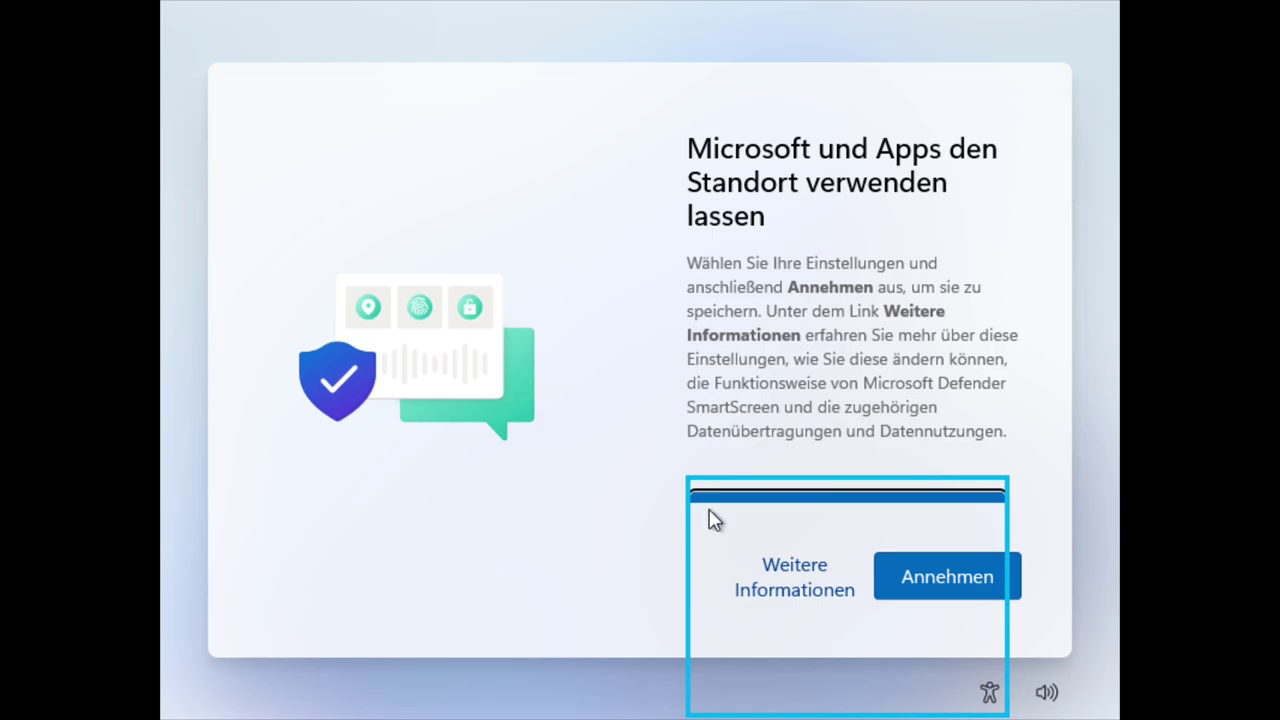
left_click(948, 563)
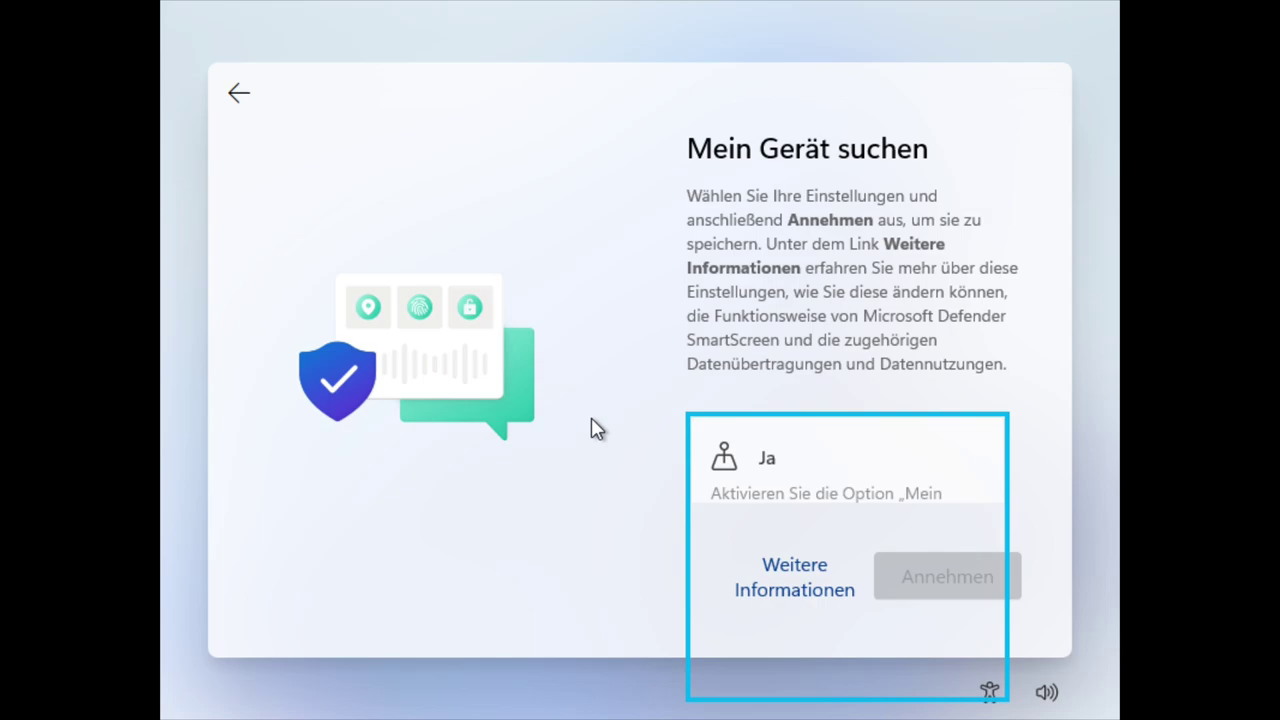
Step: Set Mein Gerät suchen to Nein and accept
key("Down")
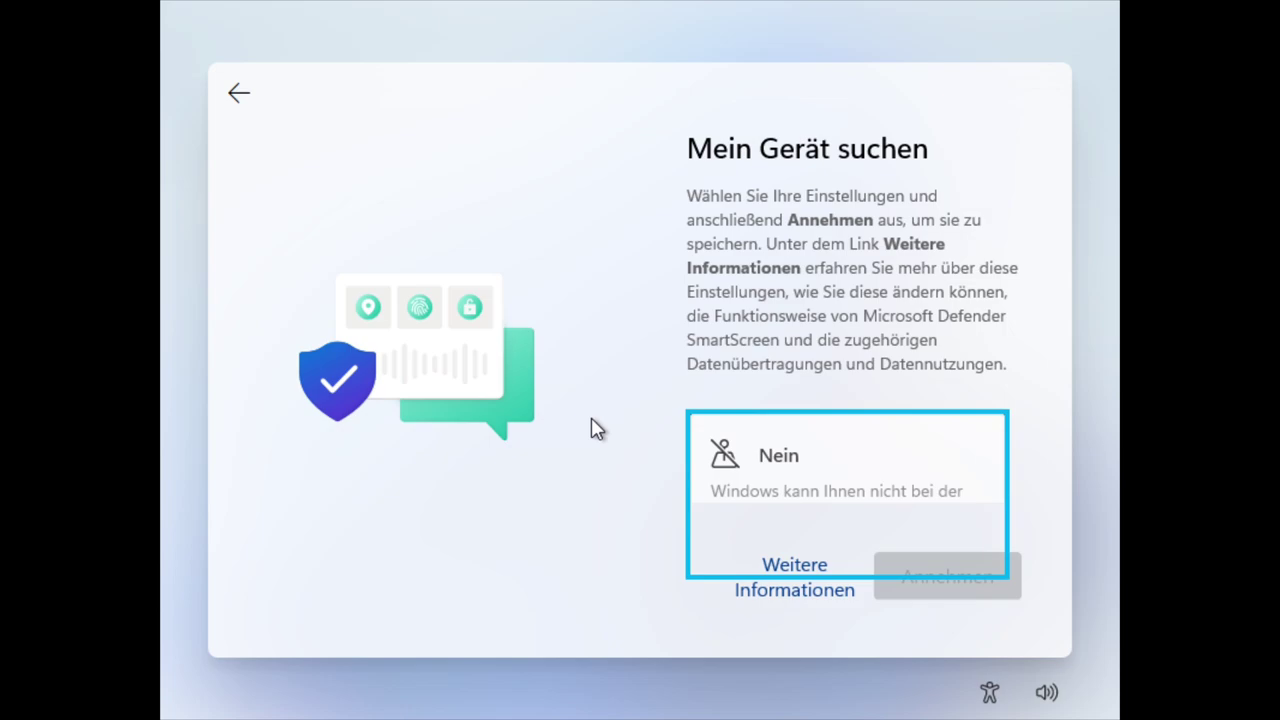
key("Down")
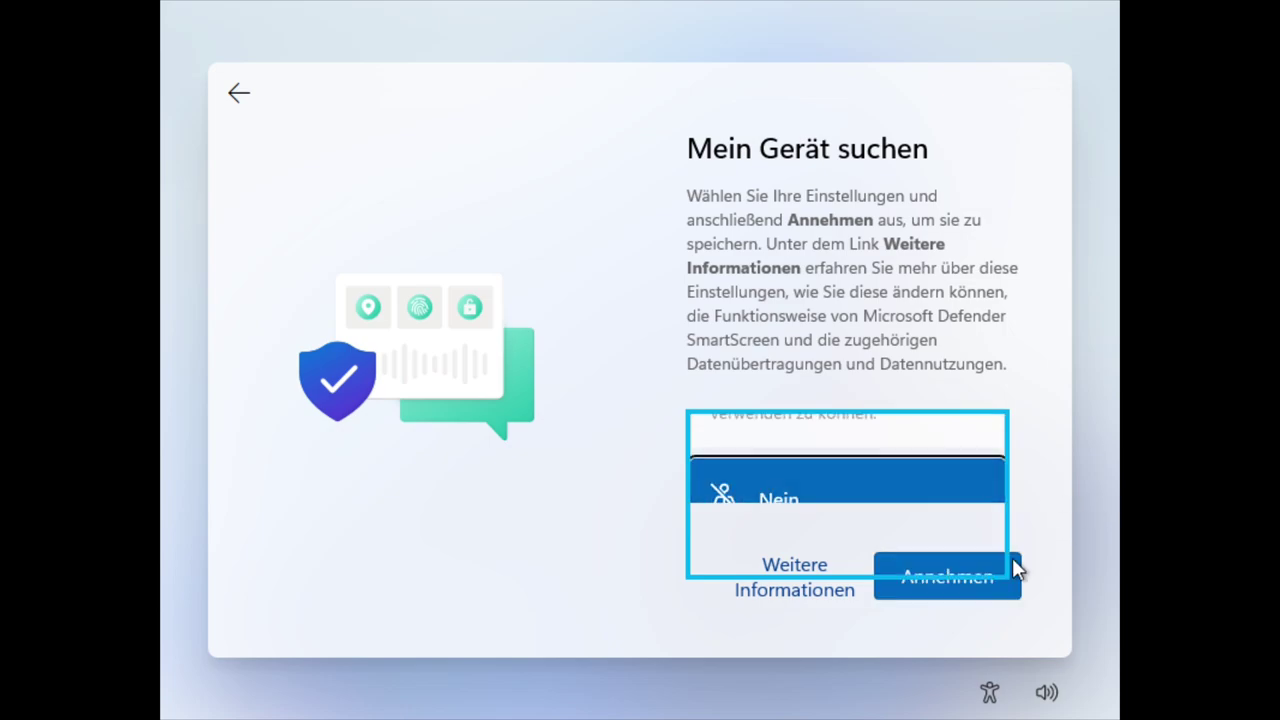
left_click(966, 589)
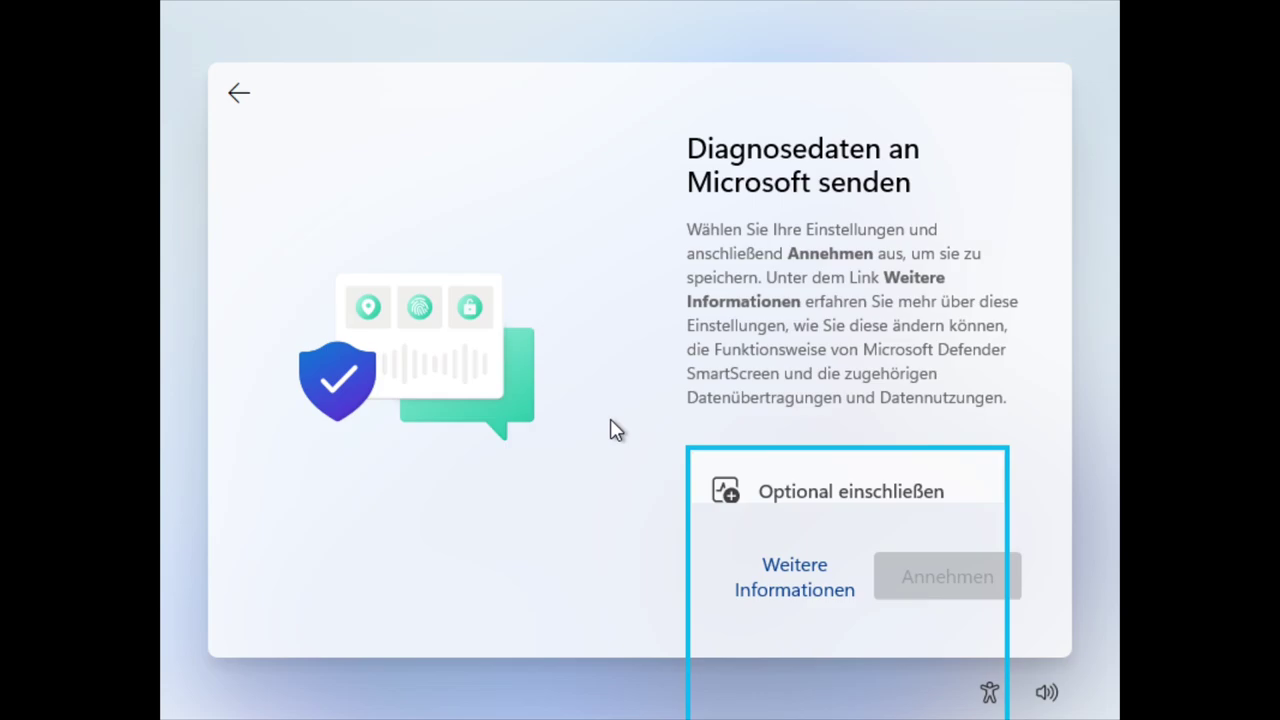
Step: Choose Nur Erforderlich for diagnostic data and accept
key("Down")
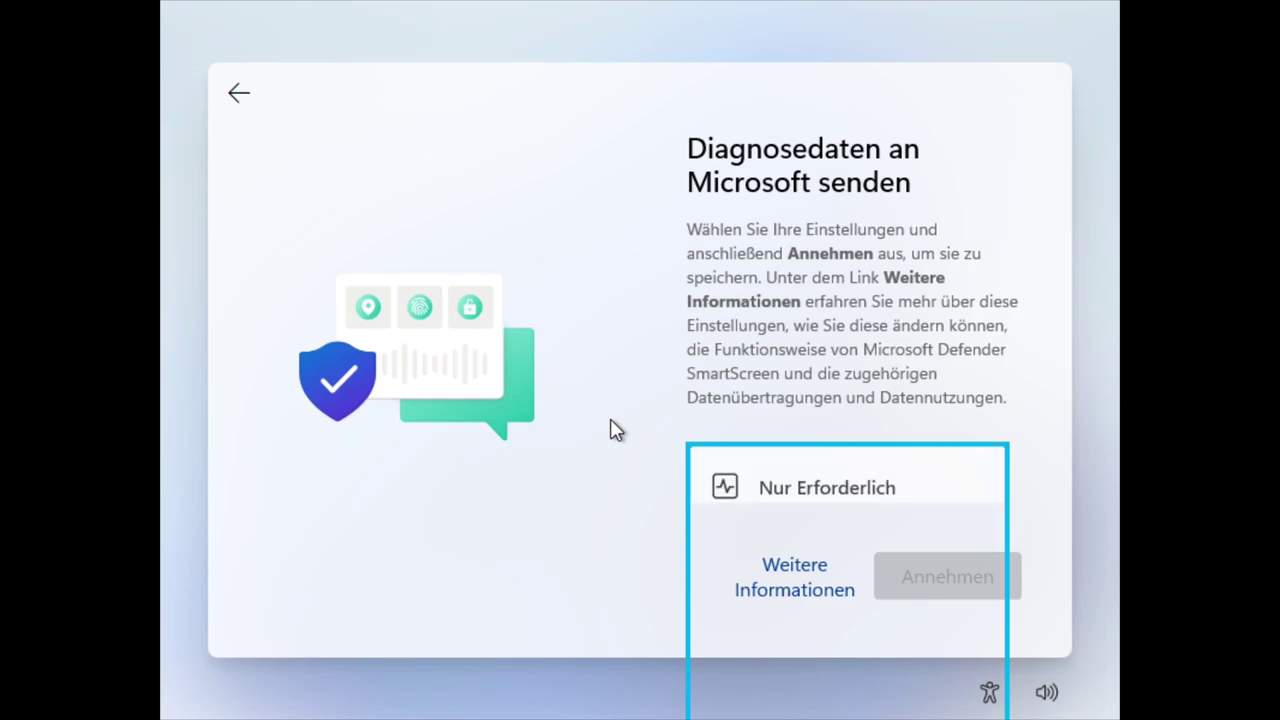
key("Down")
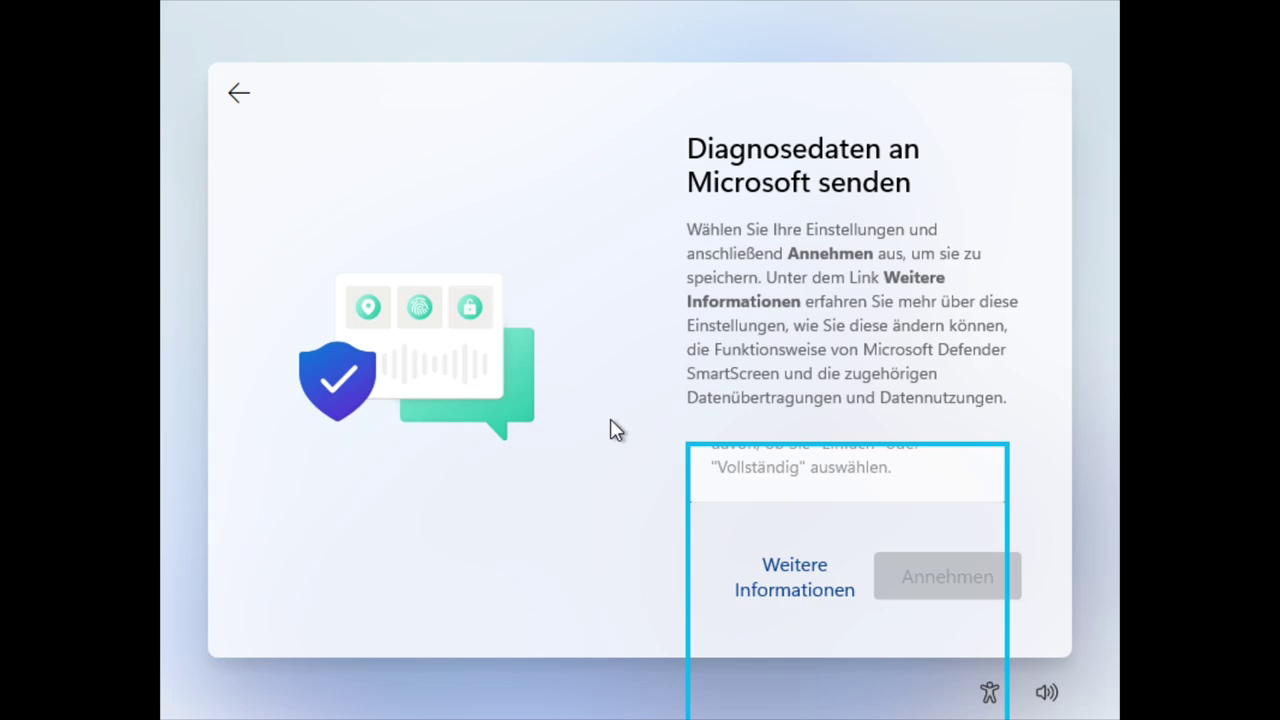
key("Up")
key("Down")
key("Down")
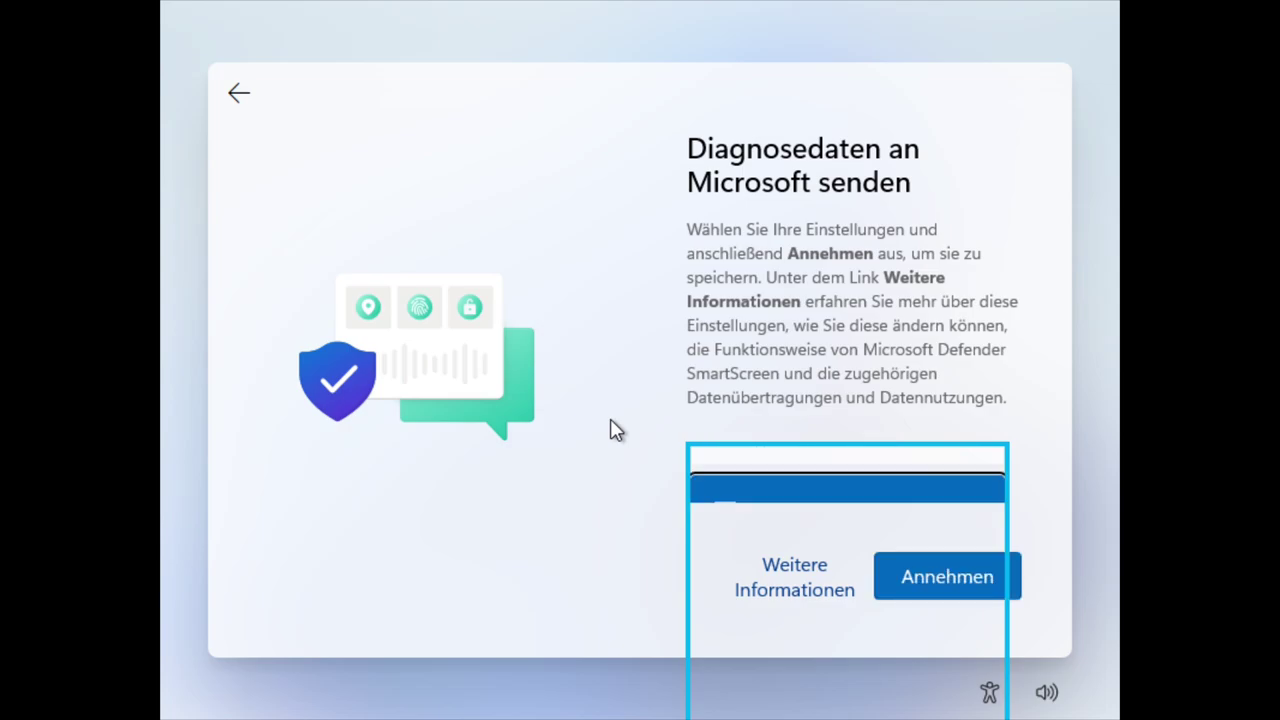
left_click(945, 590)
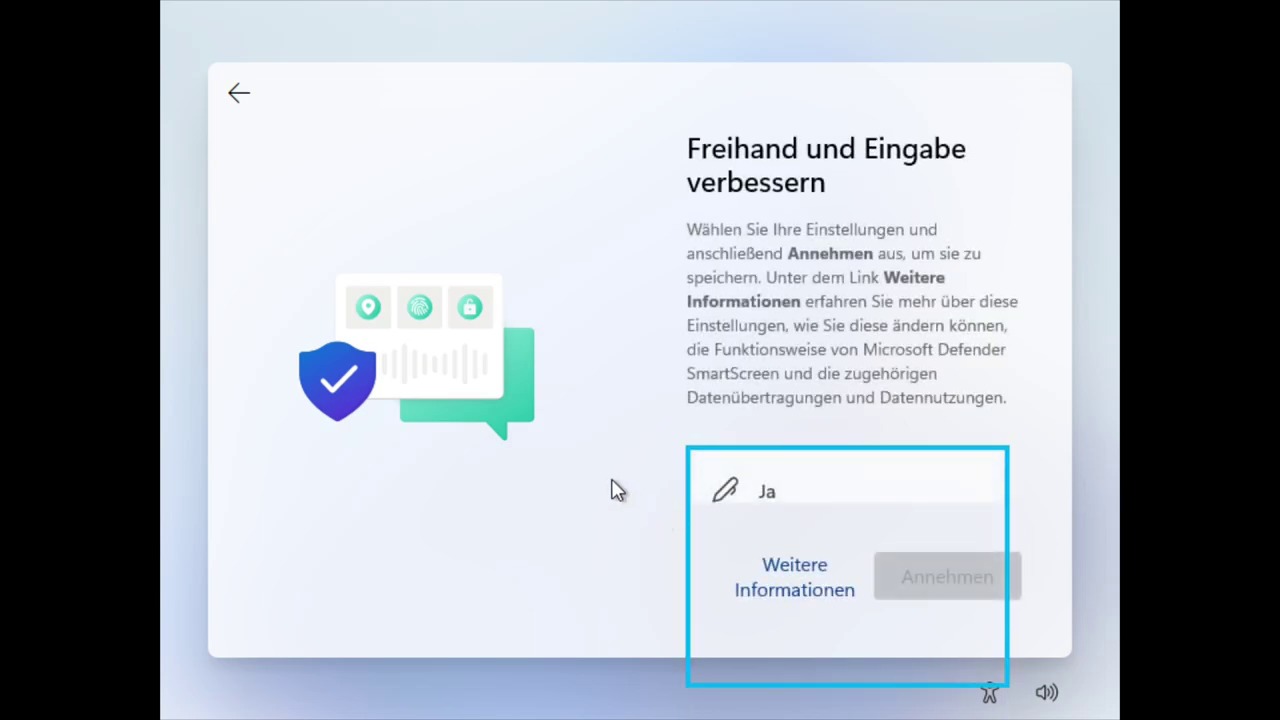
Step: Set 'Freihand und Eingabe verbessern' to Nein and accept it
key("Down")
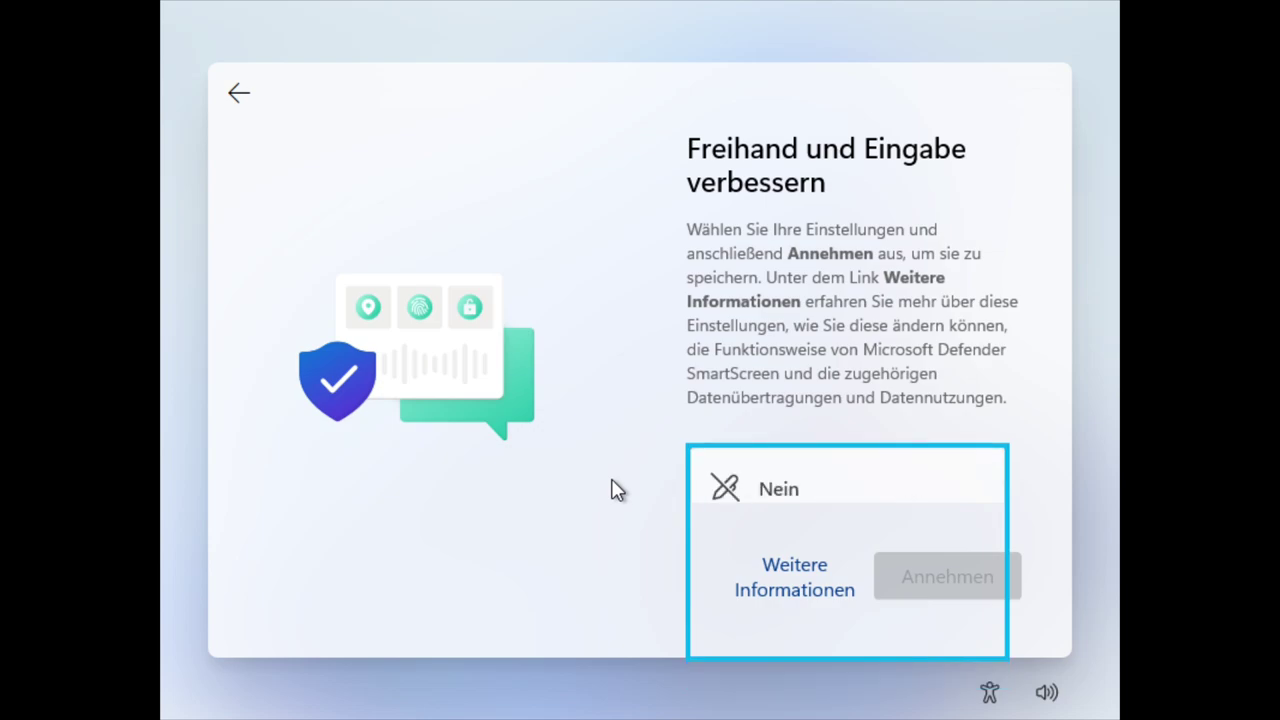
key("Tab")
key("Tab")
key("Tab")
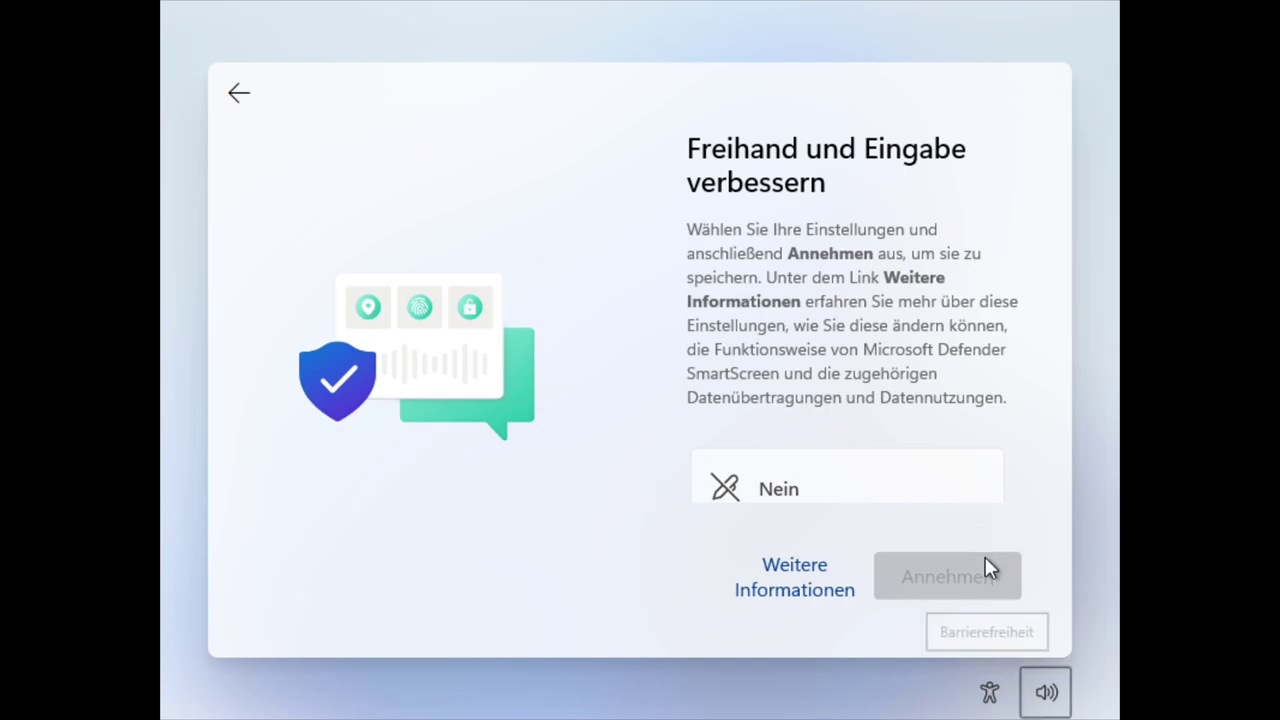
left_click(726, 492)
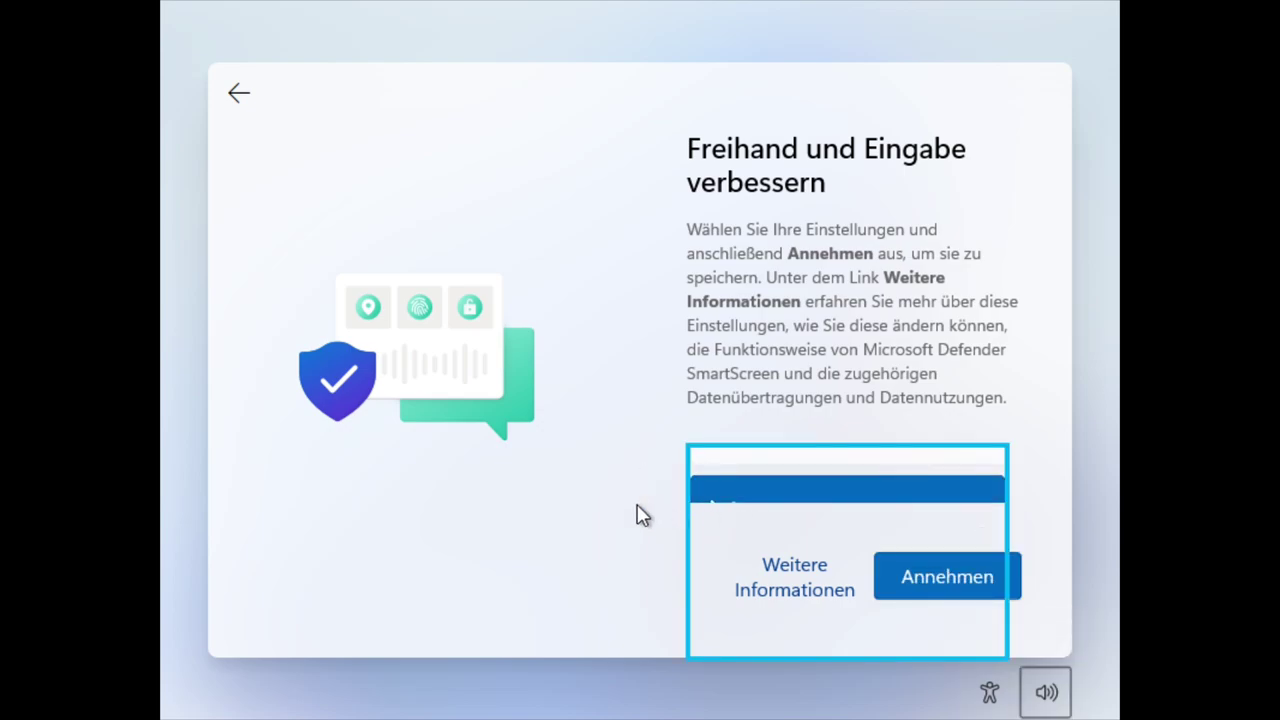
left_click(933, 582)
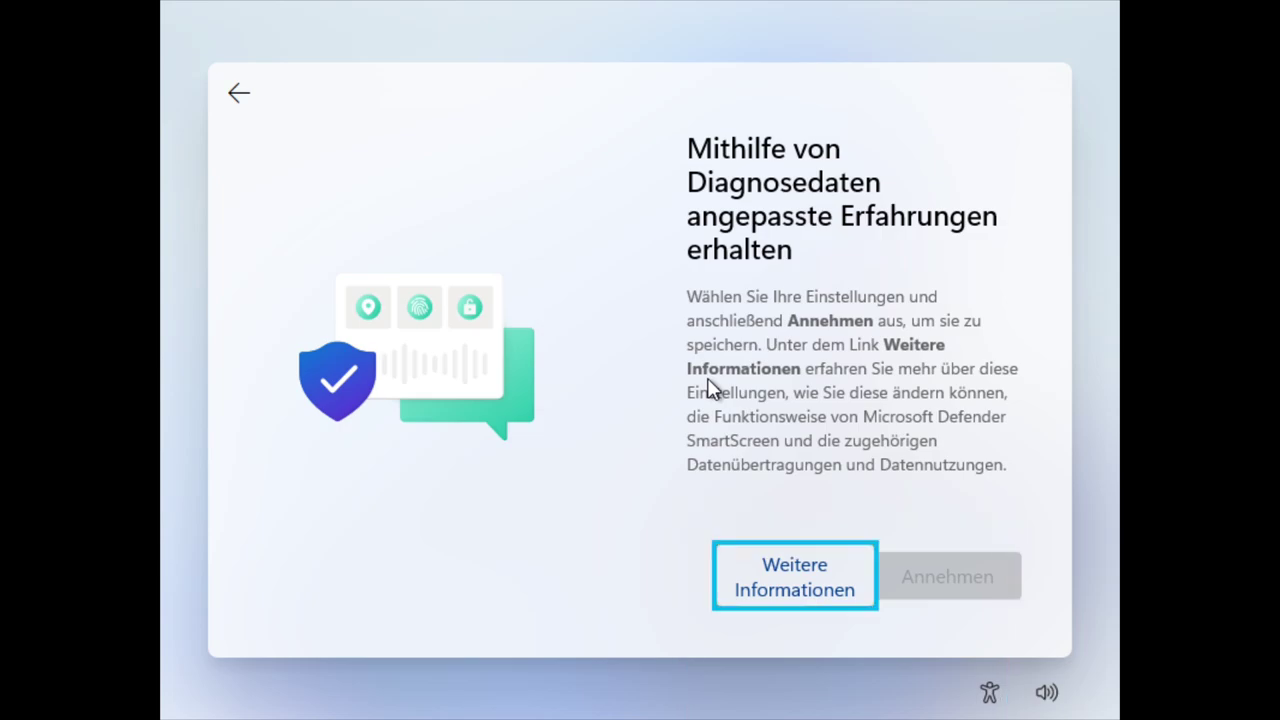
Step: Accept the tailored experiences page, then the 'Apps Werbe-ID verwenden lassen' advertising ID page
key("Tab")
key("Tab")
key("Tab")
key("Tab")
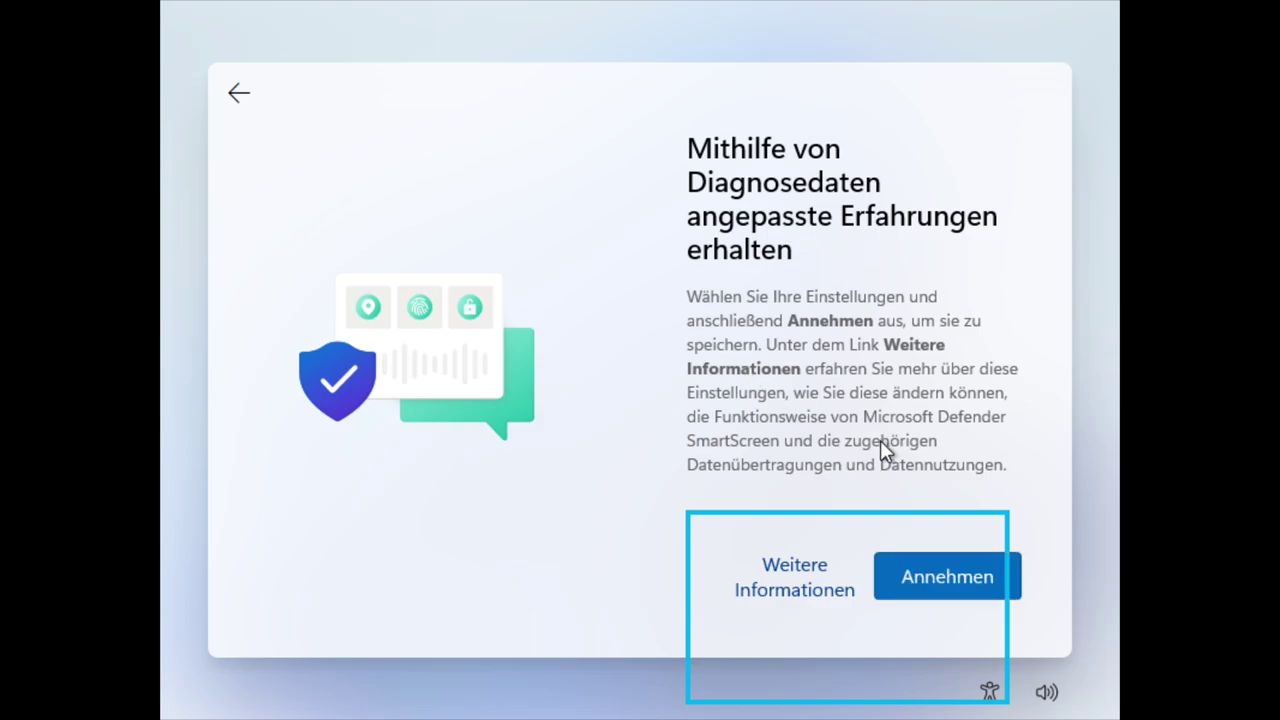
left_click(934, 578)
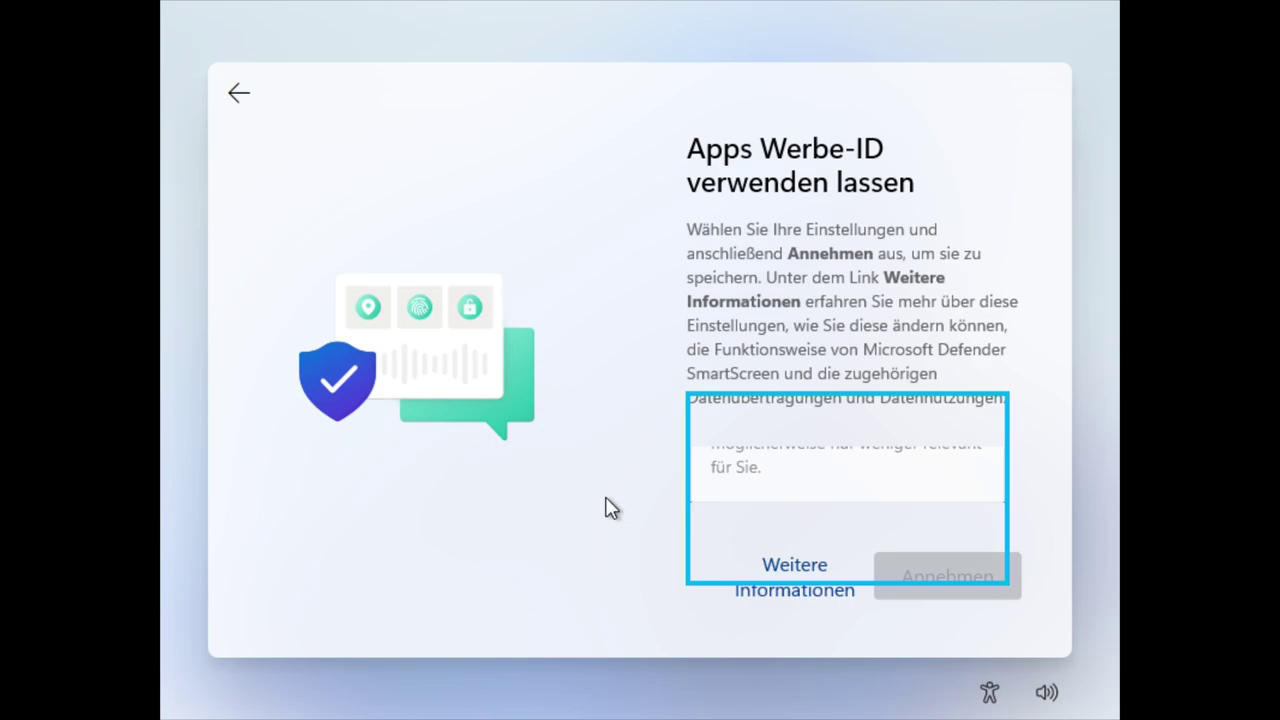
left_click(918, 597)
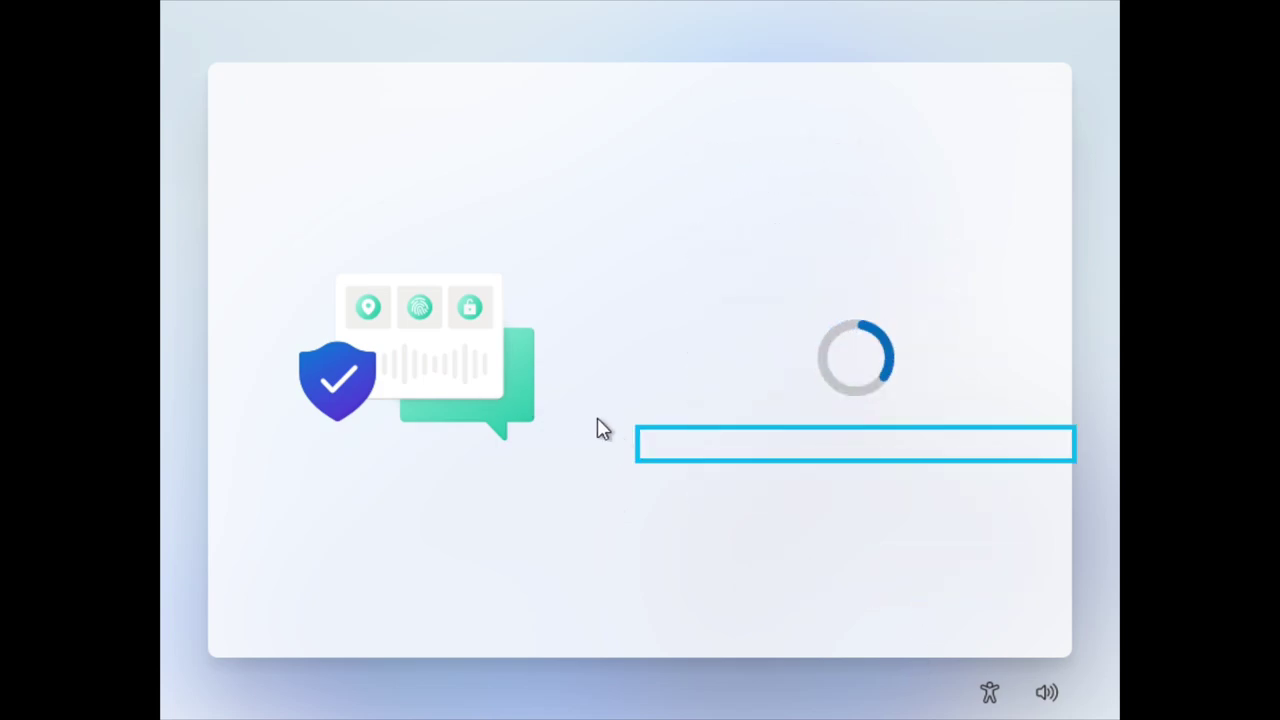
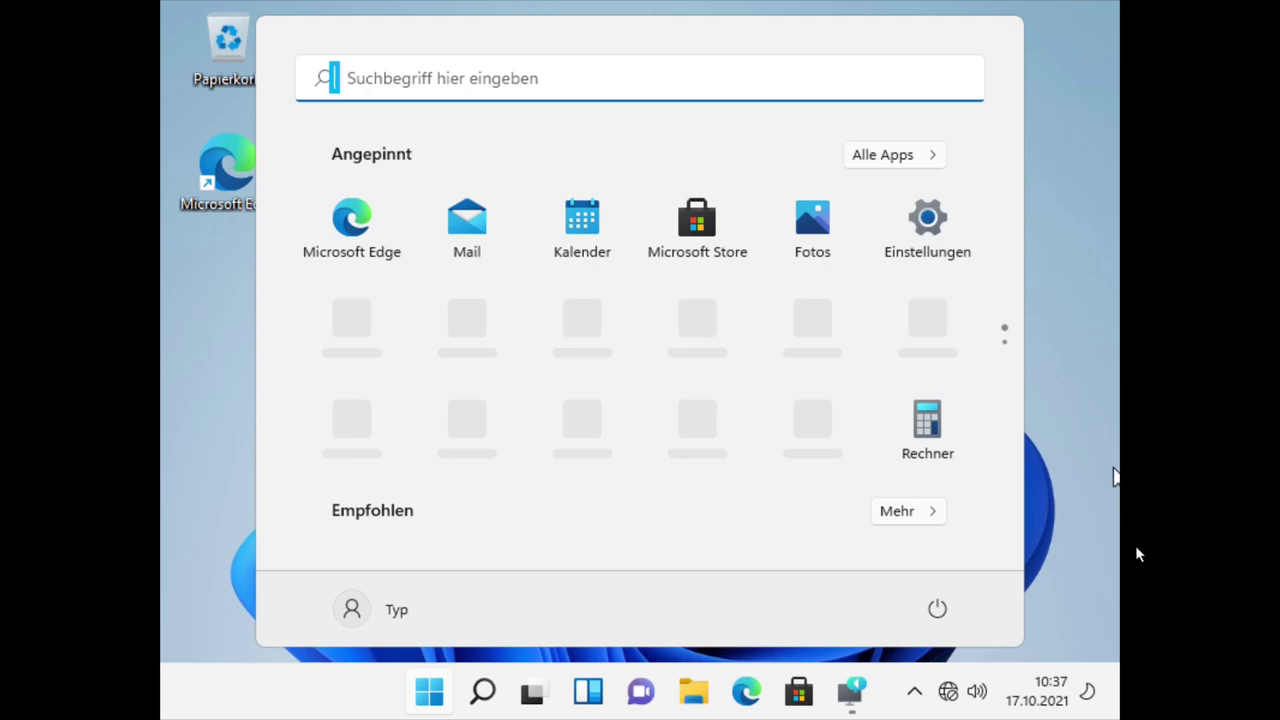
Step: Turn off Narrator (Sprachausgabe) from its taskbar notice, leaving only the desktop showing
left_click(857, 697)
left_click(726, 514)
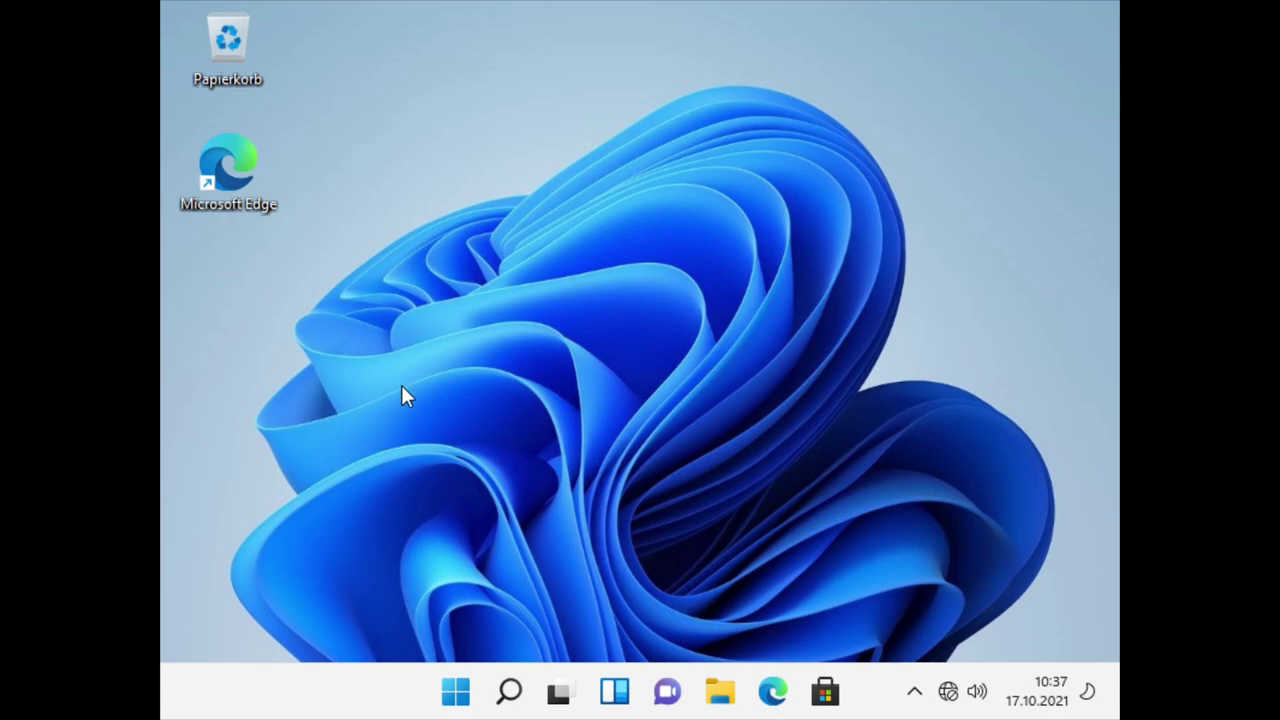
right_click(614, 290)
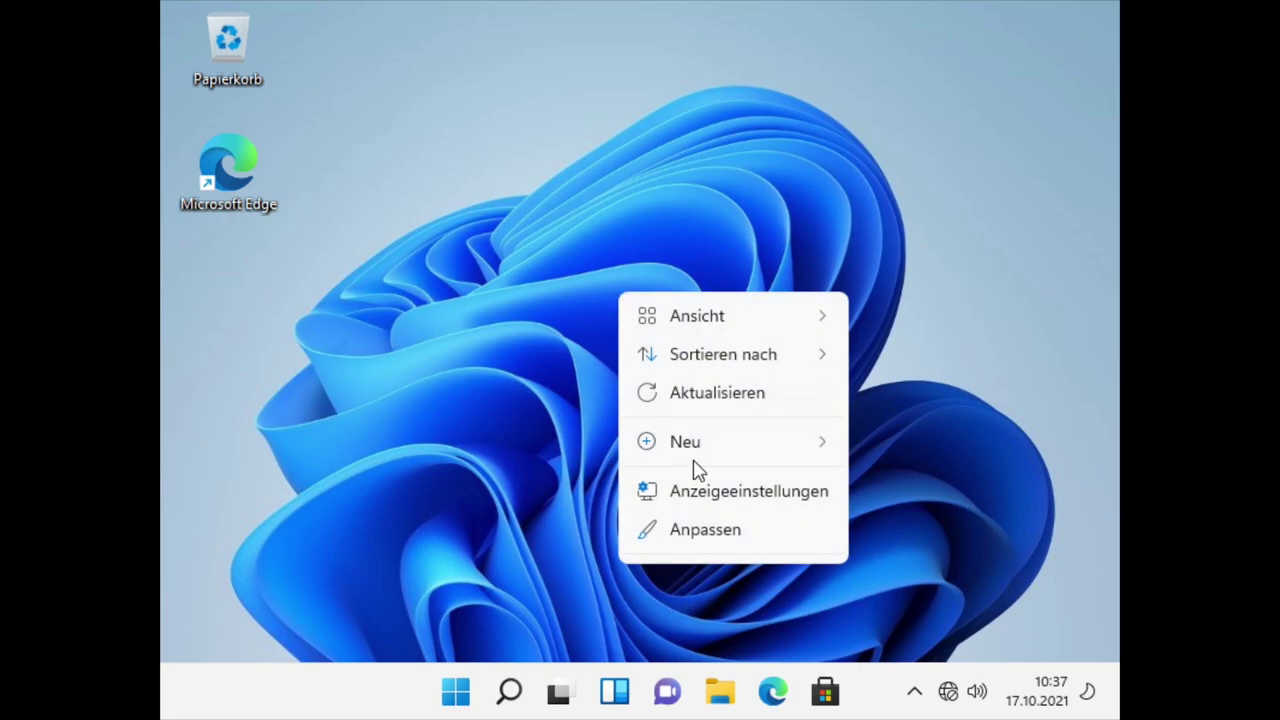
left_click(736, 497)
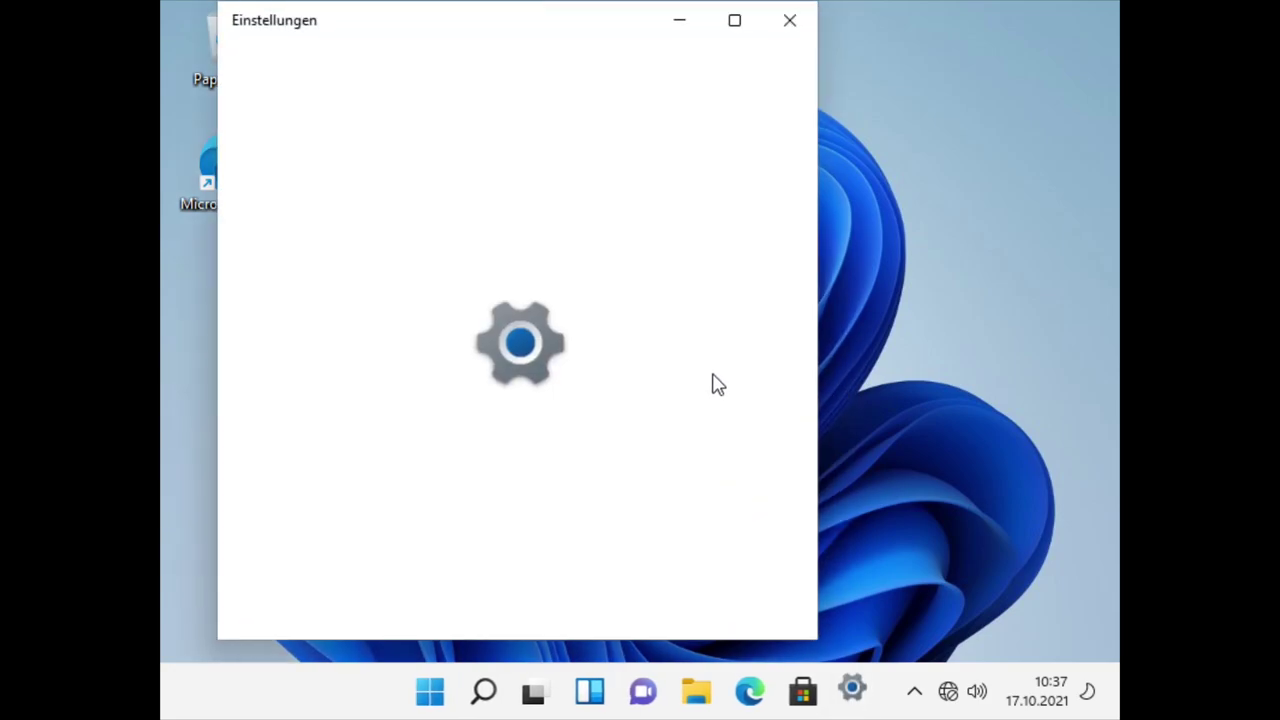
scroll(537, 343, "down", 5)
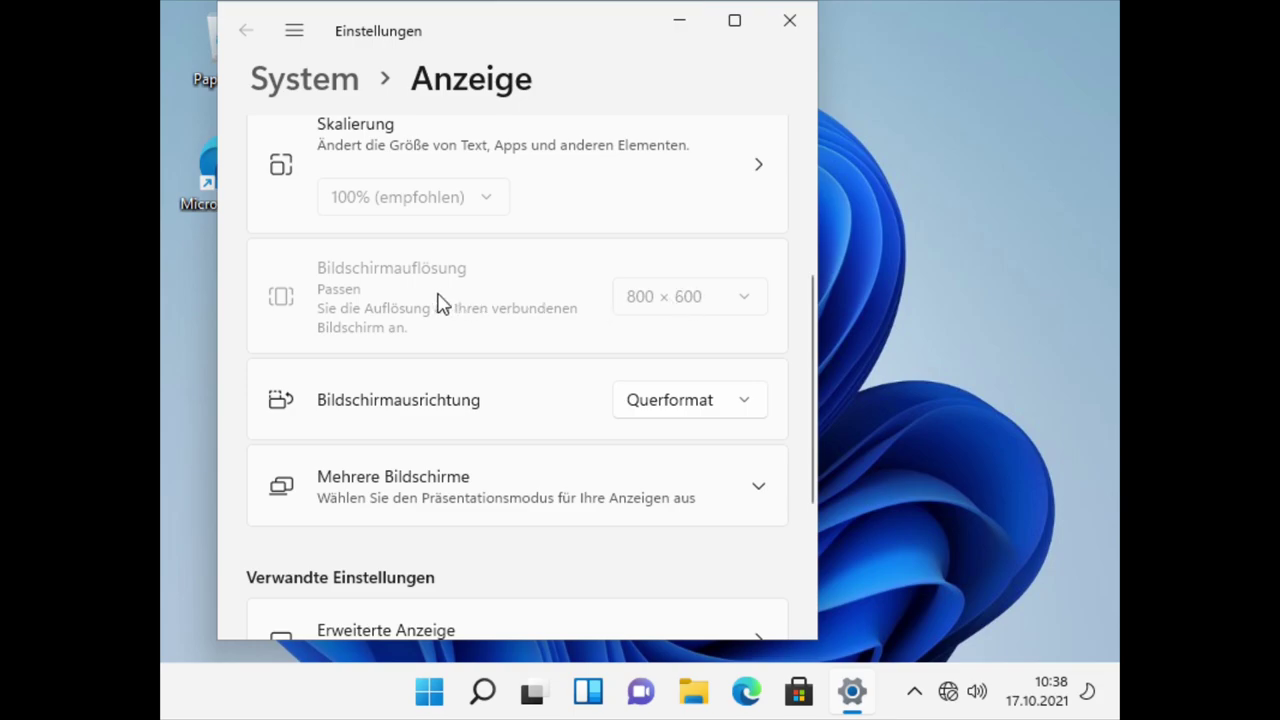
scroll(437, 310, "down", 2)
scroll(634, 189, "up", 5)
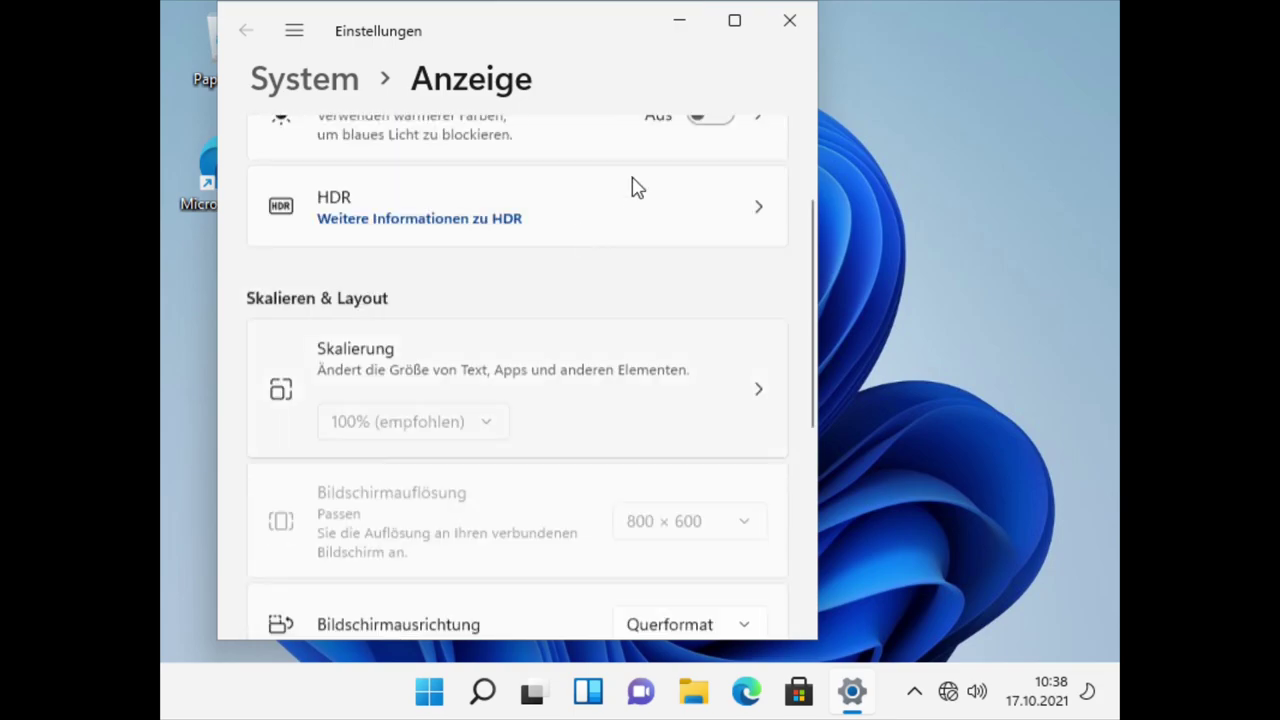
left_click(795, 21)
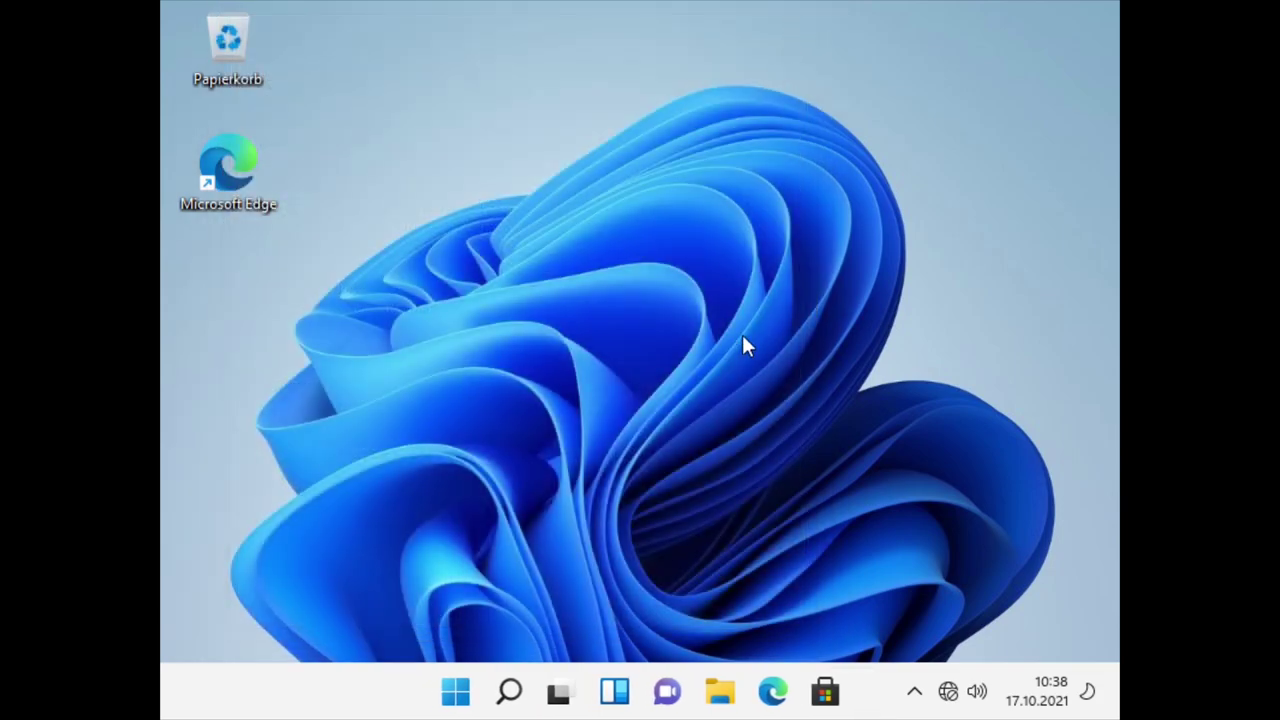
left_click(946, 704)
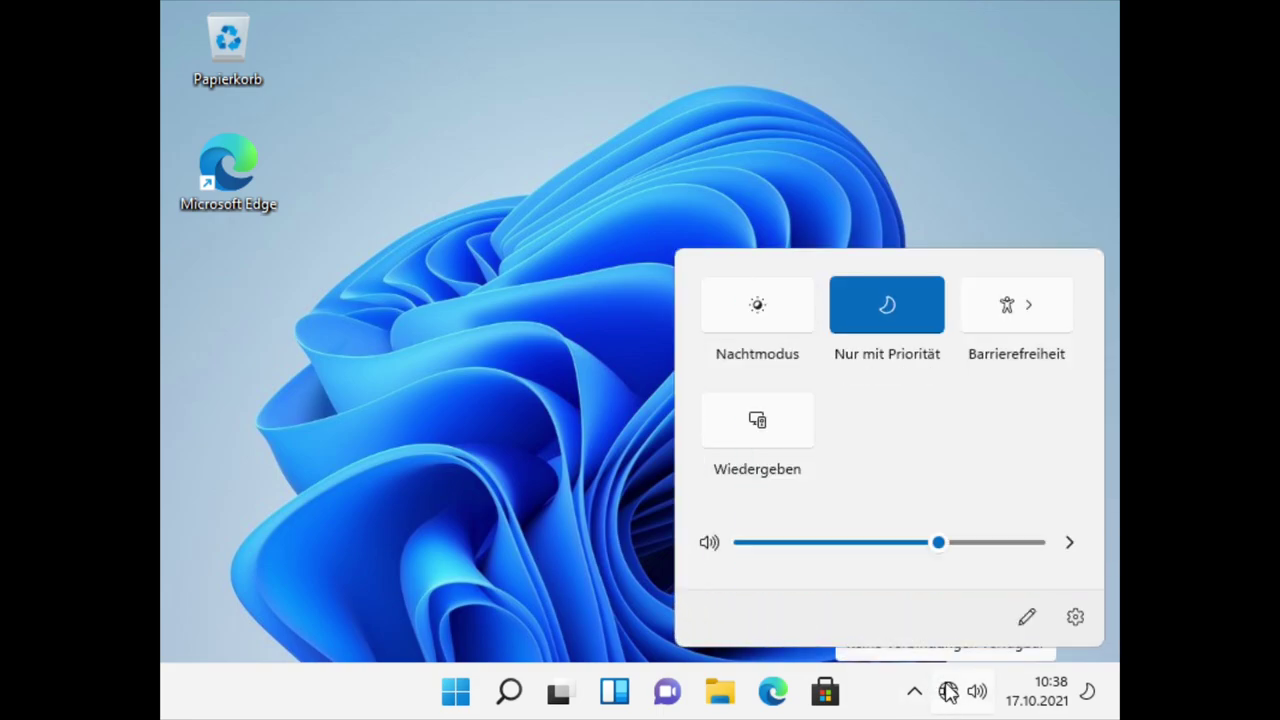
left_click(946, 694)
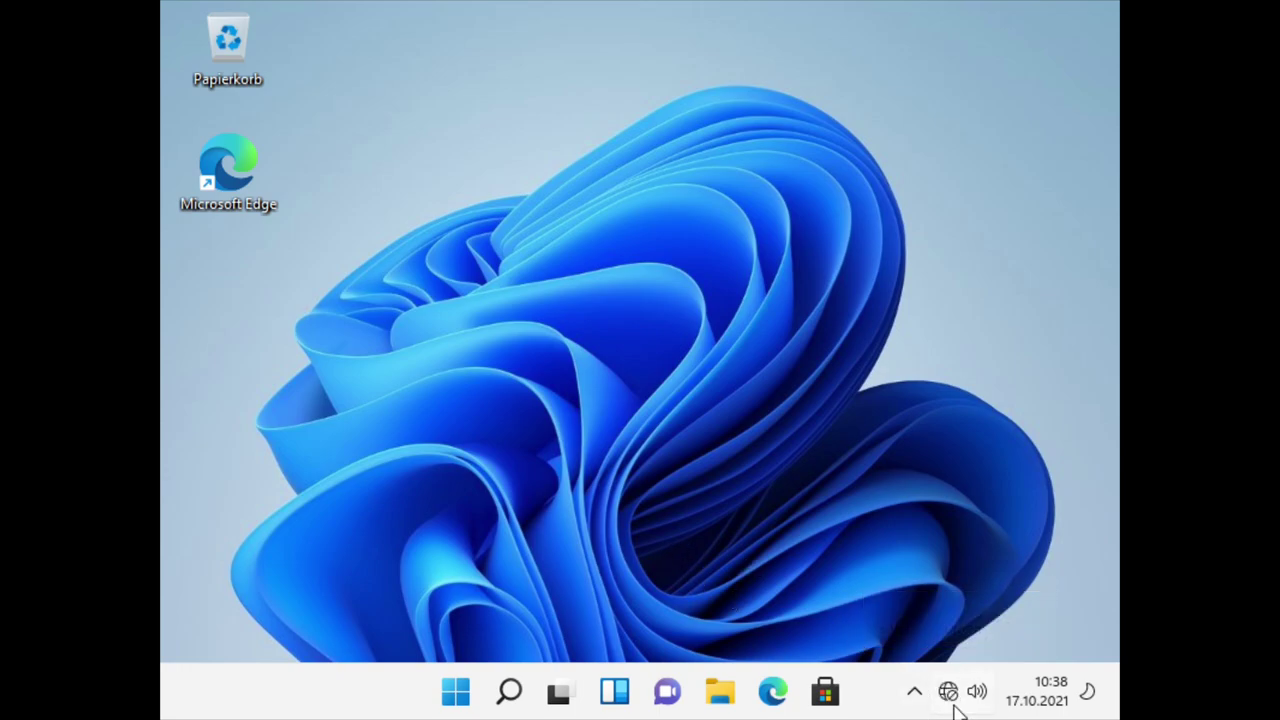
right_click(947, 692)
left_click(948, 630)
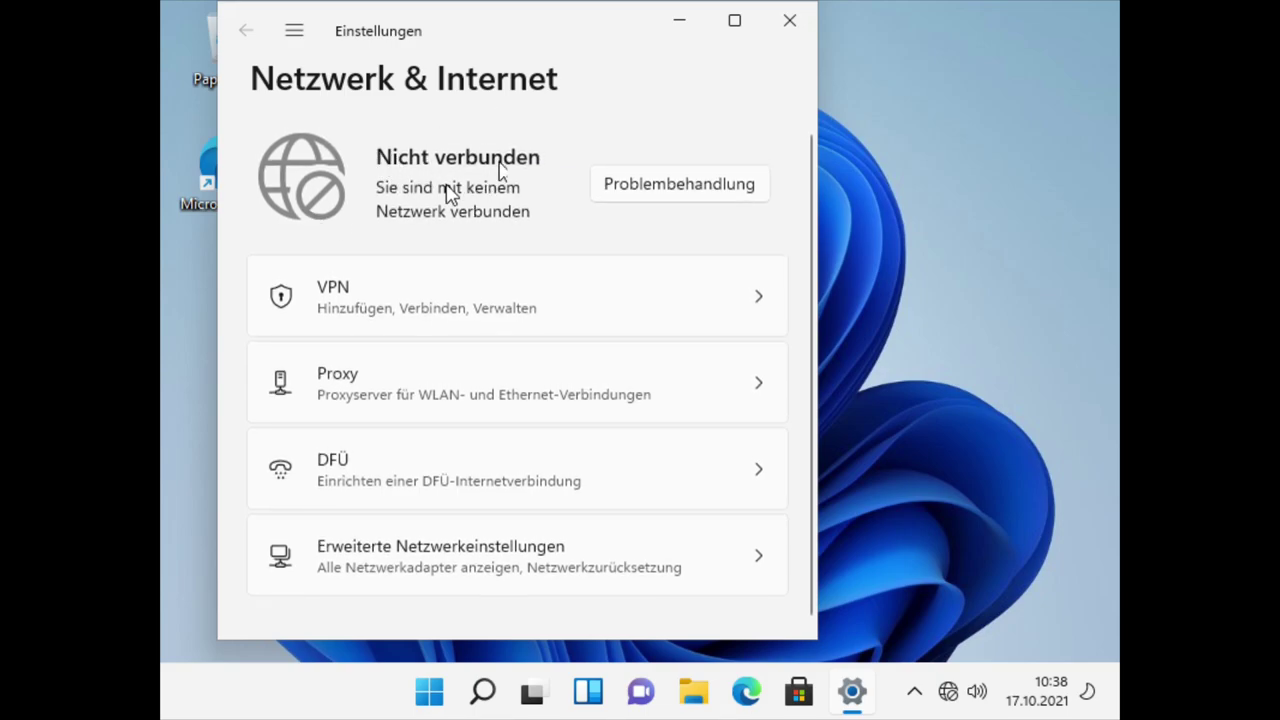
left_click(789, 21)
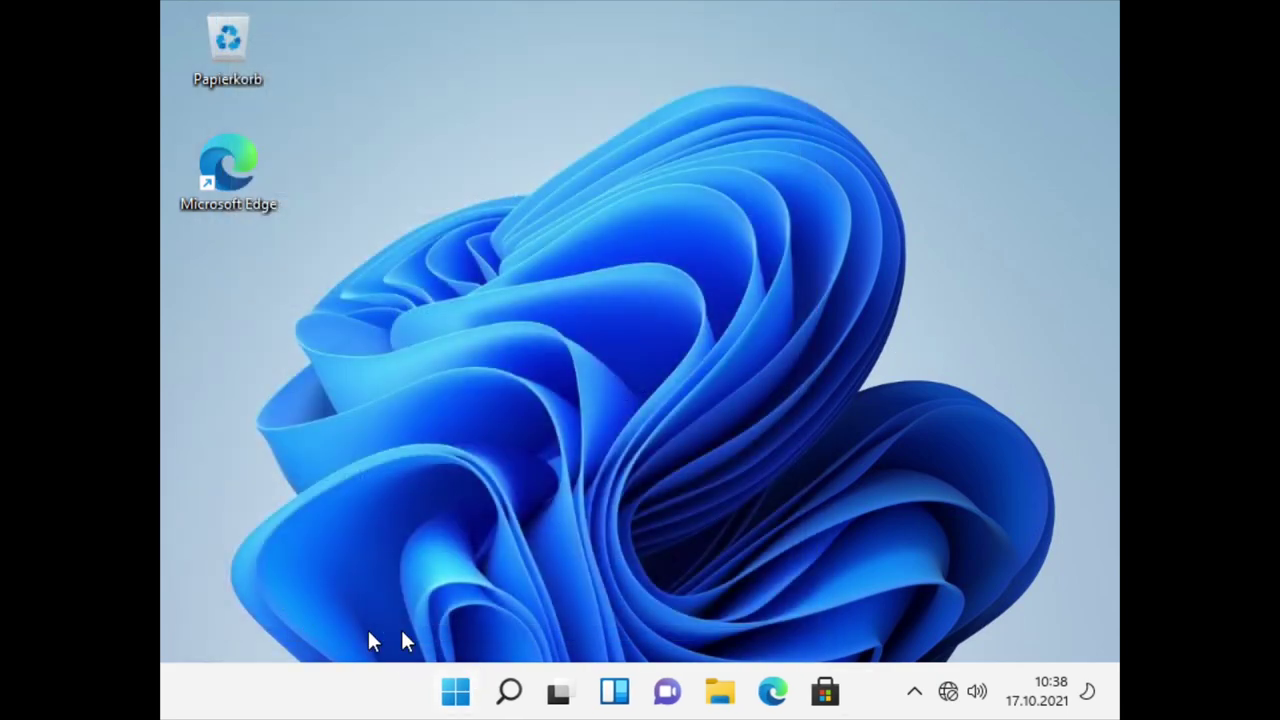
Step: Open Device Manager and start a computer-search driver update for the Ethernet-Controller
right_click(458, 694)
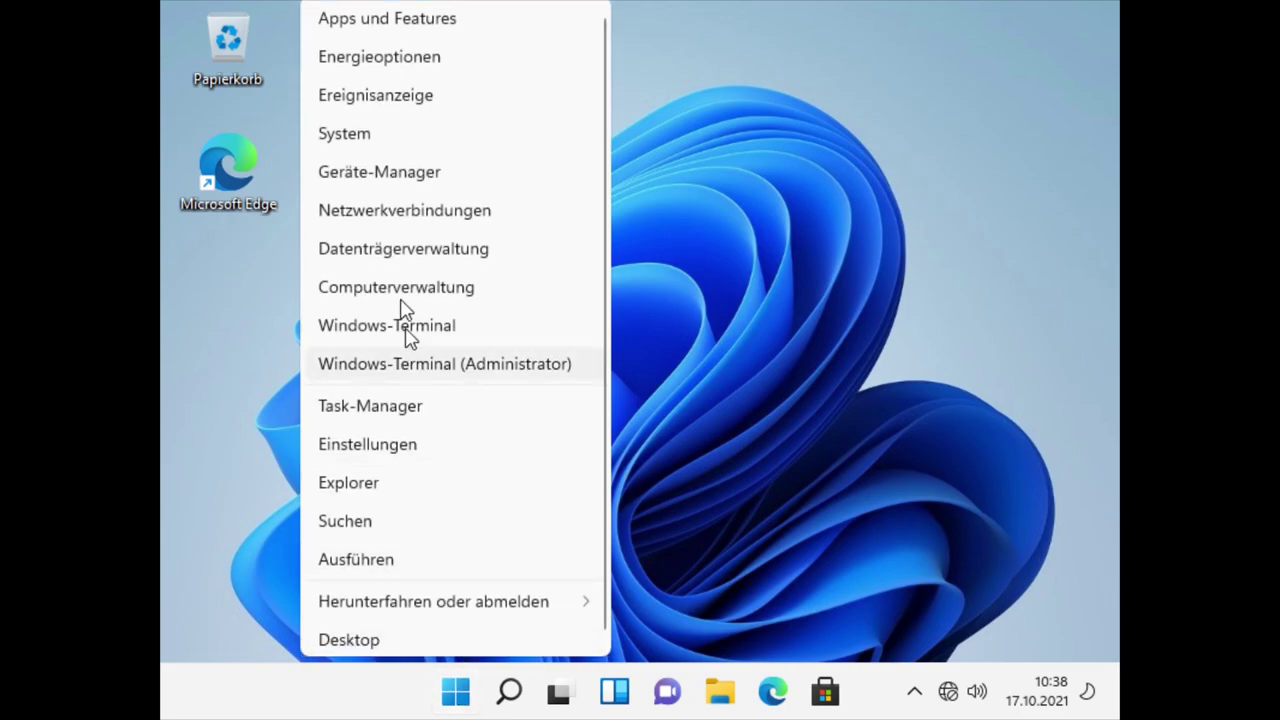
left_click(396, 186)
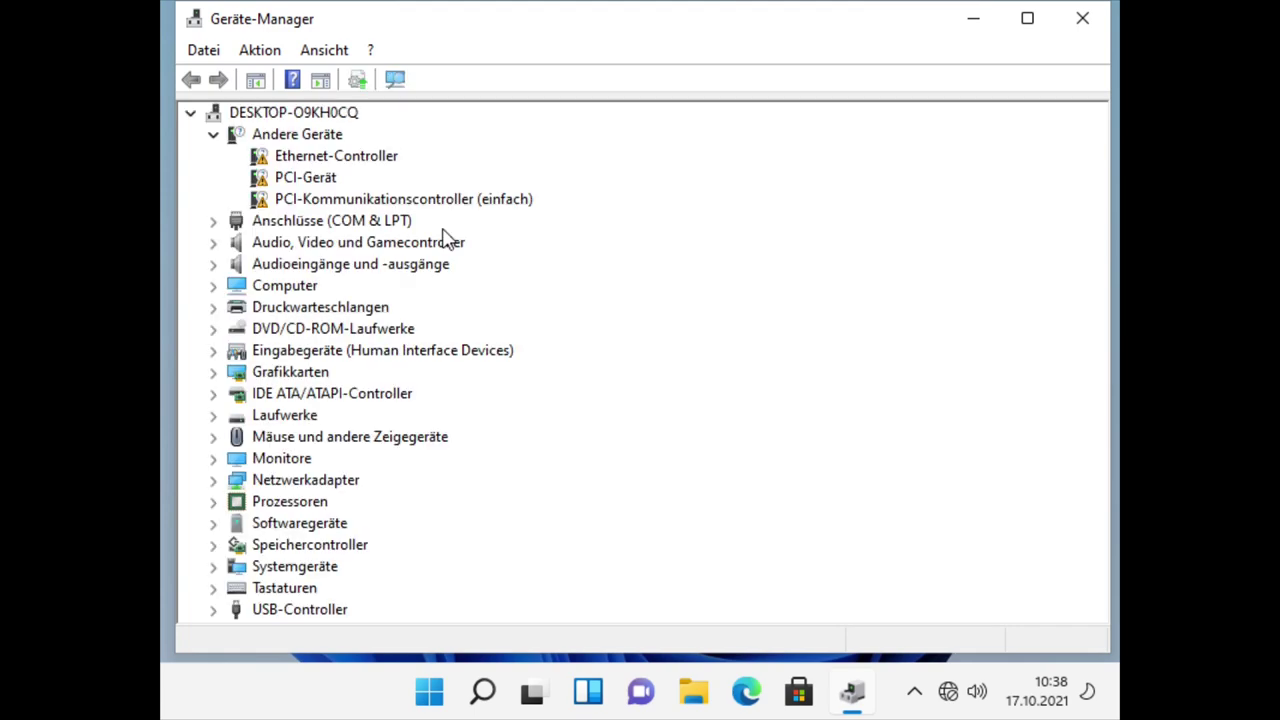
right_click(310, 158)
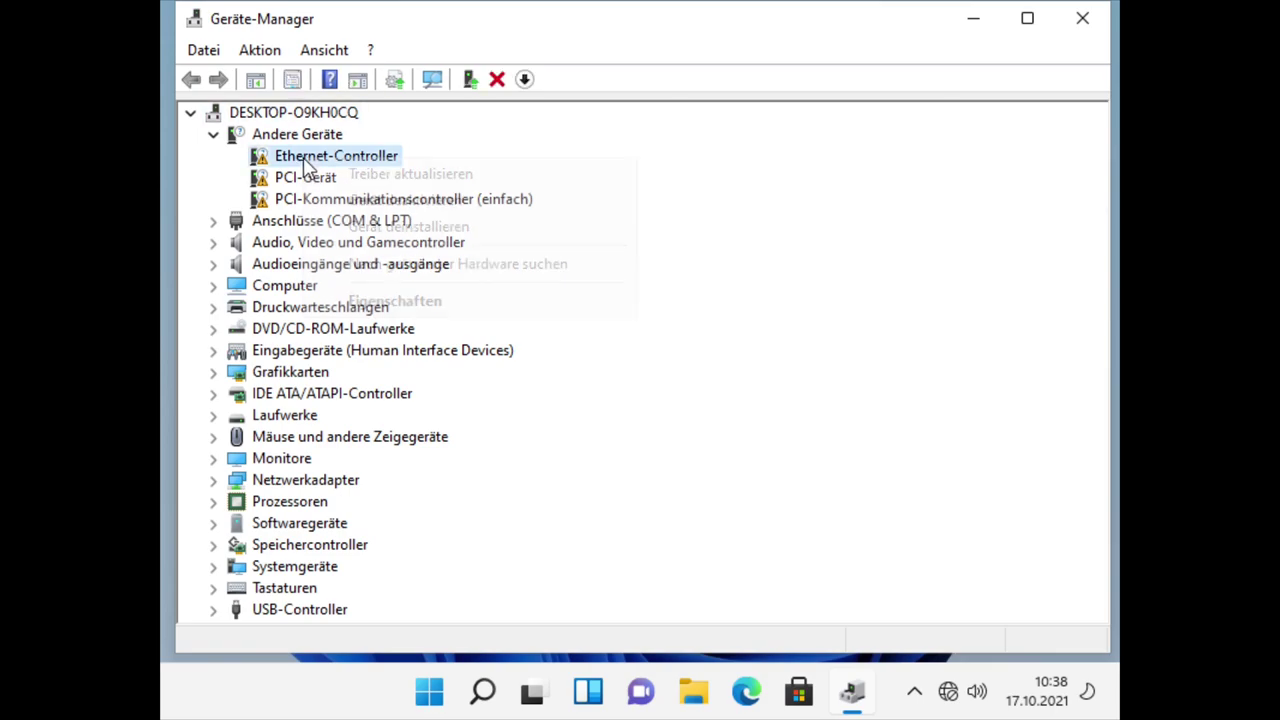
left_click(379, 177)
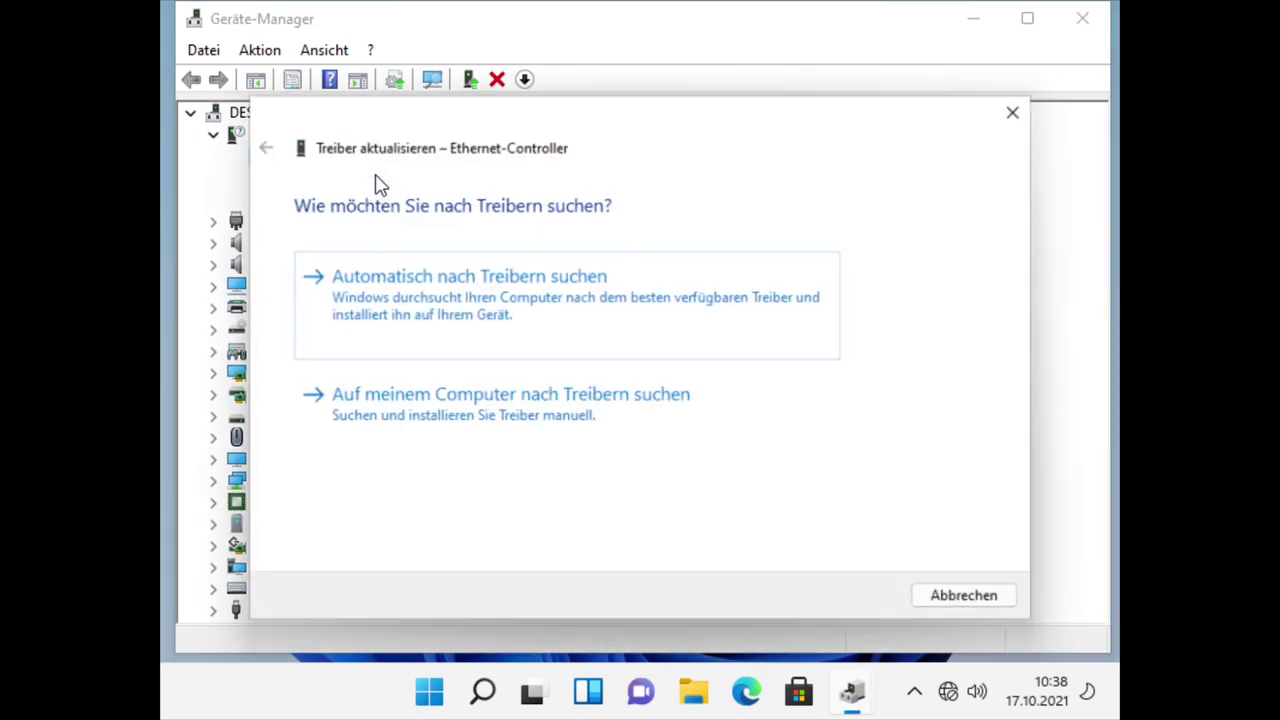
left_click(431, 418)
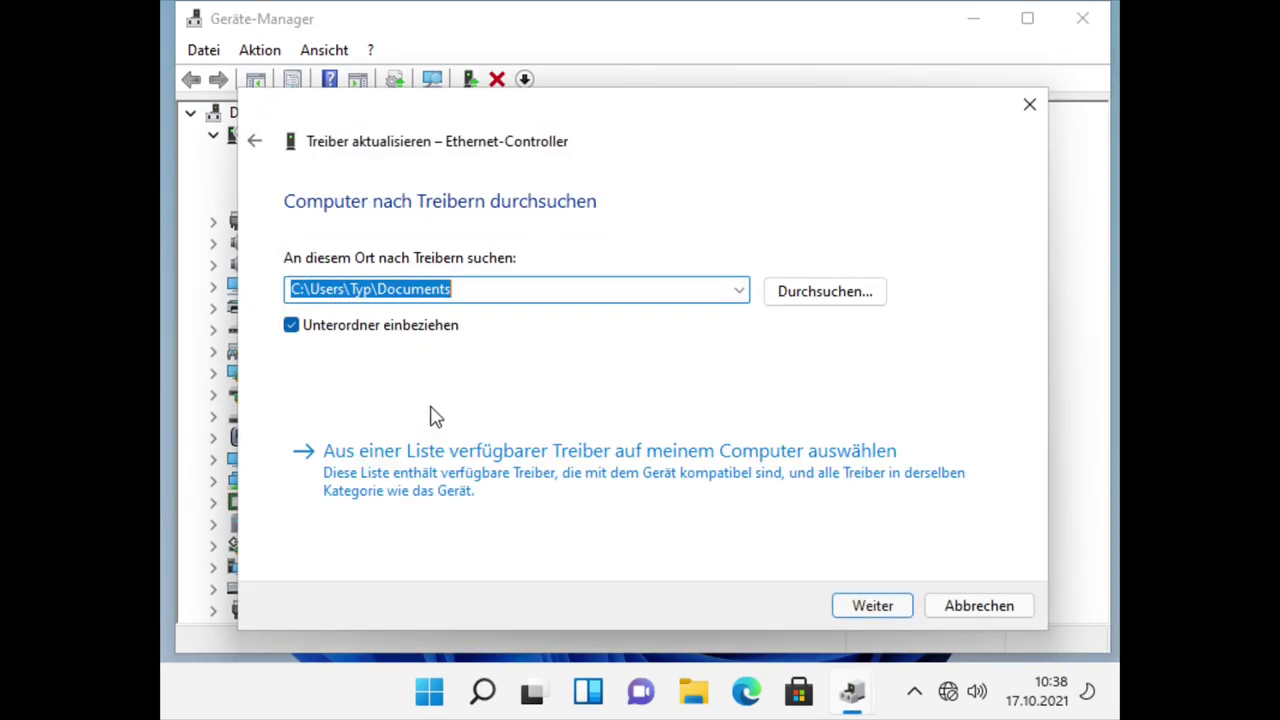
Step: Install the network driver from the virtio-win CD drive E: and close the confirmation
left_click(787, 298)
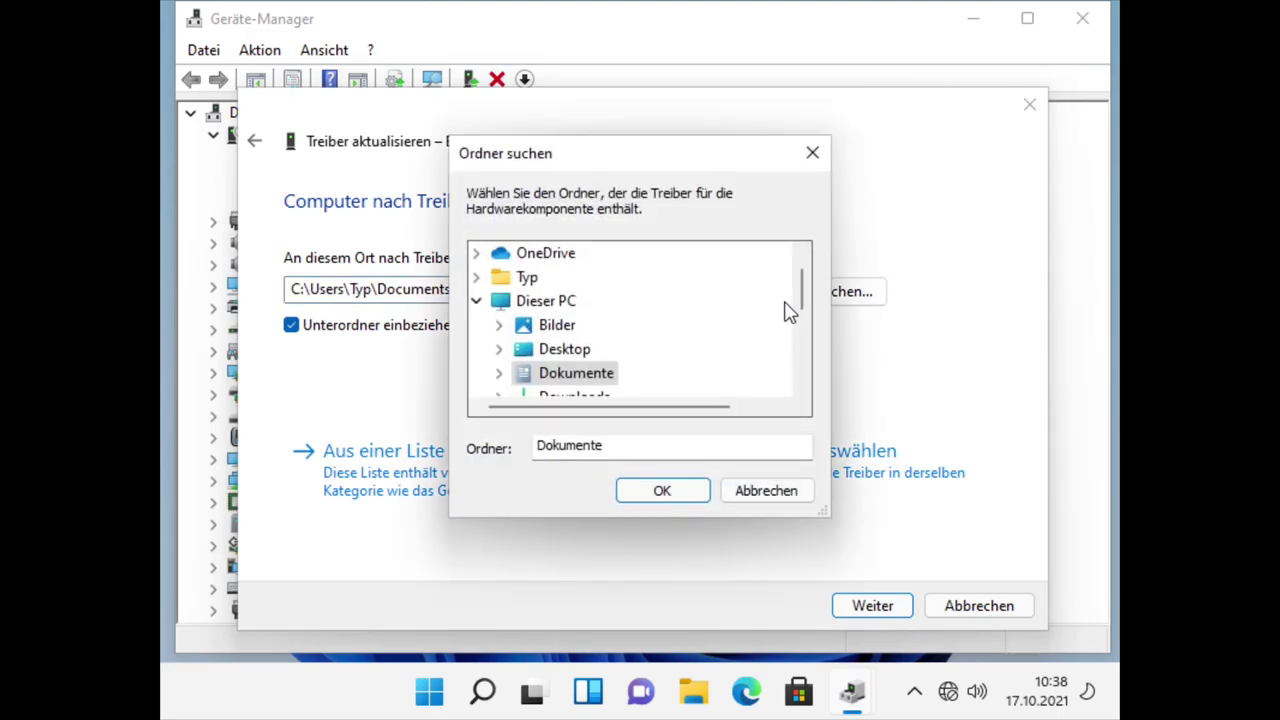
scroll(645, 365, "down", 2)
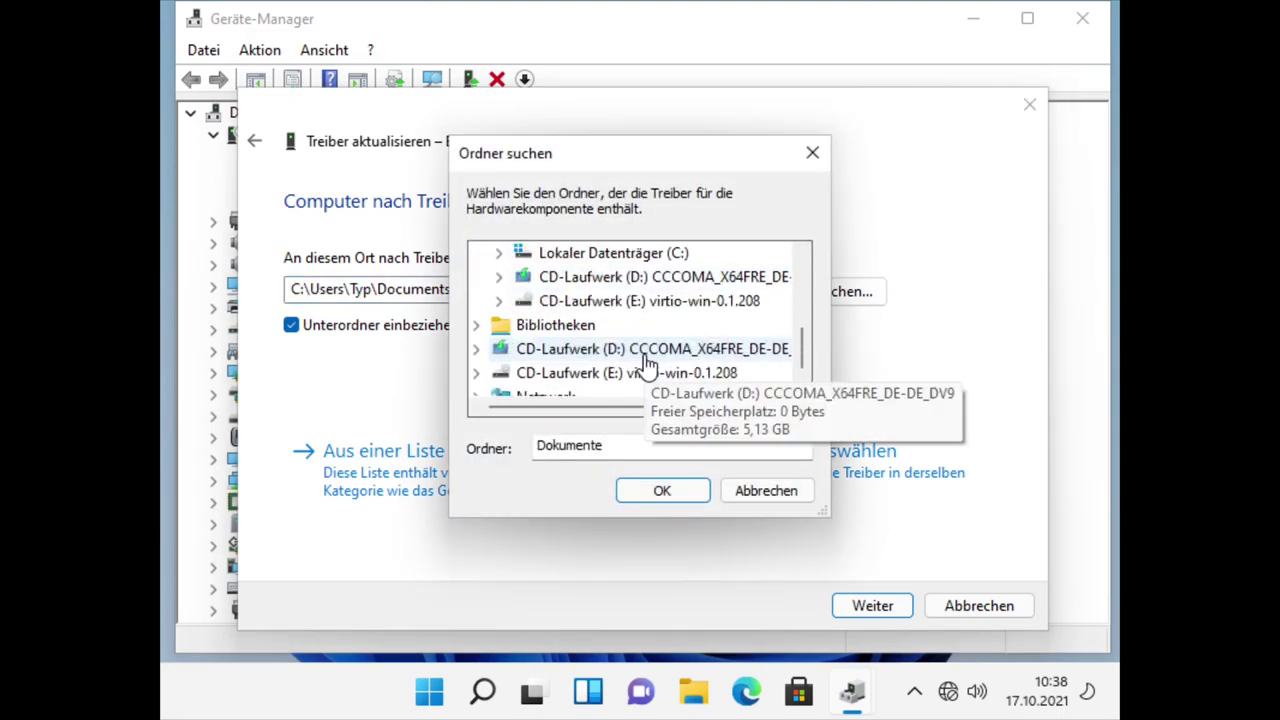
left_click(608, 302)
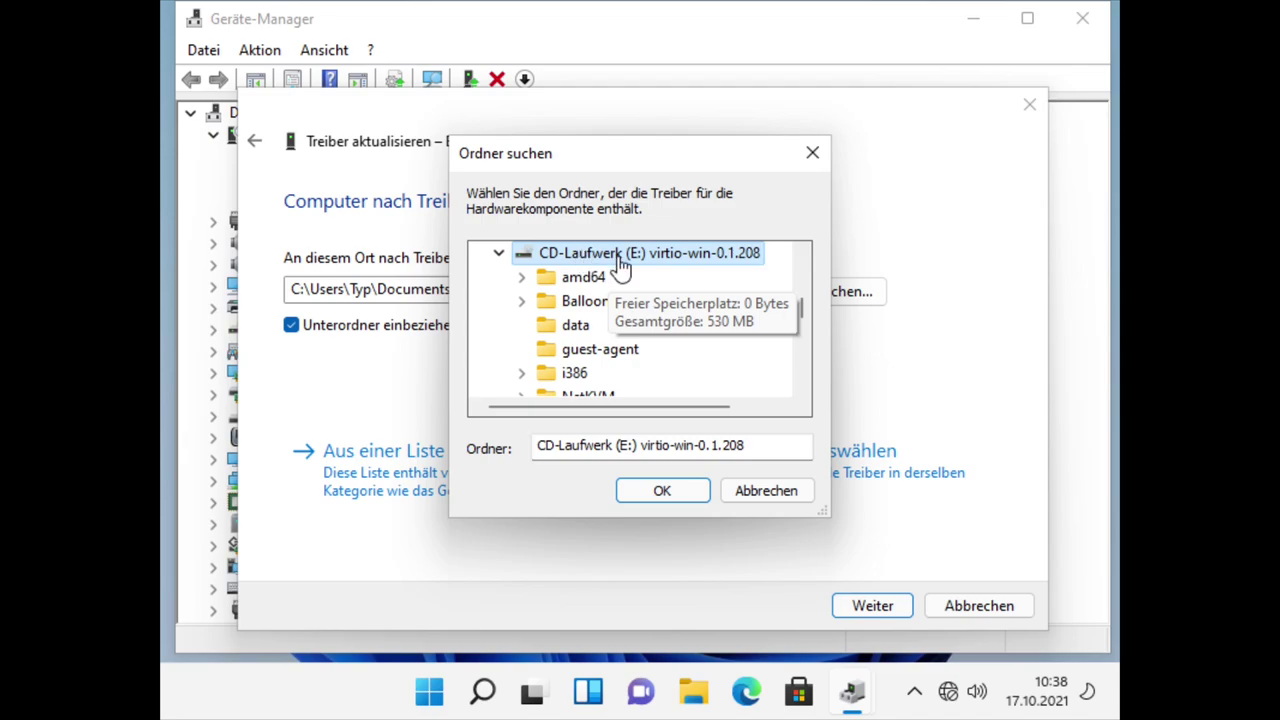
left_click(661, 495)
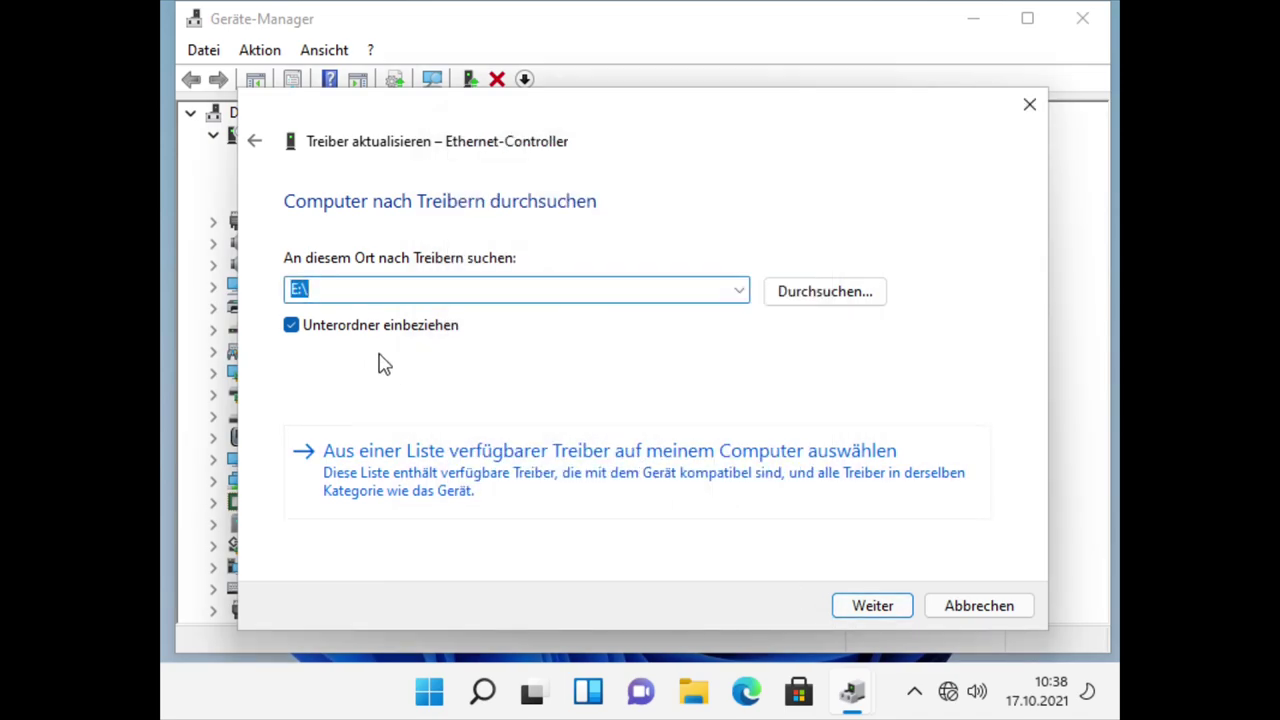
left_click(862, 612)
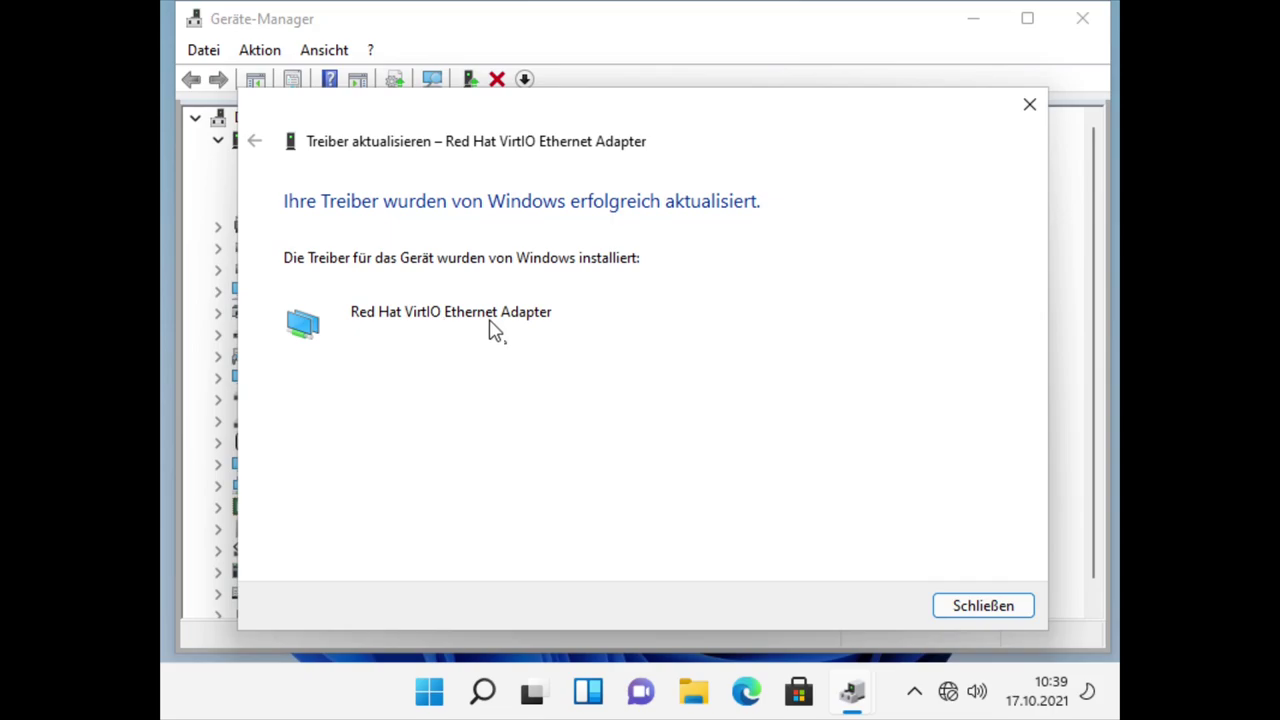
left_click(973, 612)
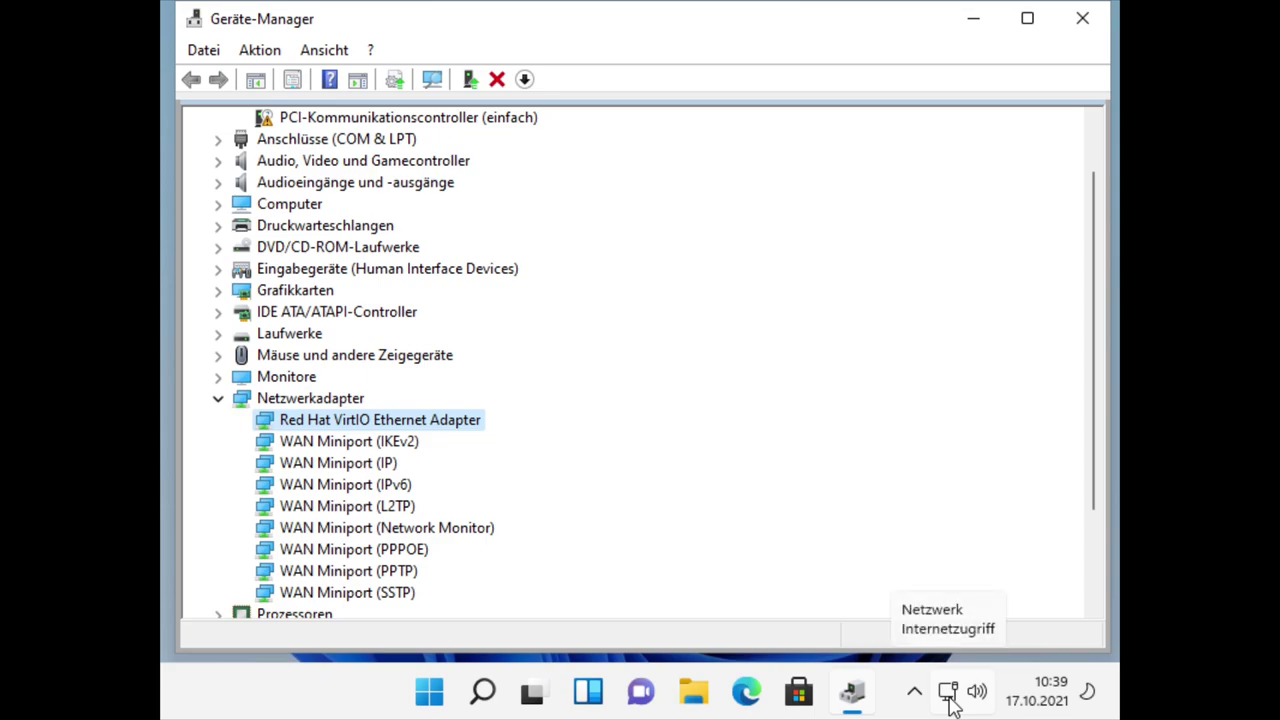
left_click(950, 702)
right_click(950, 702)
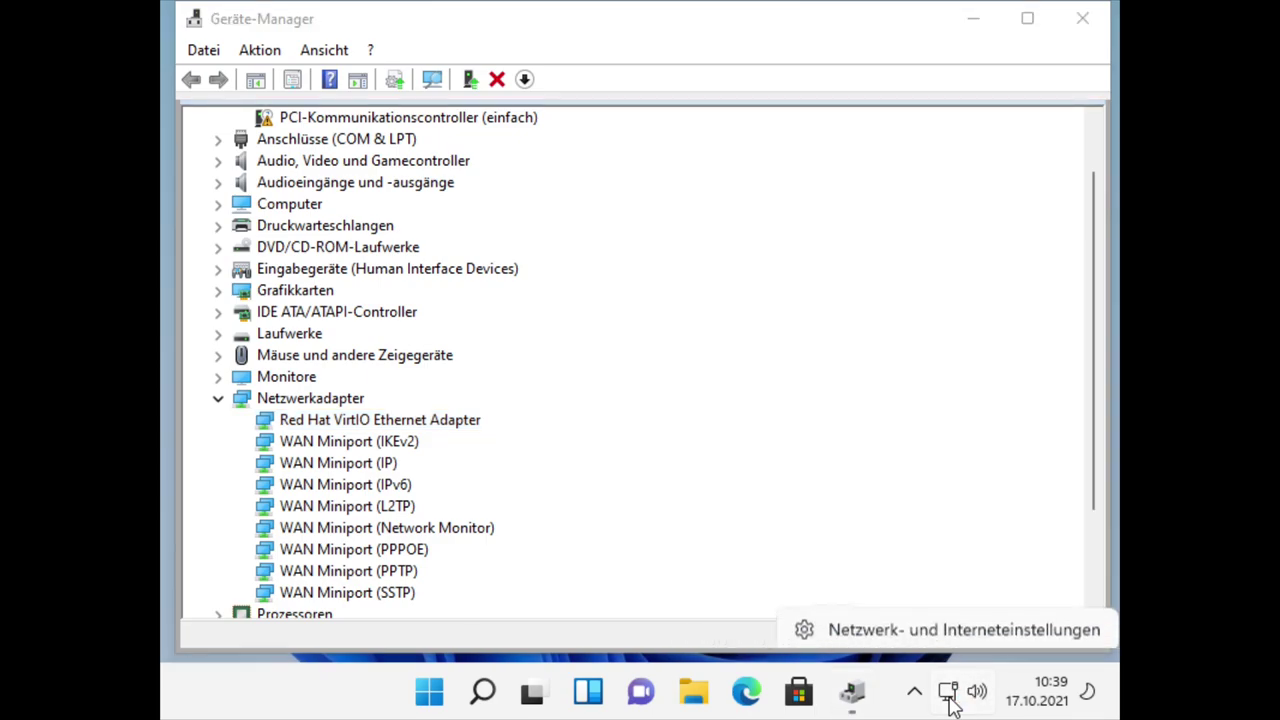
left_click(942, 640)
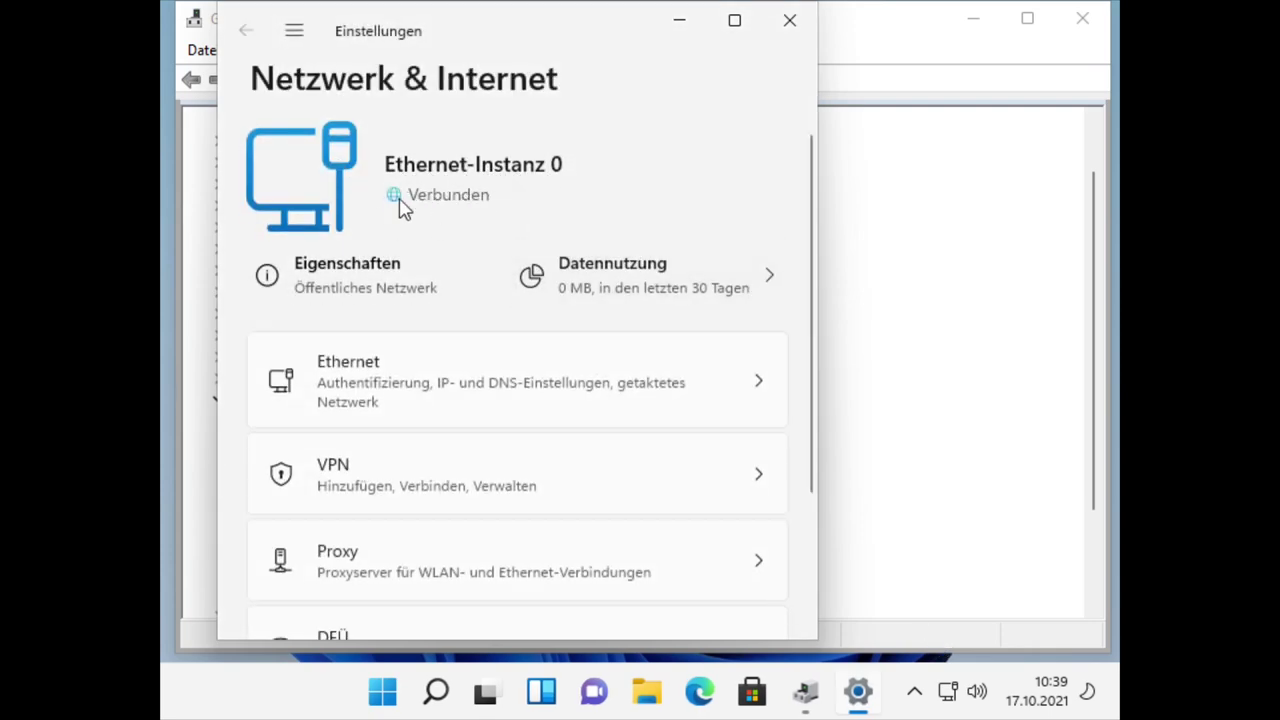
left_click(790, 20)
scroll(550, 444, "up", 1)
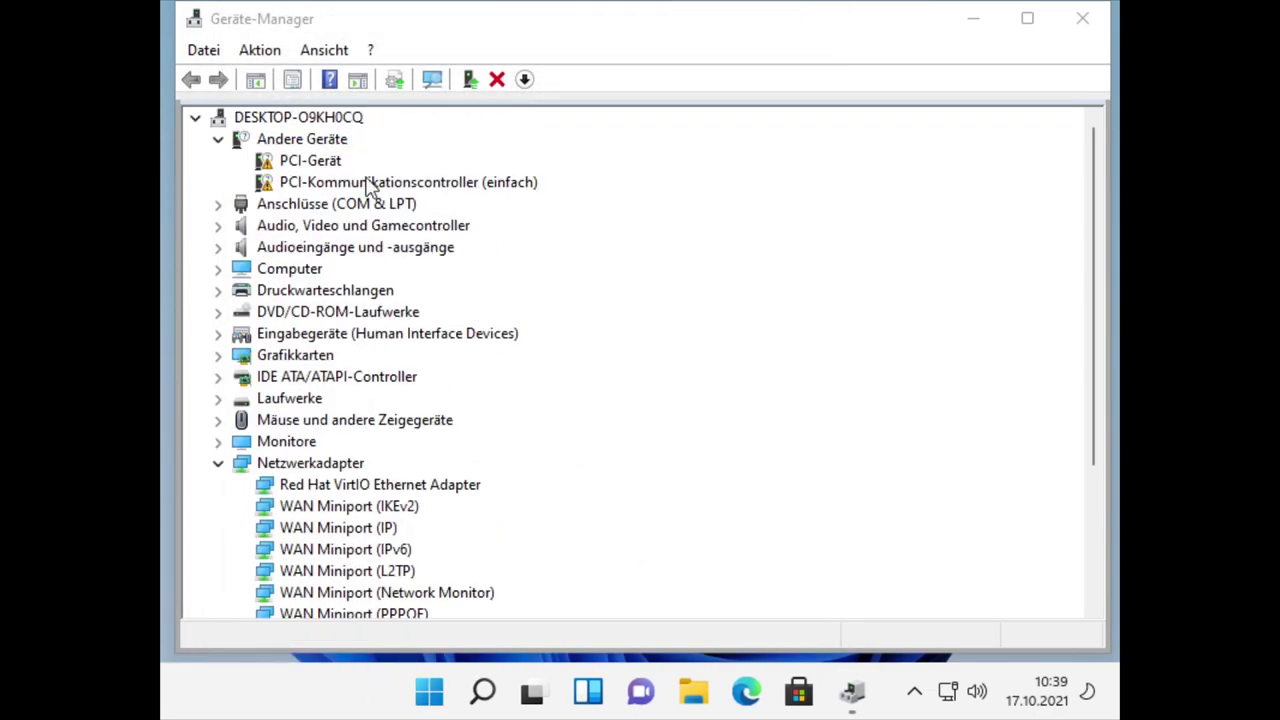
Step: Install the driver for the PCI-Gerät entry from E:\
left_click(310, 161)
right_click(310, 163)
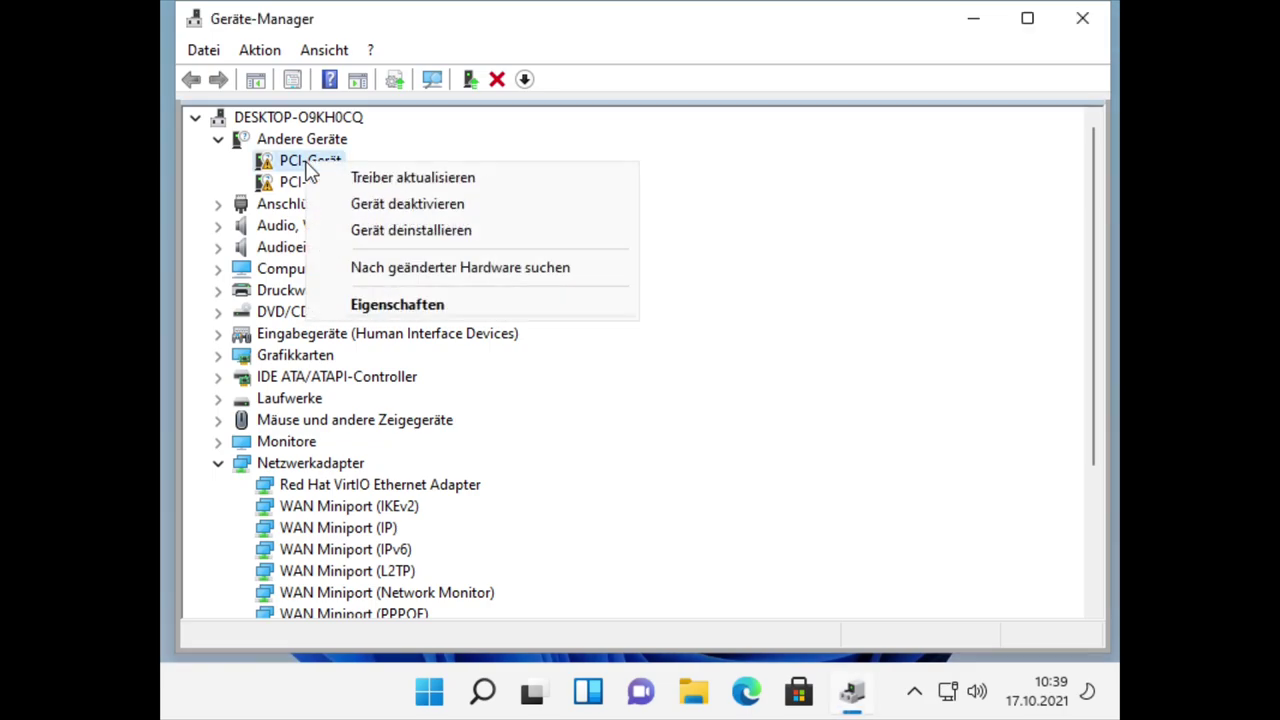
left_click(350, 177)
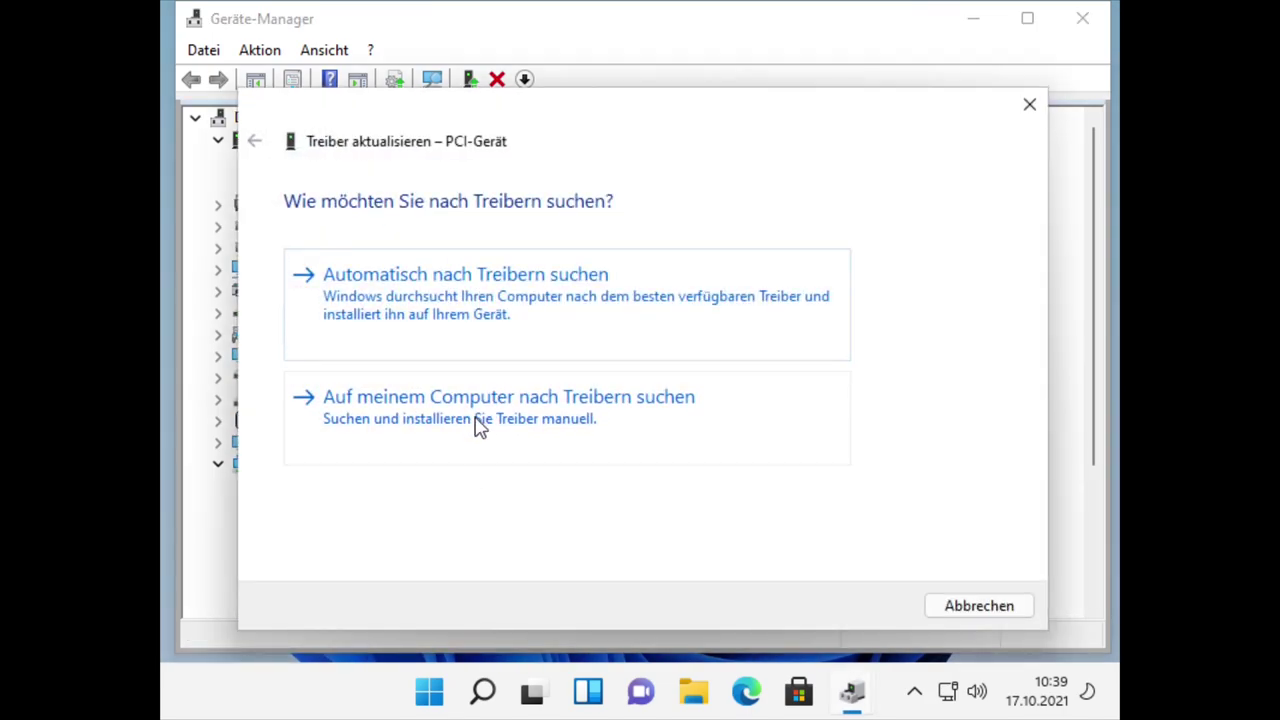
left_click(477, 426)
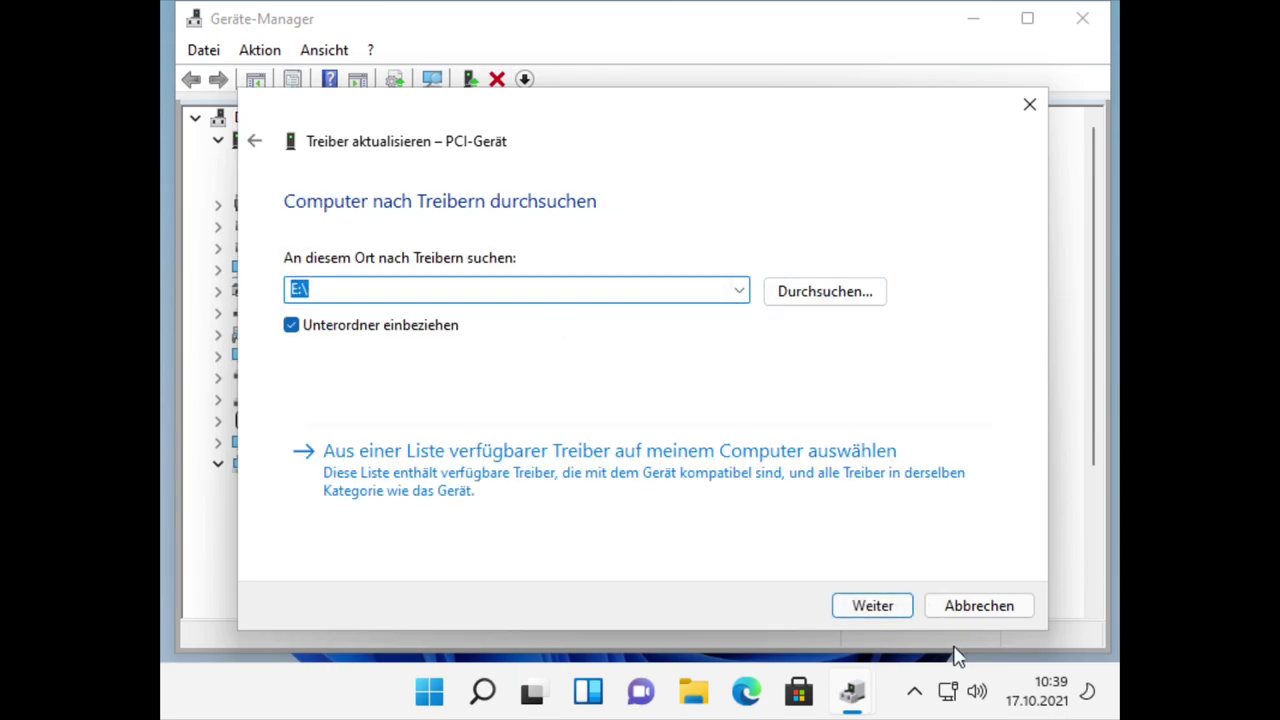
left_click(875, 607)
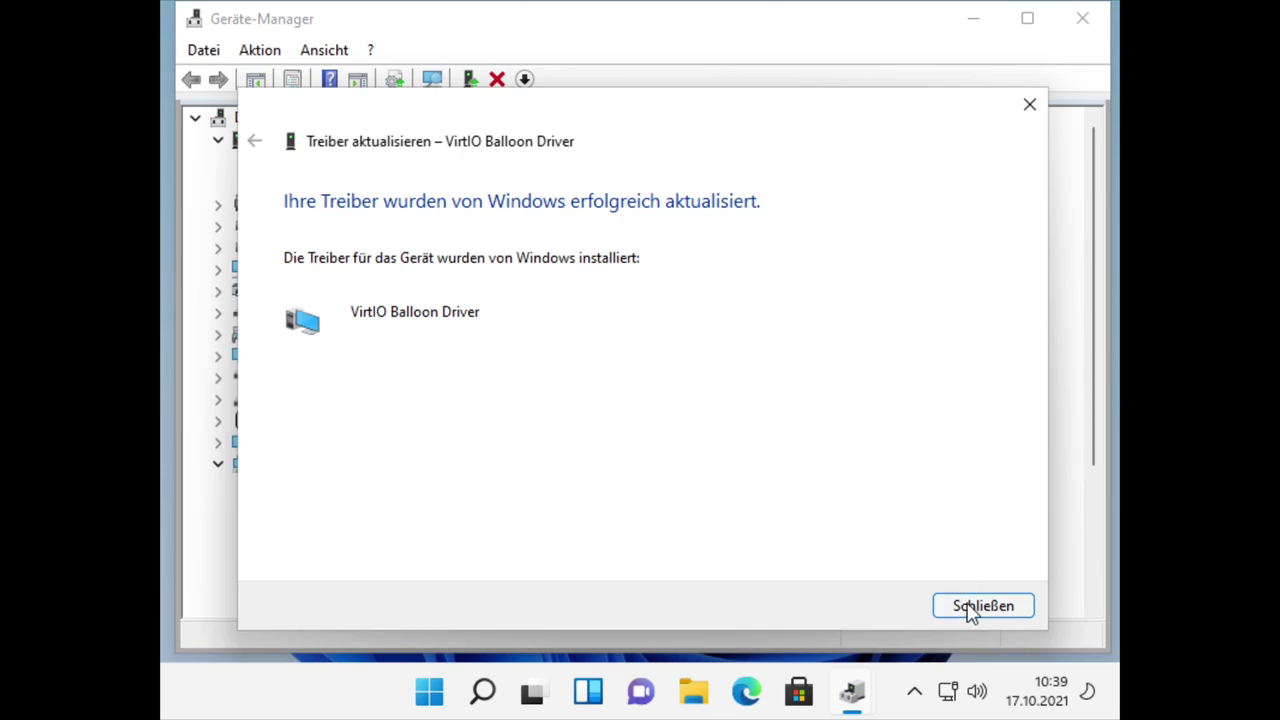
left_click(966, 607)
Step: Install the VirtIO Serial driver for the PCI communications controller from E:\
scroll(491, 351, "up", 9)
scroll(491, 351, "up", 3)
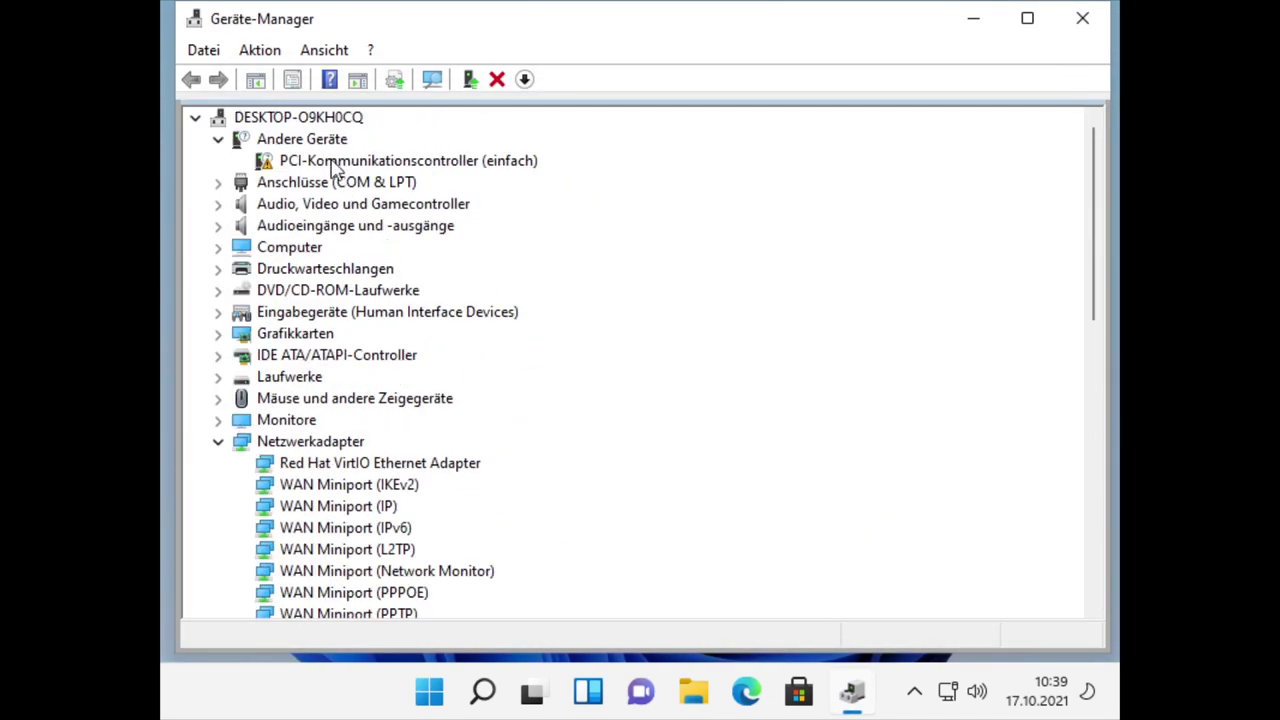
right_click(336, 162)
left_click(436, 174)
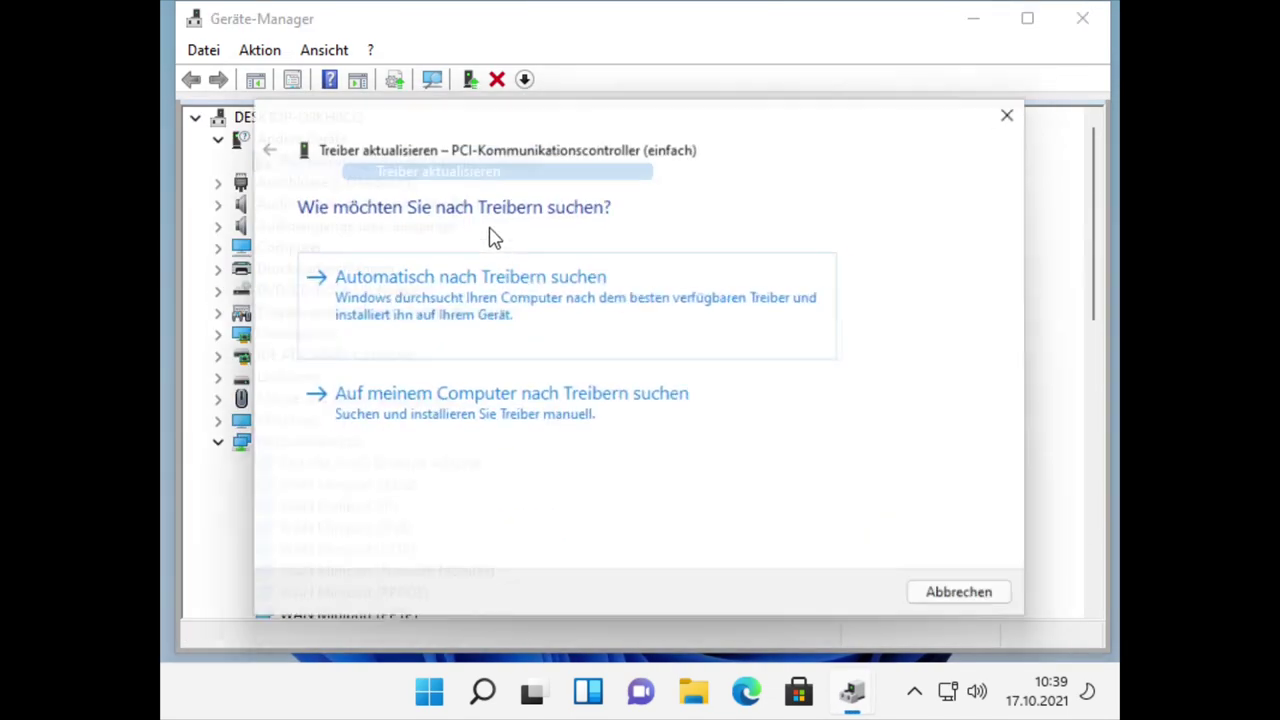
left_click(503, 429)
left_click(888, 610)
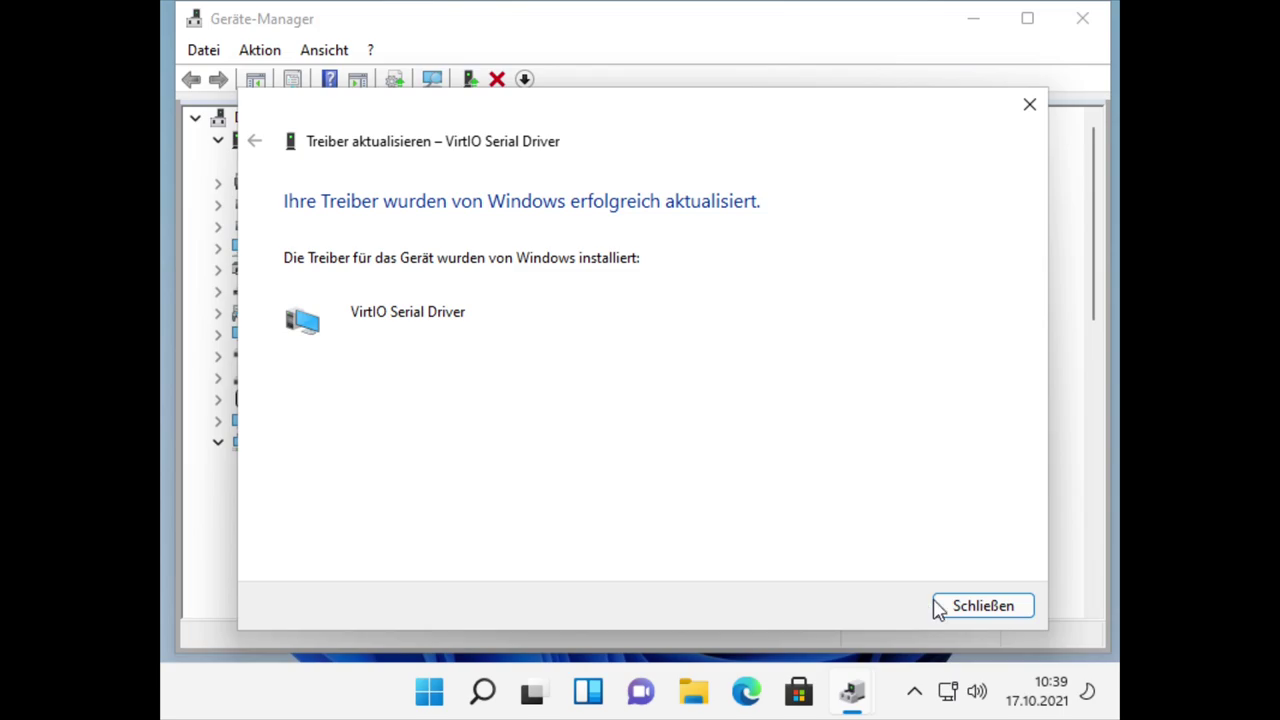
left_click(981, 606)
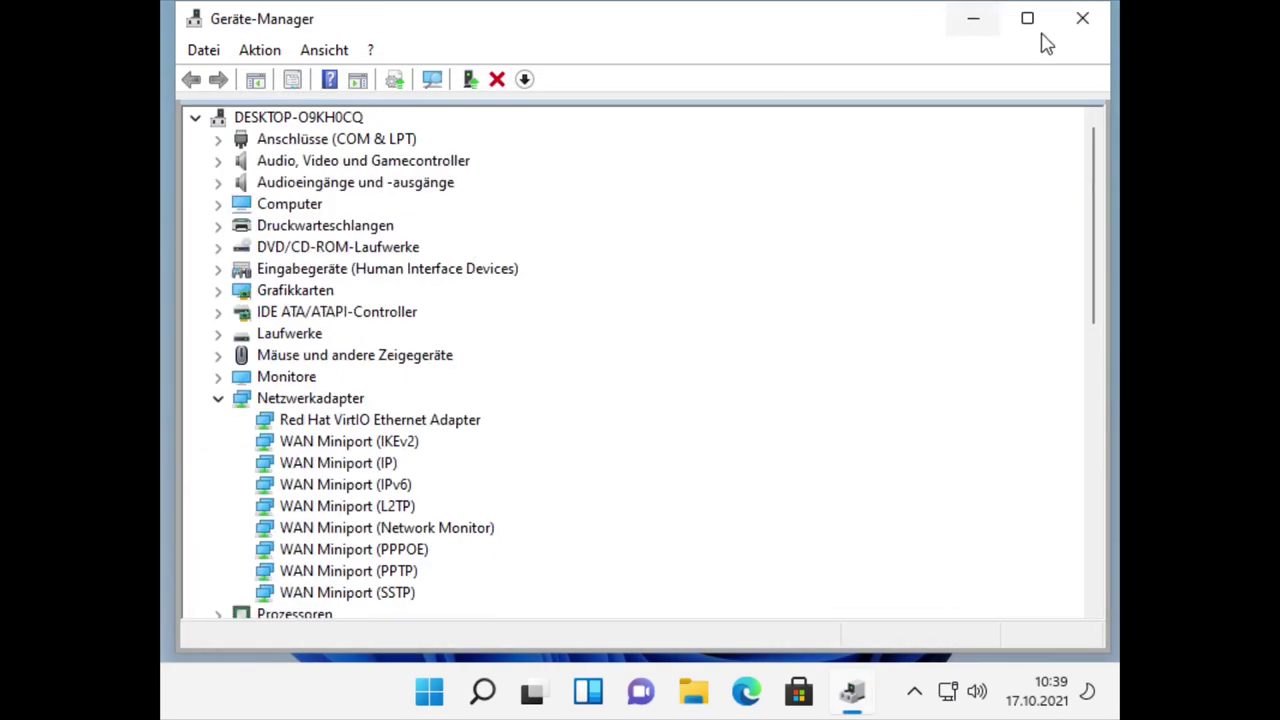
Step: Close Device Manager, check the 800 × 600 resolution in display settings, then close Settings
left_click(1082, 18)
right_click(667, 302)
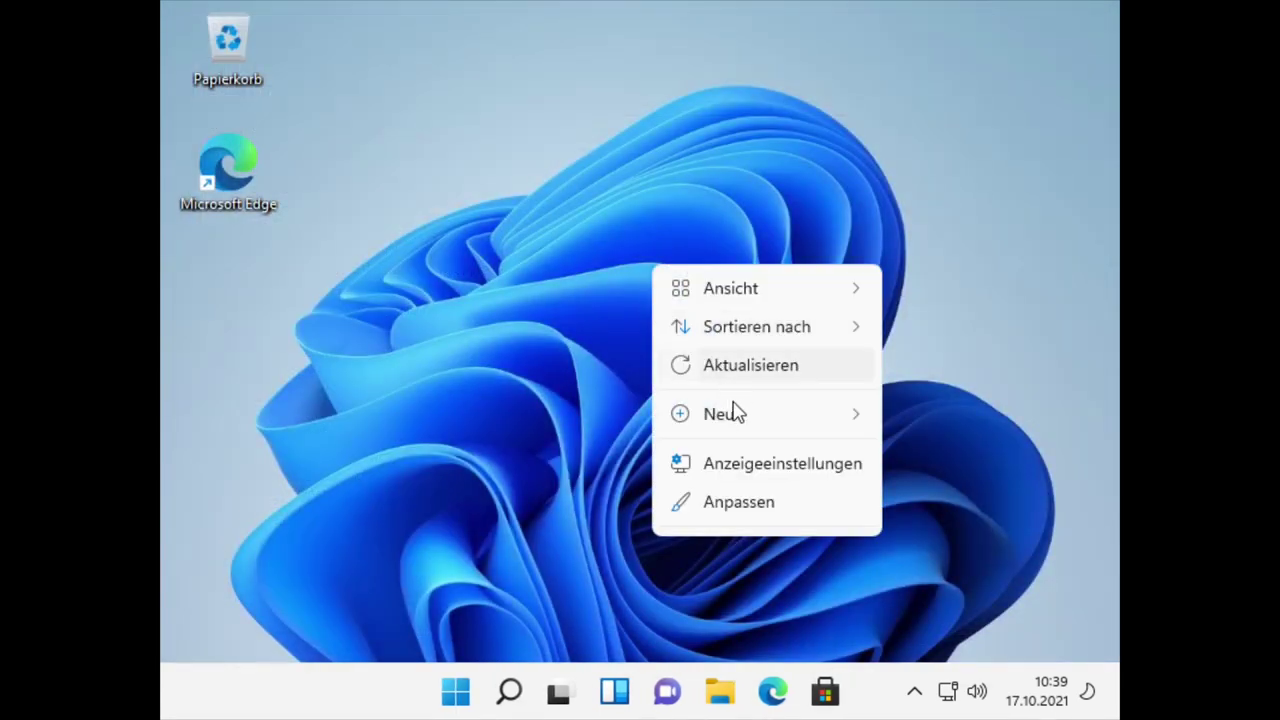
left_click(770, 464)
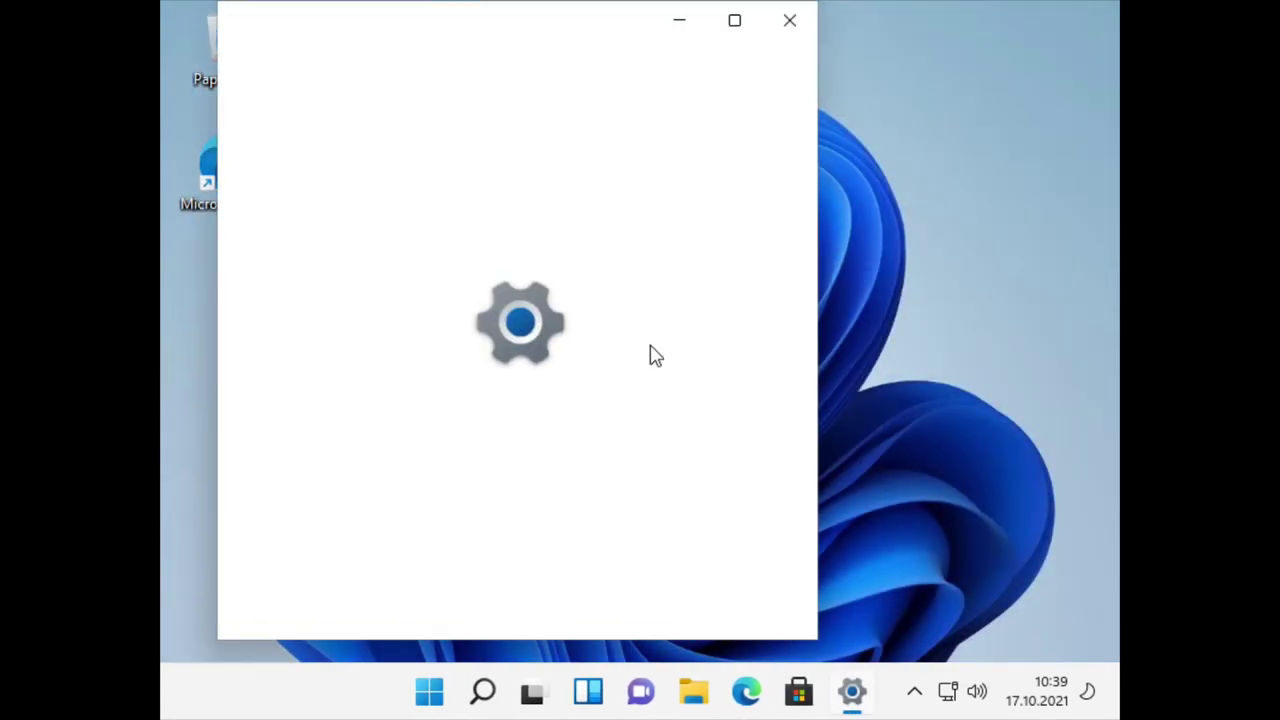
scroll(503, 331, "down", 3)
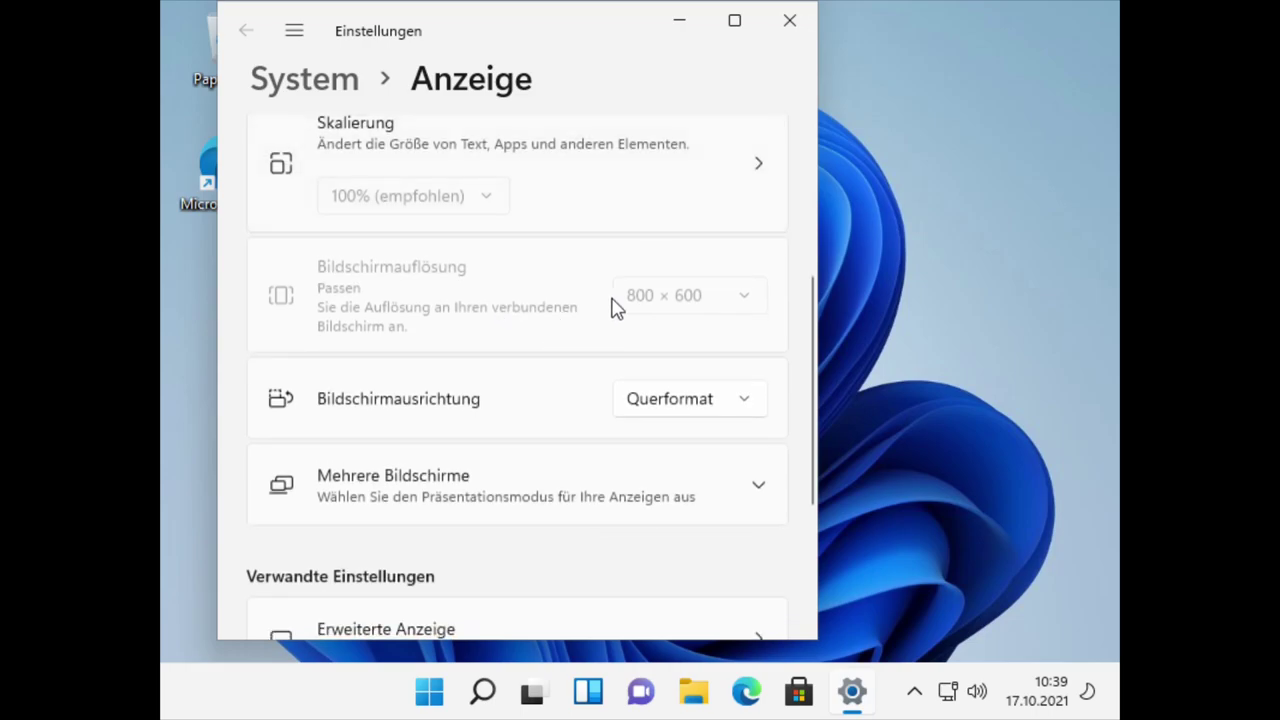
left_click(805, 33)
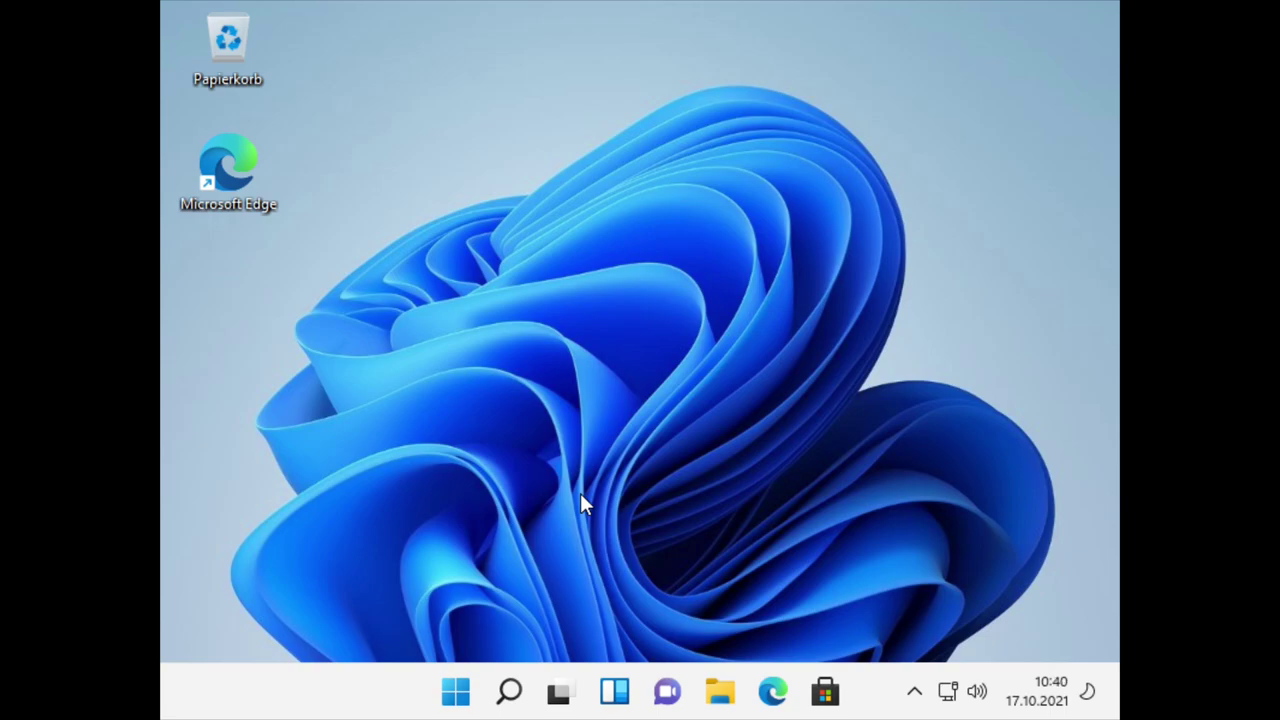
Step: Restart the virtual machine with Neu starten from the Start menu's power options
left_click(455, 697)
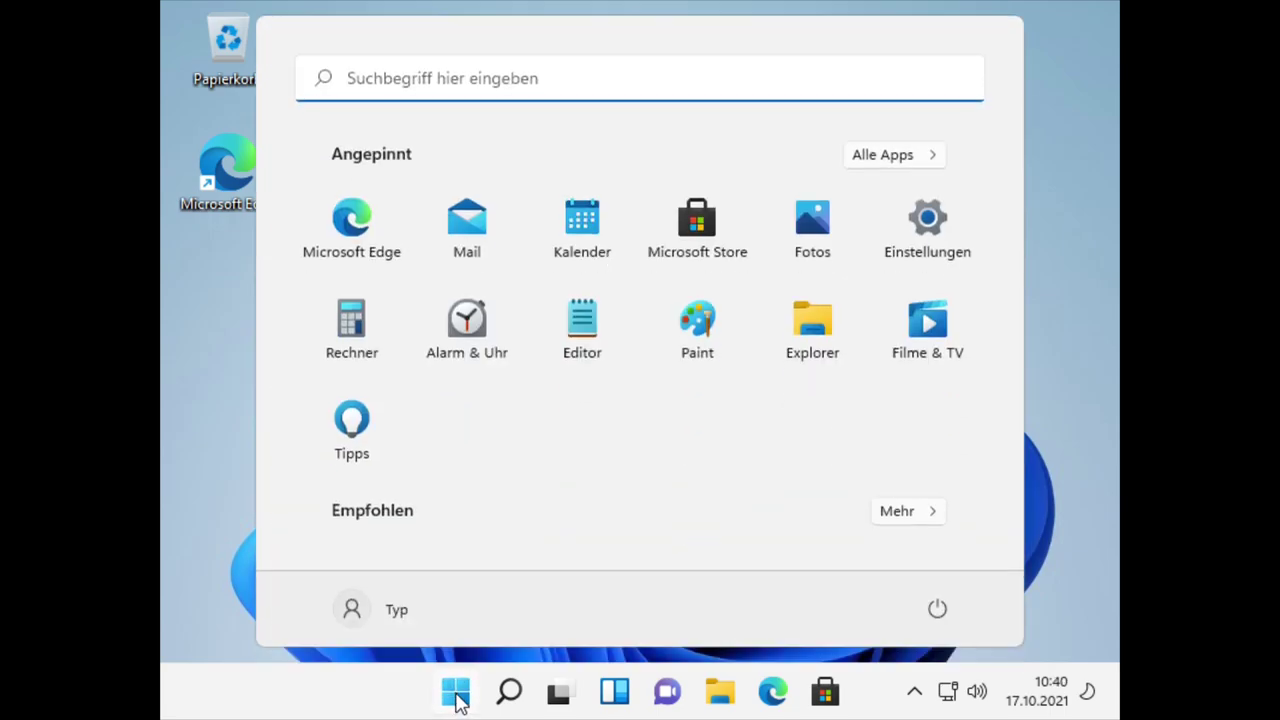
left_click(935, 607)
left_click(943, 560)
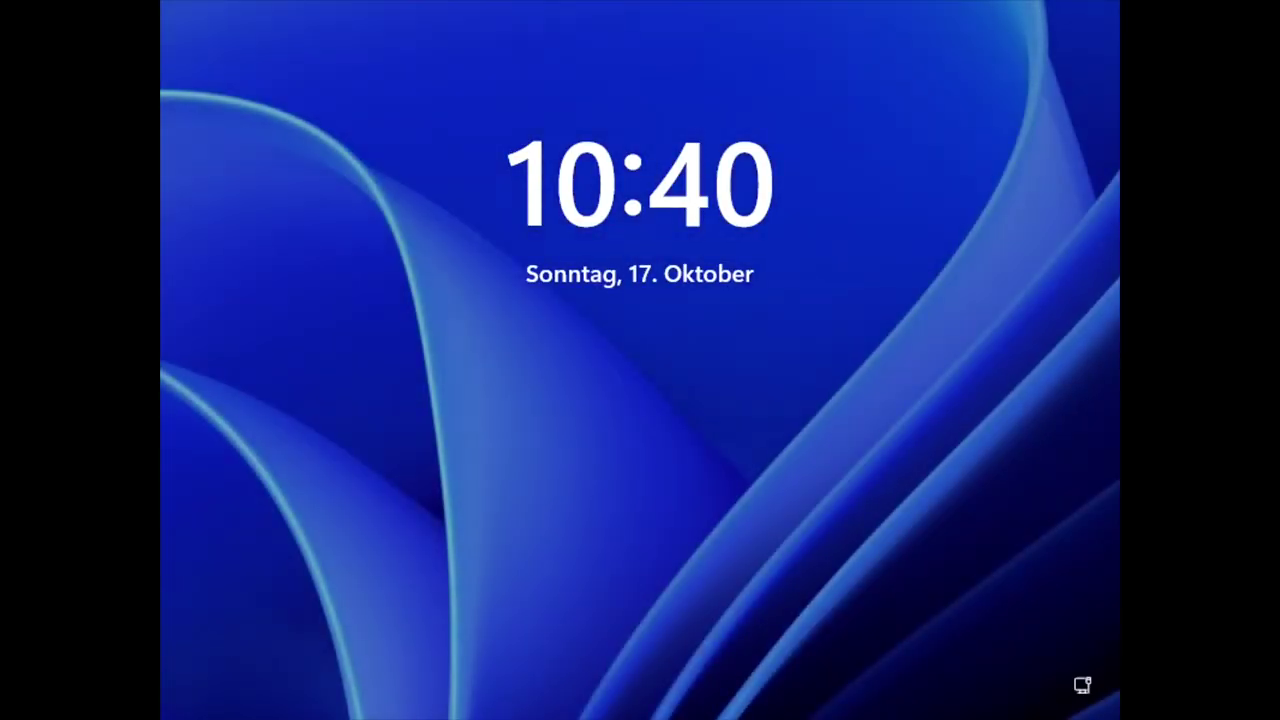
Step: Sign back in on the lock screen with the account password
key("space")
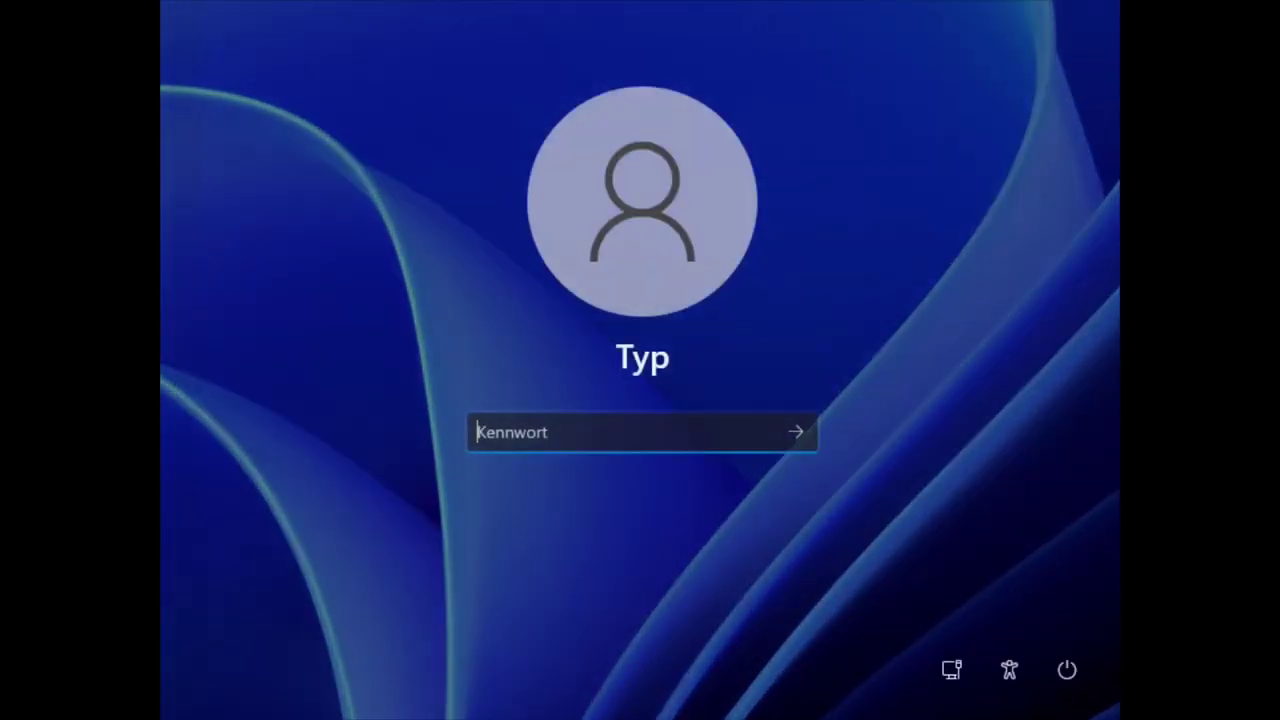
type("••")
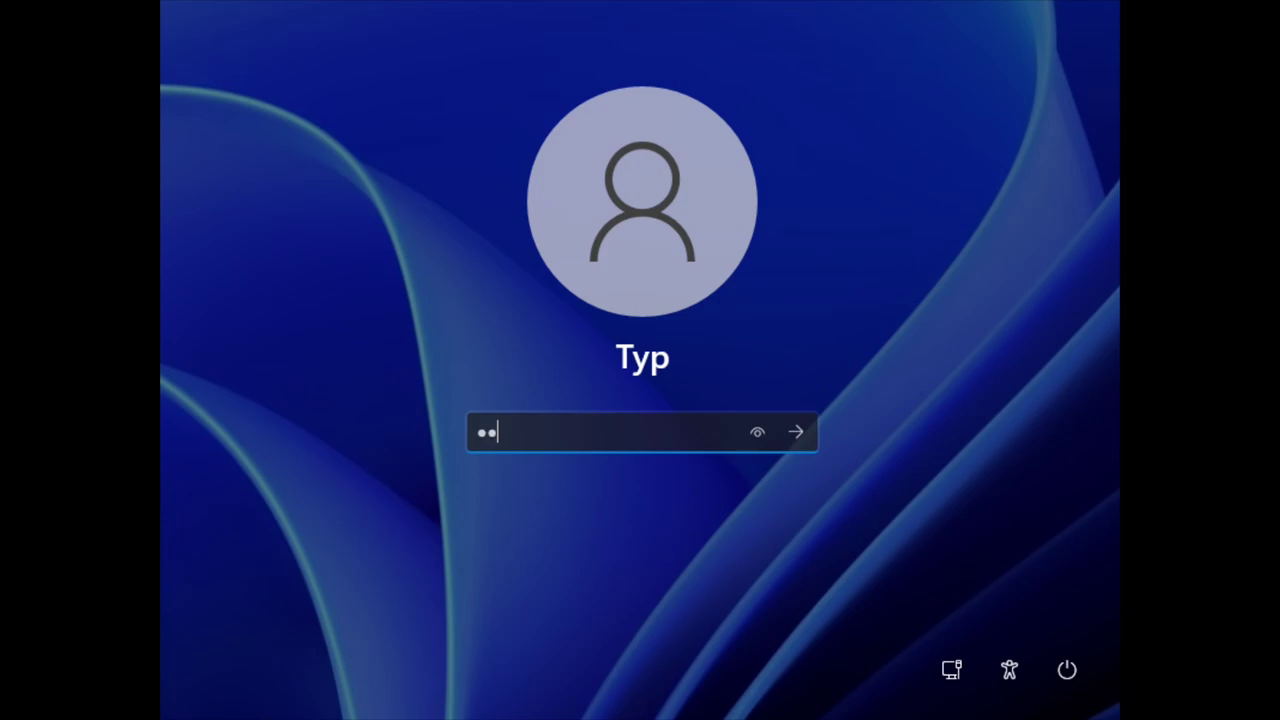
type("•")
key("Return")
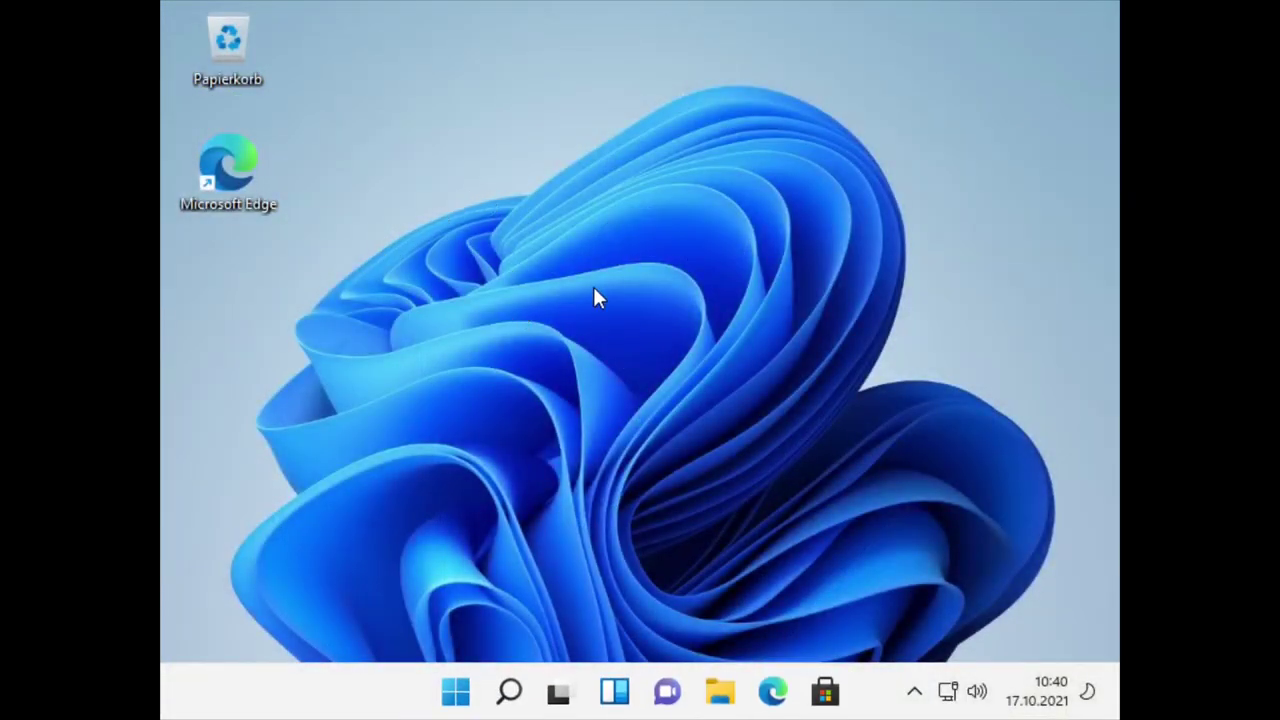
Step: Open the advanced display information page from the display settings
right_click(634, 328)
left_click(795, 523)
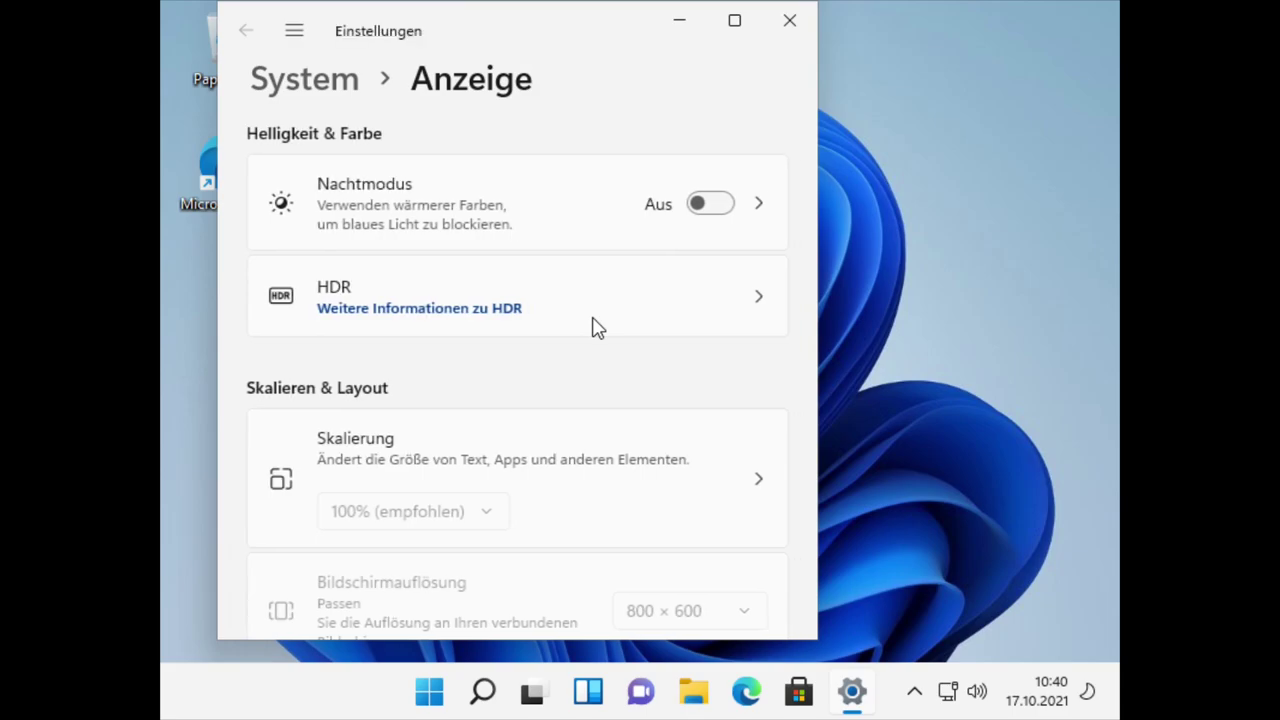
scroll(593, 328, "down", 3)
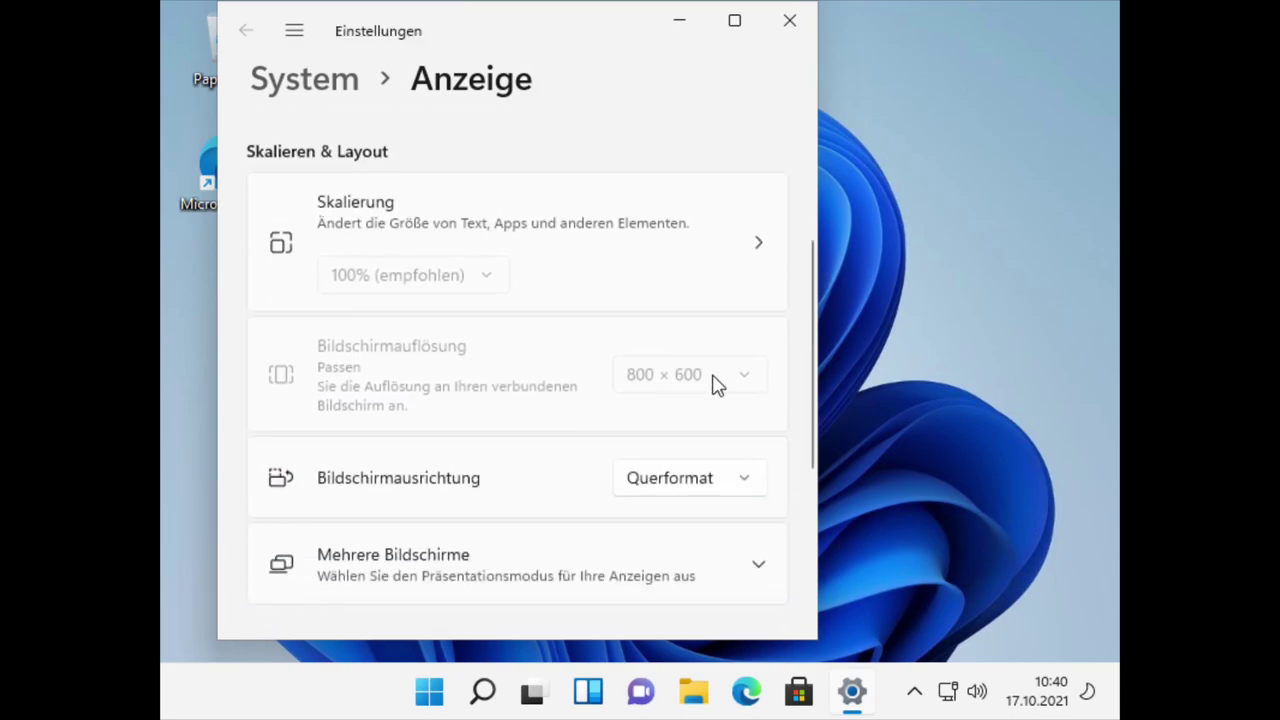
scroll(623, 406, "down", 4)
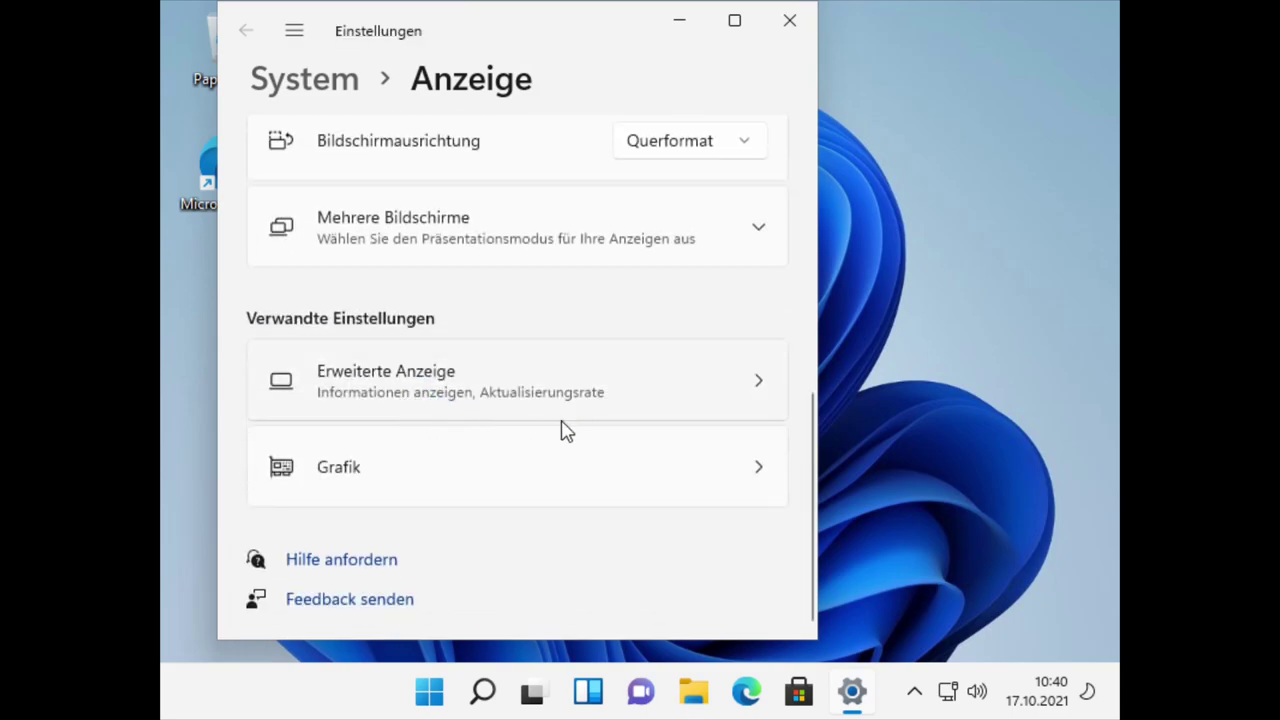
left_click(634, 391)
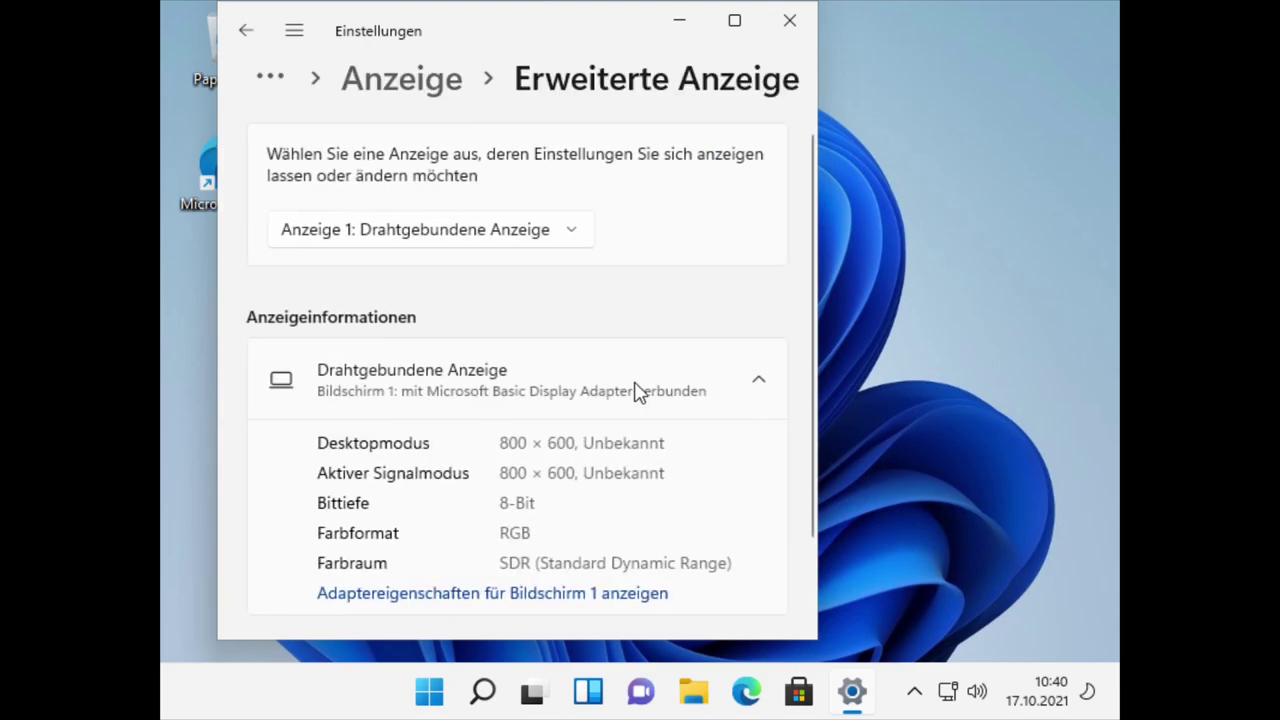
Step: Inspect the Microsoft Basic Display Adapter properties for display 1, then close all dialogs and Settings
scroll(642, 390, "down", 2)
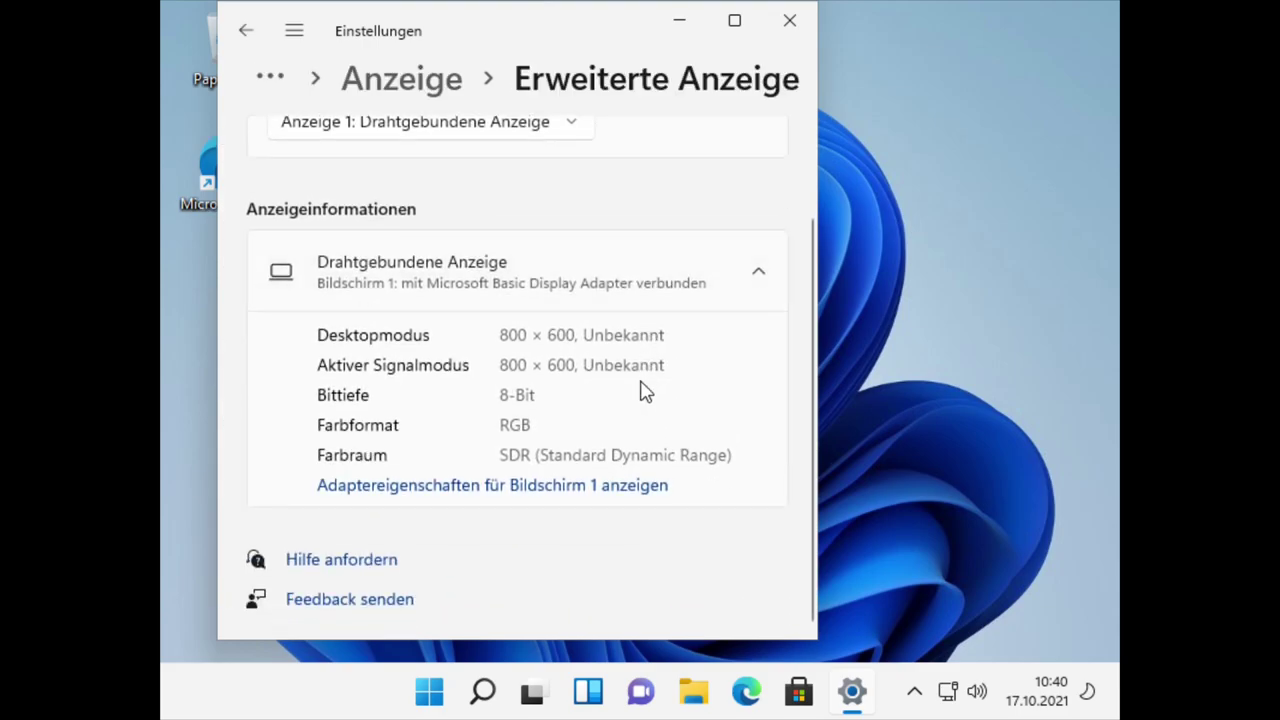
left_click(538, 488)
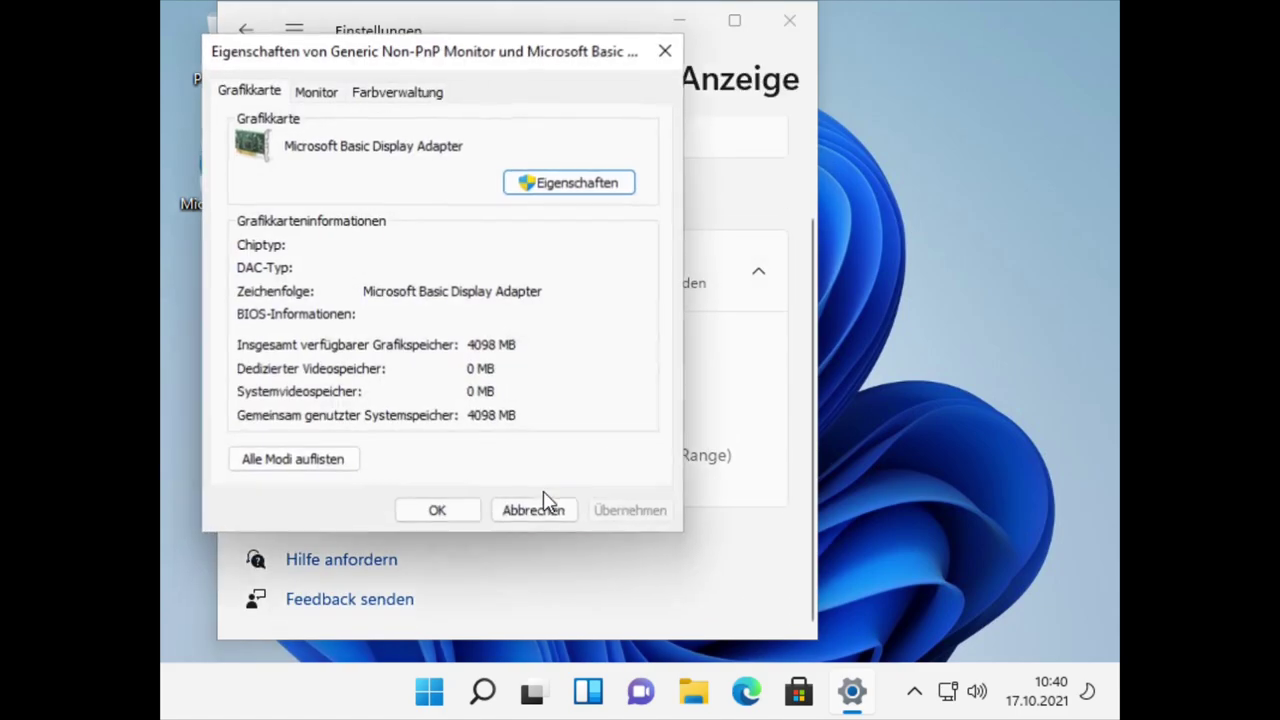
left_click(572, 190)
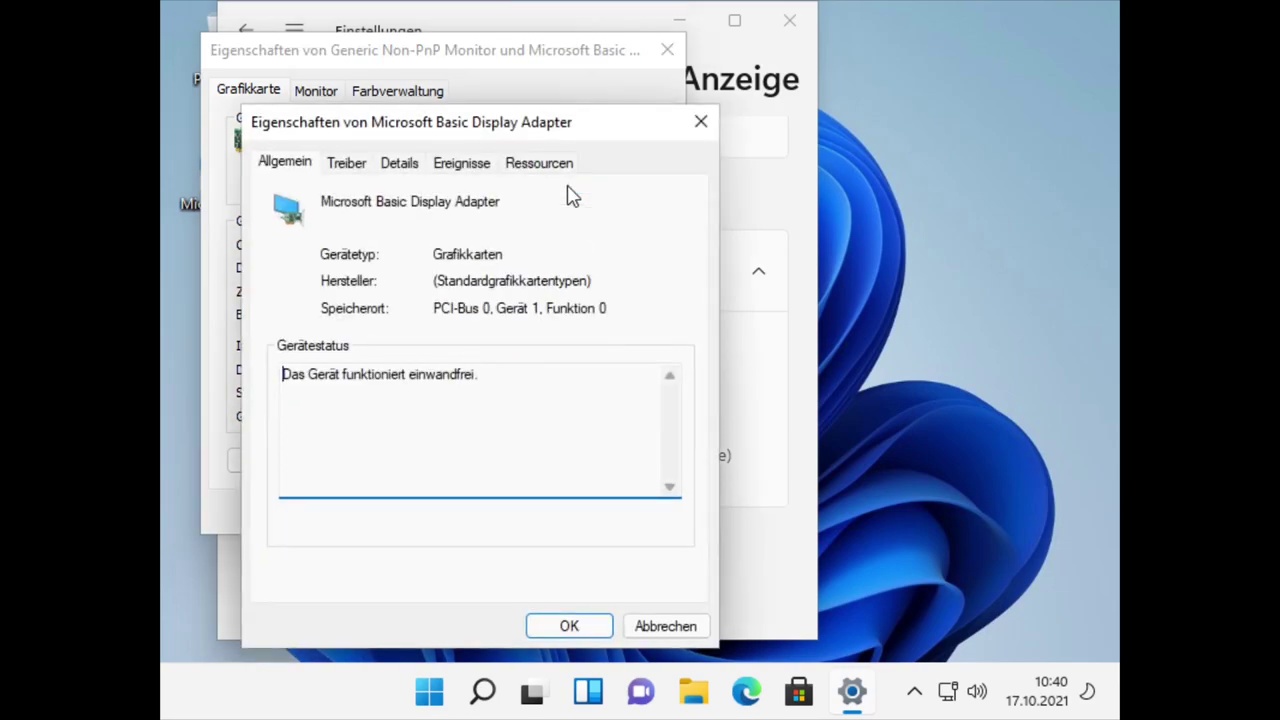
left_click(699, 124)
left_click(667, 49)
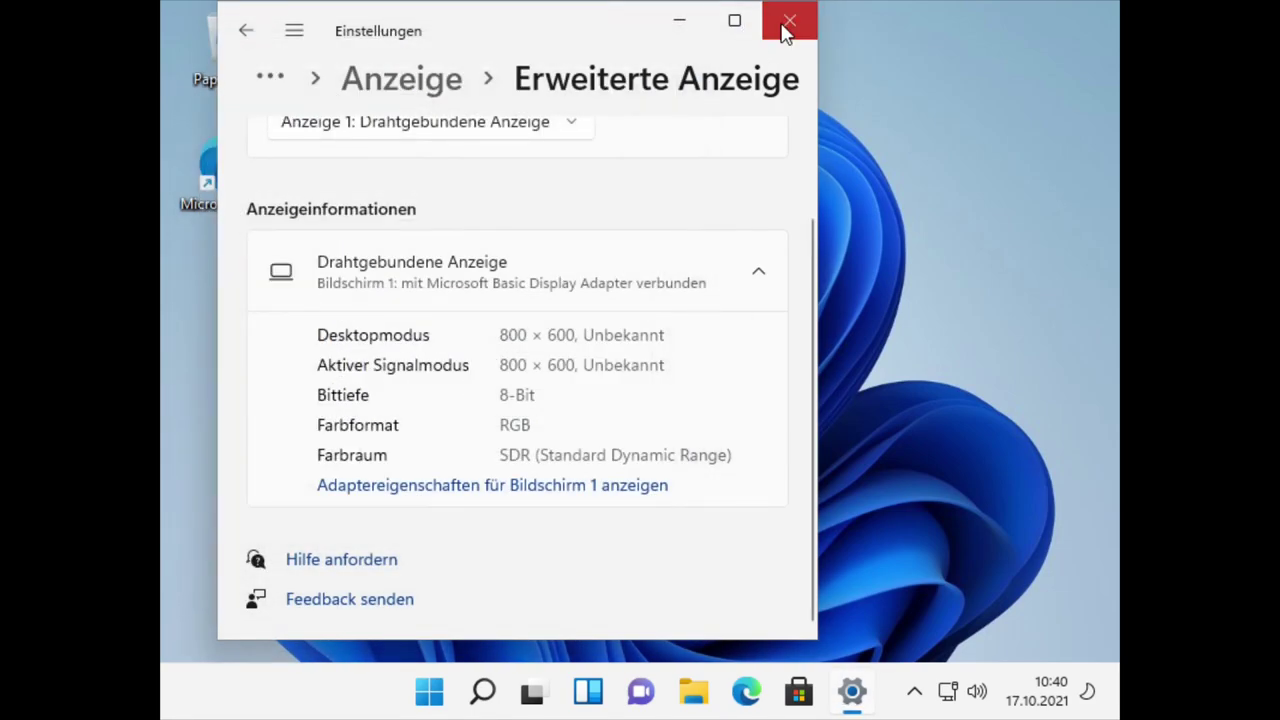
left_click(789, 20)
left_click(462, 708)
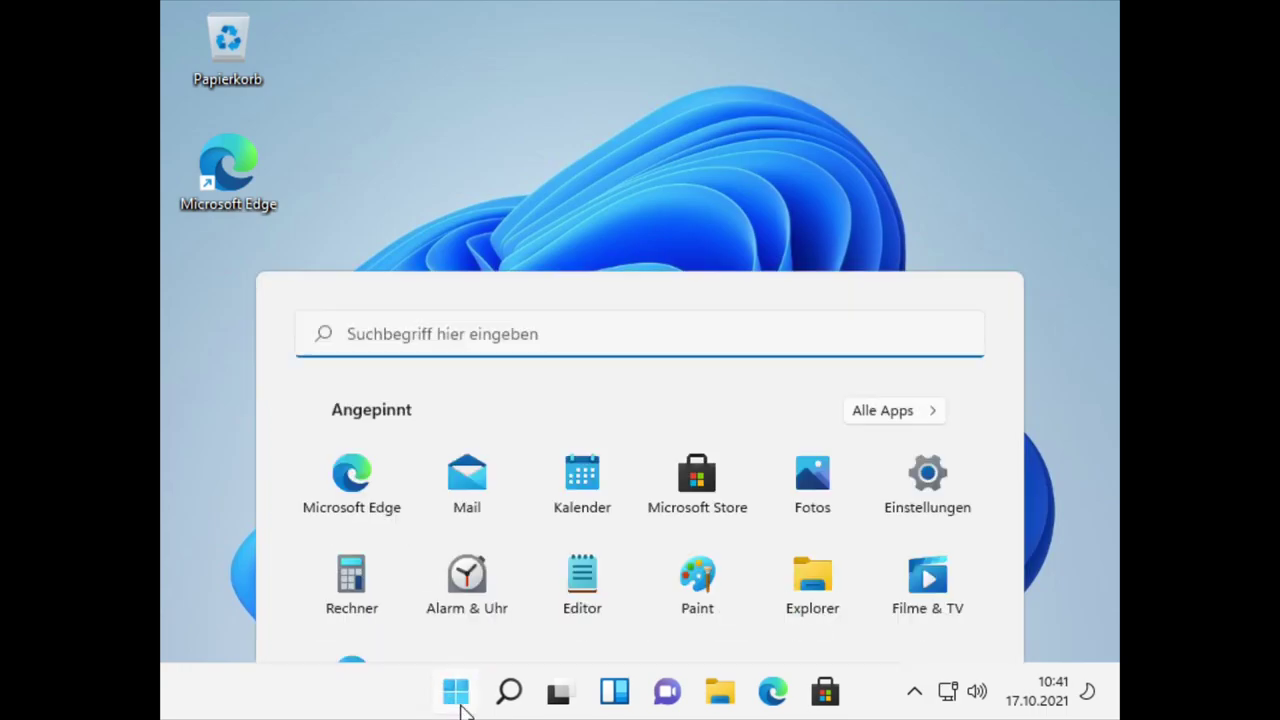
left_click(462, 708)
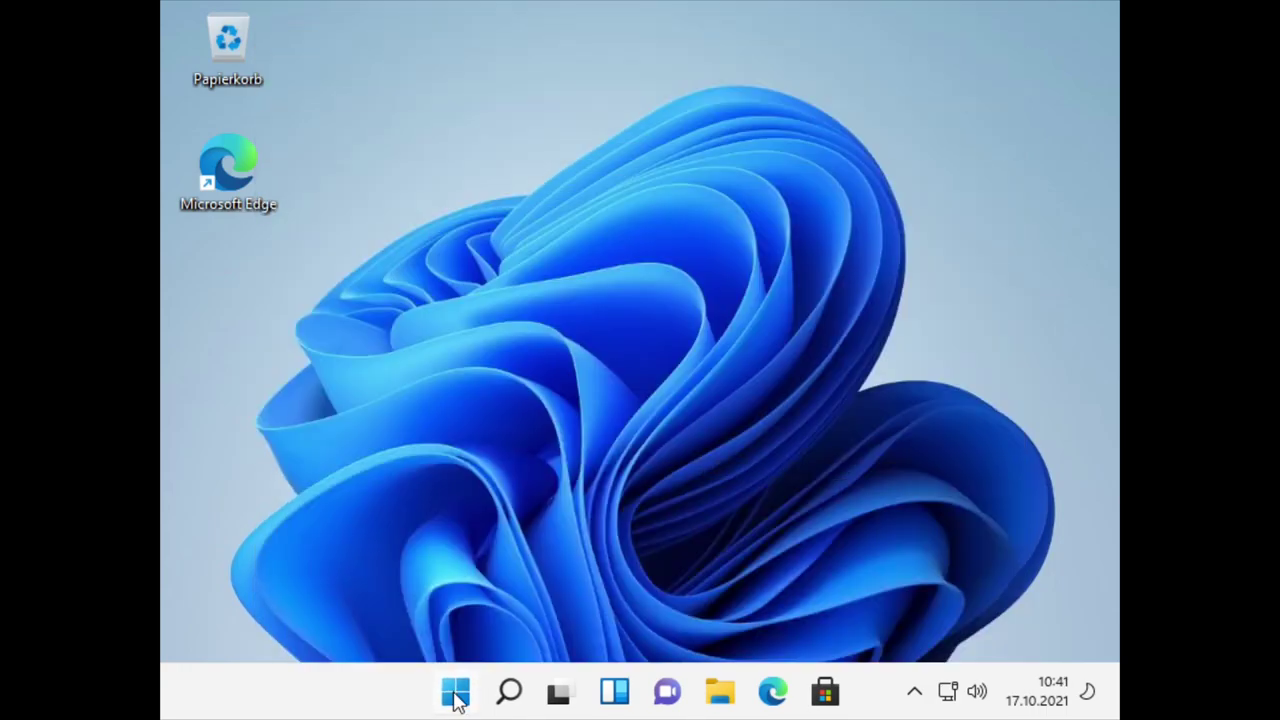
Step: Open Device Manager and expand Grafikkarten and Monitore to locate the Microsoft Basic Display Adapter
right_click(456, 692)
left_click(401, 172)
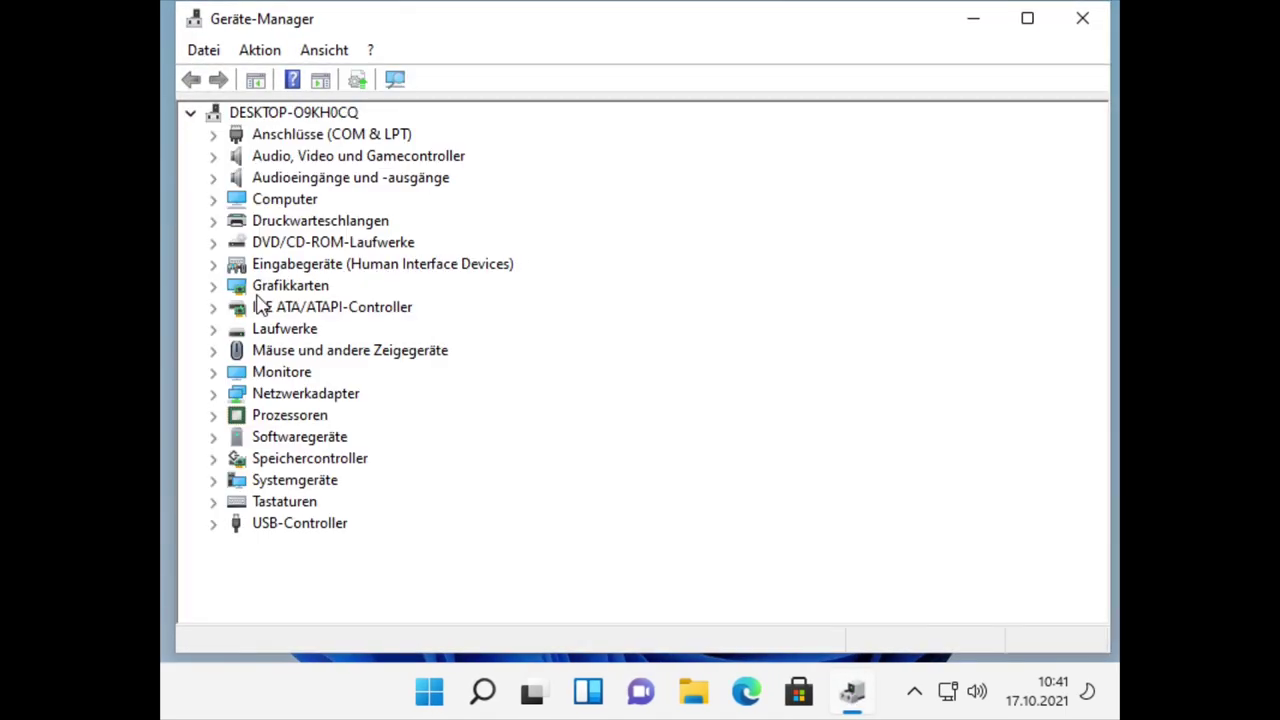
left_click(213, 287)
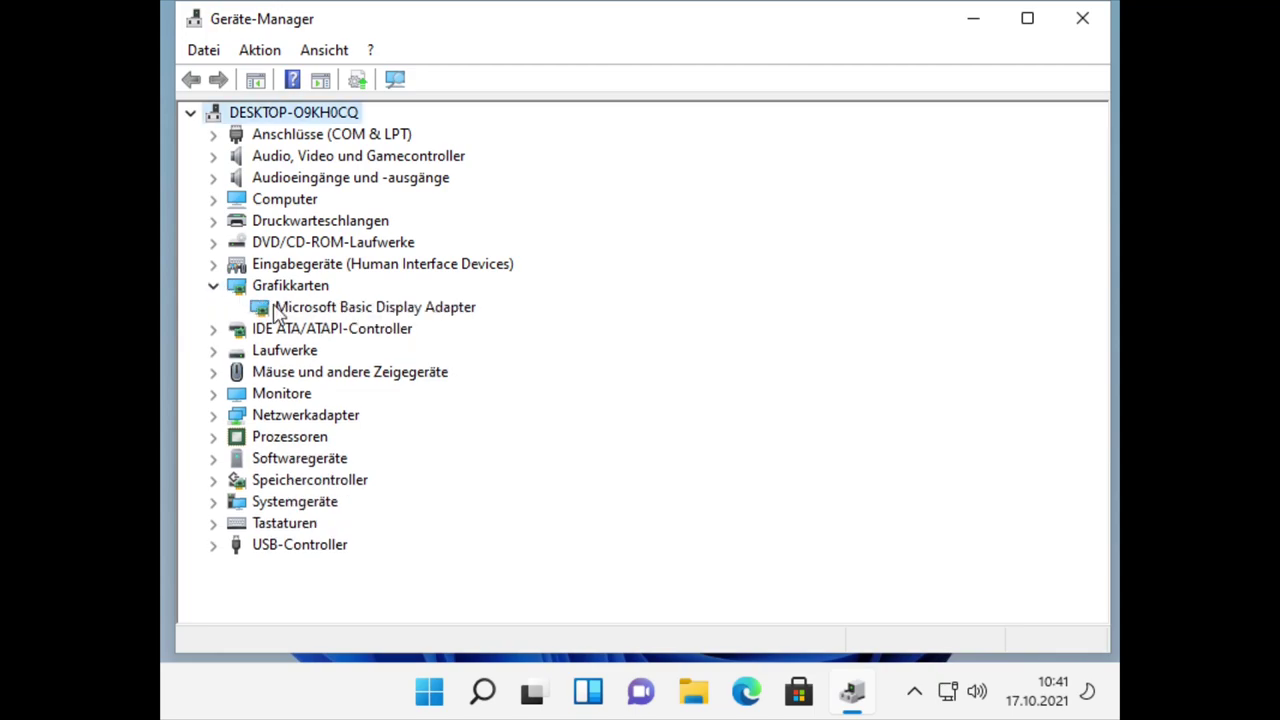
left_click(312, 318)
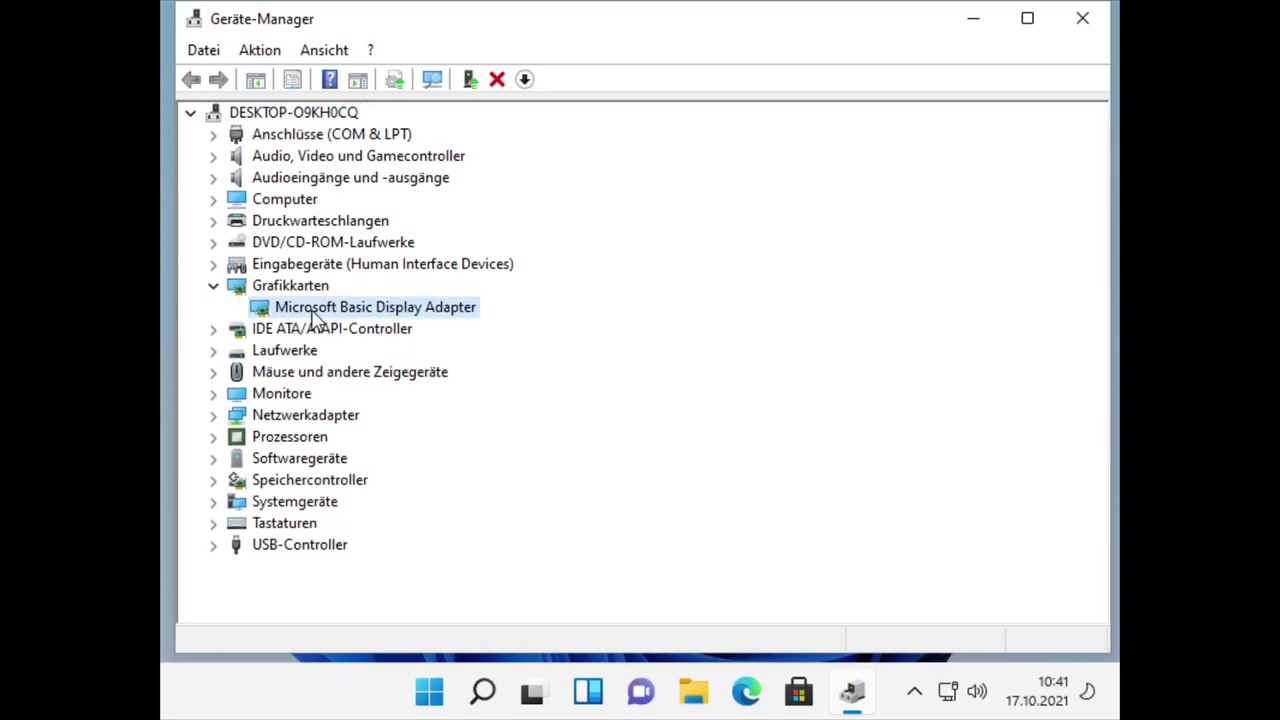
right_click(312, 318)
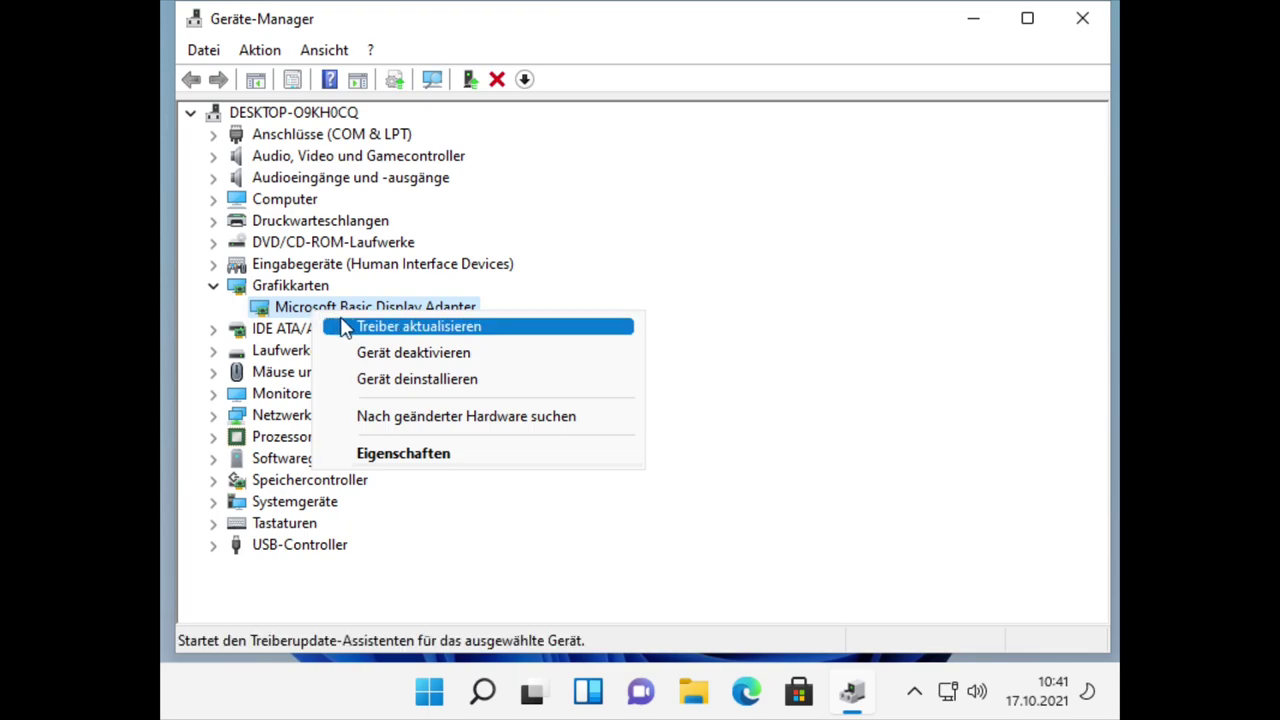
left_click(277, 398)
double_click(277, 398)
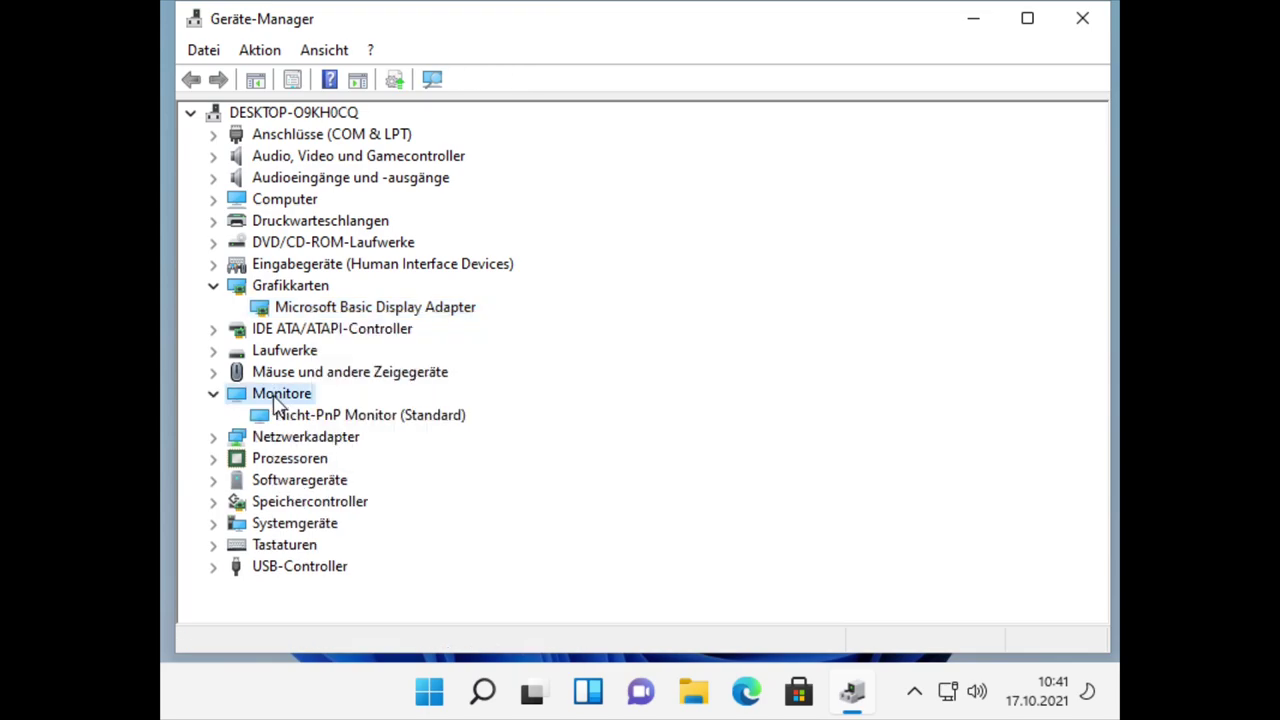
Step: Update the display adapter's driver from E:\, installing the Red Hat QXL controller
right_click(320, 310)
left_click(350, 328)
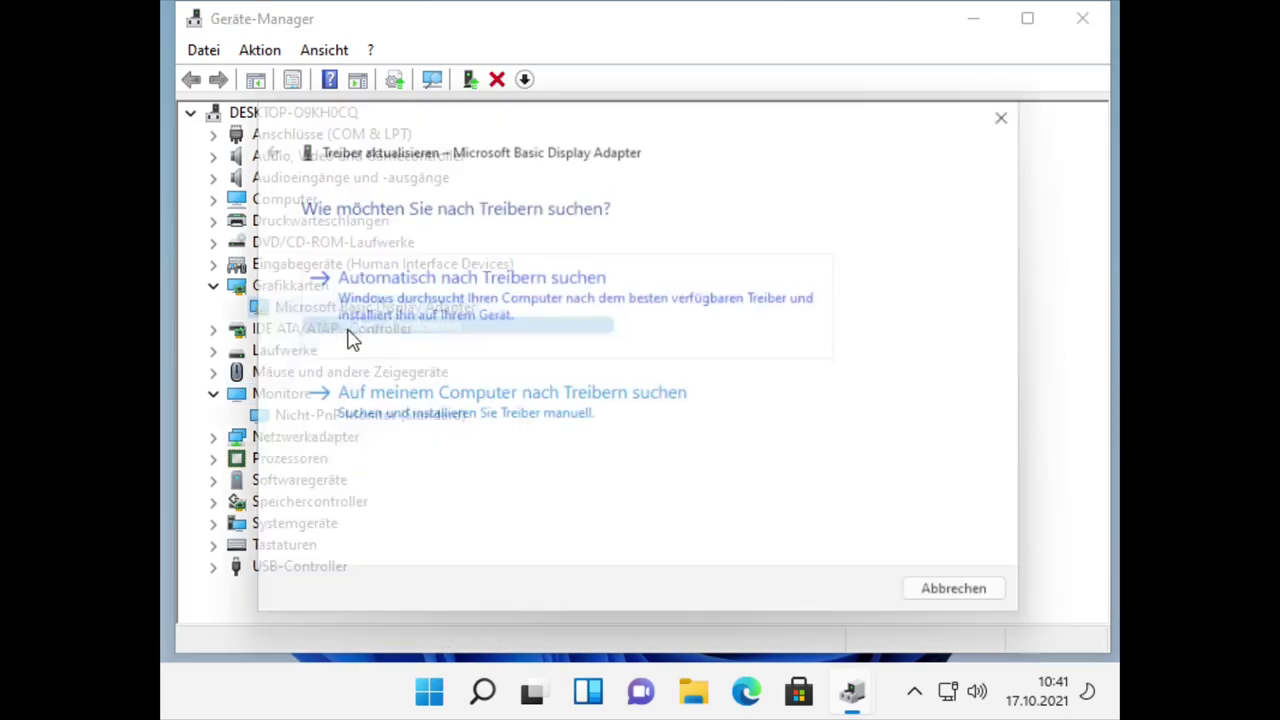
left_click(562, 440)
left_click(870, 605)
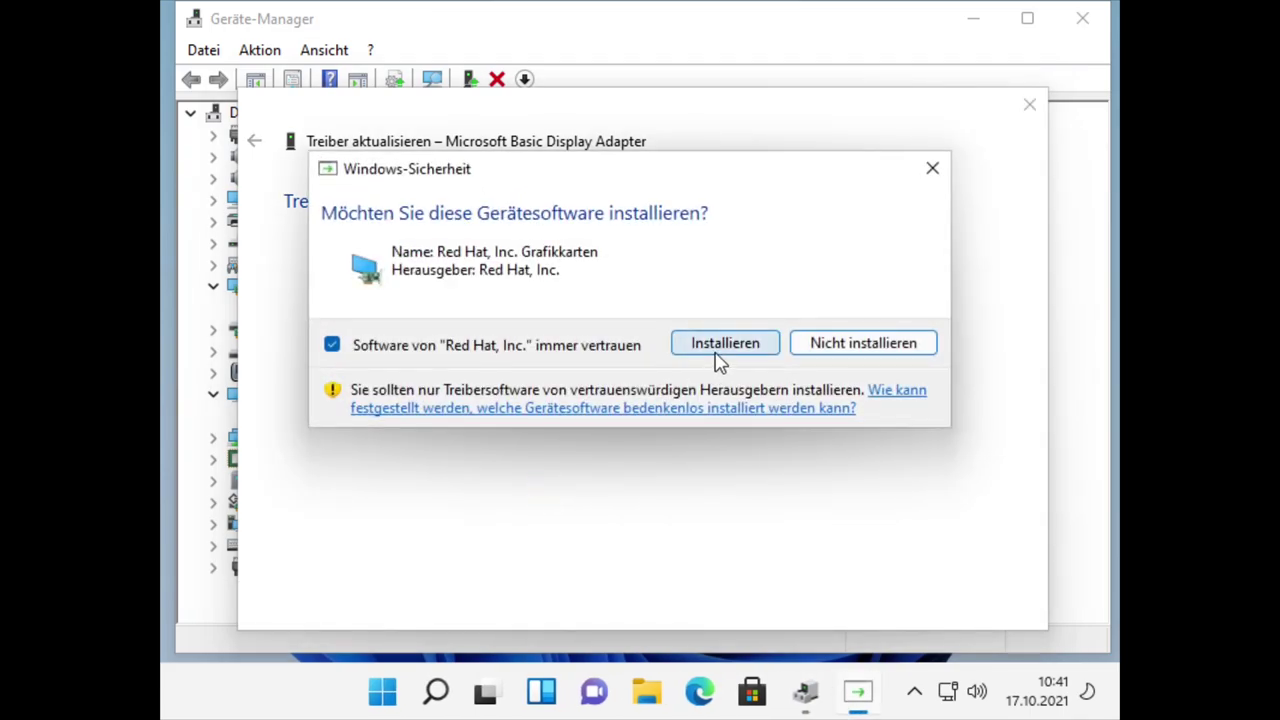
left_click(728, 350)
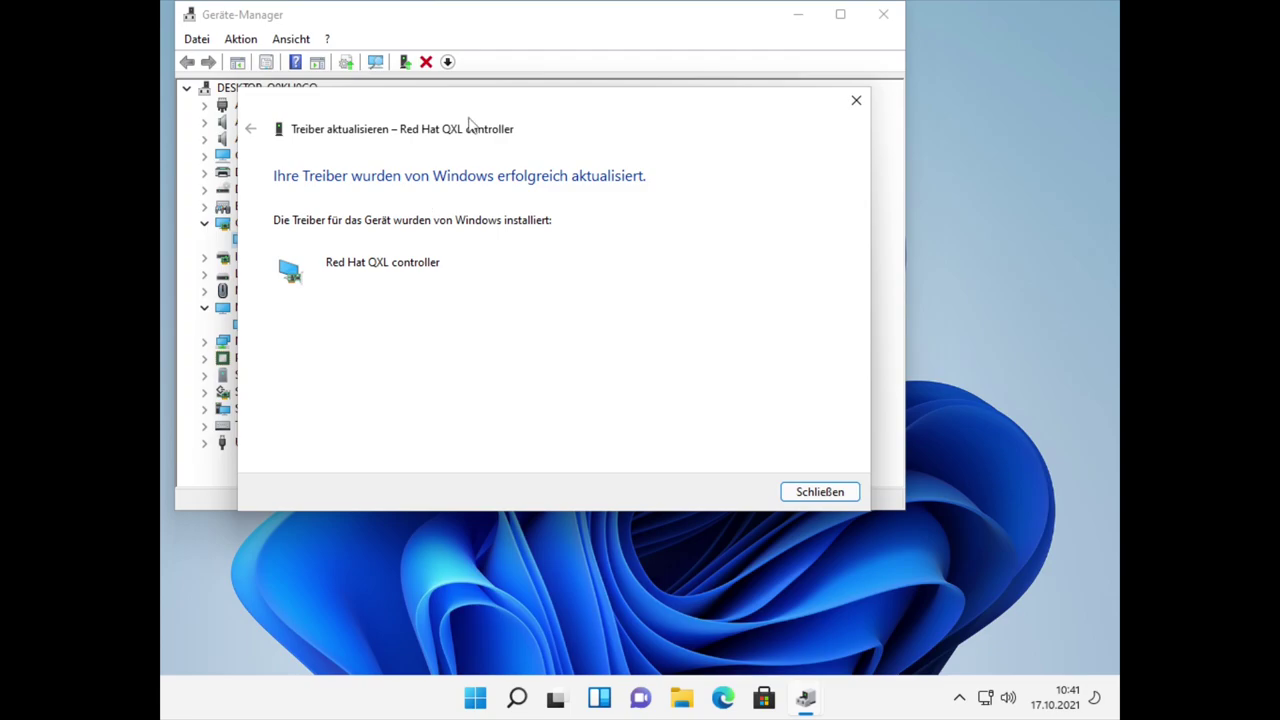
left_click(808, 491)
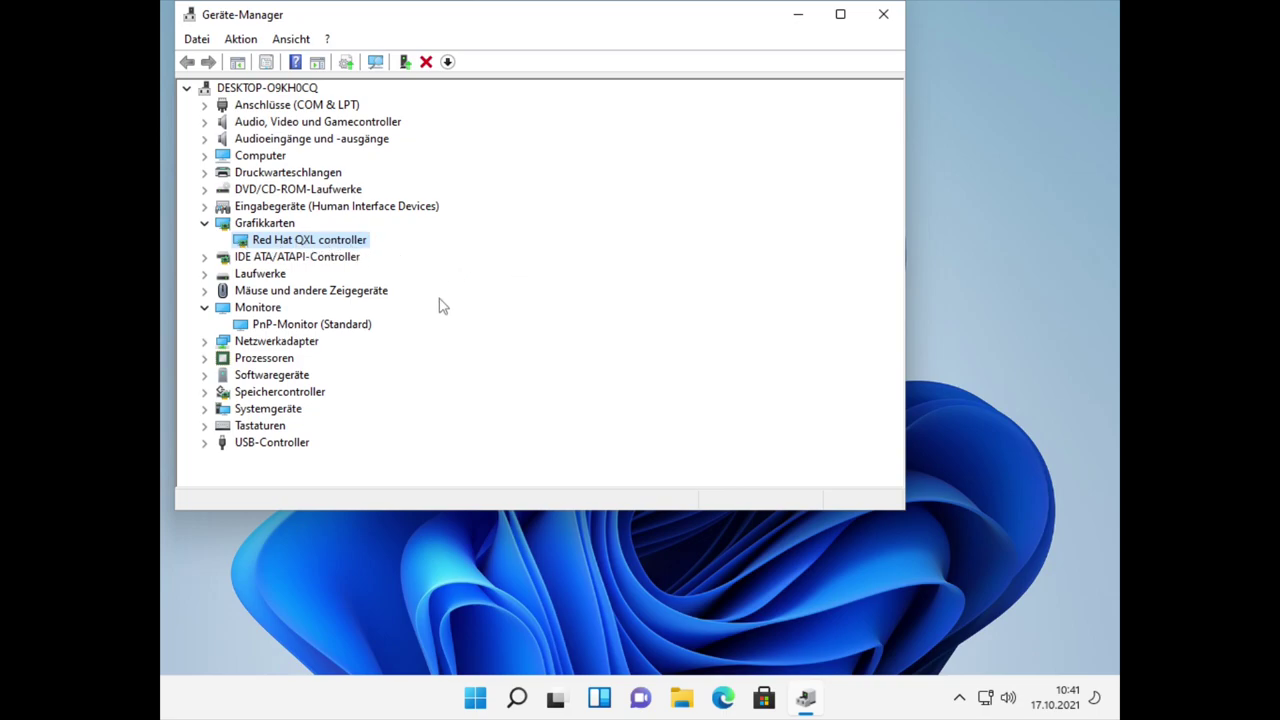
Step: Set the screen resolution to 1920 × 1080, keep it, and close Settings and Device Manager
right_click(950, 303)
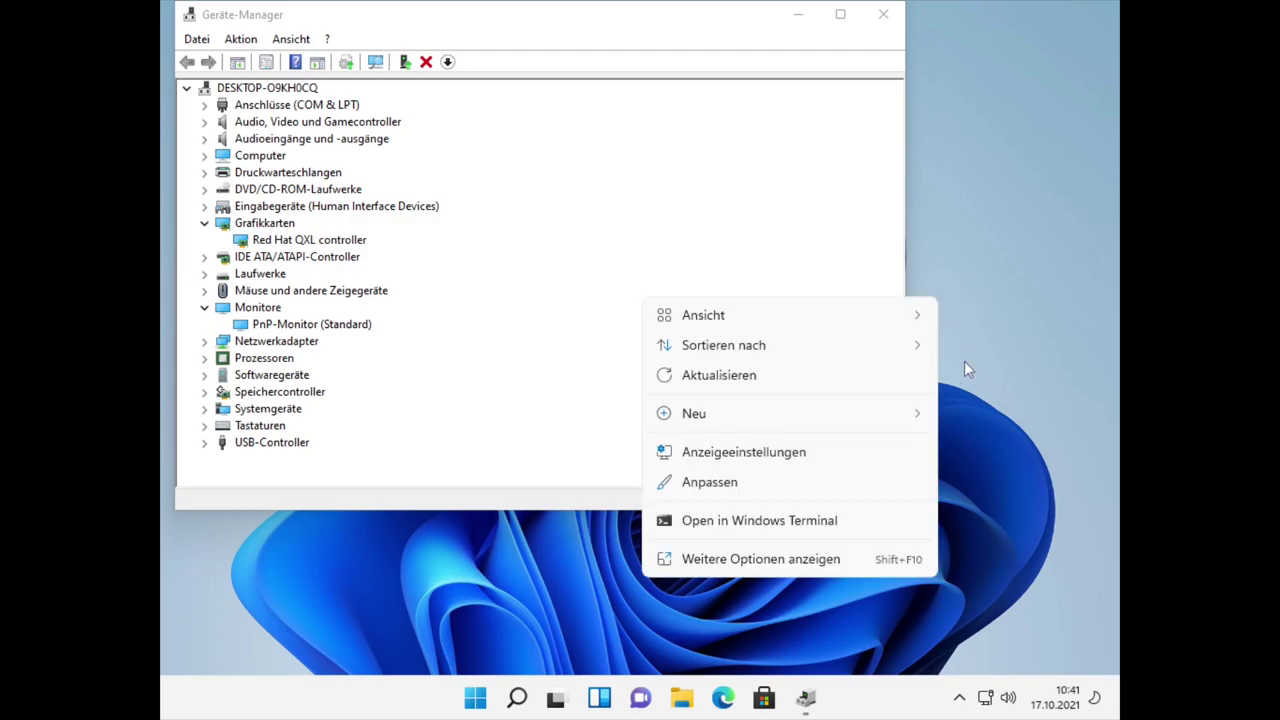
left_click(762, 455)
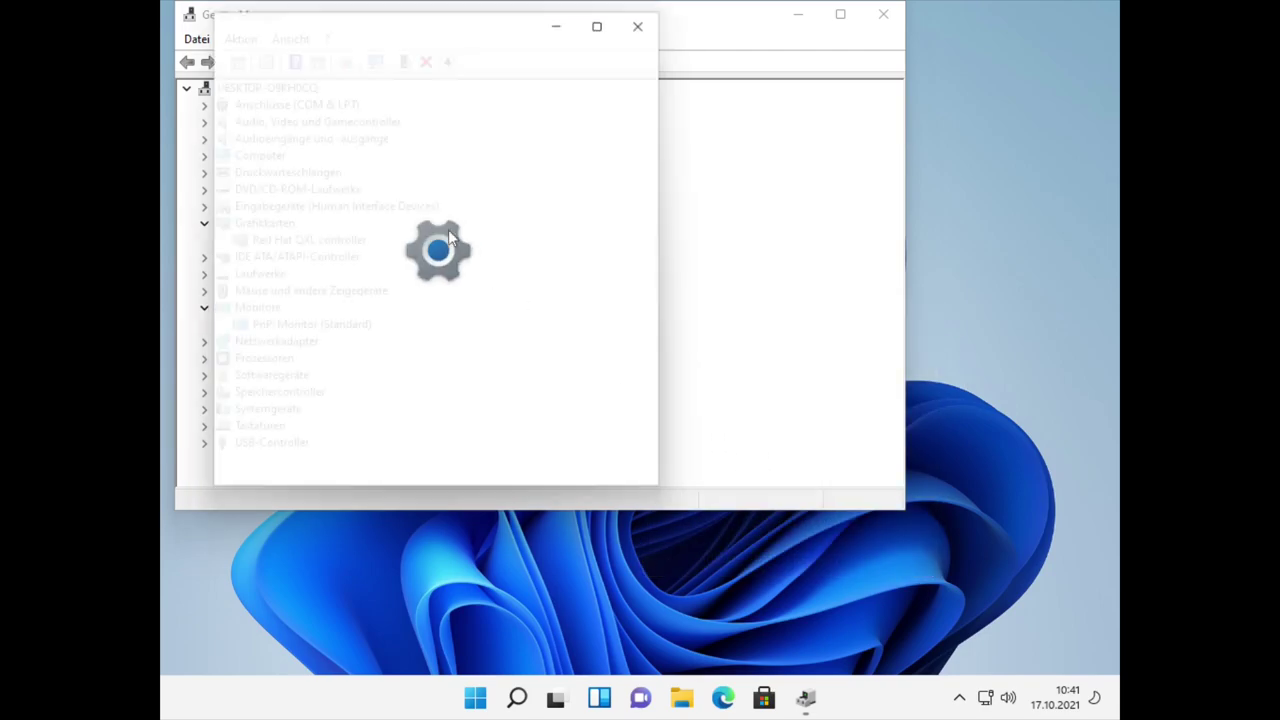
scroll(403, 251, "down", 4)
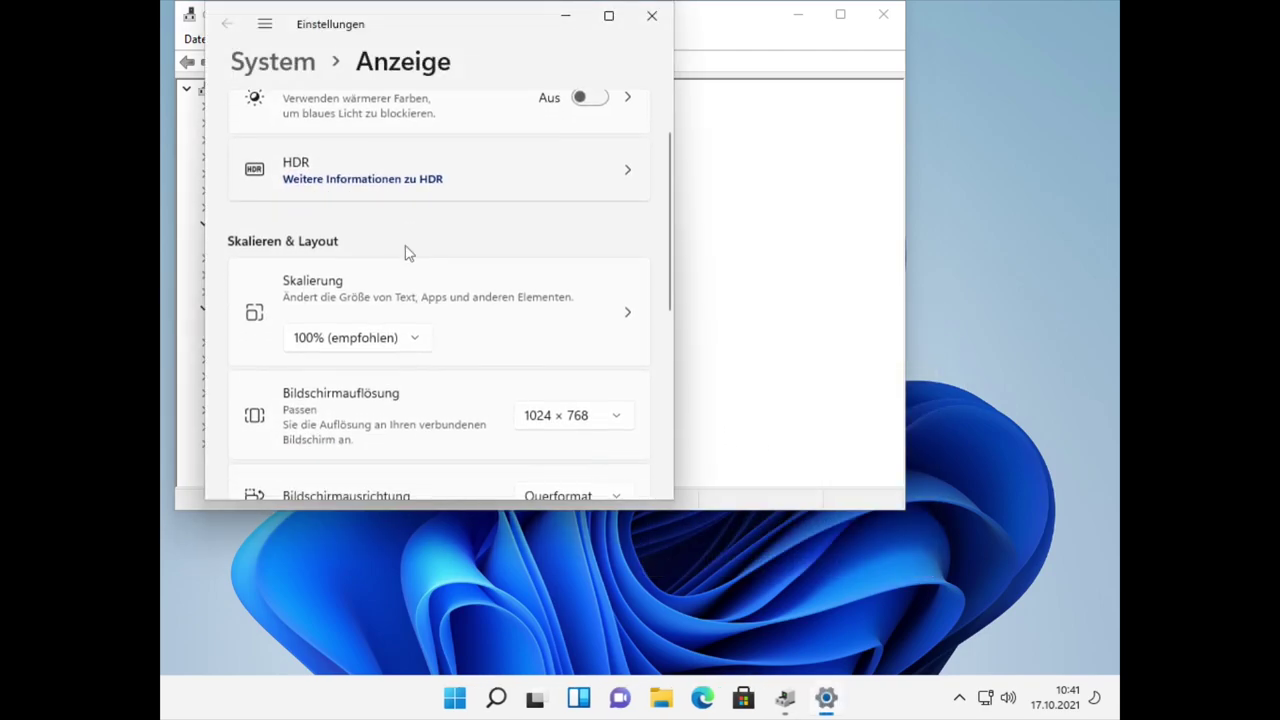
left_click(609, 298)
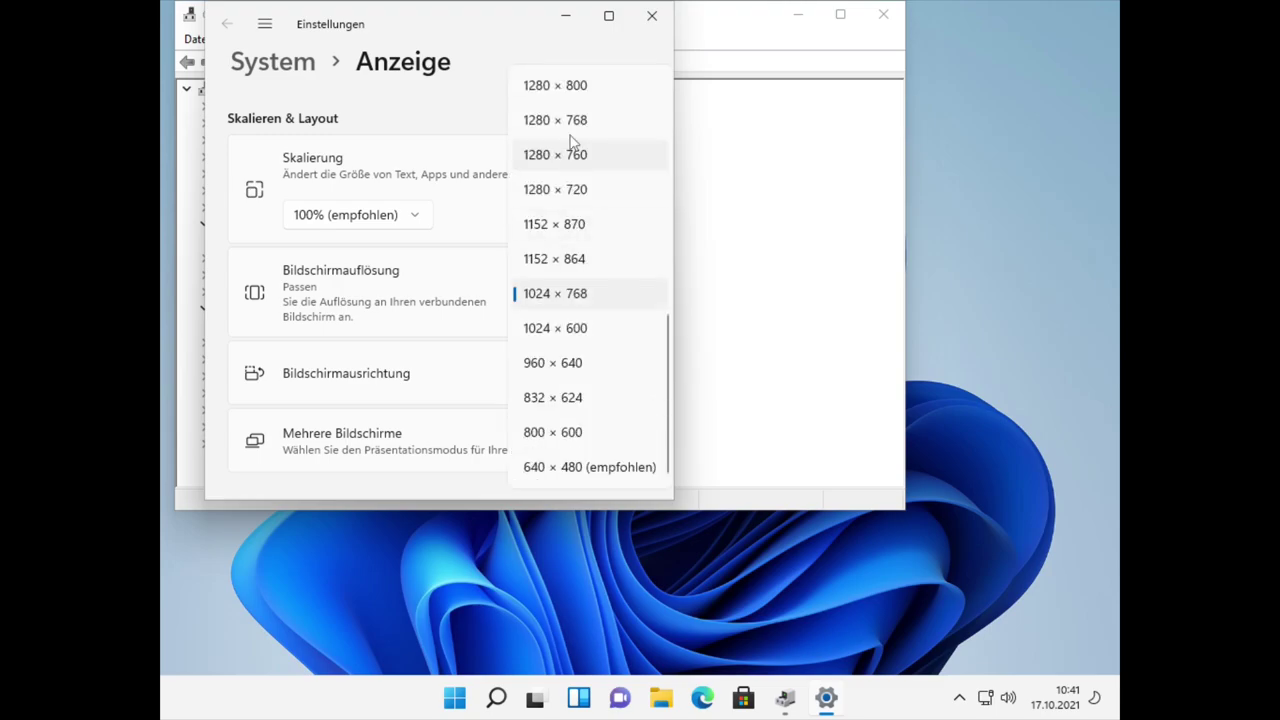
scroll(603, 218, "up", 4)
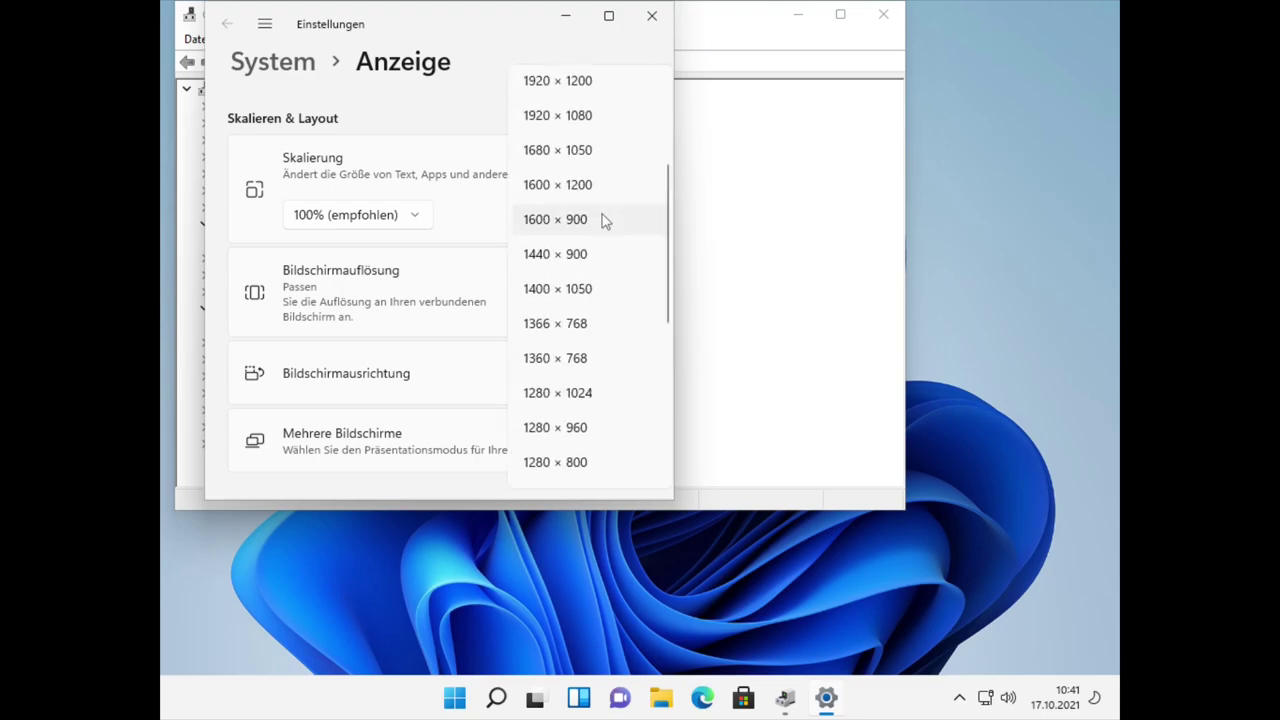
left_click(563, 116)
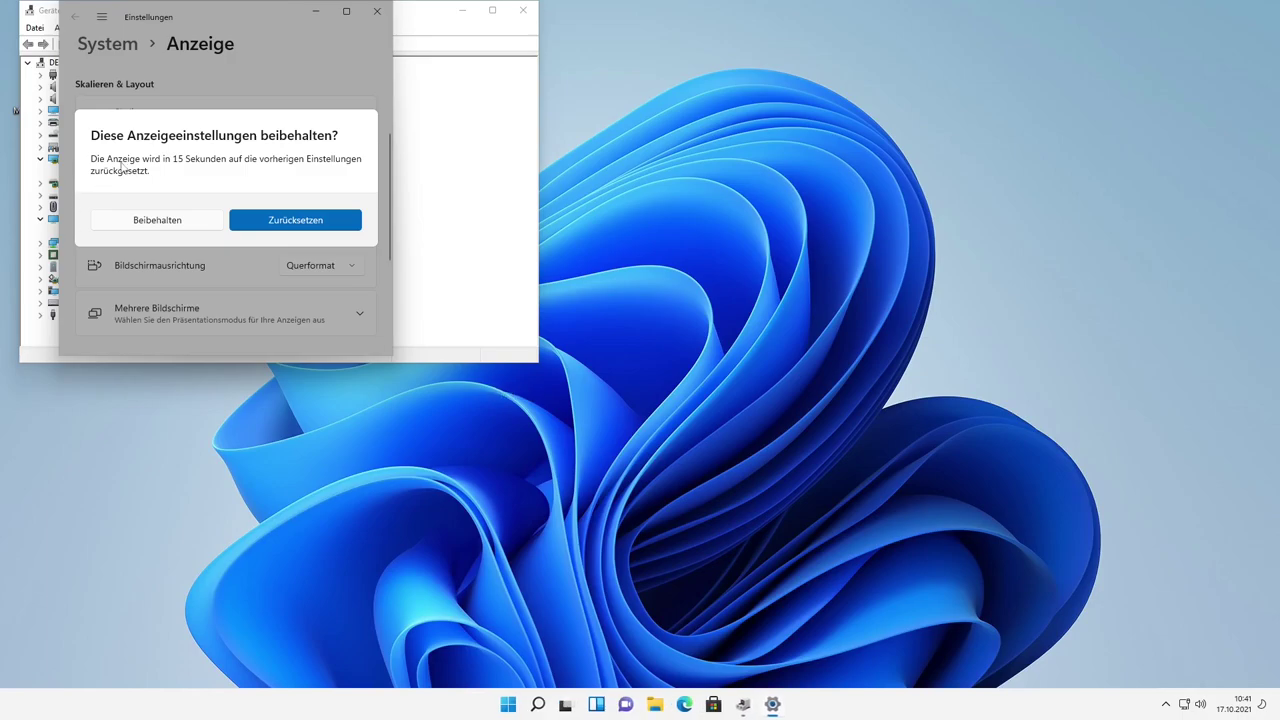
left_click(171, 220)
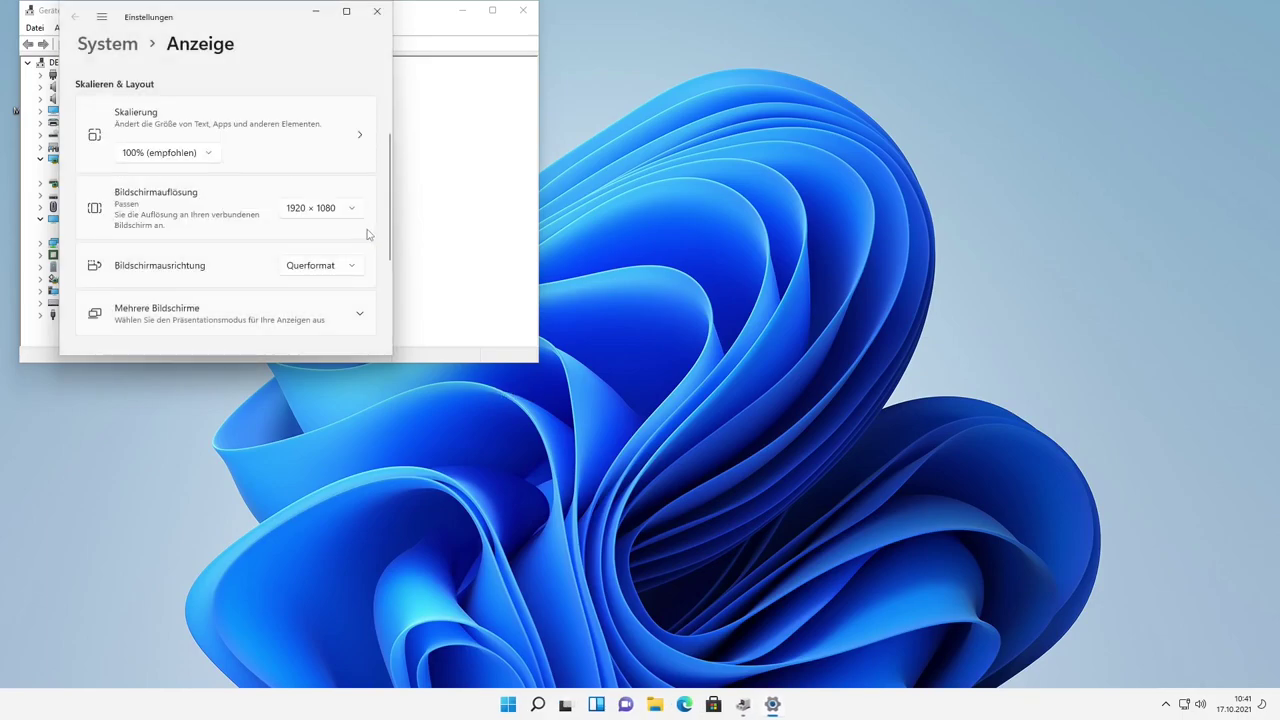
left_click(377, 11)
left_click(522, 10)
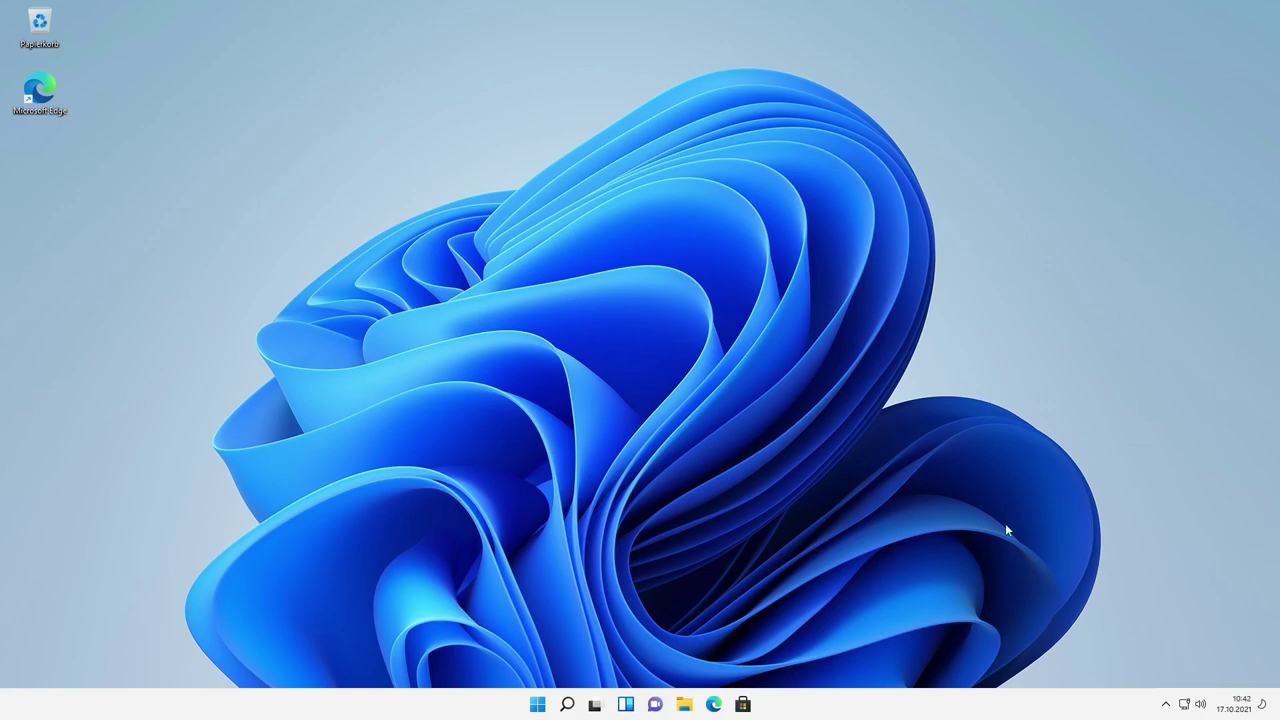
Step: Launch the Erste Schritte app from Start and move its window up and right
left_click(538, 705)
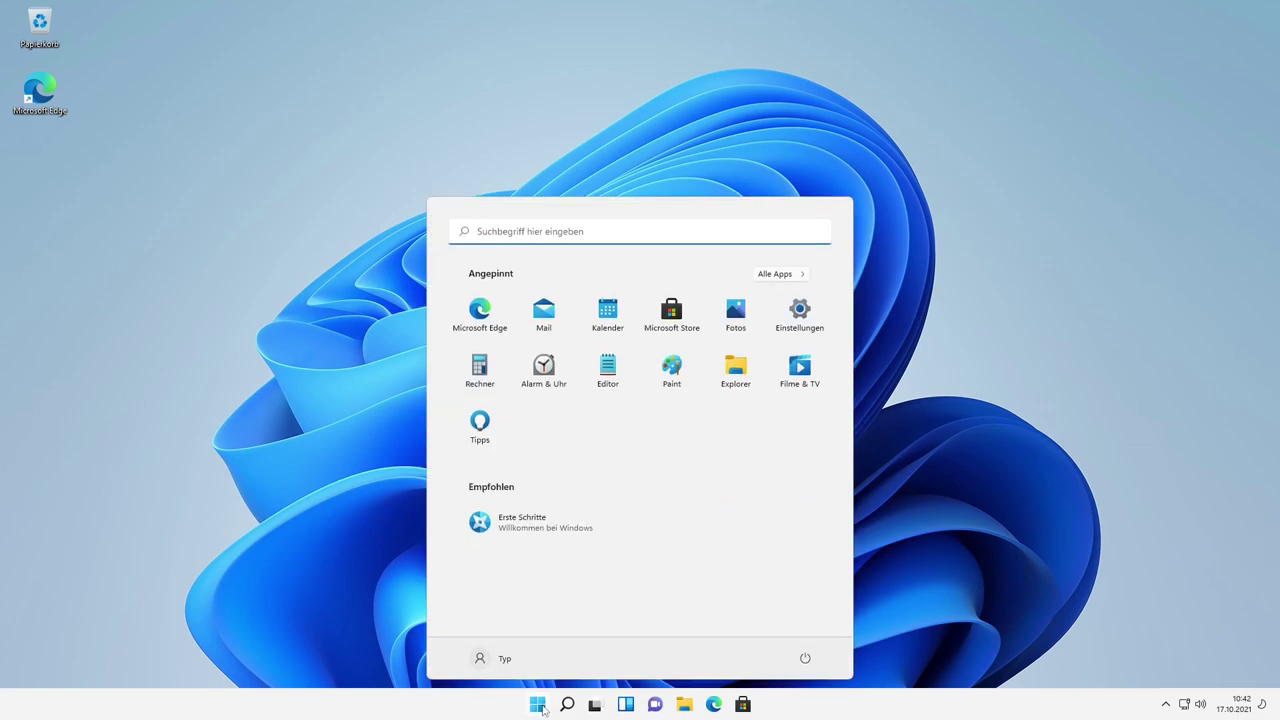
left_click(527, 520)
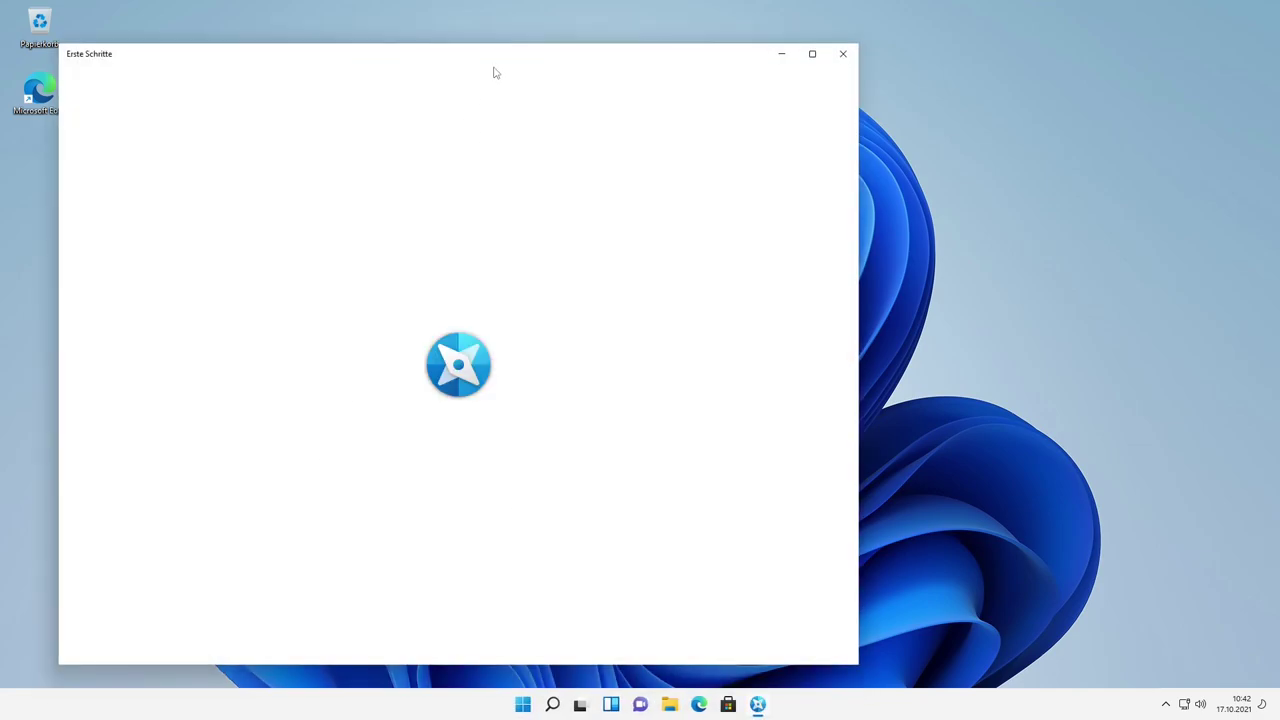
left_click_drag(501, 55, 687, 42)
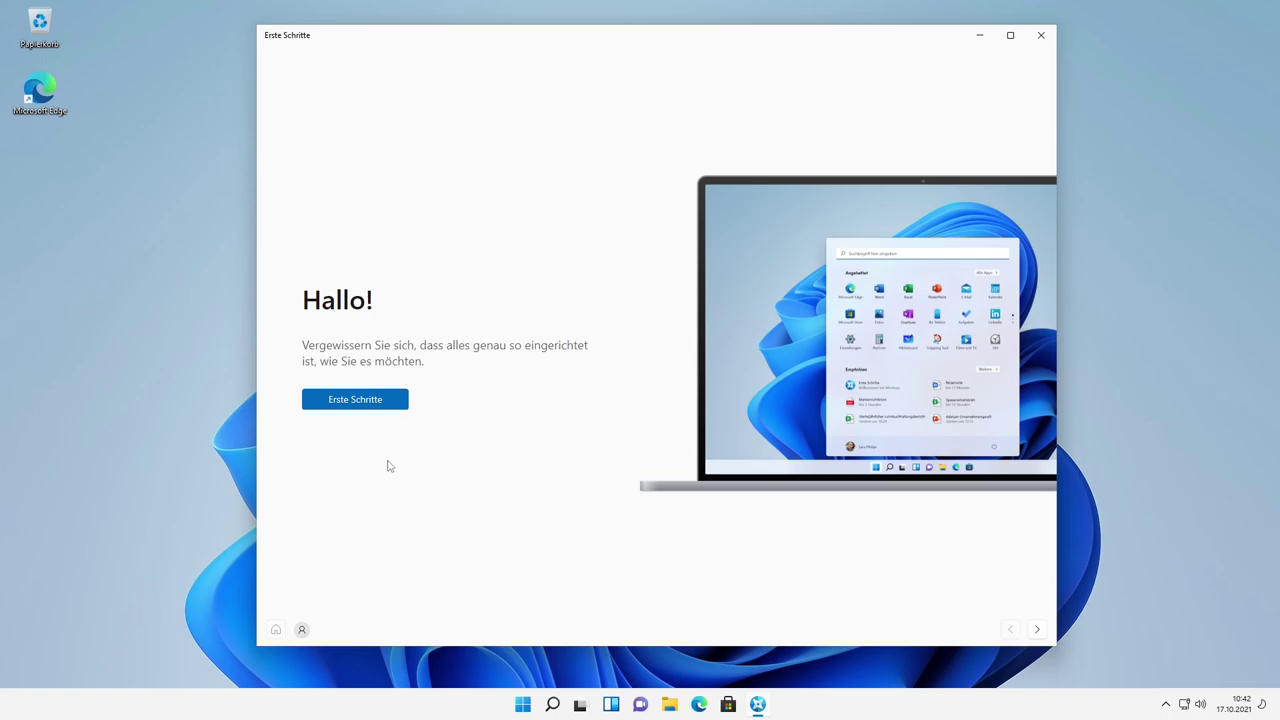
Step: Begin the tour, reach the files page, and dismiss the OneDrive setup
left_click(362, 400)
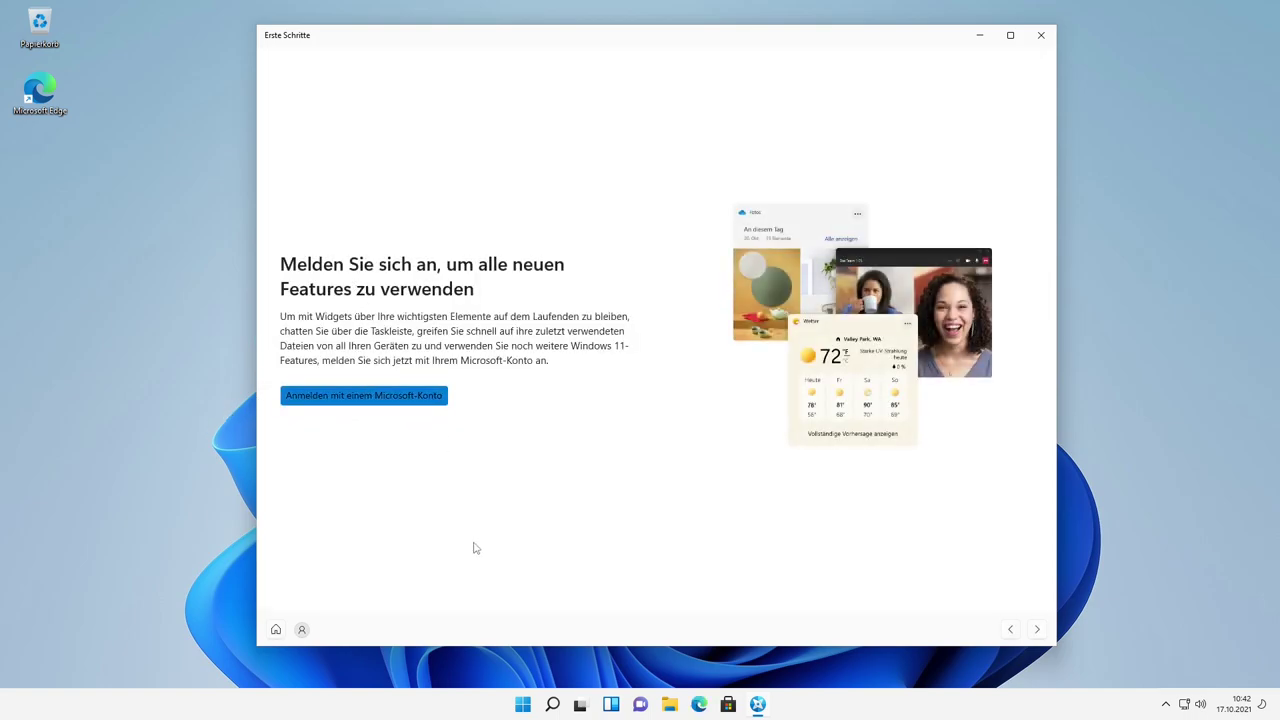
left_click(1037, 630)
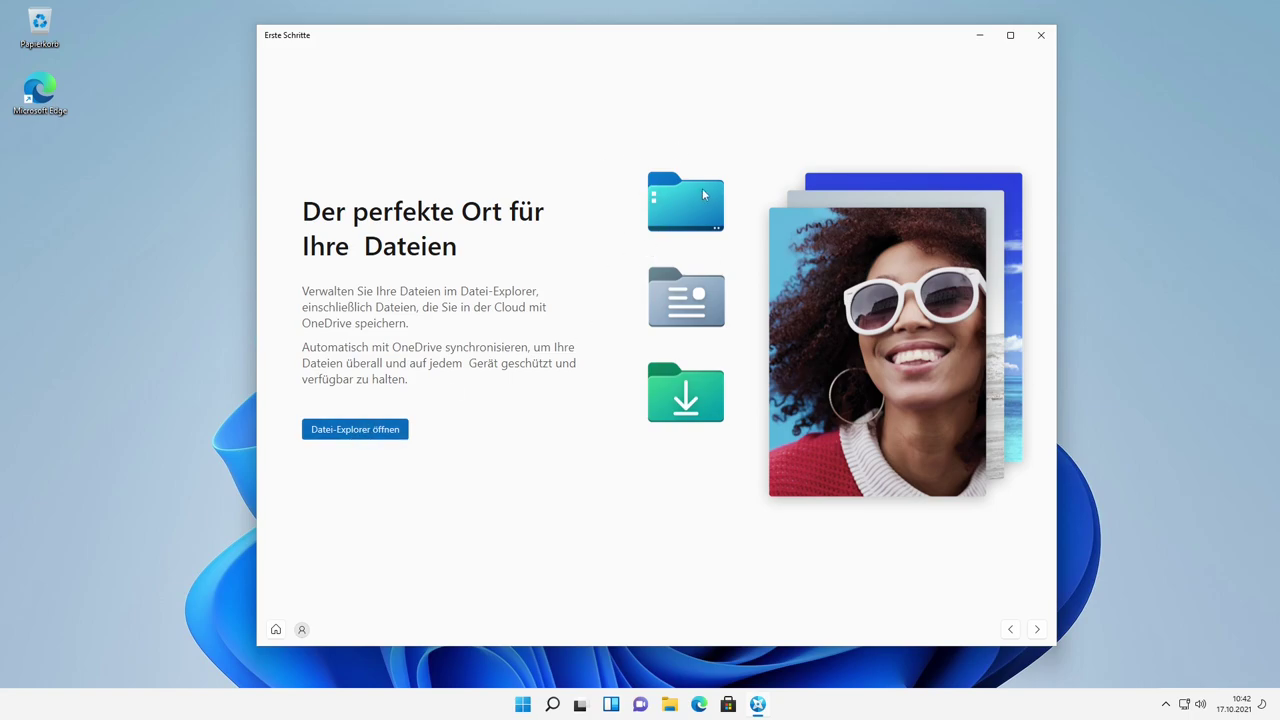
left_click(352, 429)
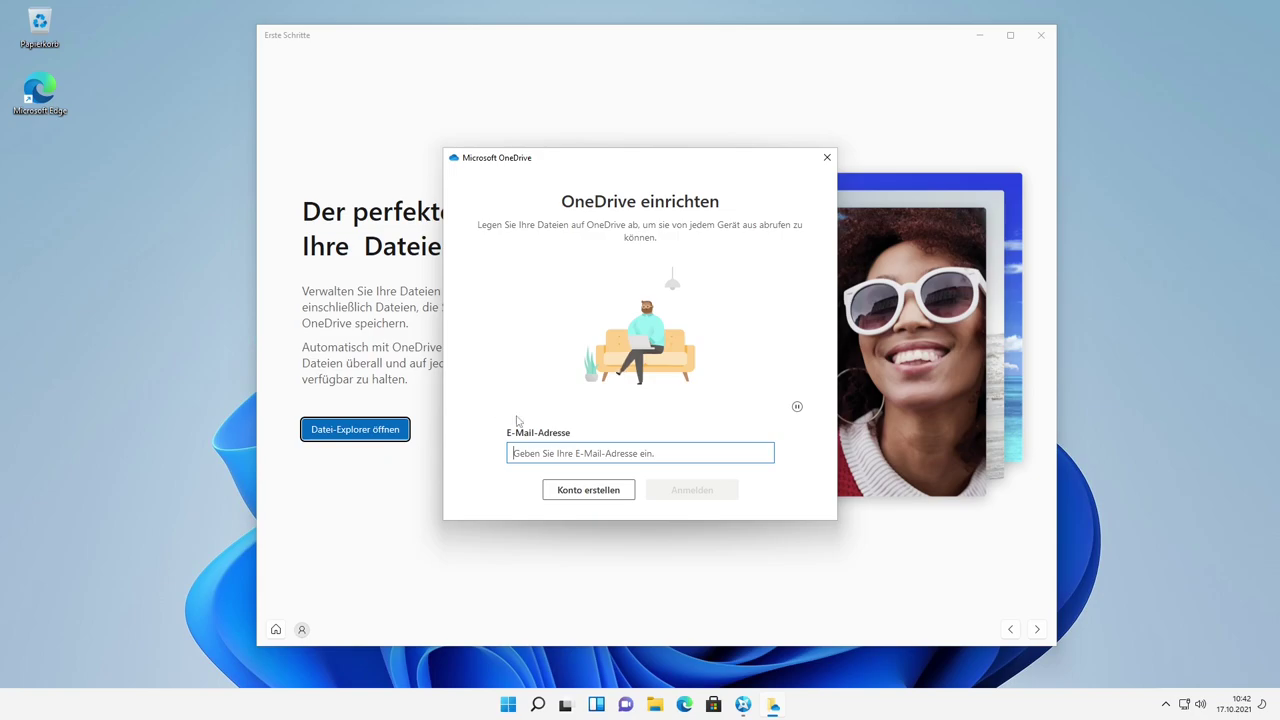
left_click(827, 157)
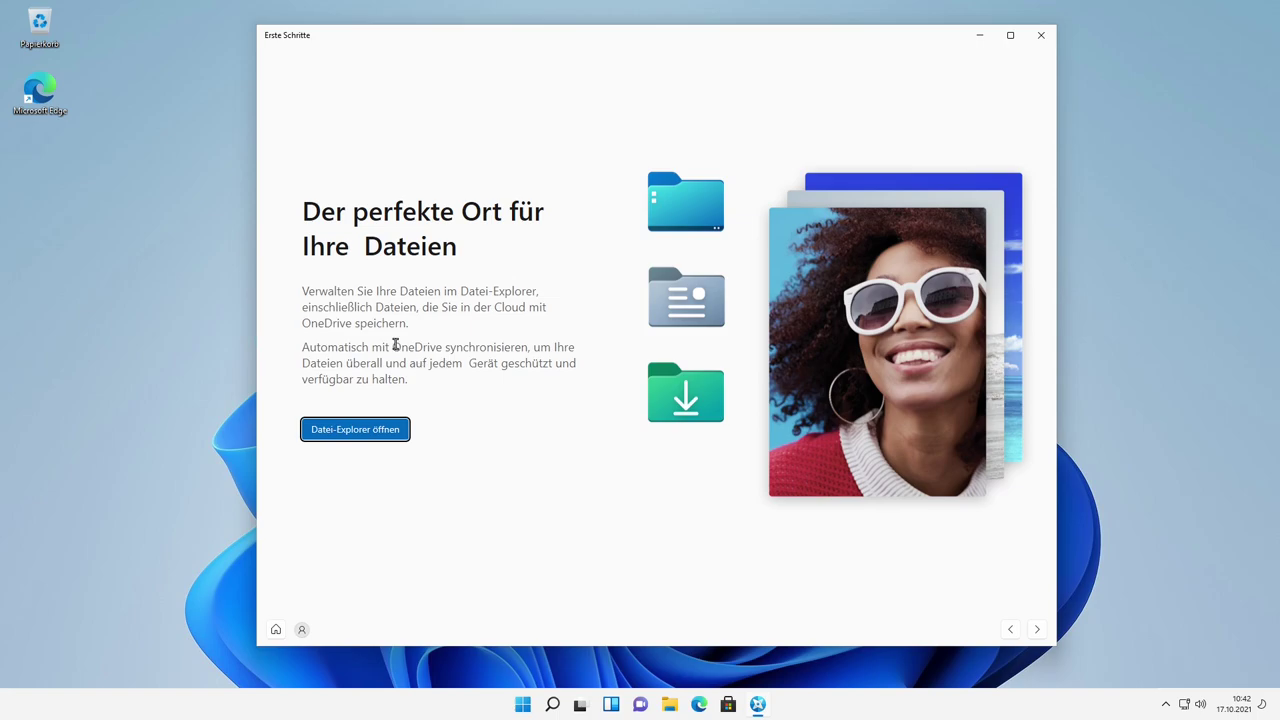
Step: Advance to the suggested apps page and scroll through the Store app list
left_click(1037, 631)
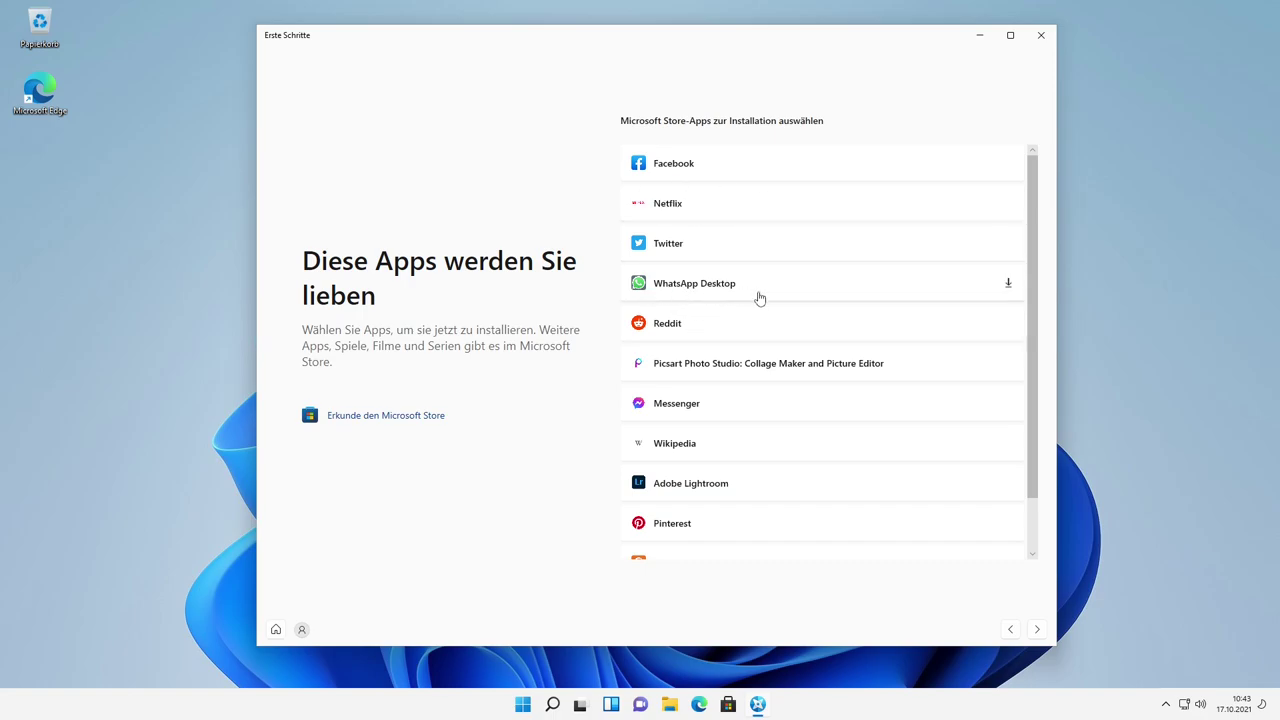
scroll(760, 303, "down", 1)
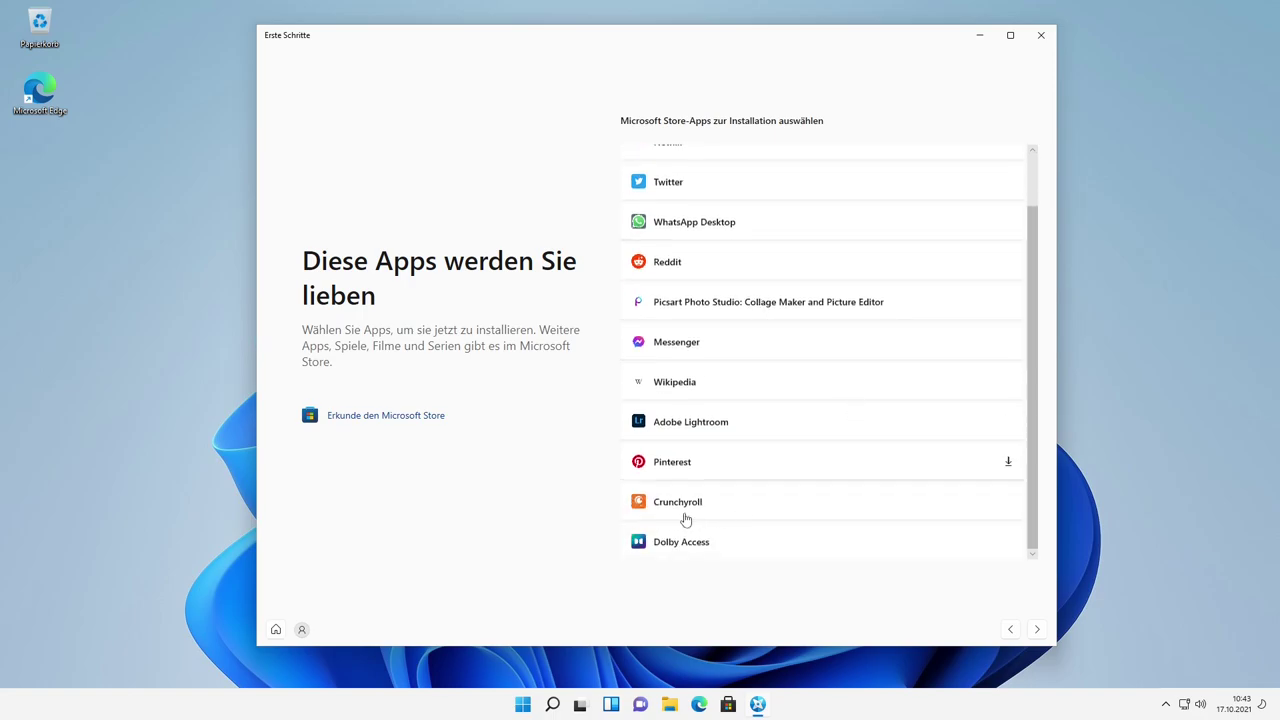
scroll(771, 351, "up", 1)
scroll(774, 343, "down", 1)
scroll(754, 257, "up", 1)
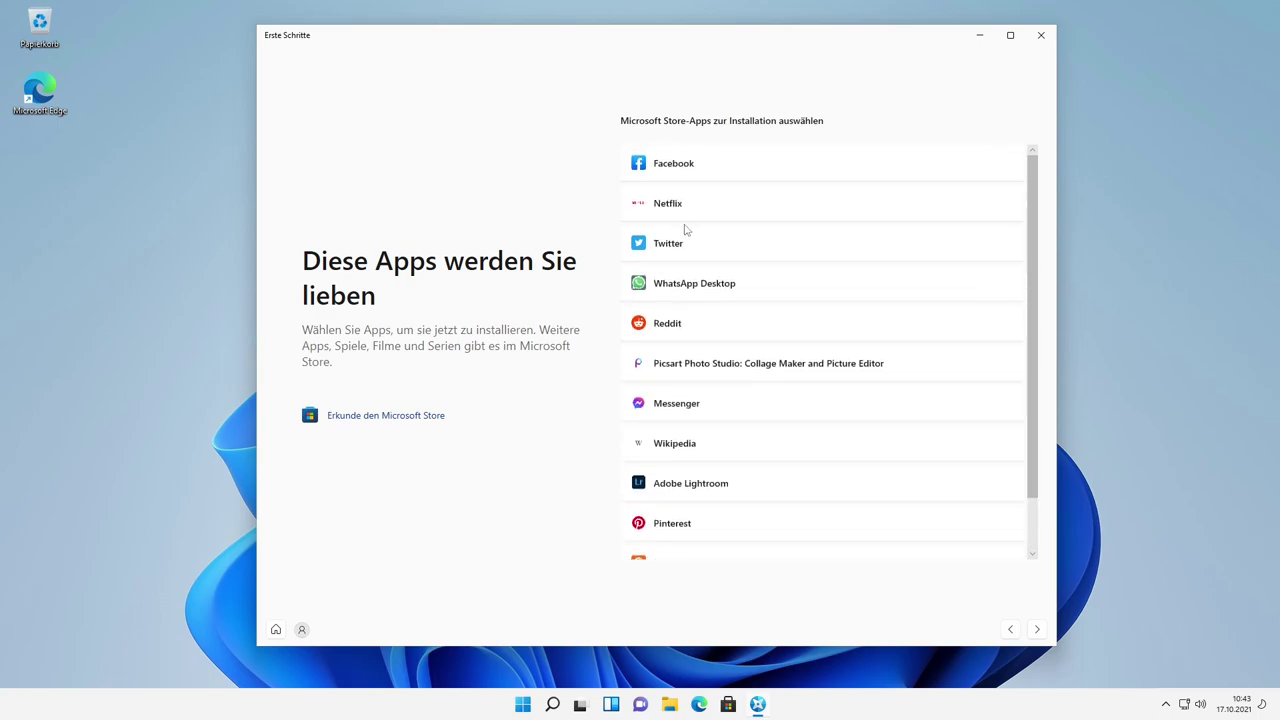
Step: Page past the Start and focus pages to reach the Microsoft Edge page
left_click(1037, 629)
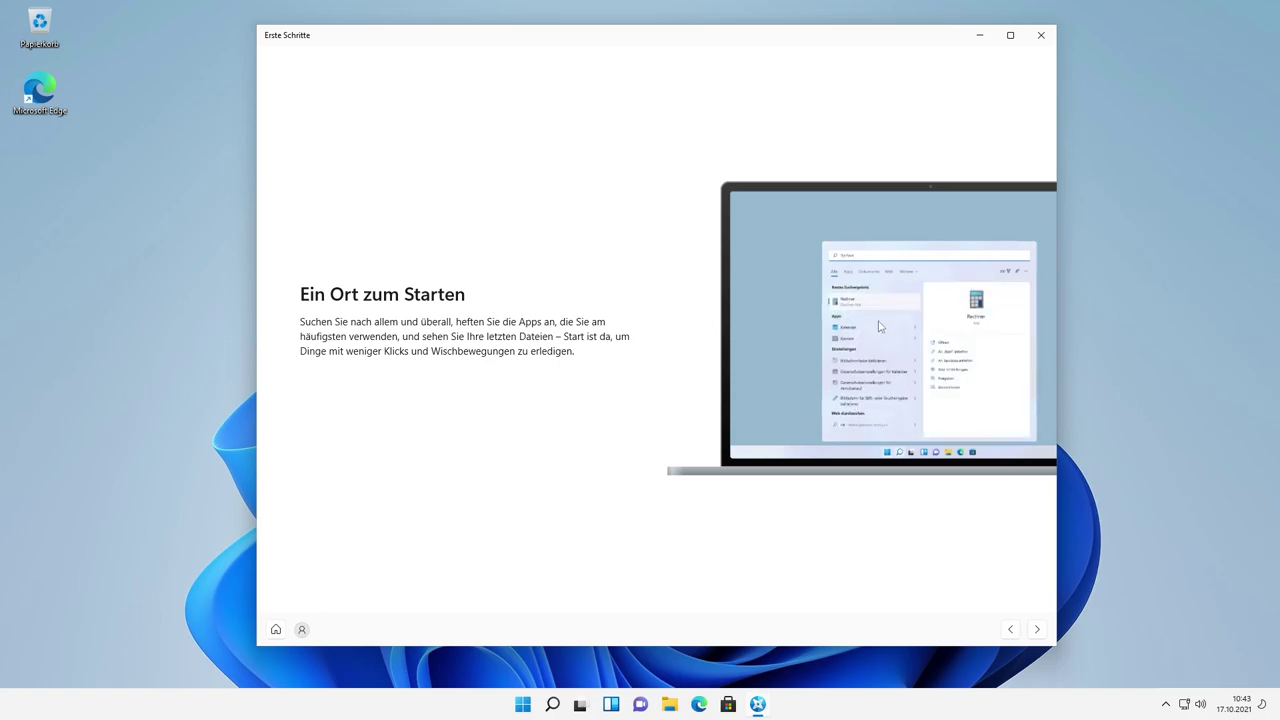
left_click(1037, 630)
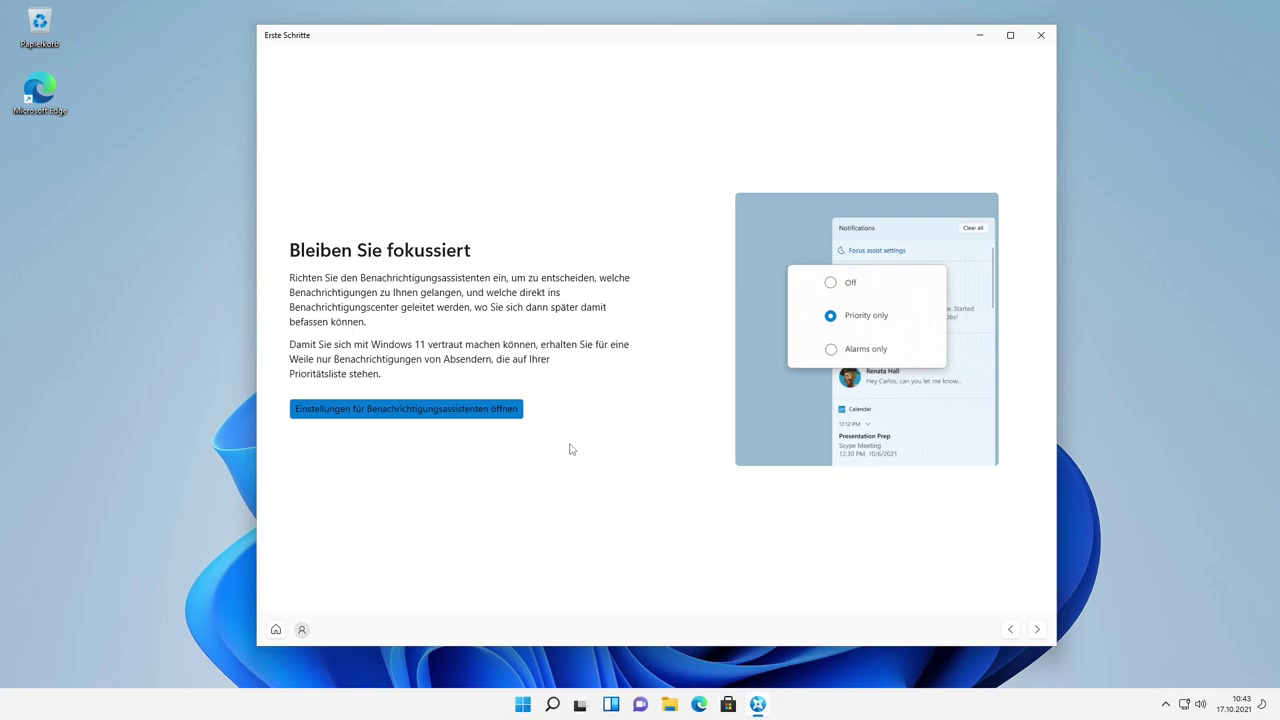
left_click(1036, 630)
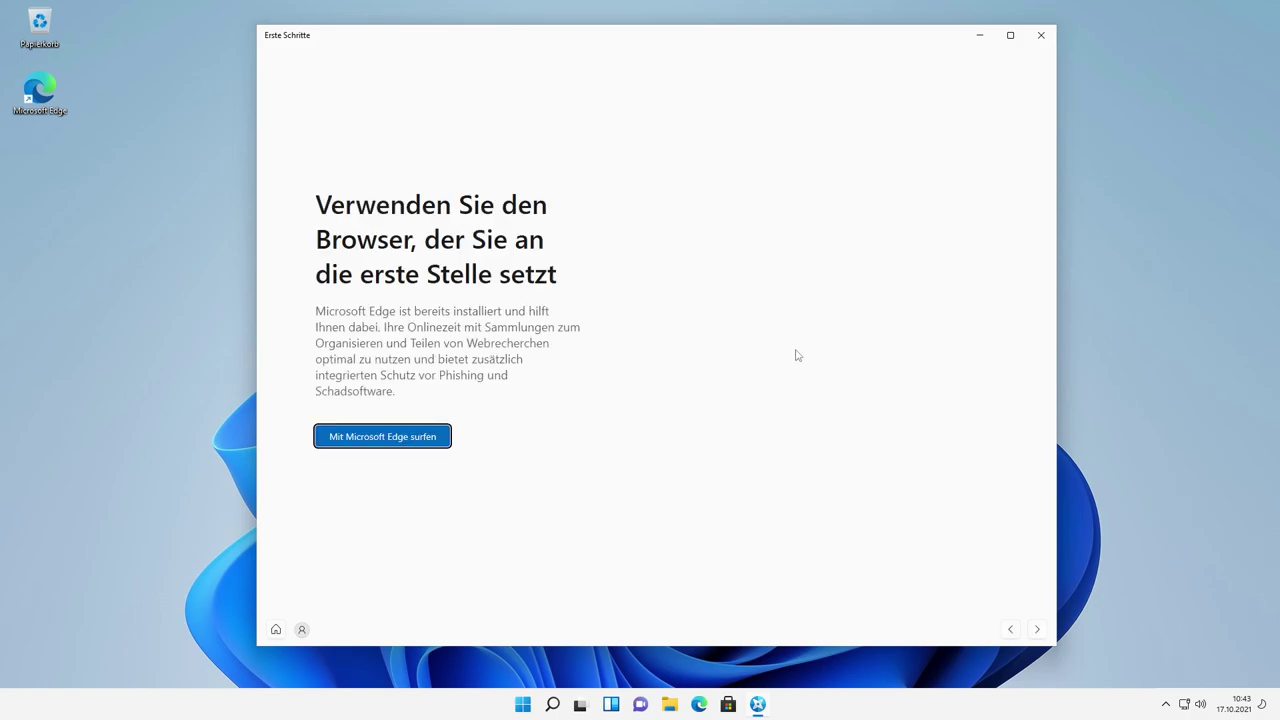
Step: Advance Erste Schritte to the widgets page, 'Halten Sie alles in Reichweite mit Widgets'
left_click(1038, 630)
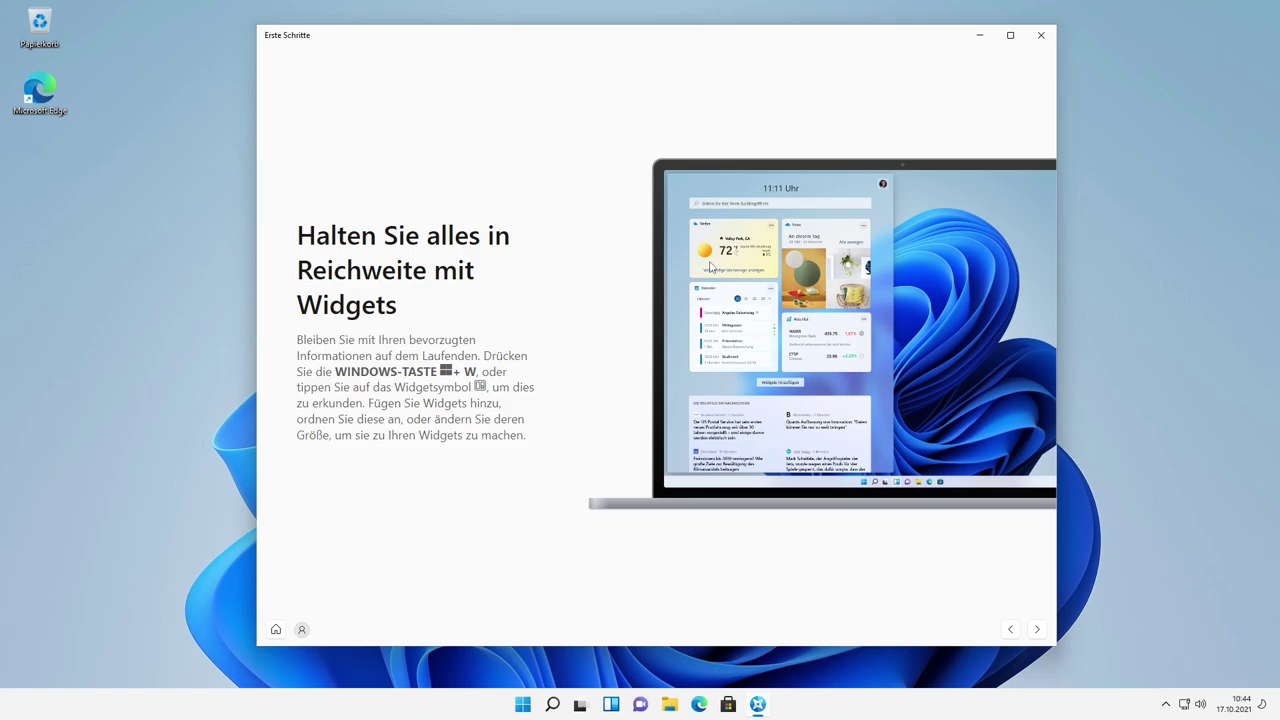
Step: Open the widgets board with Win+W twice, shifting the Erste Schritte window aside and back
key("super+w")
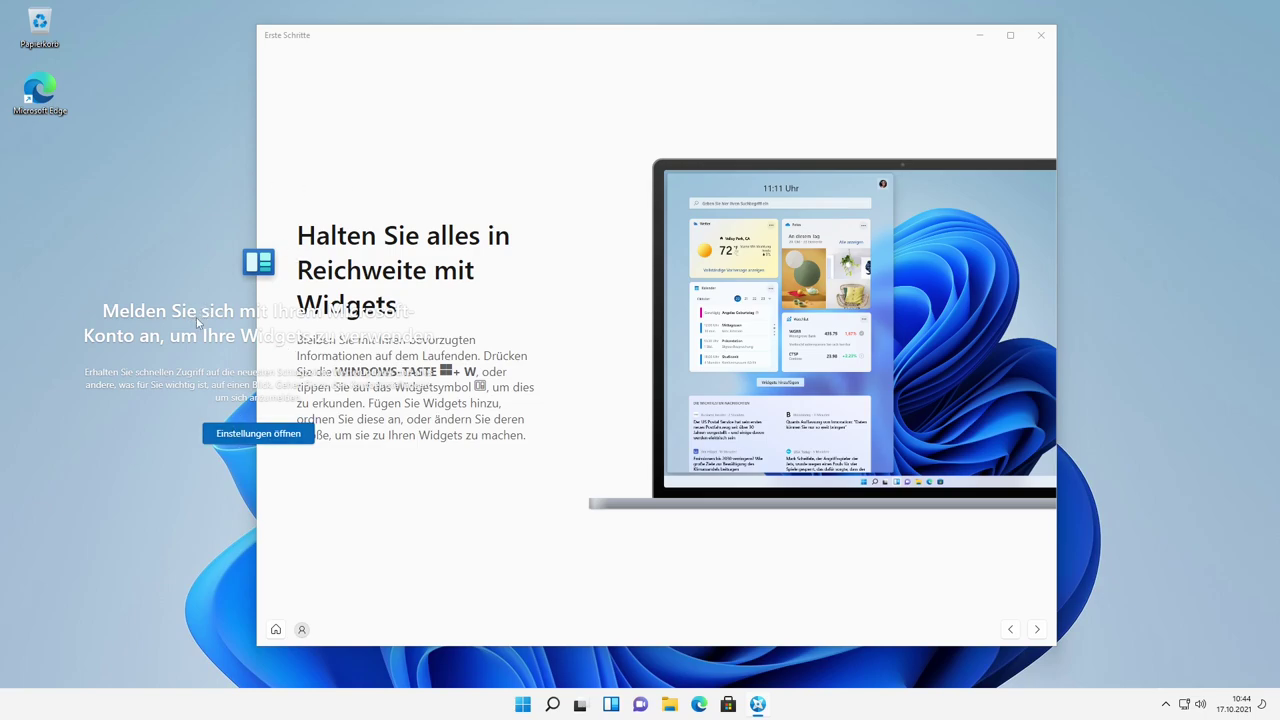
left_click_drag(605, 44, 931, 53)
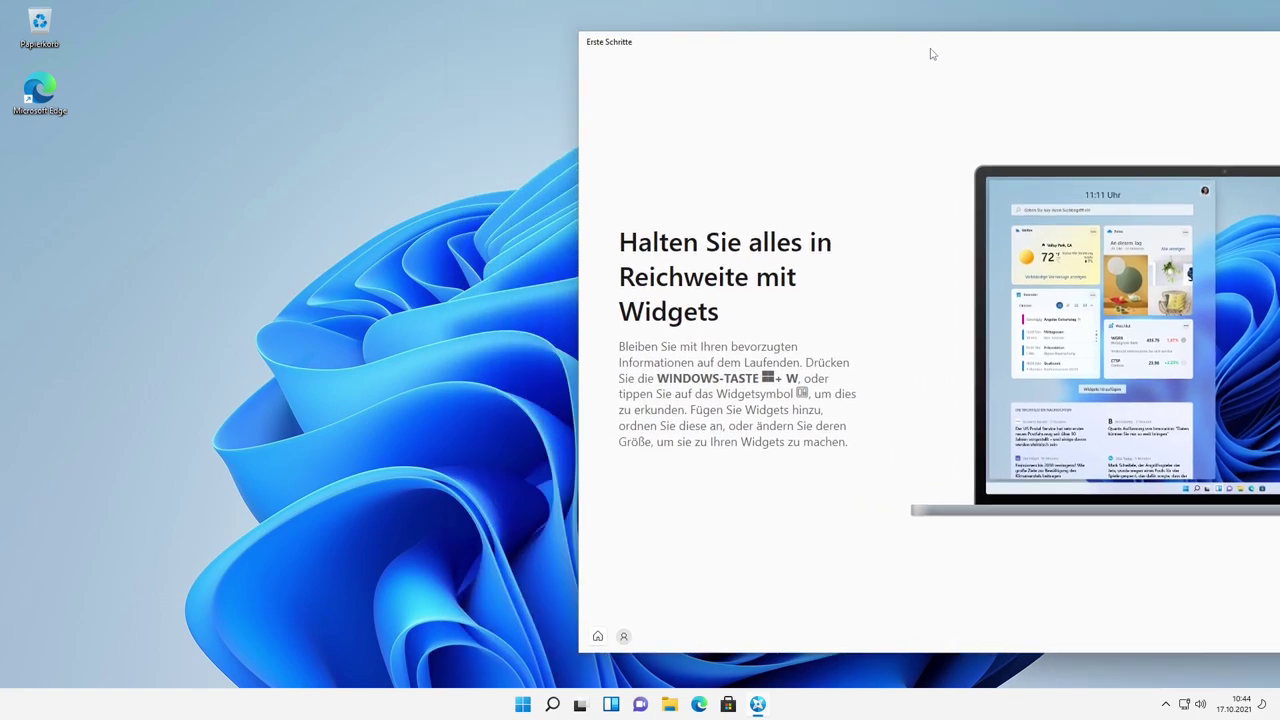
key("super+w")
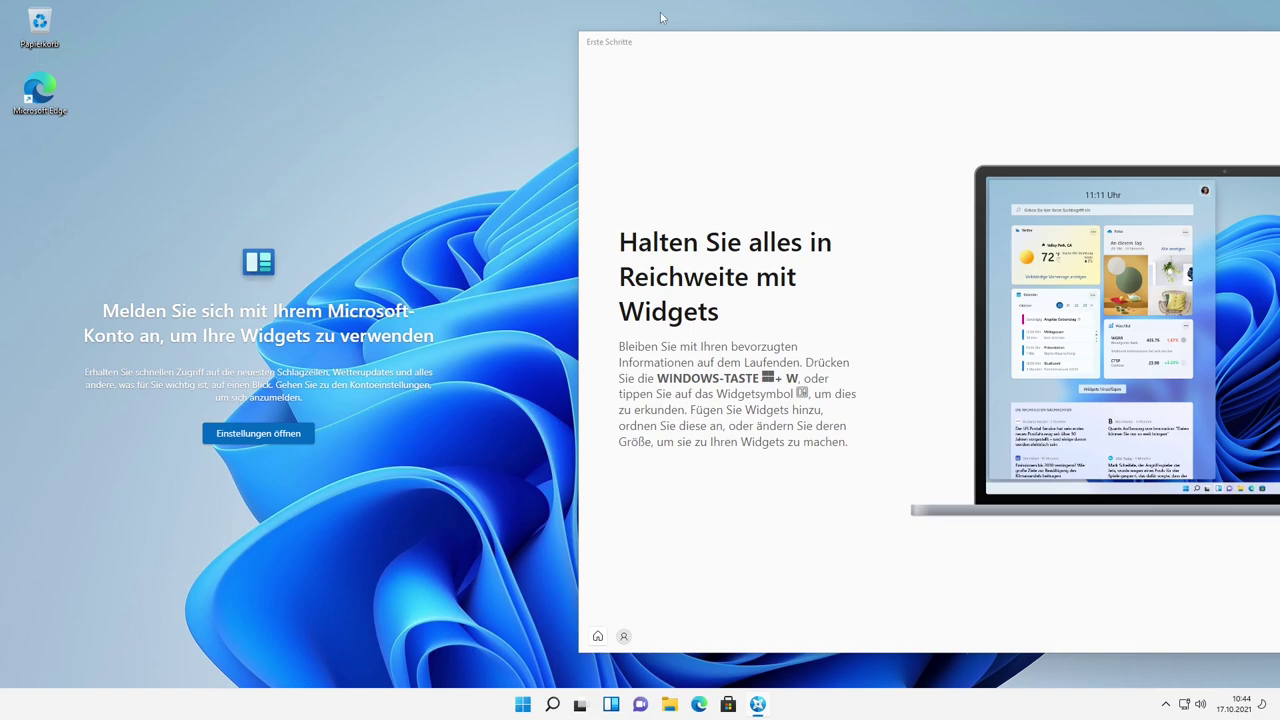
left_click_drag(680, 40, 284, 38)
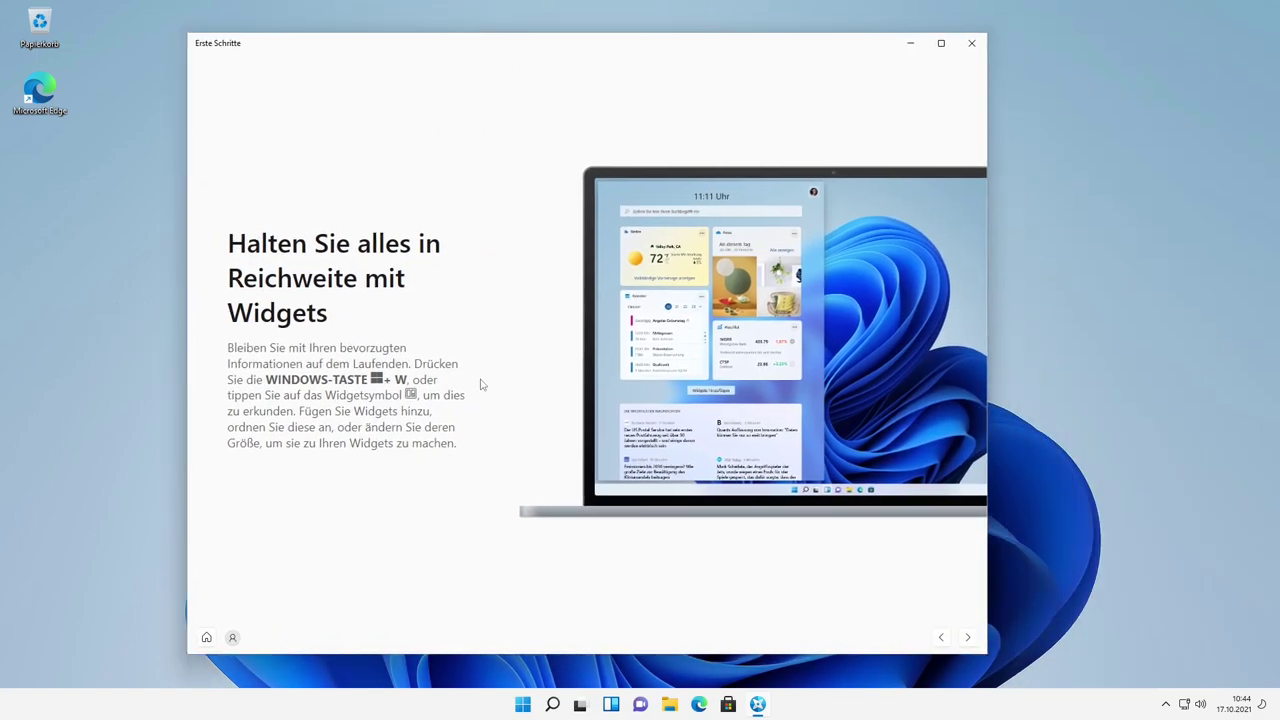
Step: Advance the tour to 'Mit jedem verbinden, jederzeit' and bring up the Teams chat introduction
left_click(968, 637)
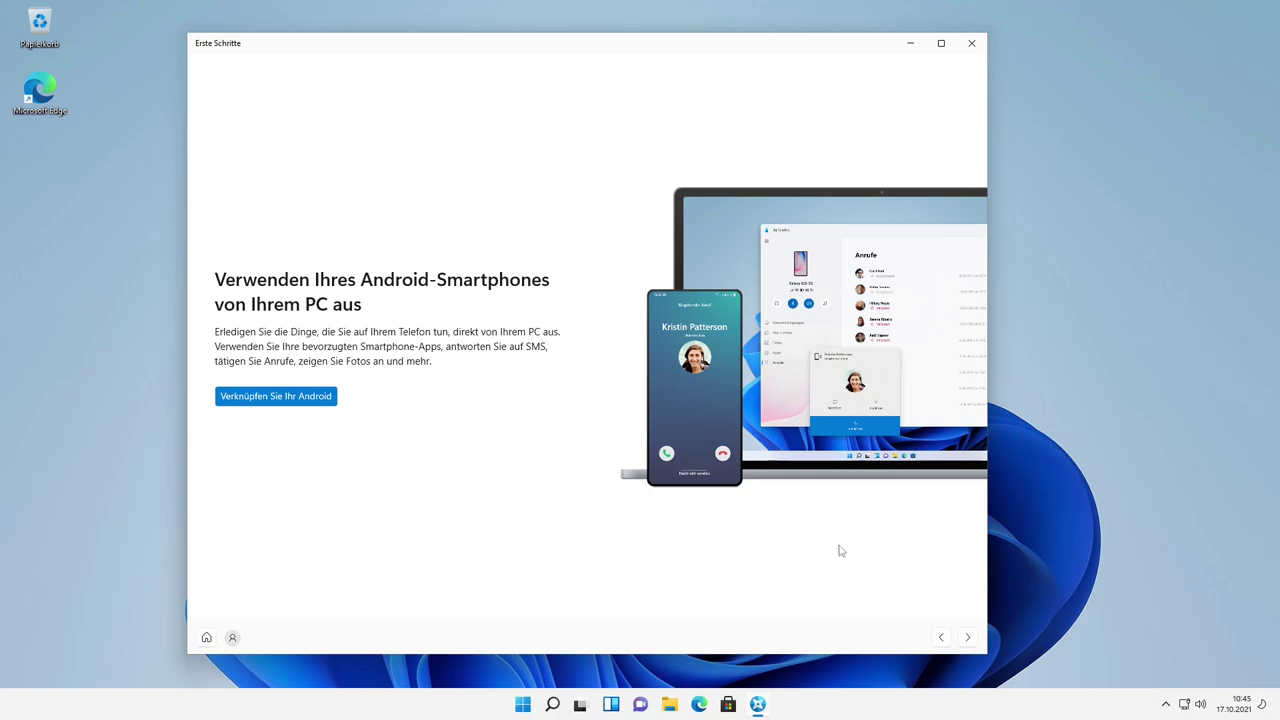
left_click(969, 638)
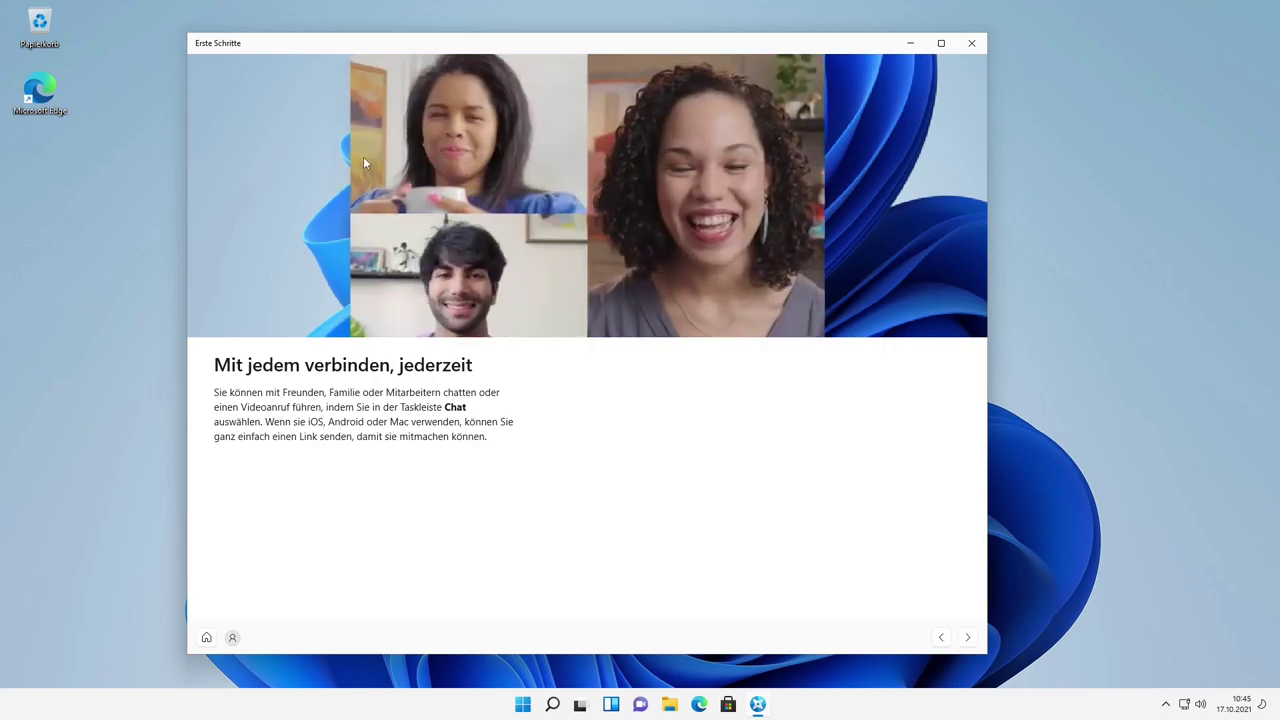
left_click(522, 704)
left_click(645, 706)
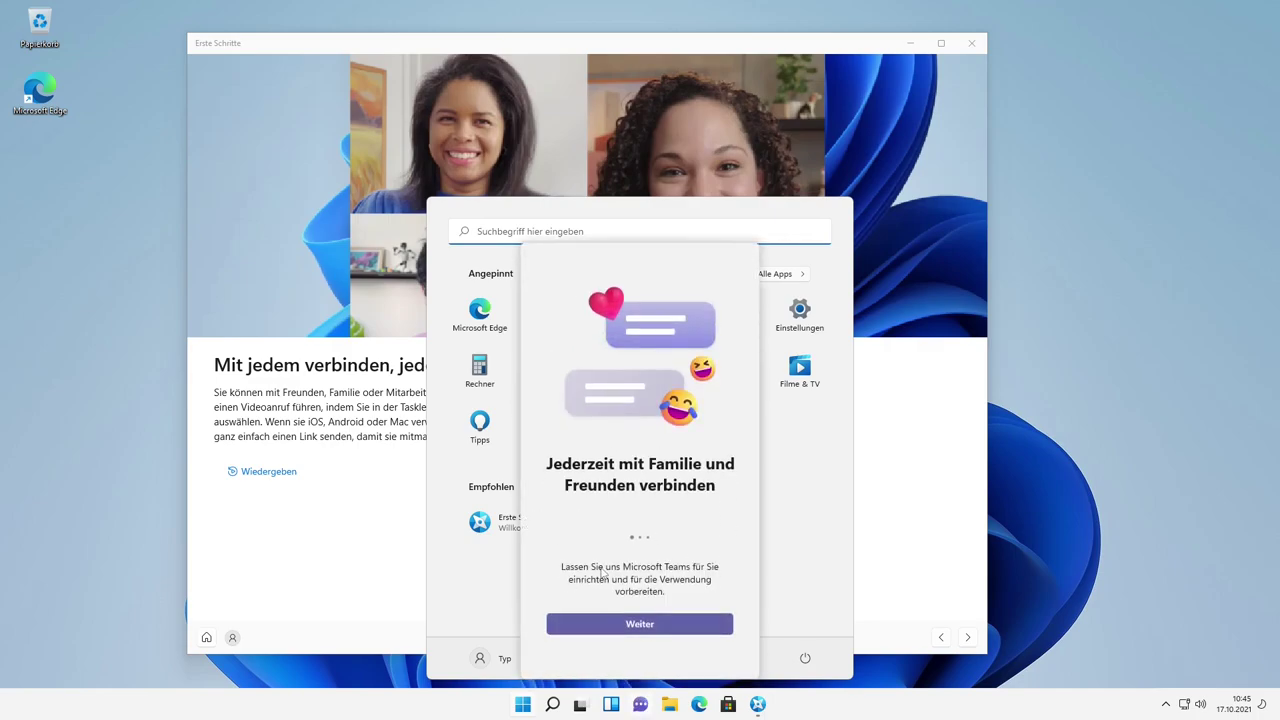
Step: Dismiss the Teams chat flyout and advance to 'Schützen Sie diejenigen, die Sie lieben'
left_click(522, 704)
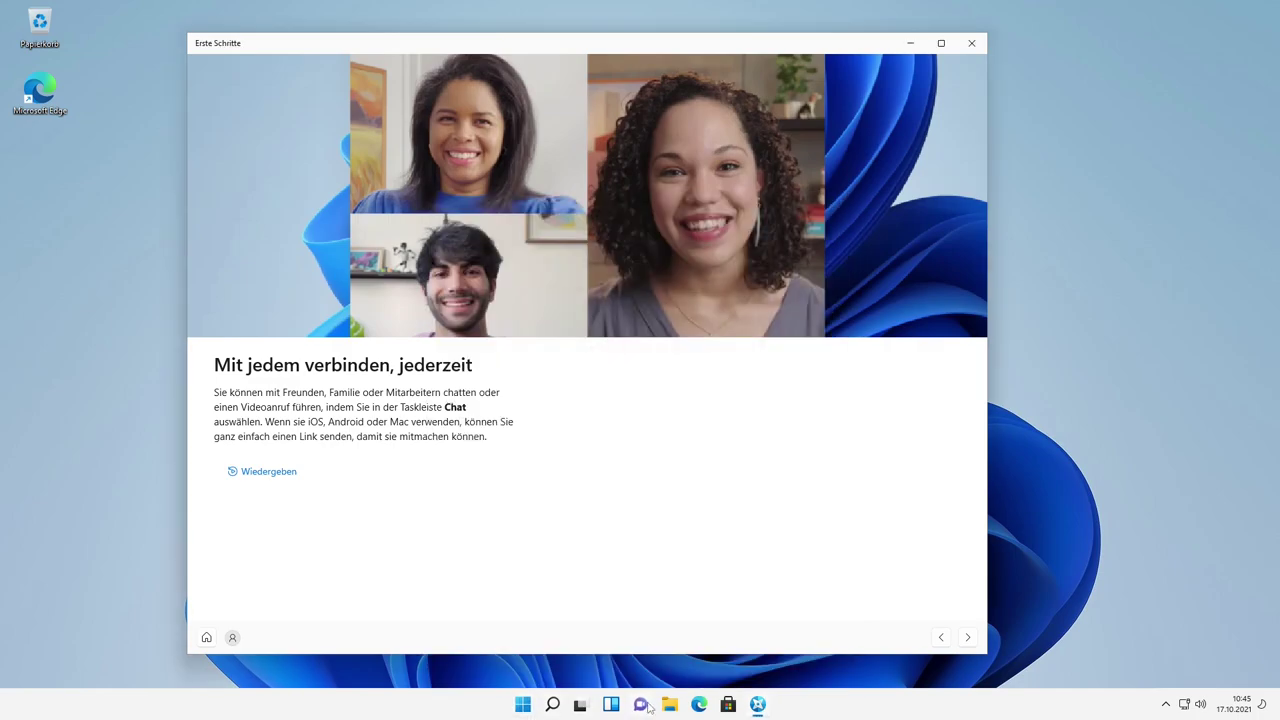
left_click(640, 704)
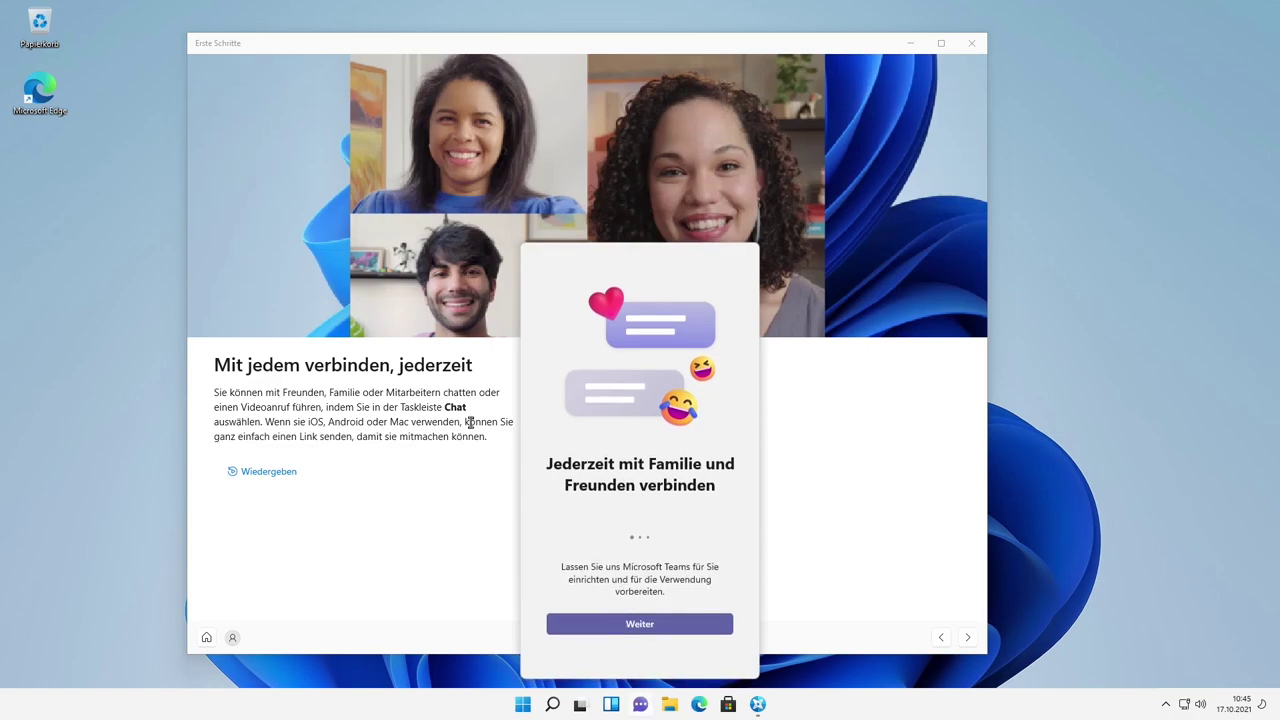
left_click(398, 438)
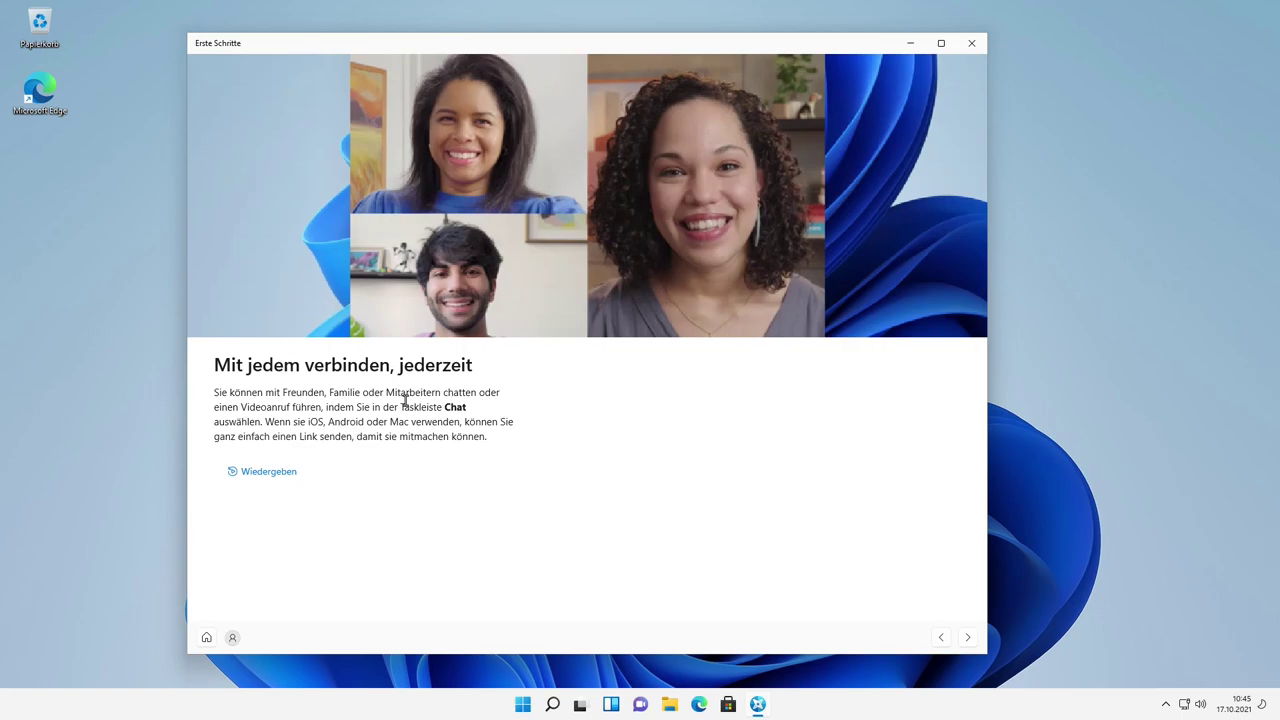
left_click(967, 637)
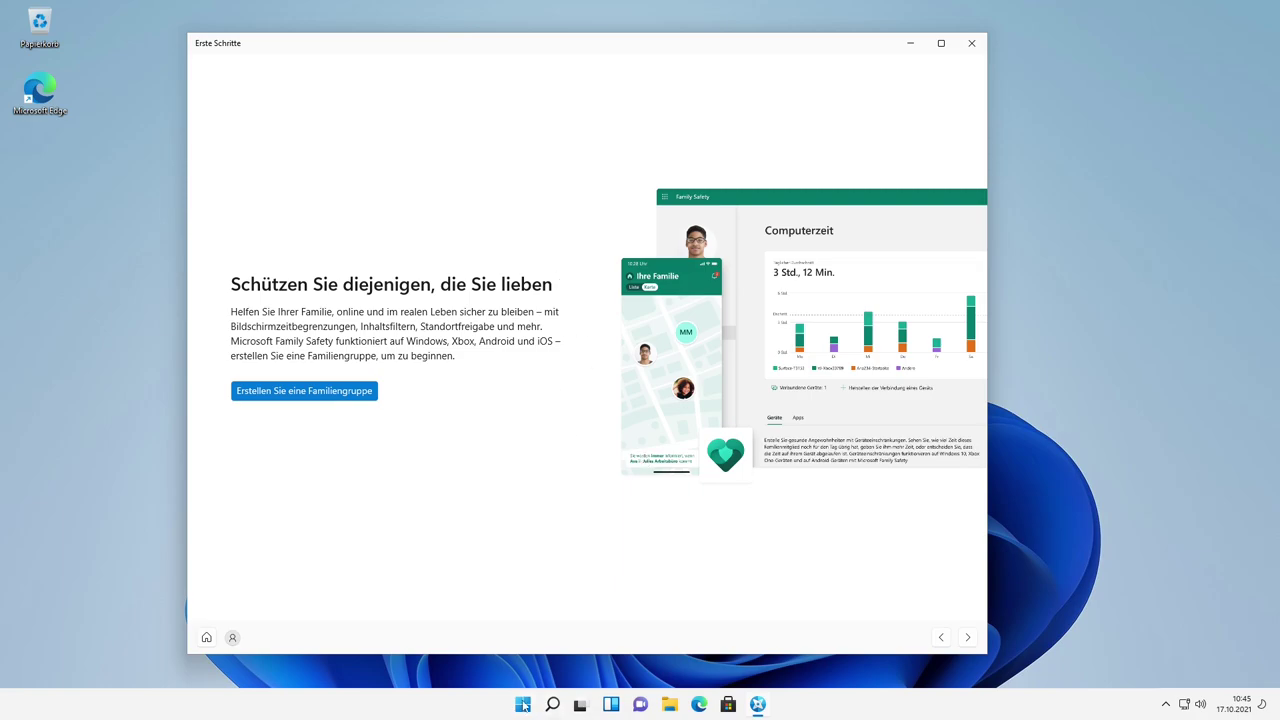
Step: Search Start for 'fami', then advance the tour two pages to the Xbox gaming page
left_click(522, 704)
type("fami")
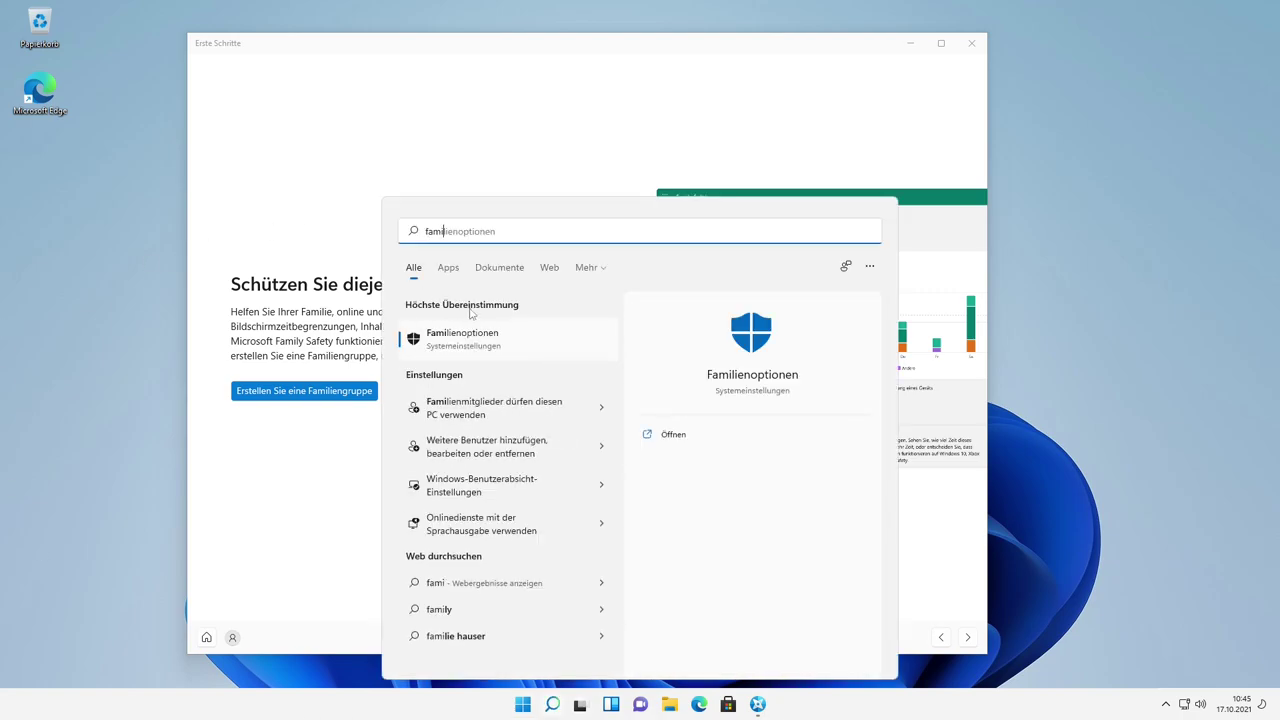
left_click(308, 530)
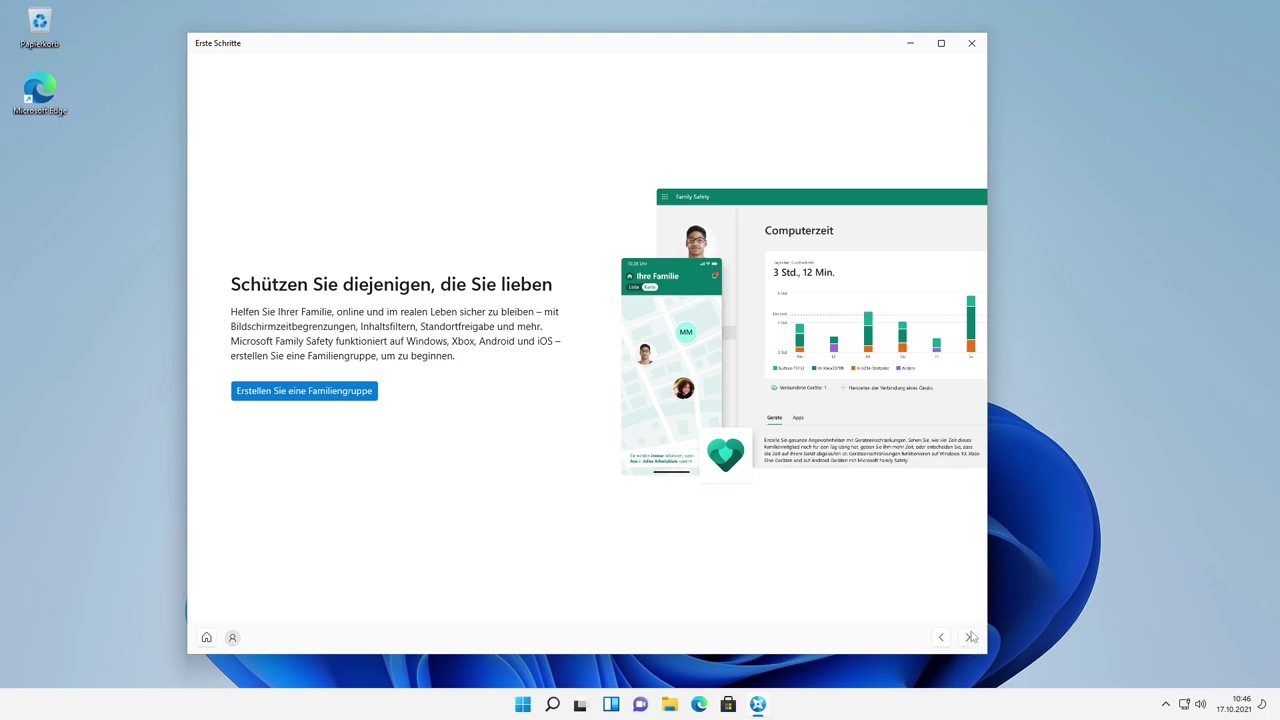
left_click(971, 637)
left_click(968, 638)
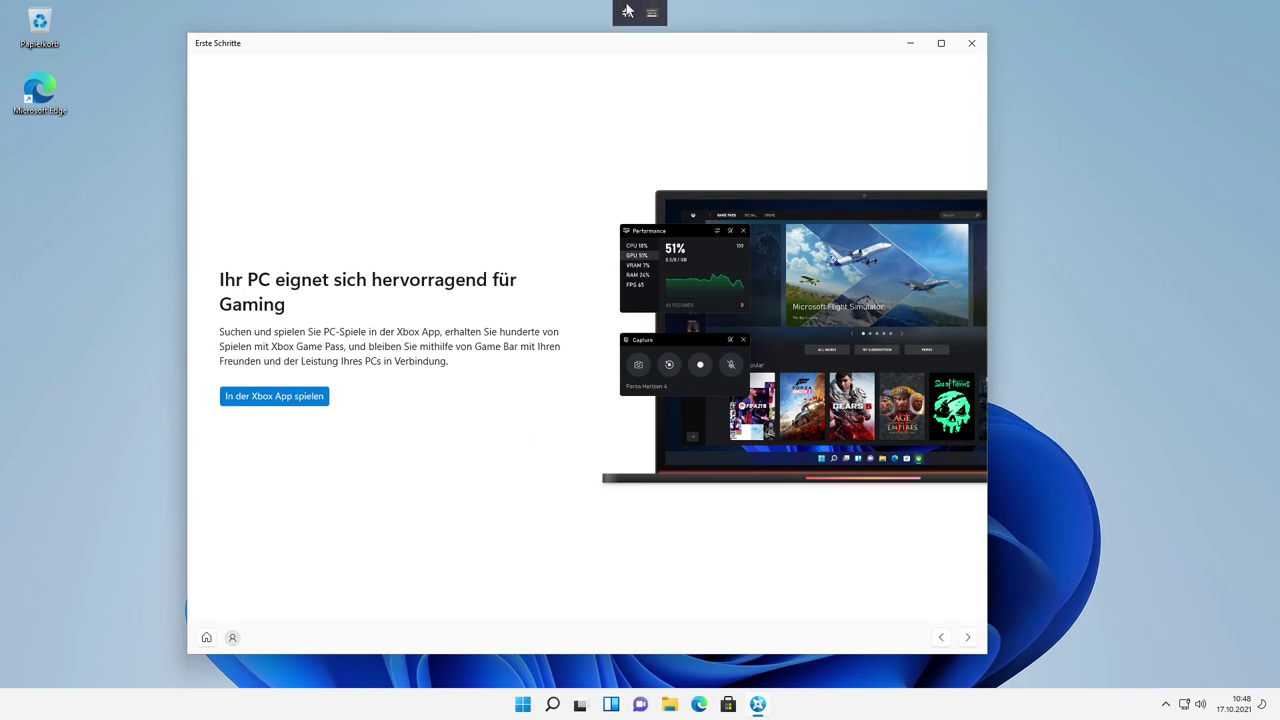
Step: Leave the VM's full screen and open the heise article tab in Firefox
left_click(630, 12)
left_click(28, 12)
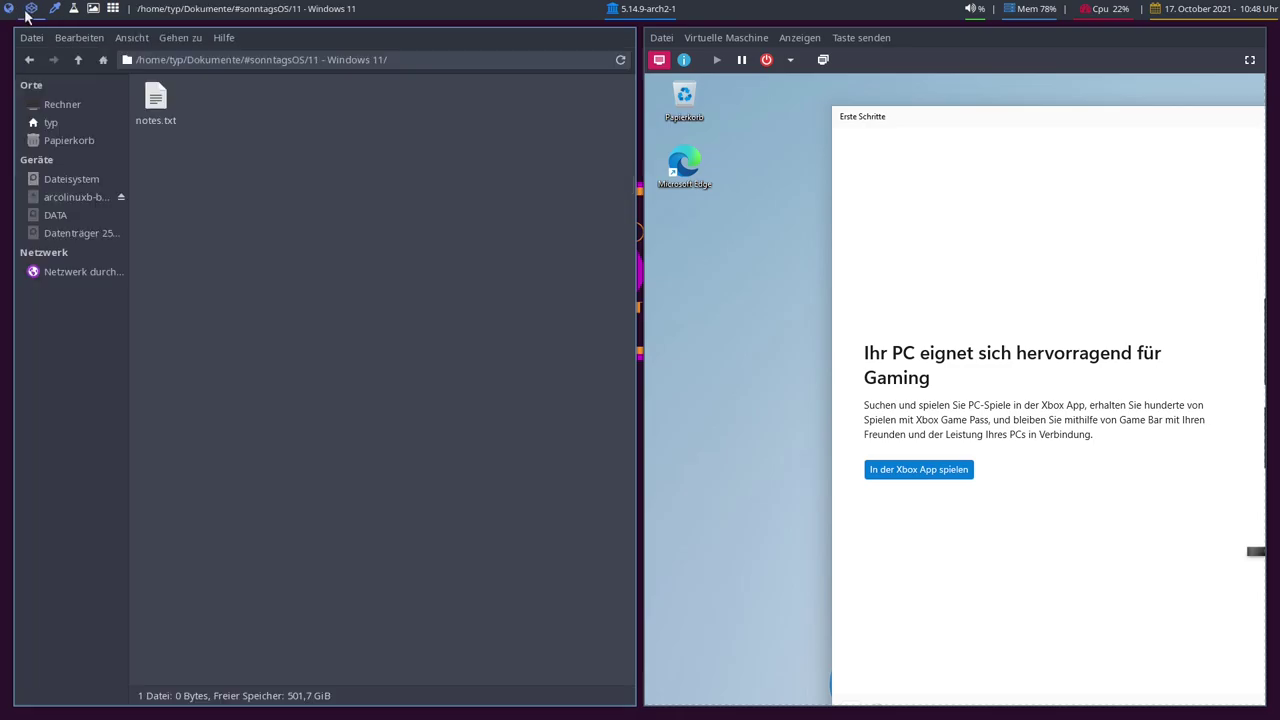
left_click(20, 12)
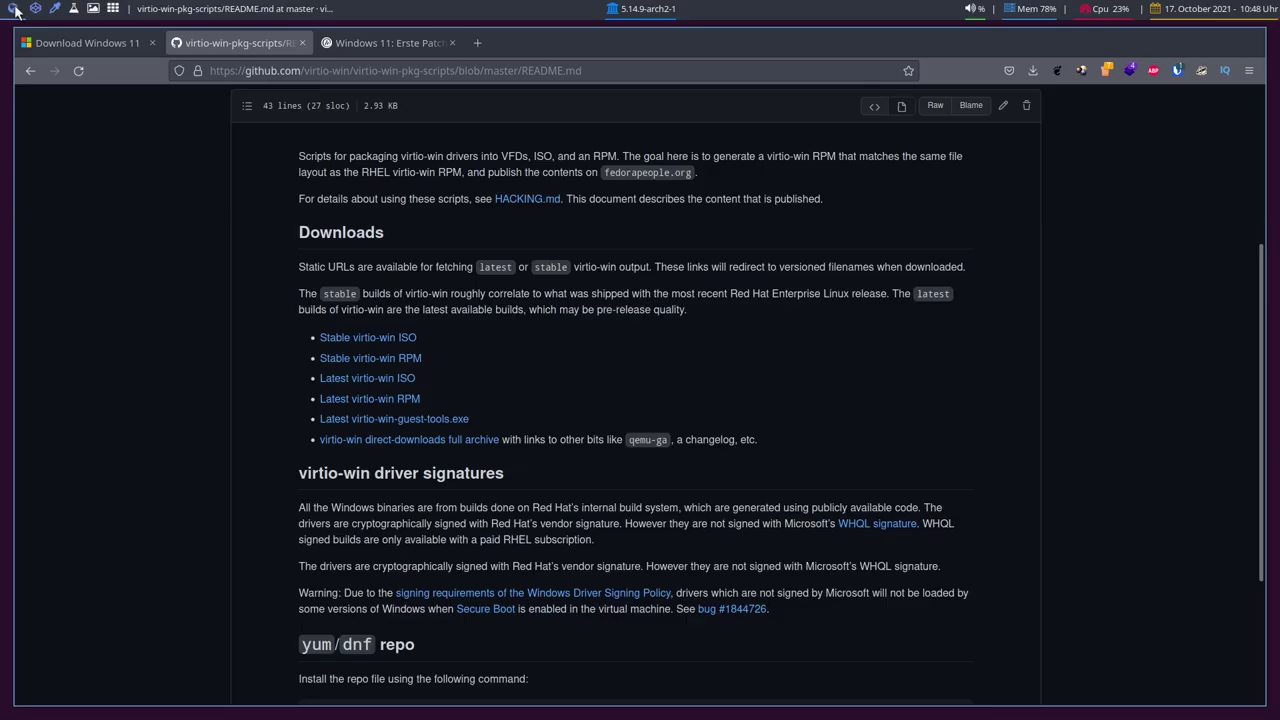
left_click(373, 45)
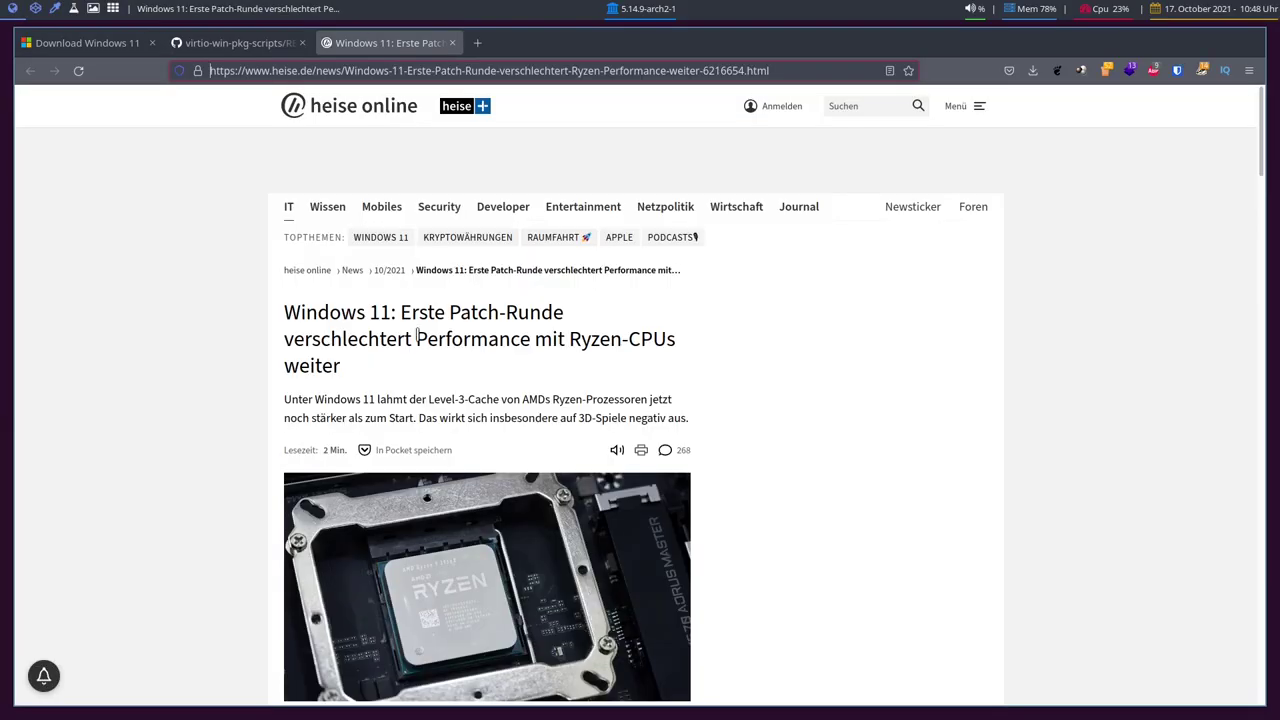
Step: Read through the article on the Windows 11 patch slowing Ryzen CPUs, then return to its top
double_click(582, 343)
left_click(168, 414)
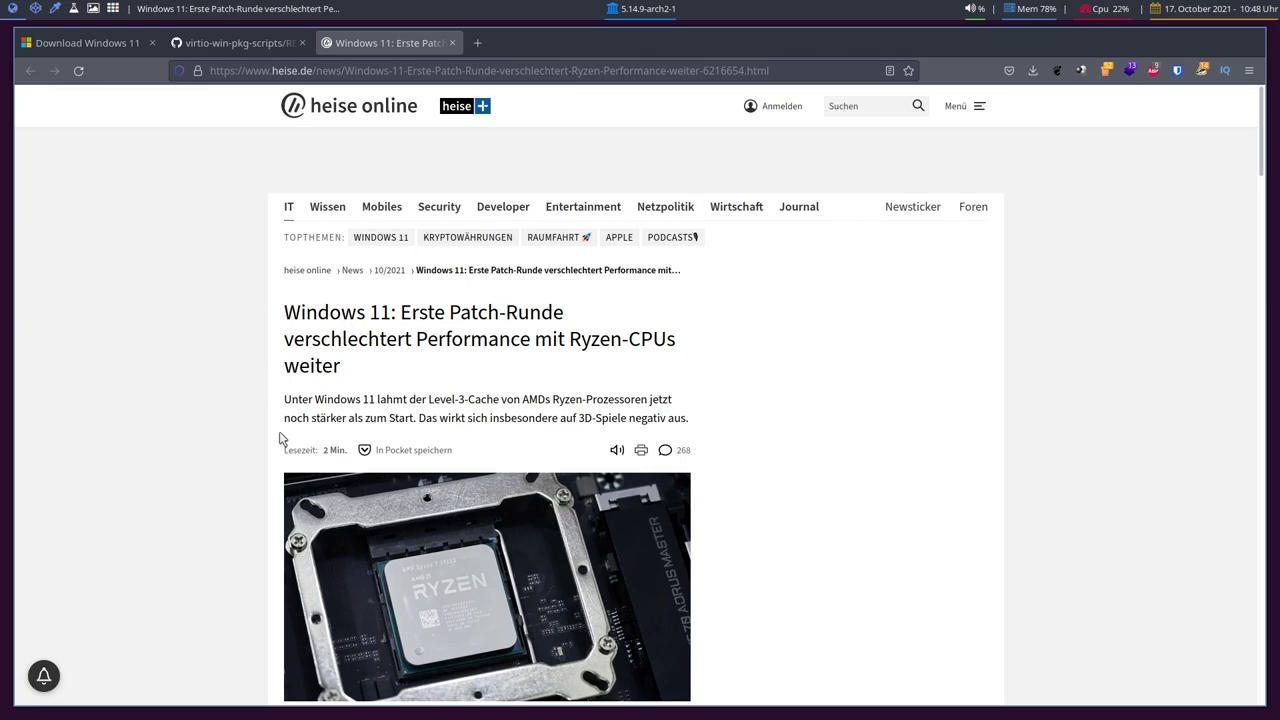
scroll(282, 439, "down", 2)
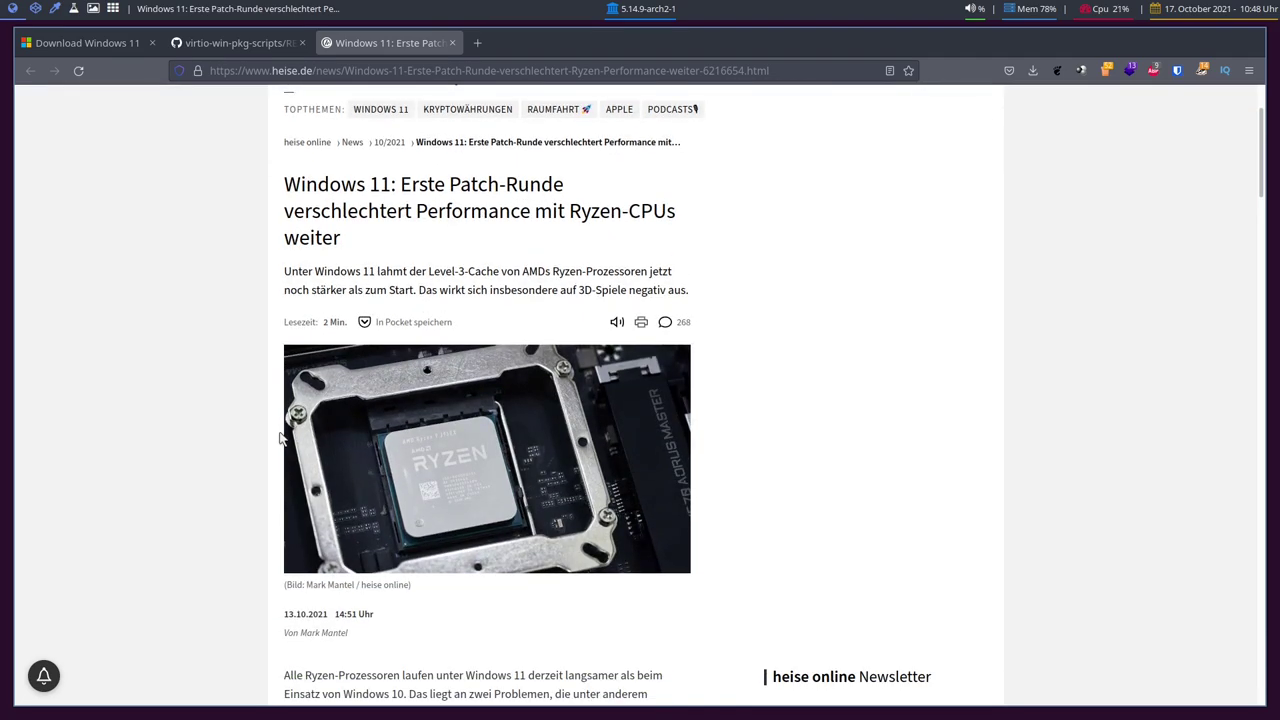
scroll(282, 439, "down", 2)
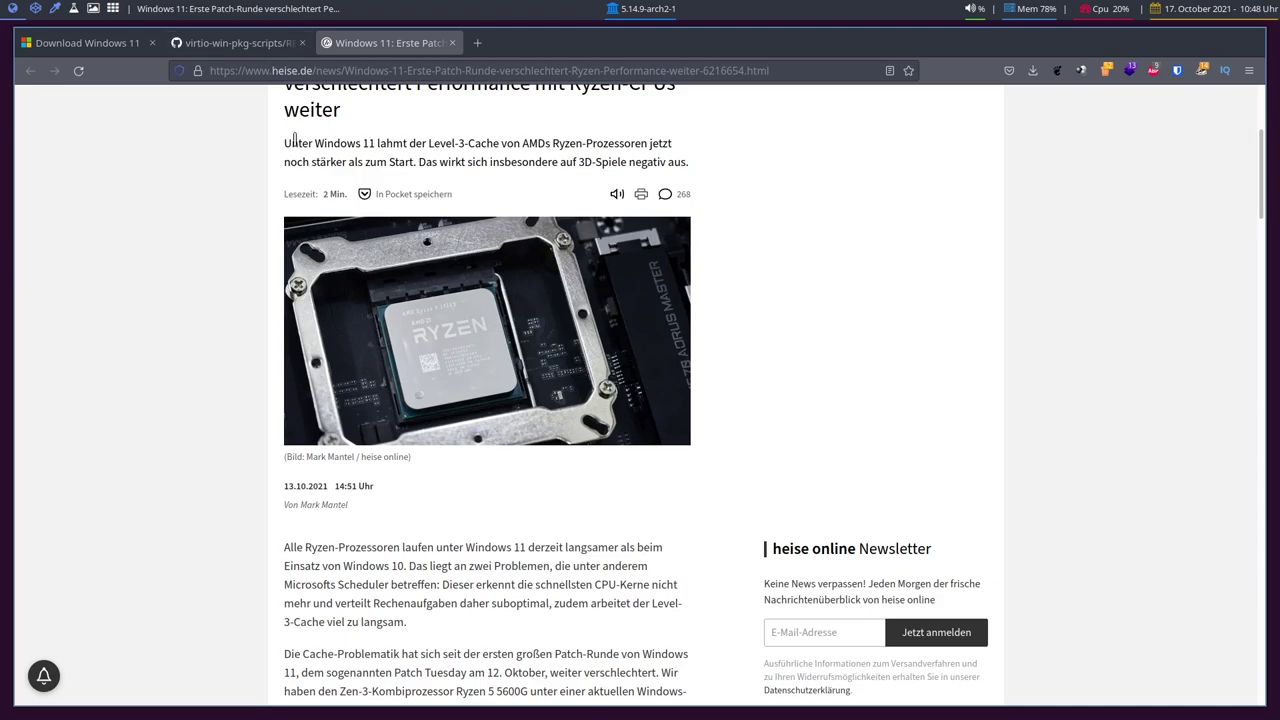
scroll(313, 185, "up", 4)
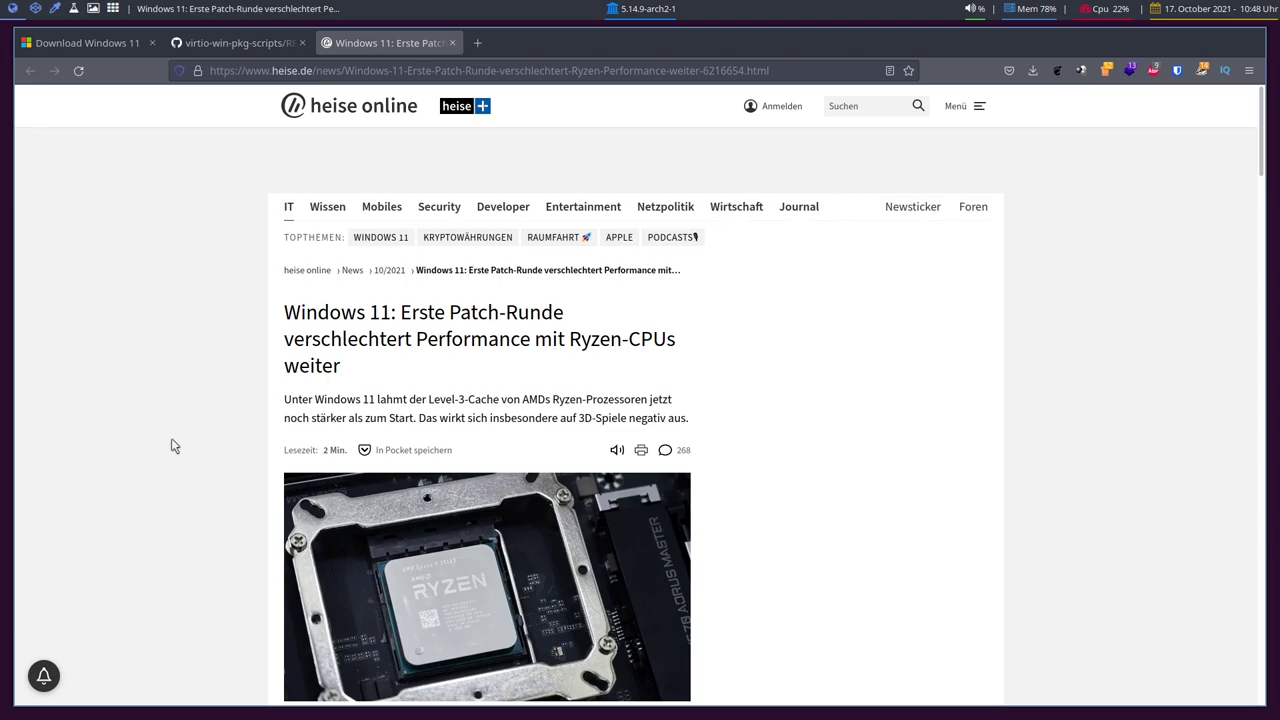
scroll(171, 440, "down", 5)
scroll(171, 446, "down", 20)
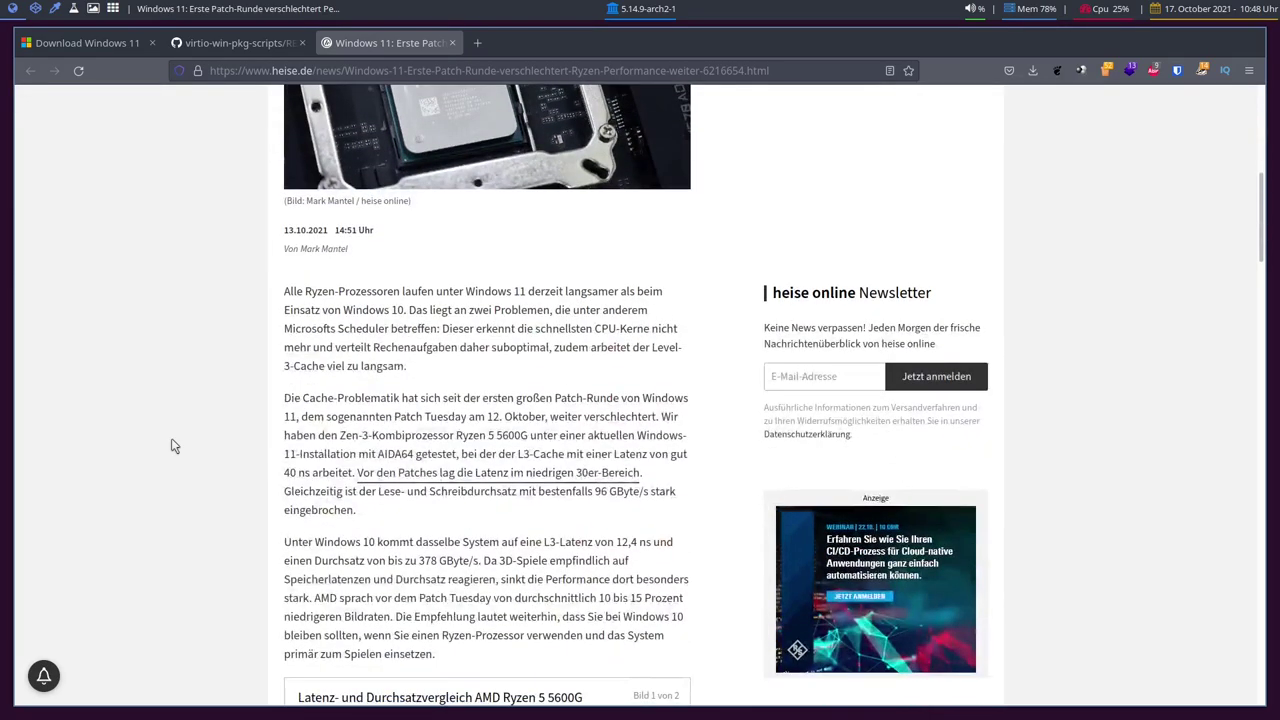
scroll(171, 446, "down", 5)
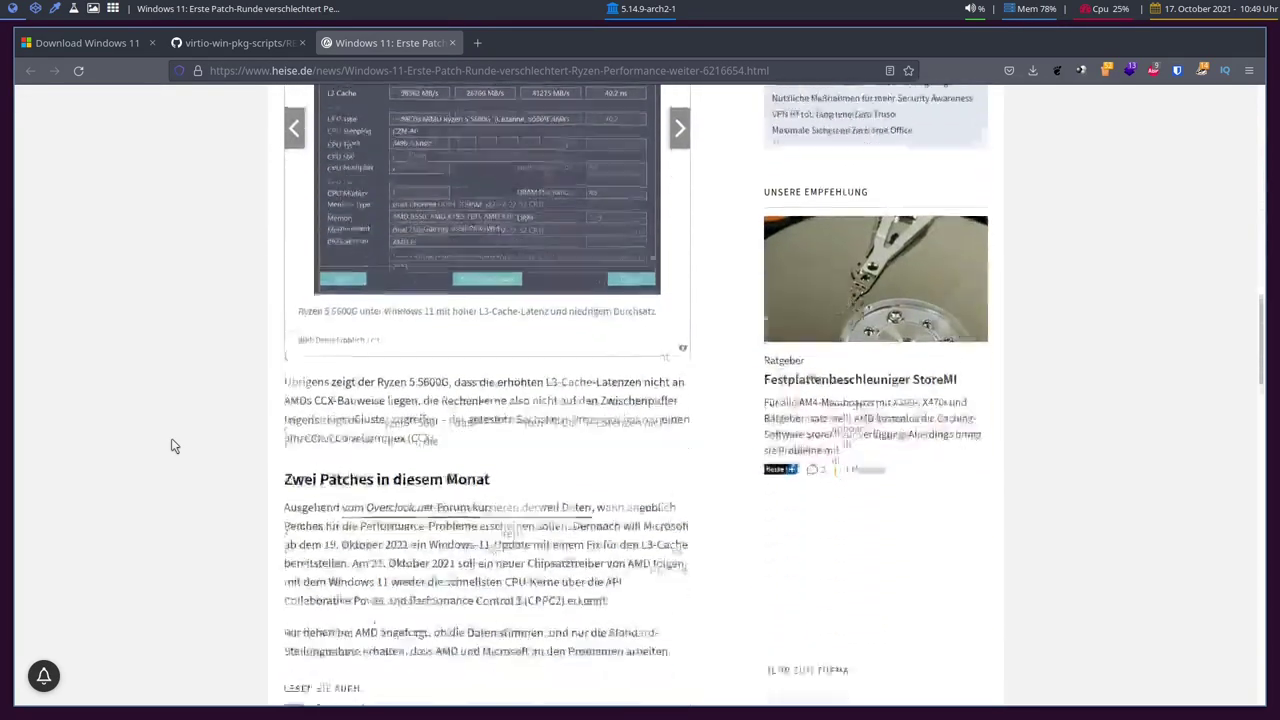
key("Home")
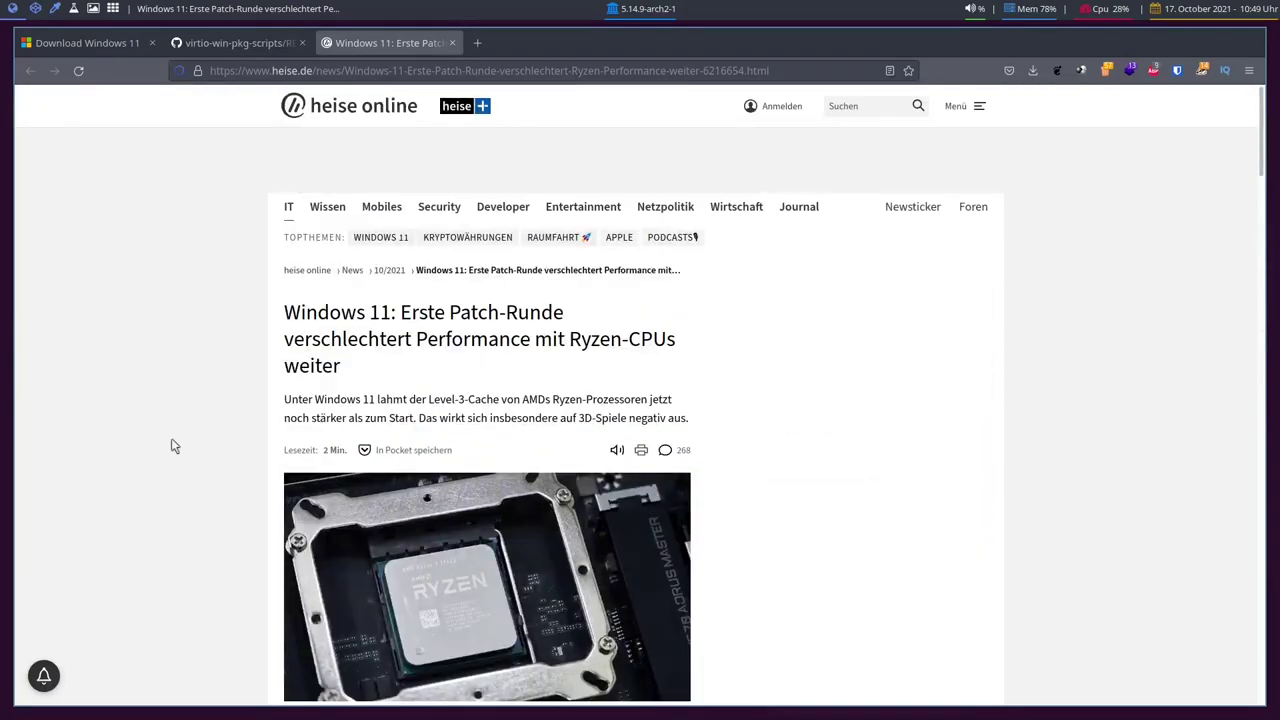
Step: Return to Virtual Machine Manager and show the win11-2 guest full screen
left_click(54, 9)
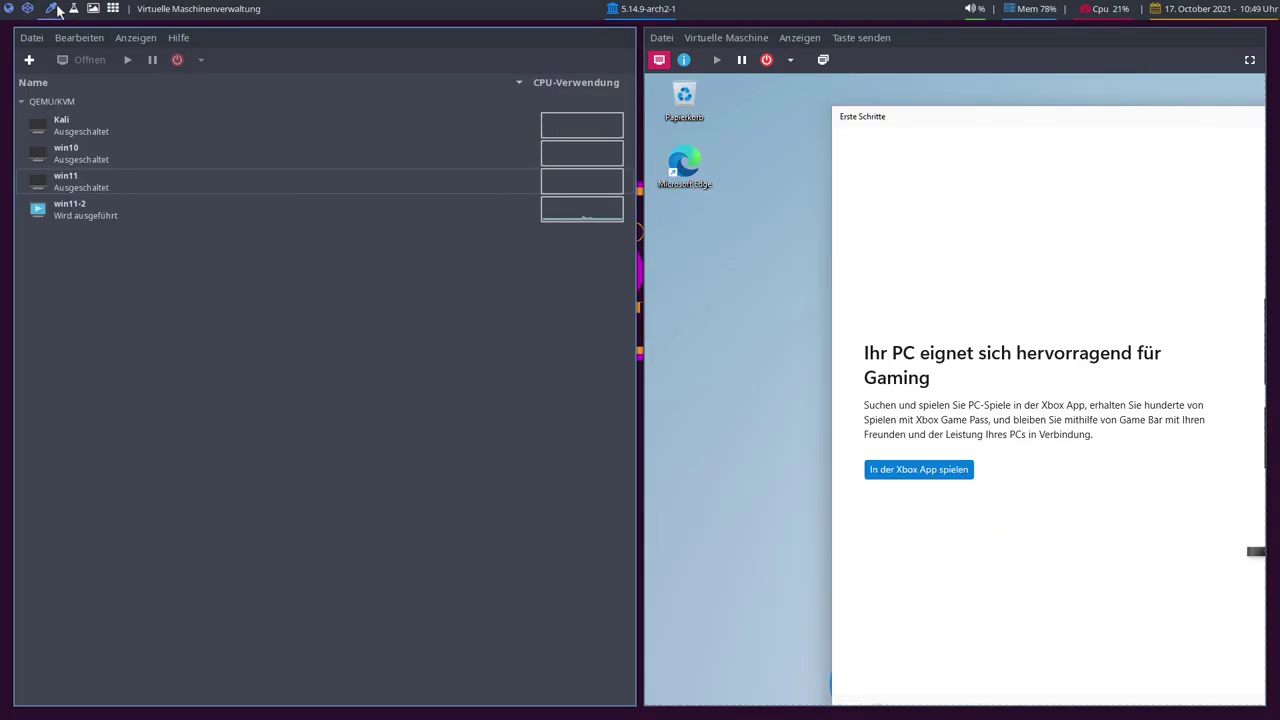
left_click(1217, 38)
left_click(1248, 60)
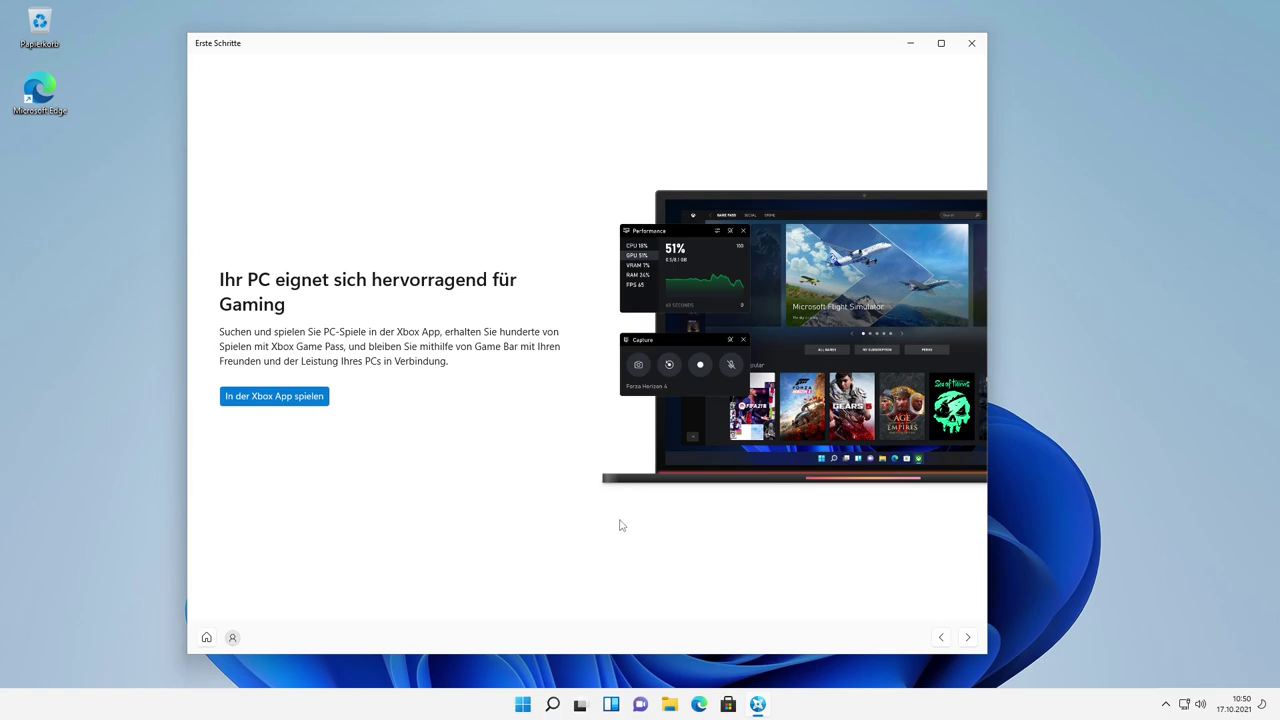
Step: Go to the final Erste Schritte page, launch the Tips app, and close Erste Schritte
left_click(969, 639)
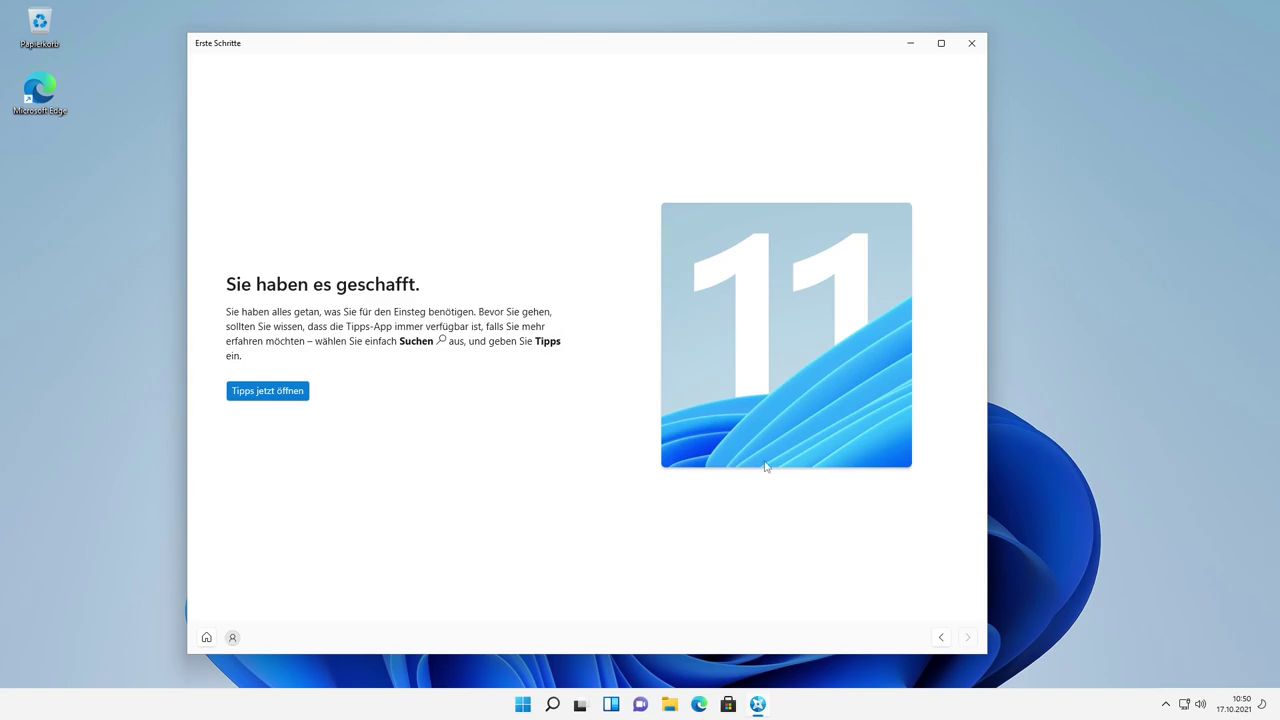
left_click(266, 391)
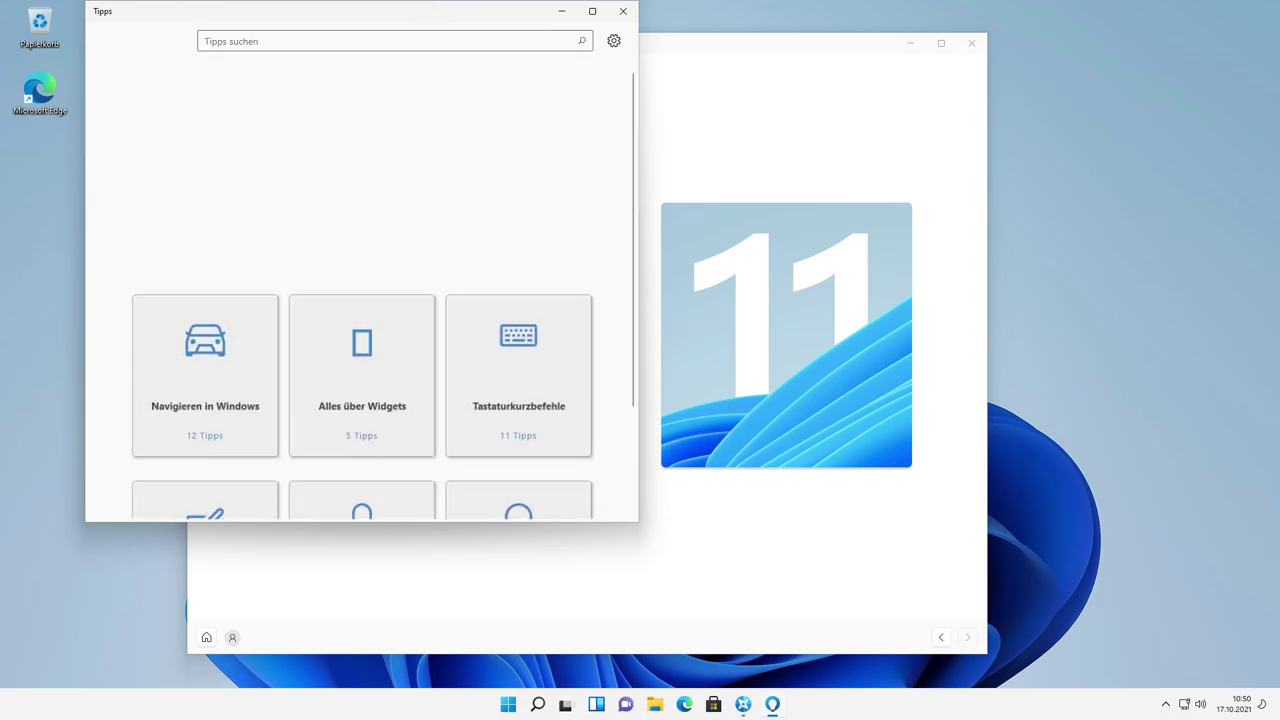
left_click_drag(434, 9, 634, 84)
left_click(977, 38)
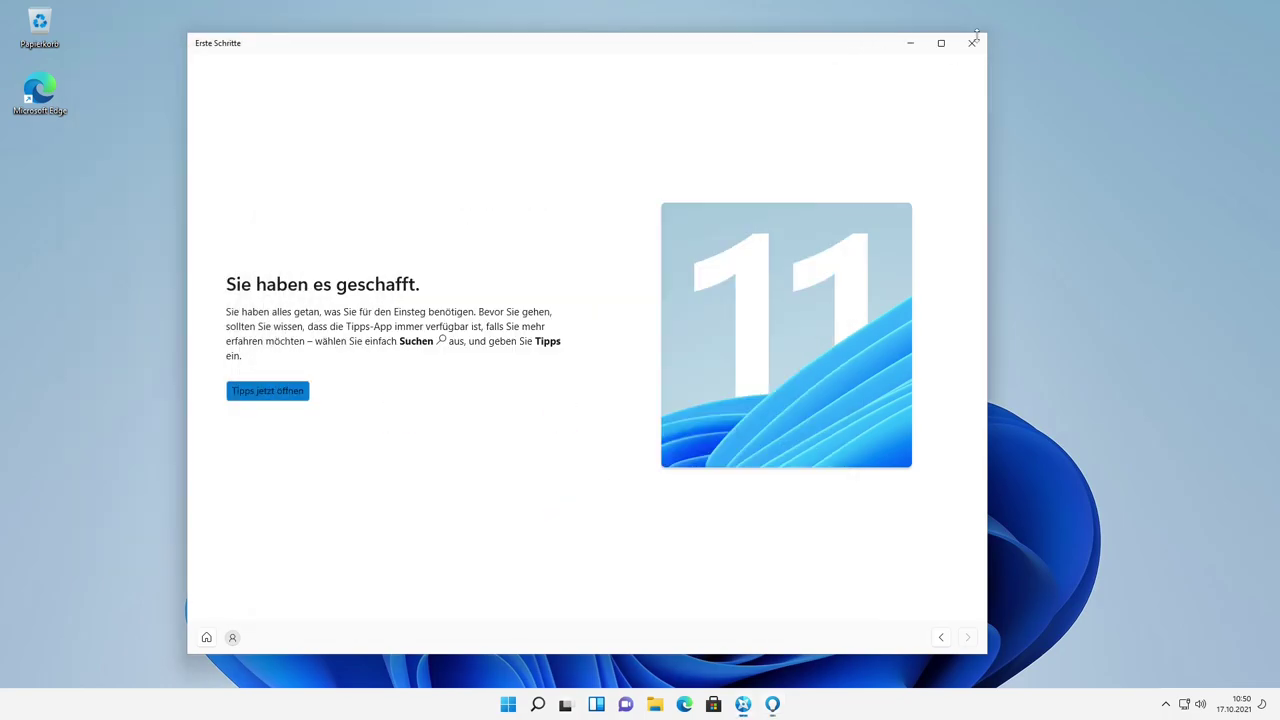
left_click(971, 43)
Step: Open the Tastaturkurzbefehle collection in Tips at tip 1, 'Suchen nach beliebigen Inhalten'
left_click_drag(594, 89, 717, 60)
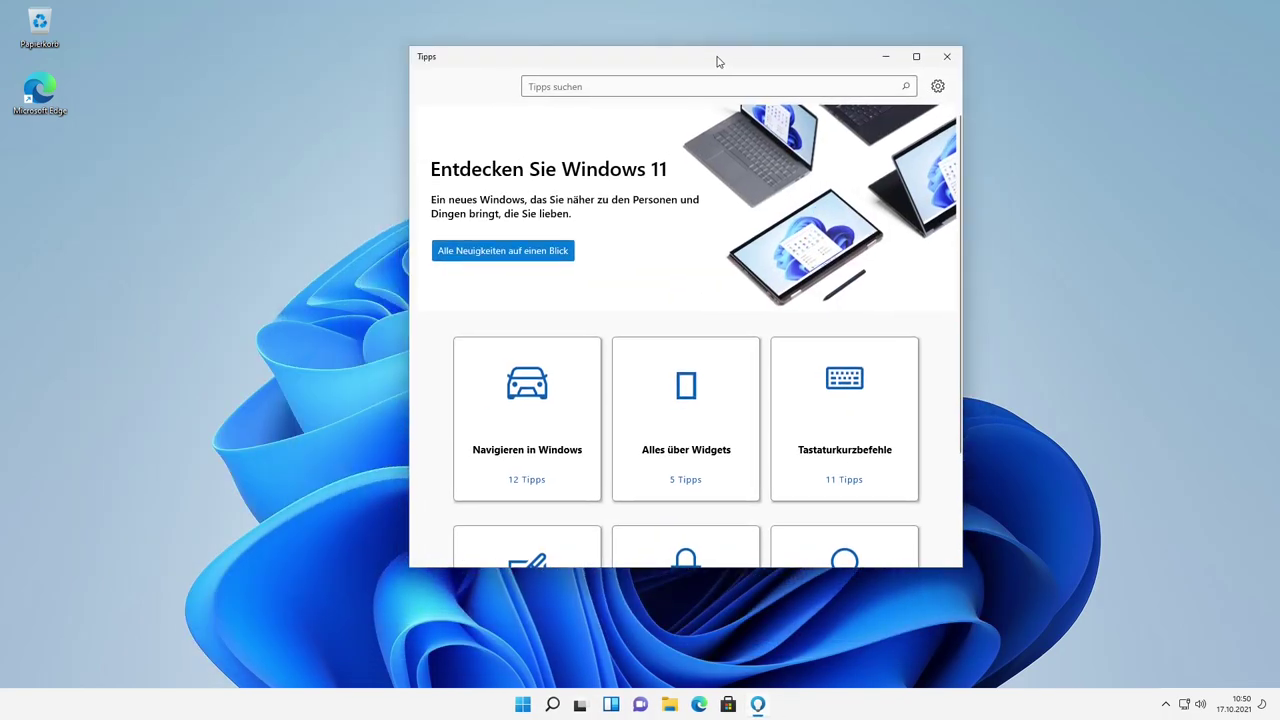
scroll(735, 344, "down", 3)
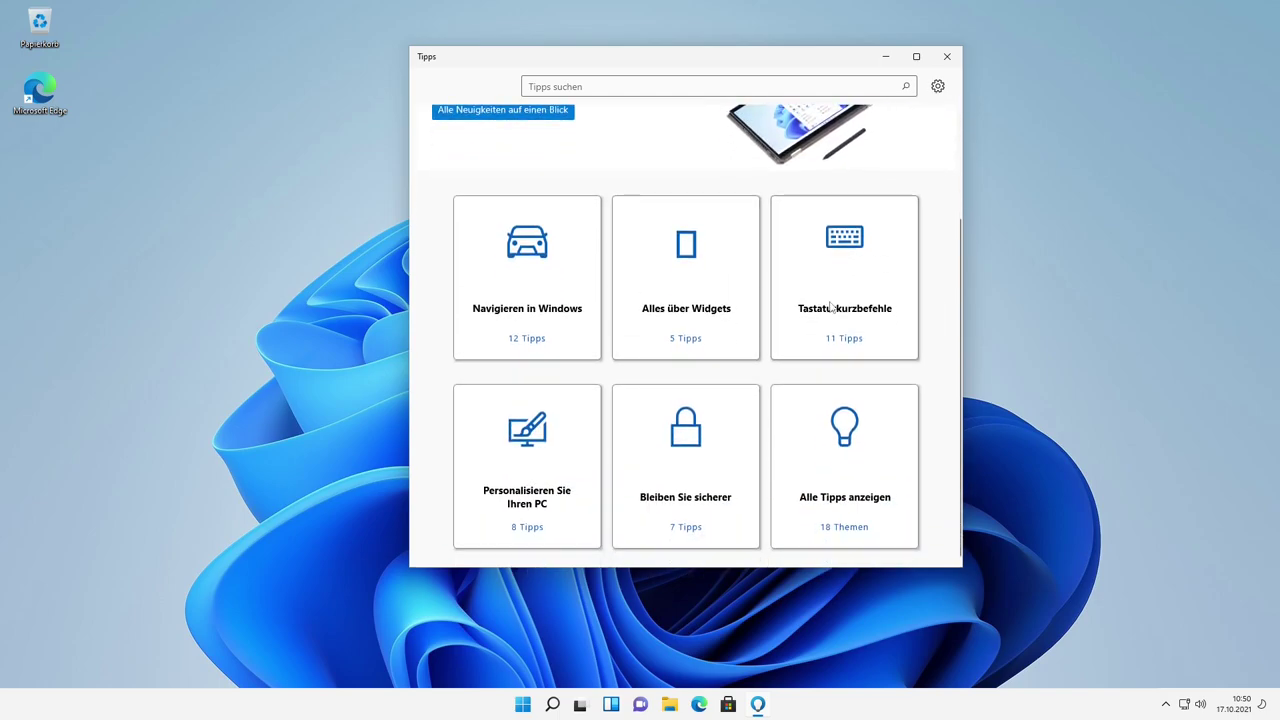
left_click(872, 354)
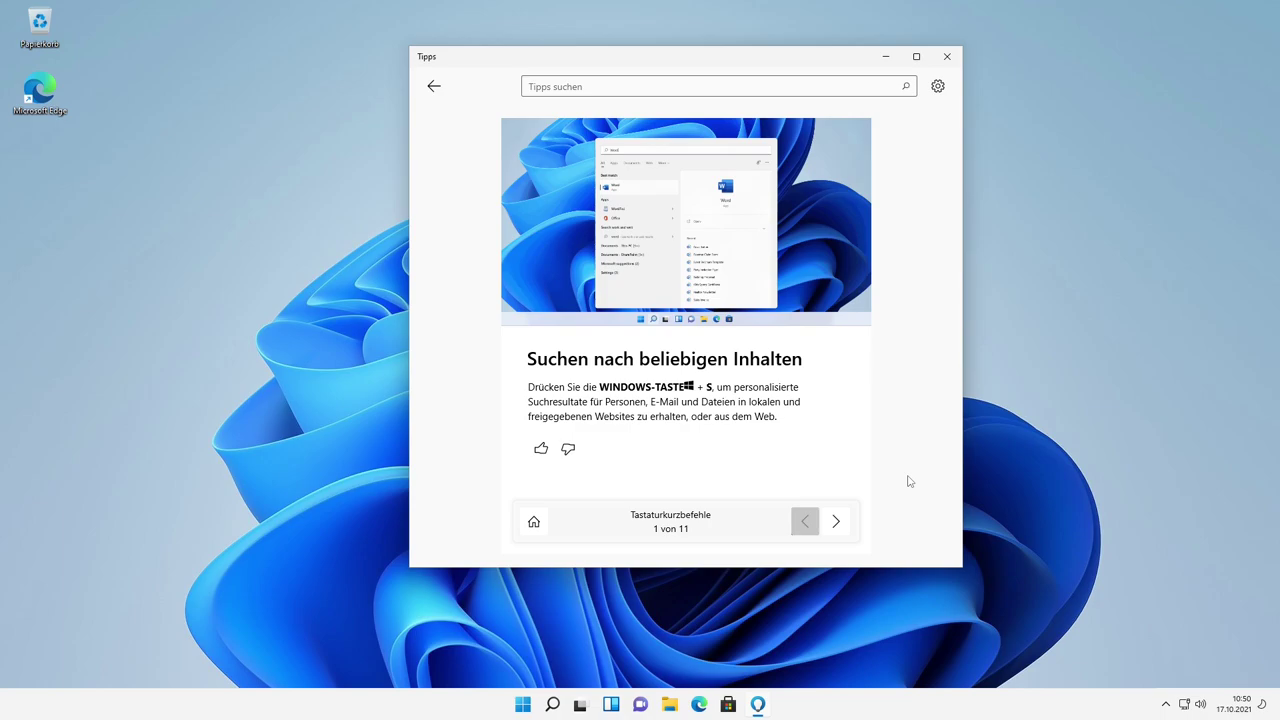
Step: Try Win+S search and the widget board, advancing the tips to tip 3 'Aufnehmen eines Screenshots'
key("super+s")
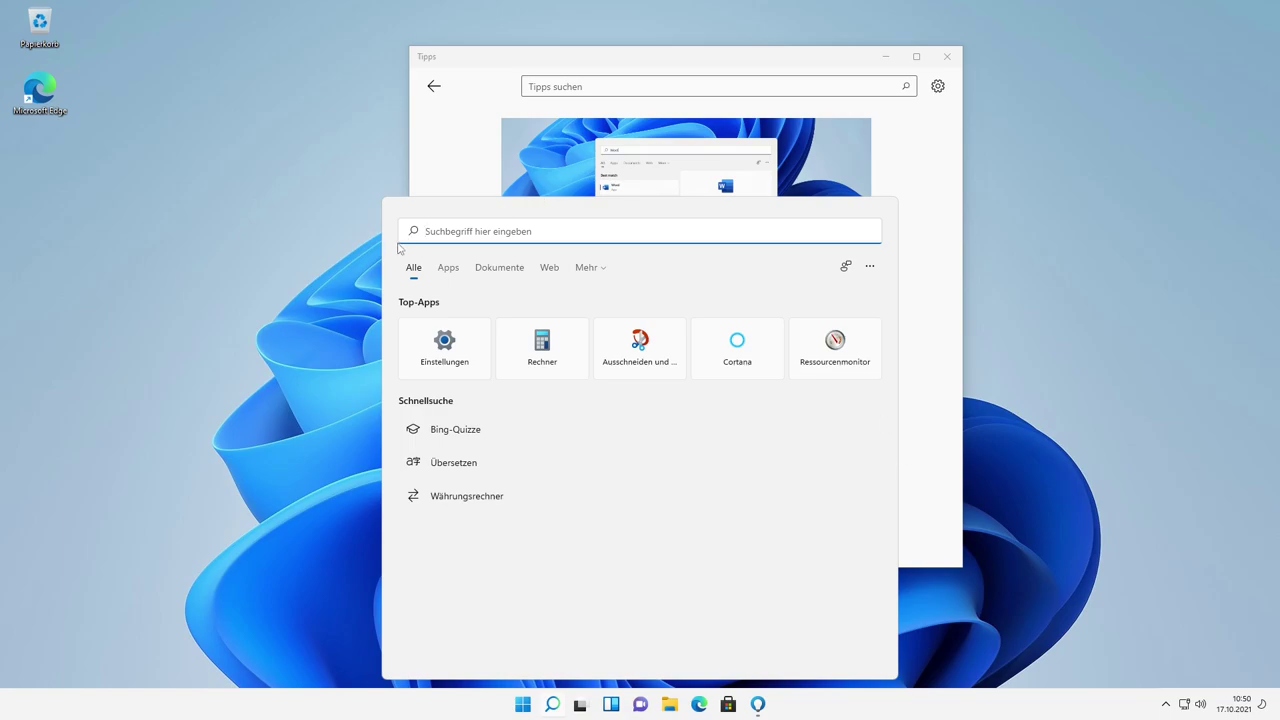
left_click(940, 510)
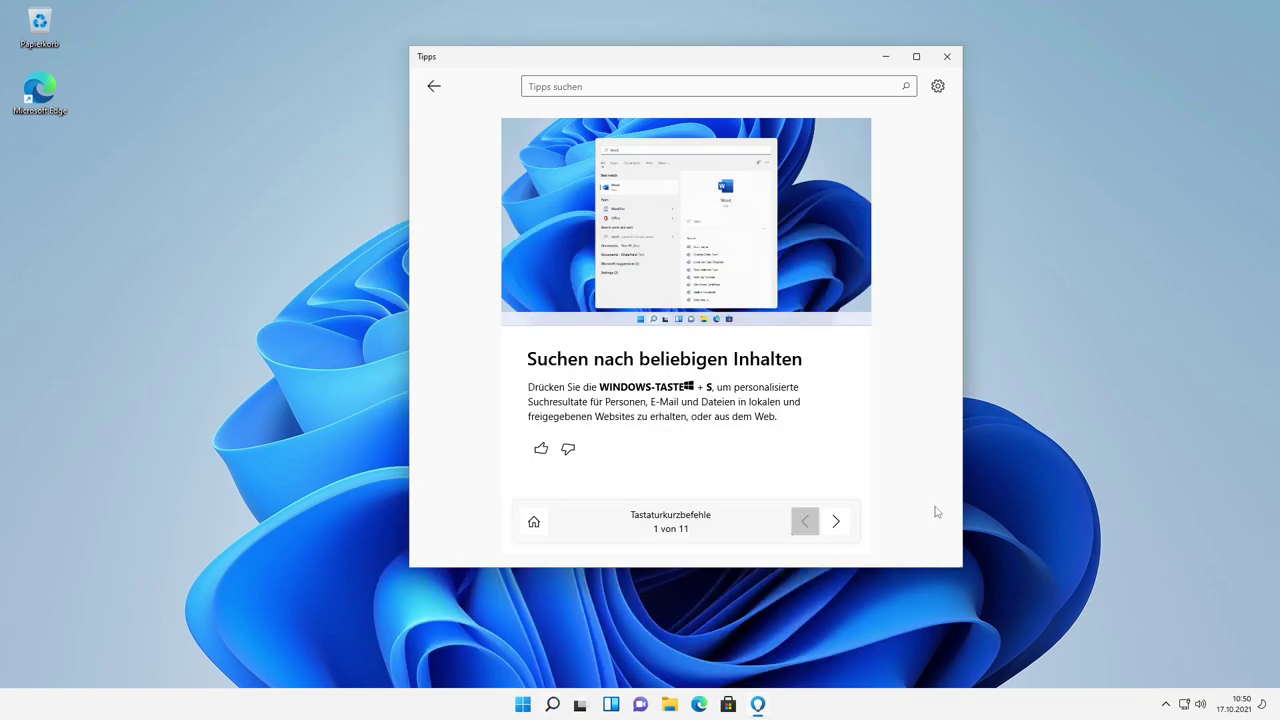
left_click(836, 521)
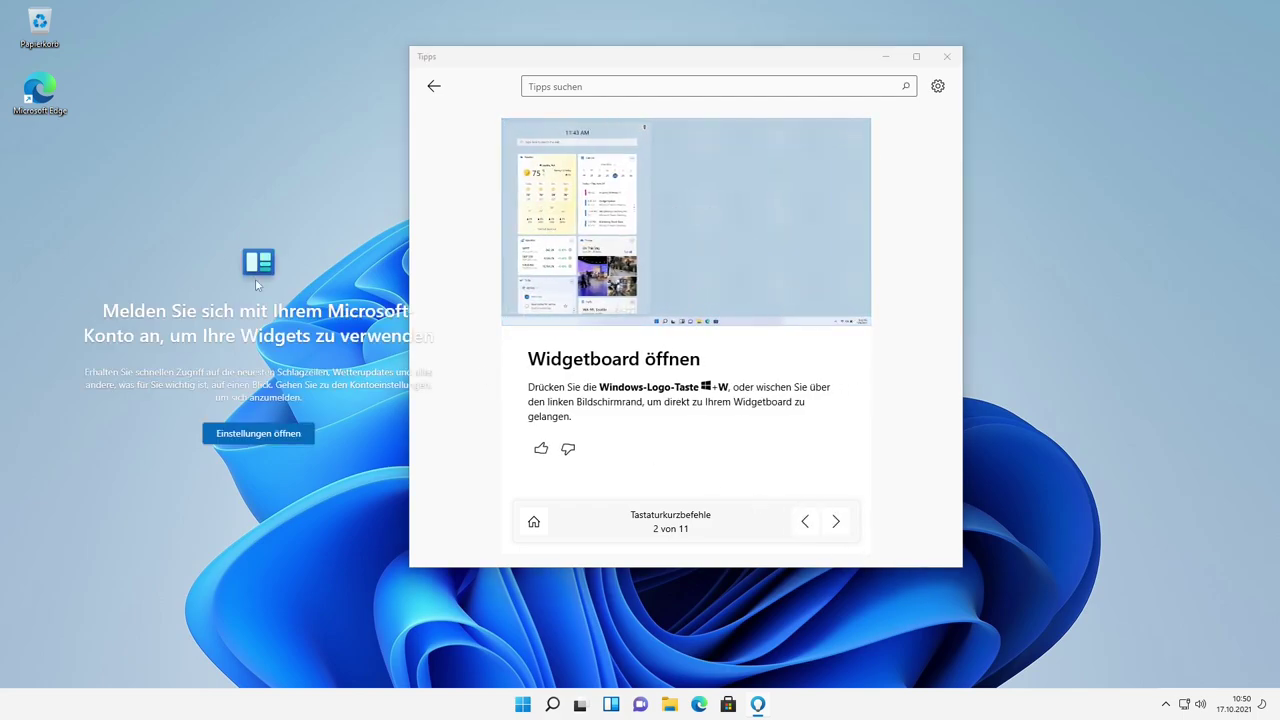
left_click(836, 521)
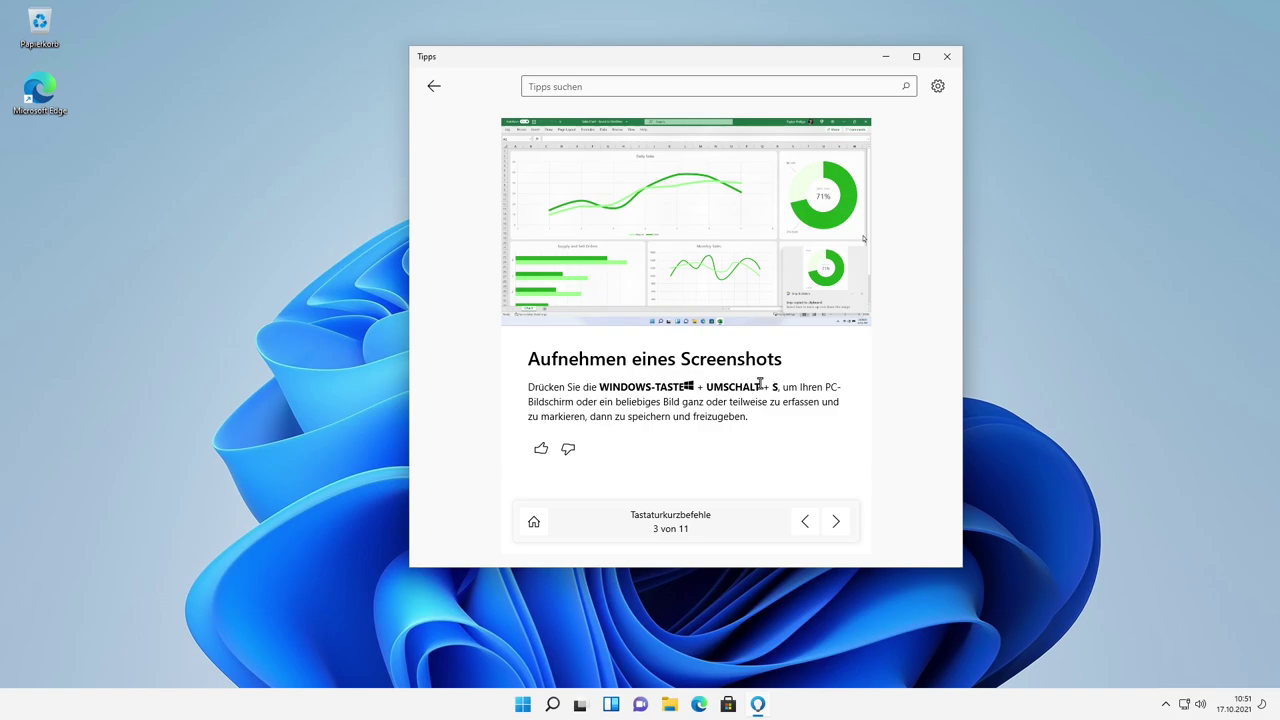
Step: Snip the tip's chart picture with Win+Shift+S and open it in Snipping Tool
key("super+shift+s")
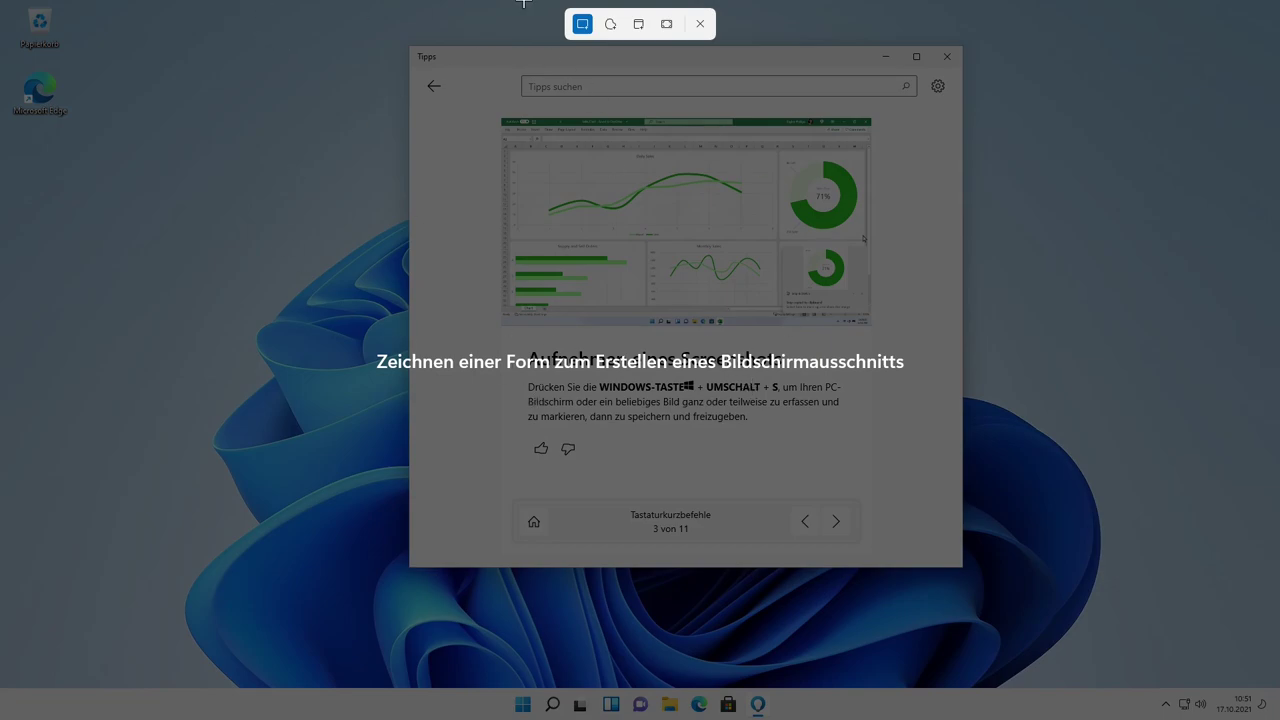
left_click_drag(484, 107, 900, 354)
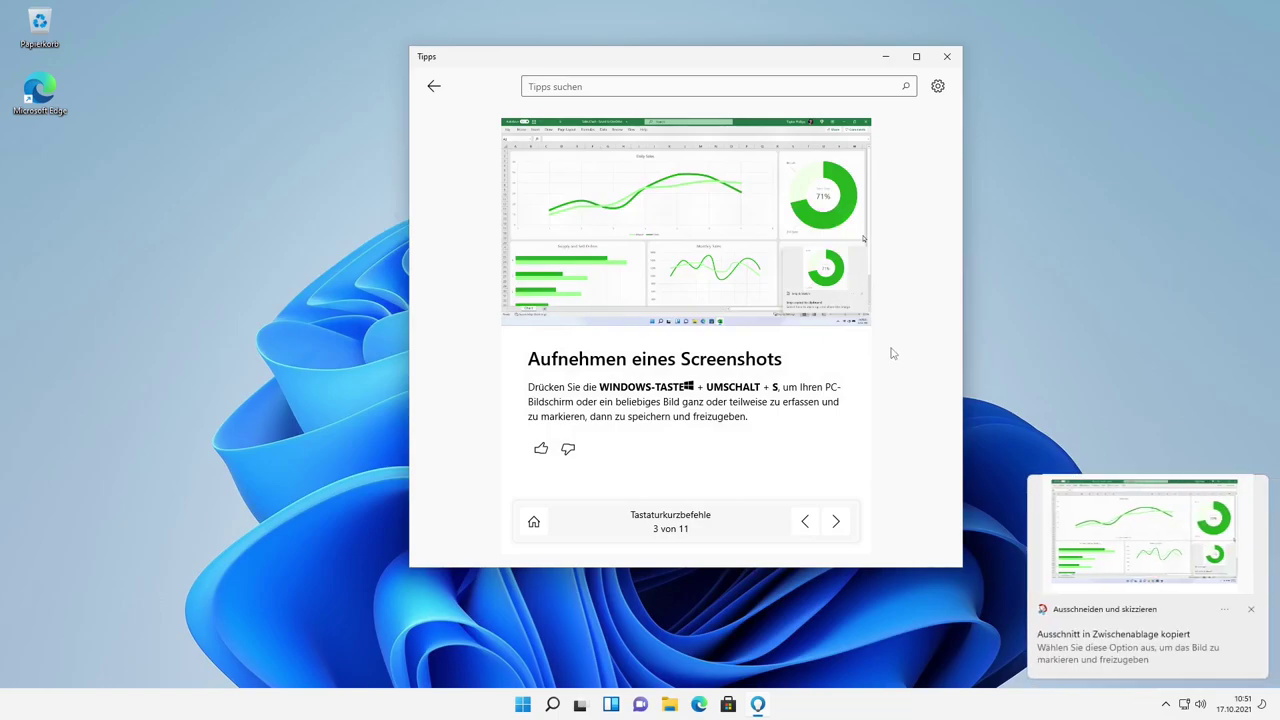
left_click(1166, 576)
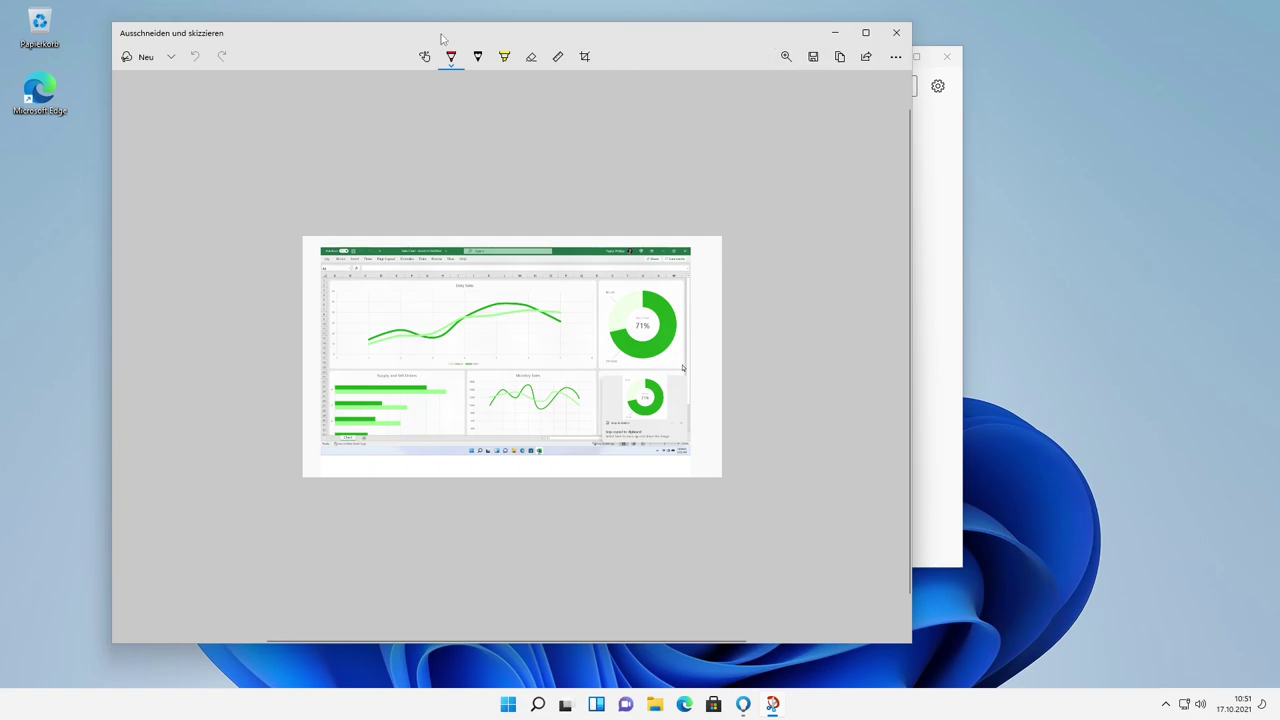
Step: Circle the Daily Sales chart with the pencil, then close Snipping Tool
left_click(478, 56)
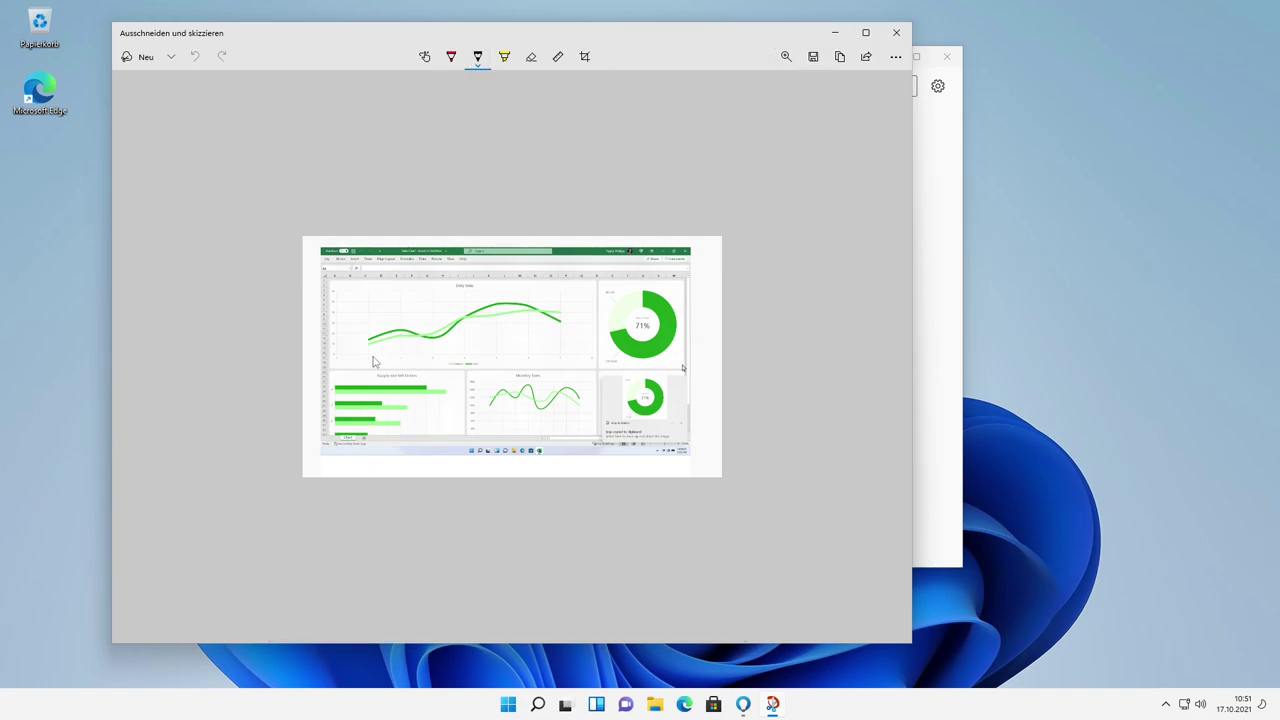
mouse_move(374, 362)
left_mouse_down()
mouse_move(606, 372)
mouse_move(560, 288)
mouse_move(350, 298)
mouse_move(376, 370)
left_mouse_up()
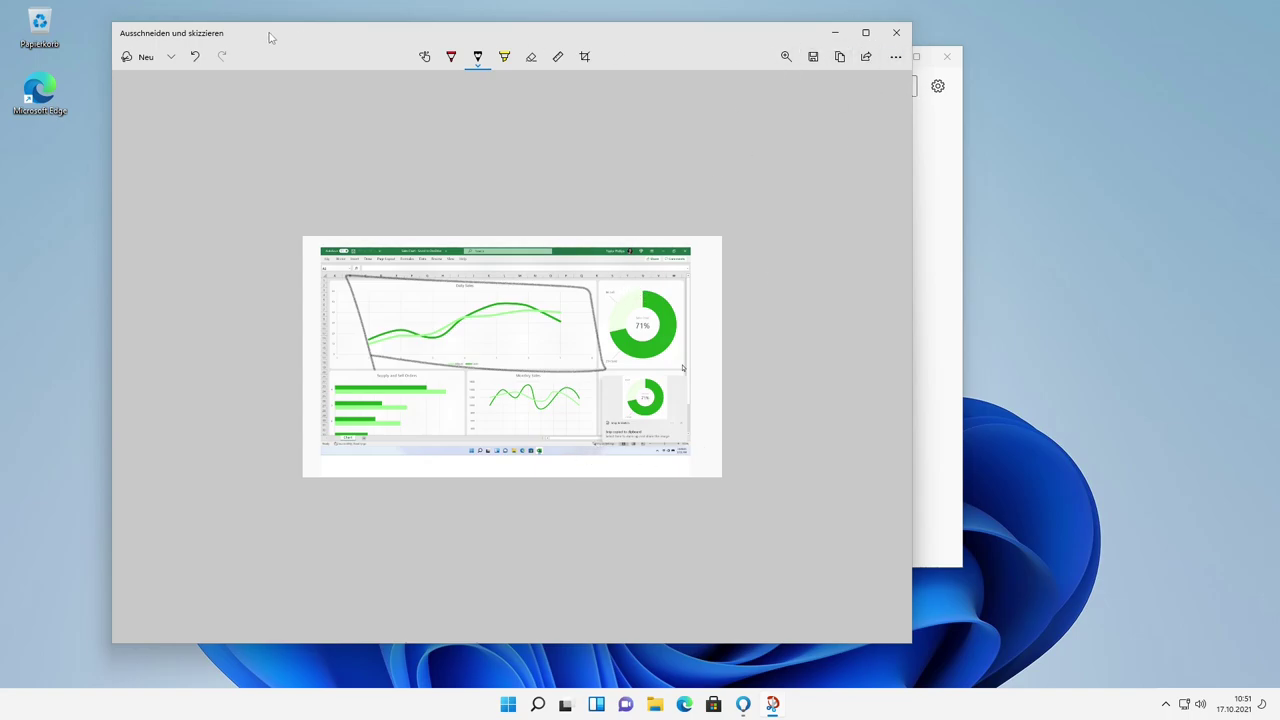
left_click(896, 32)
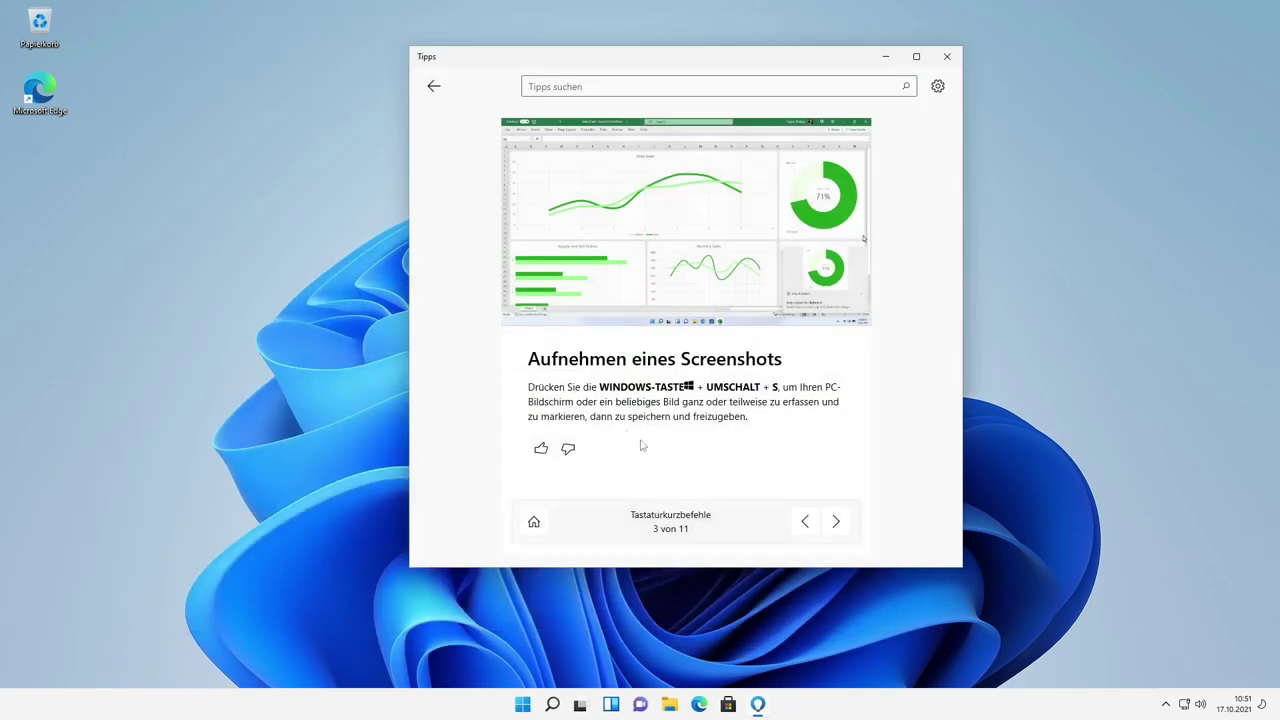
Step: Advance to Tastaturkurzbefehle tip 4 of 11, 'Zugreifen auf den Zwischenablageverlauf'
left_click(836, 522)
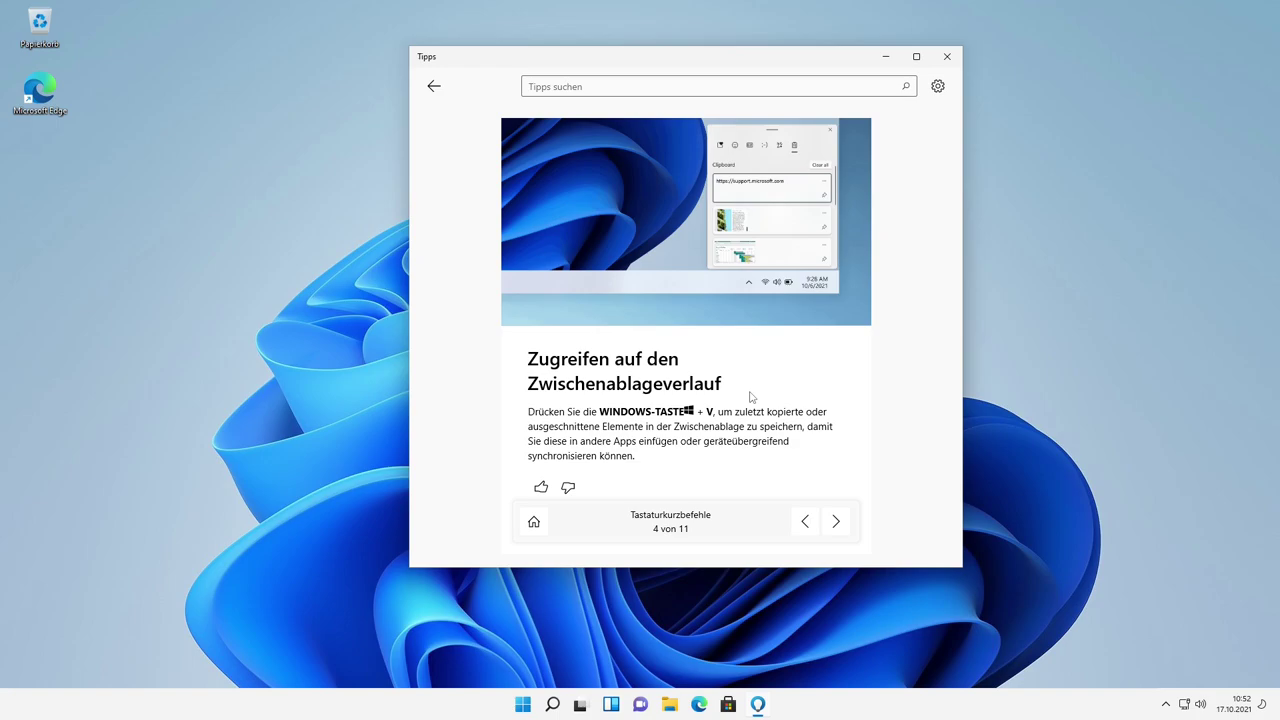
Step: Turn on clipboard history, browse the emoji, kaomoji and symbol tabs, then close the panel
left_click(1092, 620)
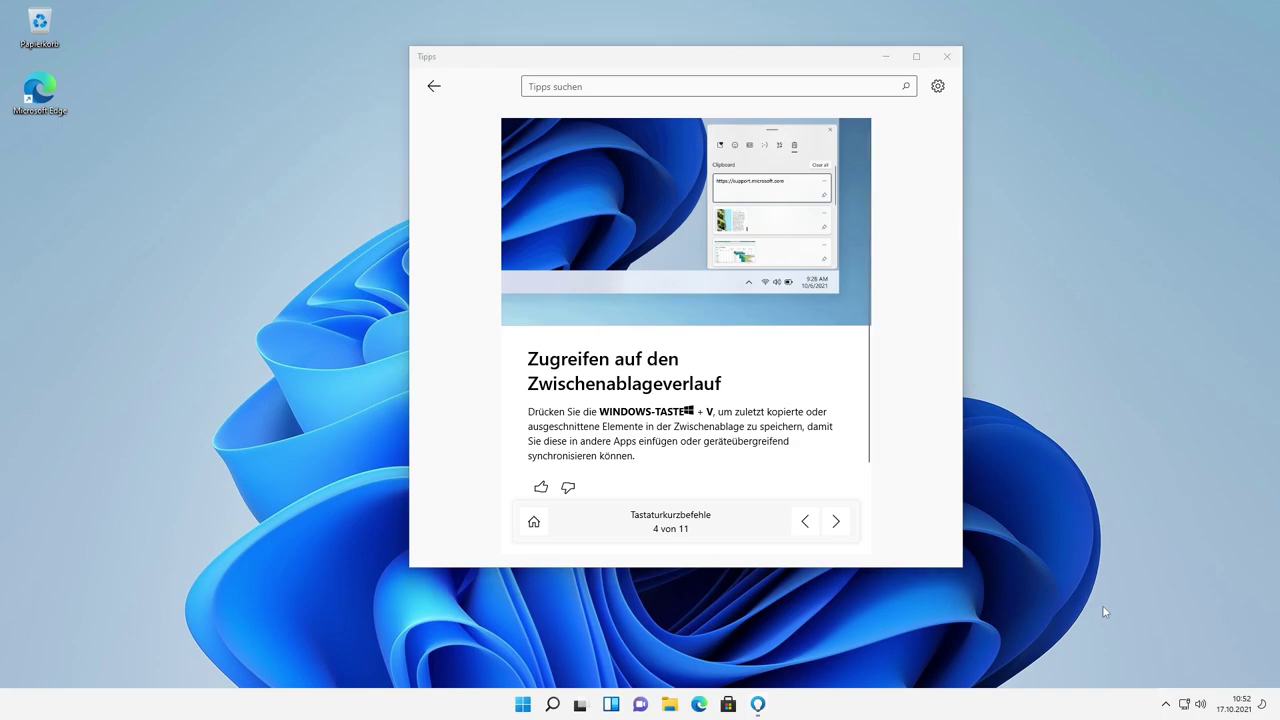
key("super+v")
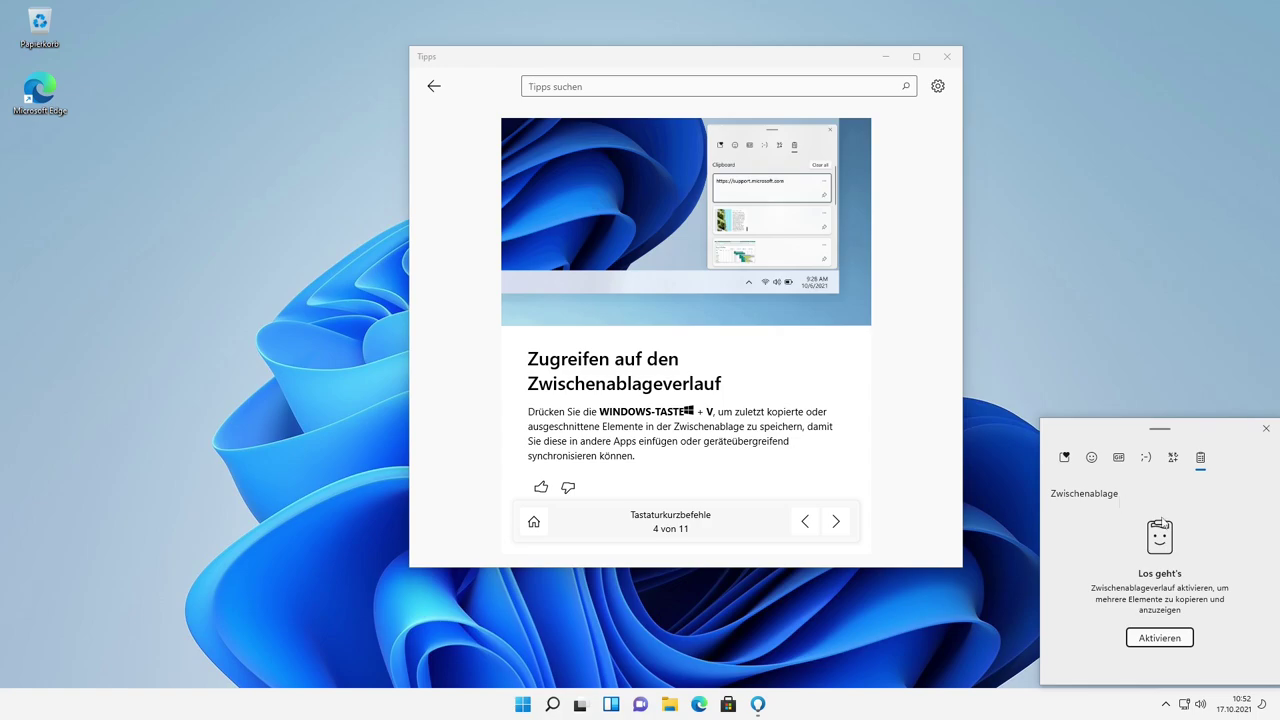
left_click(1157, 640)
left_click(1092, 458)
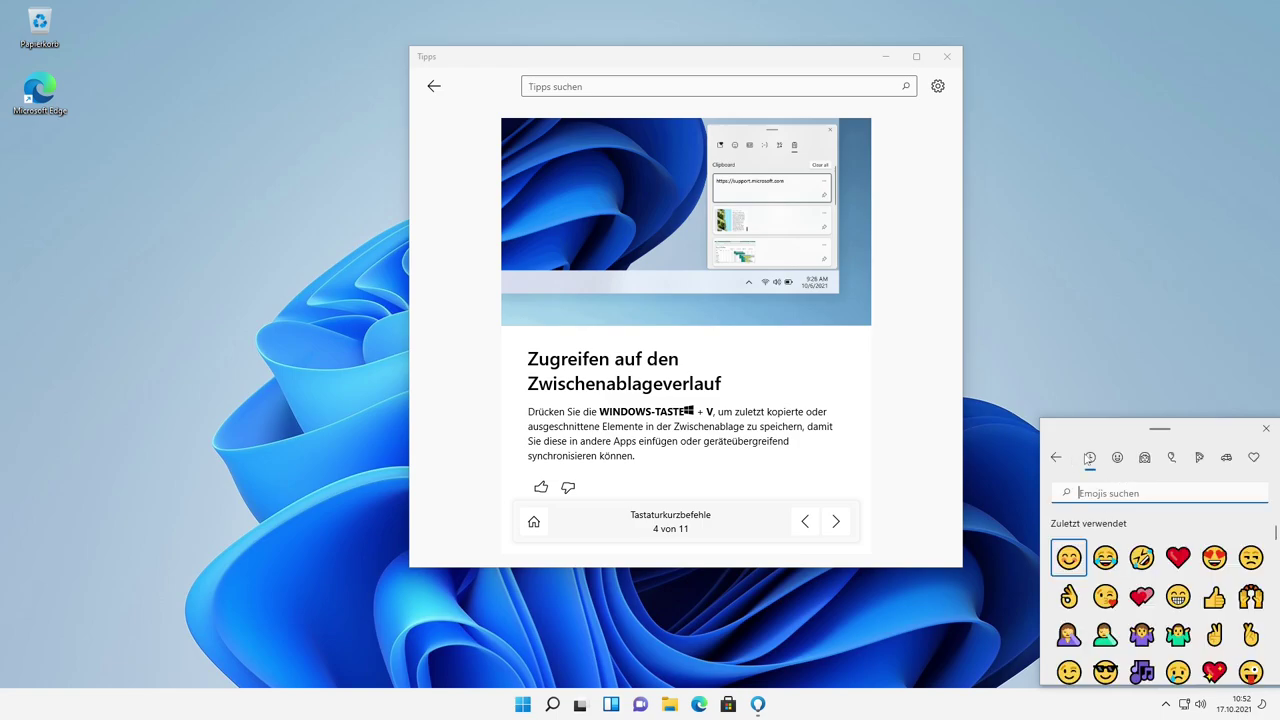
left_click(1058, 458)
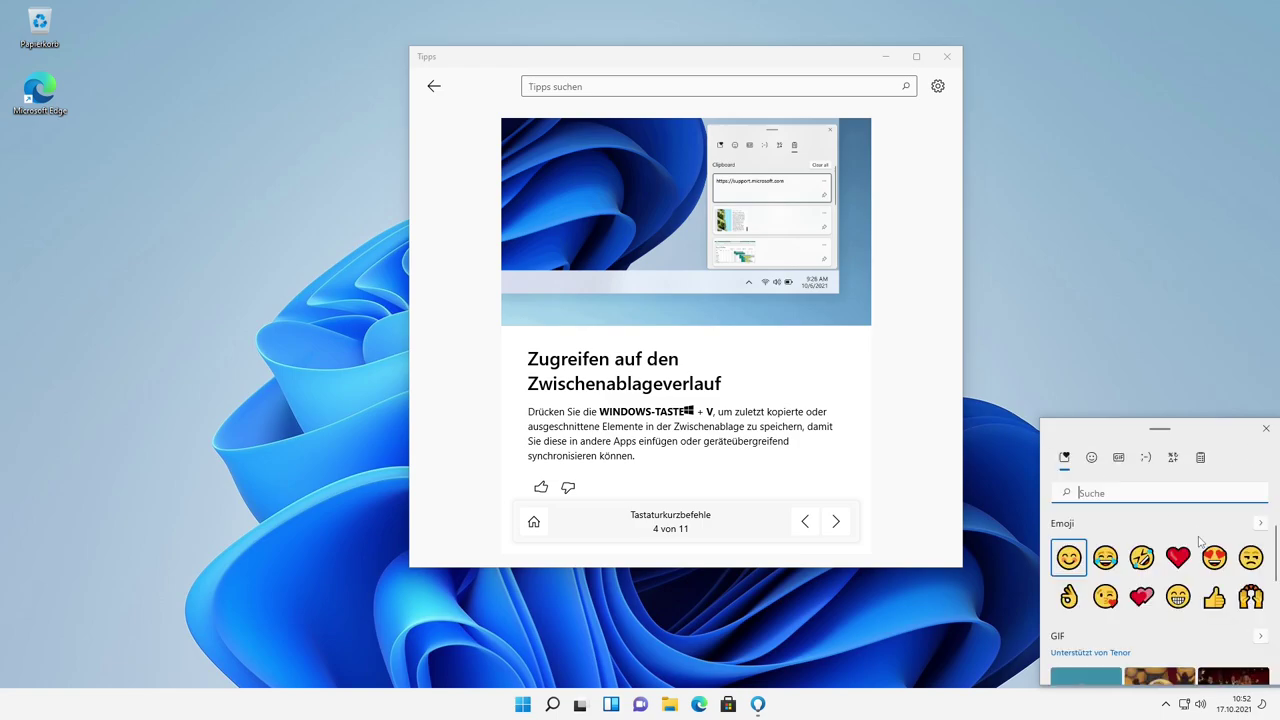
left_click(1174, 459)
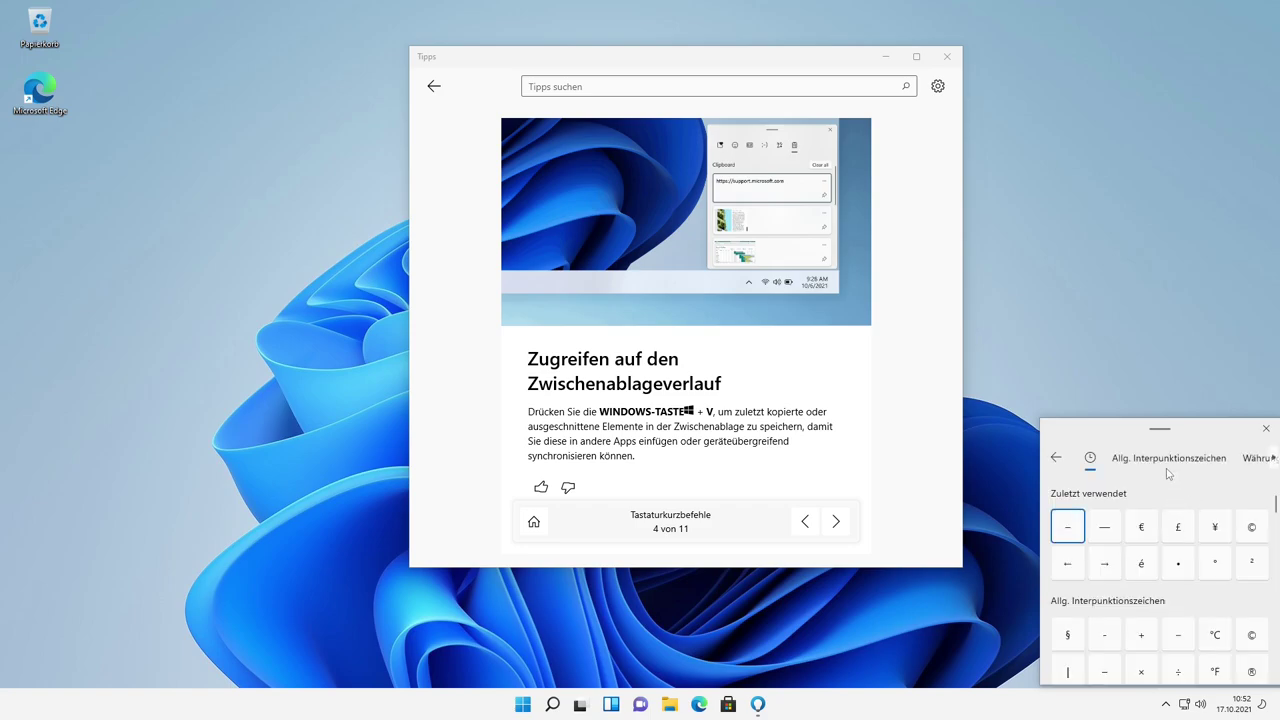
left_click(1168, 470)
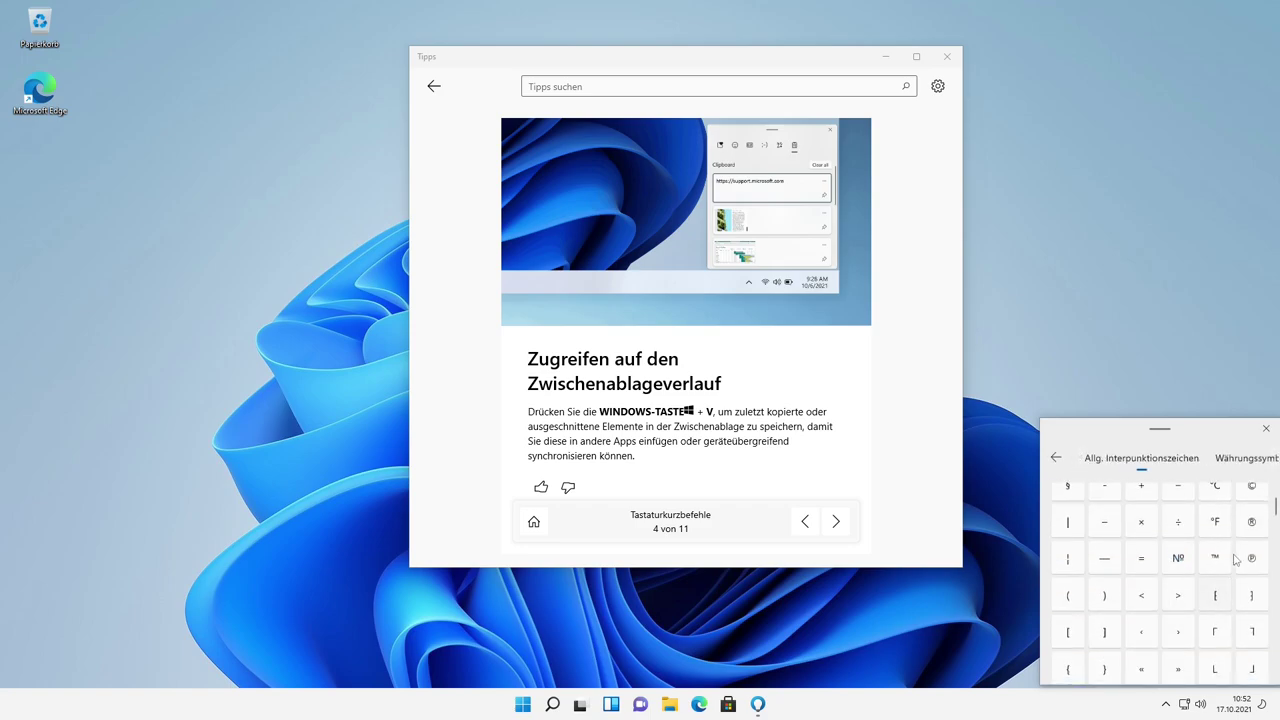
left_click(1057, 459)
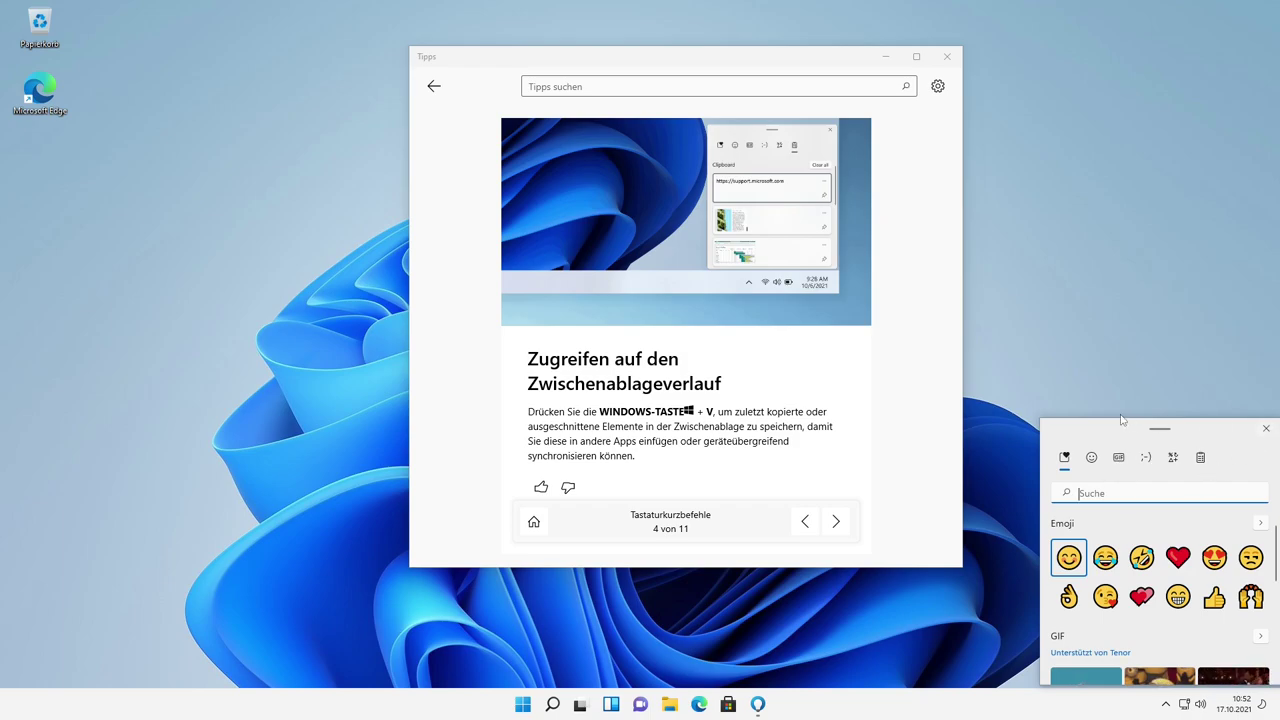
left_click(1266, 430)
Step: Advance Tips to the voice typing tip, try Win+H voice typing, then close its bar
left_click(837, 522)
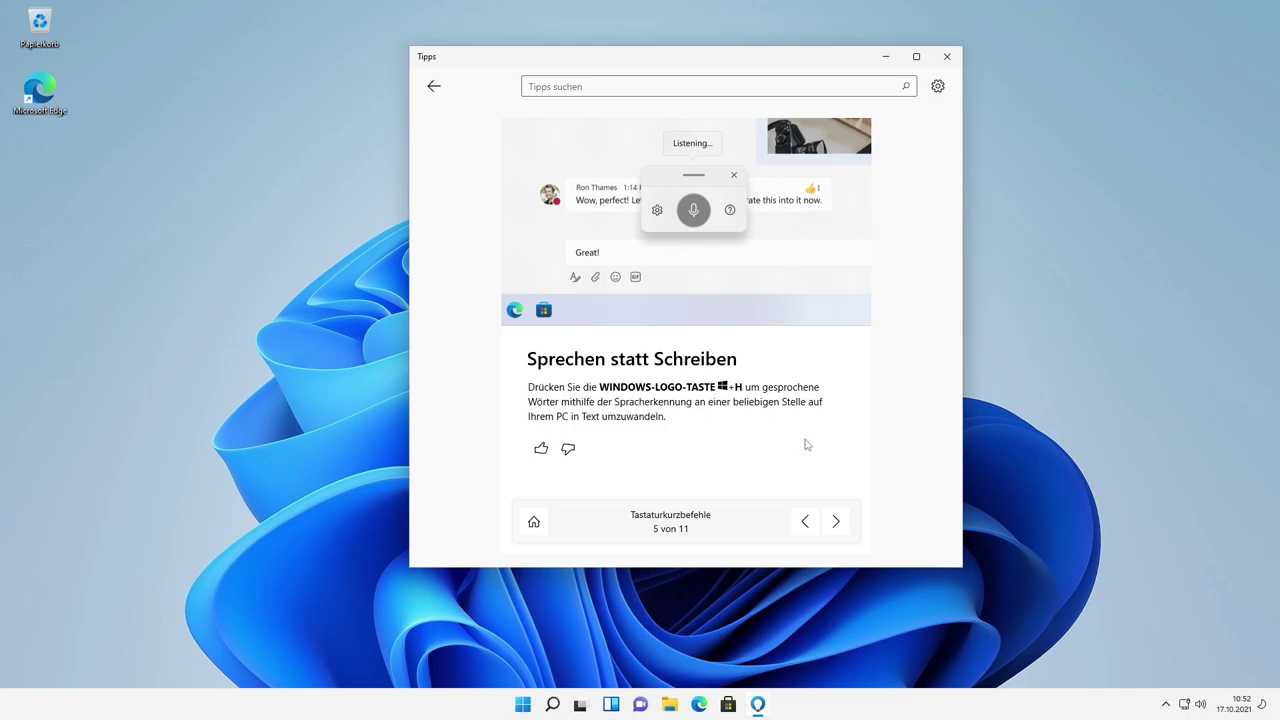
left_click(583, 86)
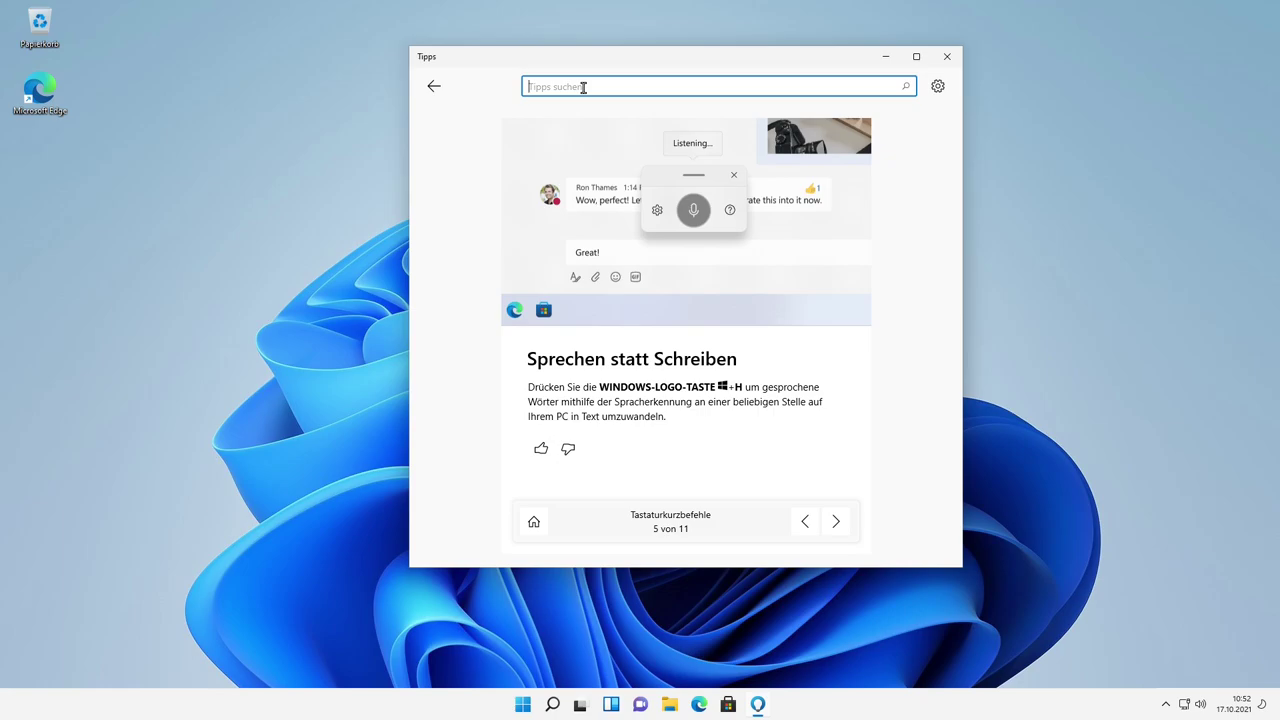
key("alt")
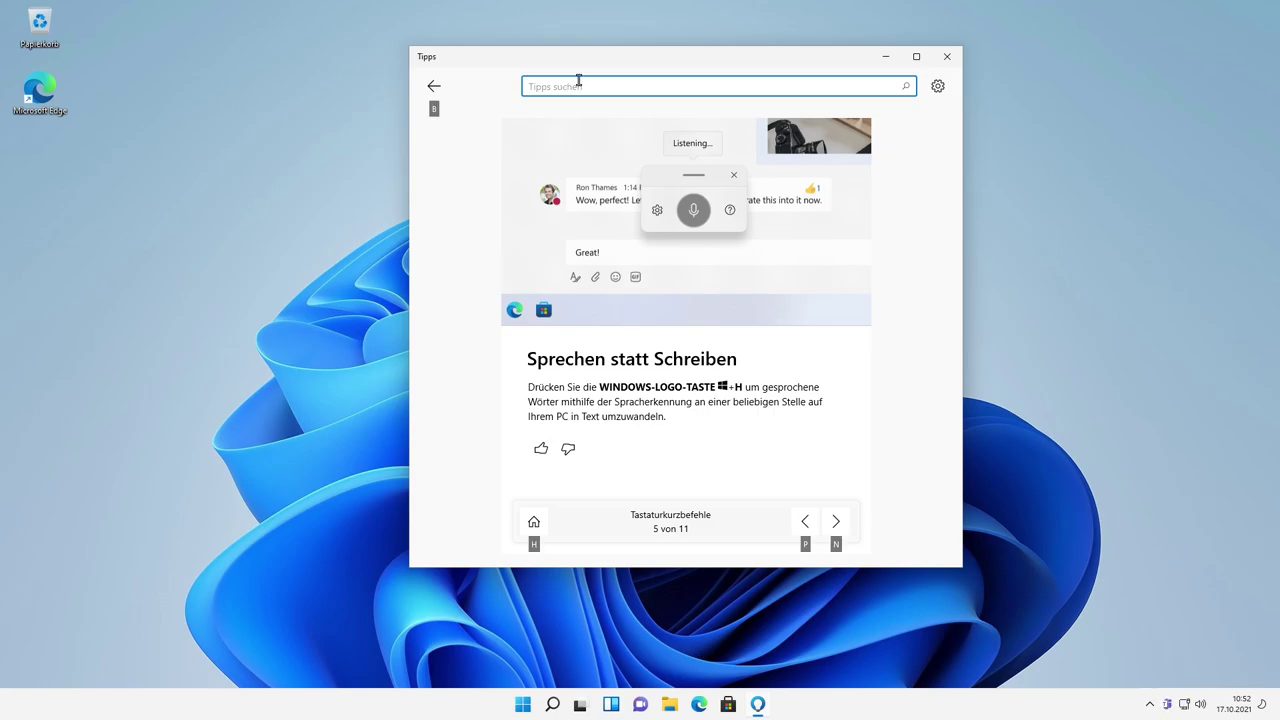
key("super+h")
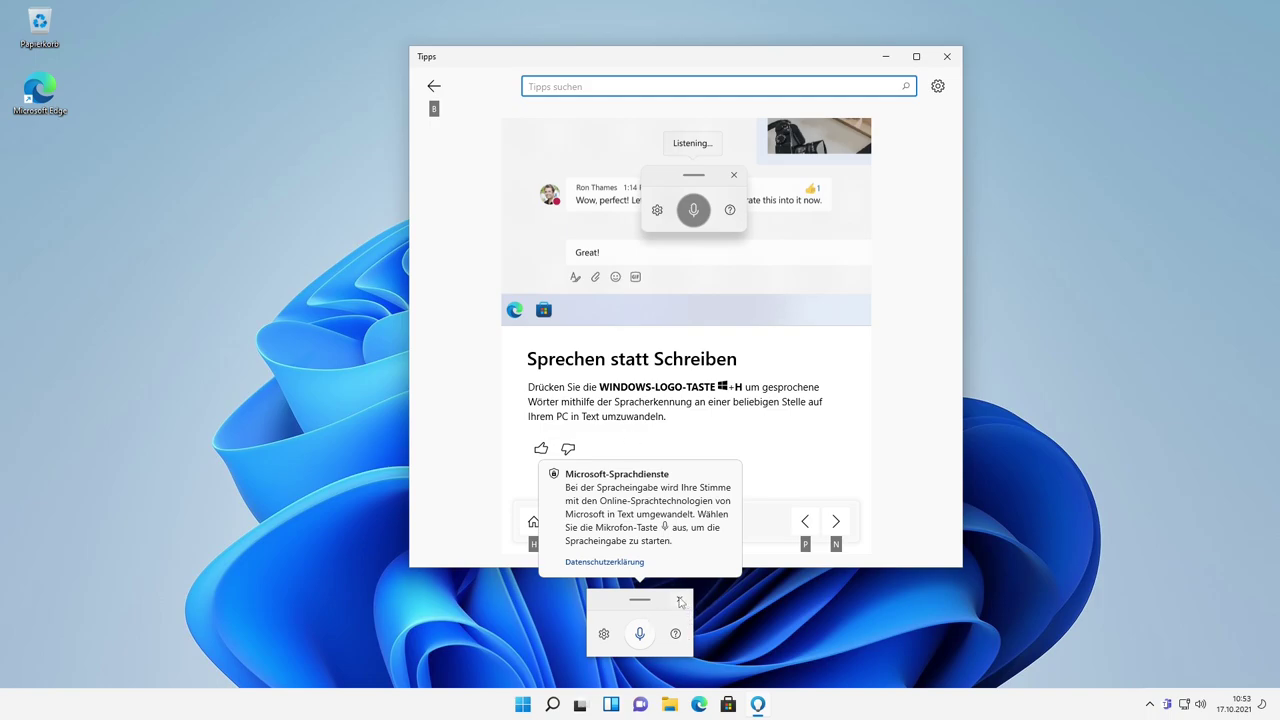
left_click(680, 600)
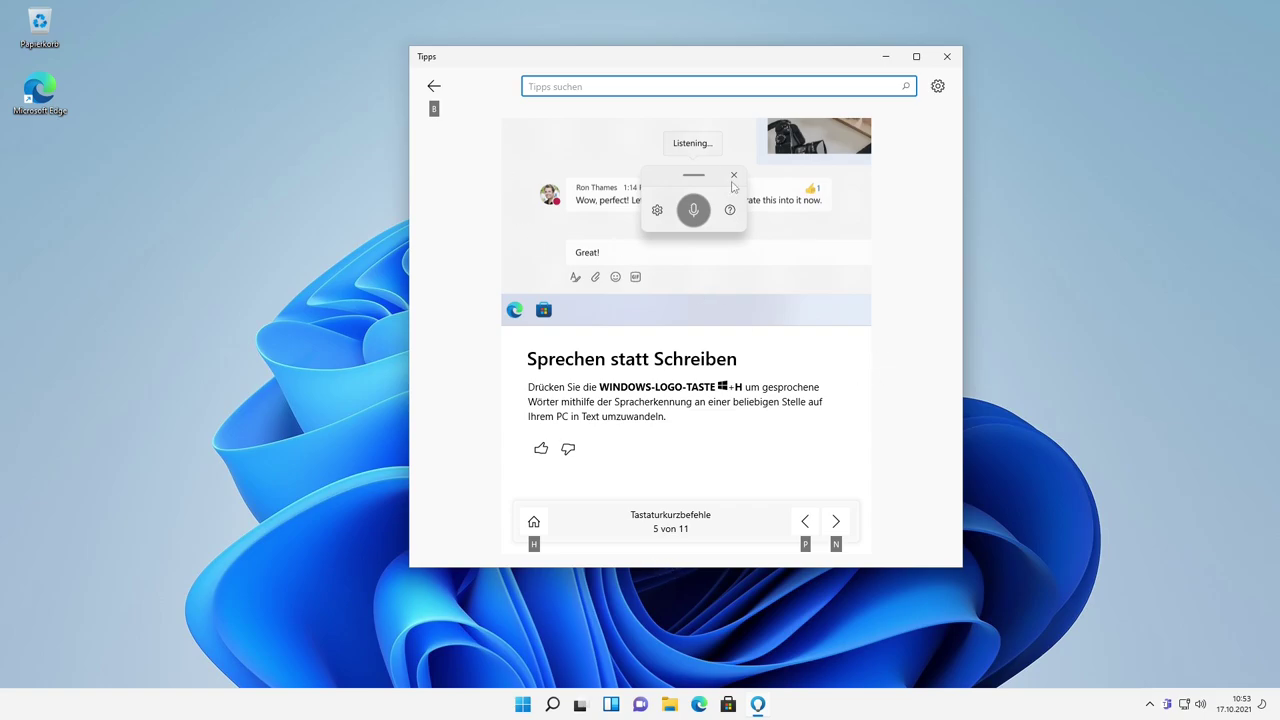
left_click(925, 412)
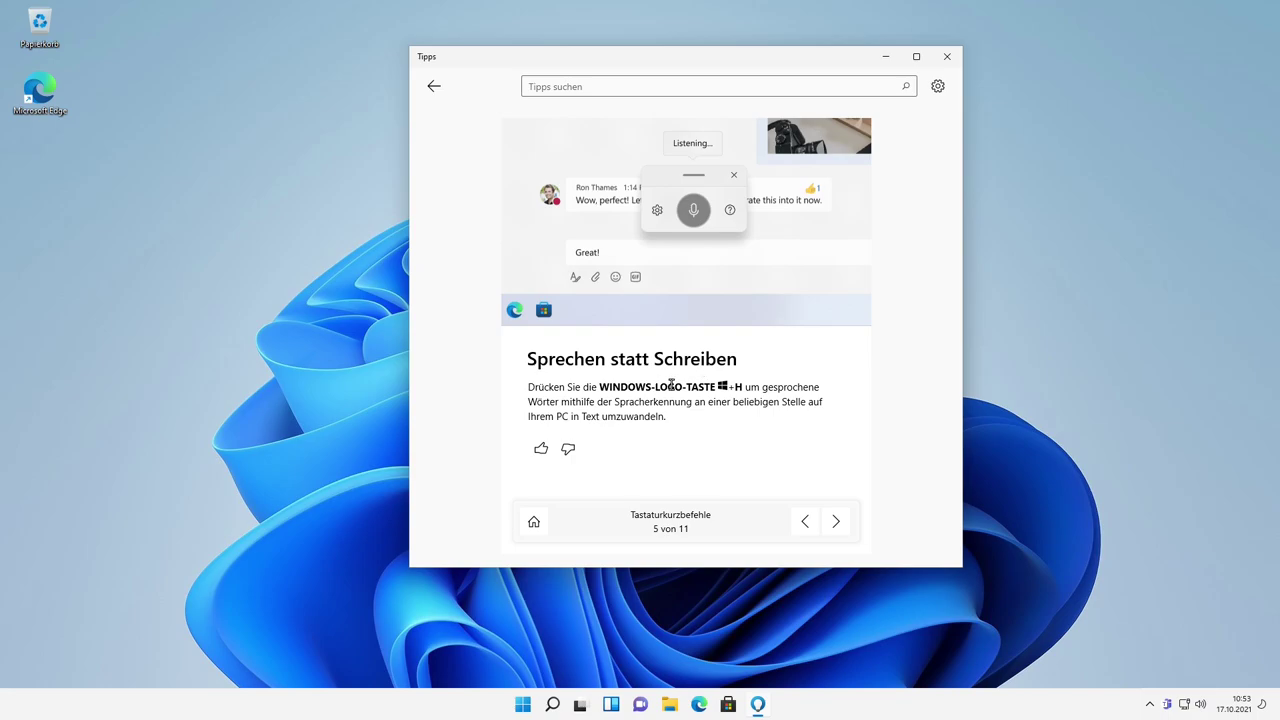
Step: Advance to emoji tip 6, open the Win+. panel's clipboard history tab, then close it
left_click(836, 521)
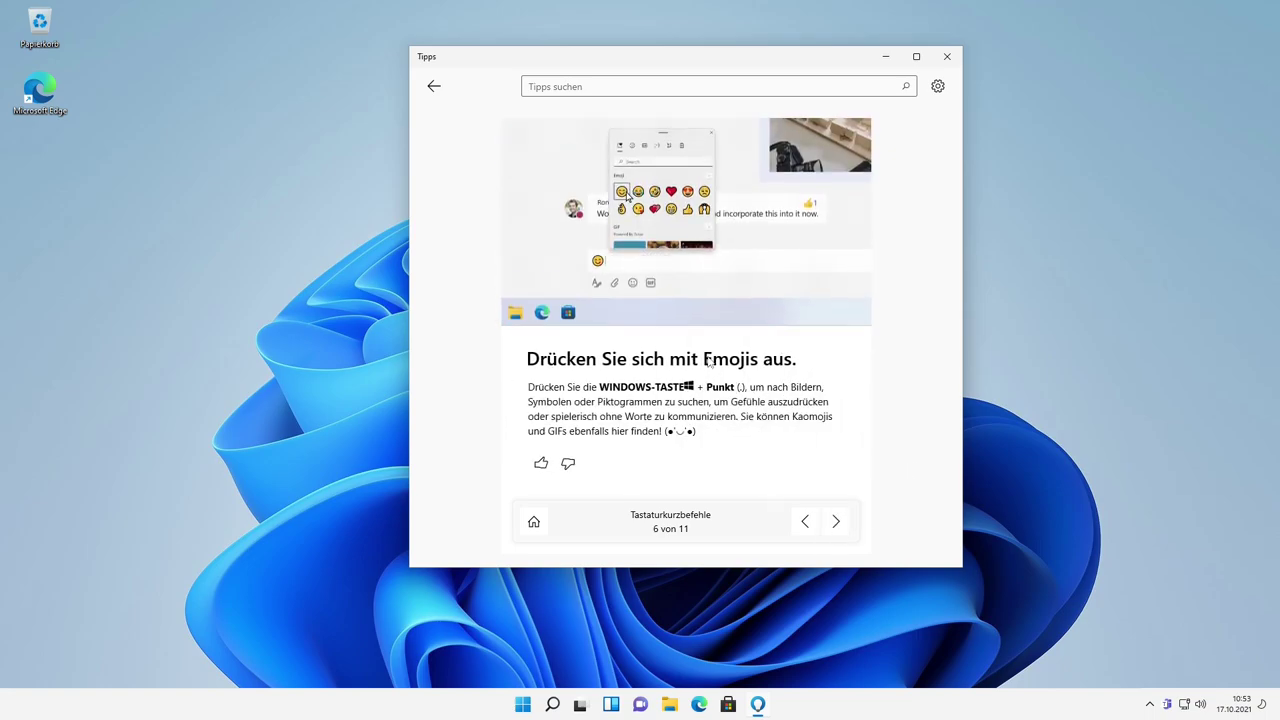
left_click(642, 86)
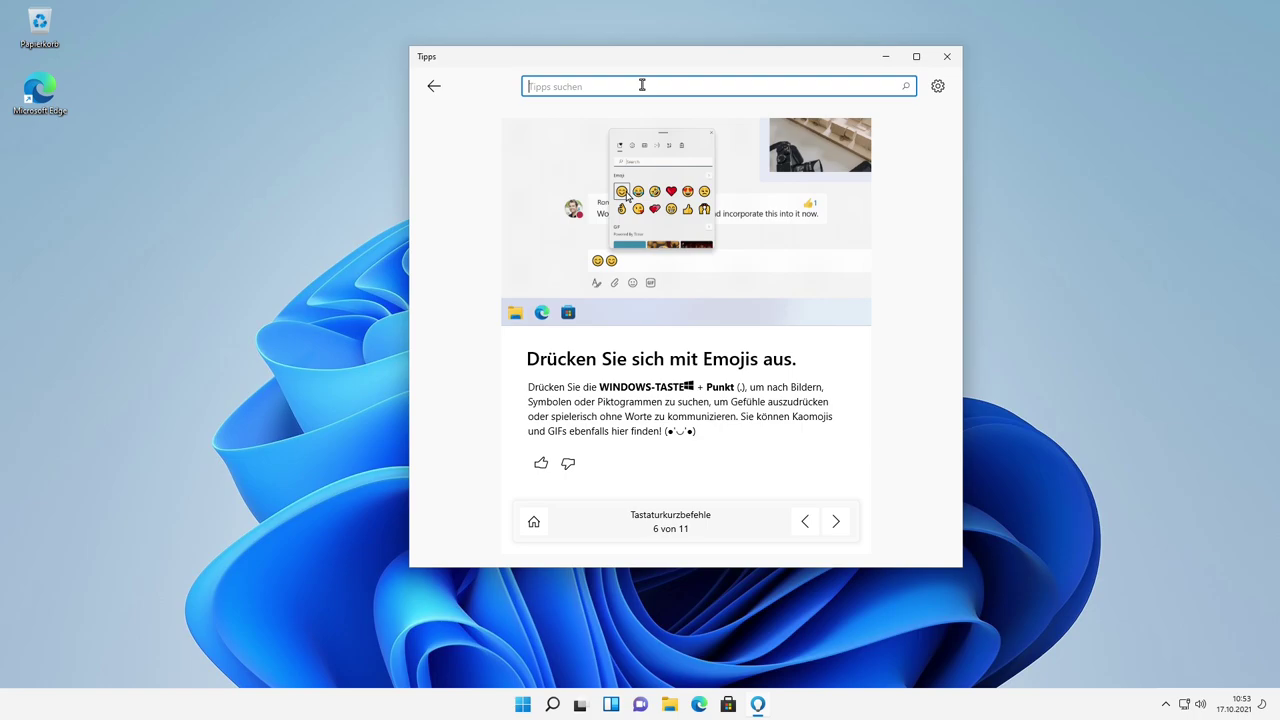
key("super+period")
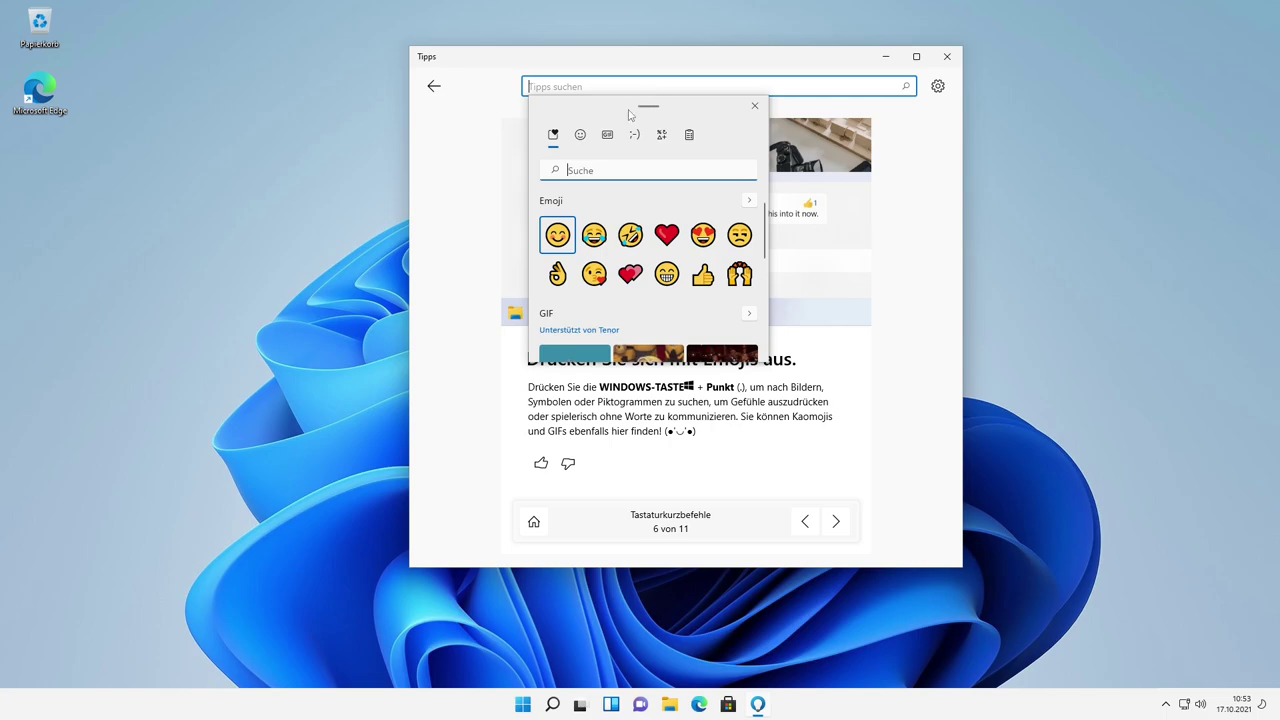
left_click(692, 138)
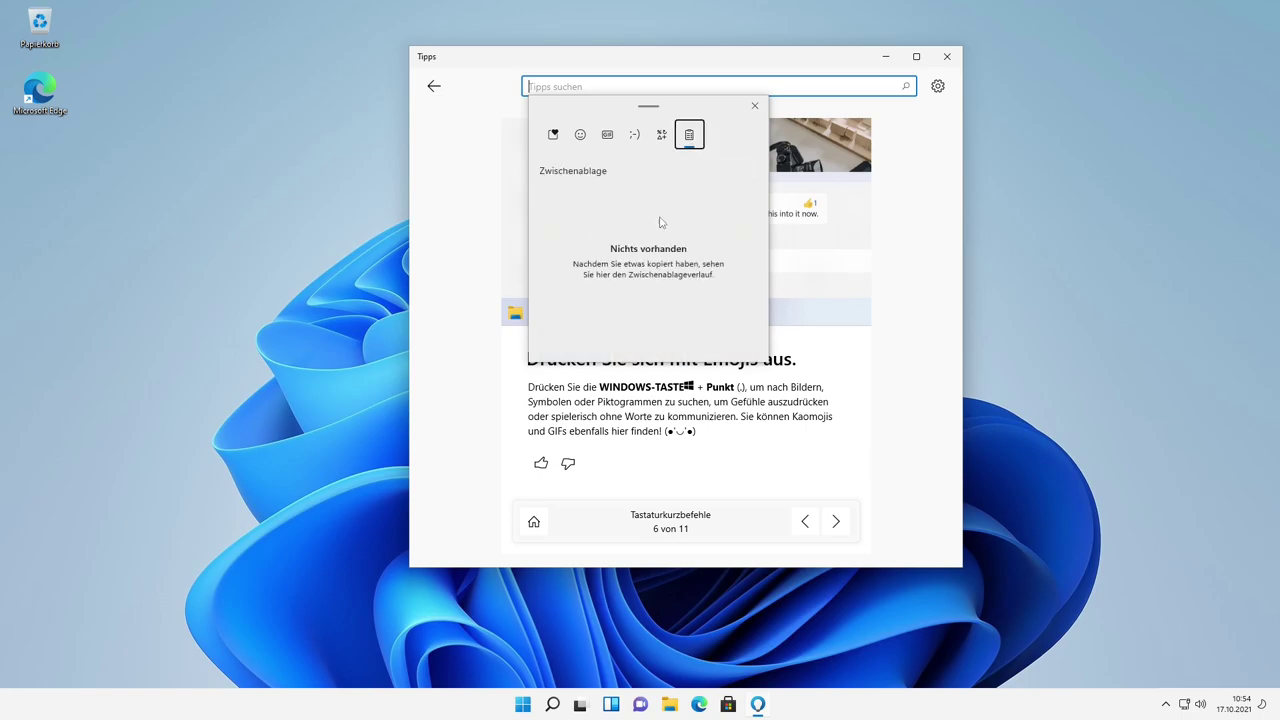
left_click_drag(645, 112, 690, 169)
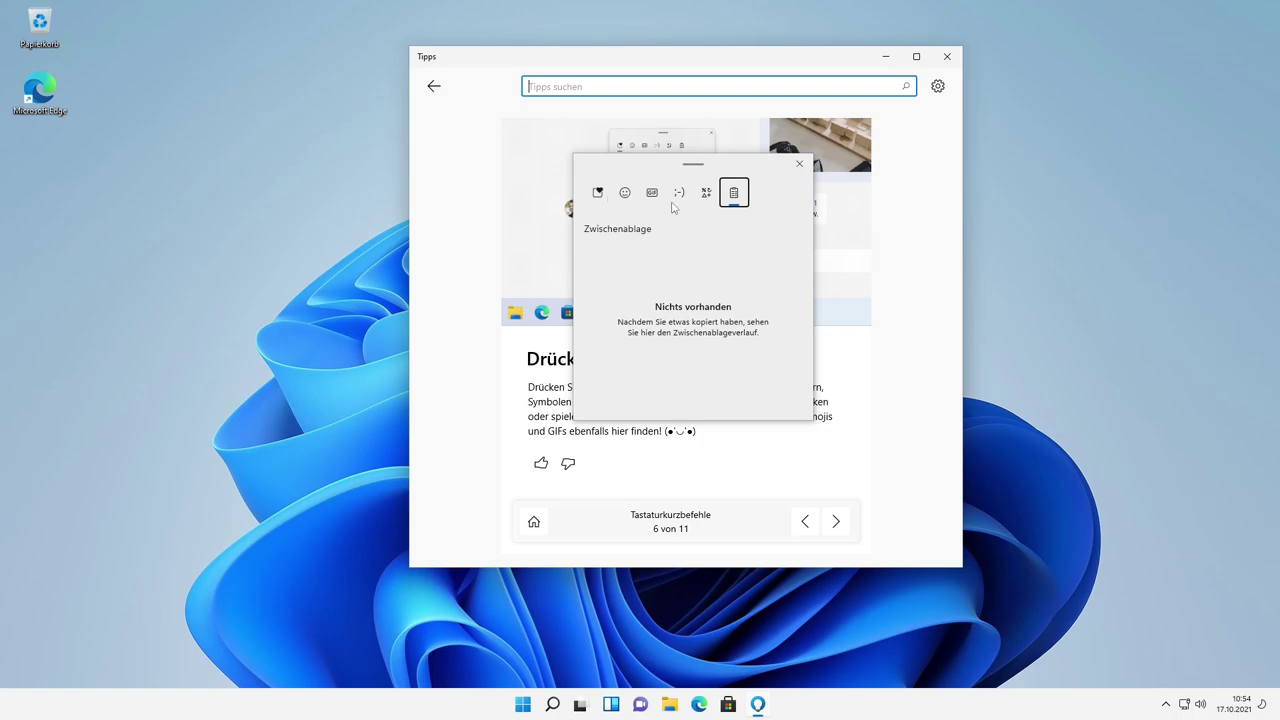
left_click(799, 165)
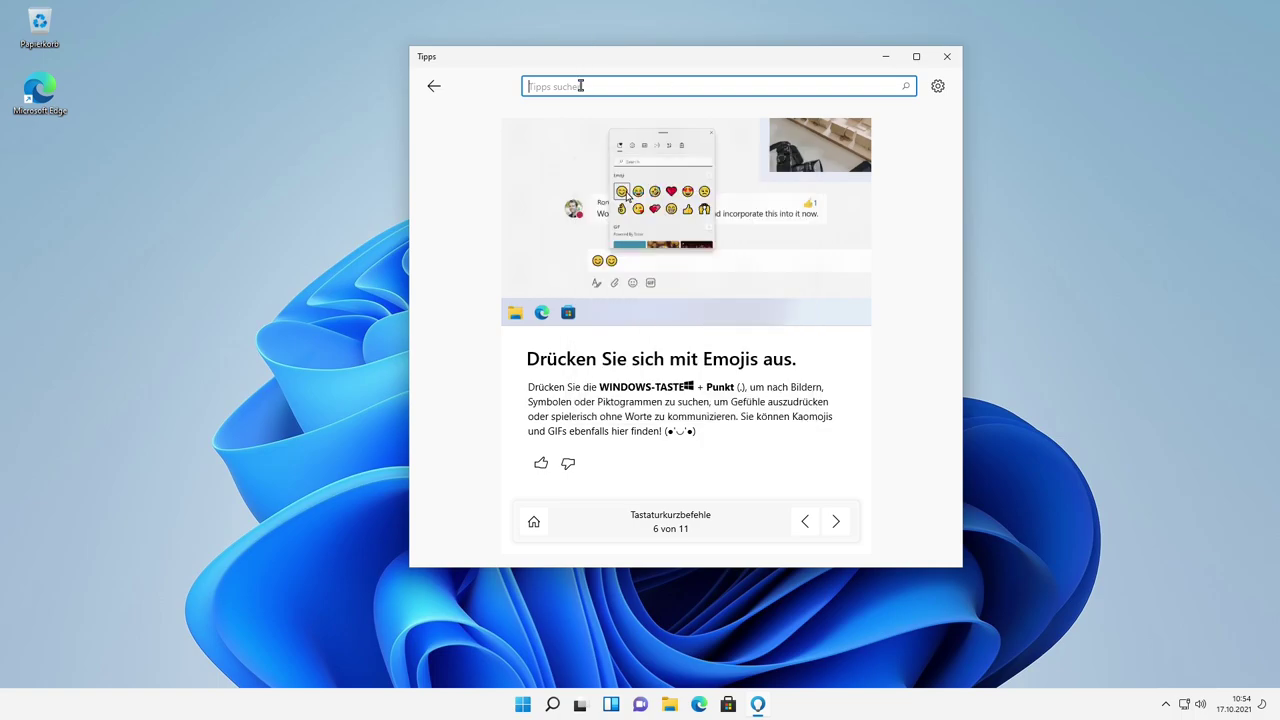
Step: Reopen and close the emoji panel, then advance to tip 7 of 11
key("super+period")
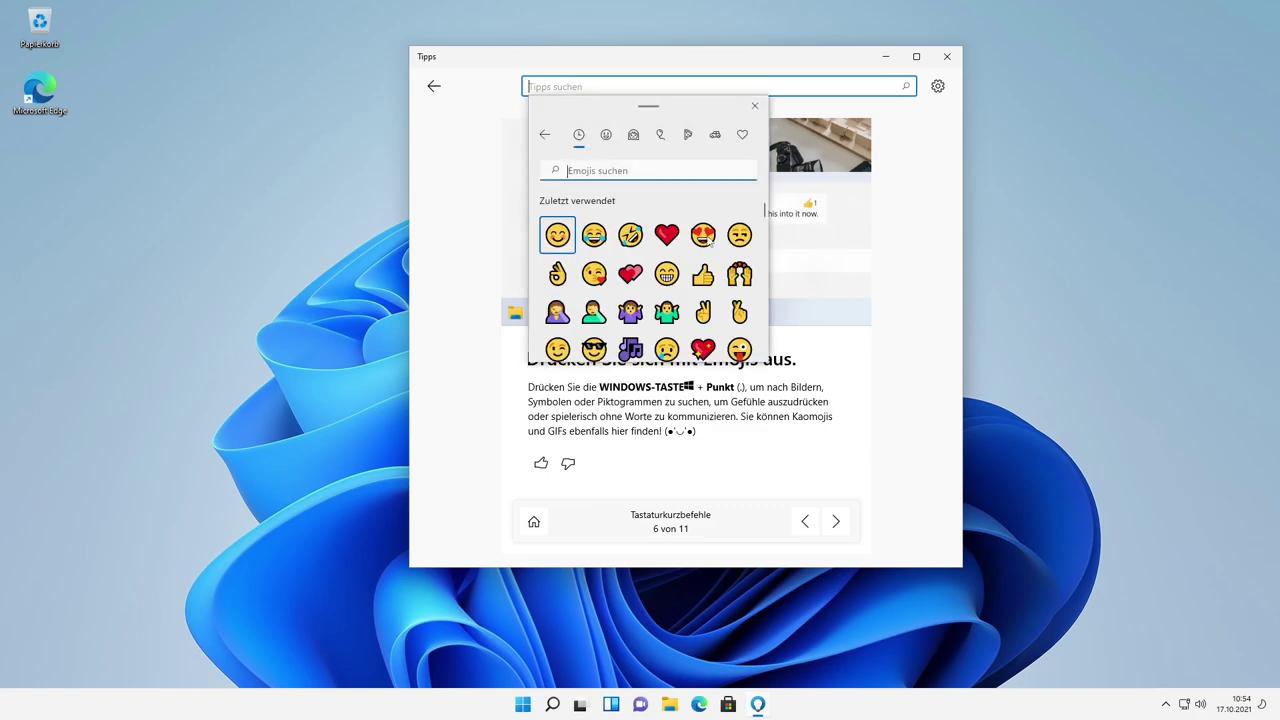
left_click(755, 106)
left_click(830, 523)
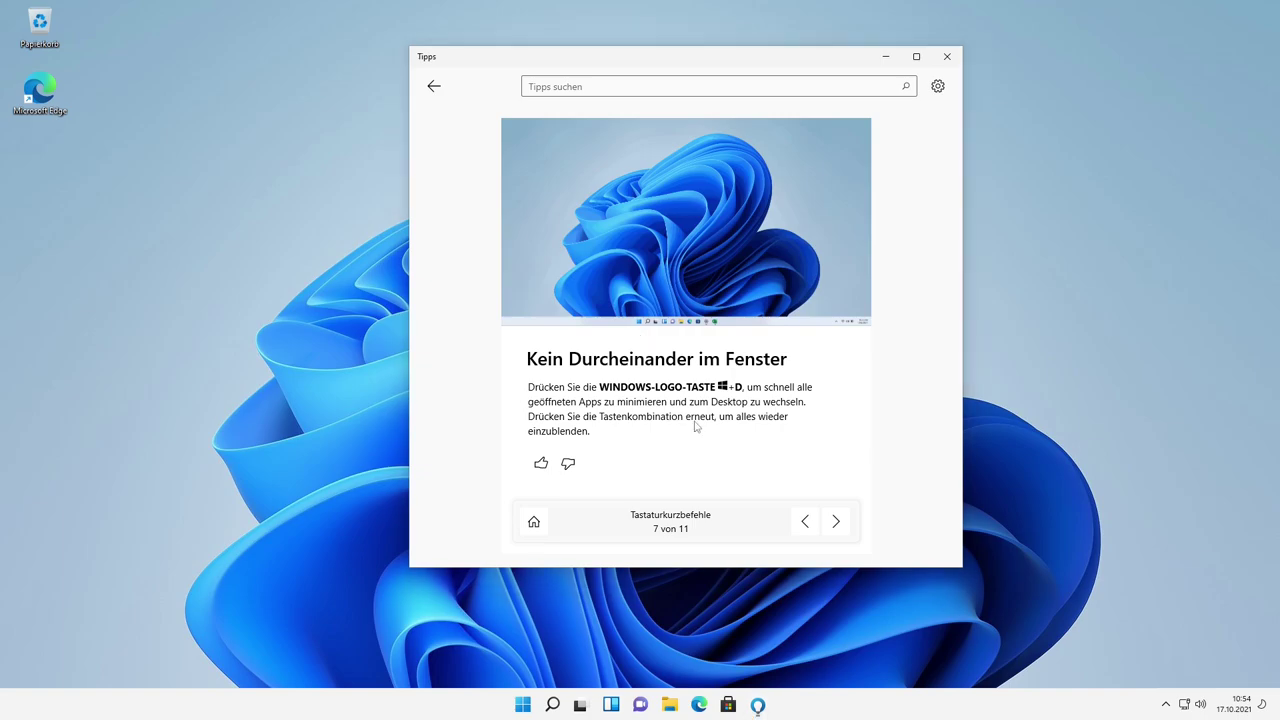
Step: Show the desktop, launch Microsoft Store, File Explorer and Edge, and finish Edge's first-run setup
key("super+d")
key("super+d")
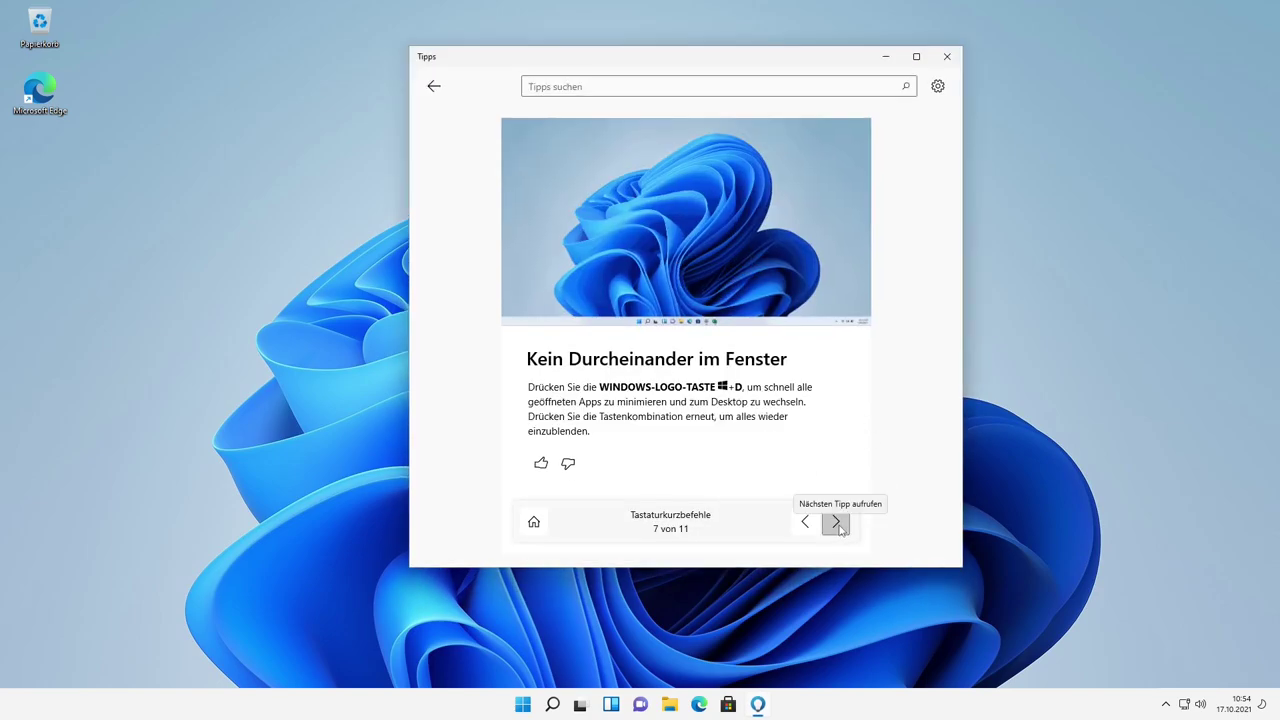
left_click(727, 710)
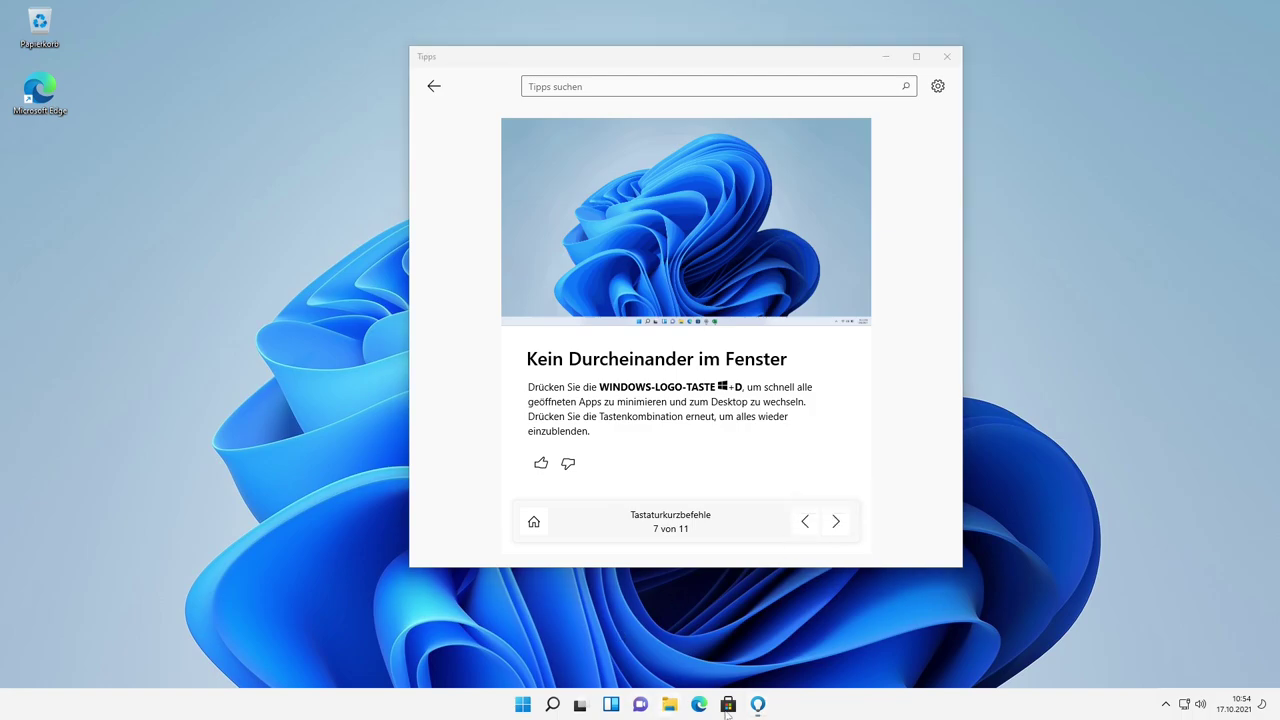
left_click(669, 704)
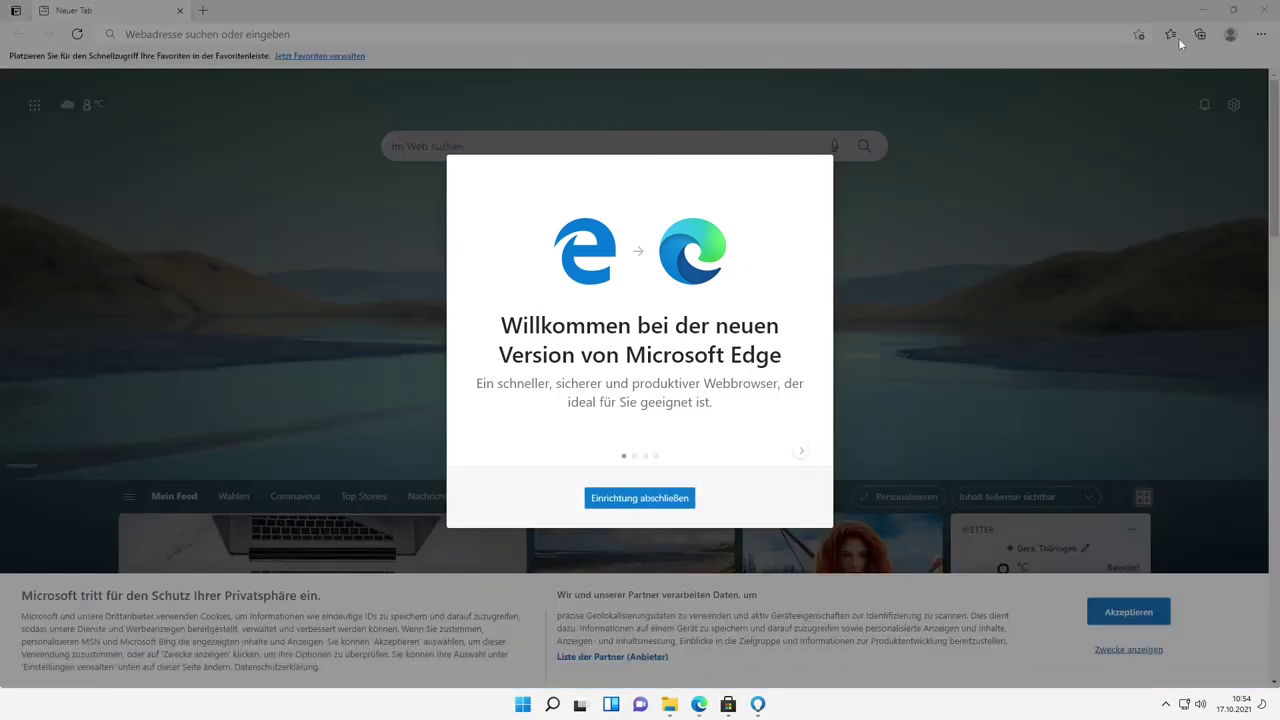
left_click(650, 504)
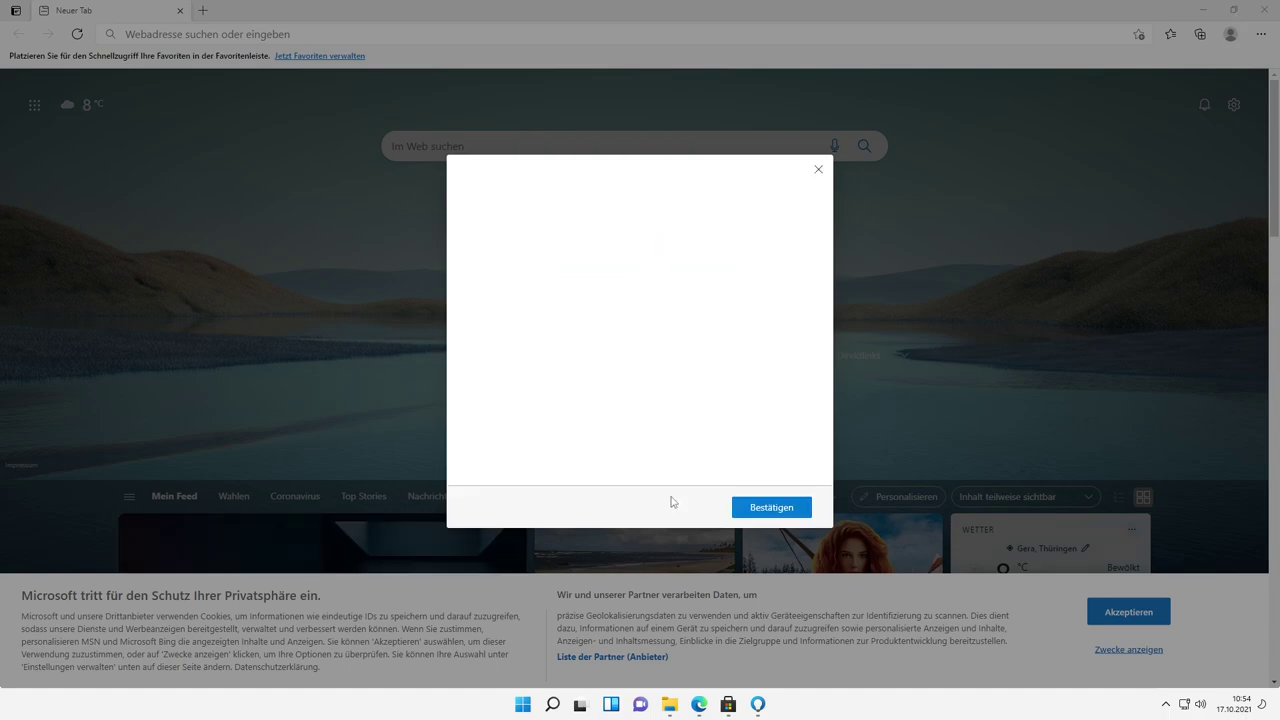
left_click(758, 506)
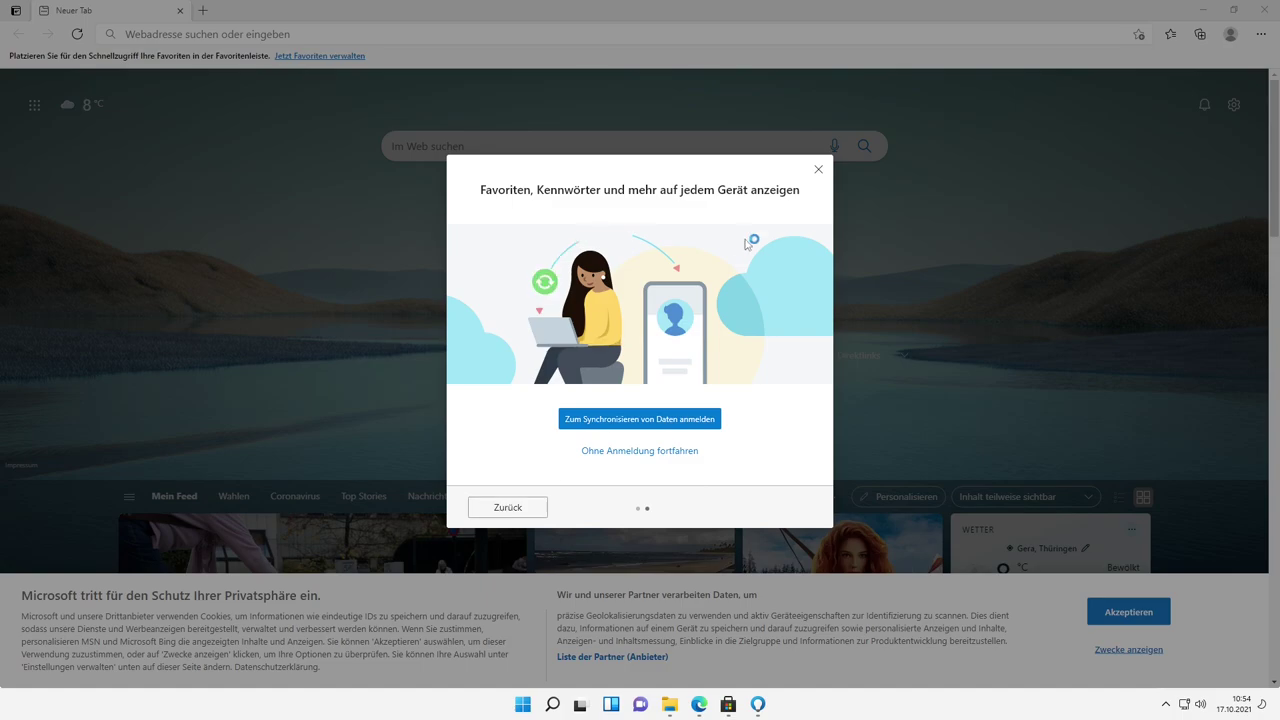
left_click(818, 171)
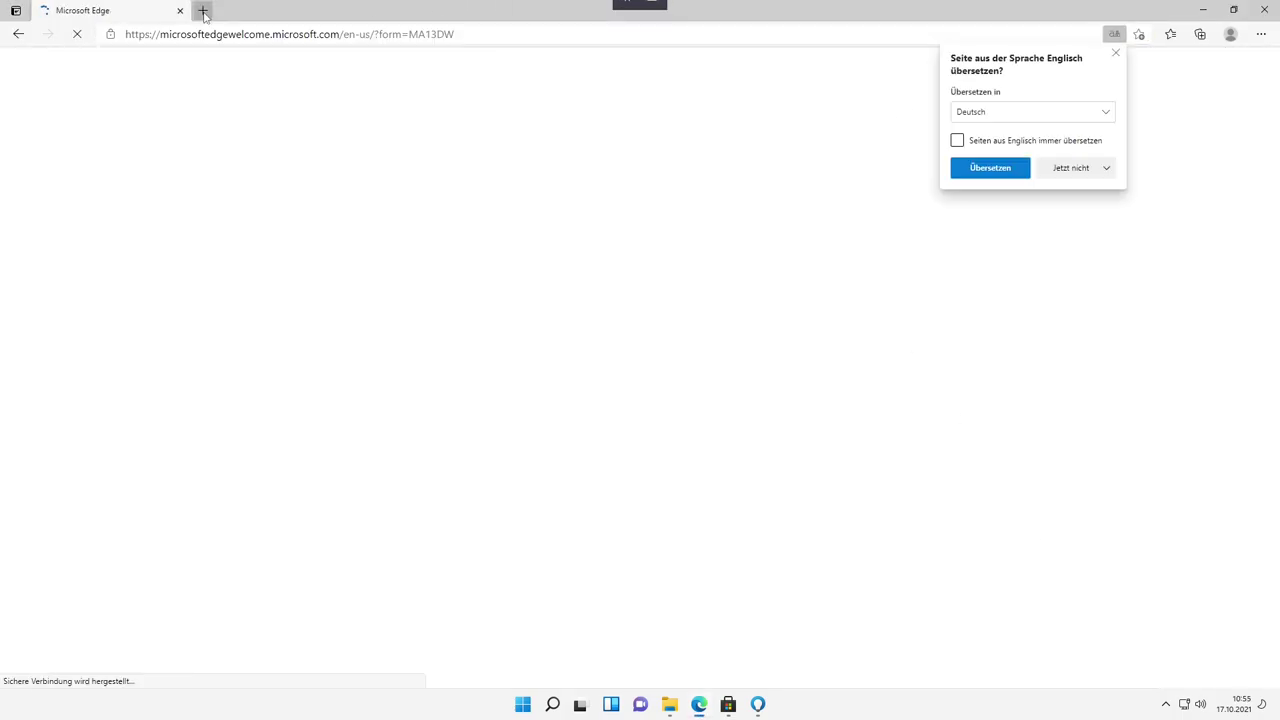
left_click(203, 10)
left_click(179, 10)
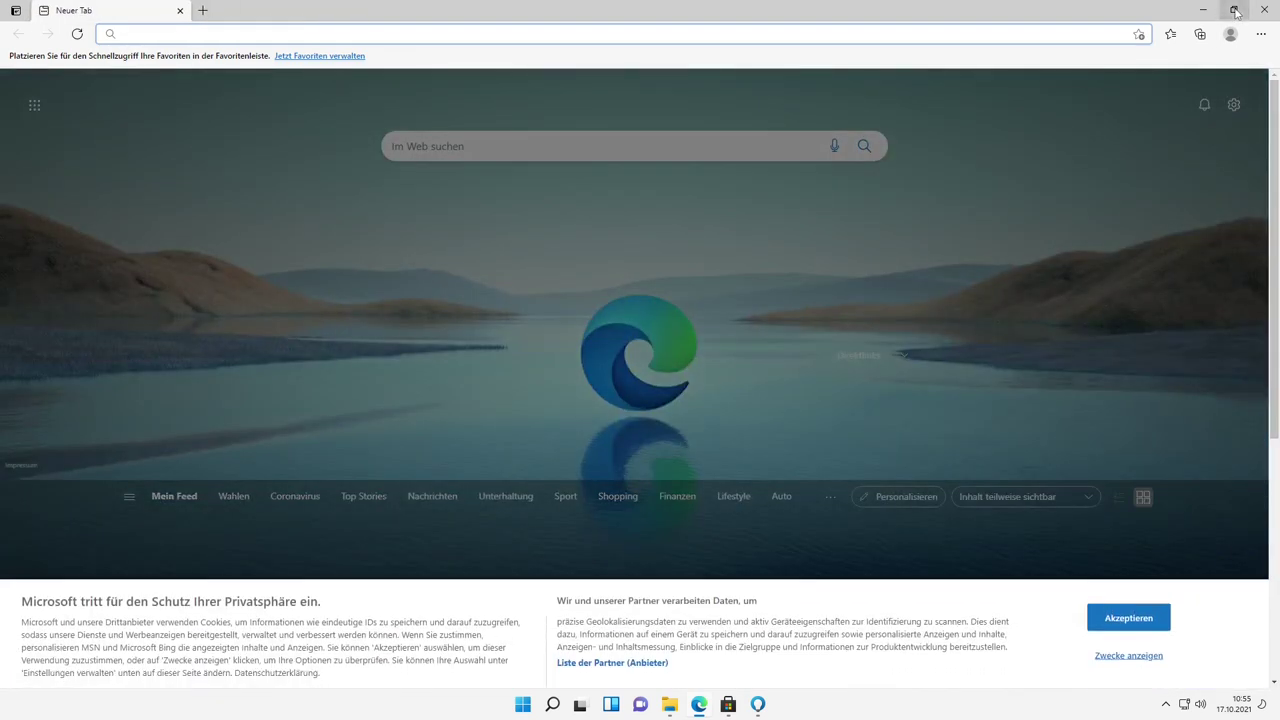
Step: Restore Edge smaller, centre the Store window, minimise everything, and bring back only Tips
left_click(1233, 9)
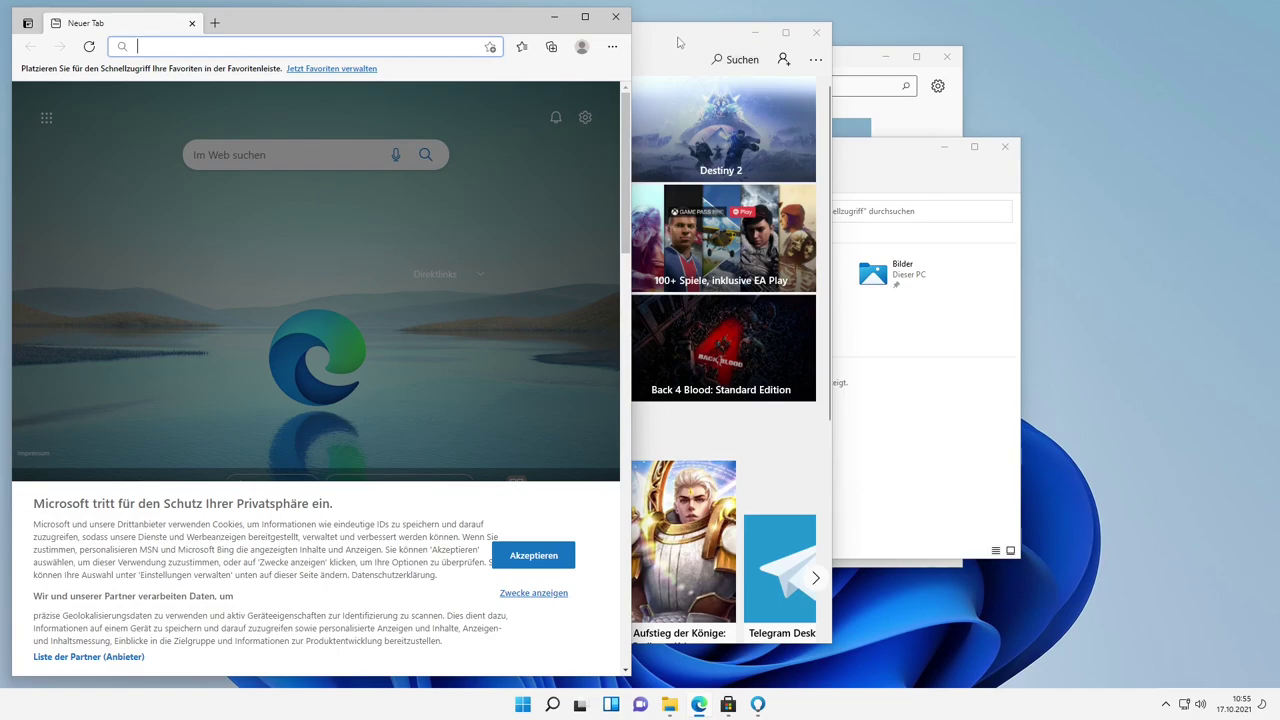
left_click_drag(678, 42, 1023, 107)
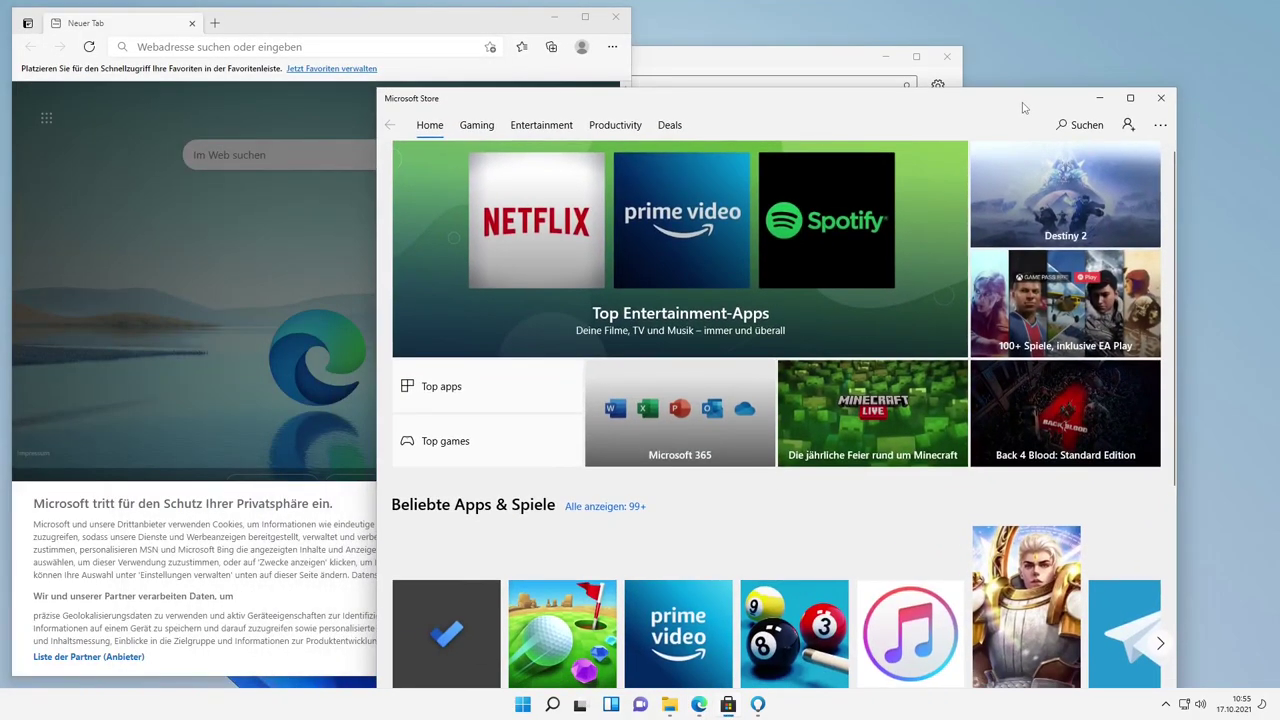
key("super+d")
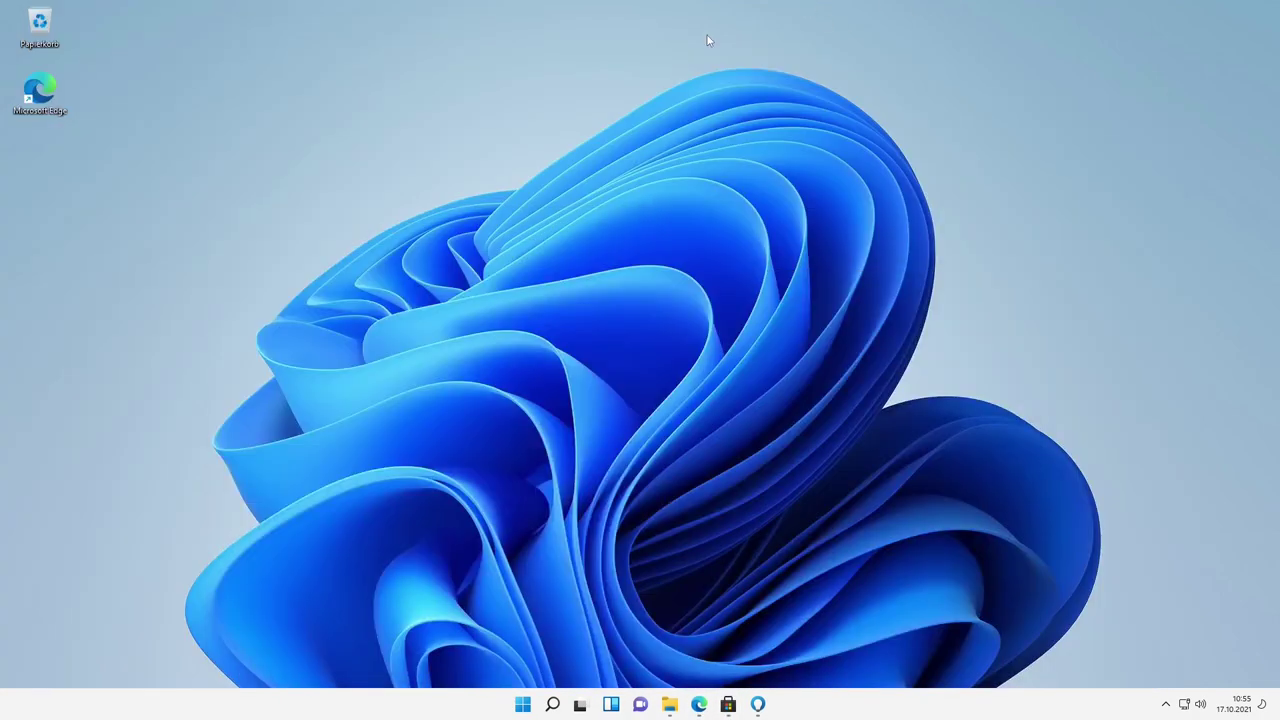
left_click(758, 704)
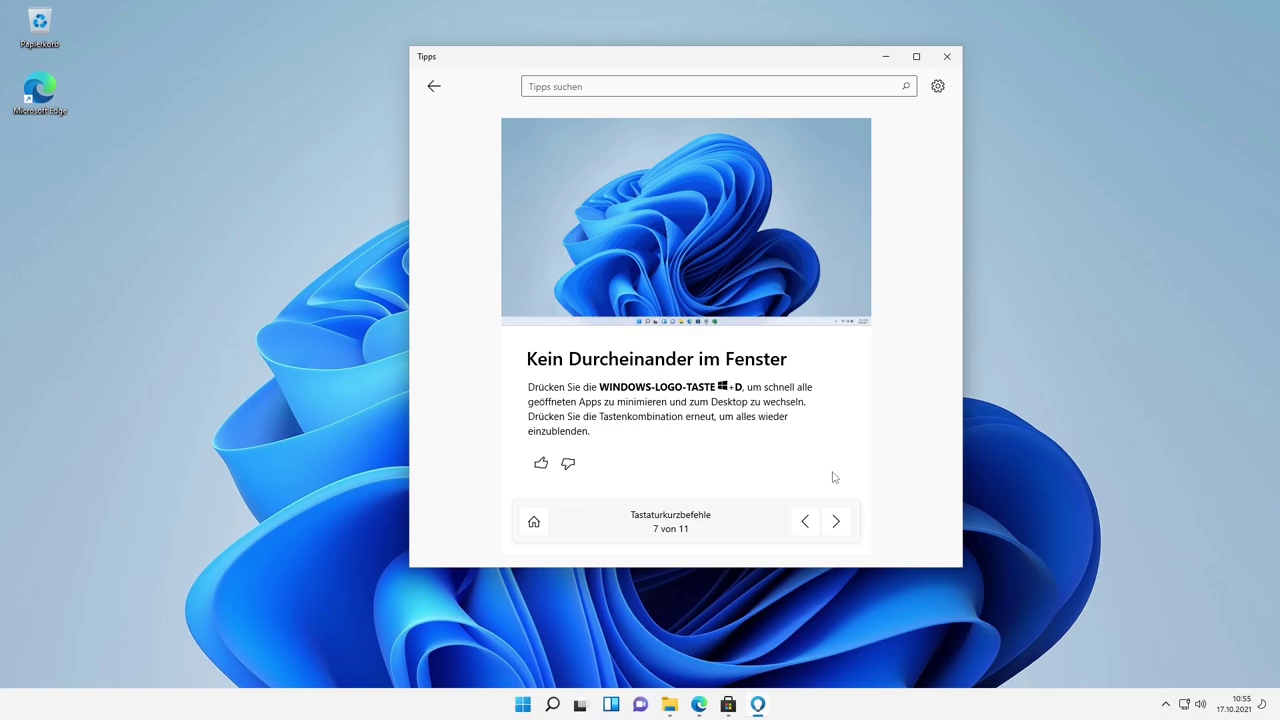
Step: Go to lock screen tip 8, lock with Win+L, sign back in with the account password, and reach tip 9
left_click(836, 521)
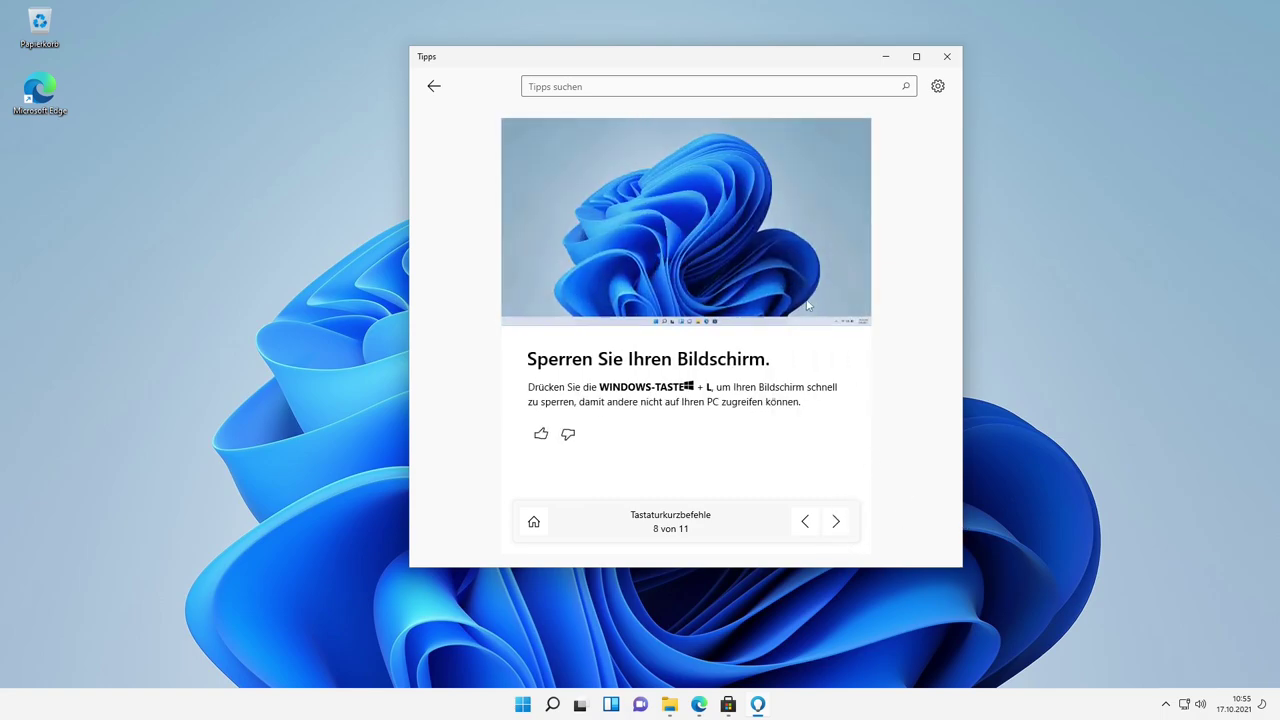
key("super+l")
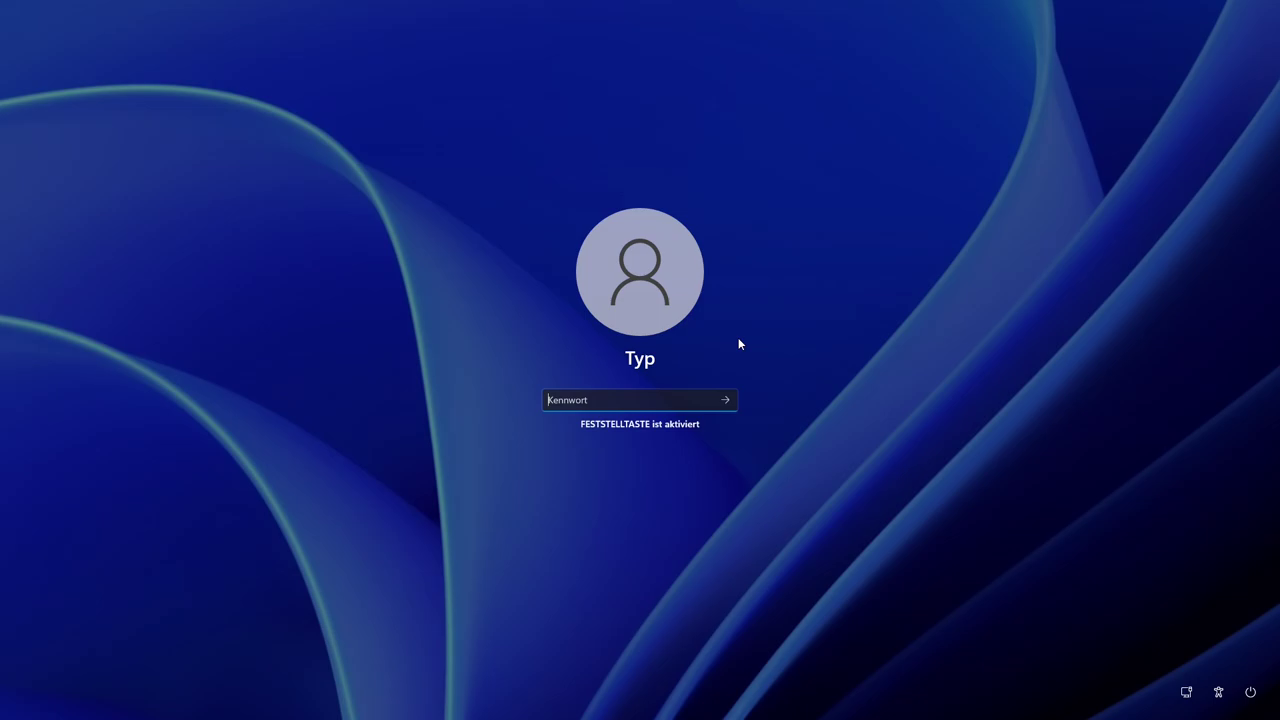
key("Caps_Lock")
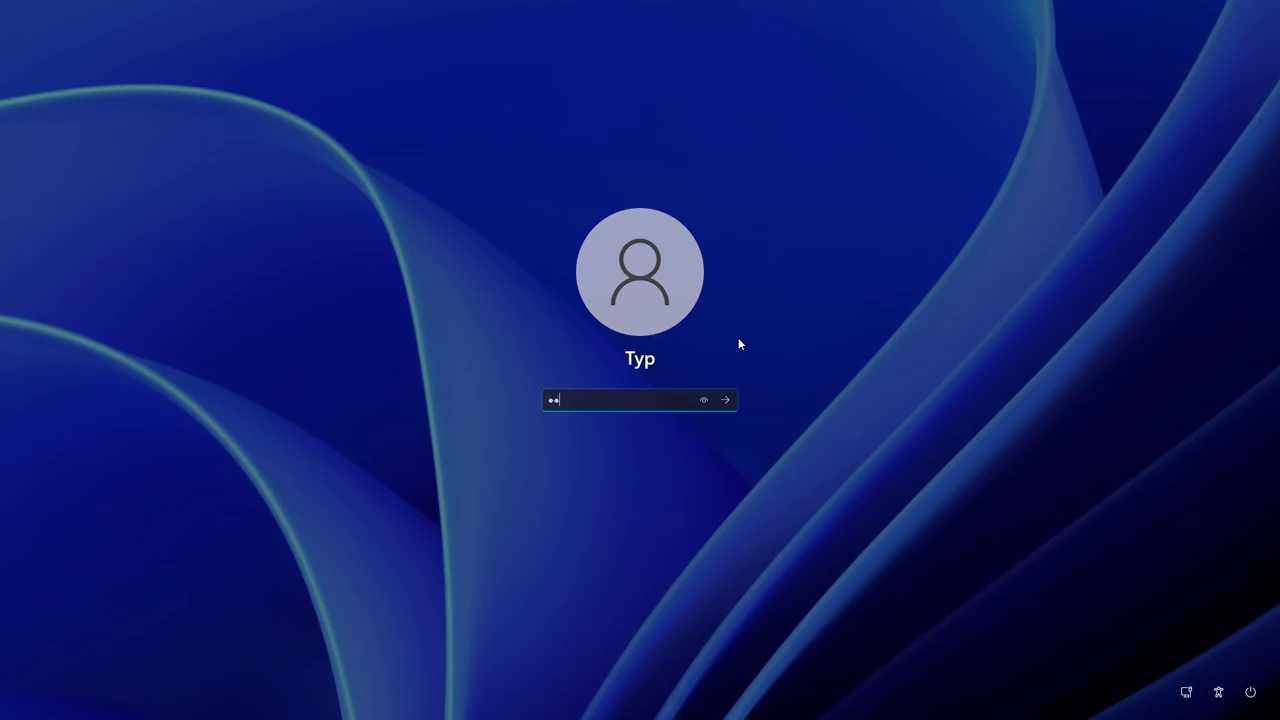
key("Return")
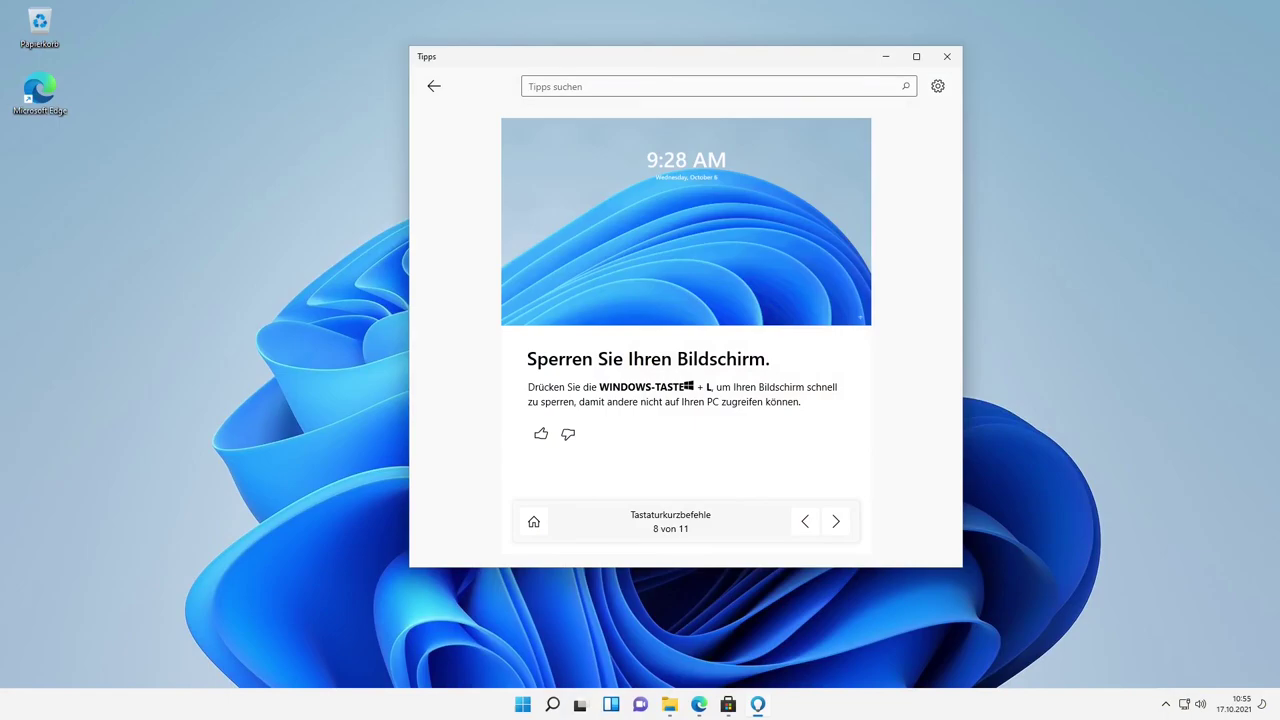
left_click(835, 521)
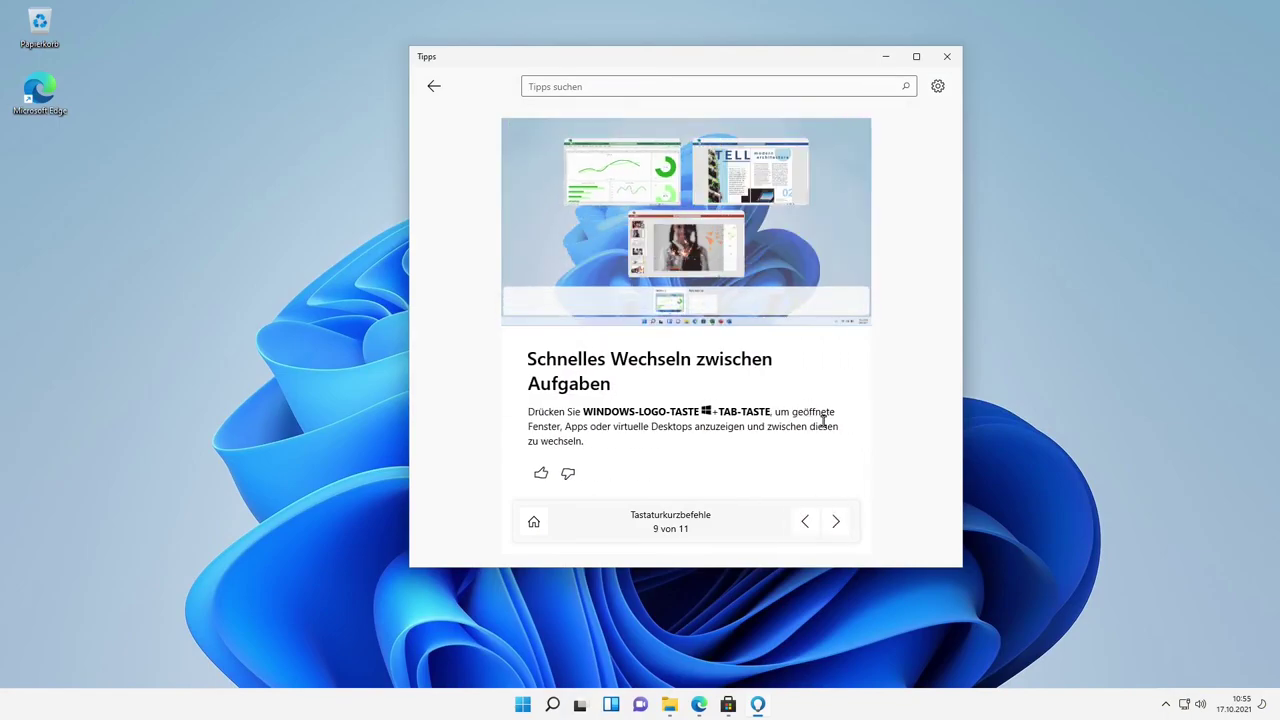
Step: In Task View, create a new virtual desktop and switch to the empty Desktop 2
key("super+Tab")
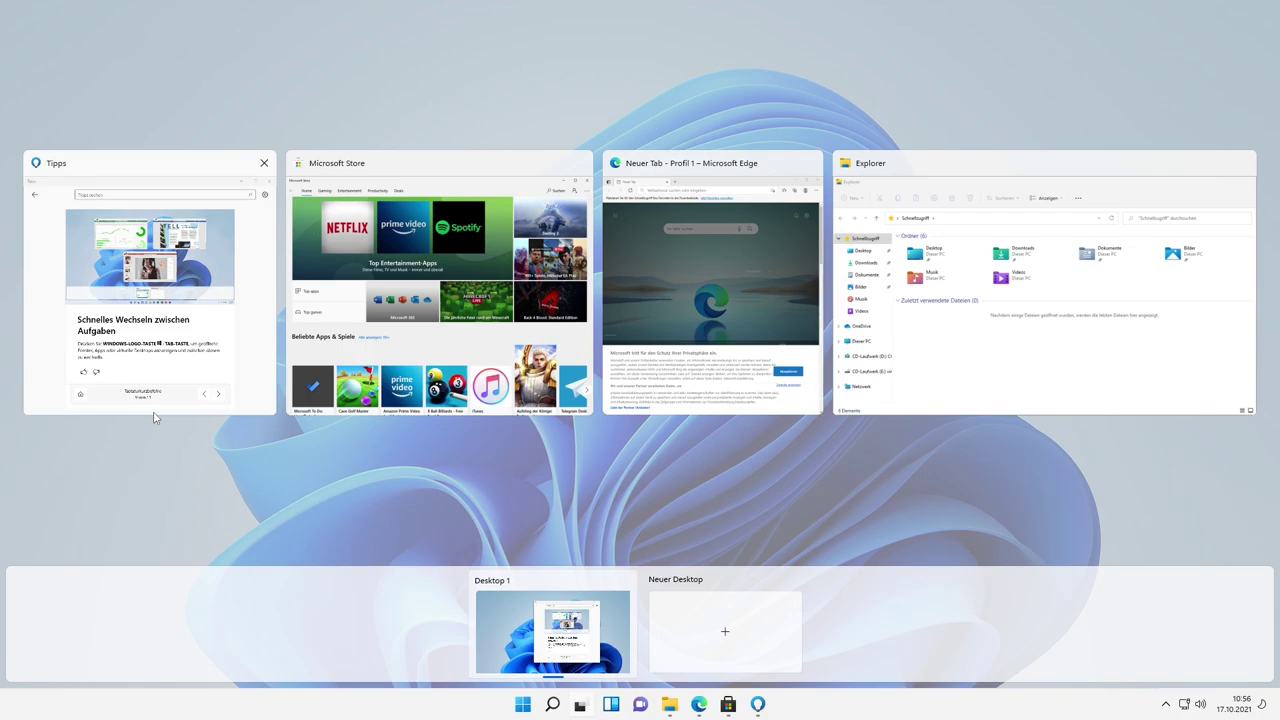
left_click(153, 411)
key("super+Tab")
left_click(153, 411)
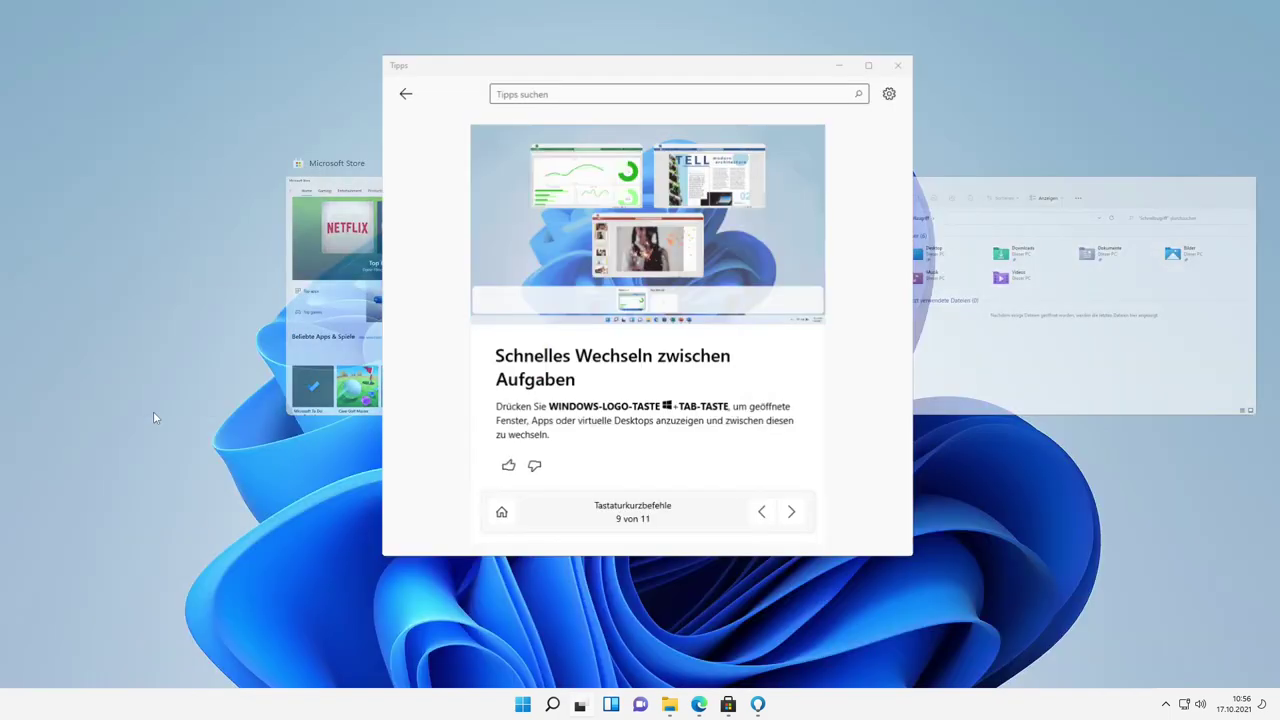
key("super+Tab")
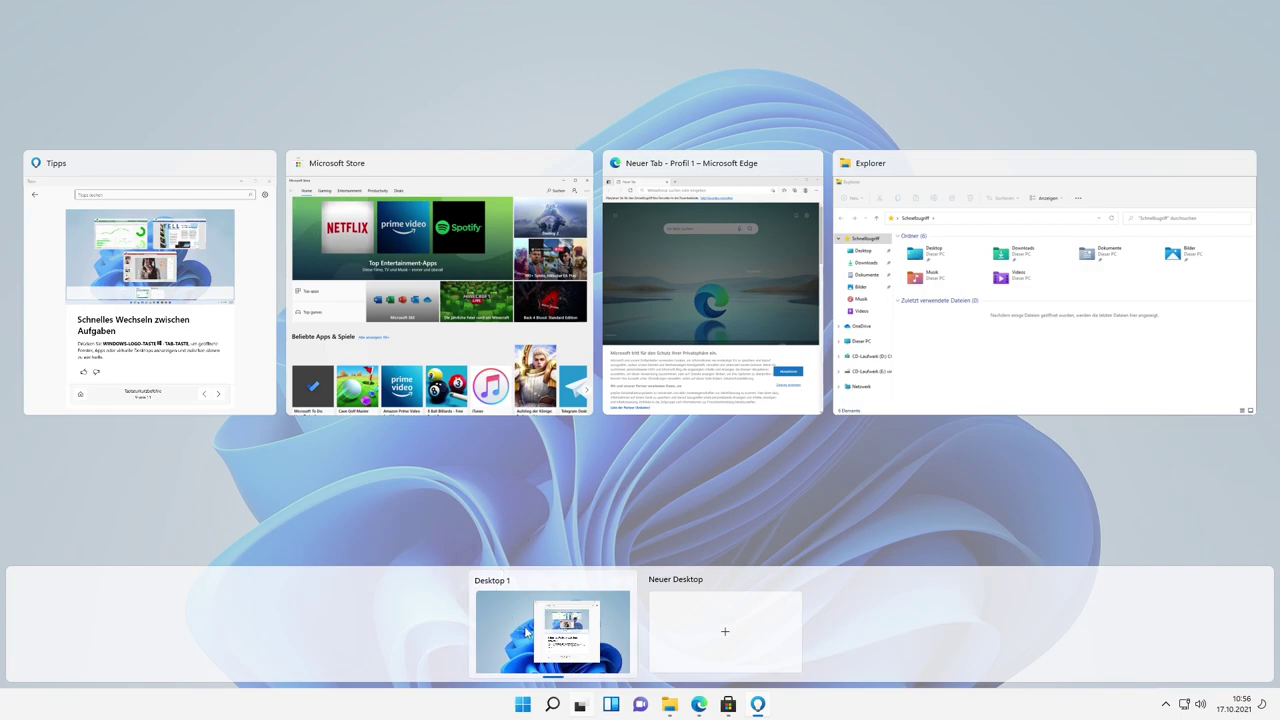
left_click(731, 634)
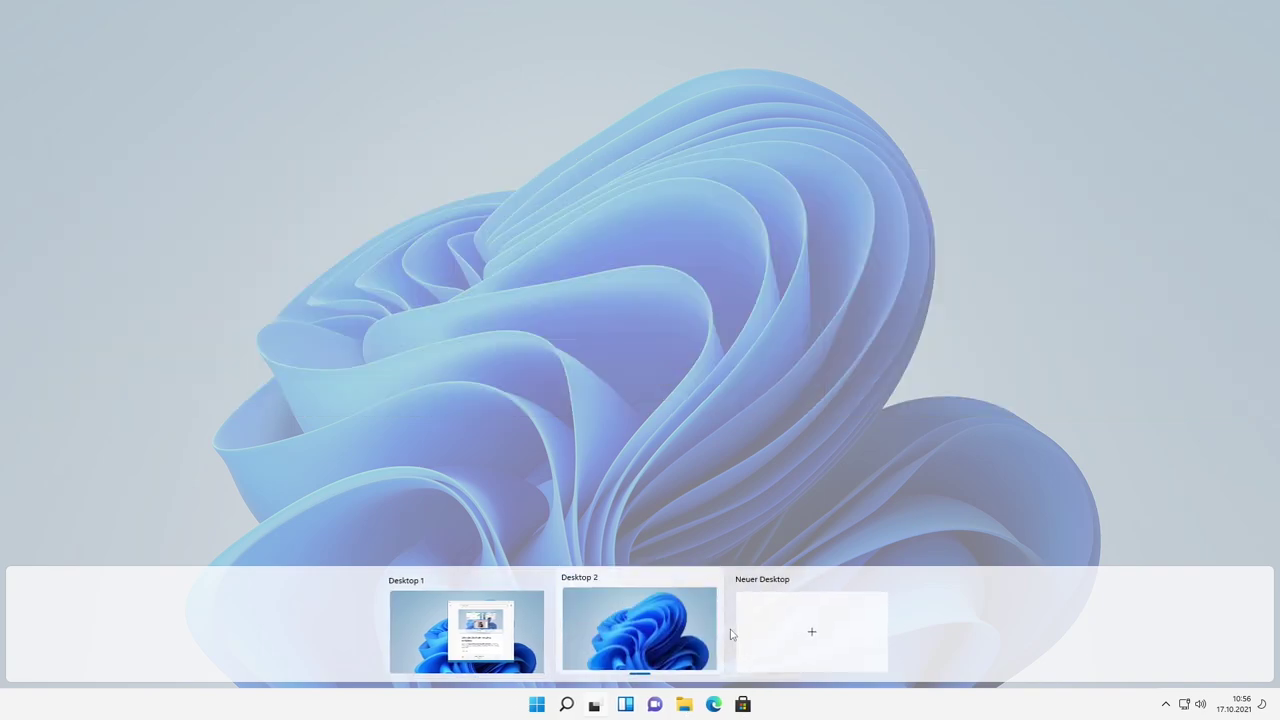
left_click(652, 636)
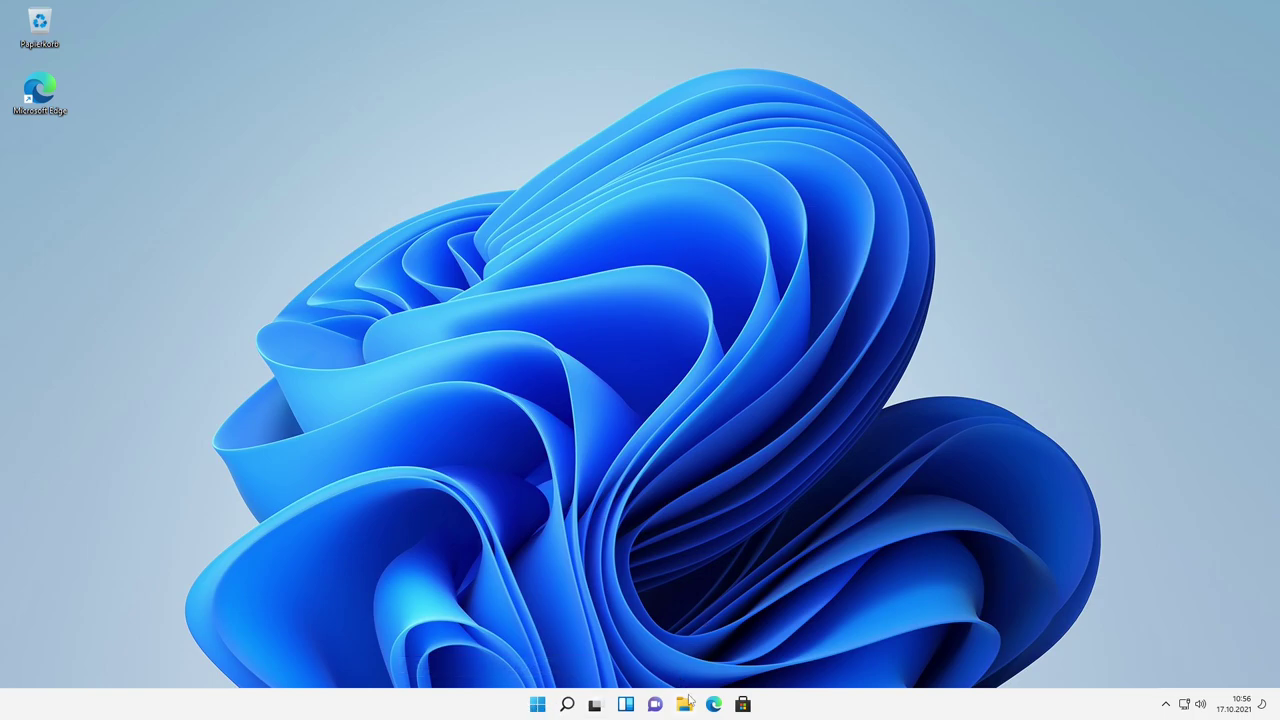
Step: Open File Explorer to the Desktop folder, launch Microsoft Store, and spread the Store and Tips windows apart
key("super+c")
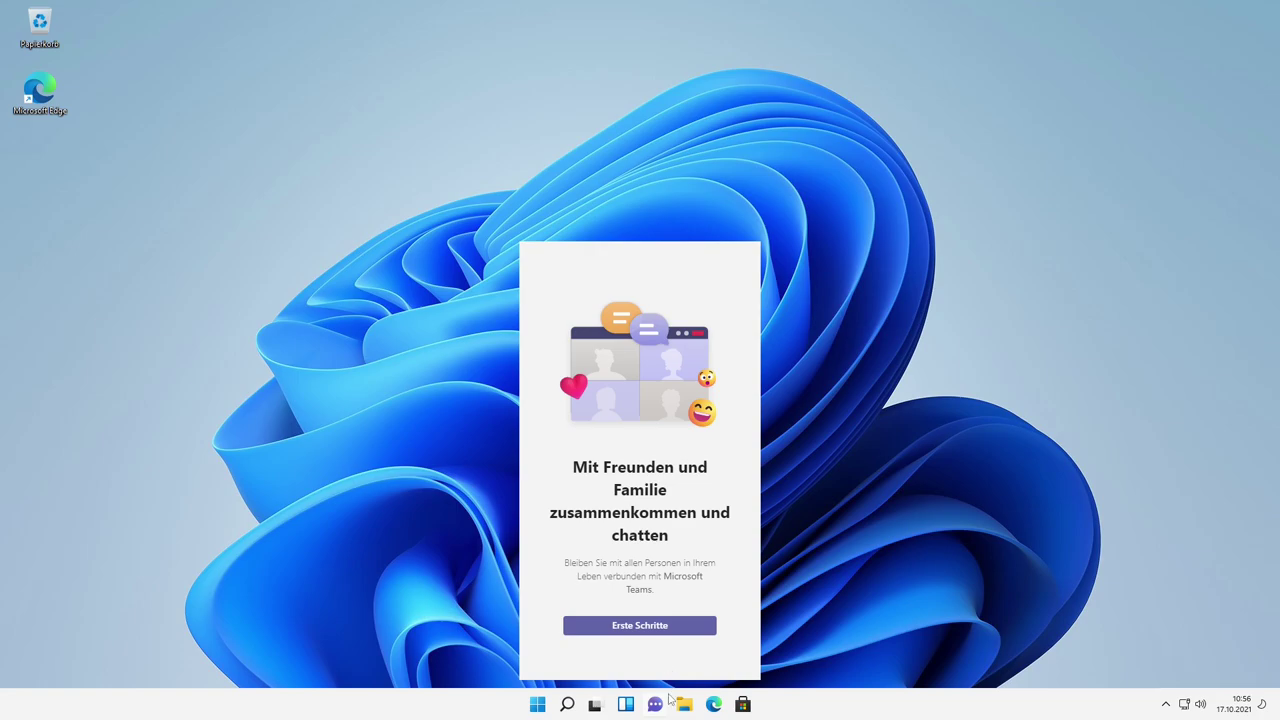
left_click(684, 704)
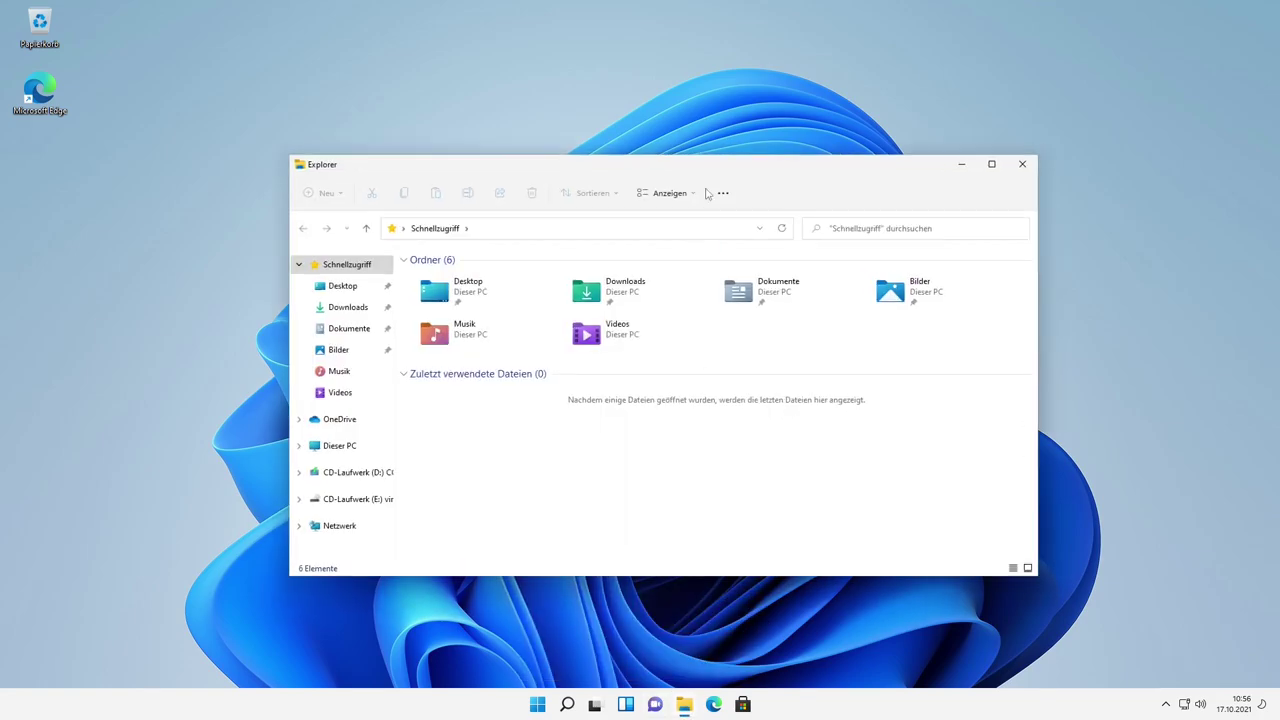
double_click(461, 296)
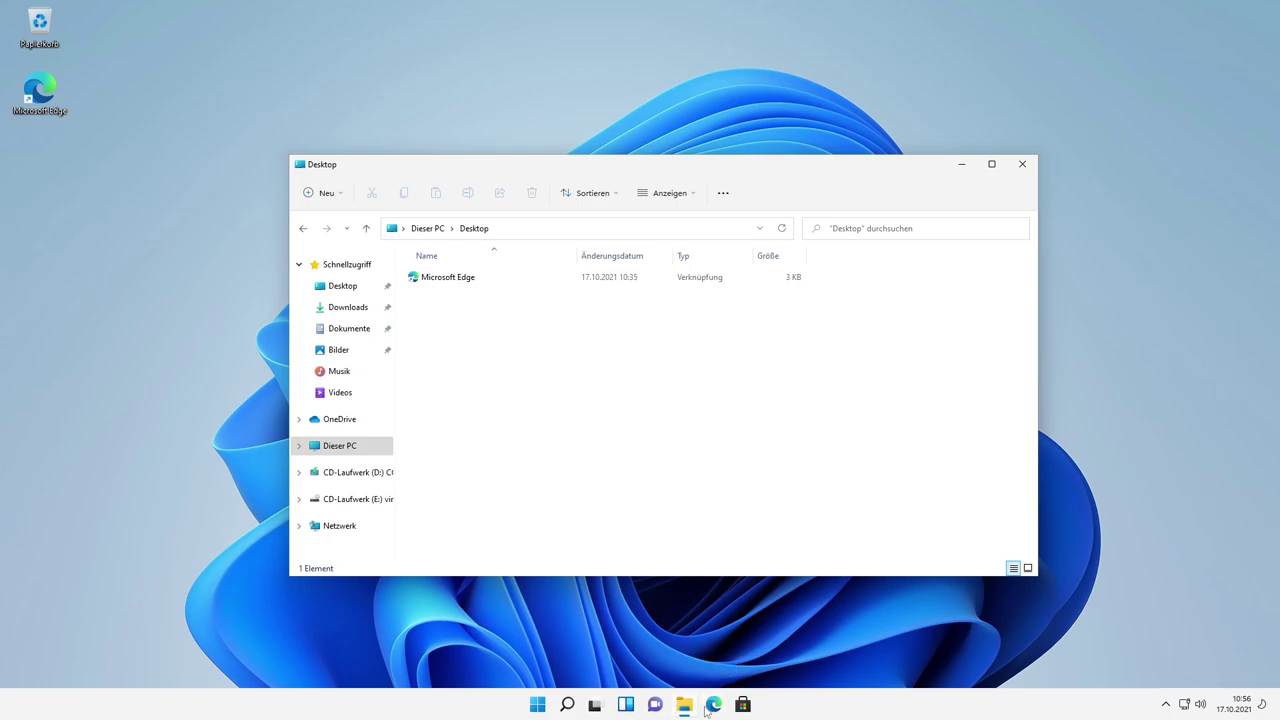
left_click(743, 705)
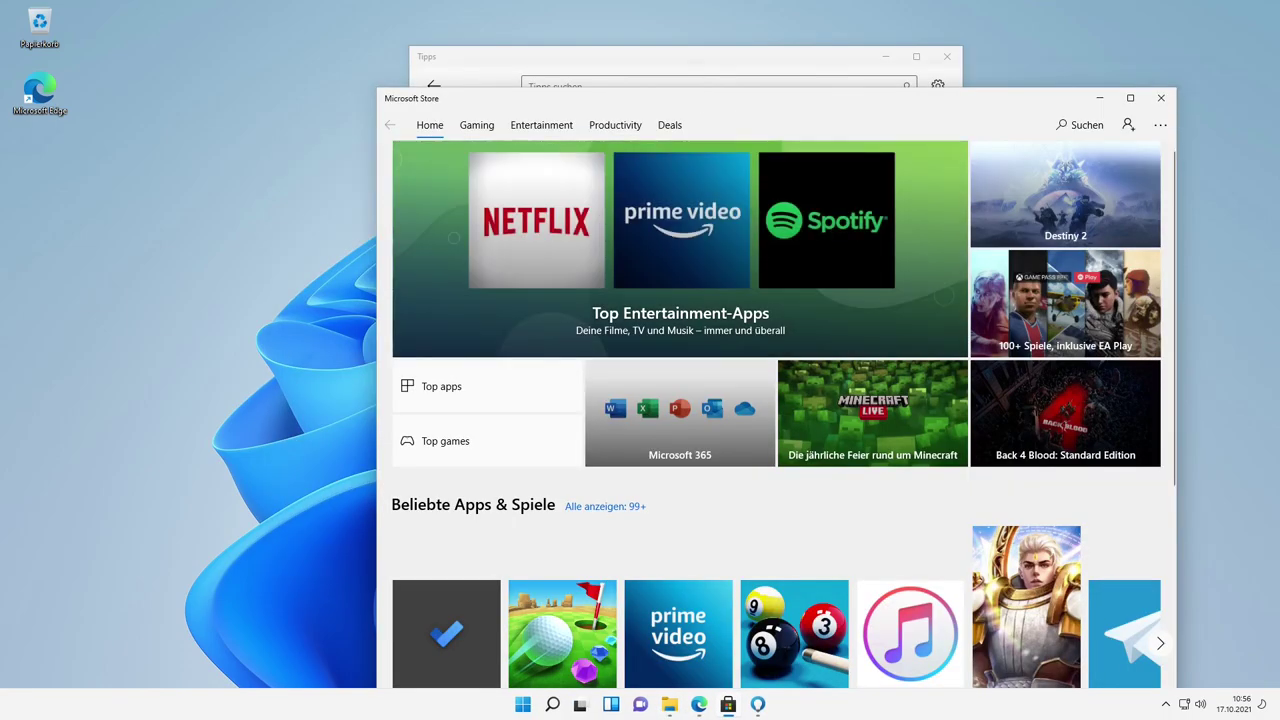
left_click_drag(763, 110, 1095, 51)
left_click_drag(630, 57, 355, 60)
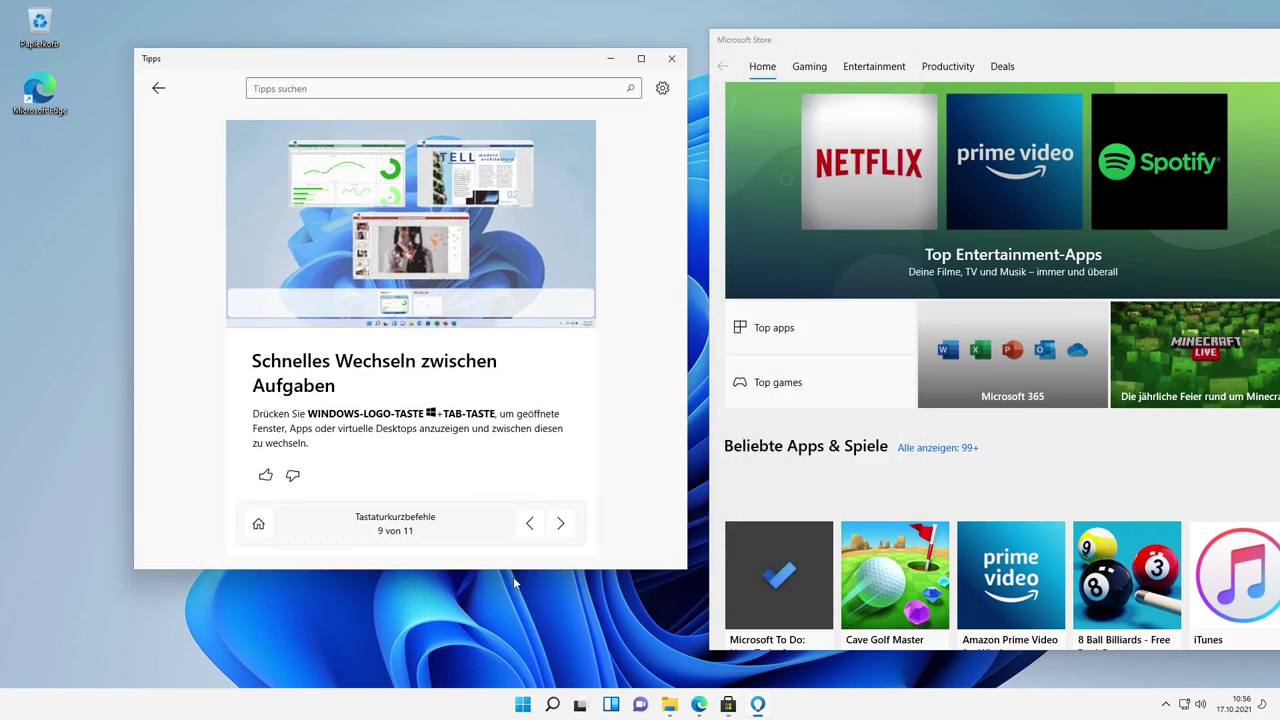
Step: Switch to Desktop 2 through Task View and move the Explorer window up and right
key("super+Tab")
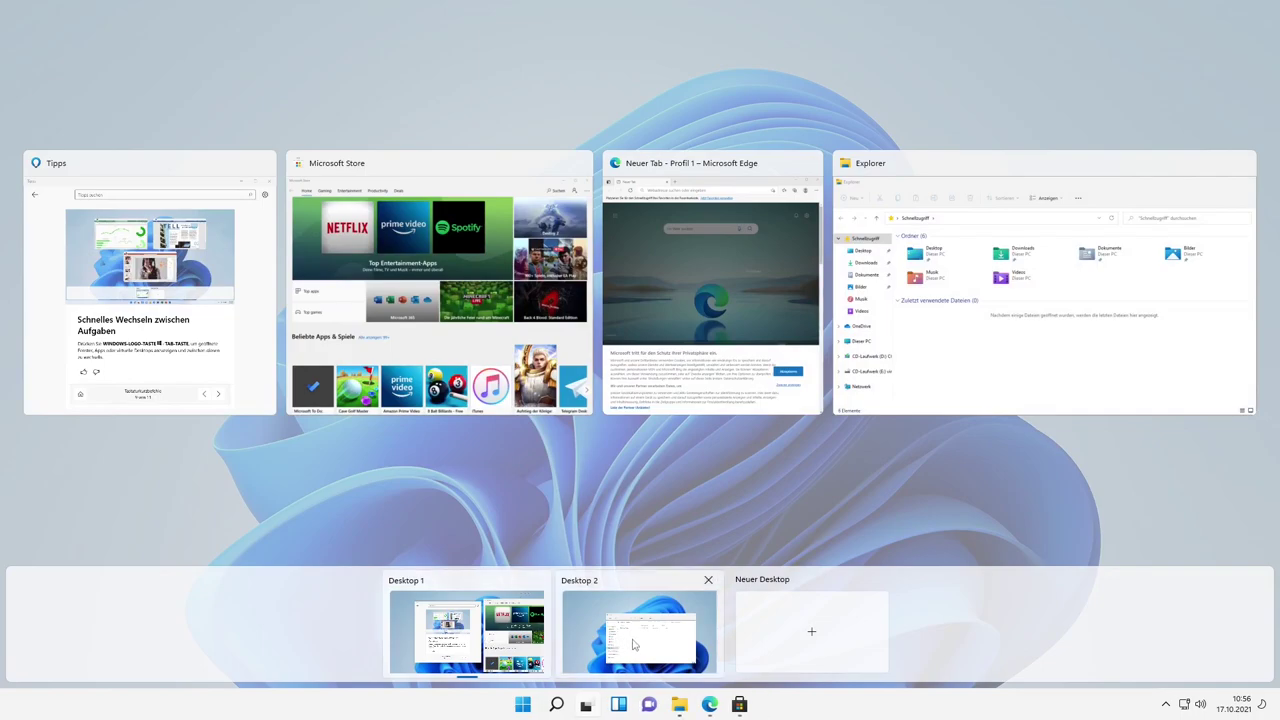
left_click(585, 648)
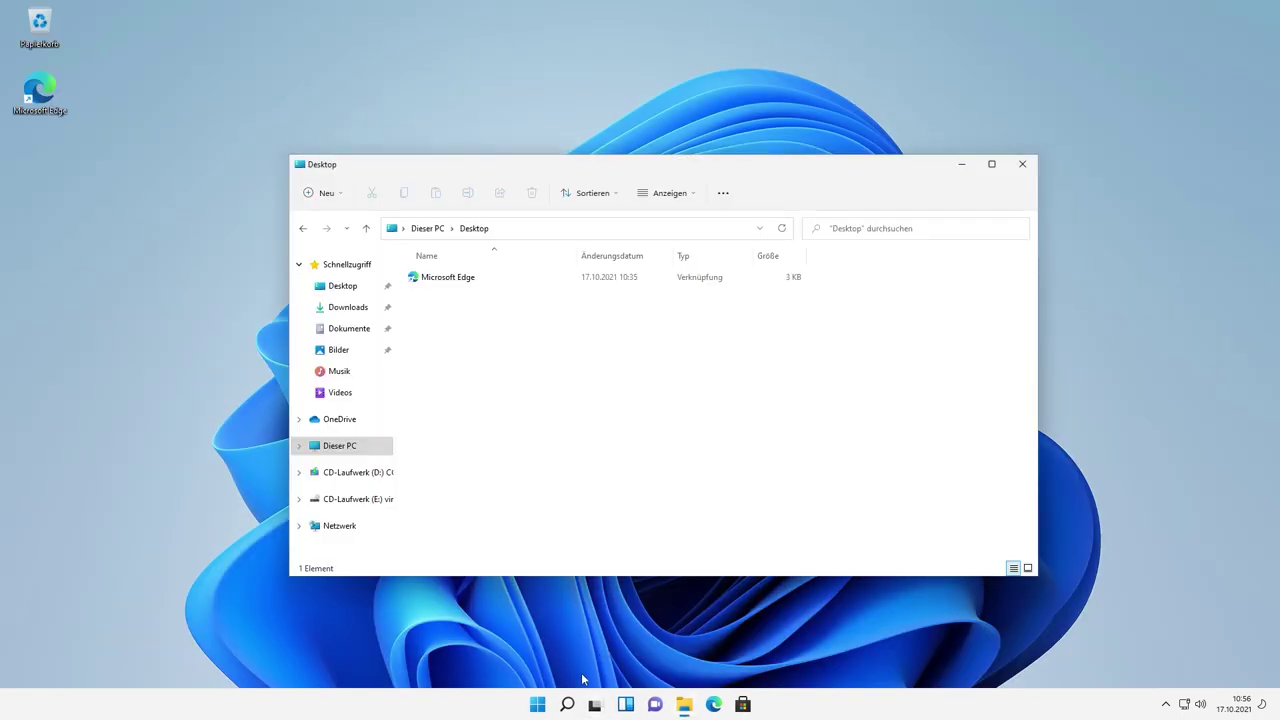
left_click_drag(673, 167, 872, 87)
Step: Move and minimise Store, shift Tips right, advance to tip 10, then reopen Store and Edge
left_click(743, 705)
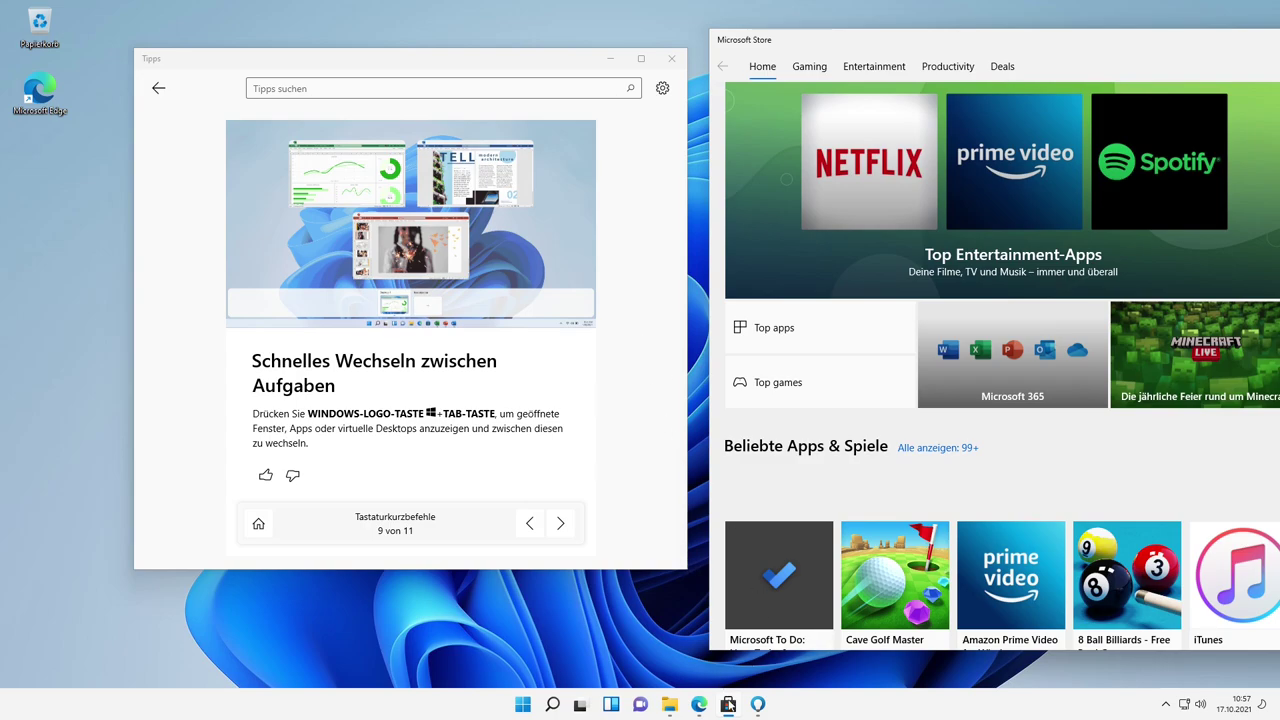
mouse_move(734, 716)
left_click_drag(854, 40, 494, 37)
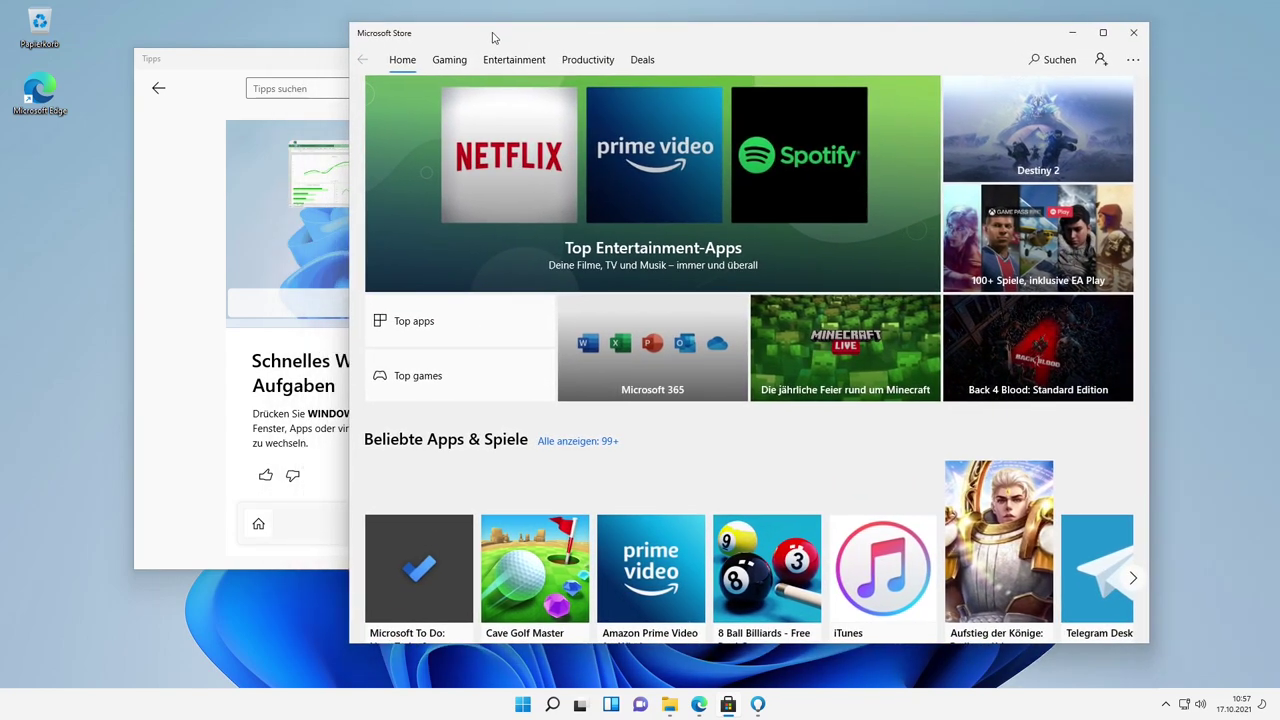
left_click(1071, 36)
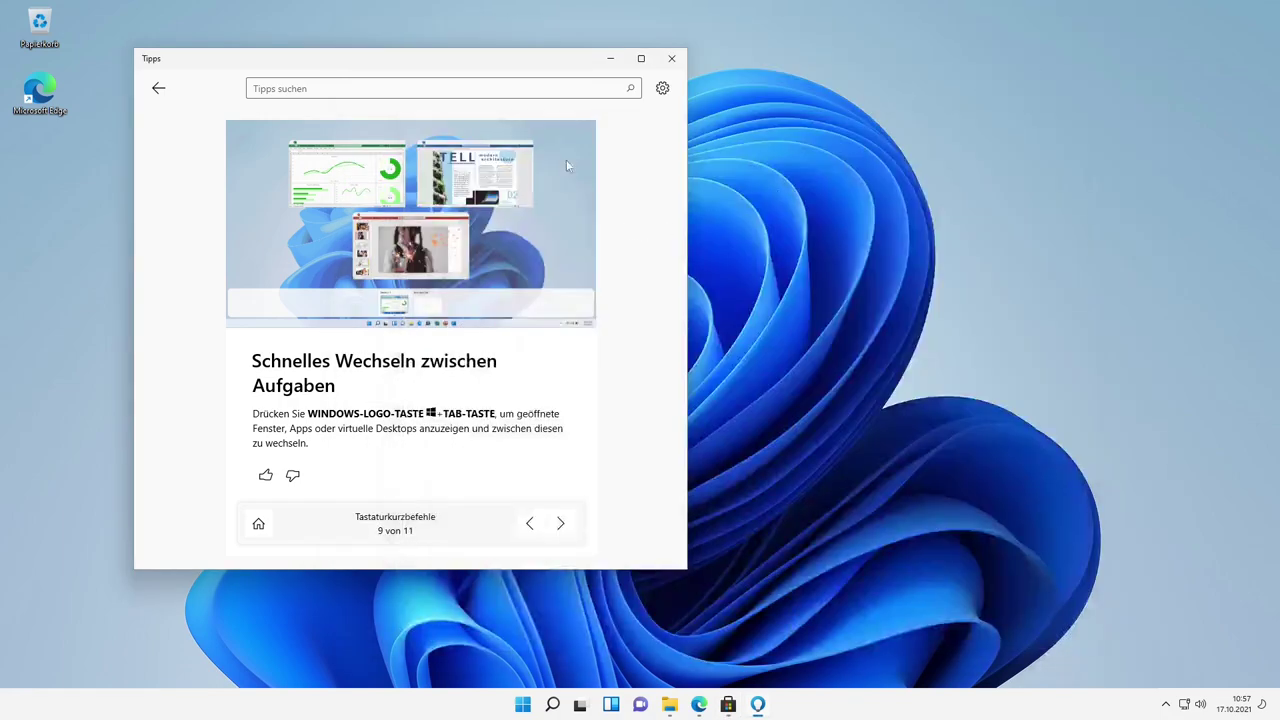
left_click_drag(498, 68, 824, 75)
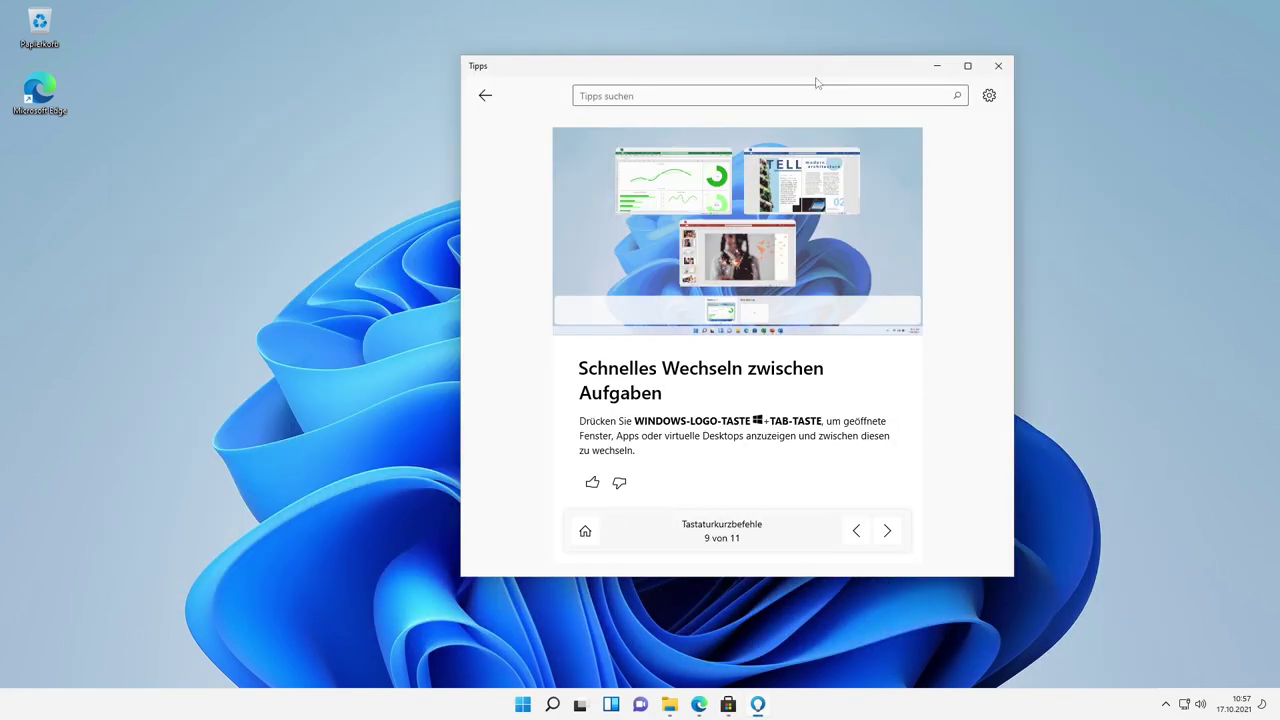
left_click(887, 530)
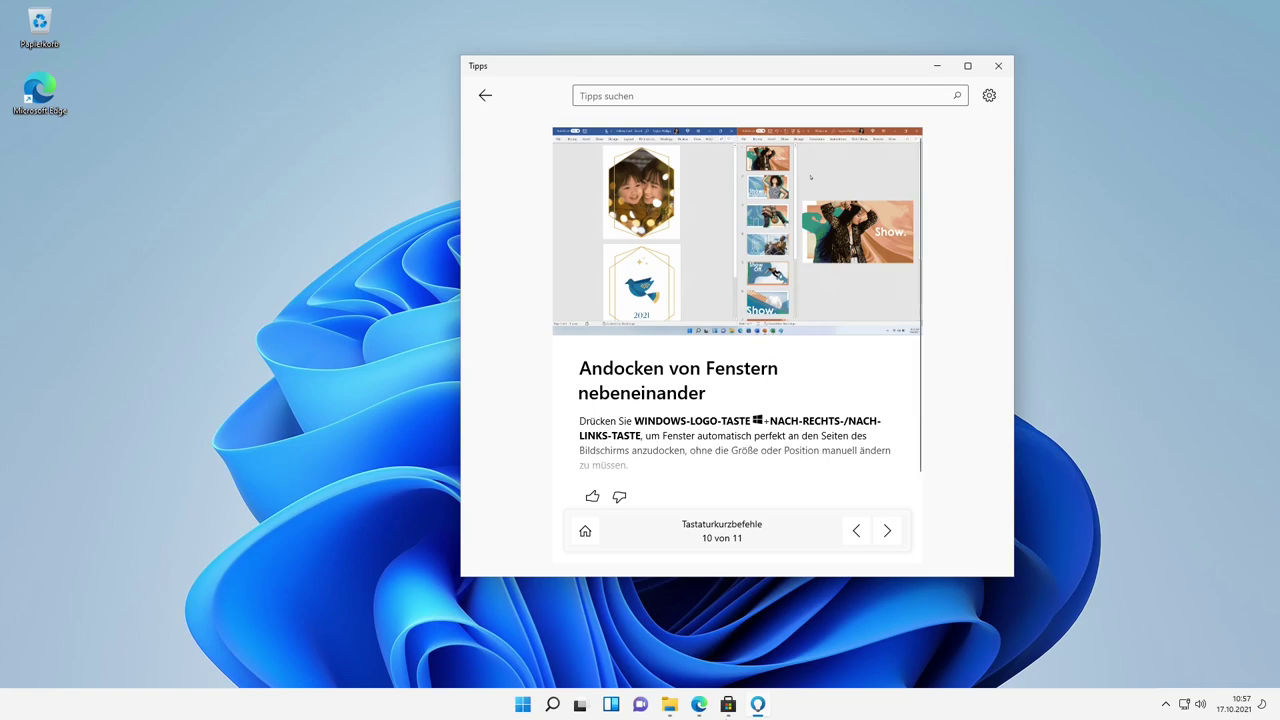
left_click(728, 704)
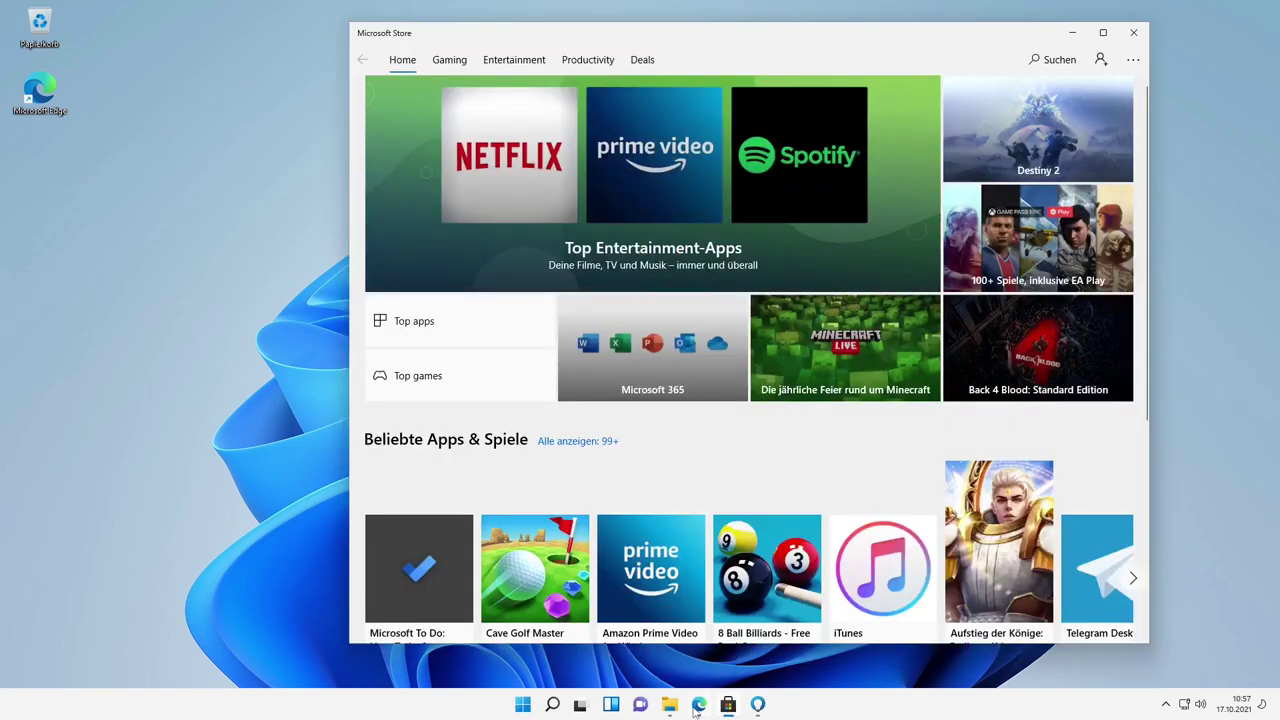
left_click(699, 704)
Step: Snap Tips left and Explorer right, narrow the Tips side, then drop Explorer into the bottom-right quarter
left_click(670, 704)
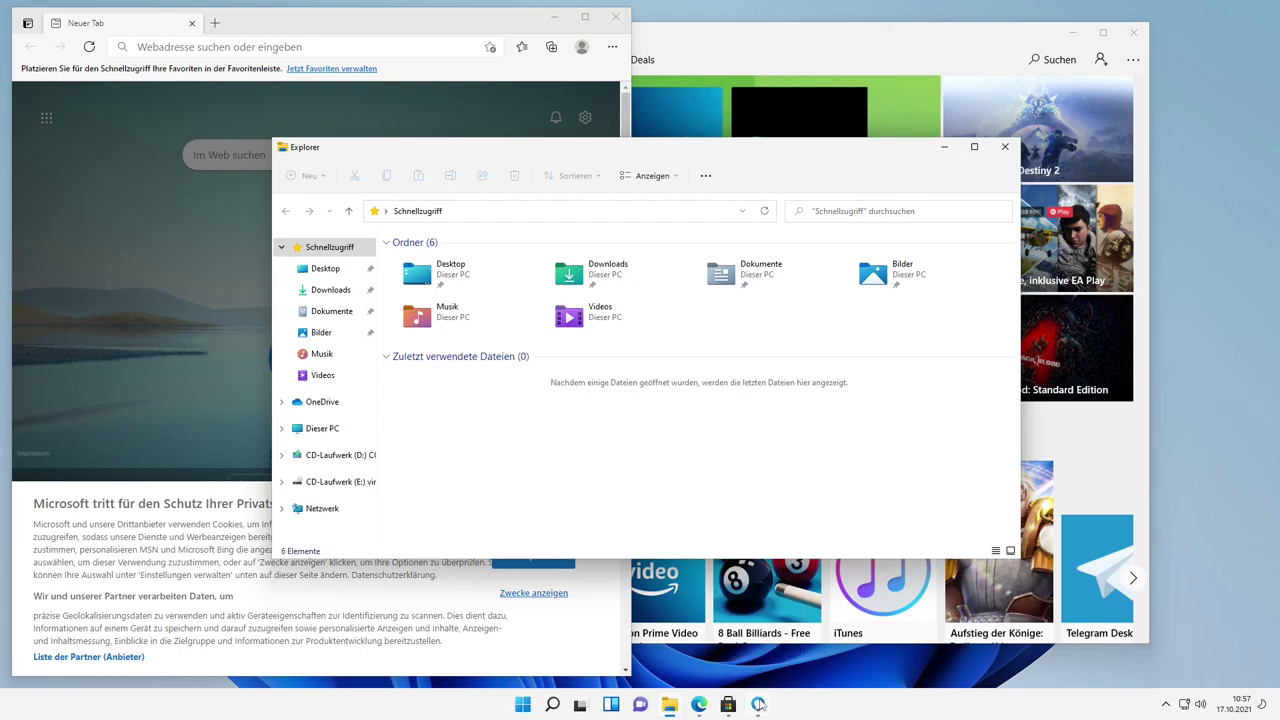
left_click(758, 704)
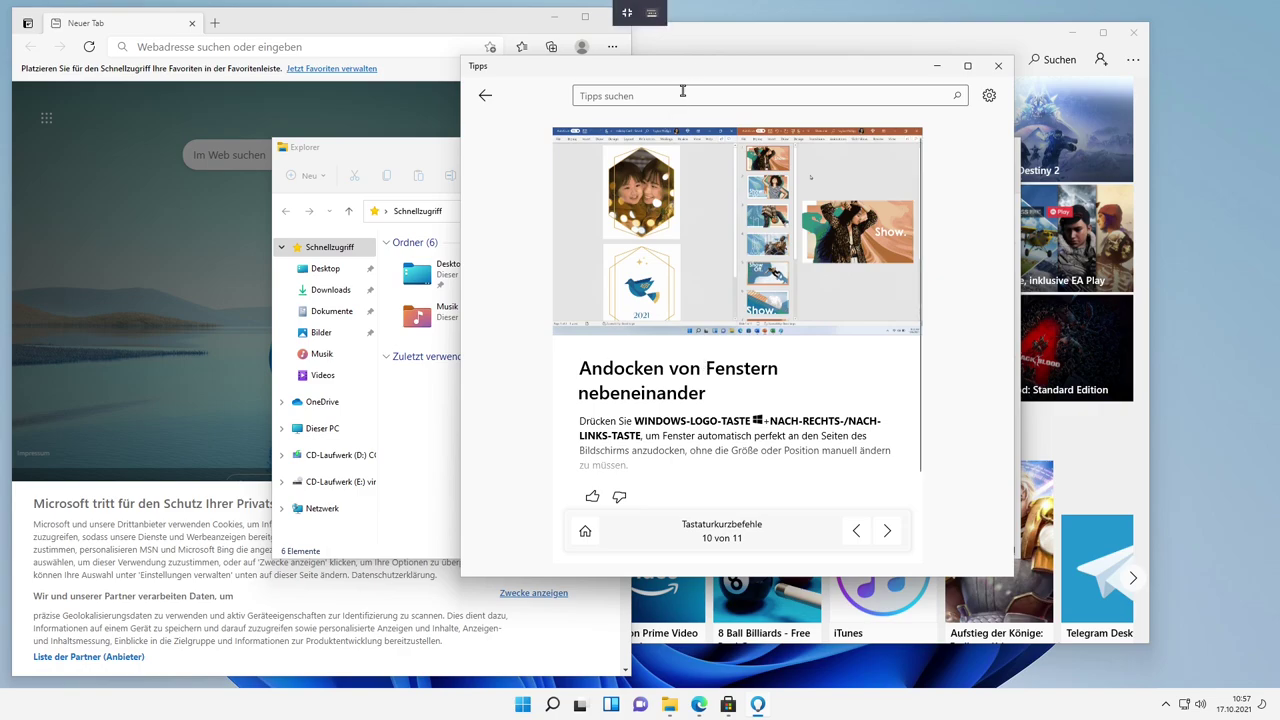
left_click_drag(720, 67, 2, 93)
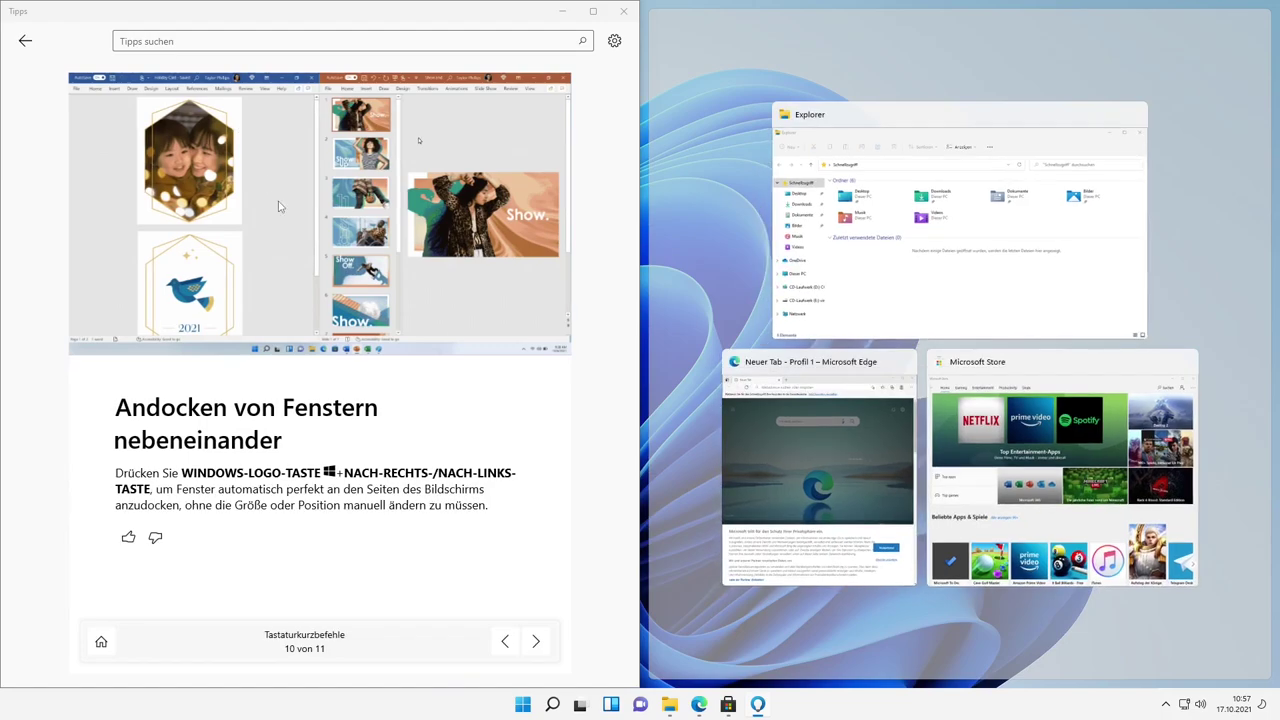
left_click(982, 234)
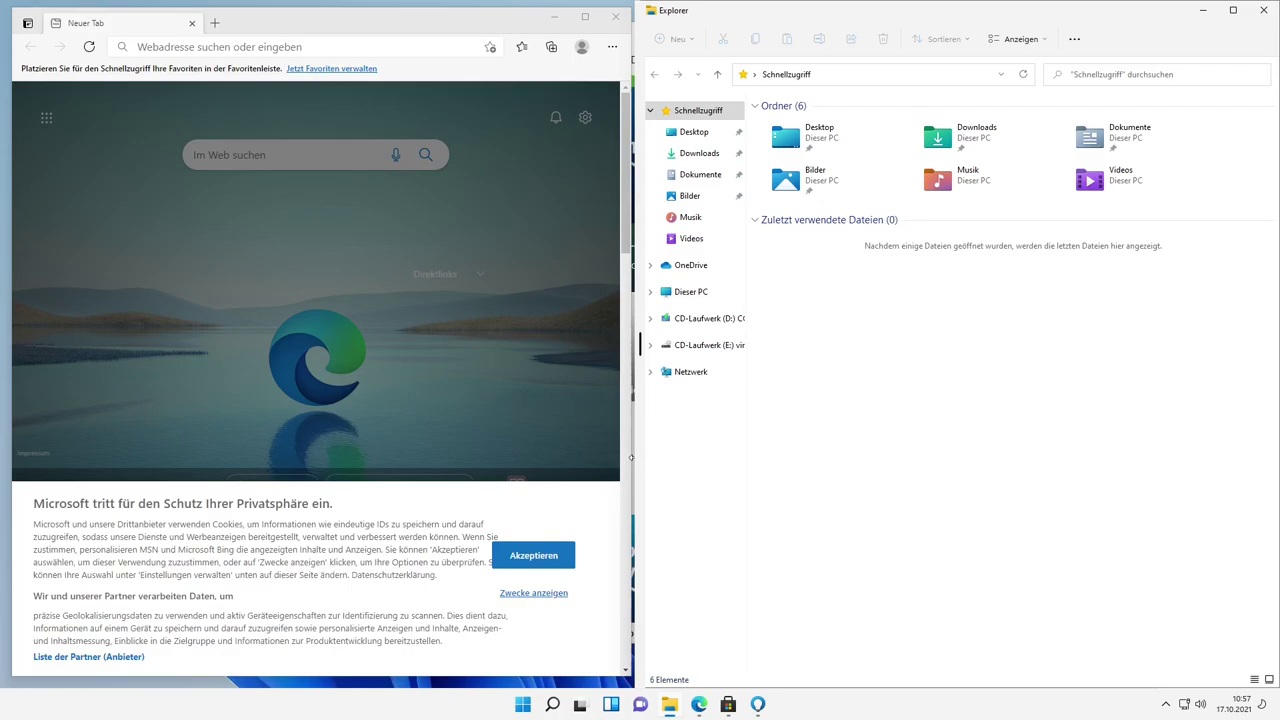
left_click_drag(631, 457, 565, 452)
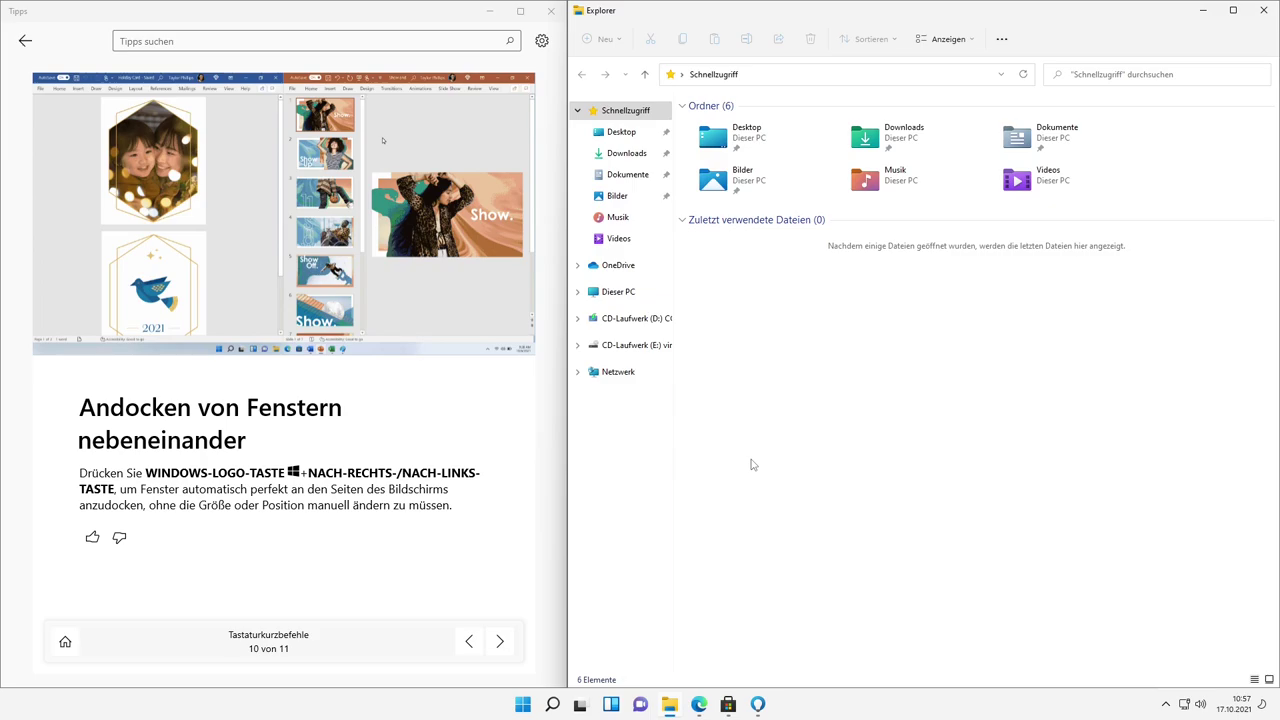
key("super+Down")
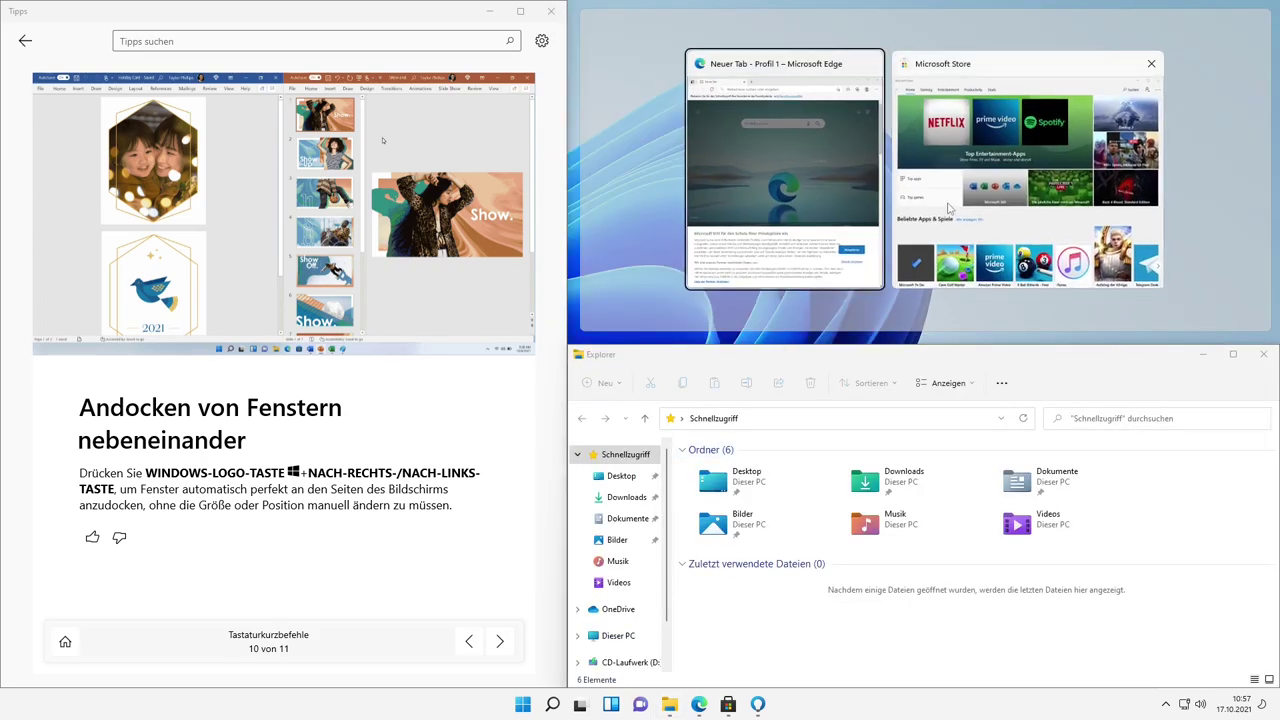
Step: Fill the top-right quarter with Store, snap Tips bottom-left, and fill the top-left with Edge
left_click(974, 180)
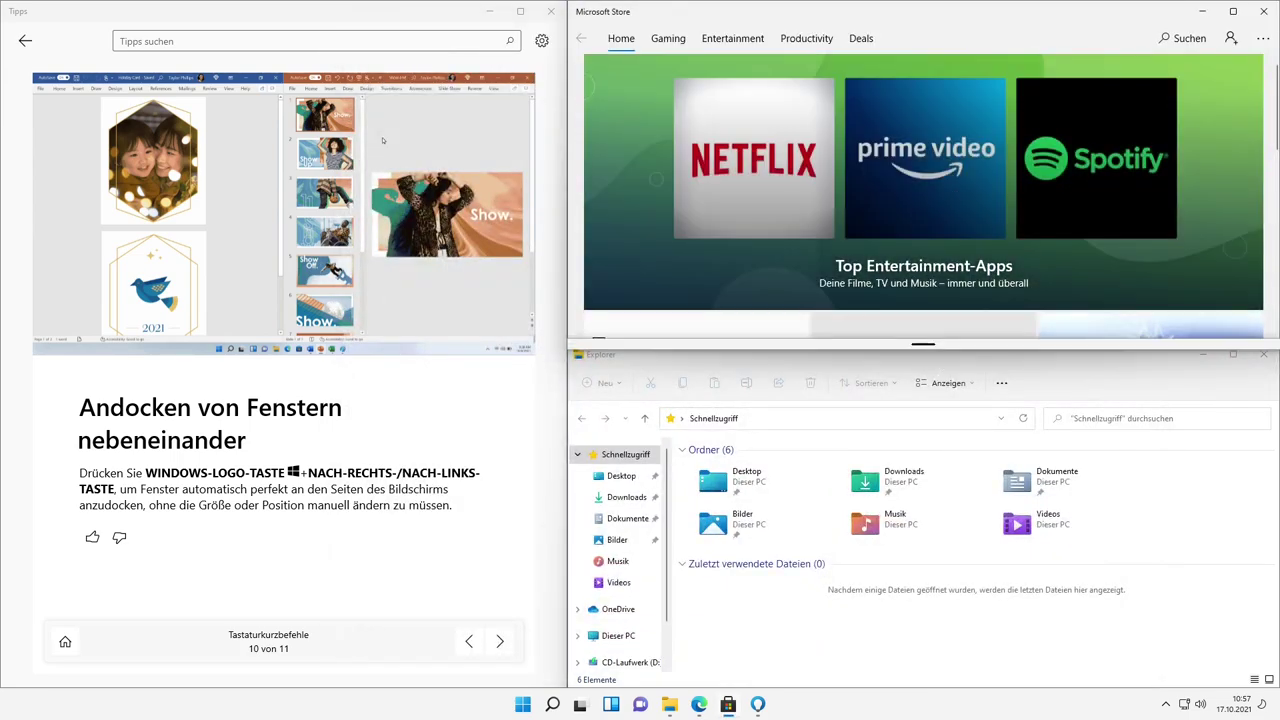
left_click_drag(923, 343, 923, 469)
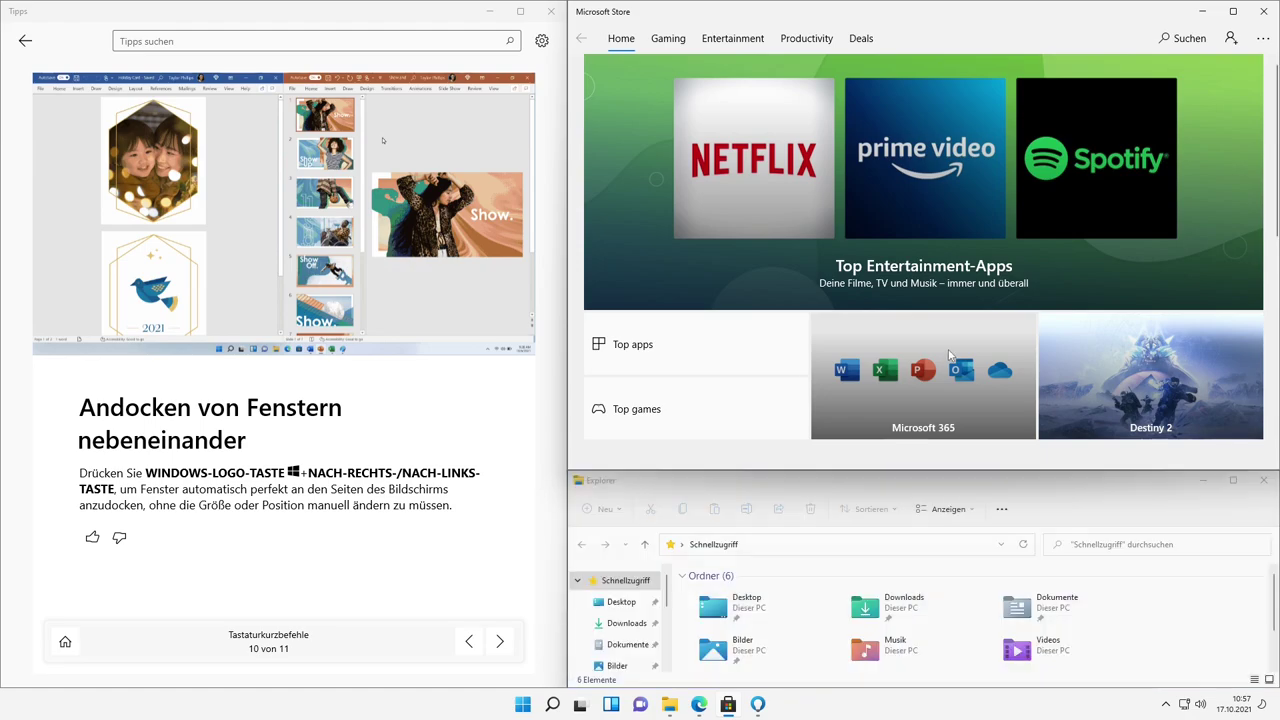
left_click(503, 418)
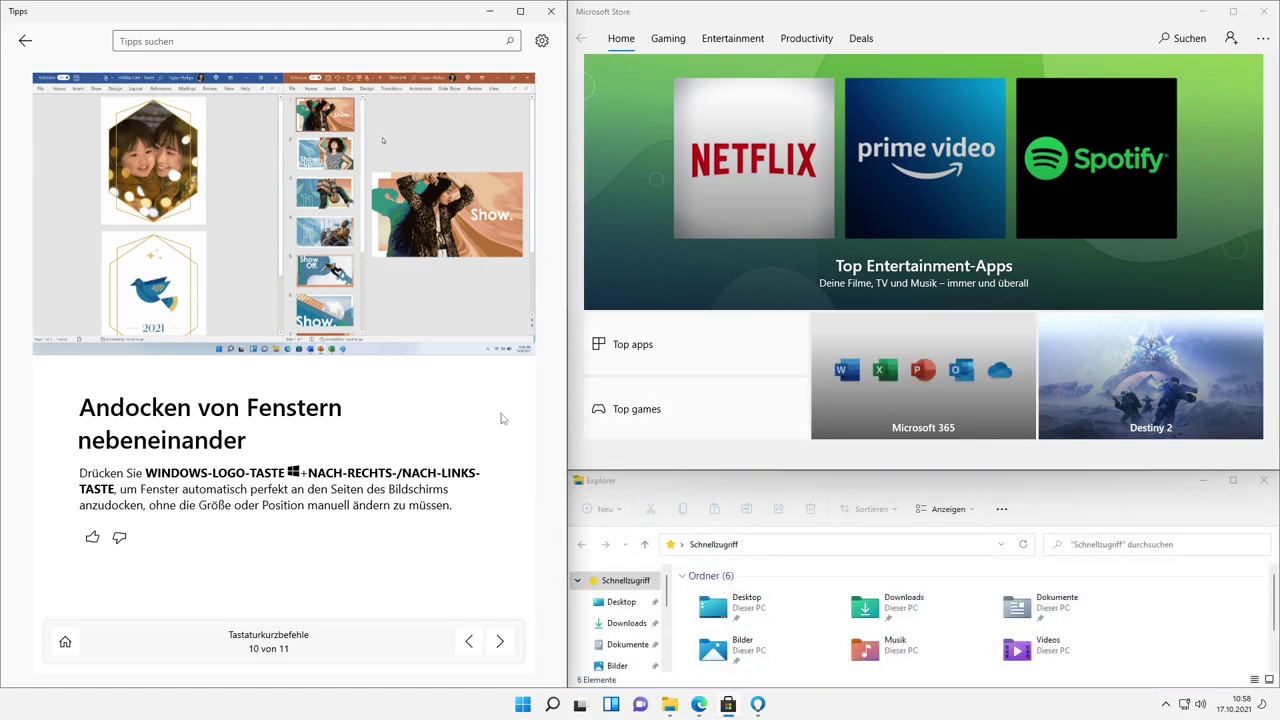
key("super+Down")
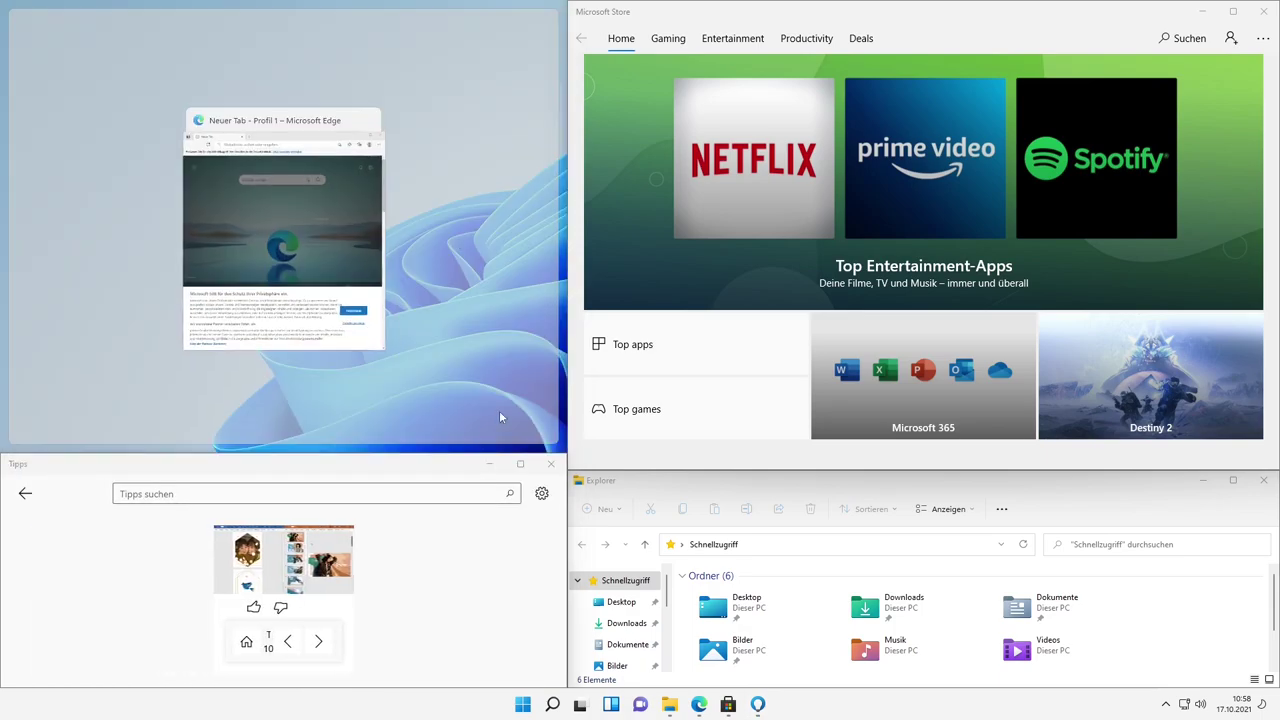
left_click(300, 197)
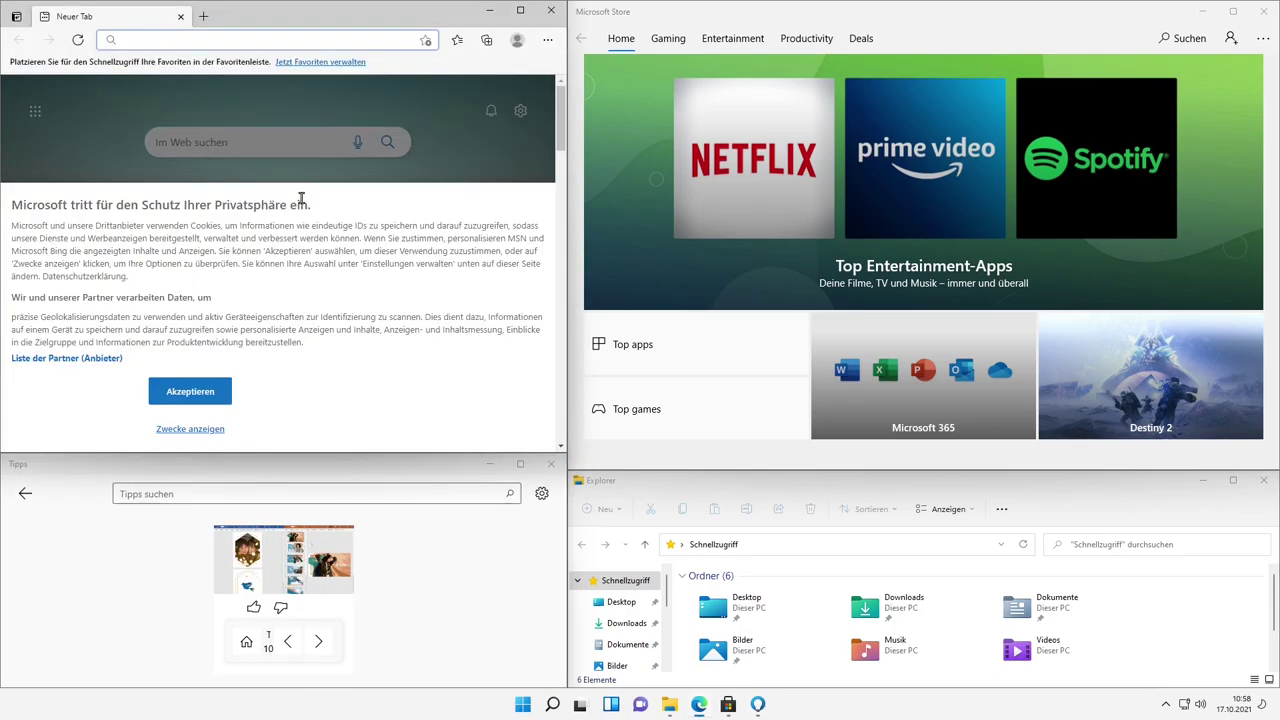
Step: Drag both horizontal dividers up so Tips and Explorer are taller than Edge and Store
mouse_move(420, 455)
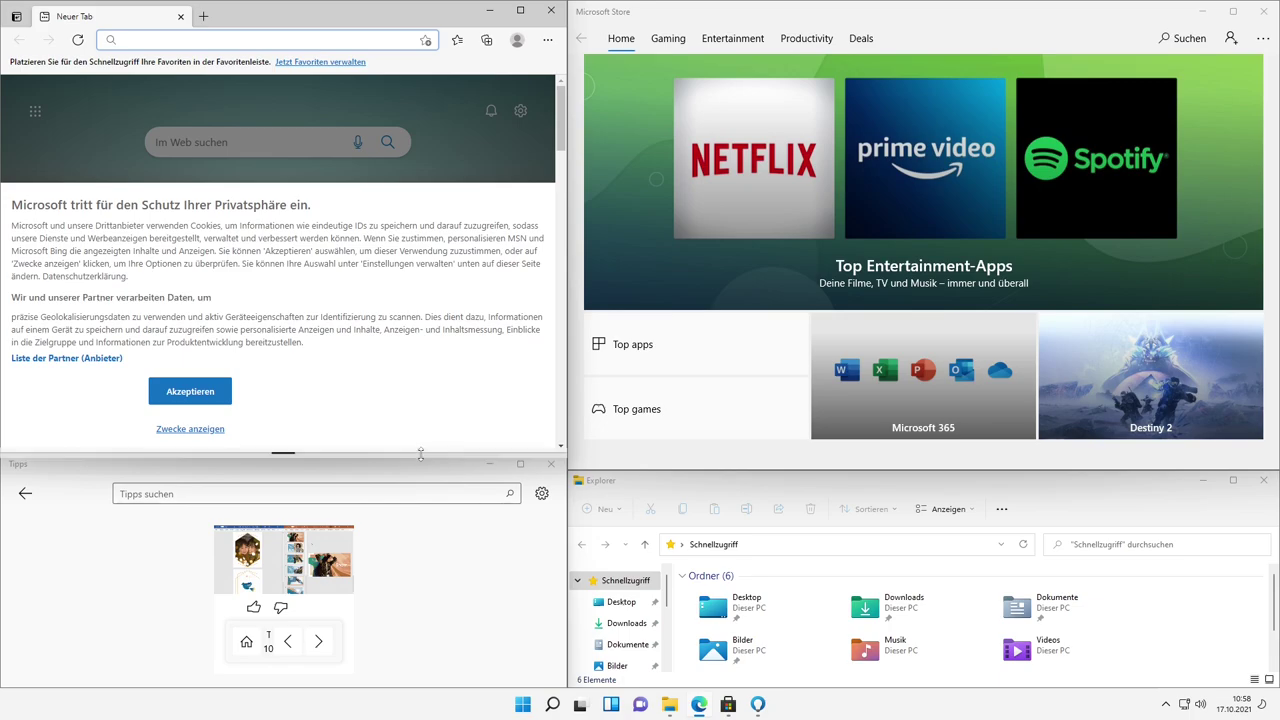
left_click_drag(420, 455, 420, 338)
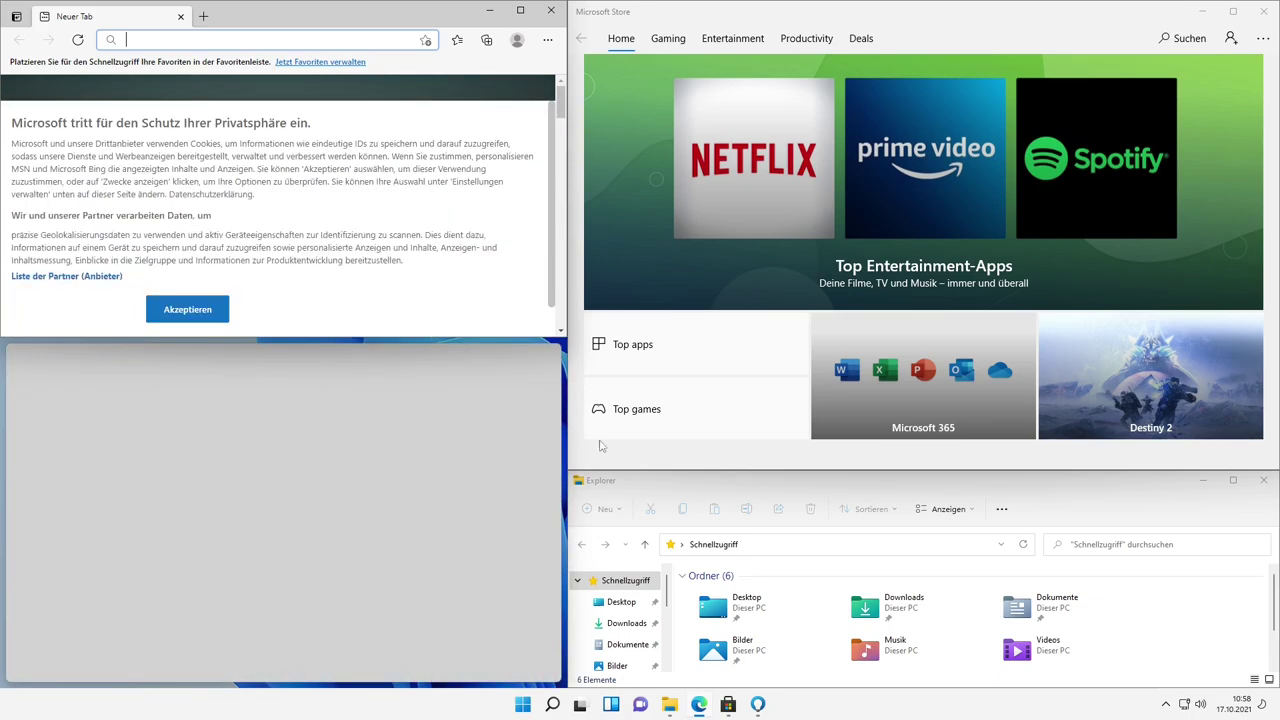
left_click_drag(745, 471, 766, 366)
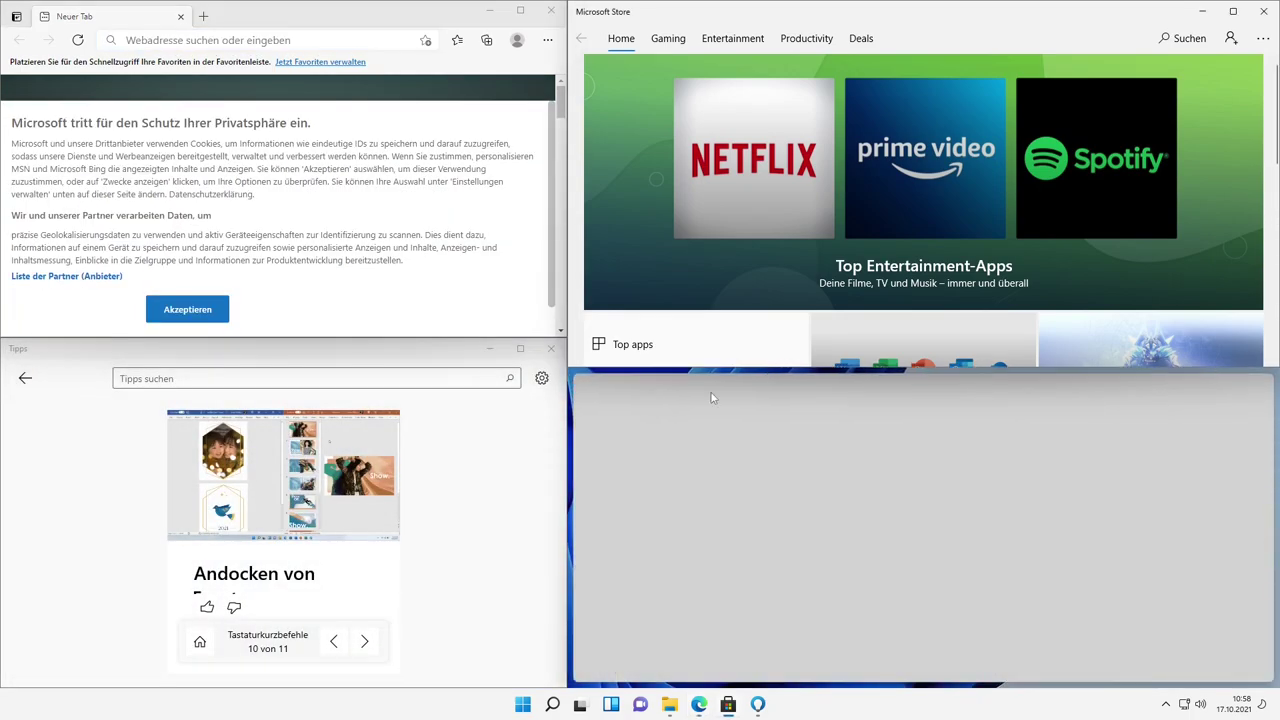
left_click(482, 513)
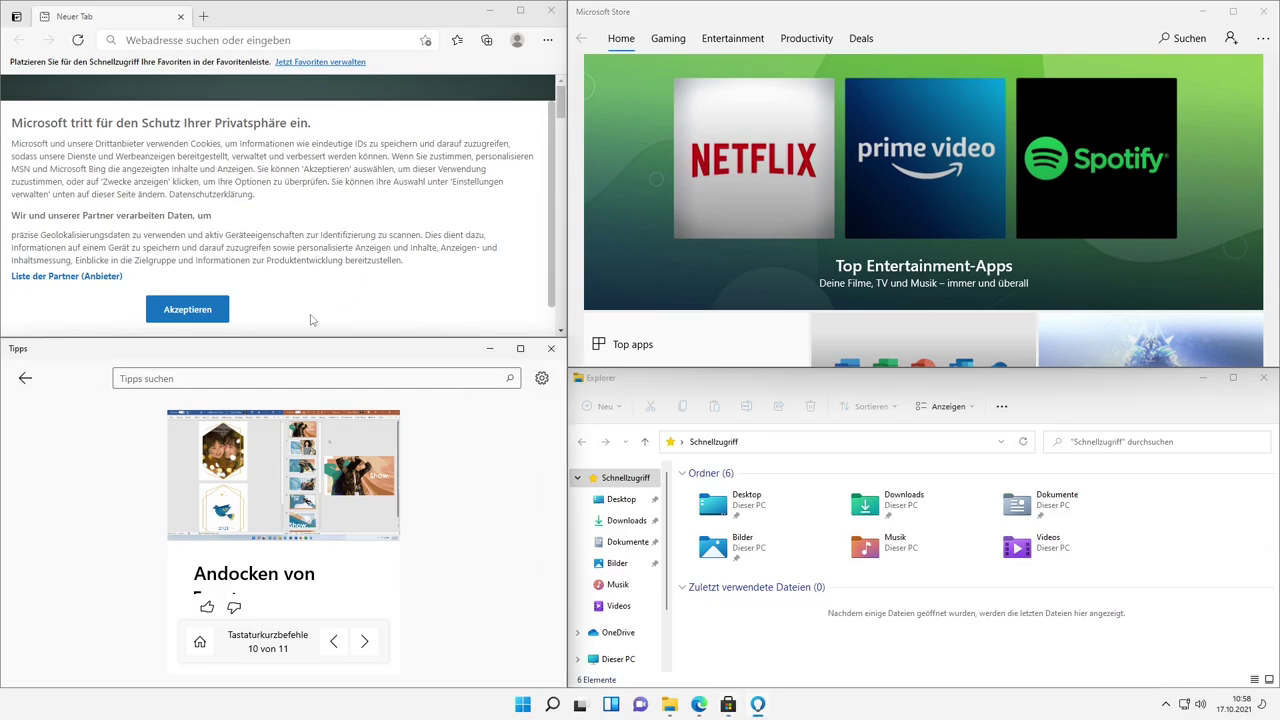
Step: Re-snap Edge top-left, put Explorer top-right with Store below, and widen the left-hand windows
left_click_drag(400, 22, 2, 6)
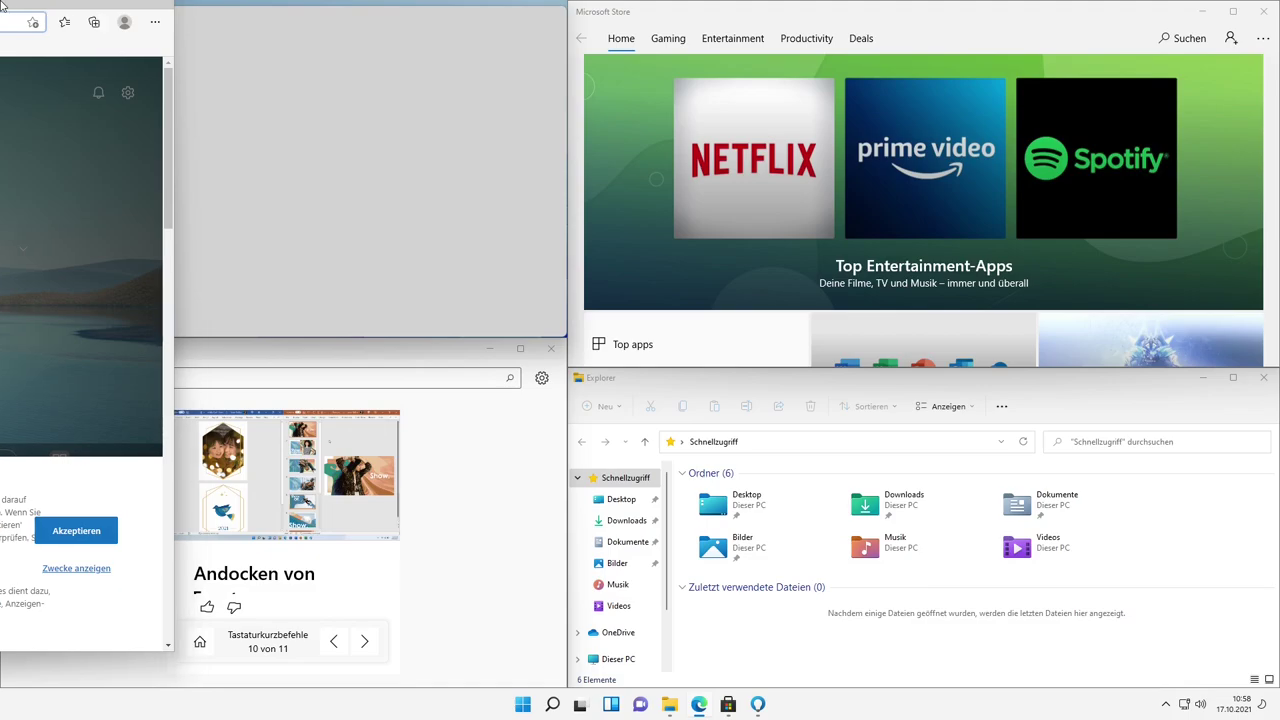
left_click_drag(3, 6, 3, 6)
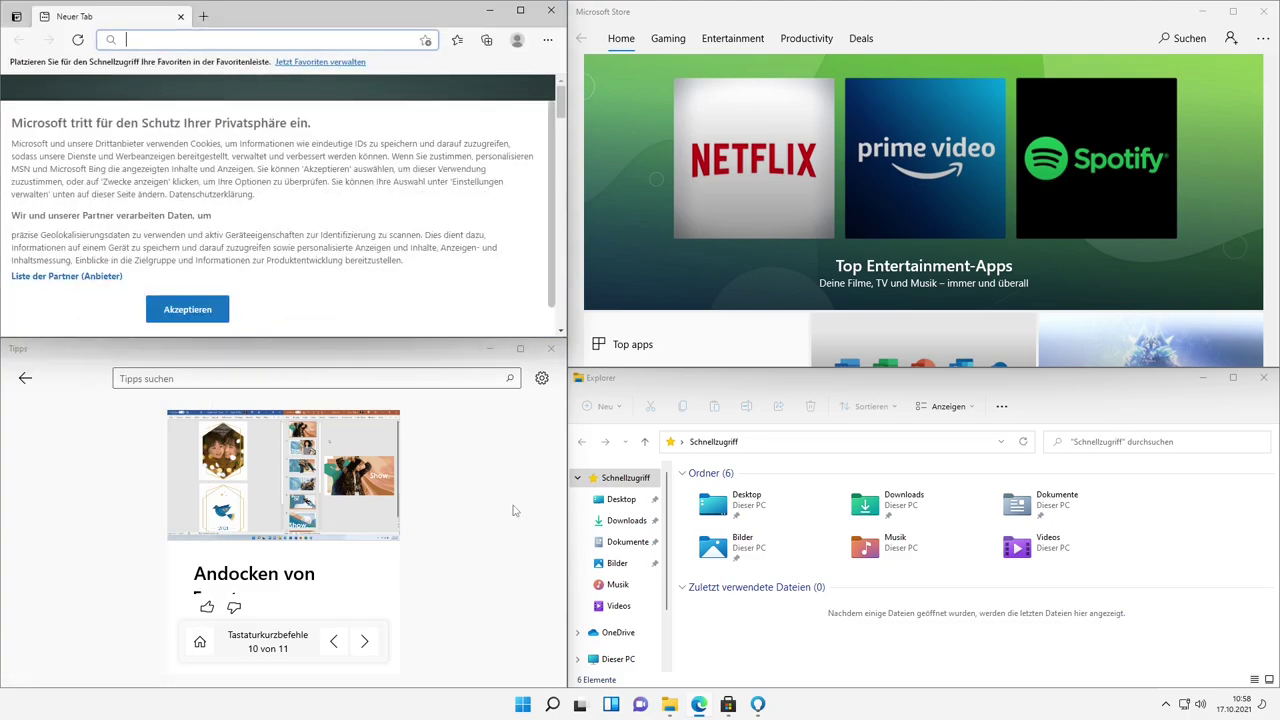
left_click(482, 364)
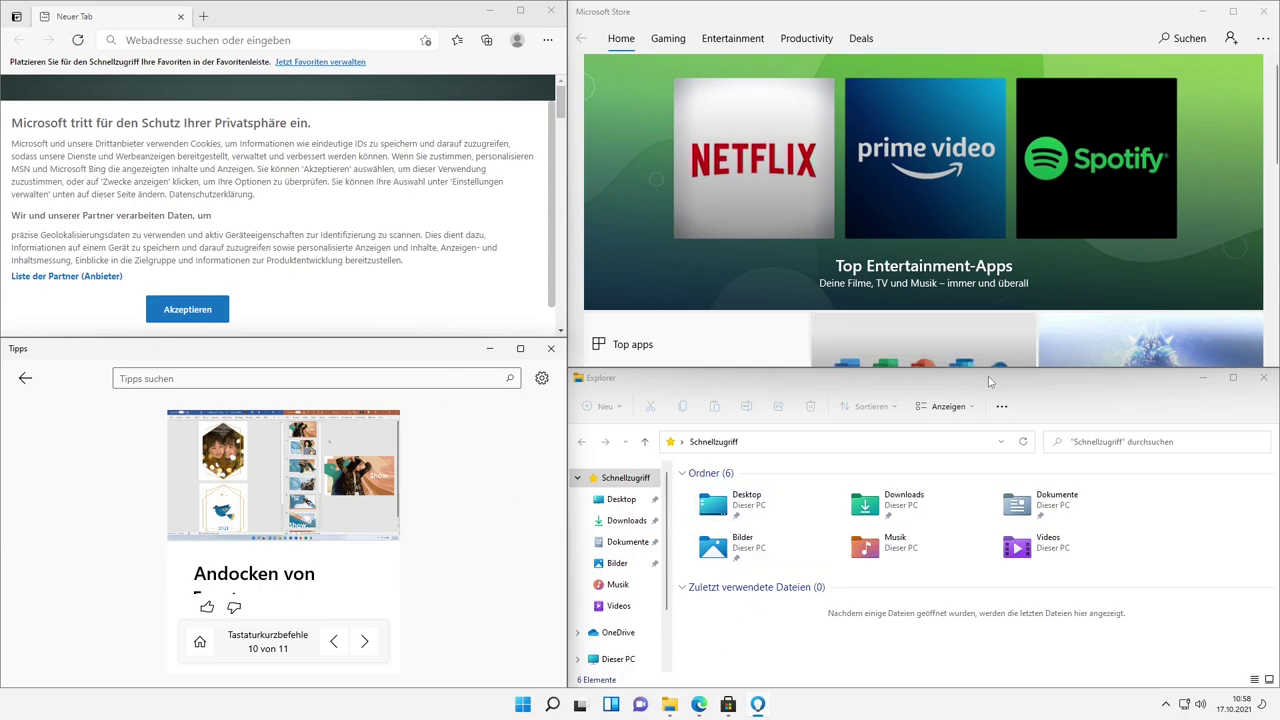
left_click_drag(989, 381, 1276, 6)
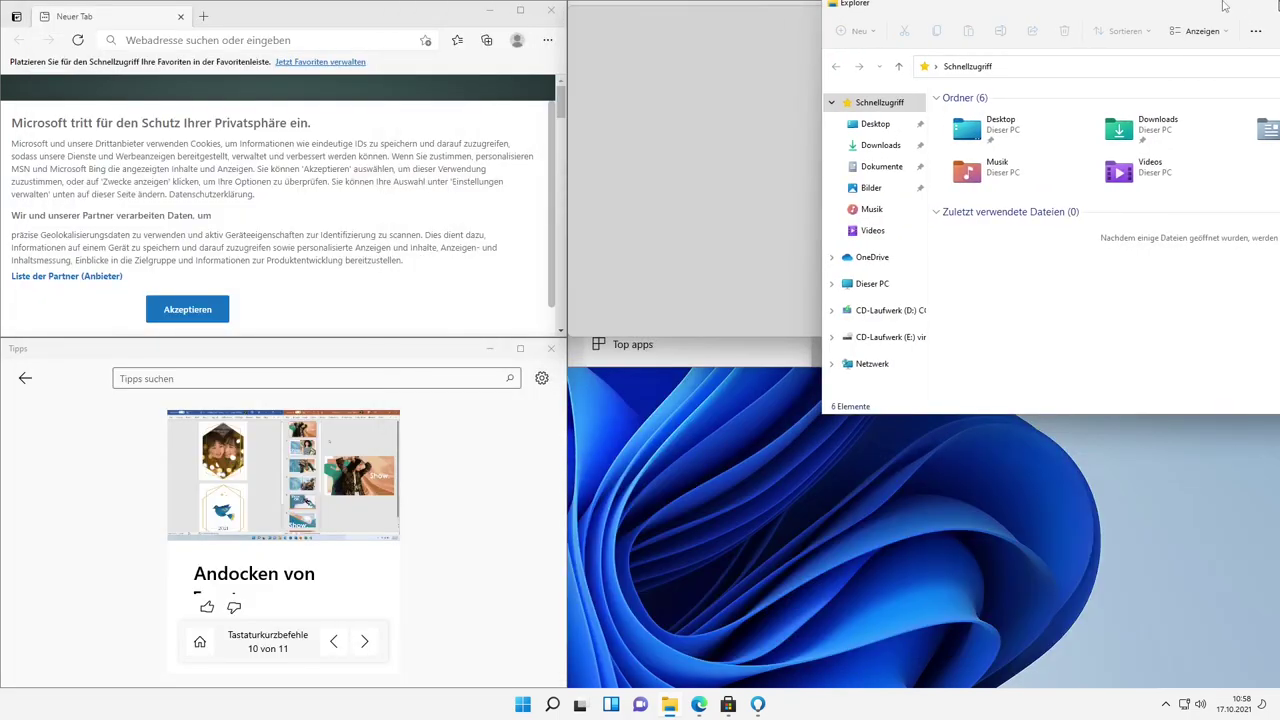
left_click_drag(1224, 6, 1224, 6)
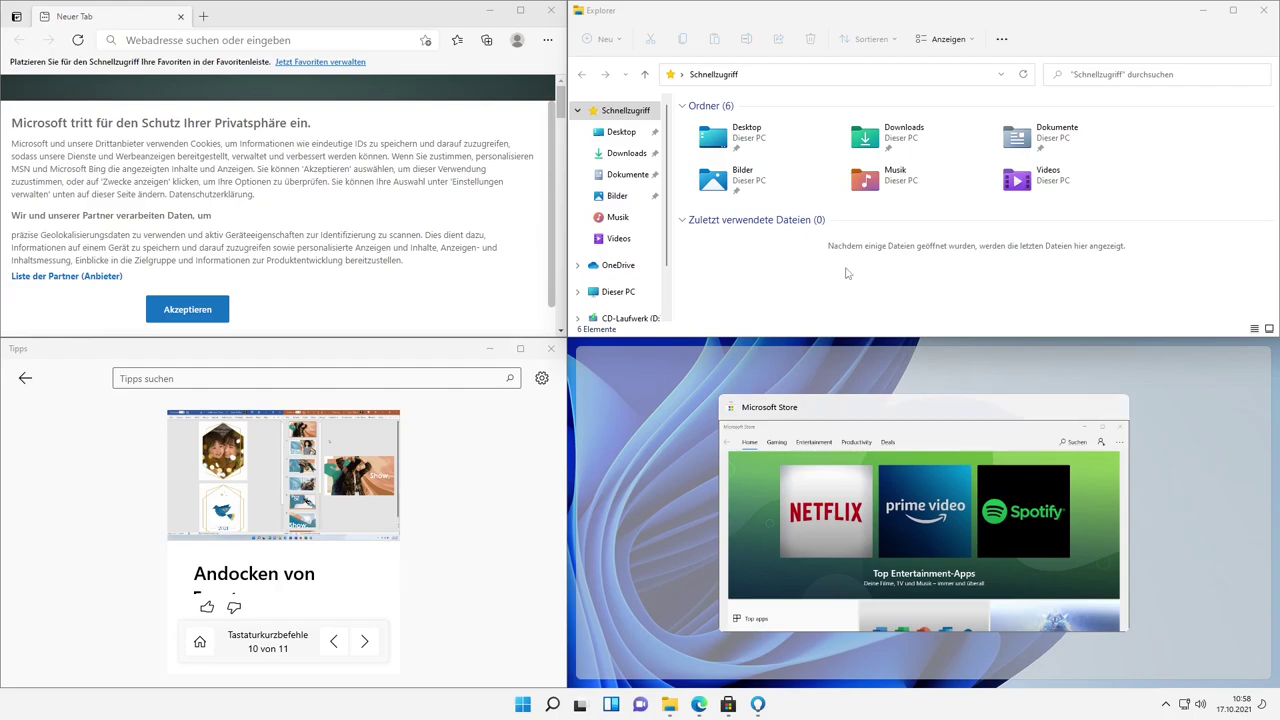
left_click(930, 416)
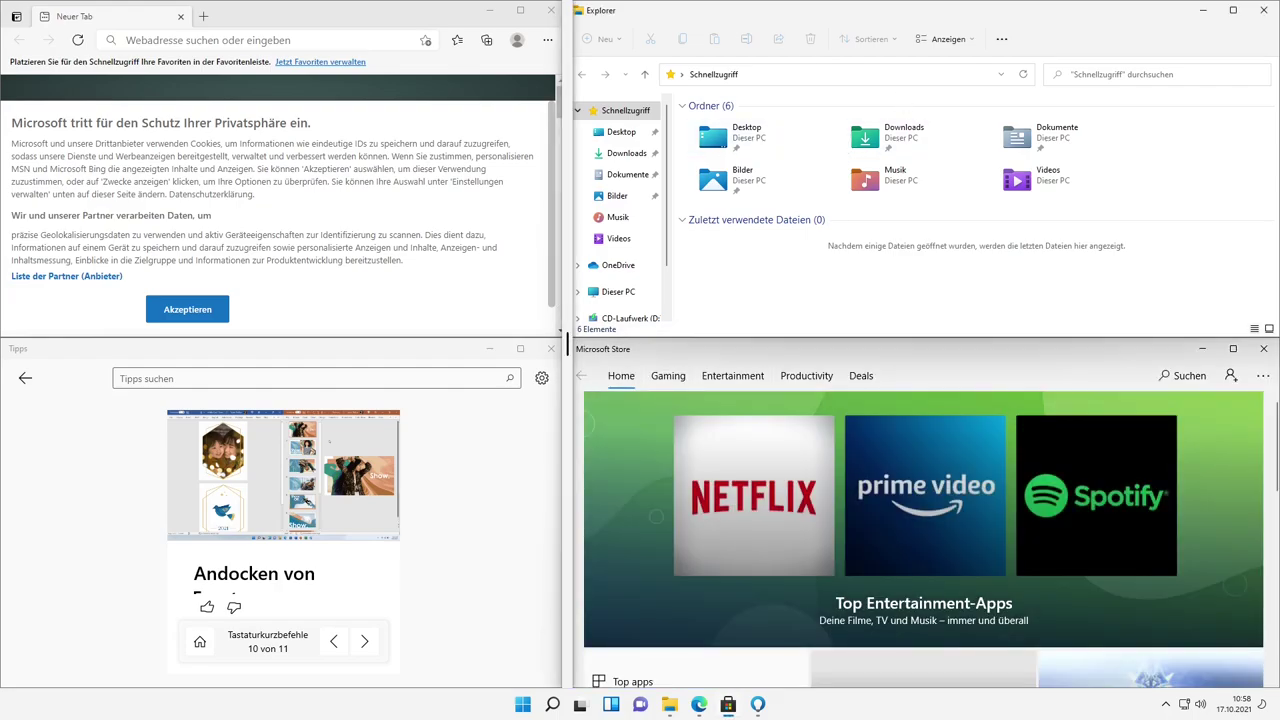
left_click_drag(567, 345, 643, 360)
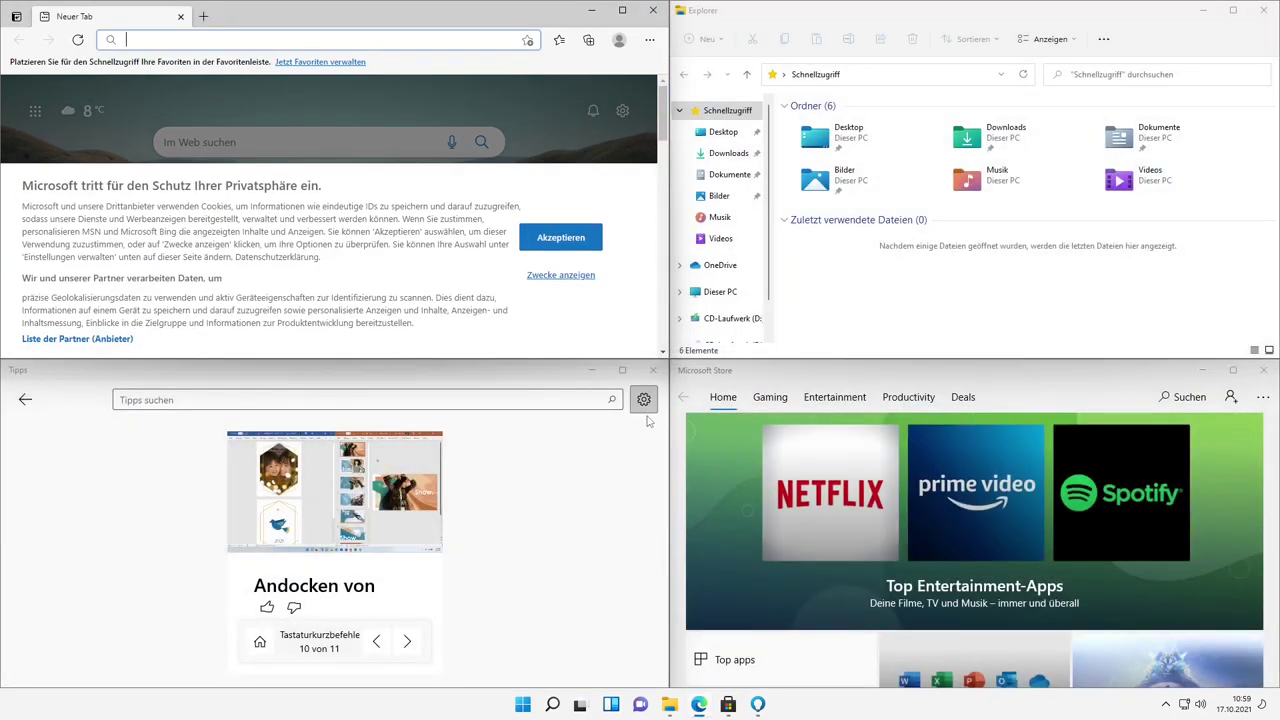
Step: Exit the guest's fullscreen and switch host workspaces to Firefox showing the heise article
left_click(627, 14)
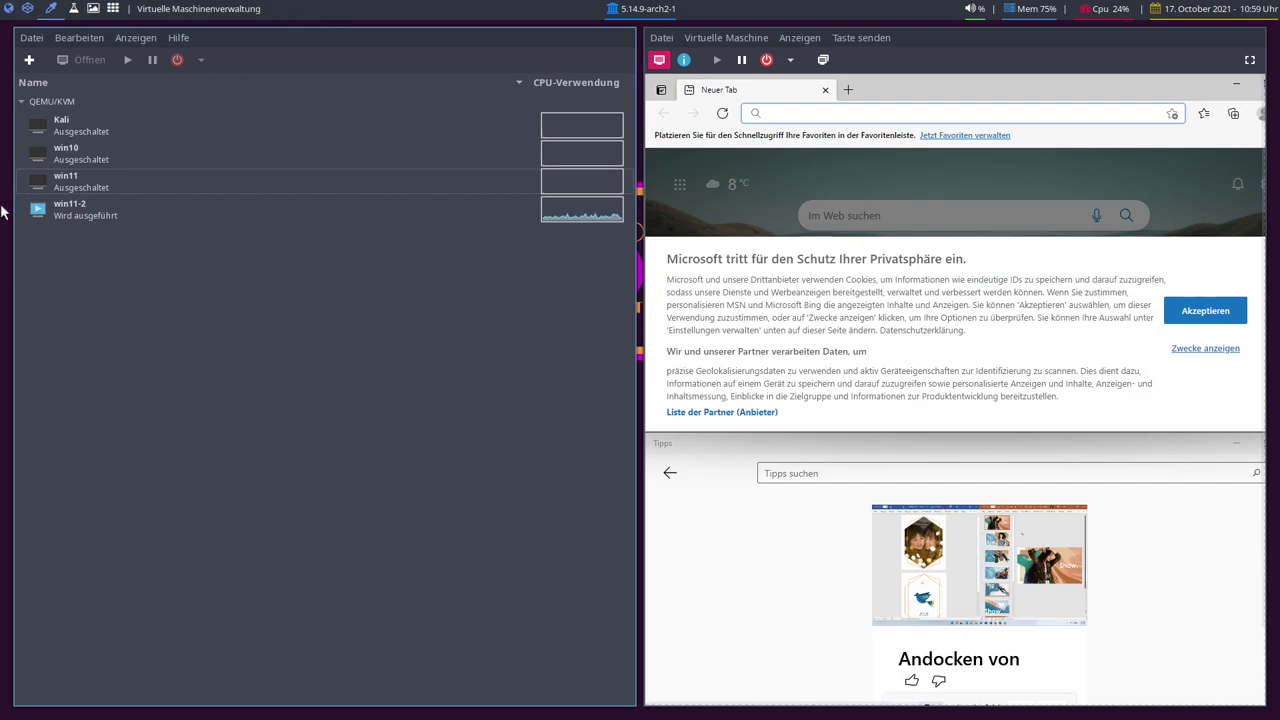
left_click(31, 10)
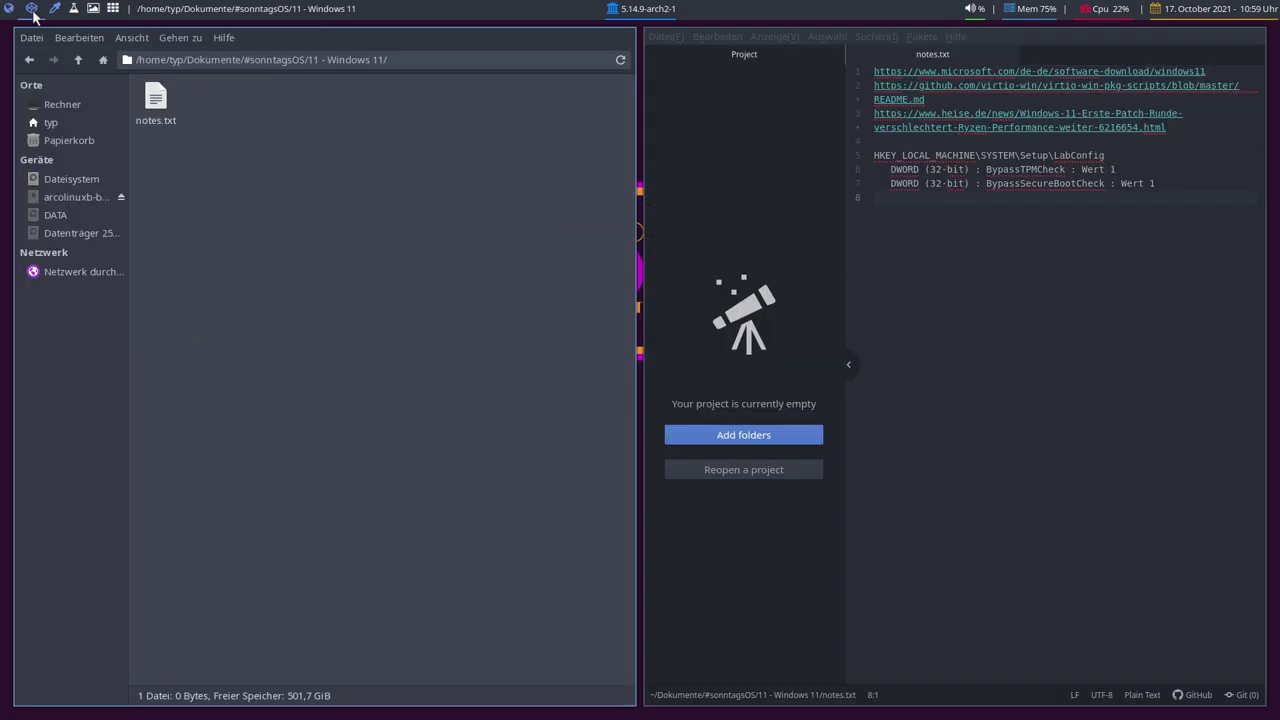
left_click(8, 10)
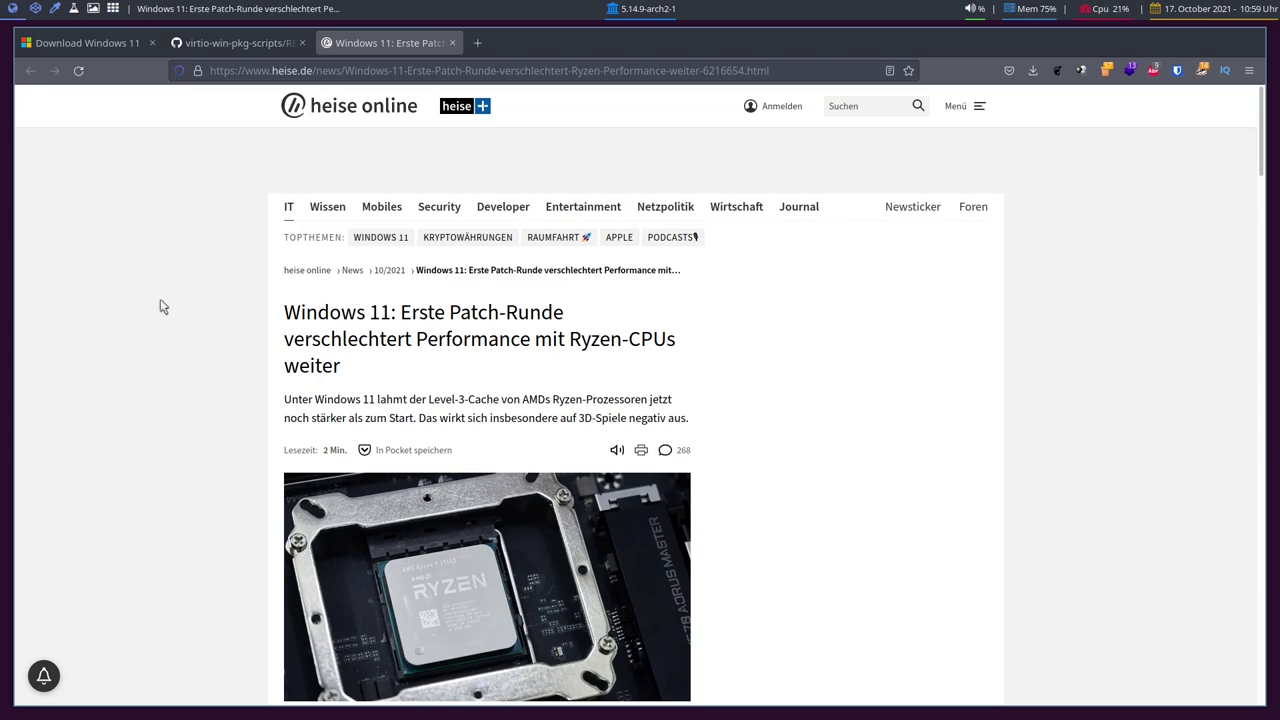
Step: Tile two new Firefox windows and a cleared terminal beside the heise Ryzen article
key("ctrl+n")
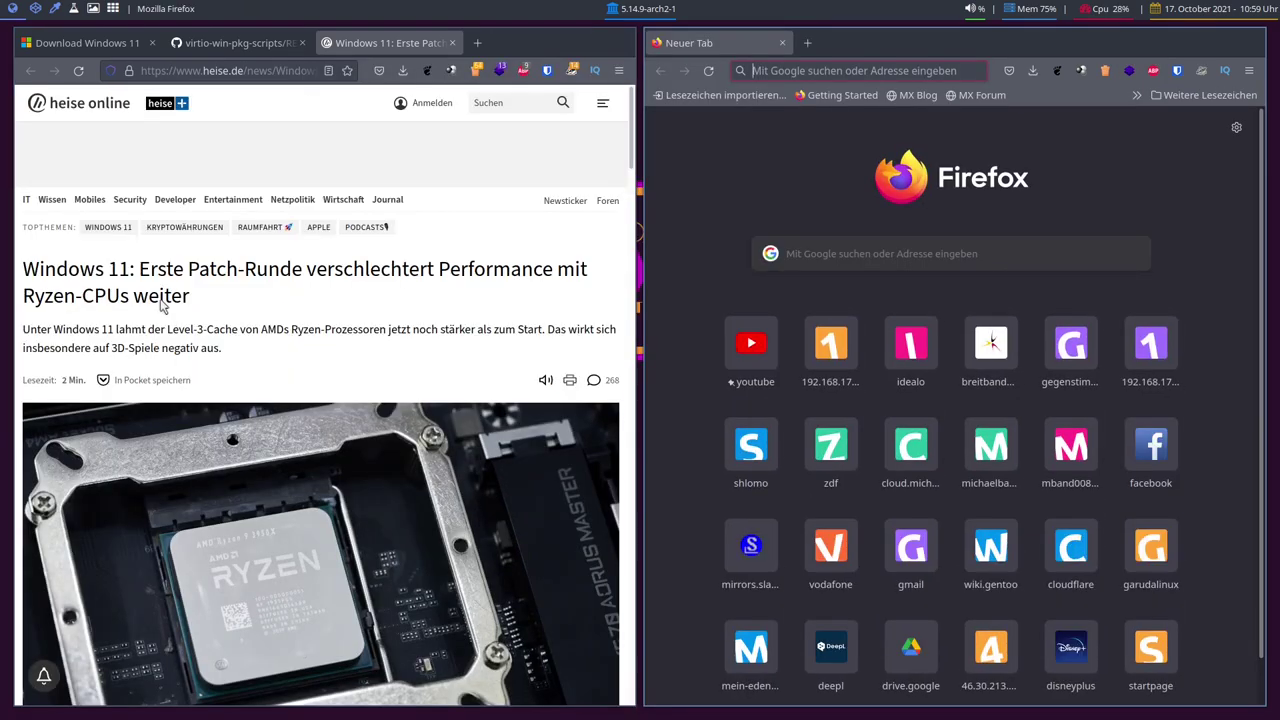
key("ctrl+n")
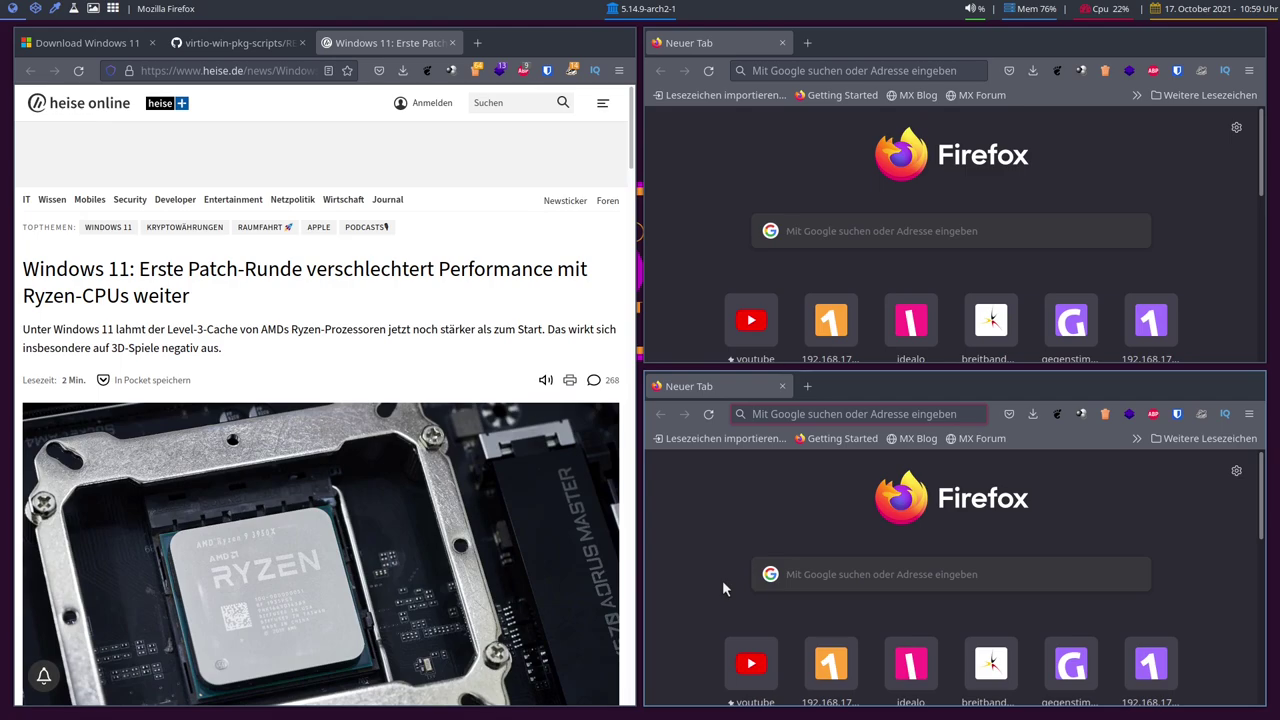
key("super+Return")
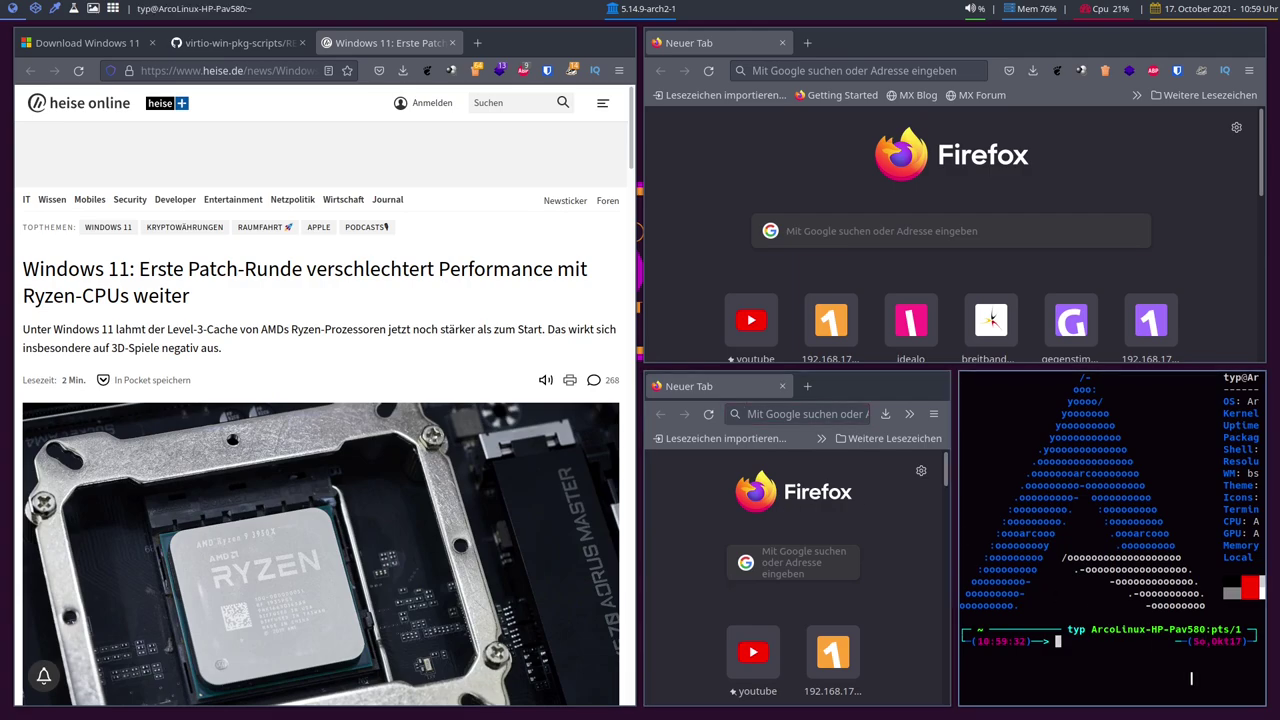
key("ctrl+l")
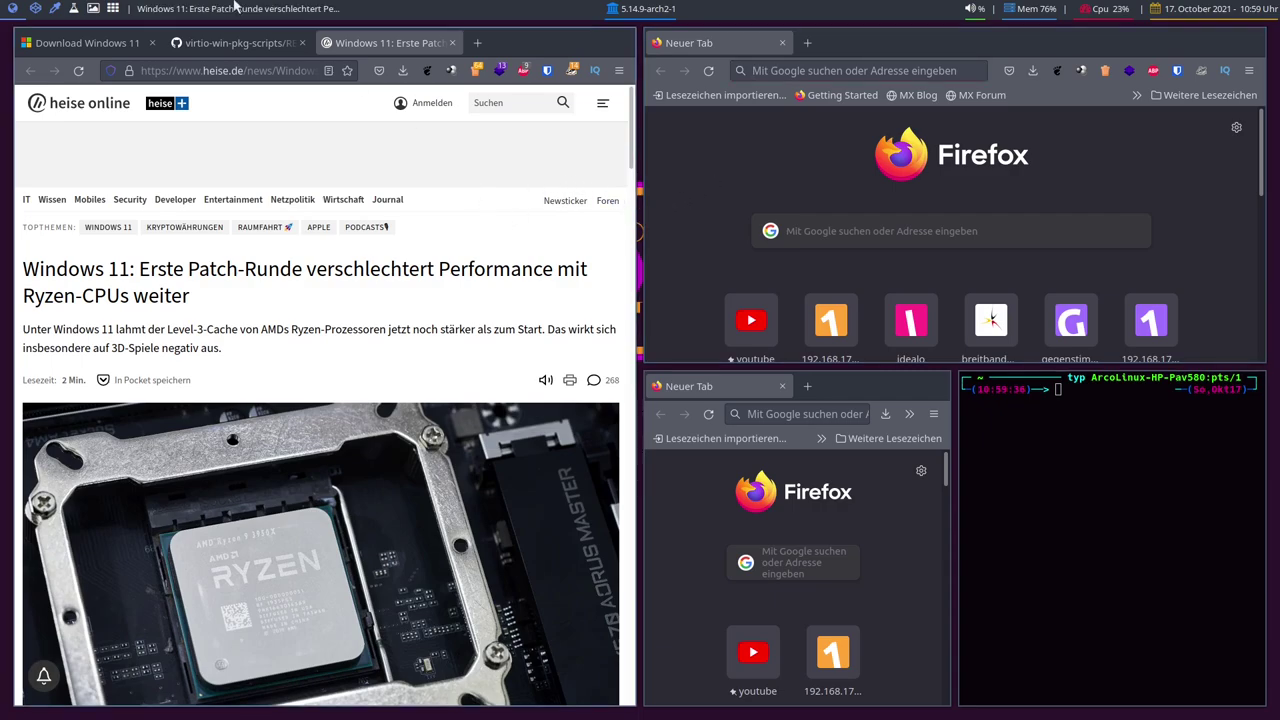
Step: Show the Windows 11 VM full screen in virt-manager and maximize the Tips window
left_click(55, 9)
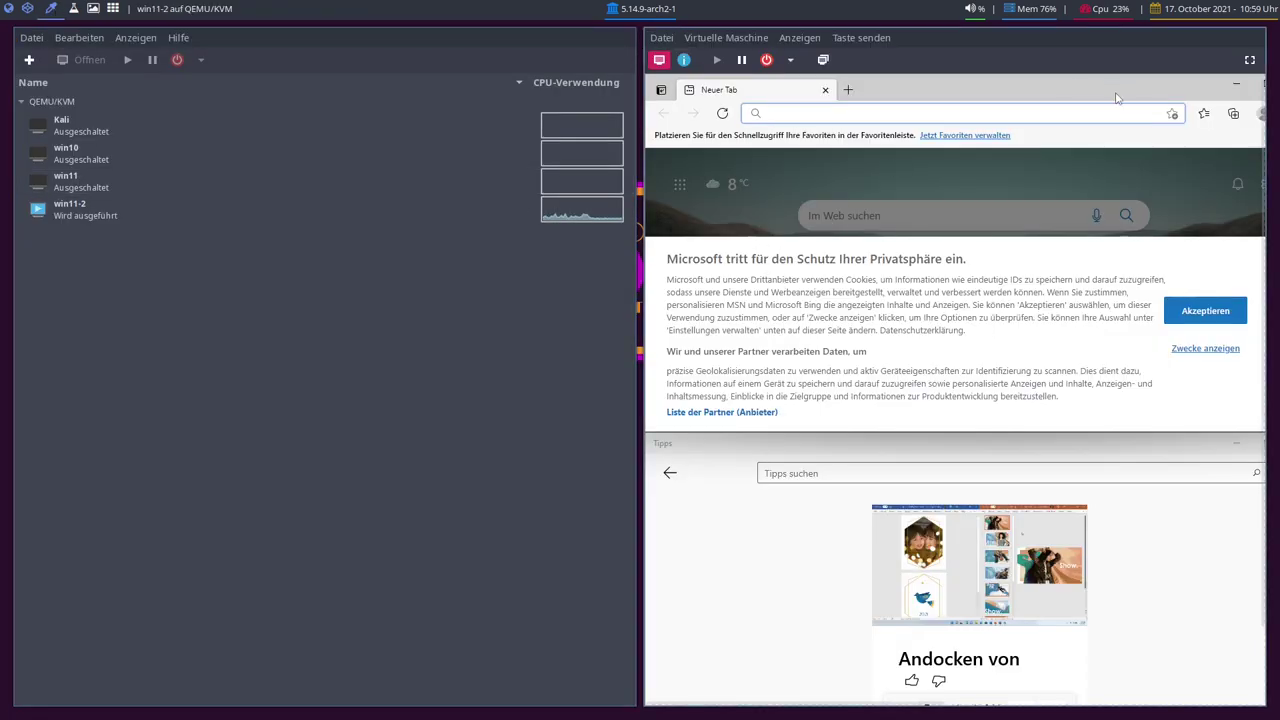
left_click(1249, 59)
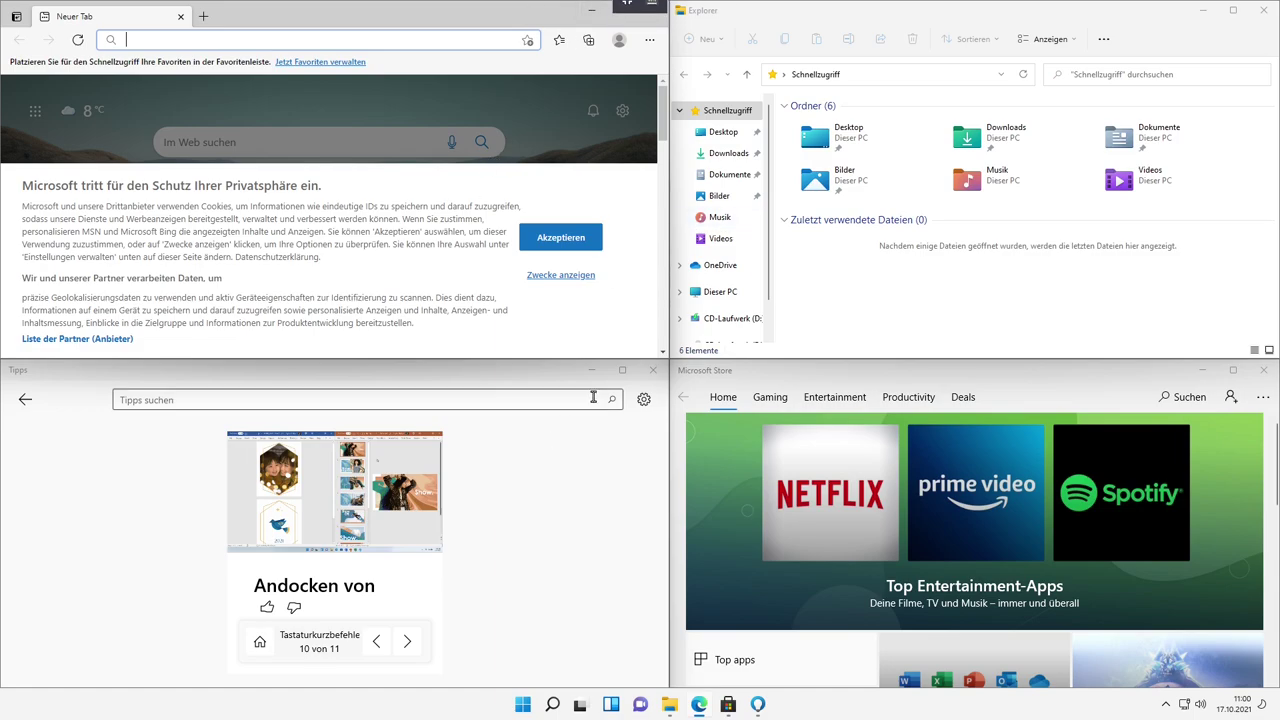
left_click(583, 514)
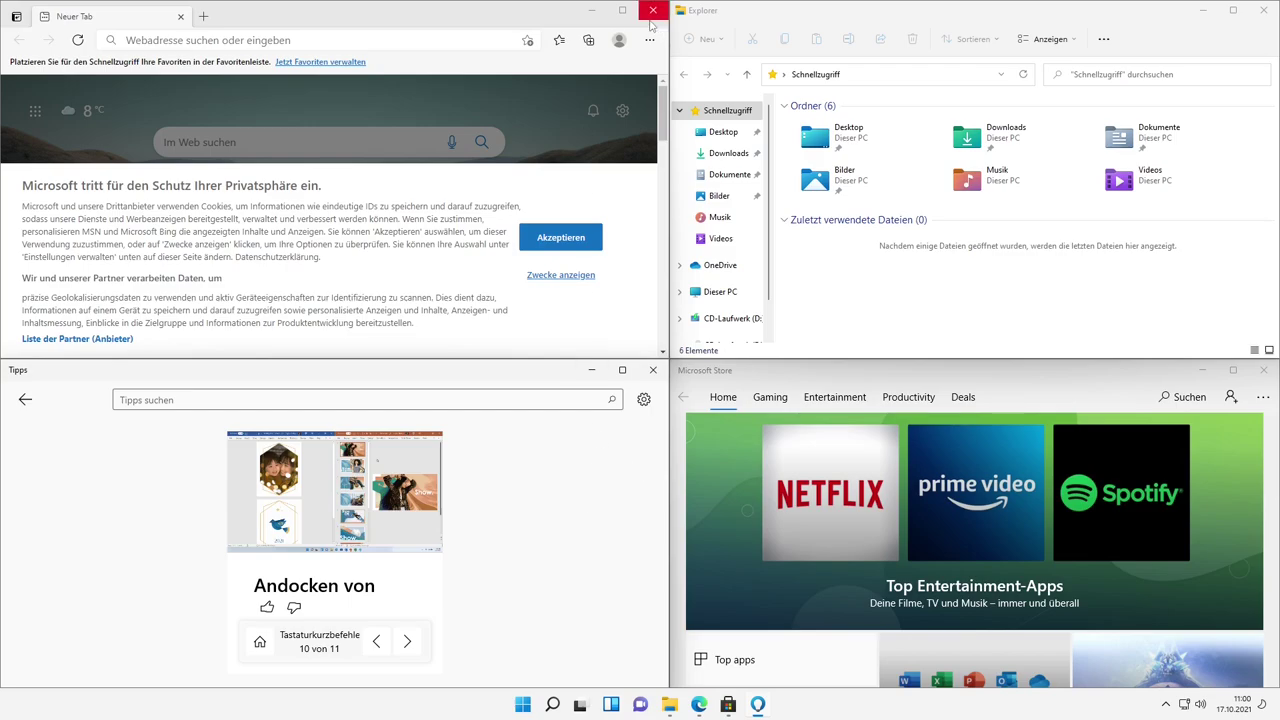
left_click(622, 370)
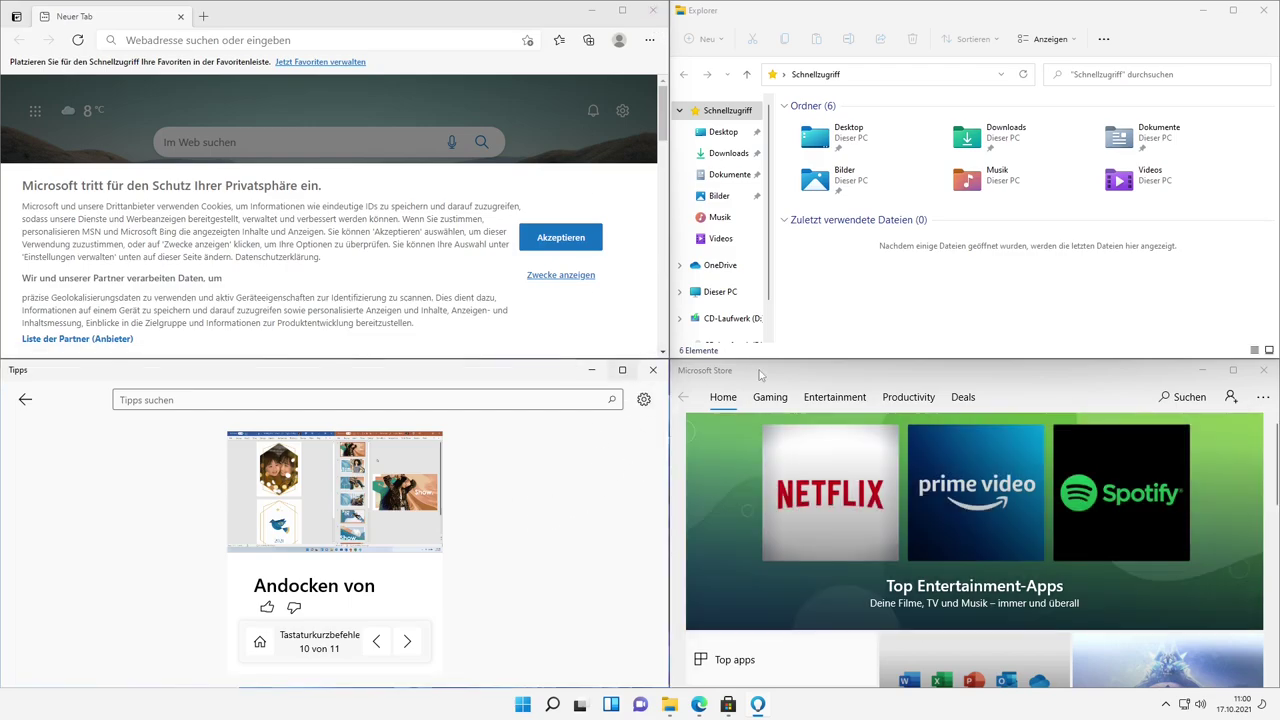
Step: Go to tip 11 of 11 in Tips, then open and edit Quick Settings with Win+A
left_click(858, 643)
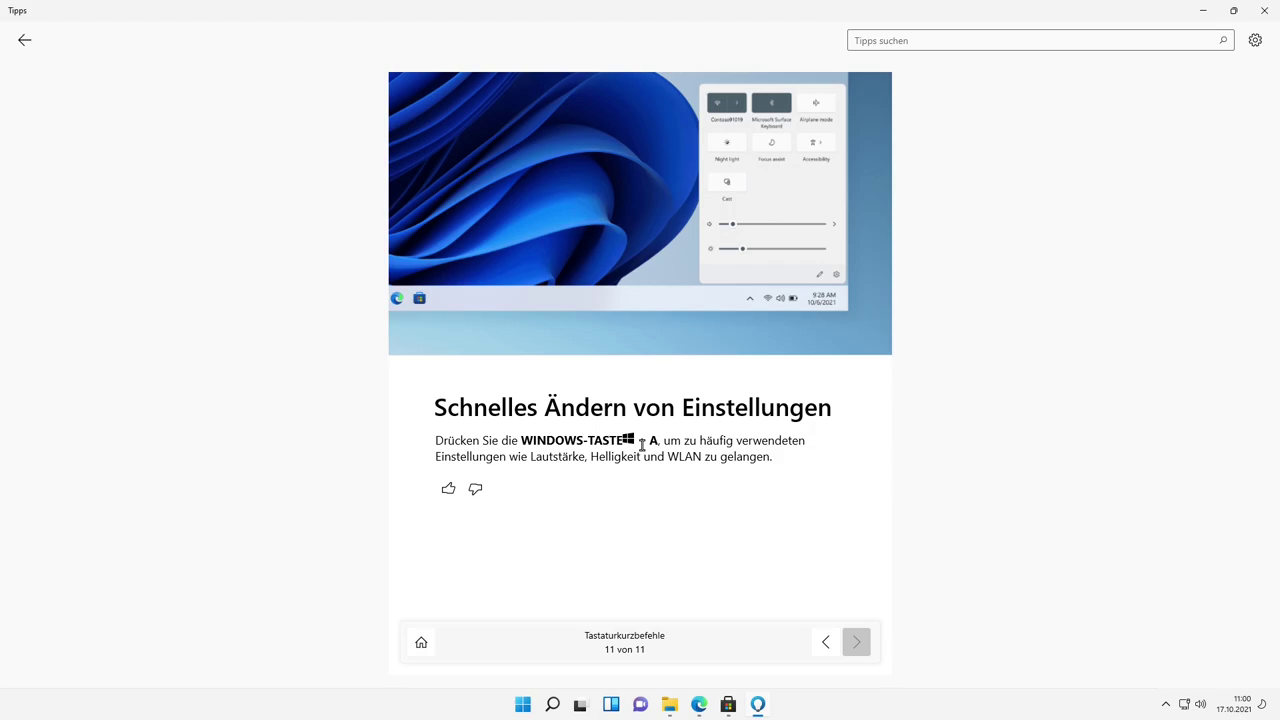
key("super+a")
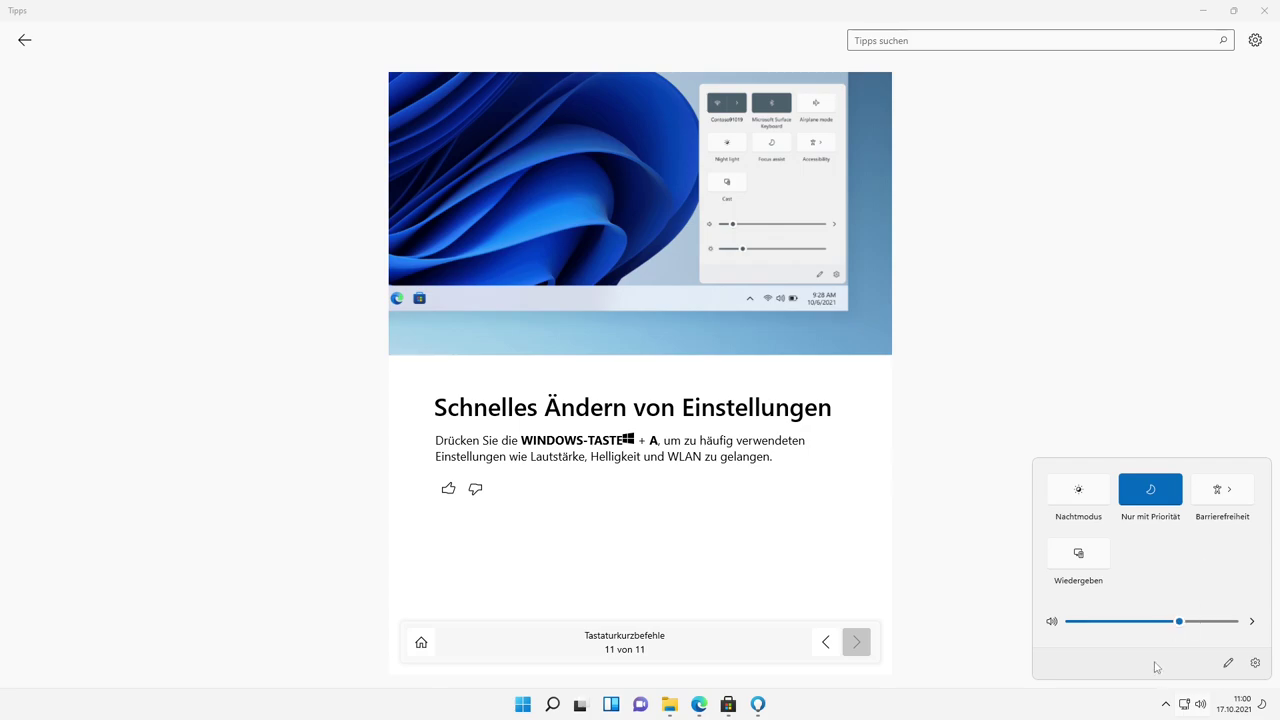
left_click(1228, 663)
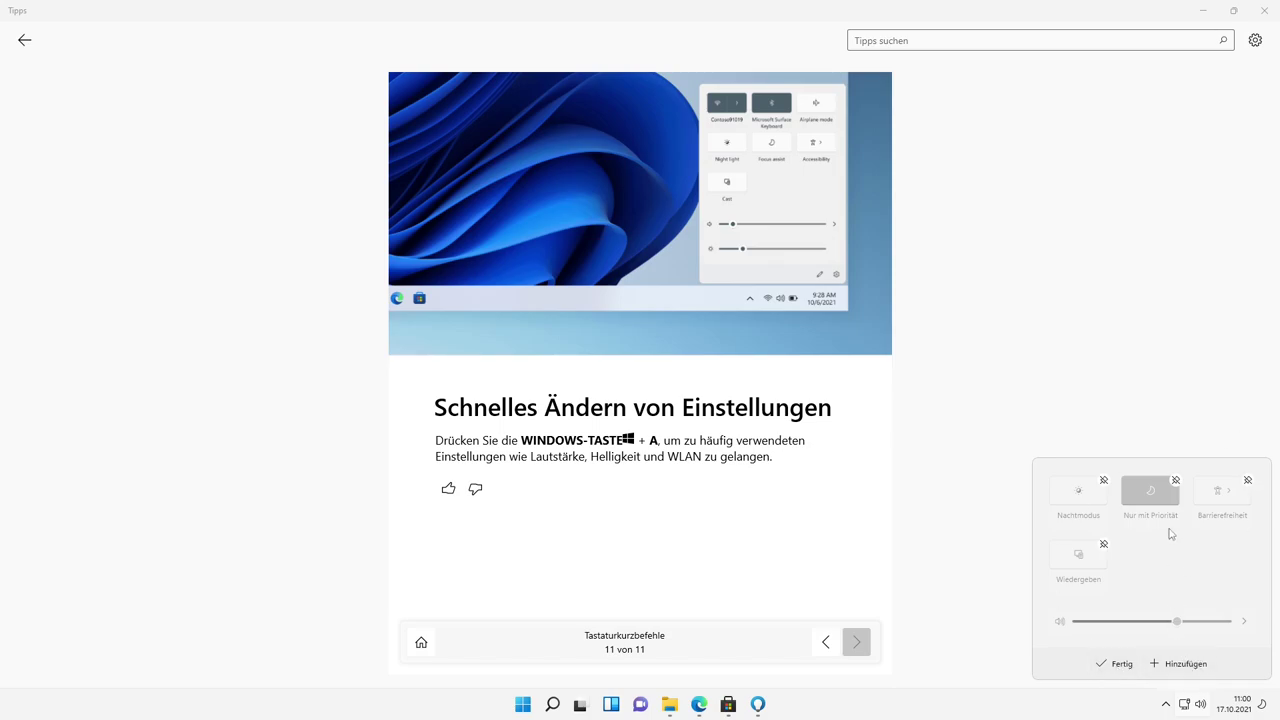
left_click(1120, 665)
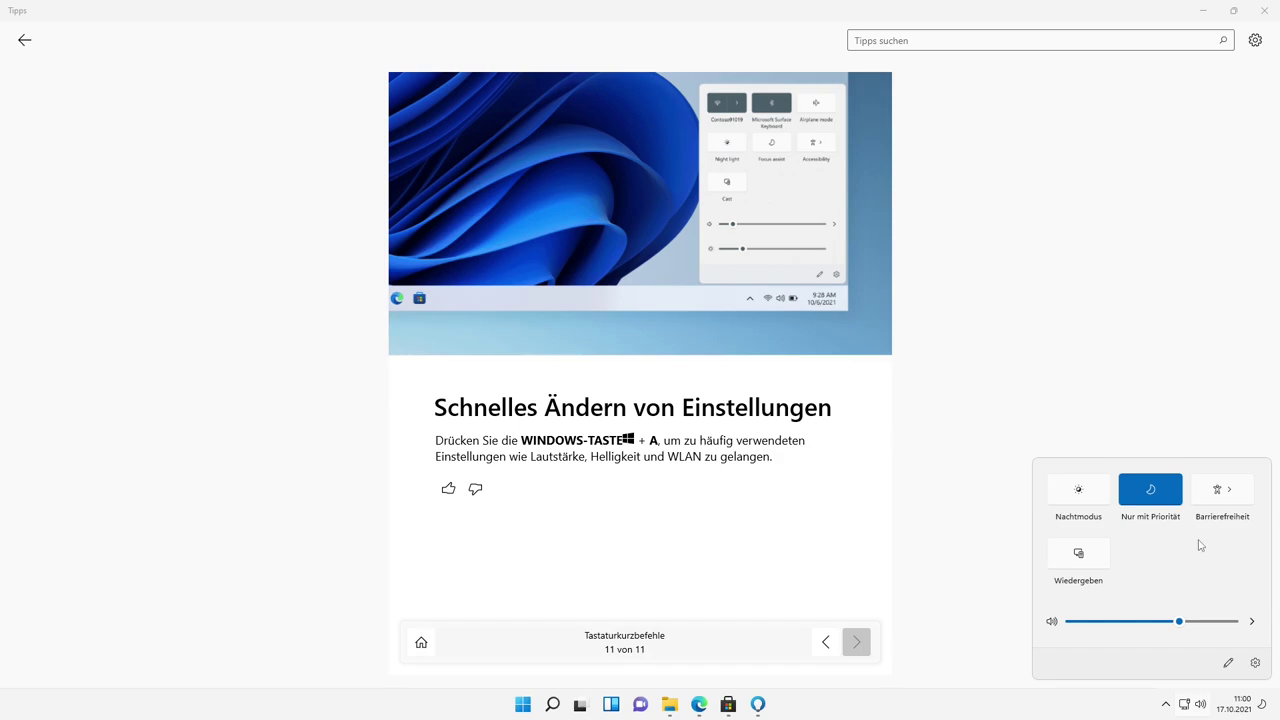
left_click(1192, 704)
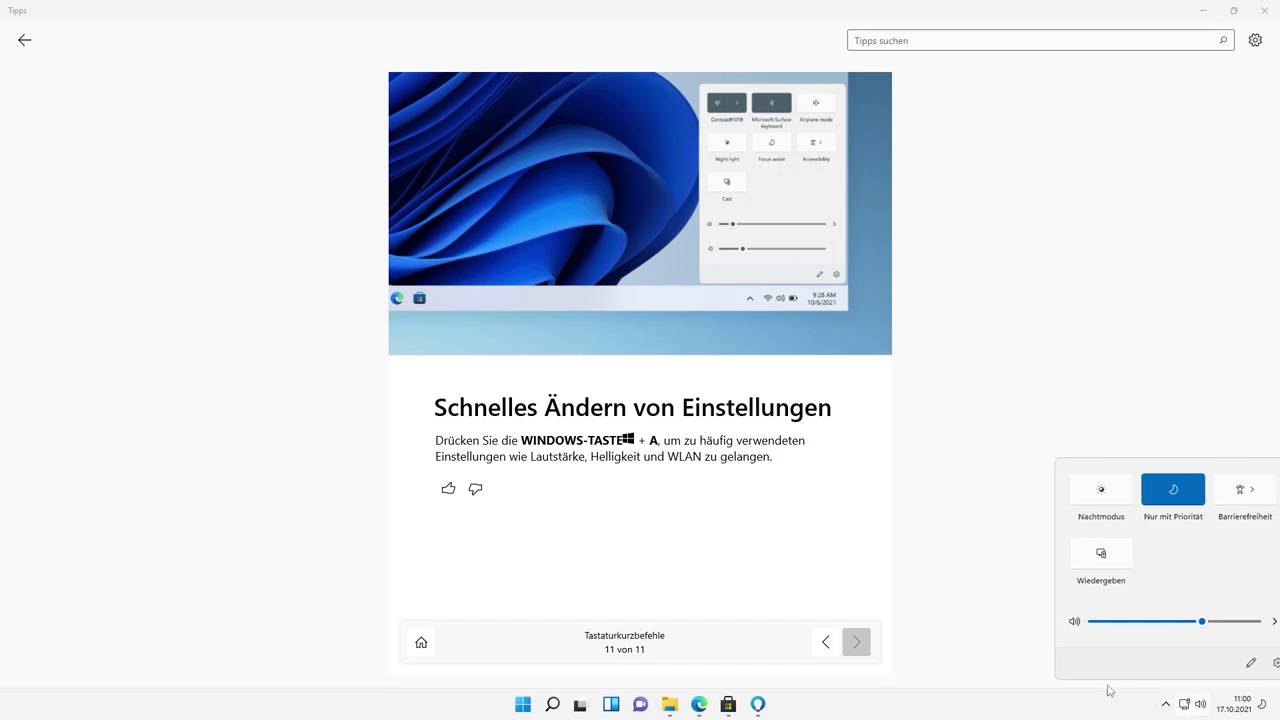
Step: Close Tips, Edge and Microsoft Store, and move File Explorer unsnapped toward the centre
left_click(1264, 14)
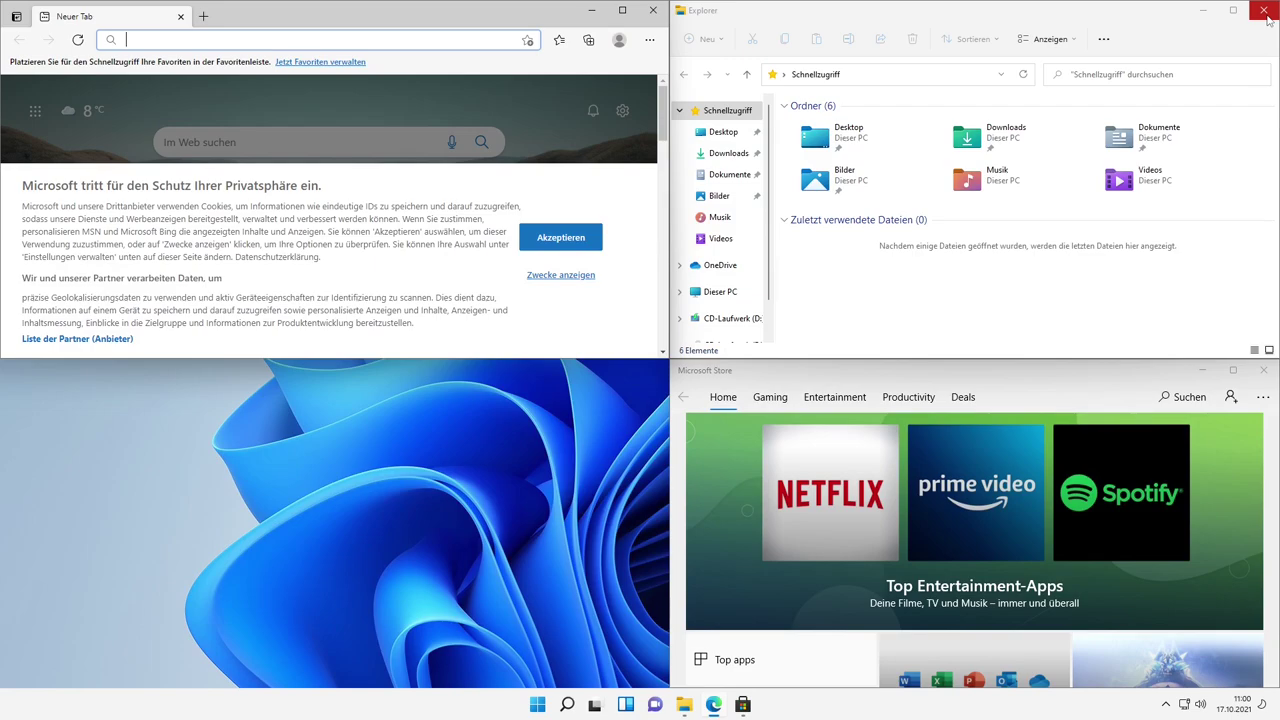
left_click(655, 12)
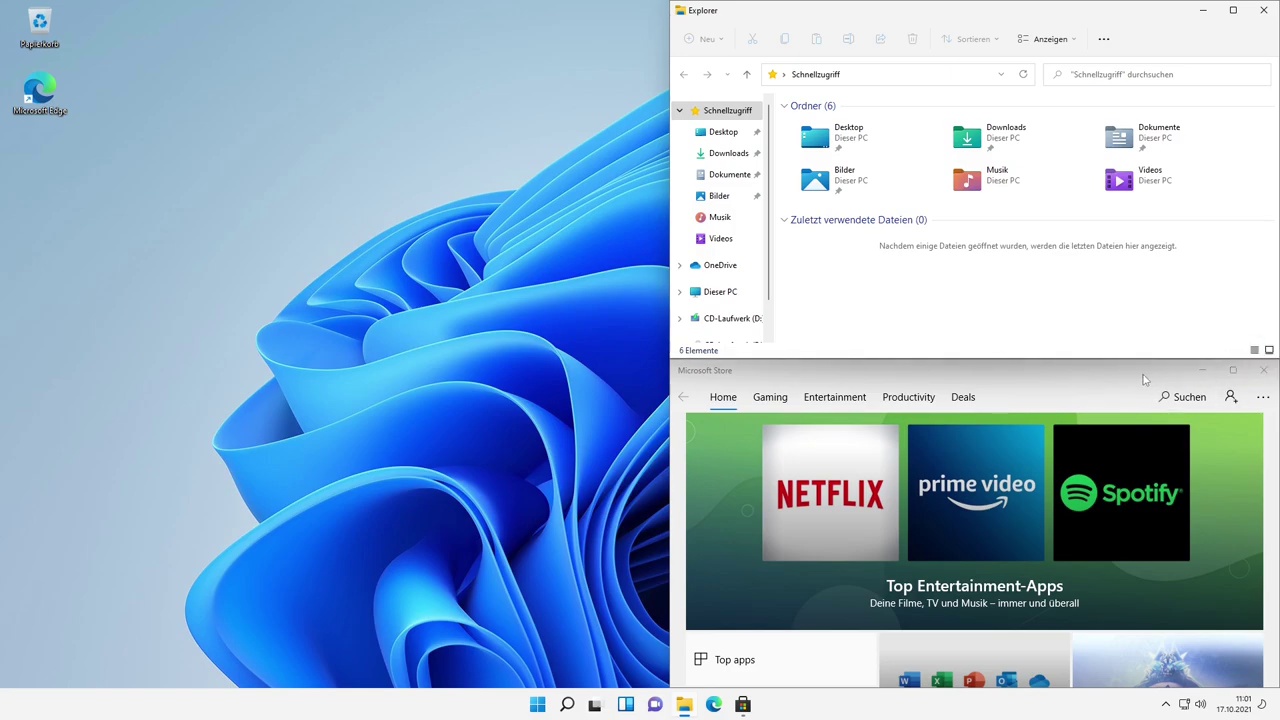
left_click_drag(1145, 379, 446, 200)
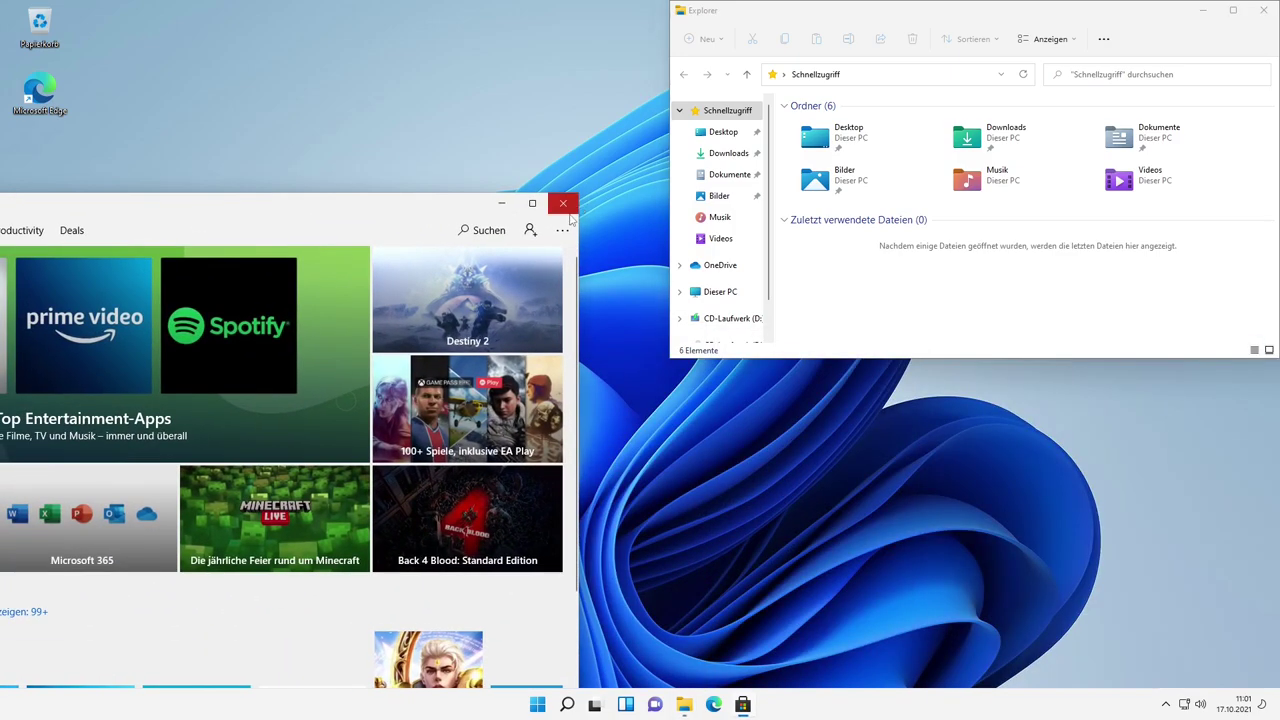
left_click(566, 206)
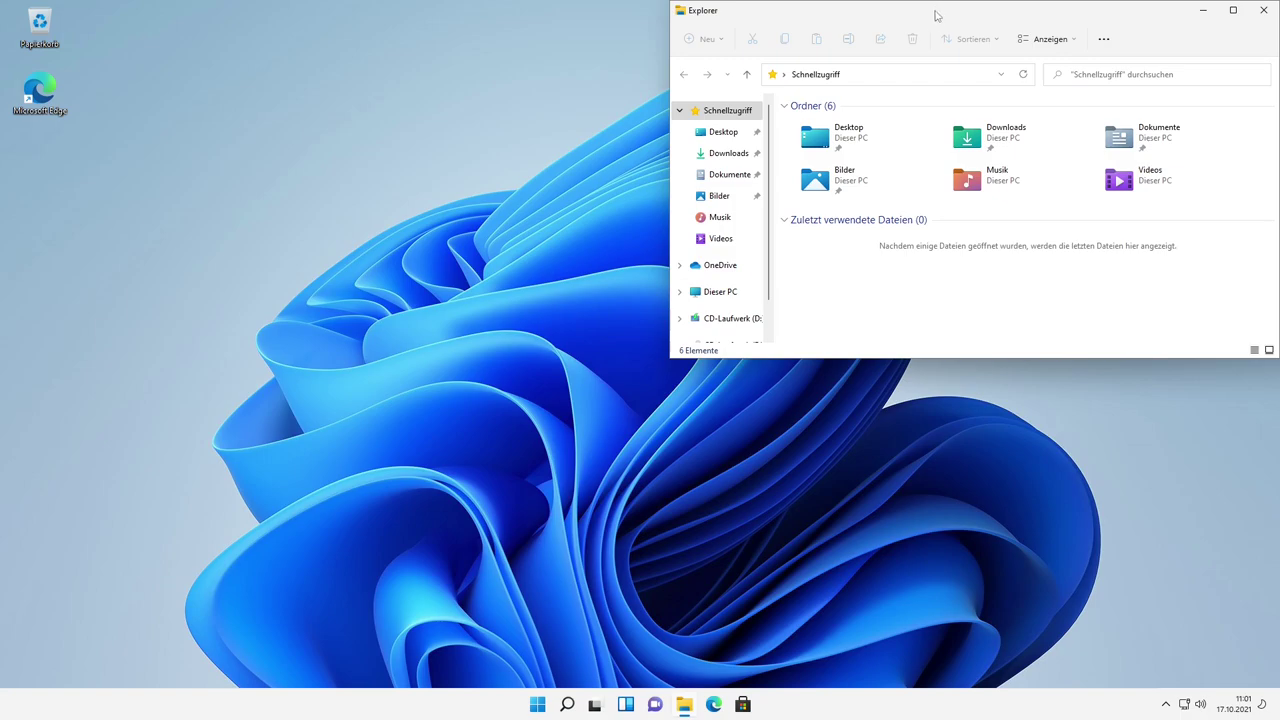
left_click_drag(936, 14, 502, 63)
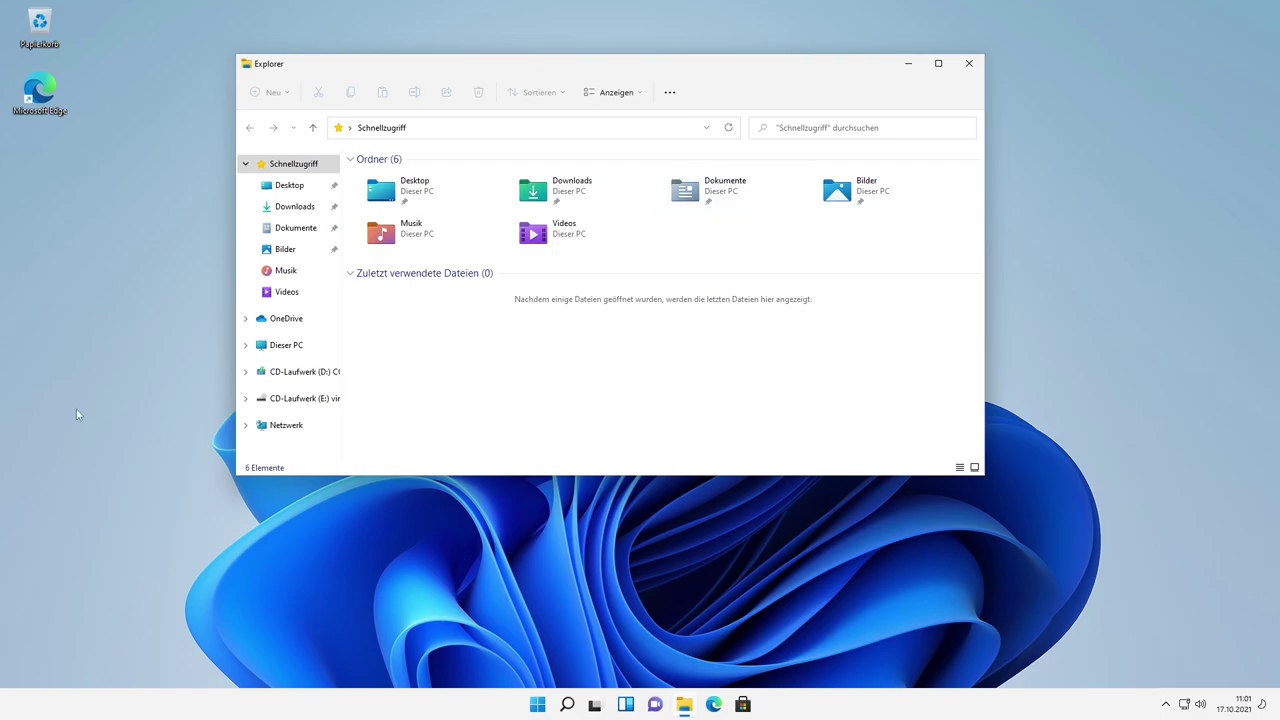
Step: Move the Quick Access Explorer window down and right, then bring up the taskbar's context menu
left_click_drag(573, 66, 602, 115)
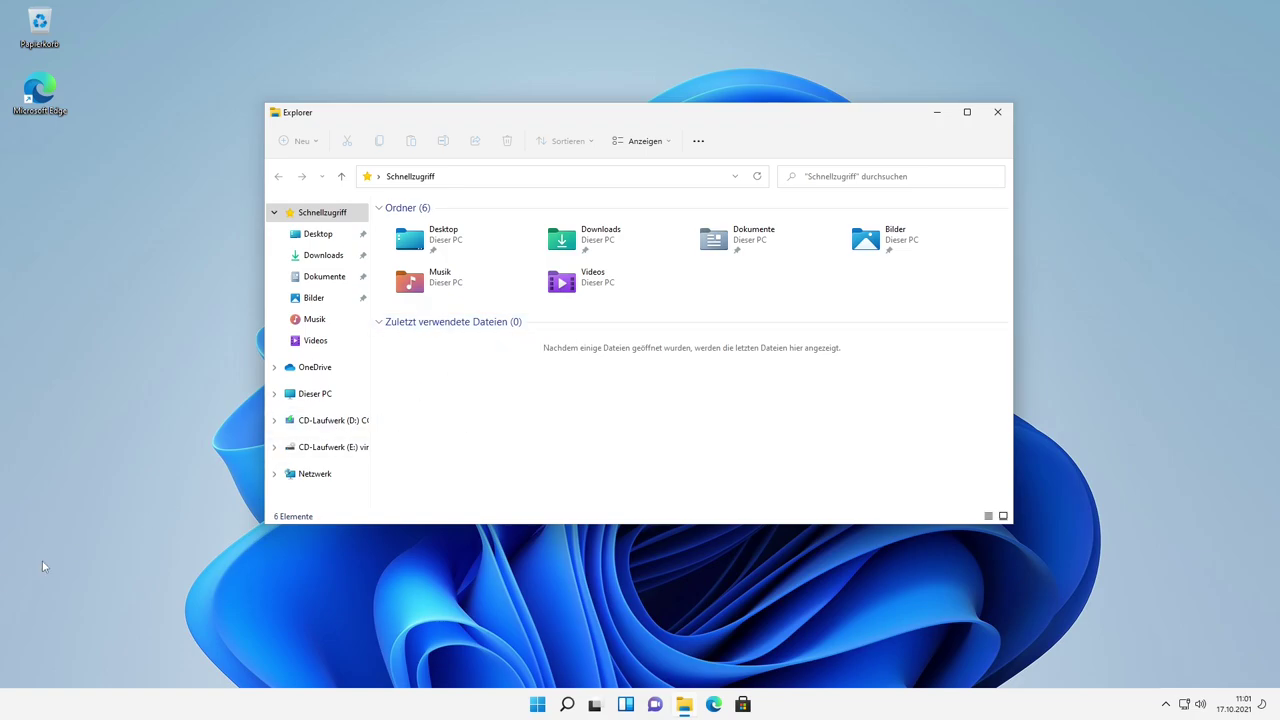
left_click(35, 712)
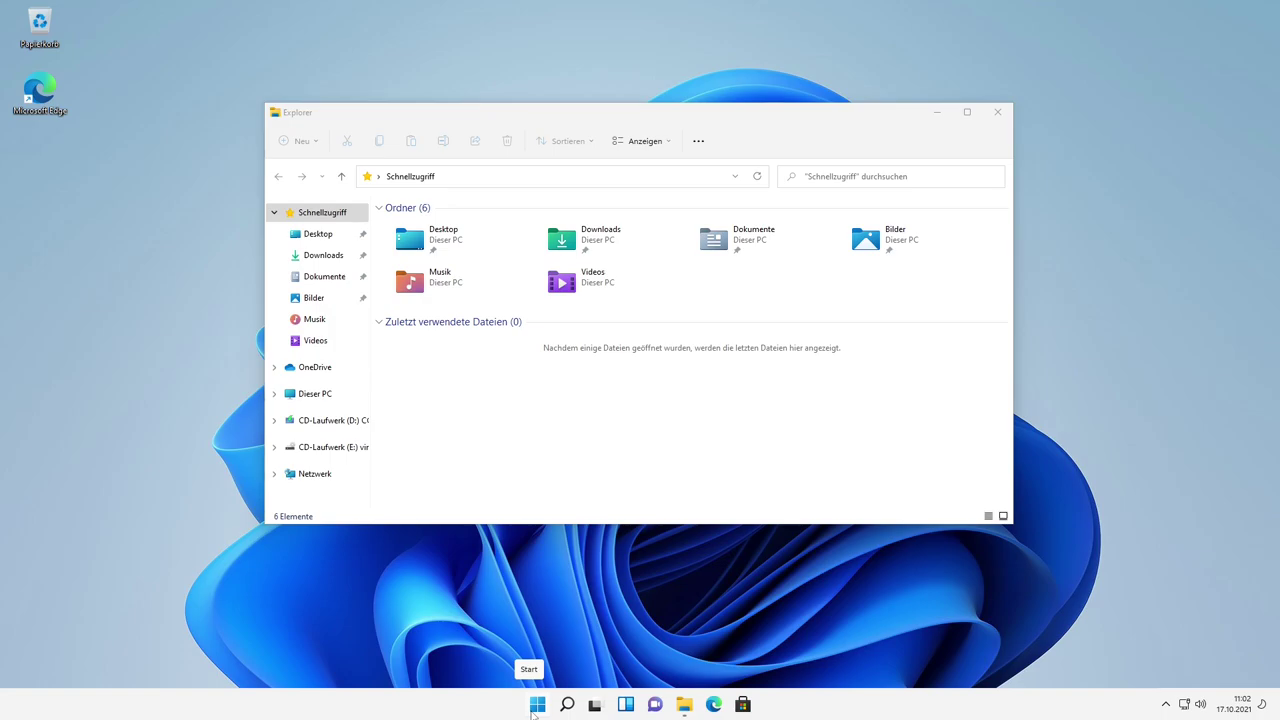
right_click(539, 709)
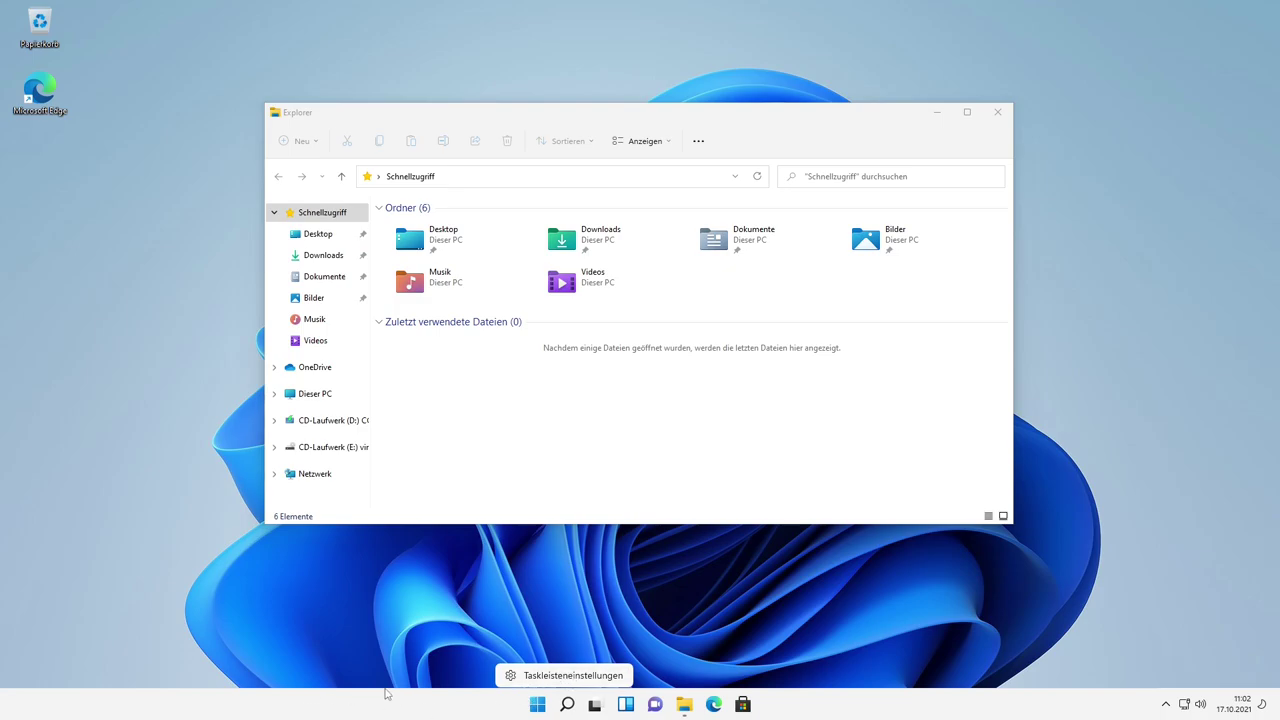
Step: Open Taskleisteneinstellungen and expand Verhalten der Taskleiste
right_click(421, 699)
left_click(480, 678)
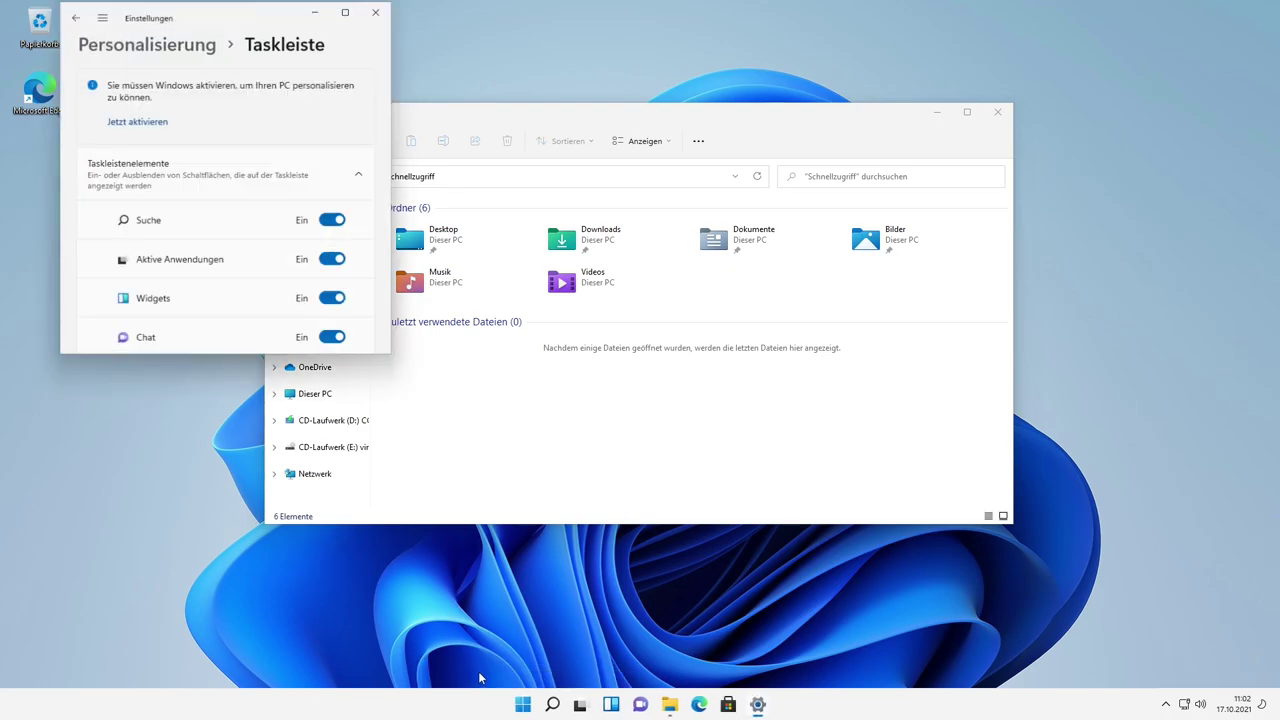
scroll(254, 200, "down", 1)
scroll(254, 200, "down", 5)
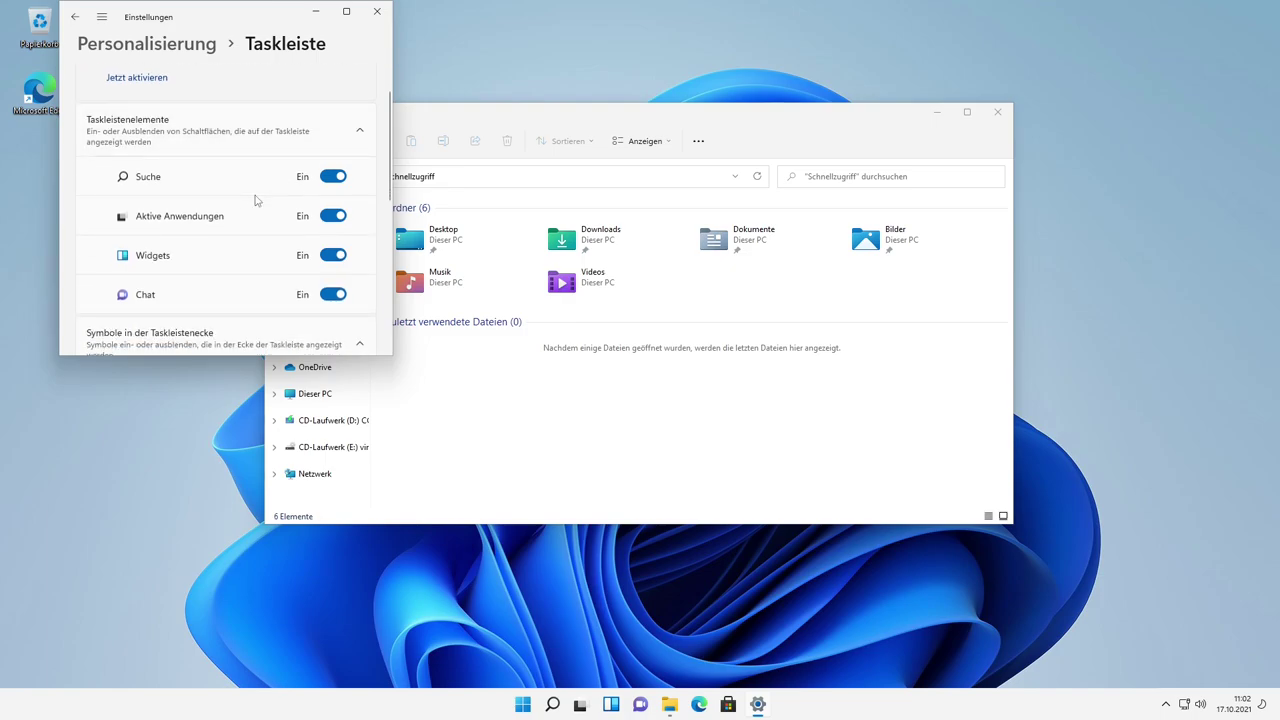
scroll(254, 200, "down", 2)
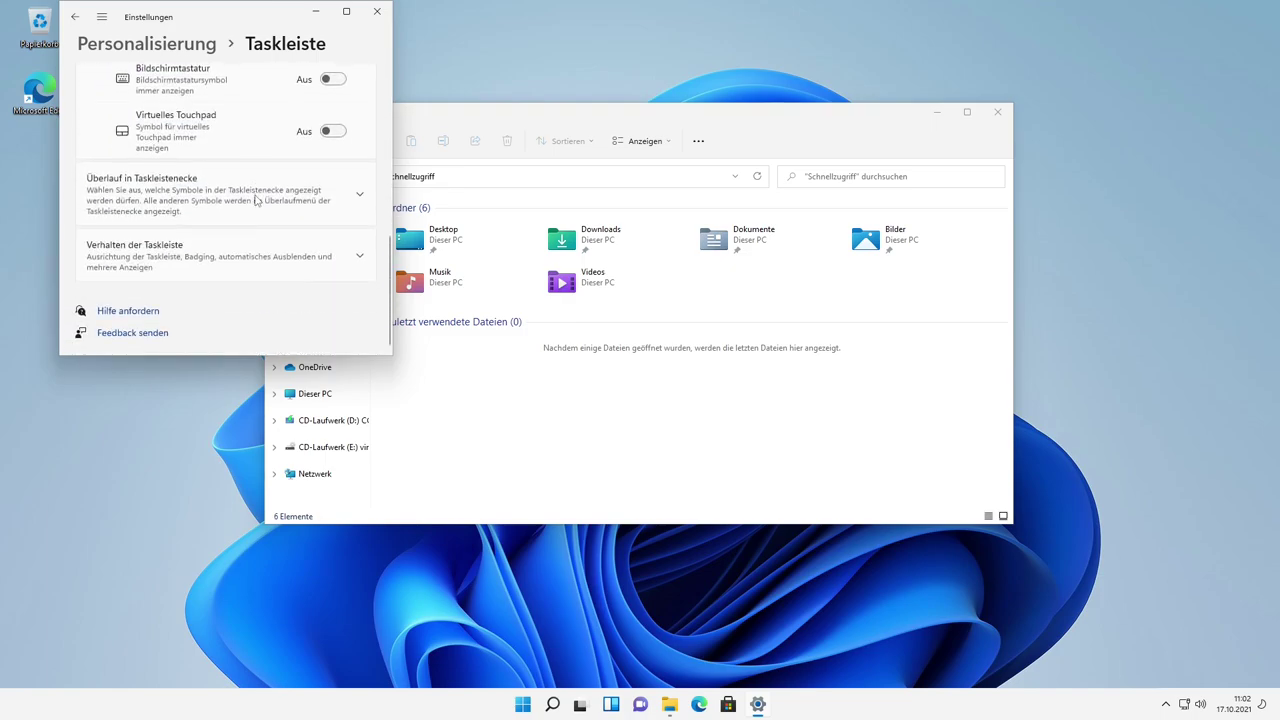
scroll(266, 195, "up", 3)
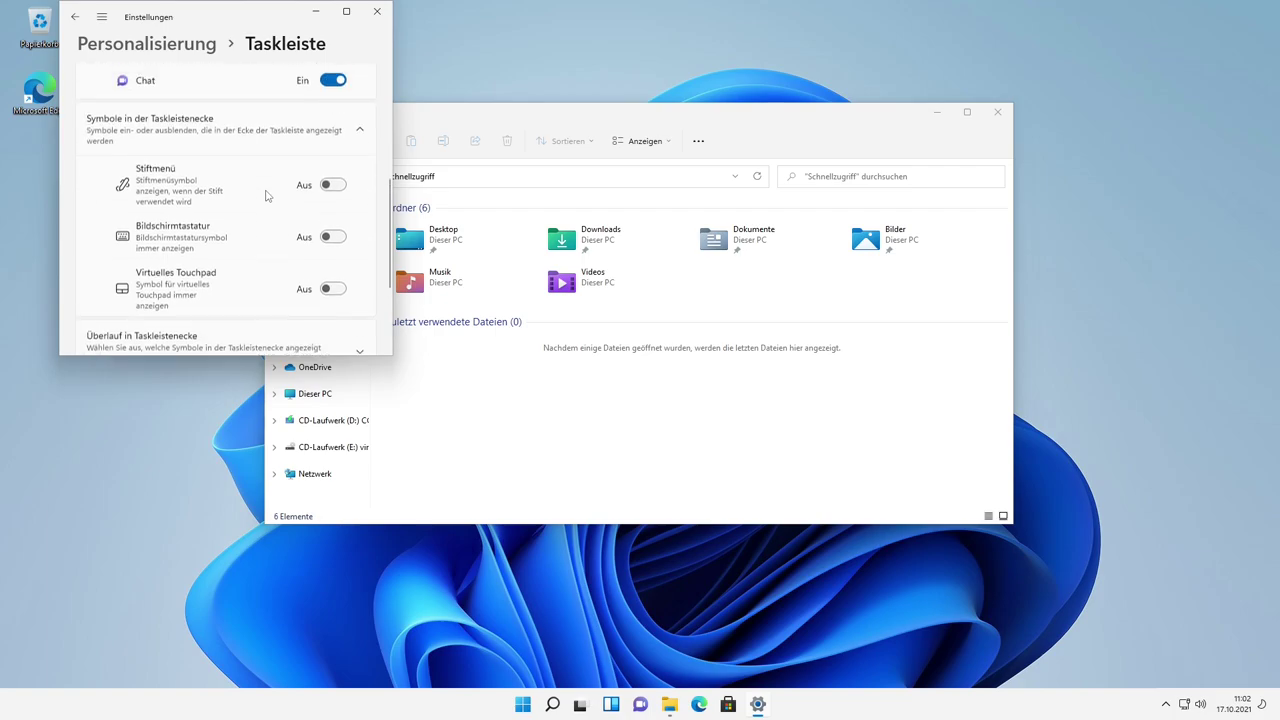
scroll(266, 195, "down", 2)
scroll(266, 195, "down", 1)
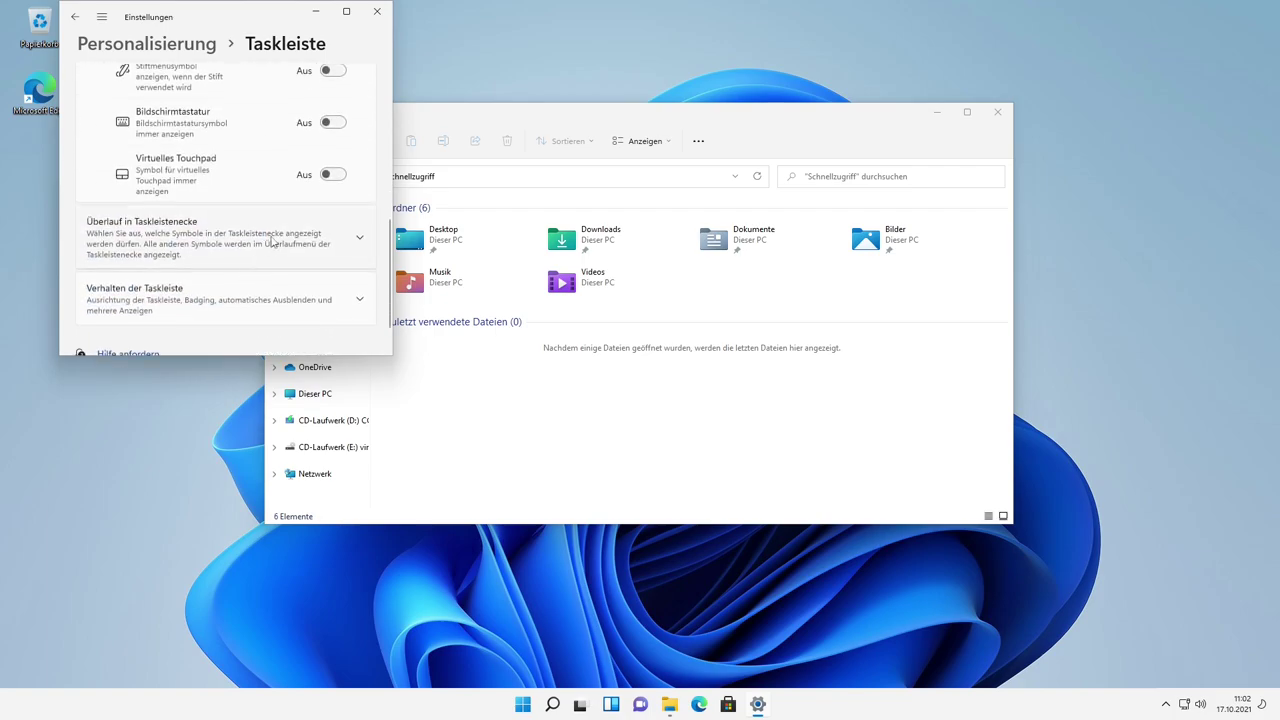
left_click(266, 298)
Step: Set Taskleistenausrichtung to Links and check the left-aligned Start menu
scroll(305, 190, "down", 3)
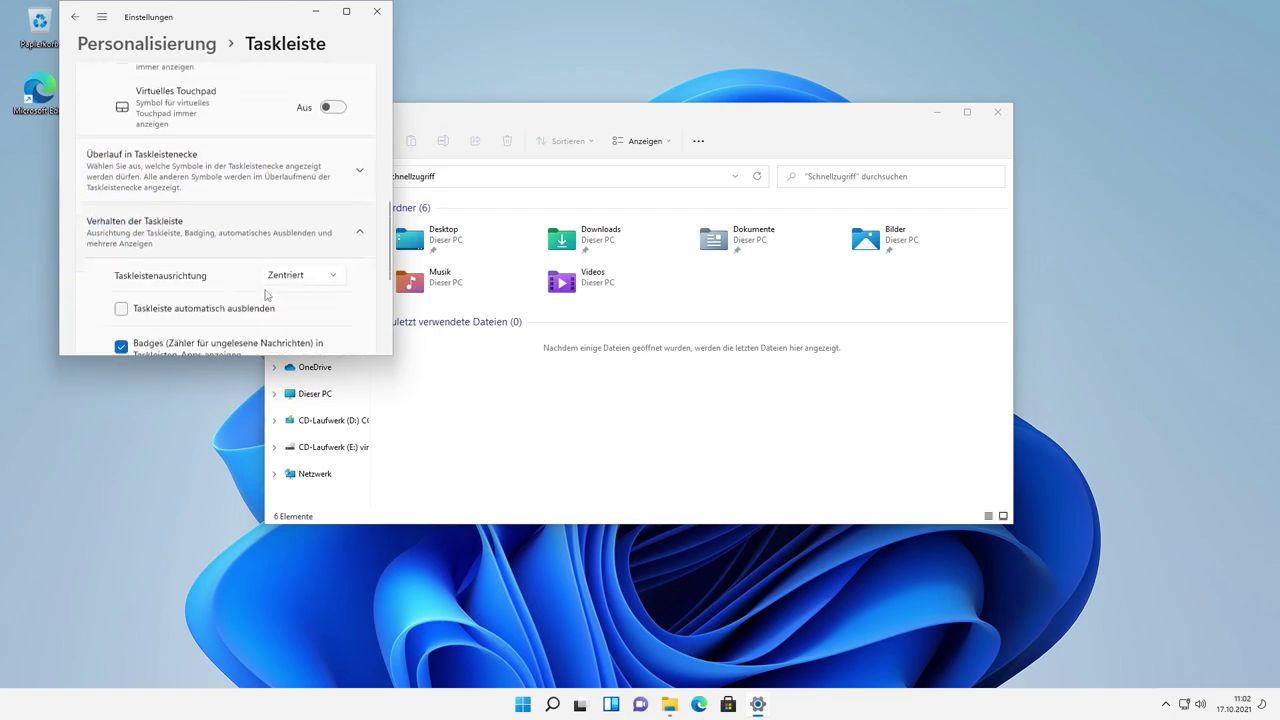
left_click(298, 214)
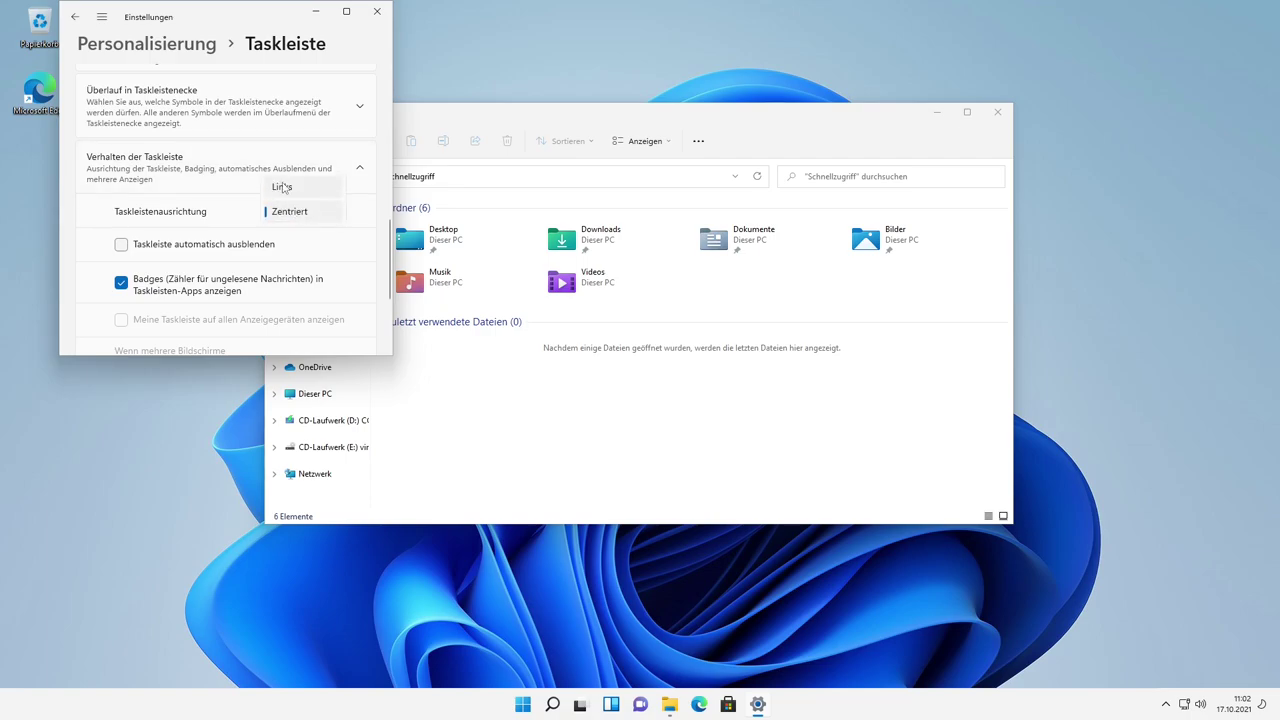
left_click(312, 185)
left_click(253, 640)
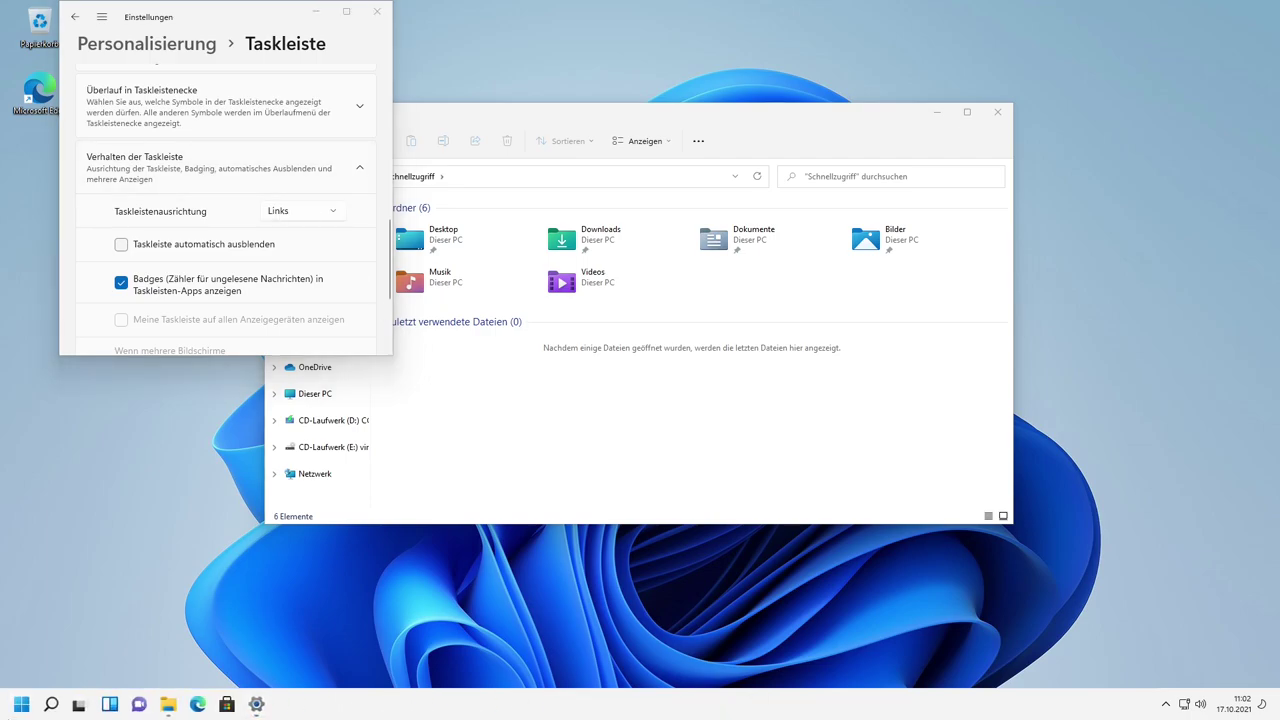
left_click(17, 712)
left_click(572, 575)
Step: Set Taskleistenausrichtung back to Zentriert, then close Settings and File Explorer
left_click(322, 211)
left_click(288, 240)
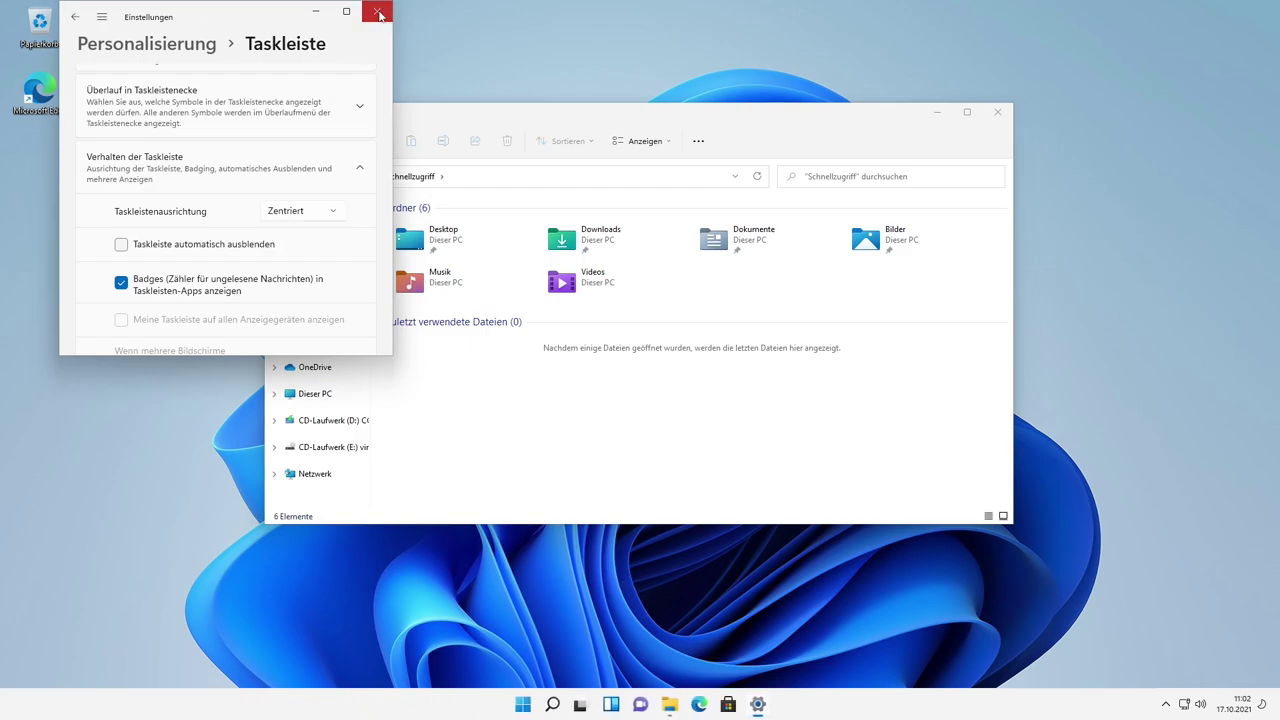
left_click(376, 12)
left_click(996, 114)
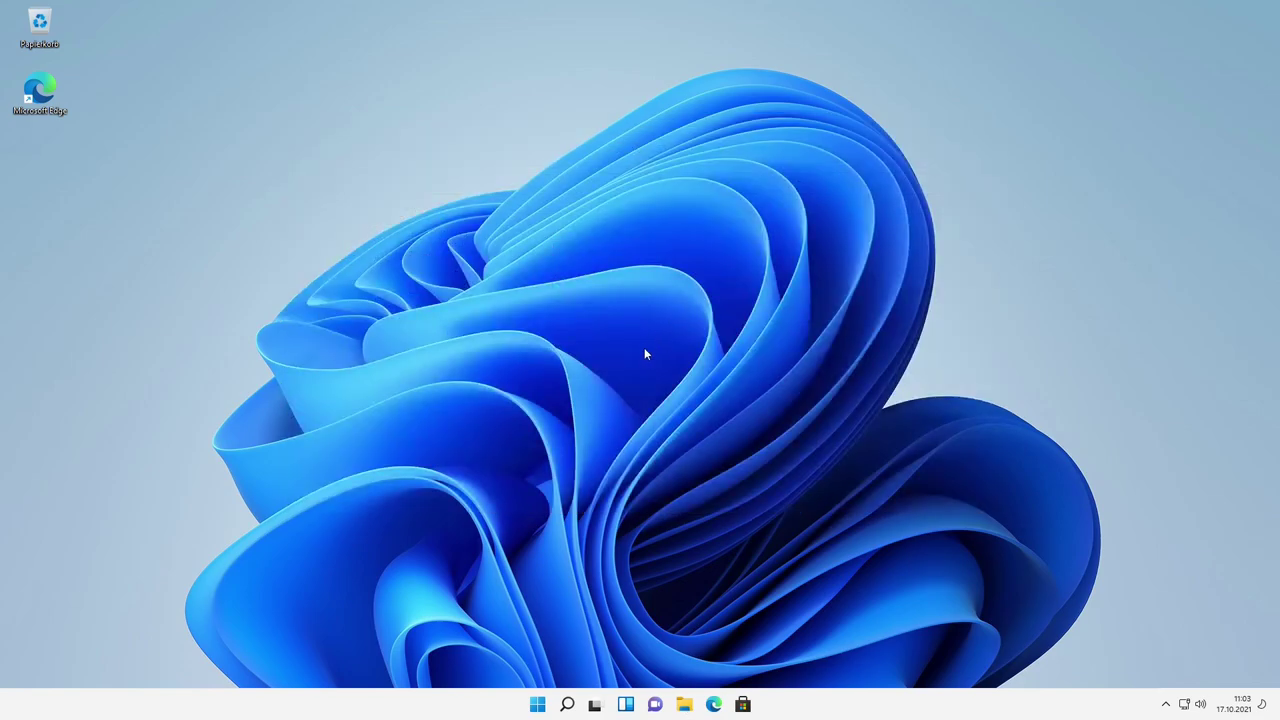
Step: Quit Microsoft Teams via its hidden tray icon with Beenden, then reopen the Start menu
left_click(535, 705)
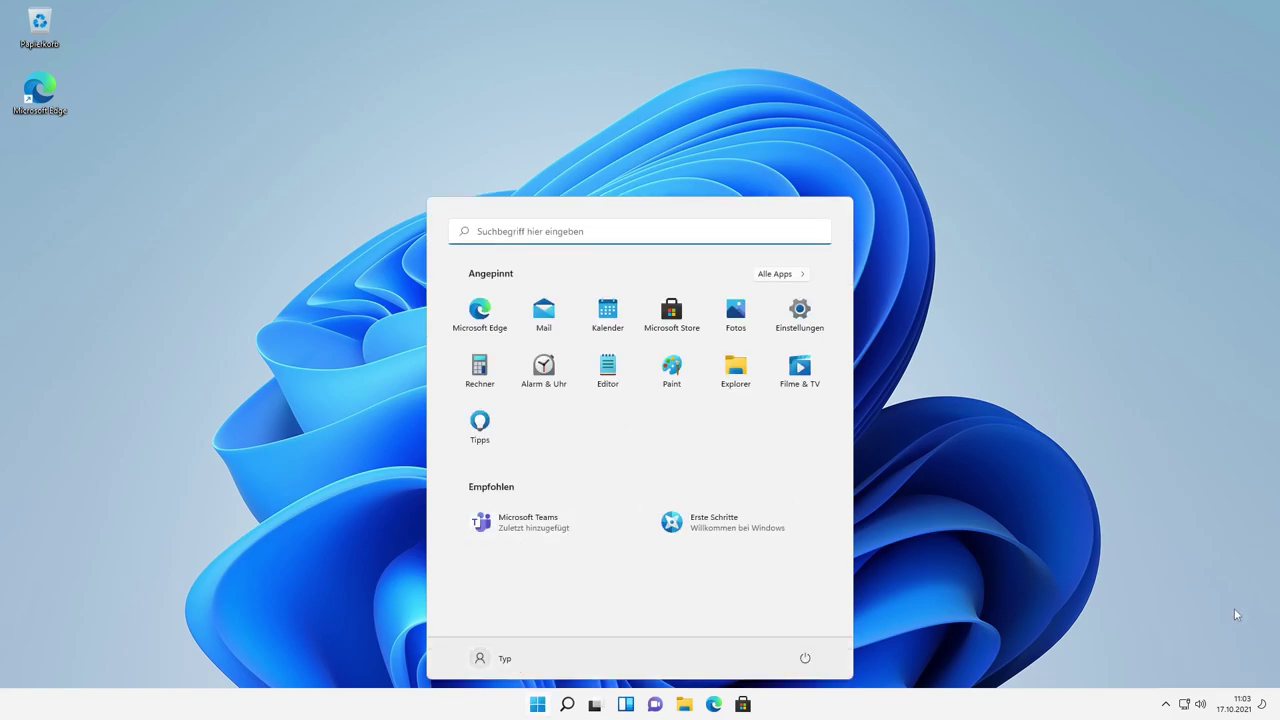
left_click(1166, 704)
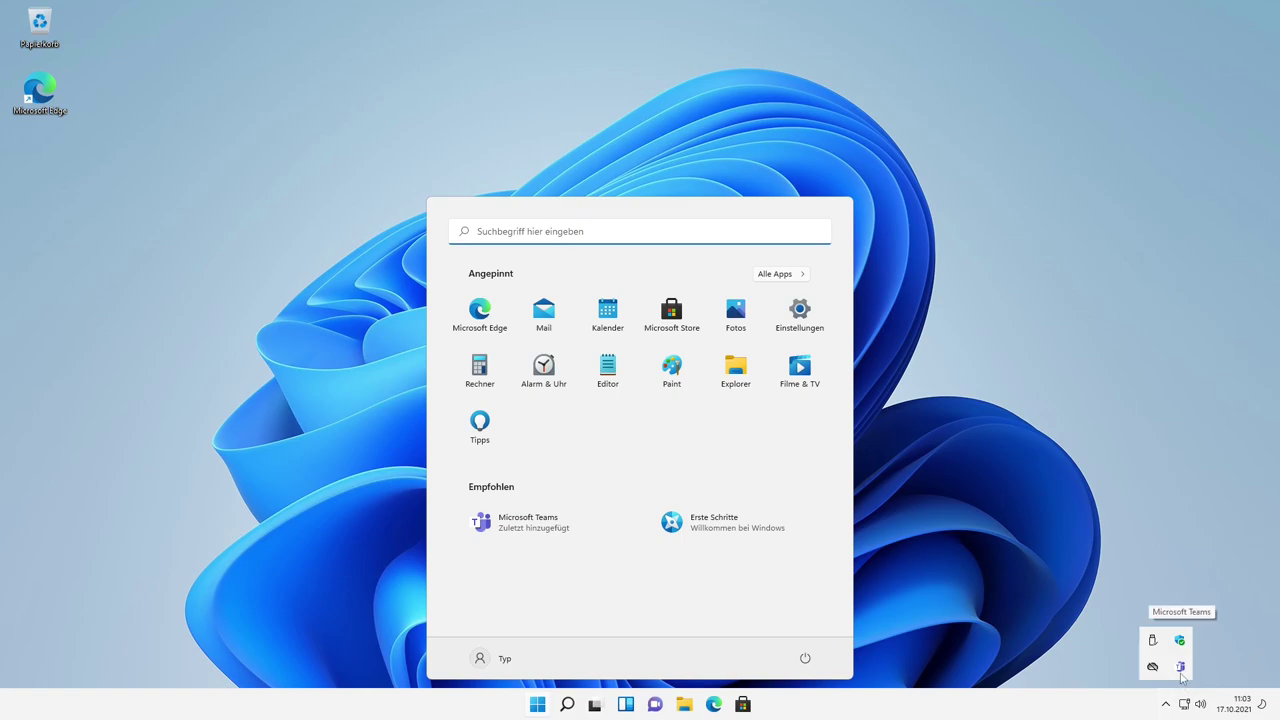
right_click(1180, 668)
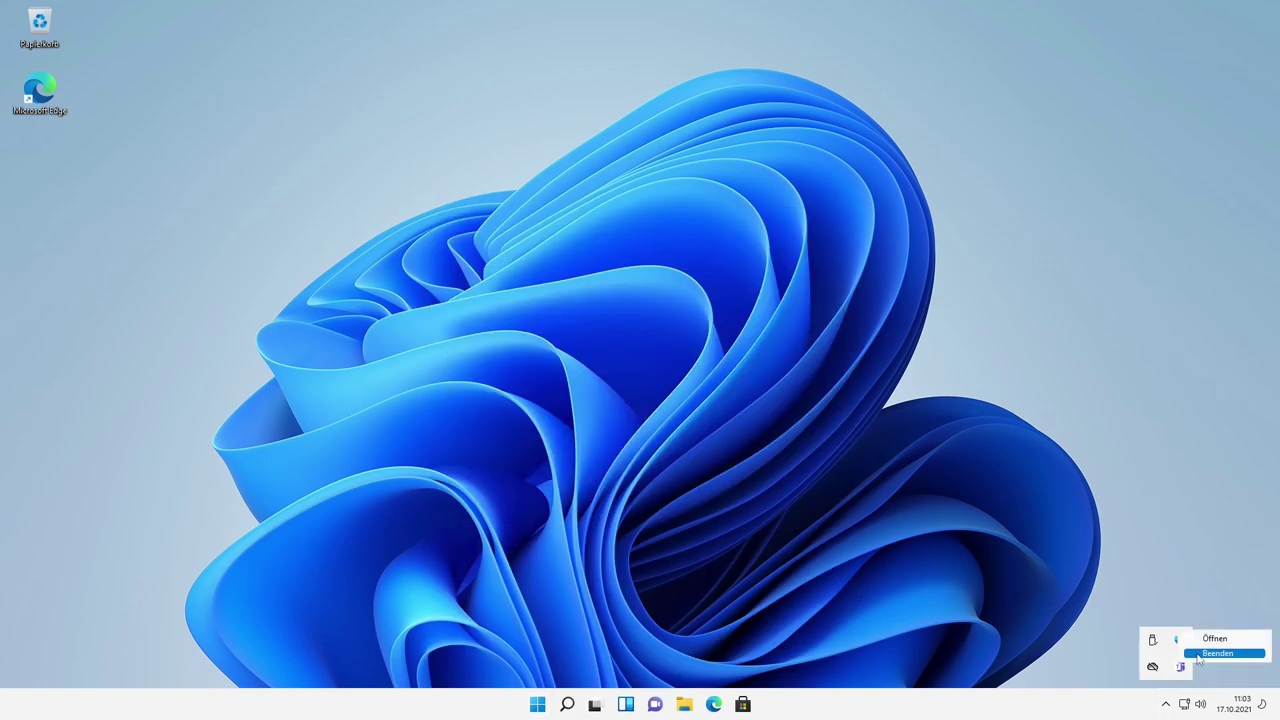
left_click(1198, 655)
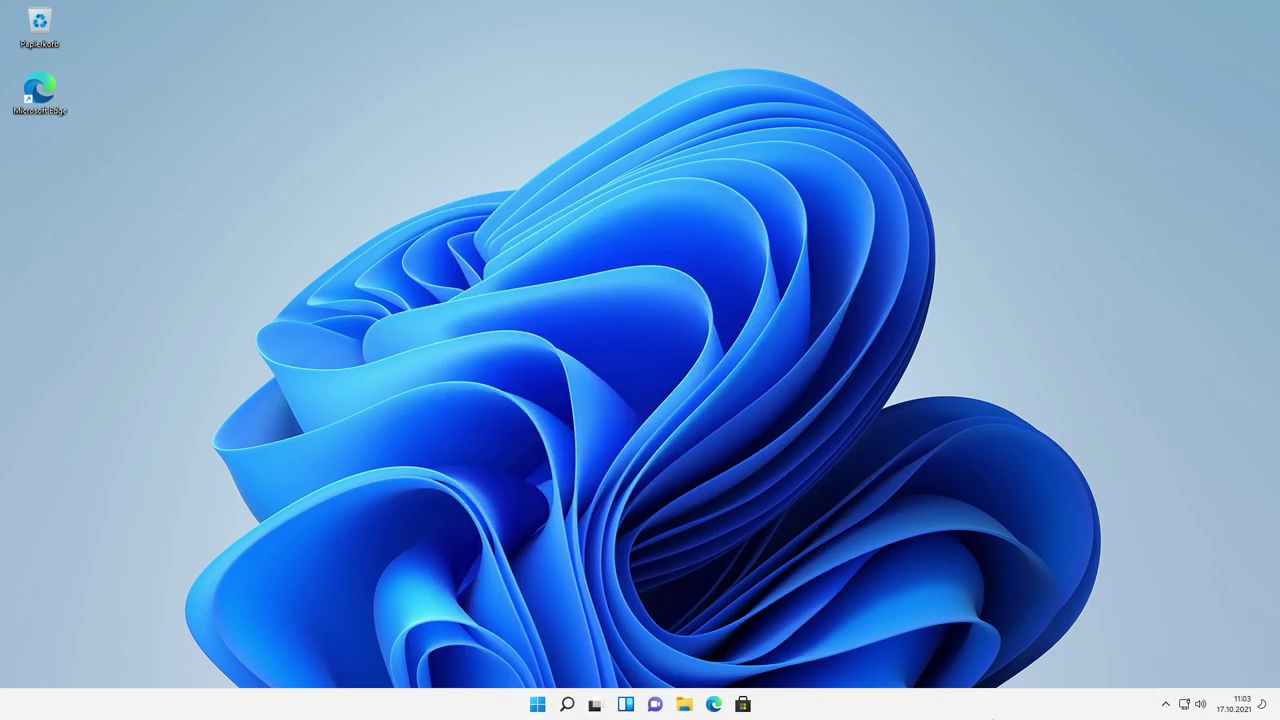
left_click(540, 704)
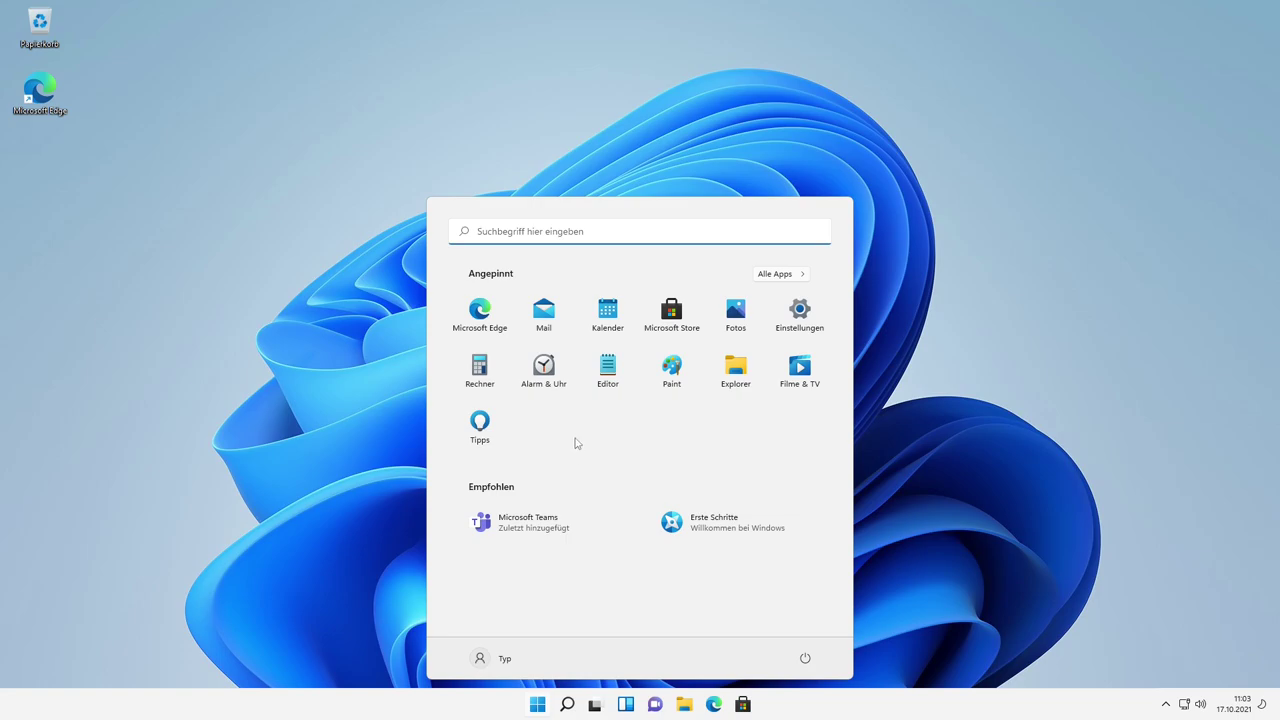
left_click(777, 276)
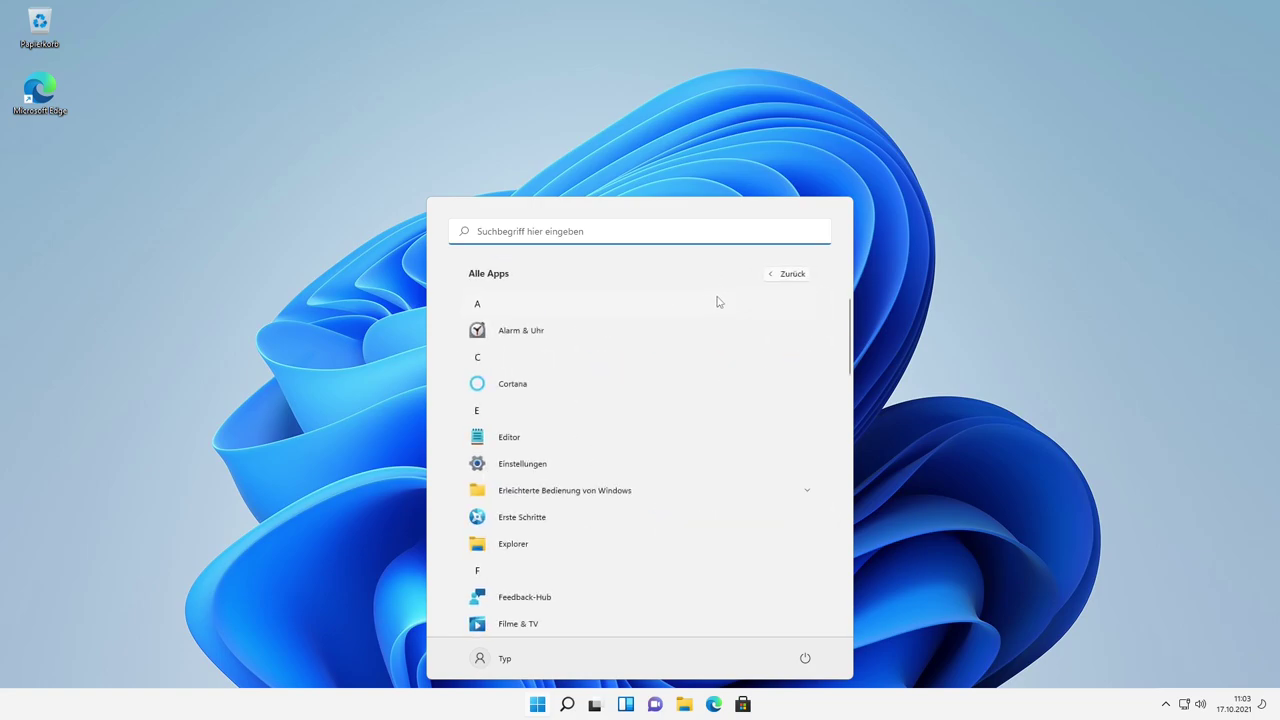
scroll(589, 386, "down", 1)
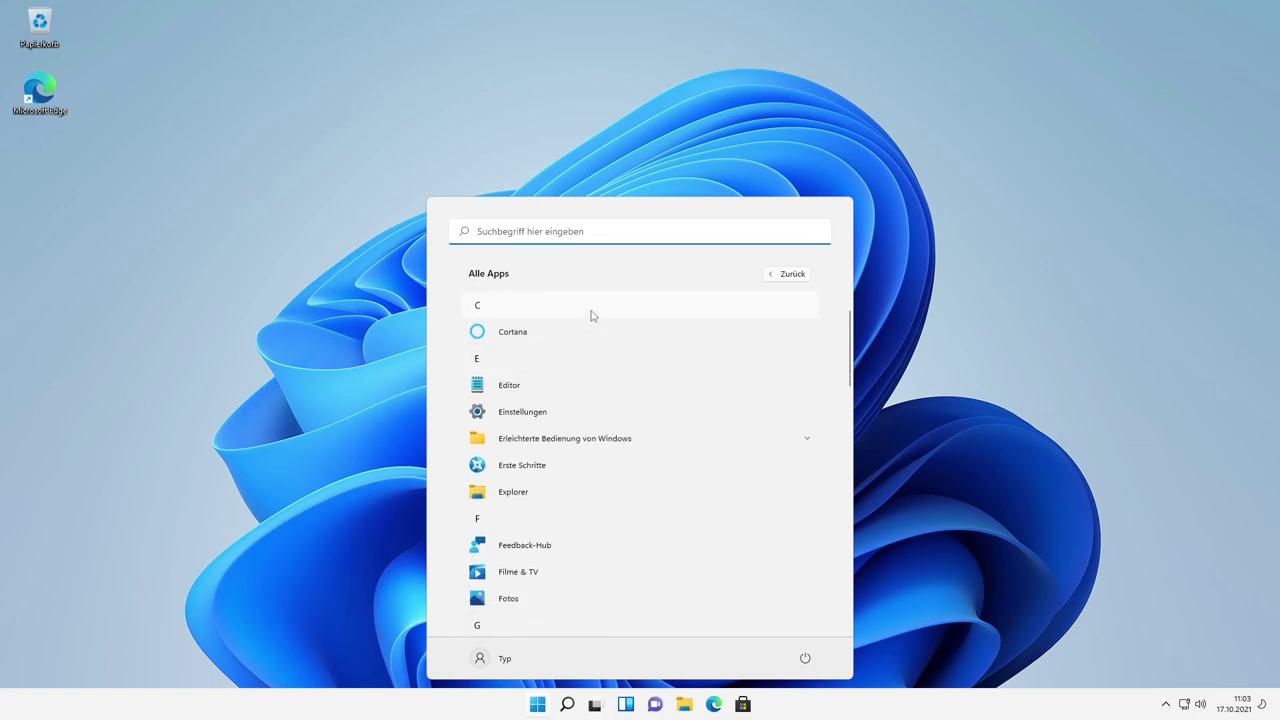
scroll(591, 316, "down", 1)
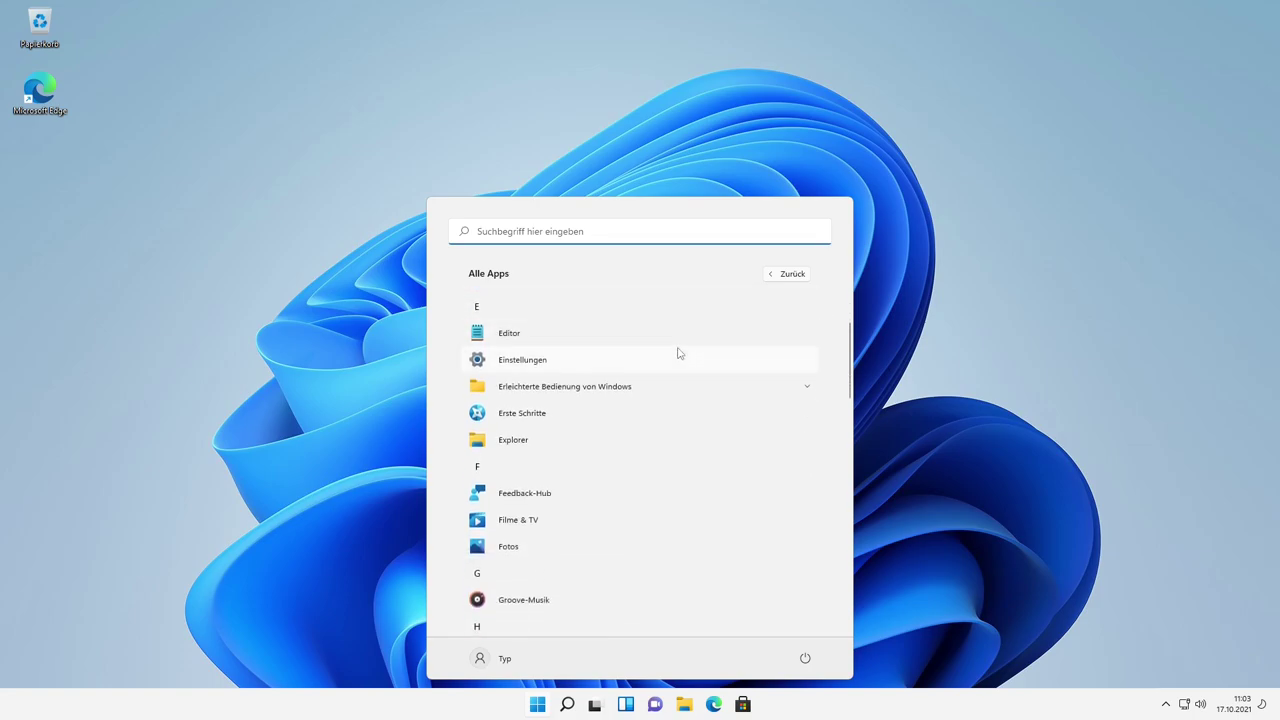
scroll(680, 354, "up", 2)
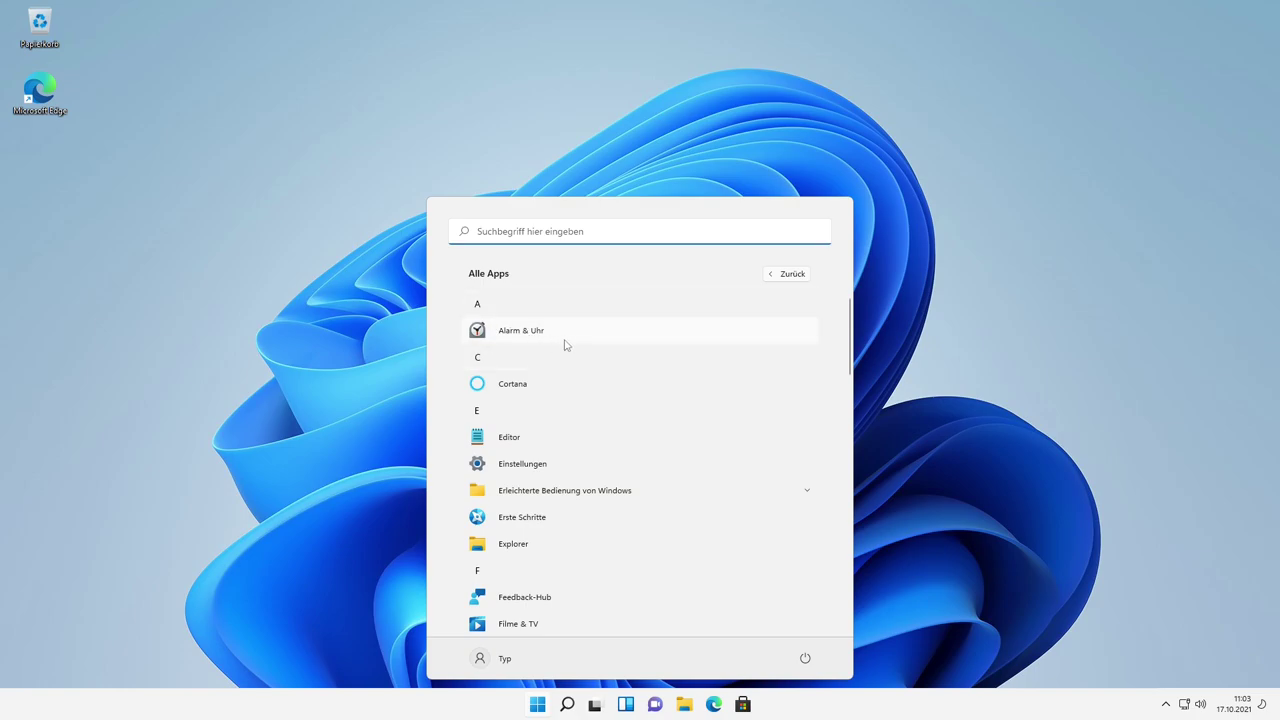
scroll(630, 348, "down", 2)
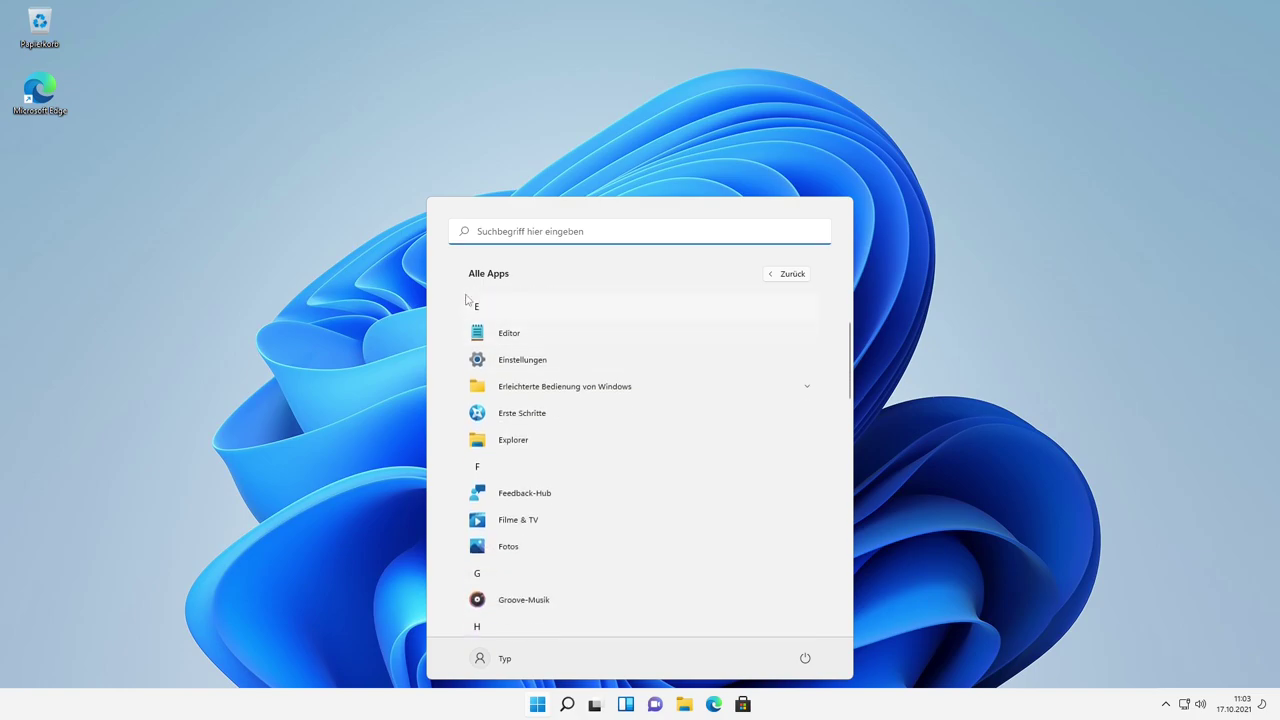
left_click(505, 340)
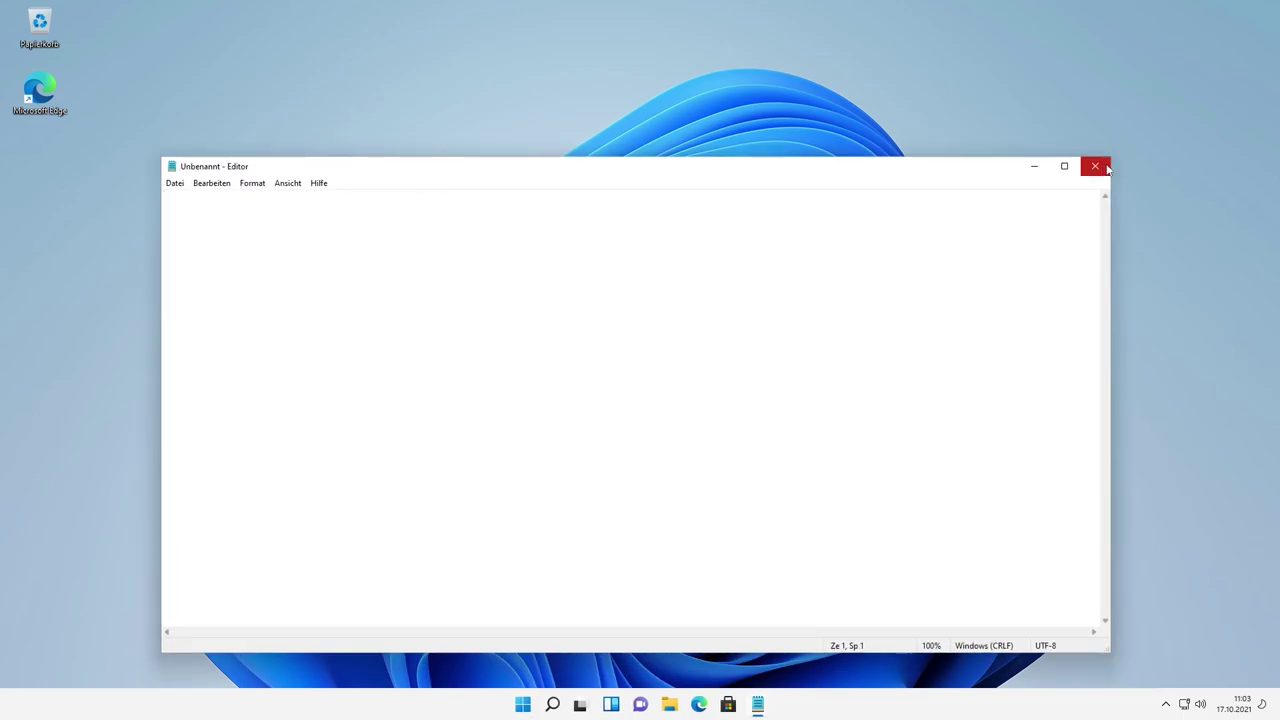
left_click(1106, 169)
left_click(537, 704)
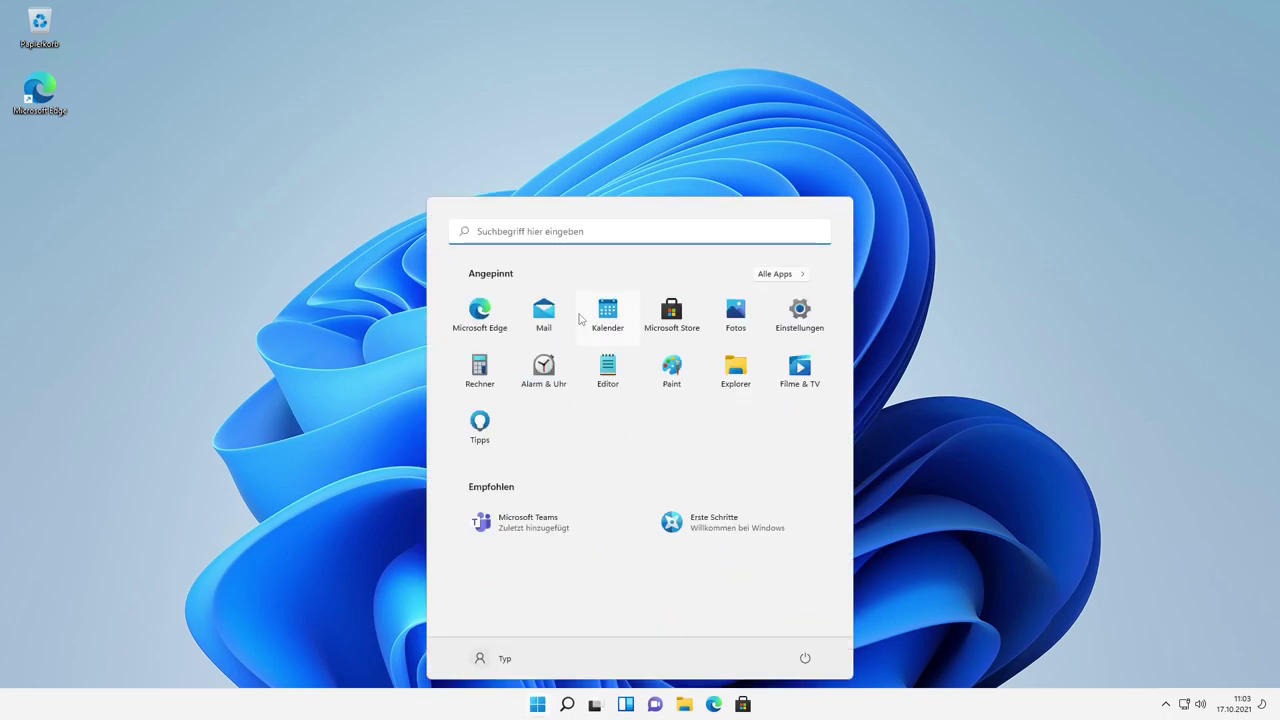
left_click(789, 276)
scroll(566, 414, "down", 3)
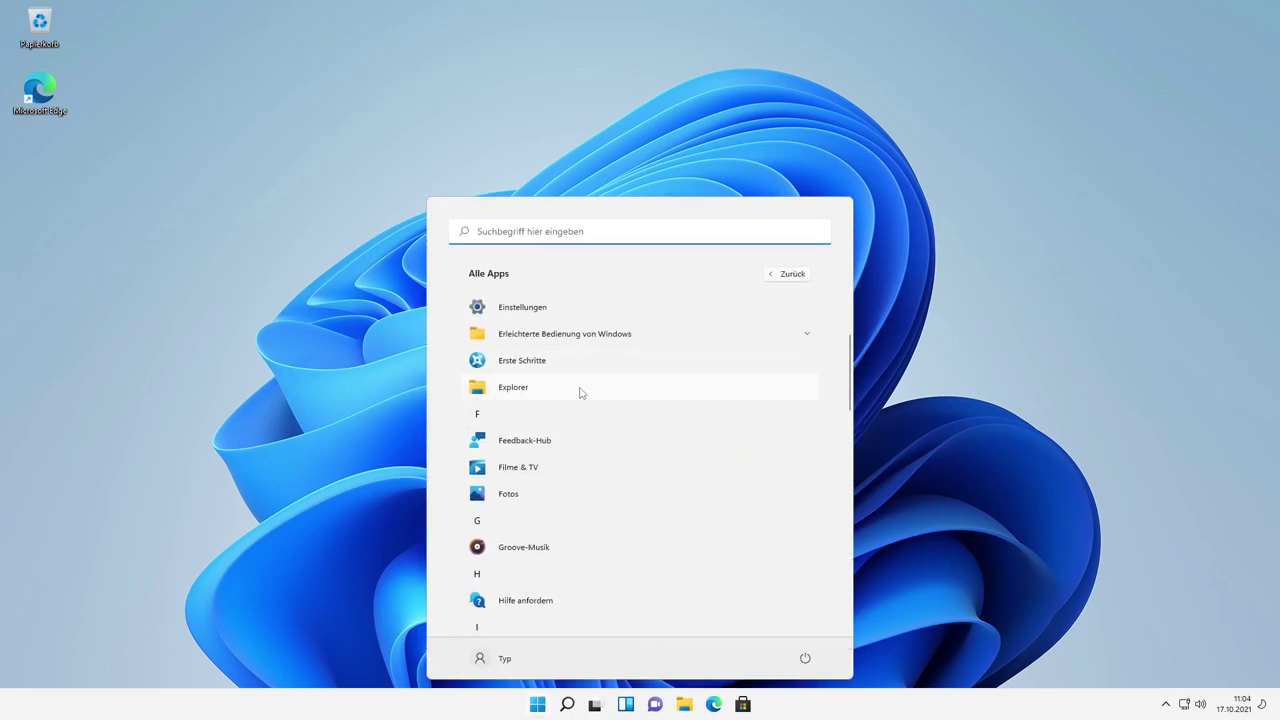
scroll(543, 471, "down", 1)
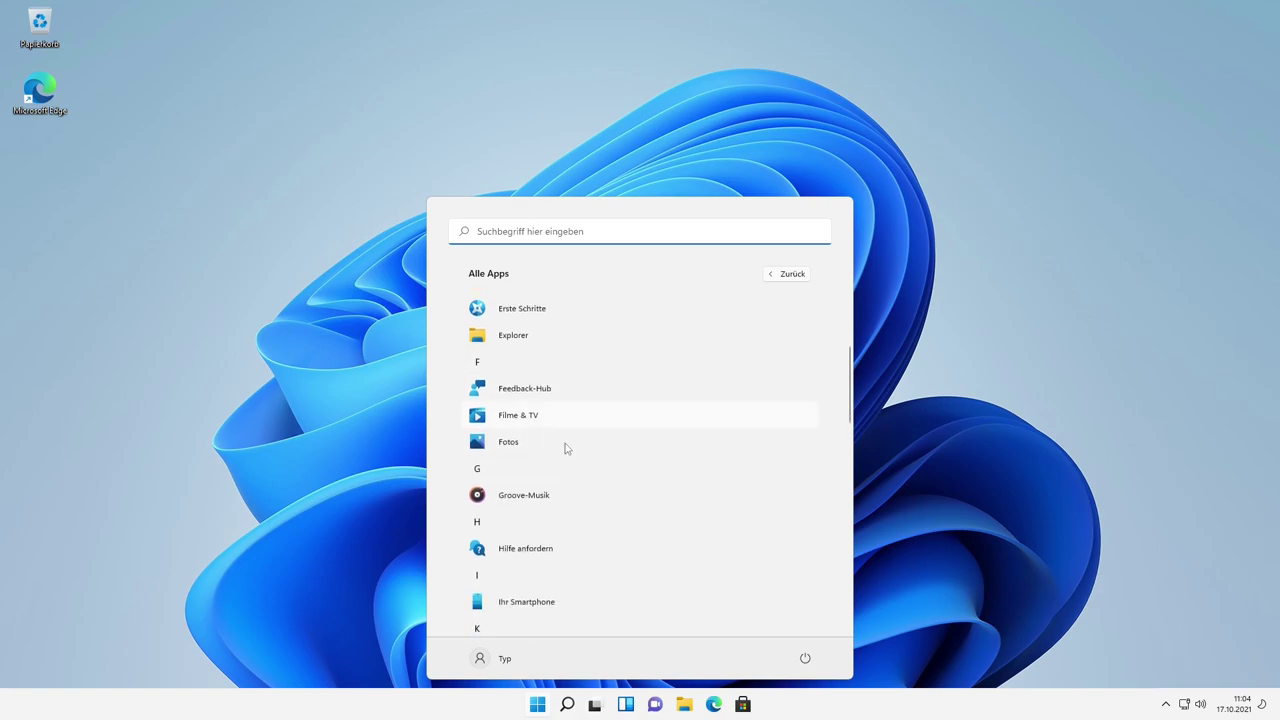
scroll(540, 442, "down", 1)
scroll(610, 438, "down", 3)
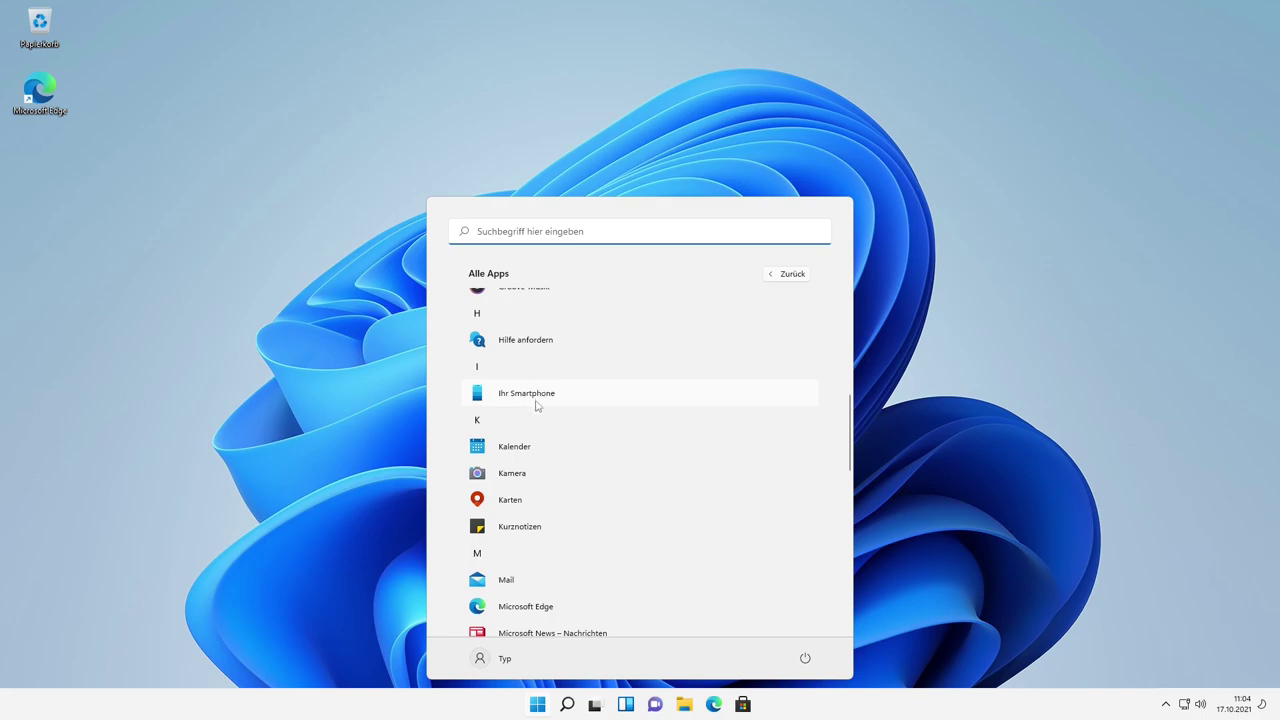
scroll(600, 405, "down", 2)
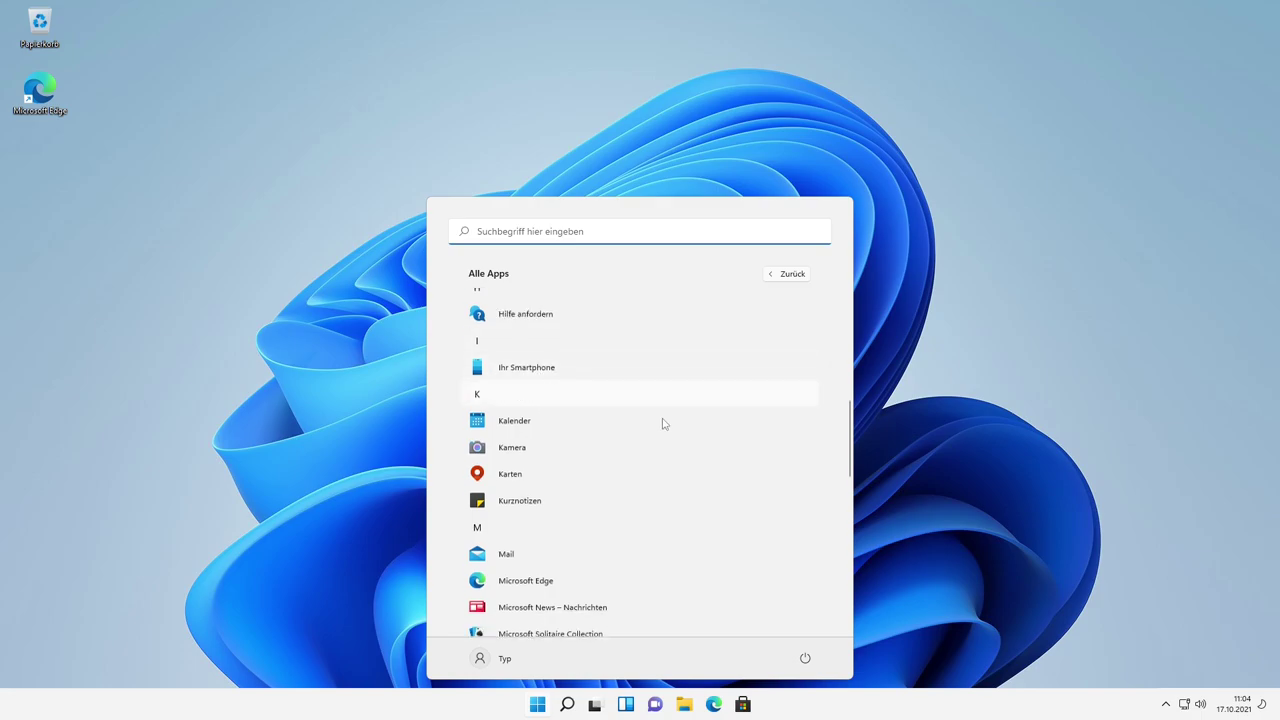
scroll(569, 409, "down", 2)
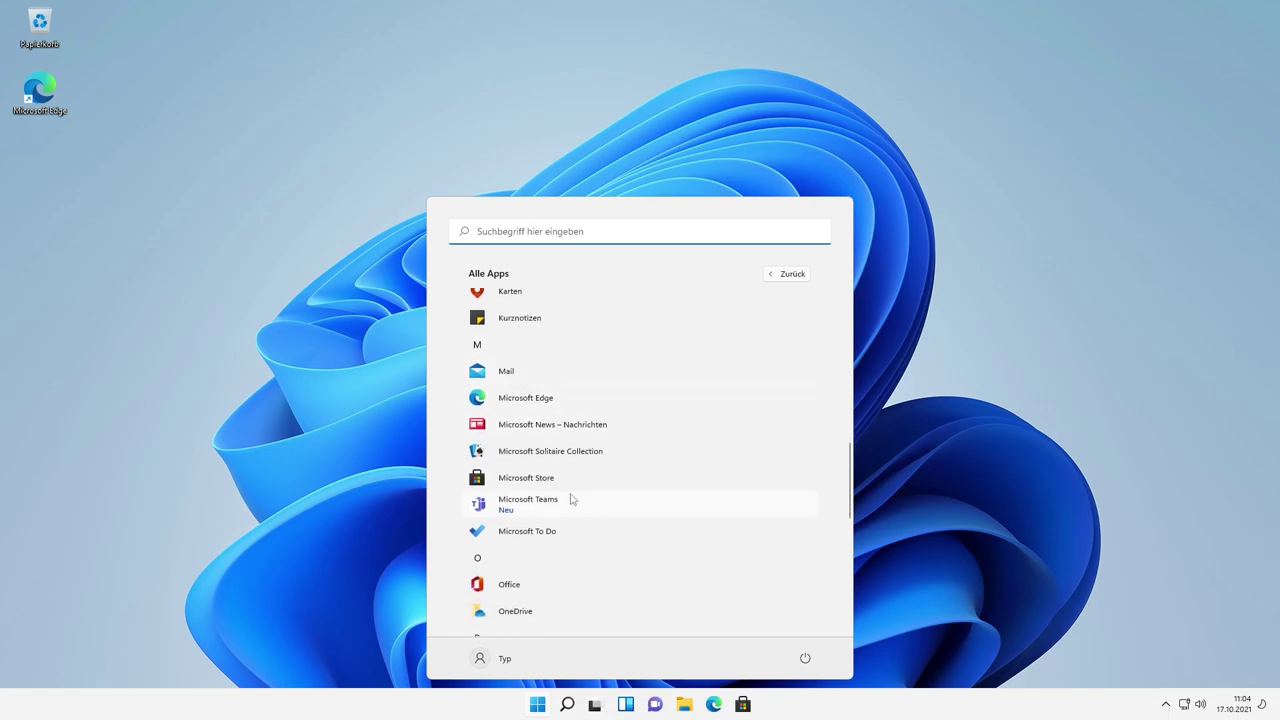
scroll(635, 485, "down", 1)
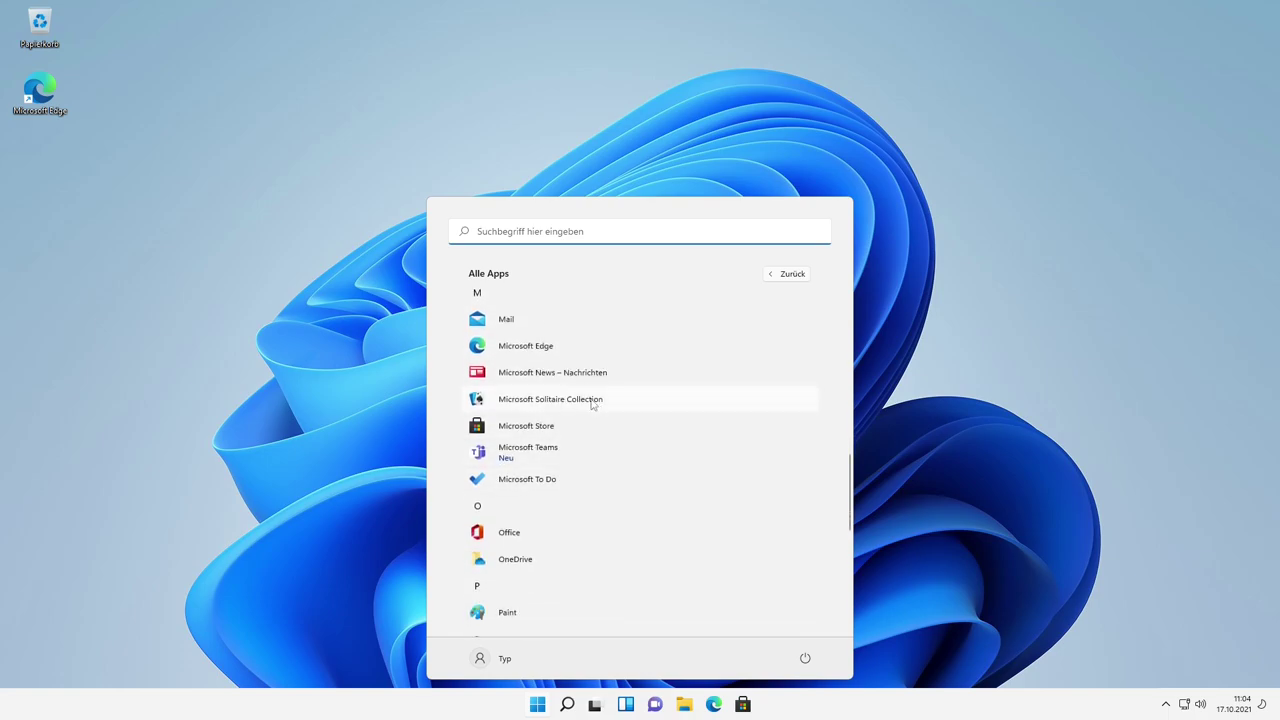
scroll(560, 490, "down", 2)
scroll(654, 486, "down", 2)
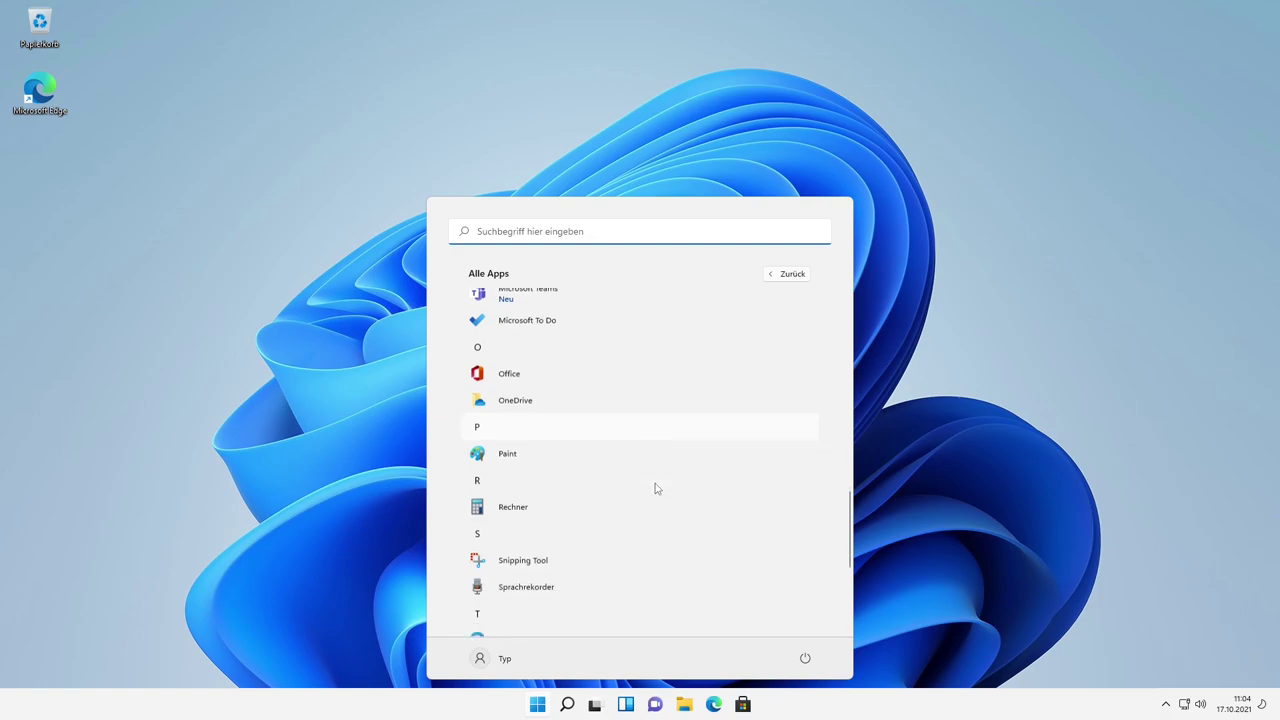
scroll(656, 488, "down", 4)
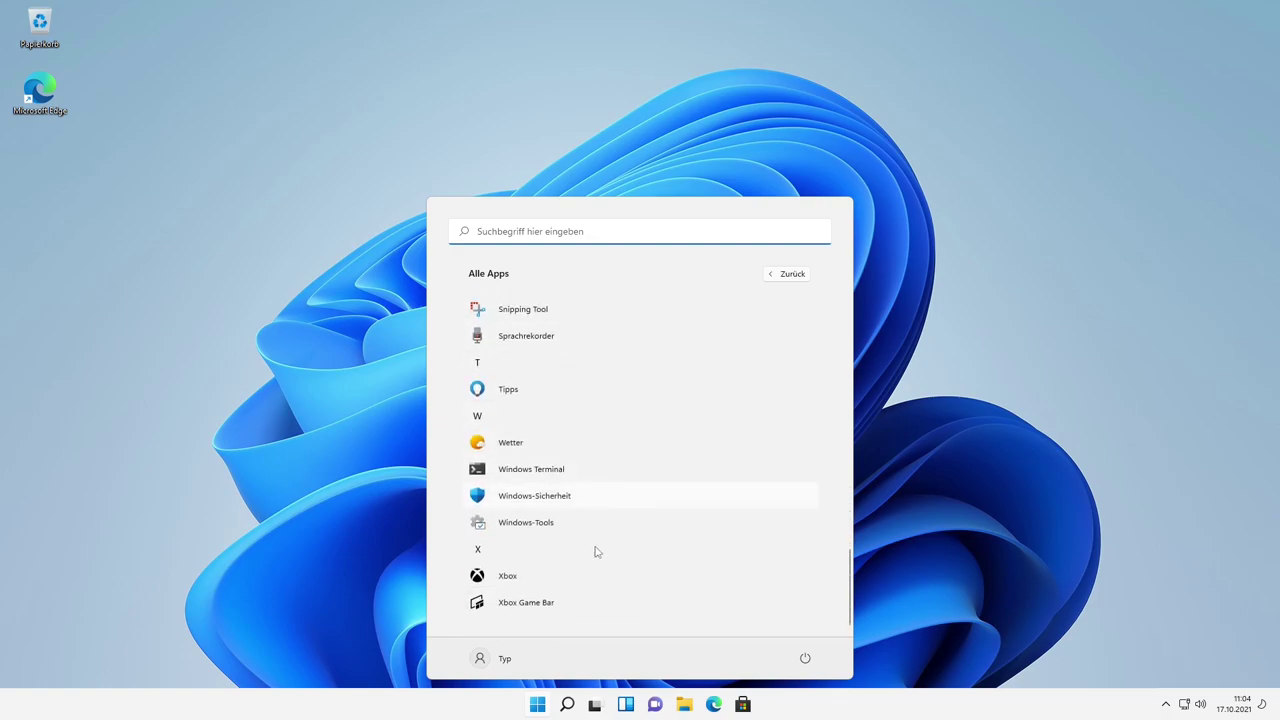
scroll(589, 579, "up", 8)
scroll(589, 579, "up", 5)
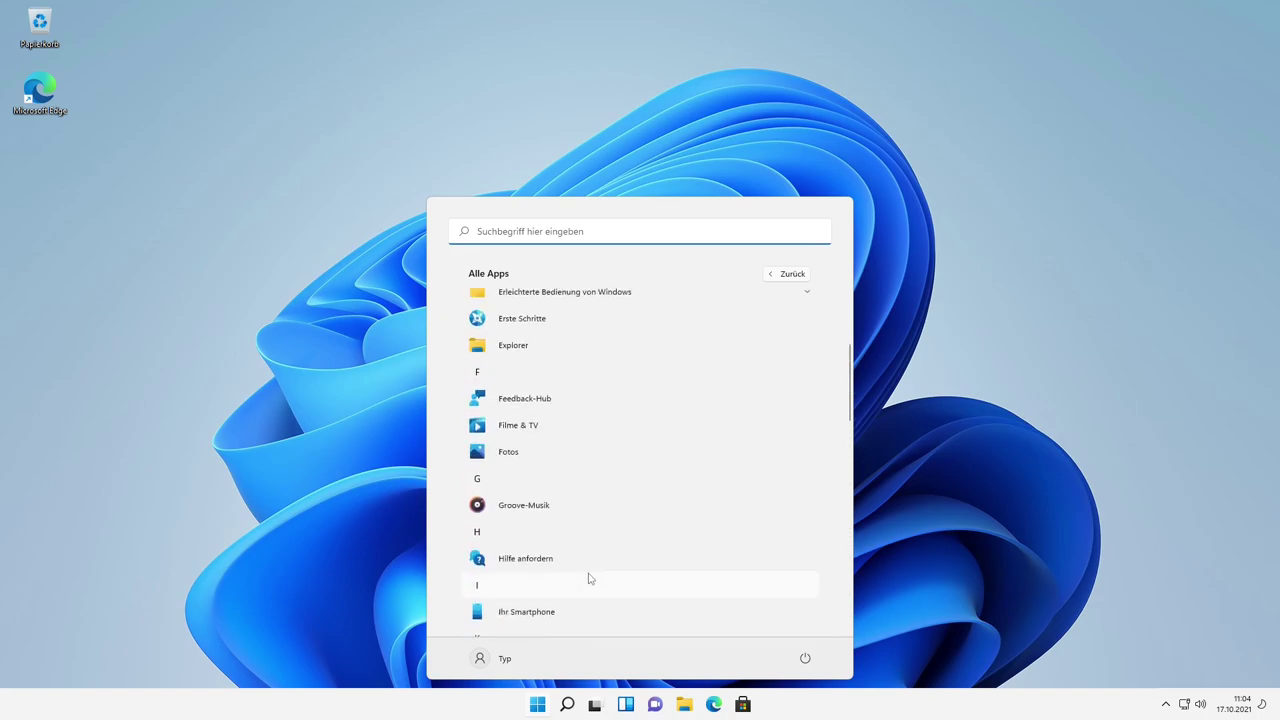
scroll(589, 579, "up", 3)
scroll(589, 579, "down", 15)
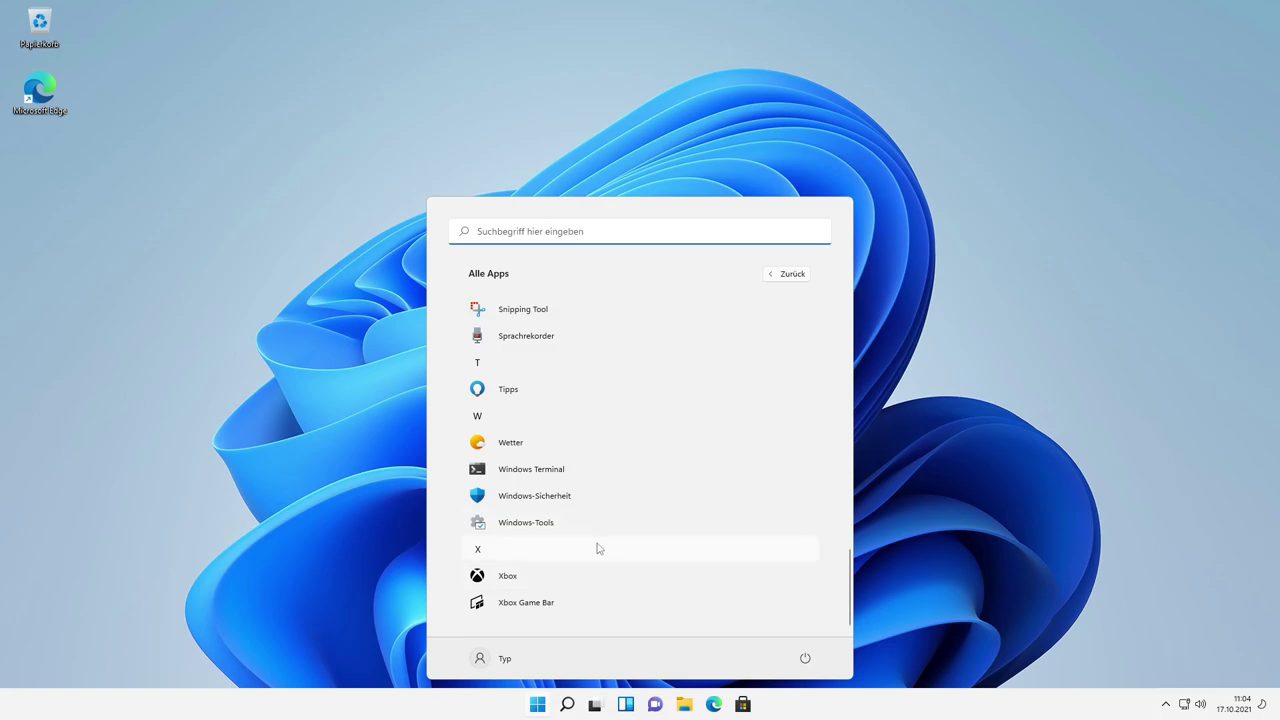
scroll(598, 548, "up", 8)
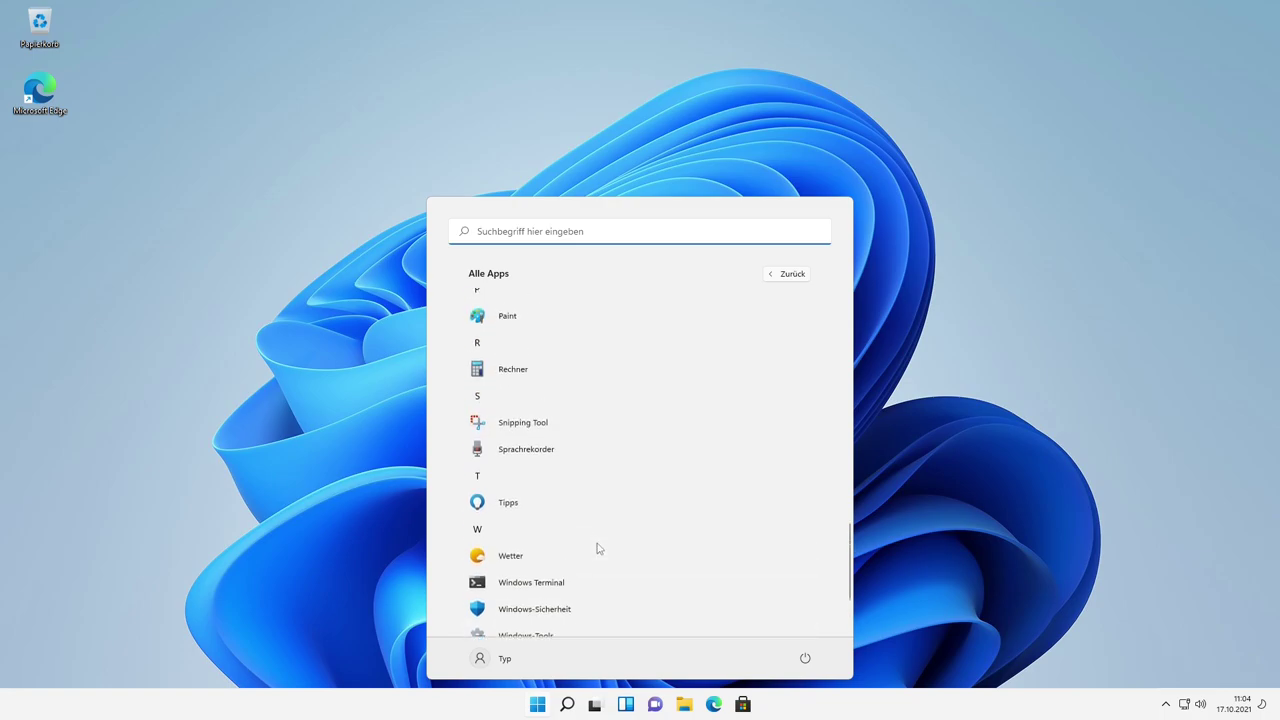
scroll(598, 548, "up", 3)
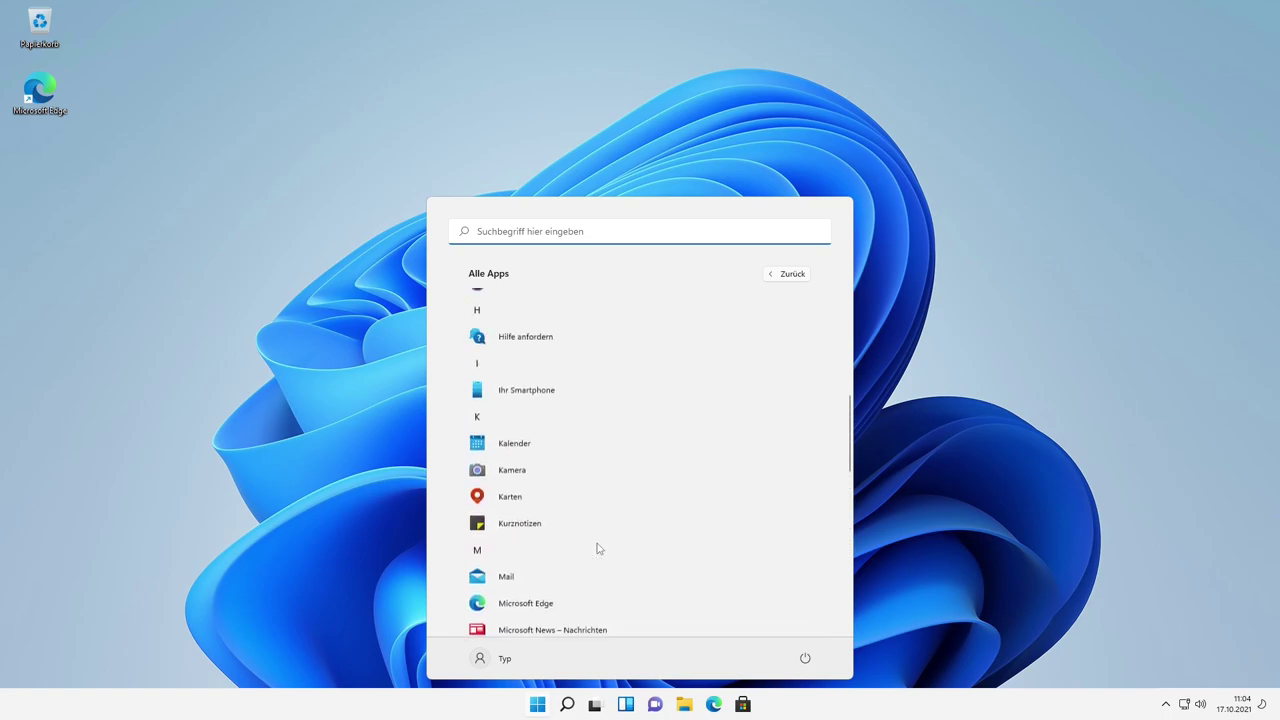
scroll(598, 548, "down", 7)
scroll(598, 548, "down", 4)
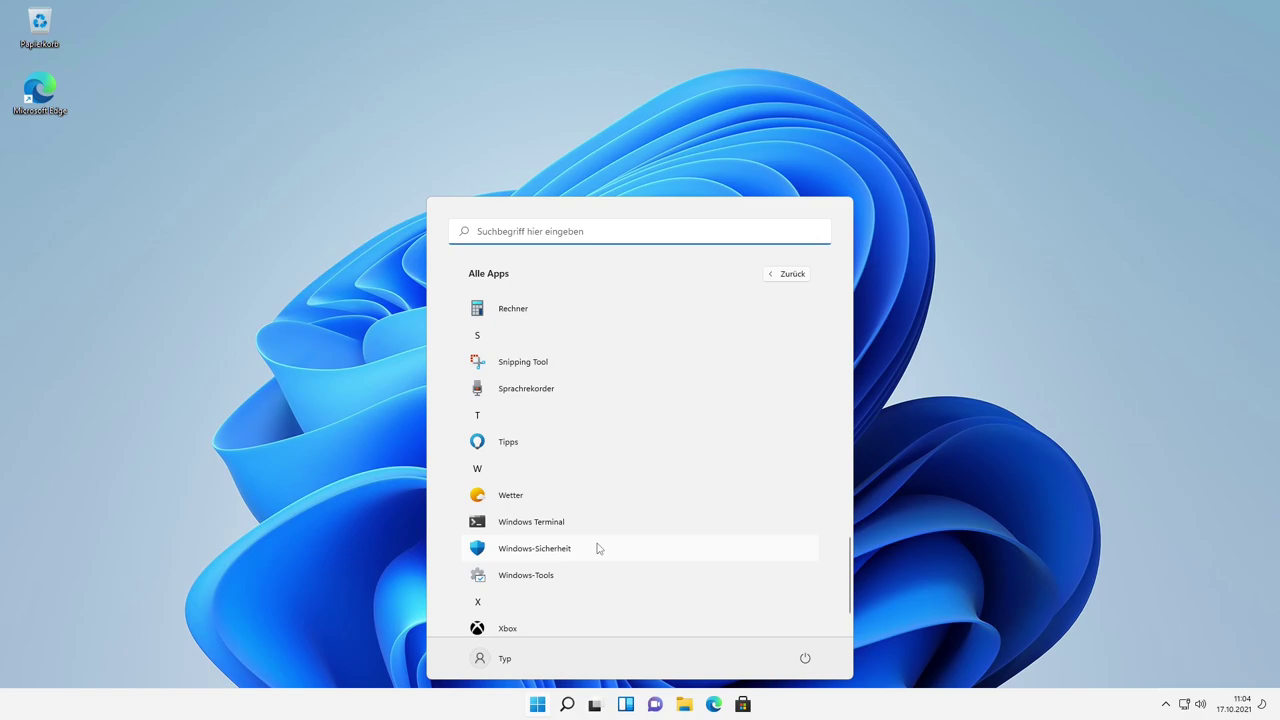
scroll(598, 548, "down", 1)
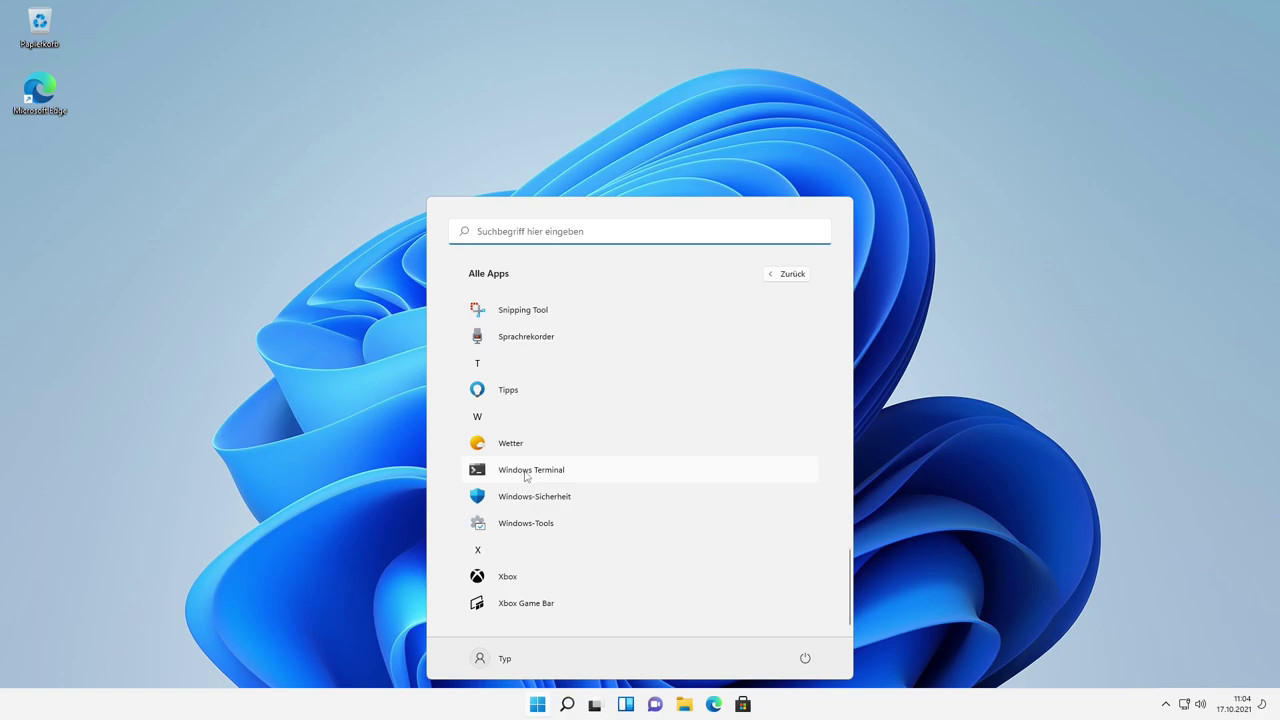
Step: Launch Windows Terminal from All Apps and centre its window, glancing at the Win+X and profile lists
left_click(525, 470)
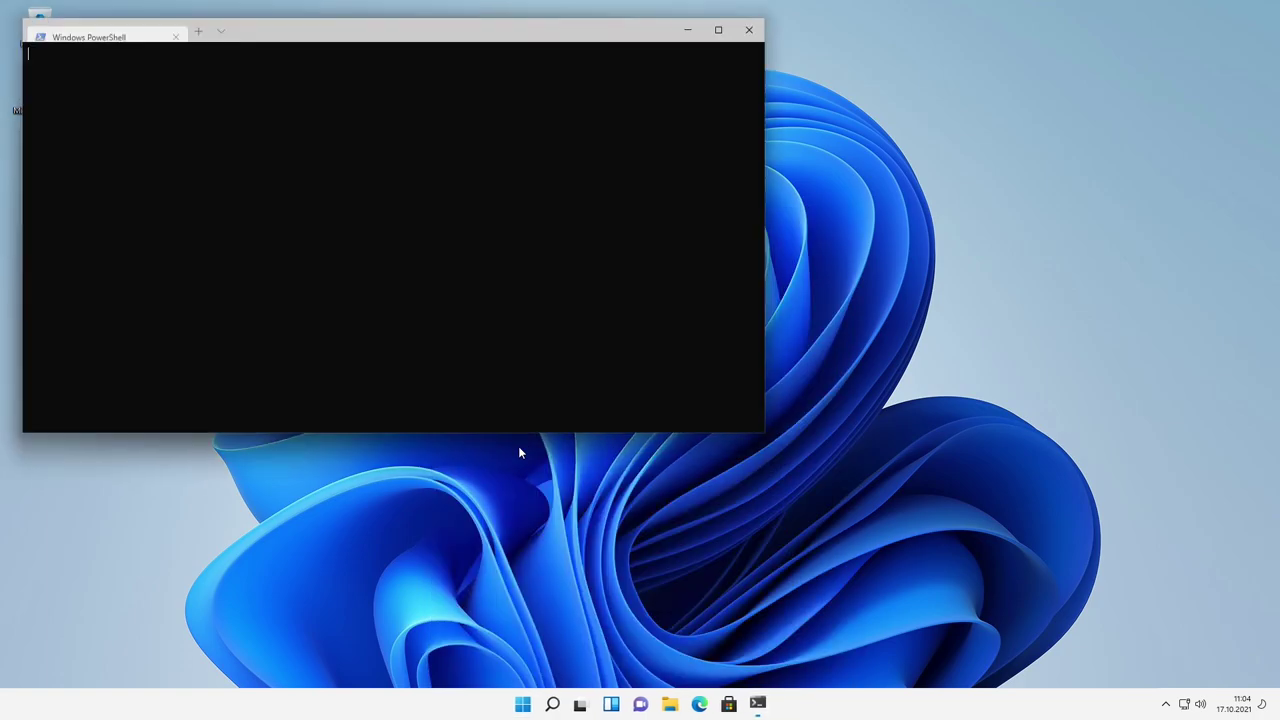
left_click_drag(400, 42, 685, 87)
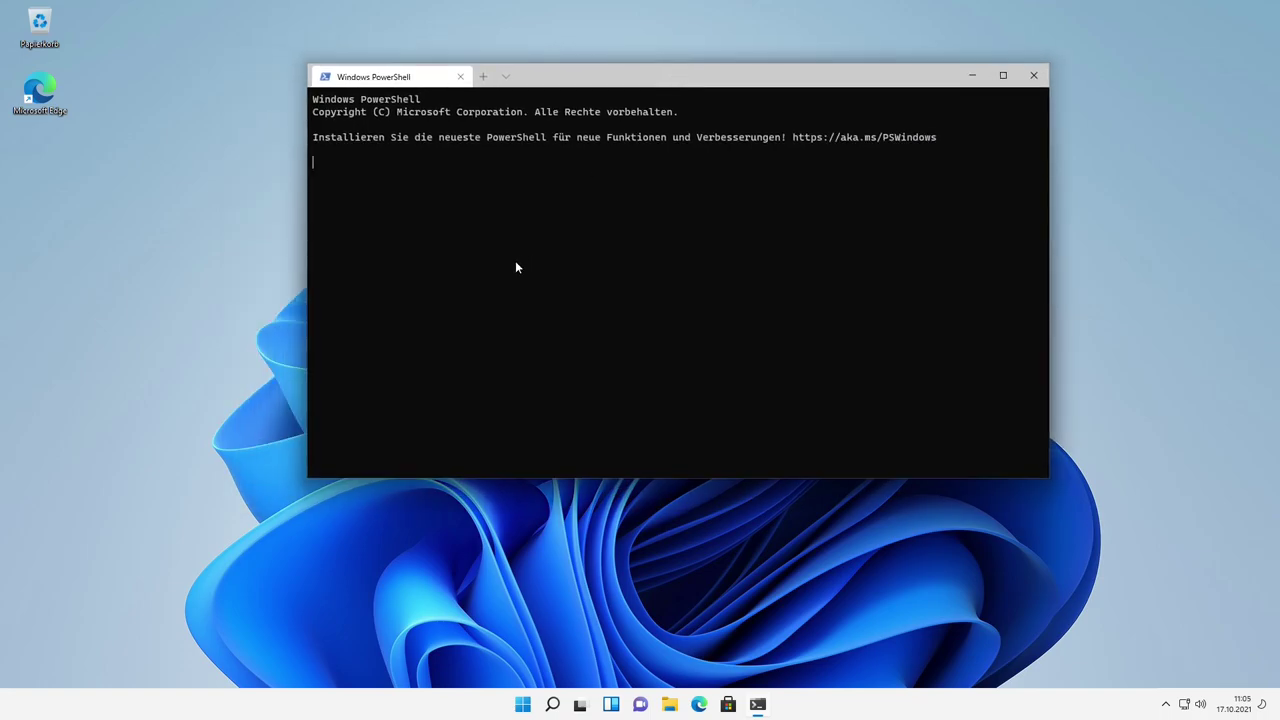
right_click(523, 705)
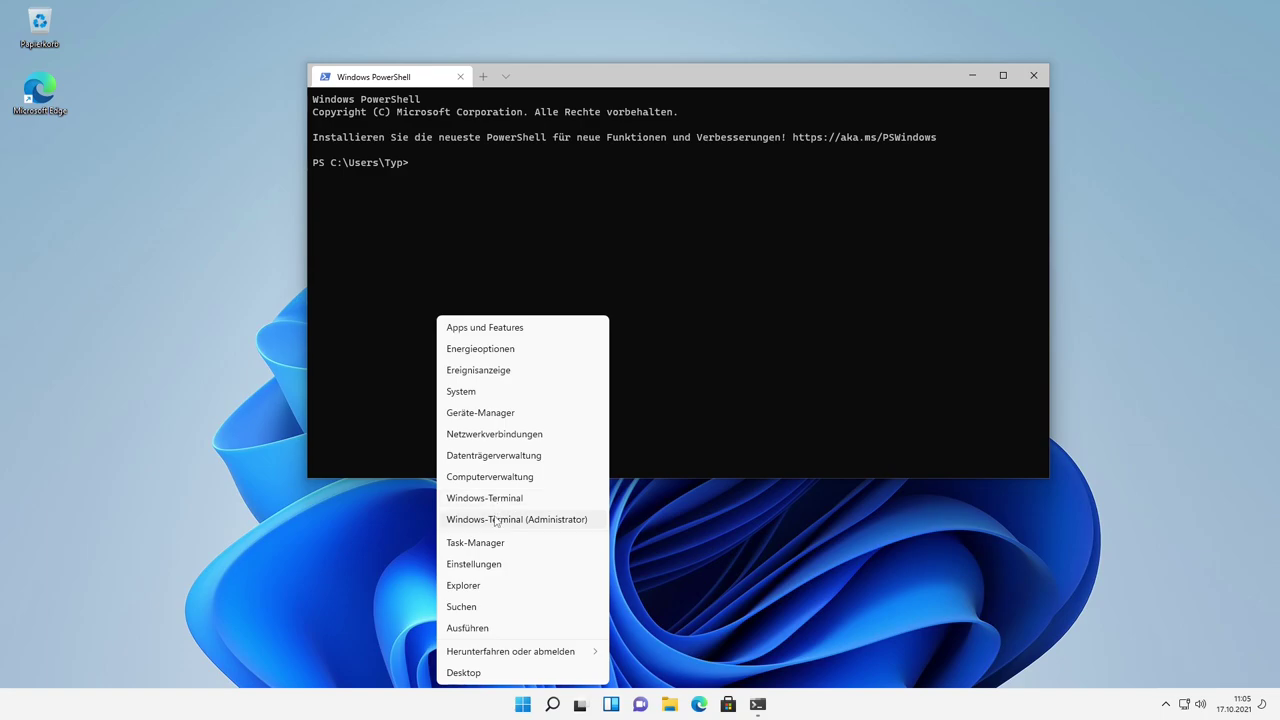
left_click(372, 268)
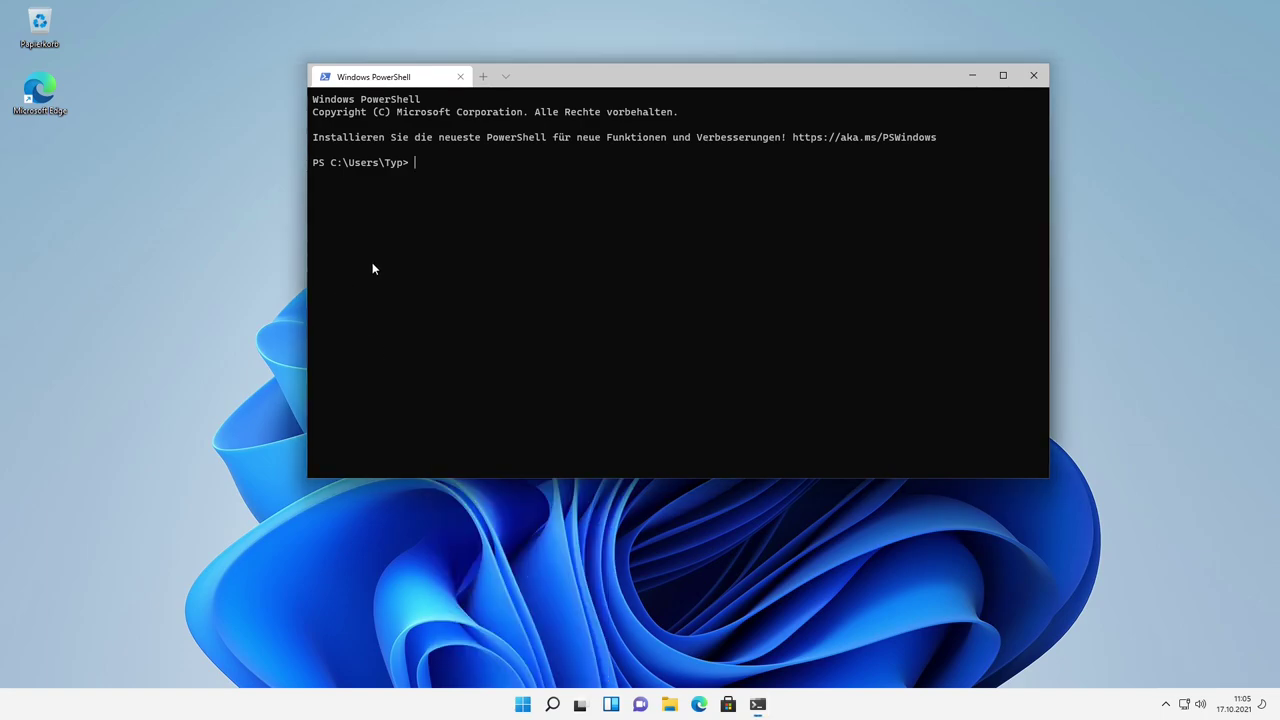
left_click(503, 78)
left_click(500, 79)
left_click(483, 76)
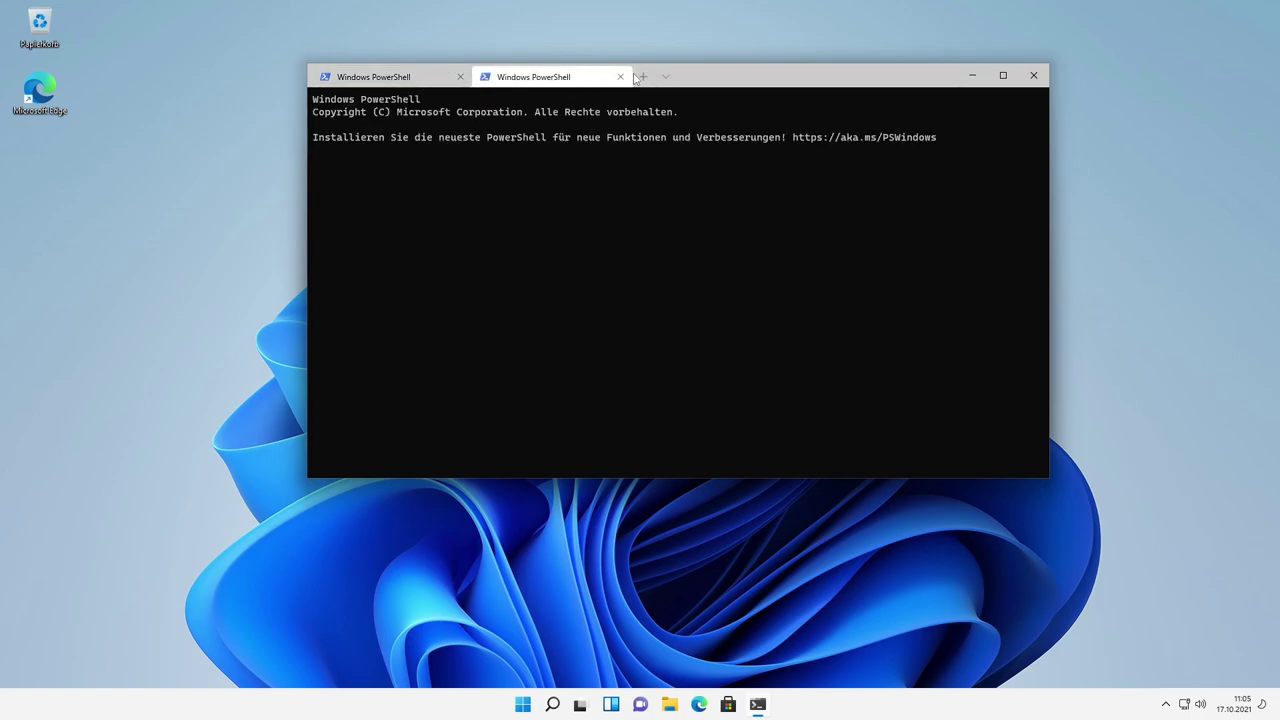
left_click(667, 78)
left_click(610, 127)
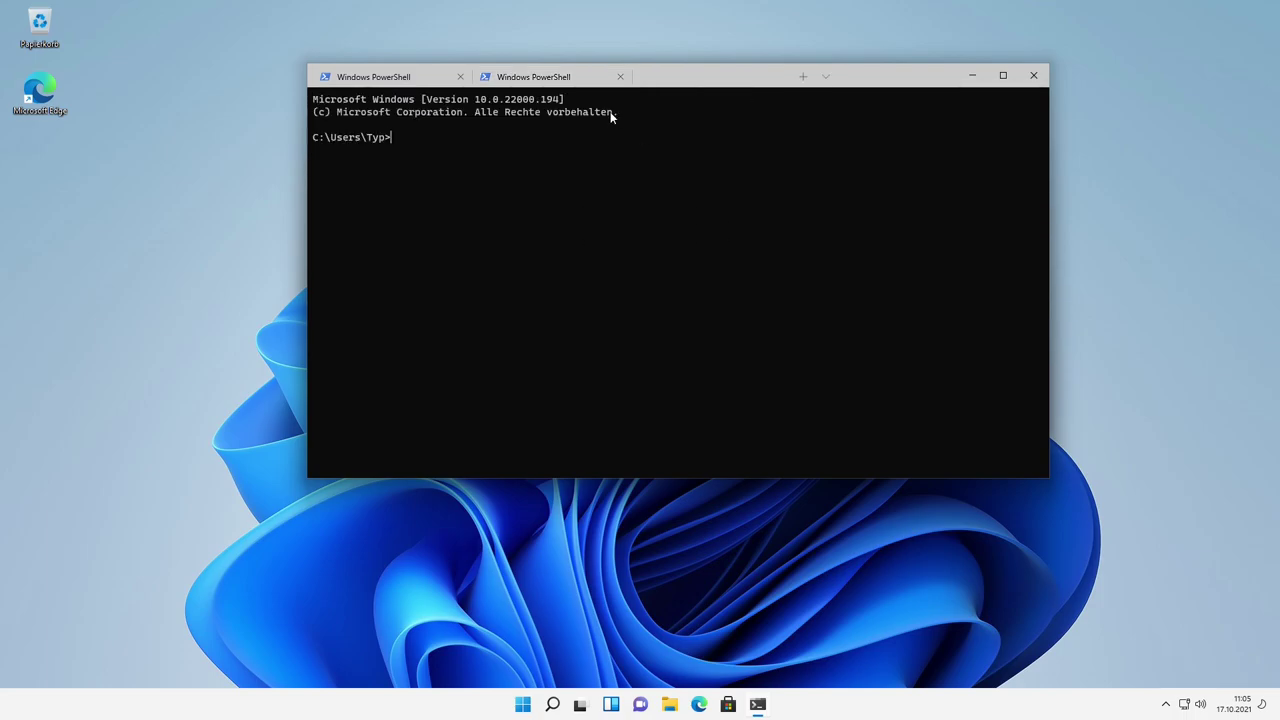
left_click(619, 77)
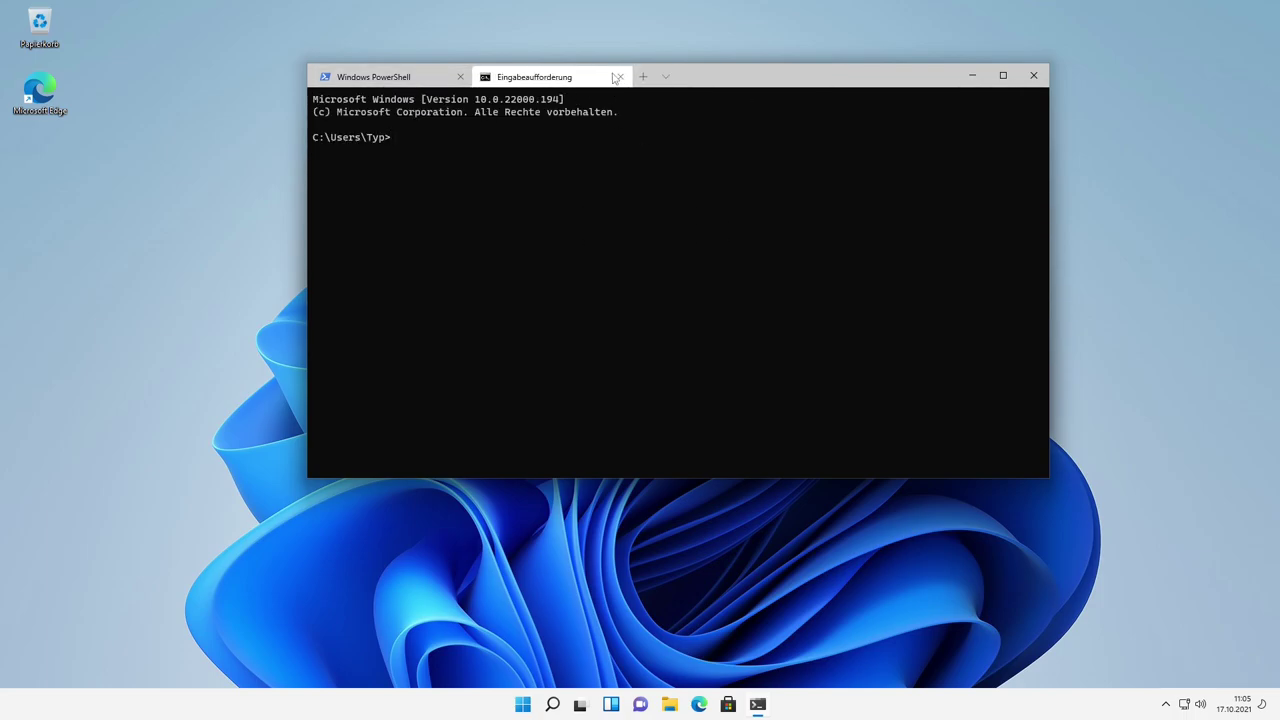
left_click(665, 77)
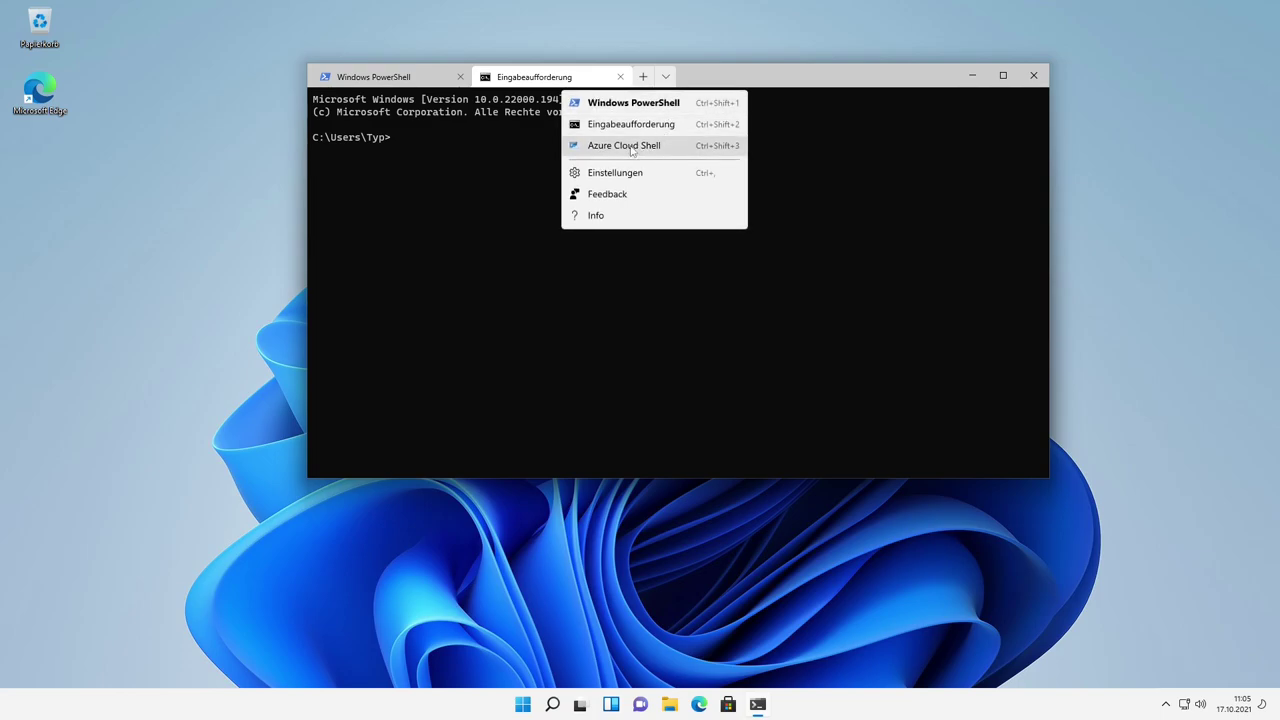
left_click(610, 144)
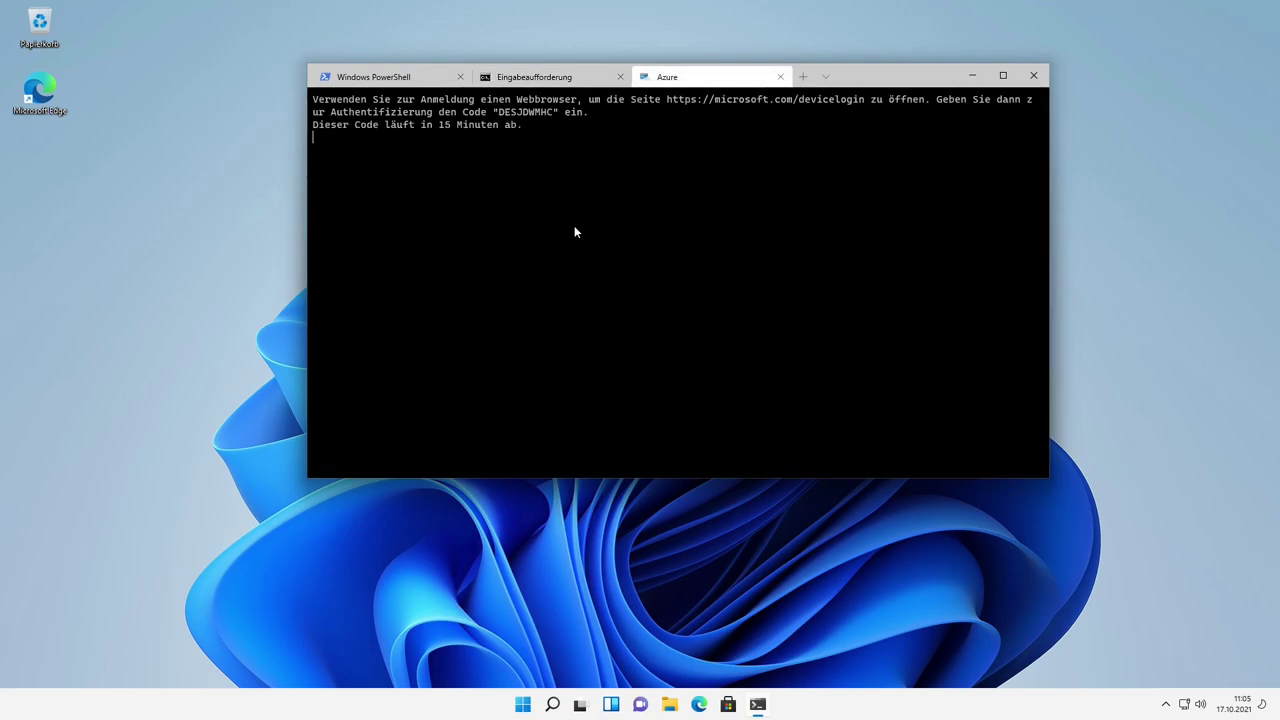
left_click(780, 77)
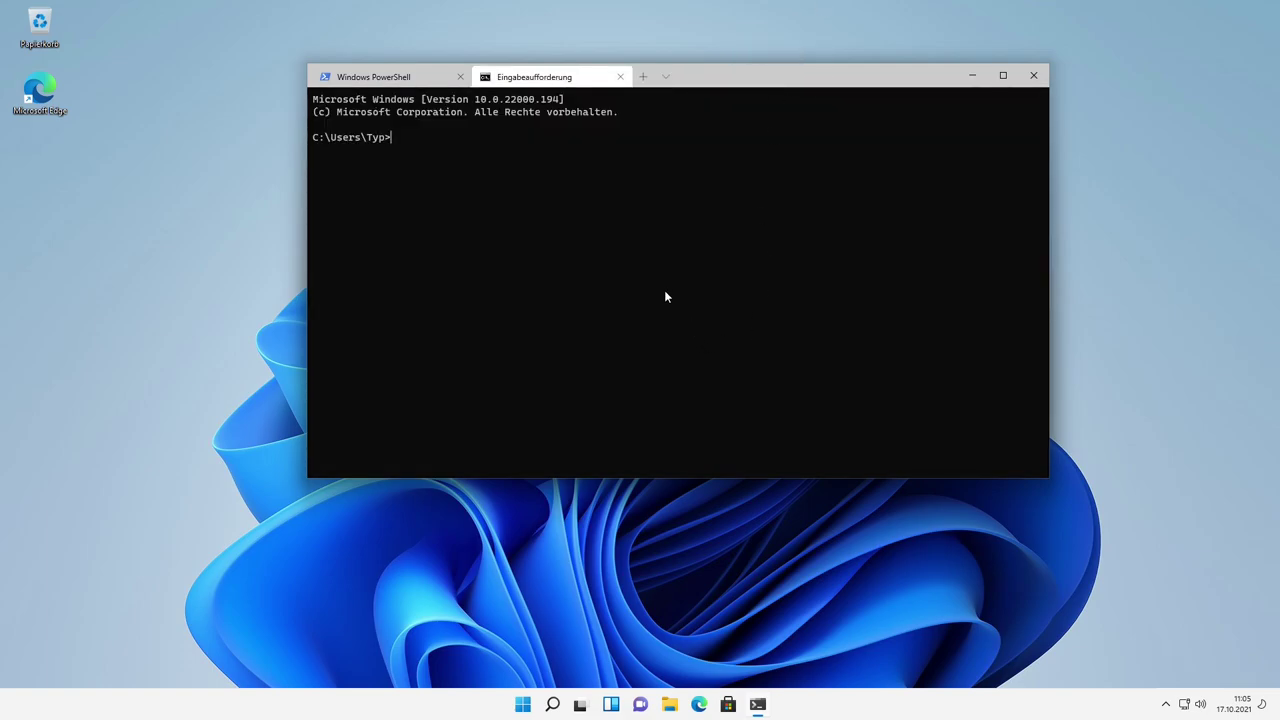
left_click(375, 77)
left_click(547, 77)
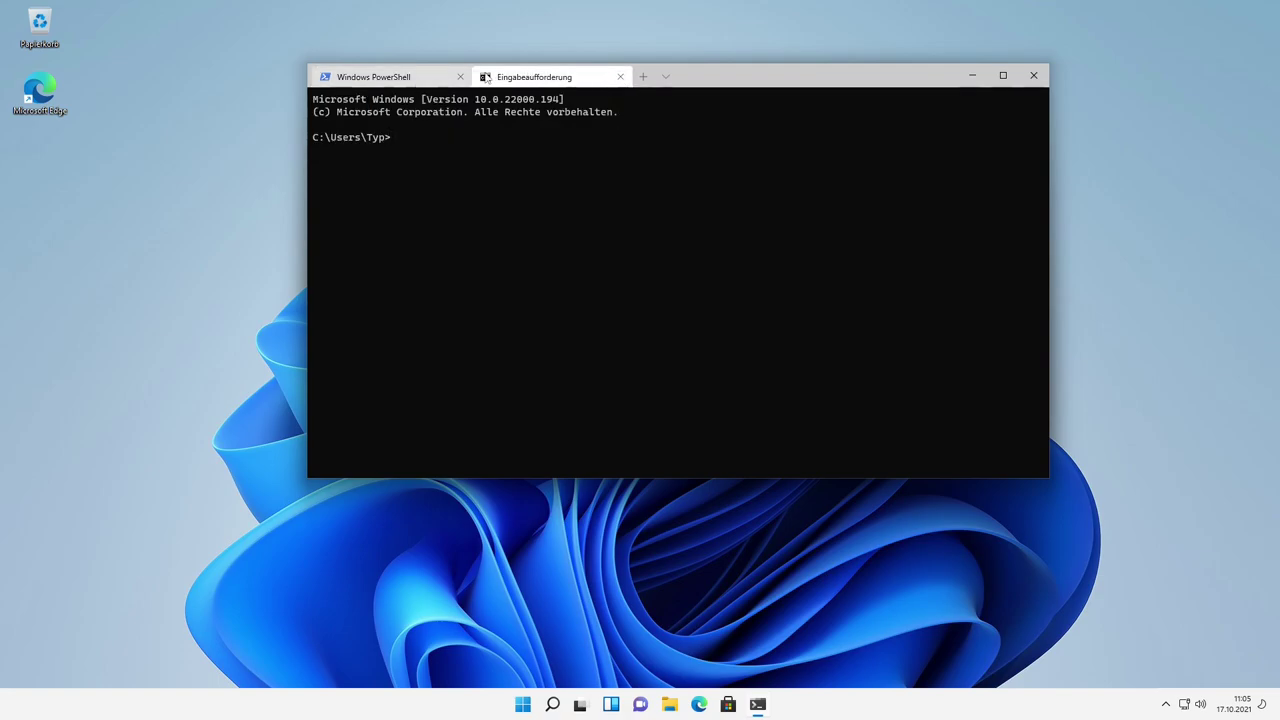
left_click(405, 82)
left_click(566, 78)
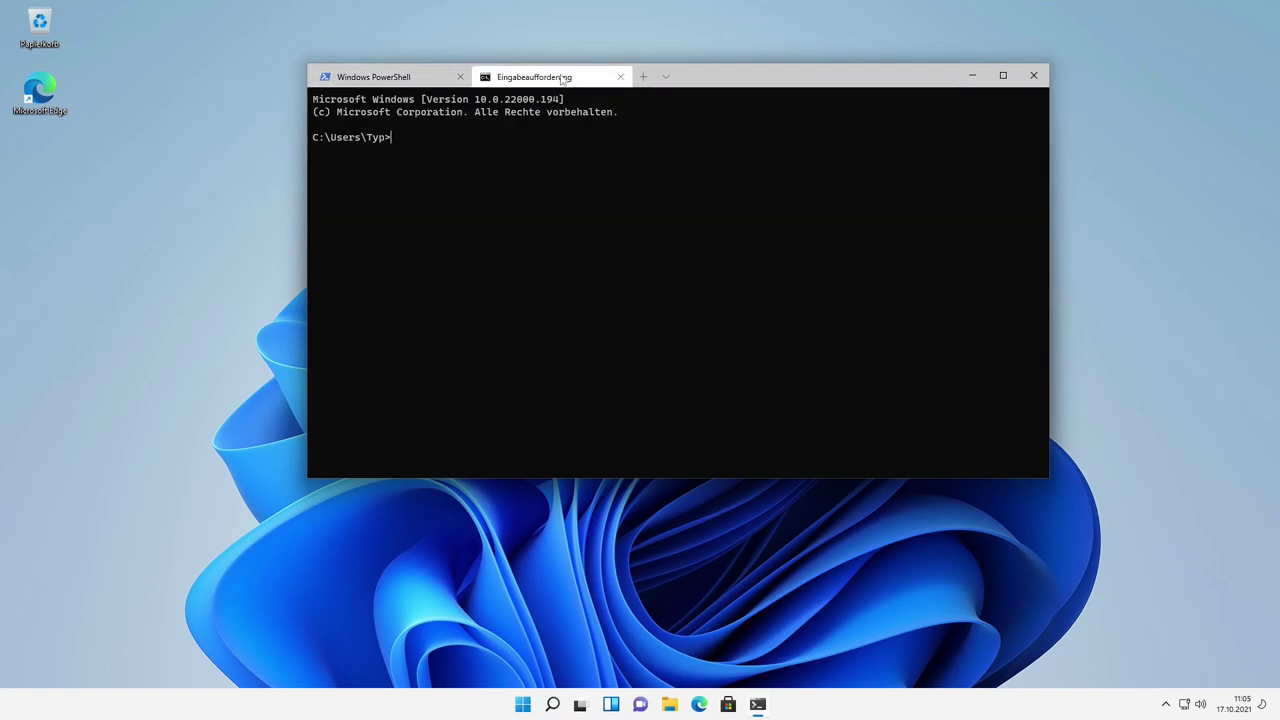
left_click(620, 77)
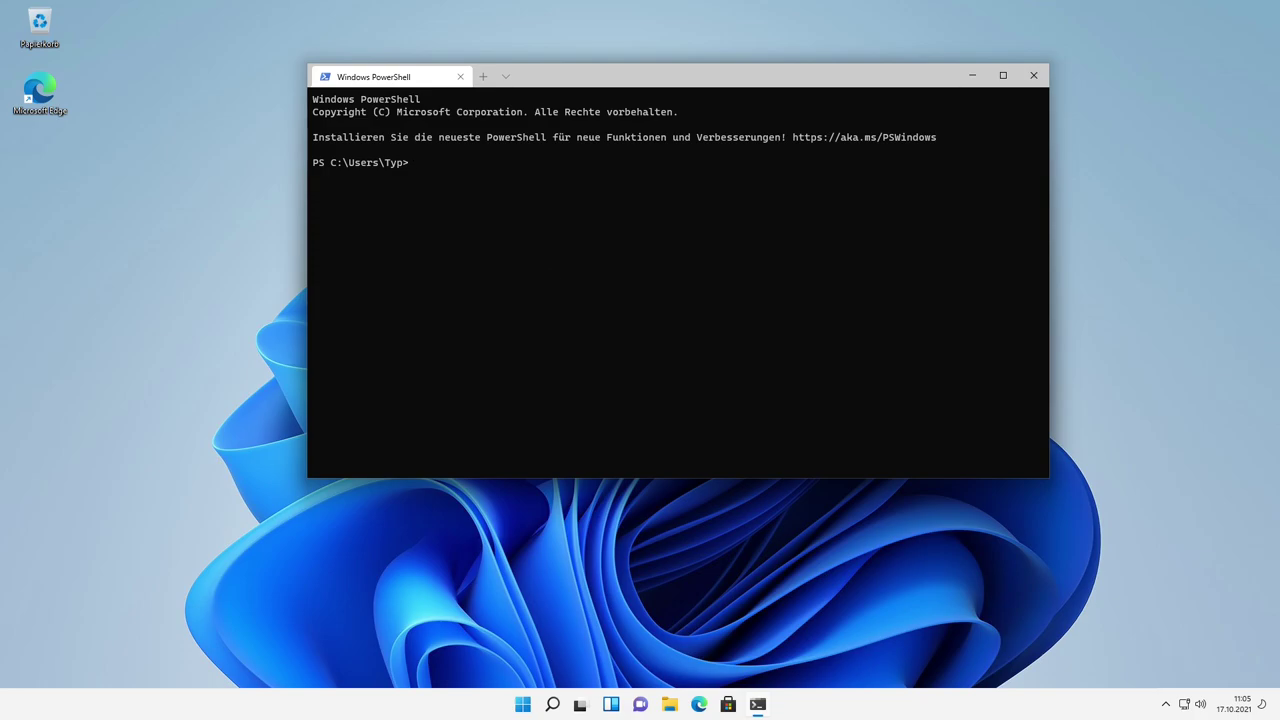
Step: Run wsl at the PowerShell prompt to print the WSL help text
type("wsl")
key("Return")
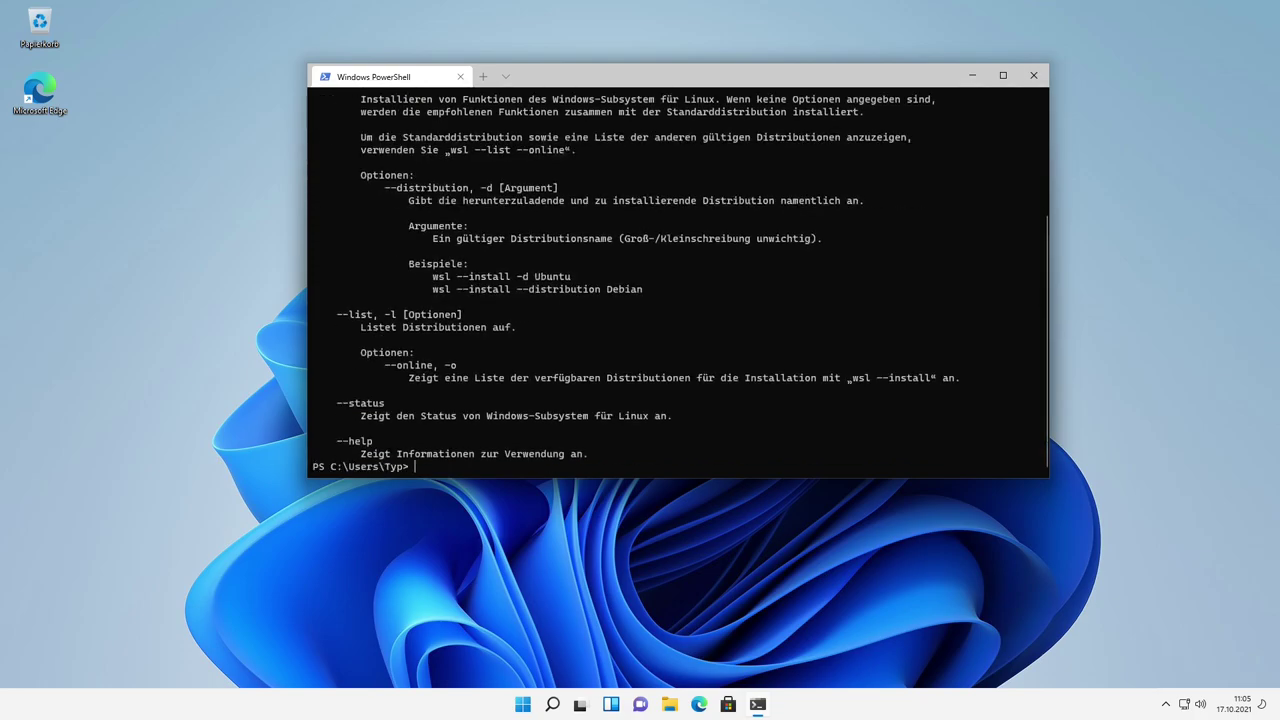
scroll(495, 311, "up", 5)
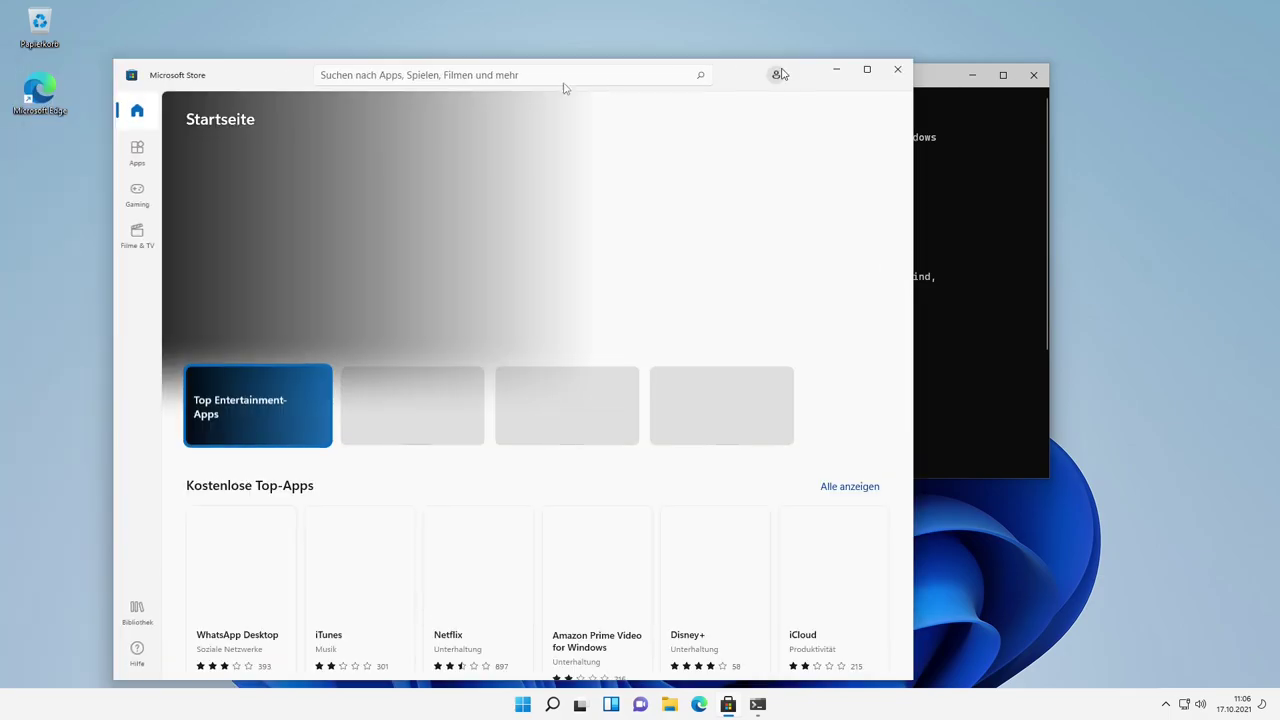
Step: Search Microsoft Store for 'linux'
left_click(477, 77)
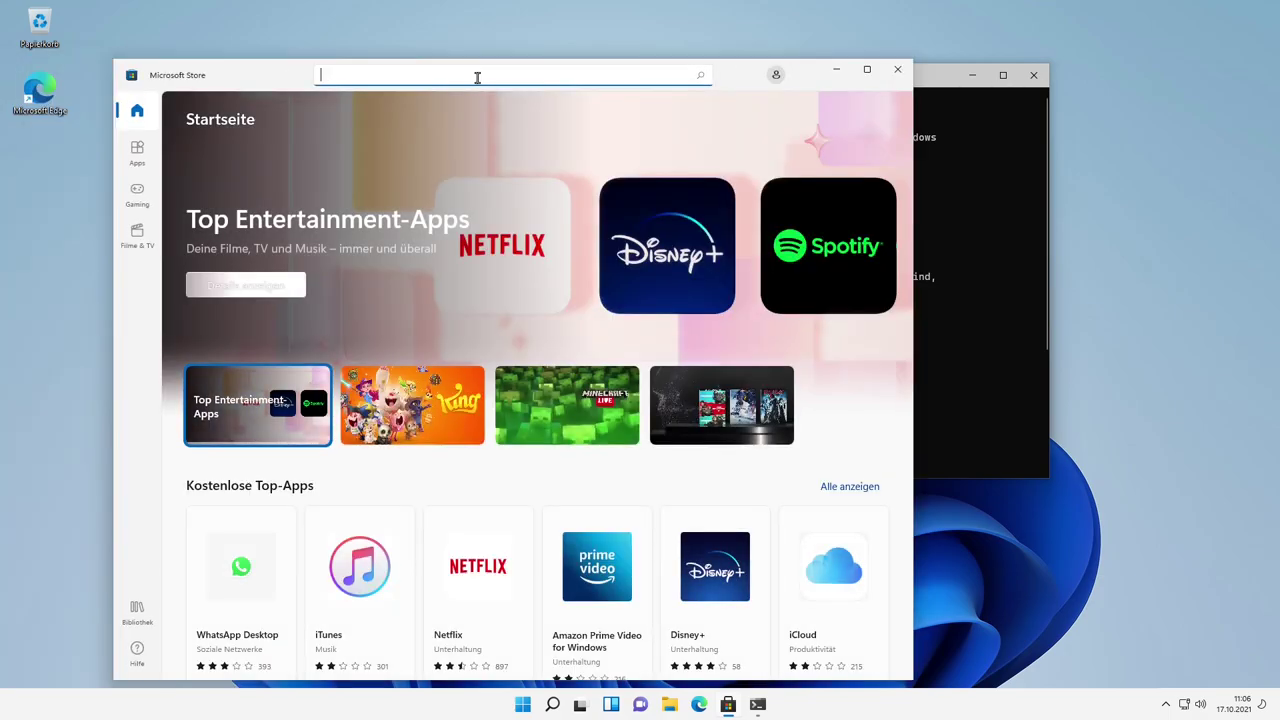
type("linux")
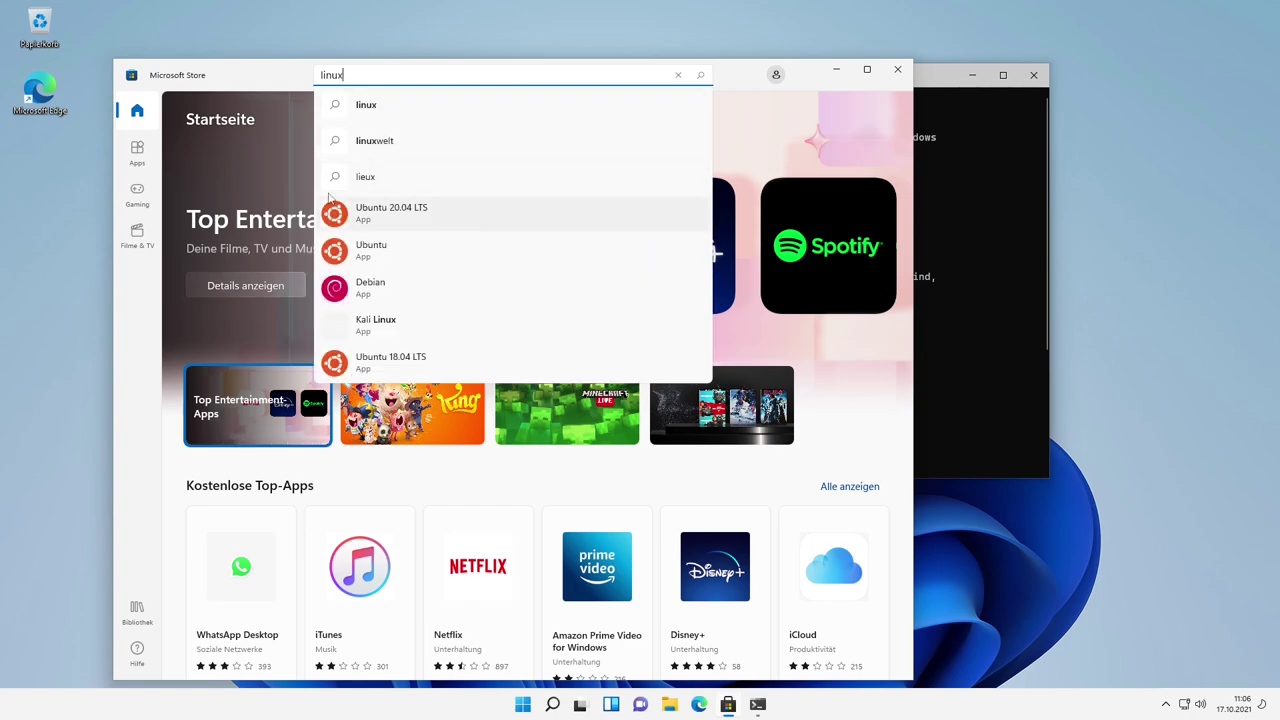
left_click(381, 106)
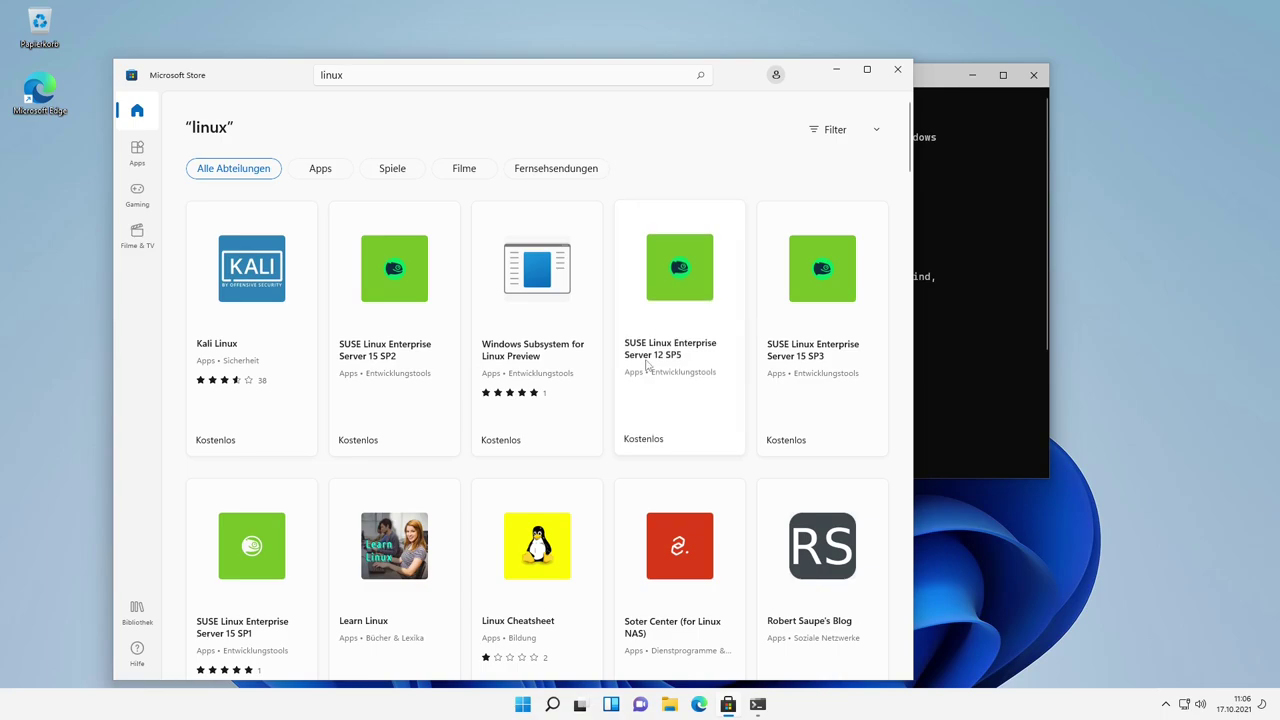
Step: Browse the Ubuntu, Debian and openSUSE results, then close the Store
scroll(250, 280, "down", 3)
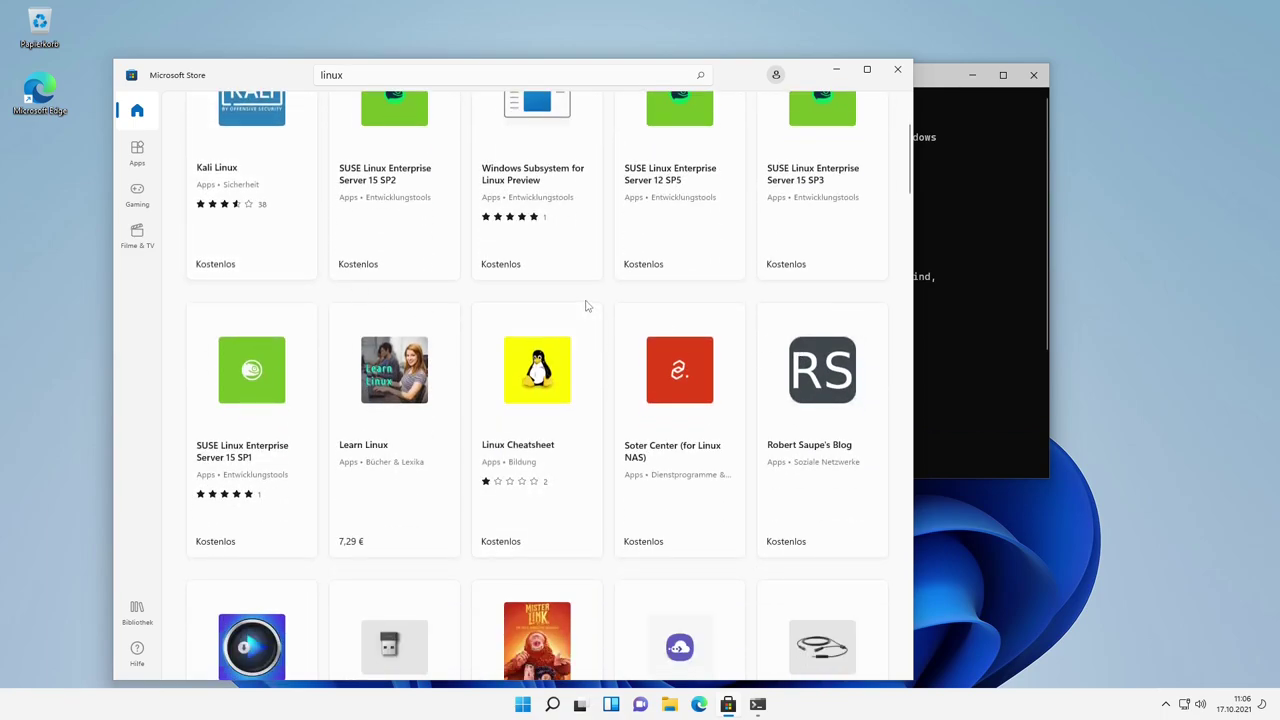
scroll(586, 306, "up", 3)
scroll(480, 306, "down", 5)
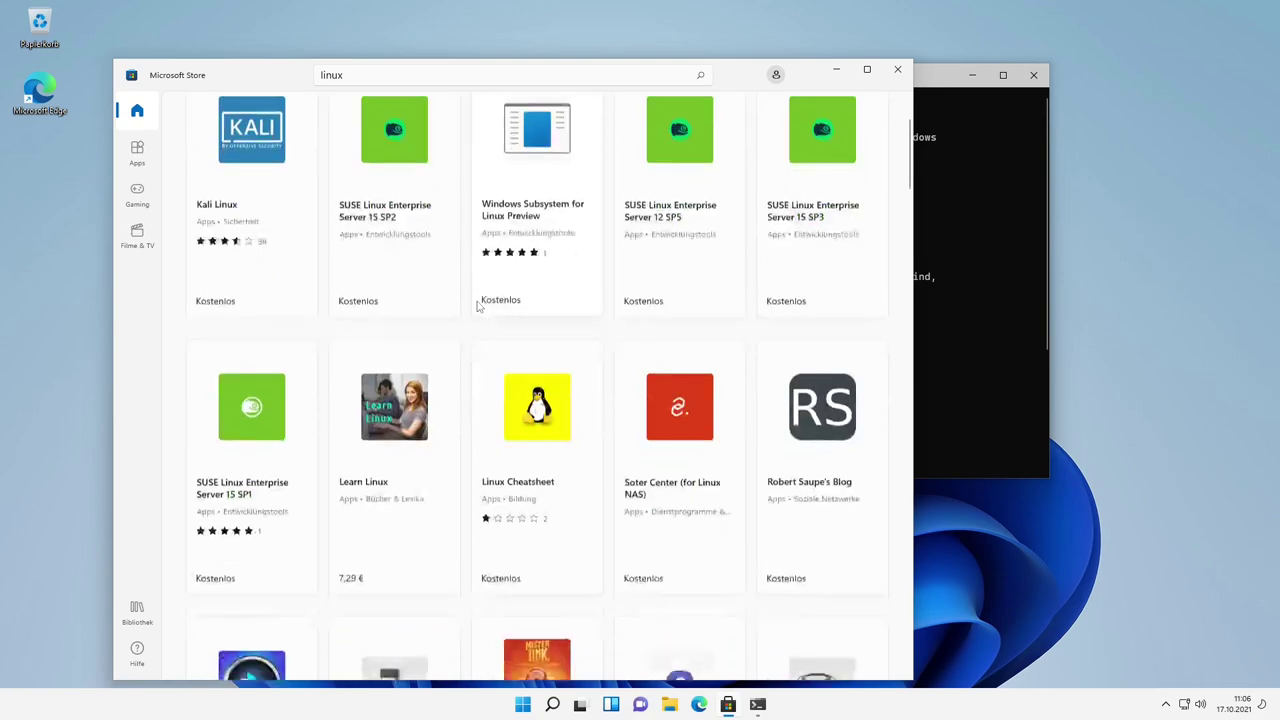
scroll(243, 306, "up", 5)
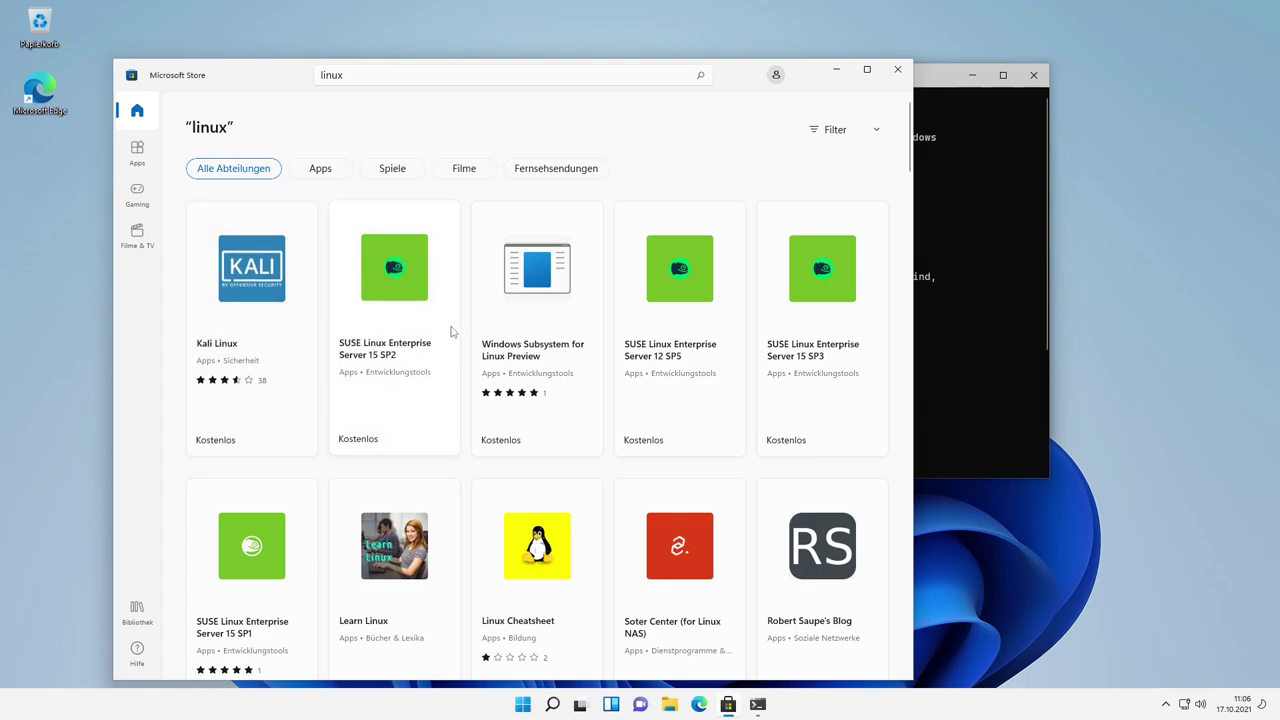
scroll(748, 188, "down", 5)
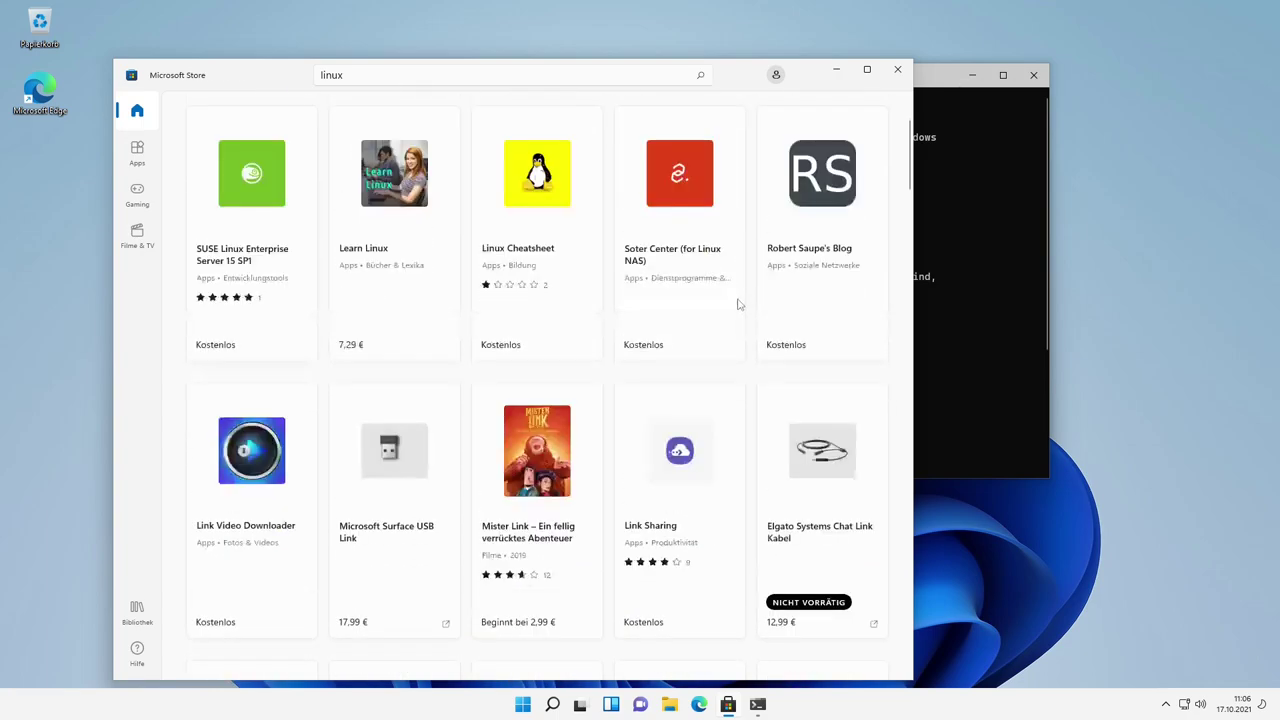
scroll(738, 304, "down", 3)
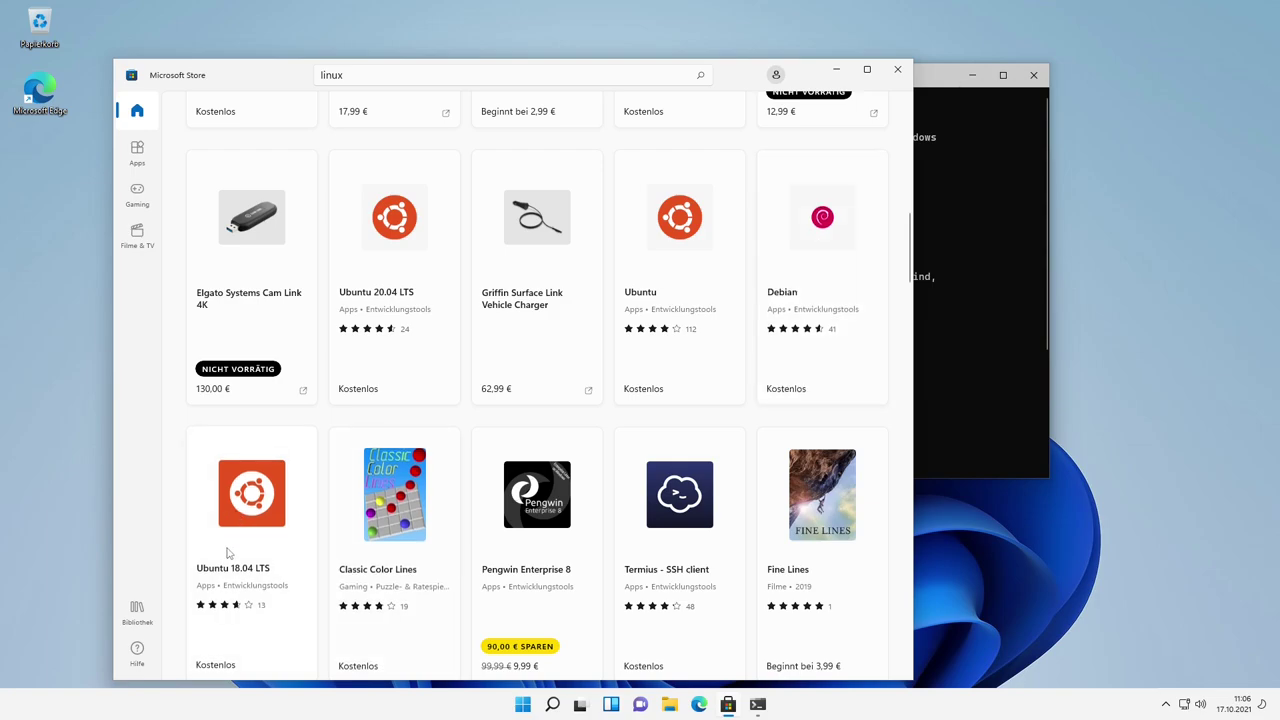
scroll(287, 306, "down", 2)
scroll(287, 306, "down", 3)
scroll(287, 306, "up", 1)
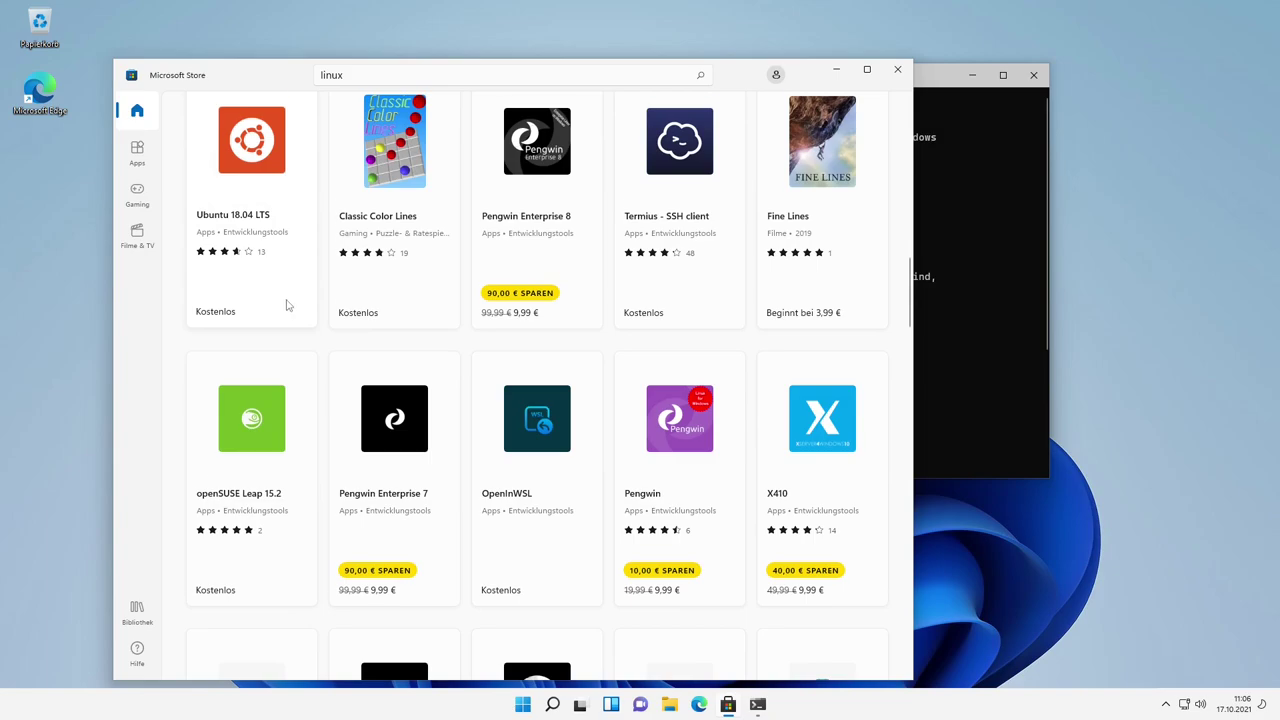
scroll(287, 306, "down", 1)
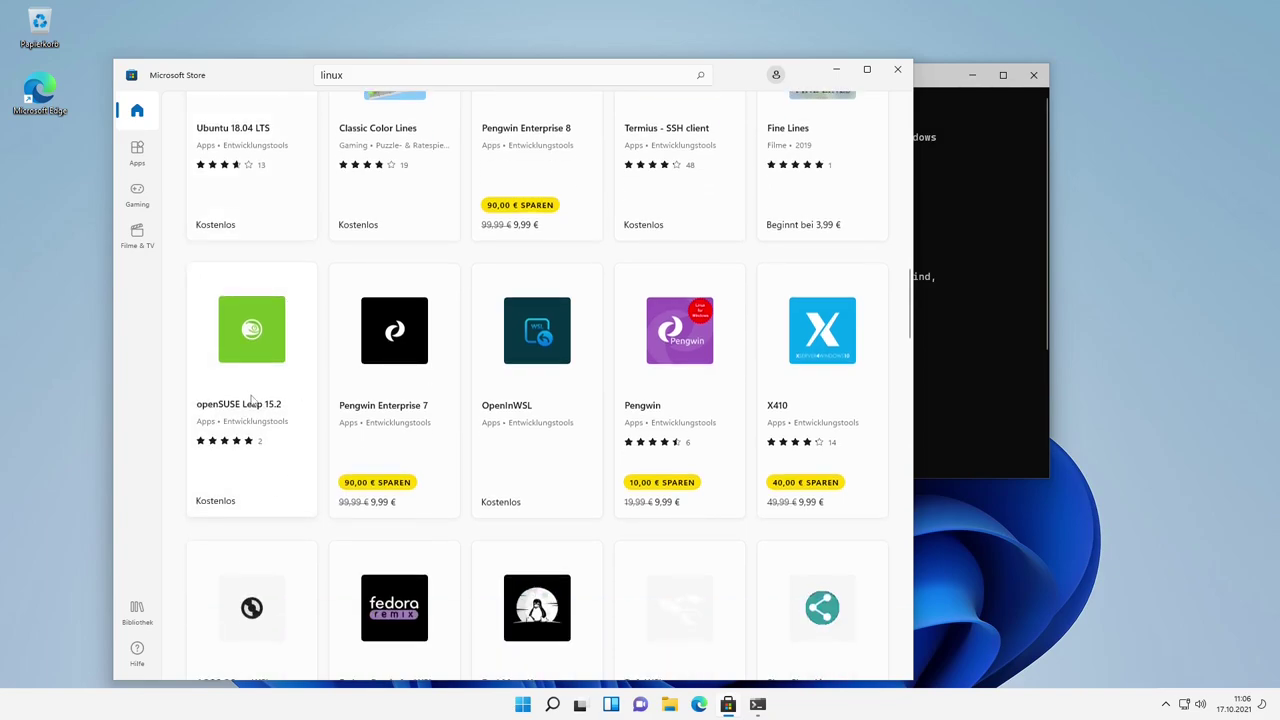
scroll(248, 338, "down", 2)
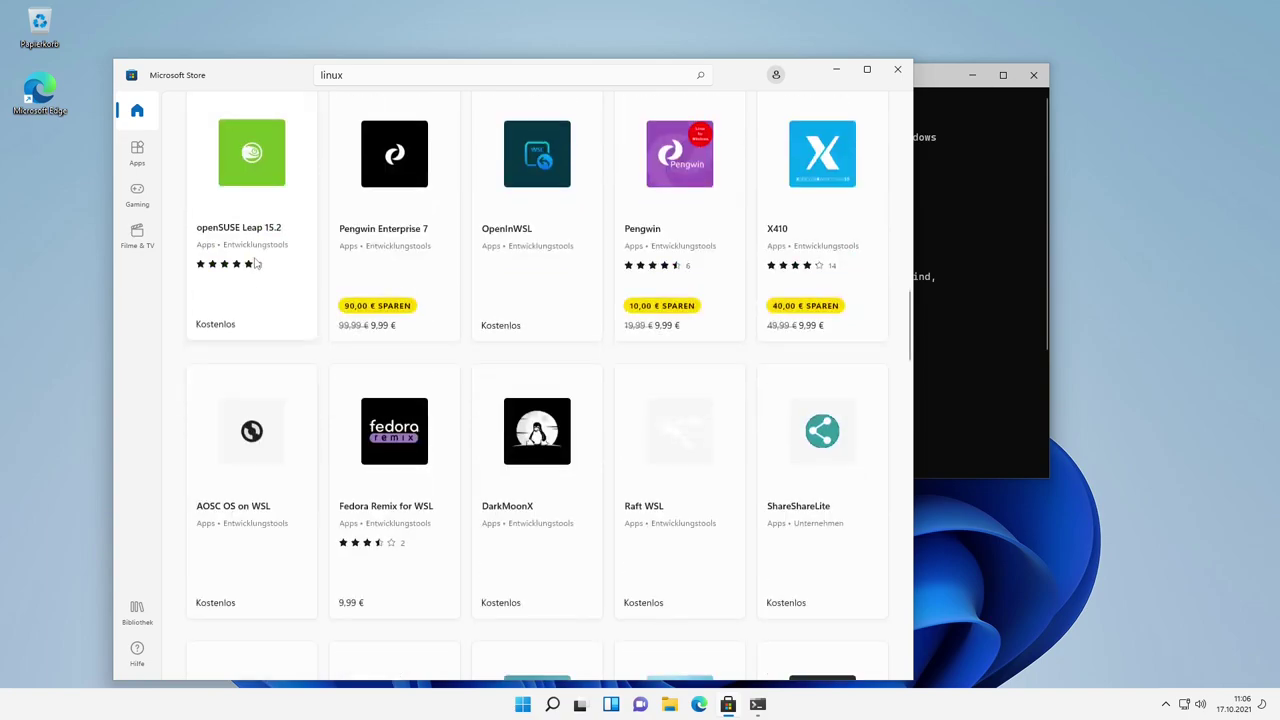
scroll(254, 262, "down", 2)
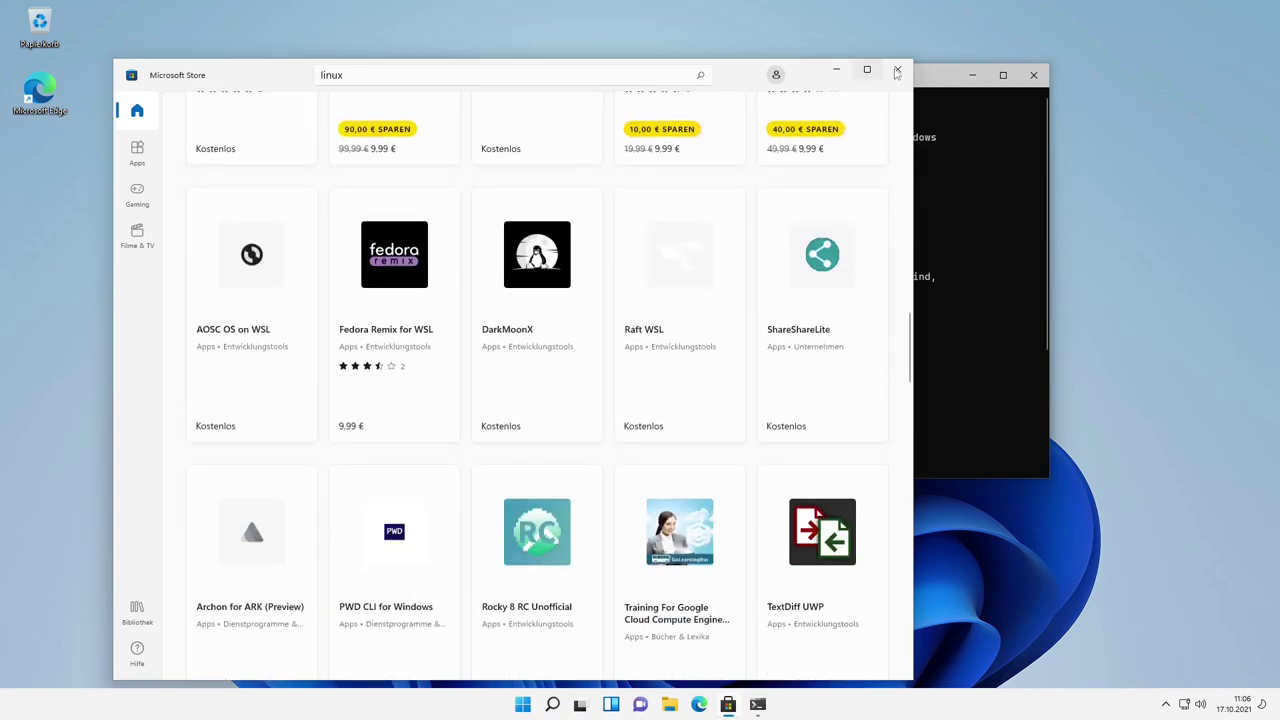
left_click(897, 73)
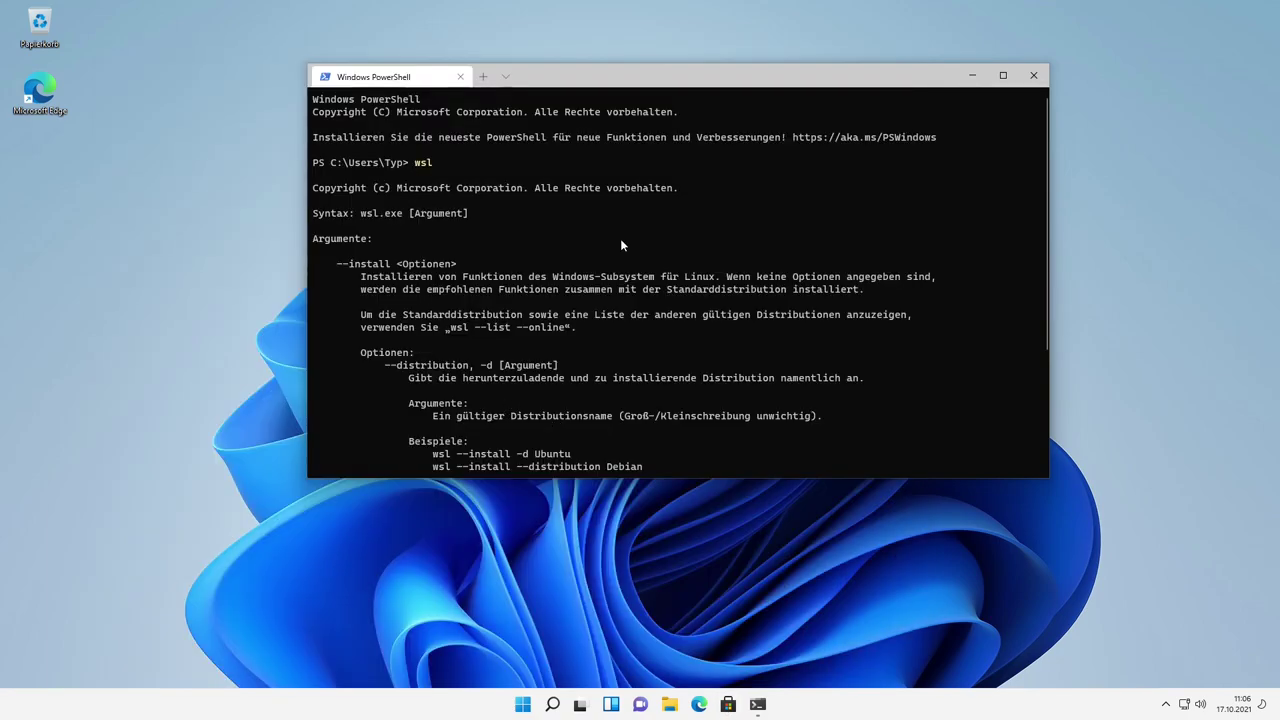
Step: Copy 'wsl --install -d Ubuntu' from the WSL help, then clear the screen with cls
scroll(621, 245, "down", 1)
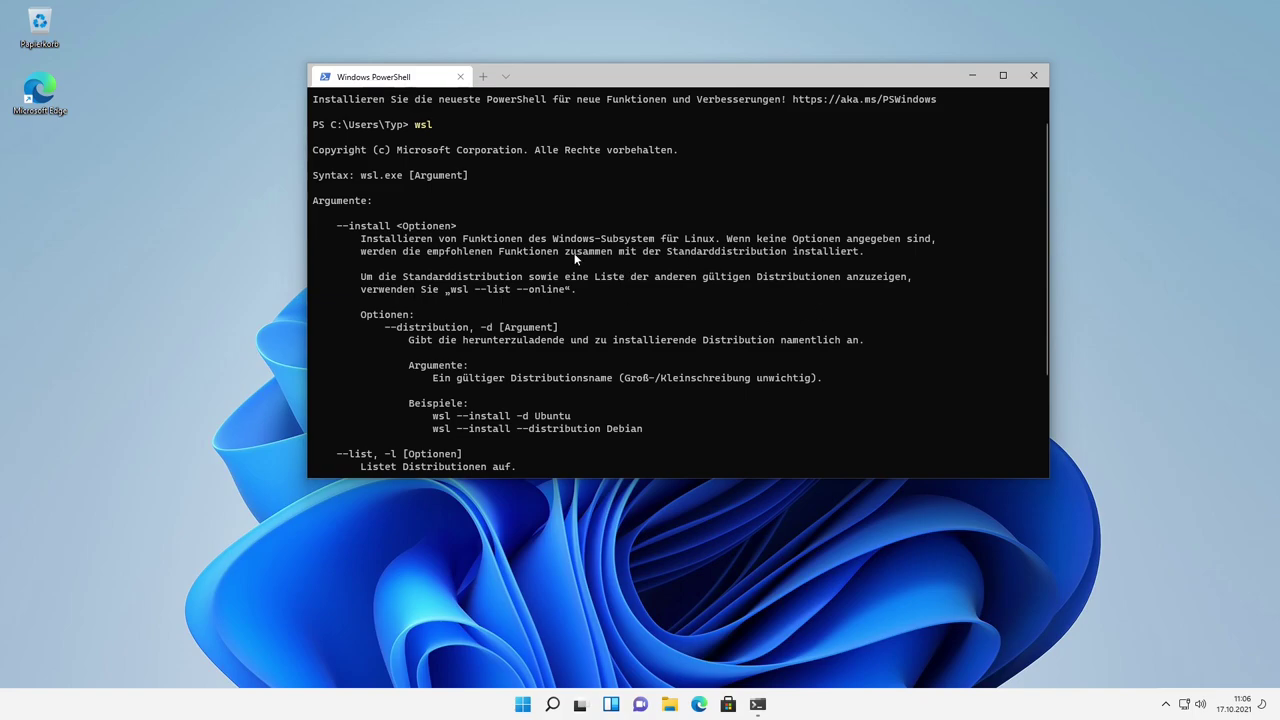
left_click_drag(430, 416, 594, 416)
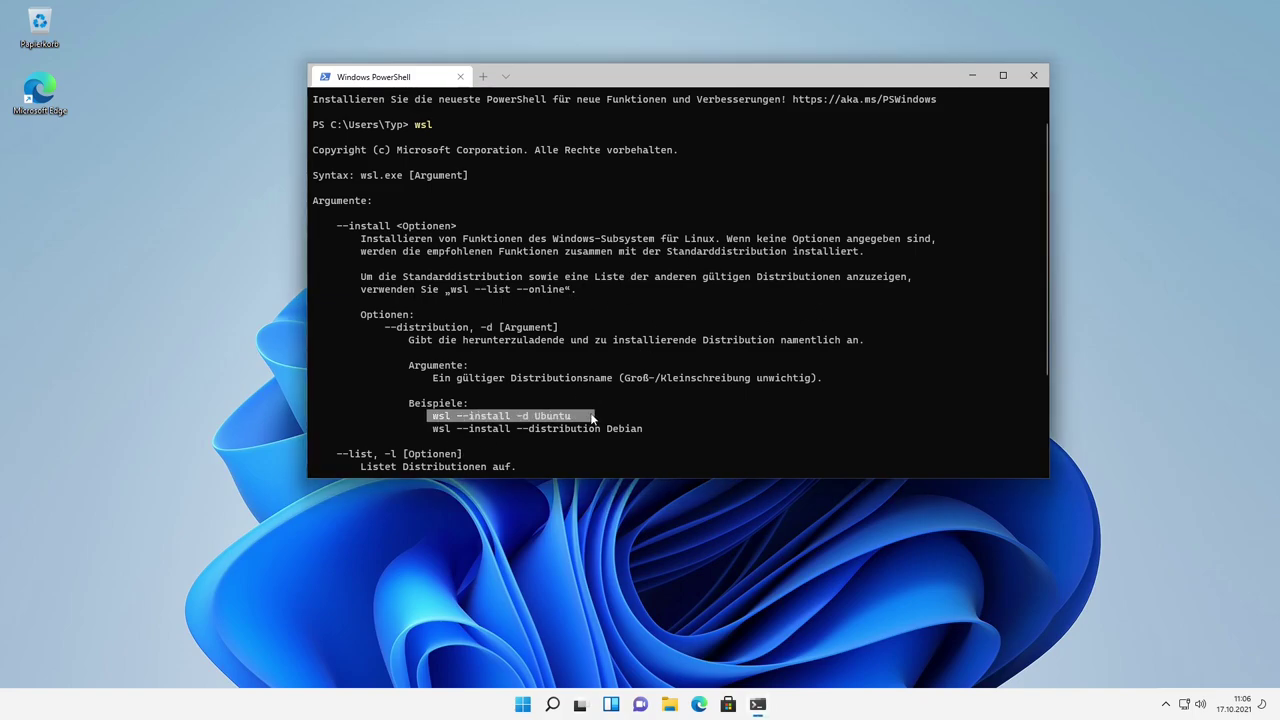
scroll(511, 360, "up", 1)
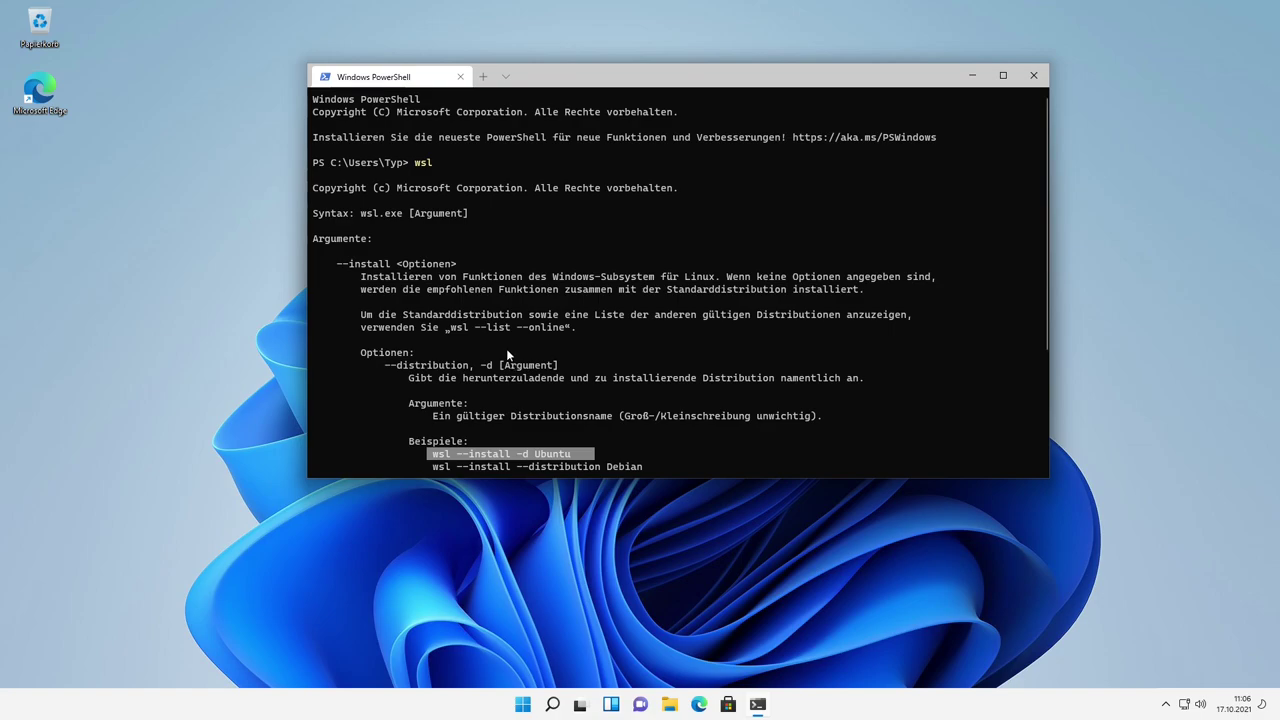
key("ctrl+c")
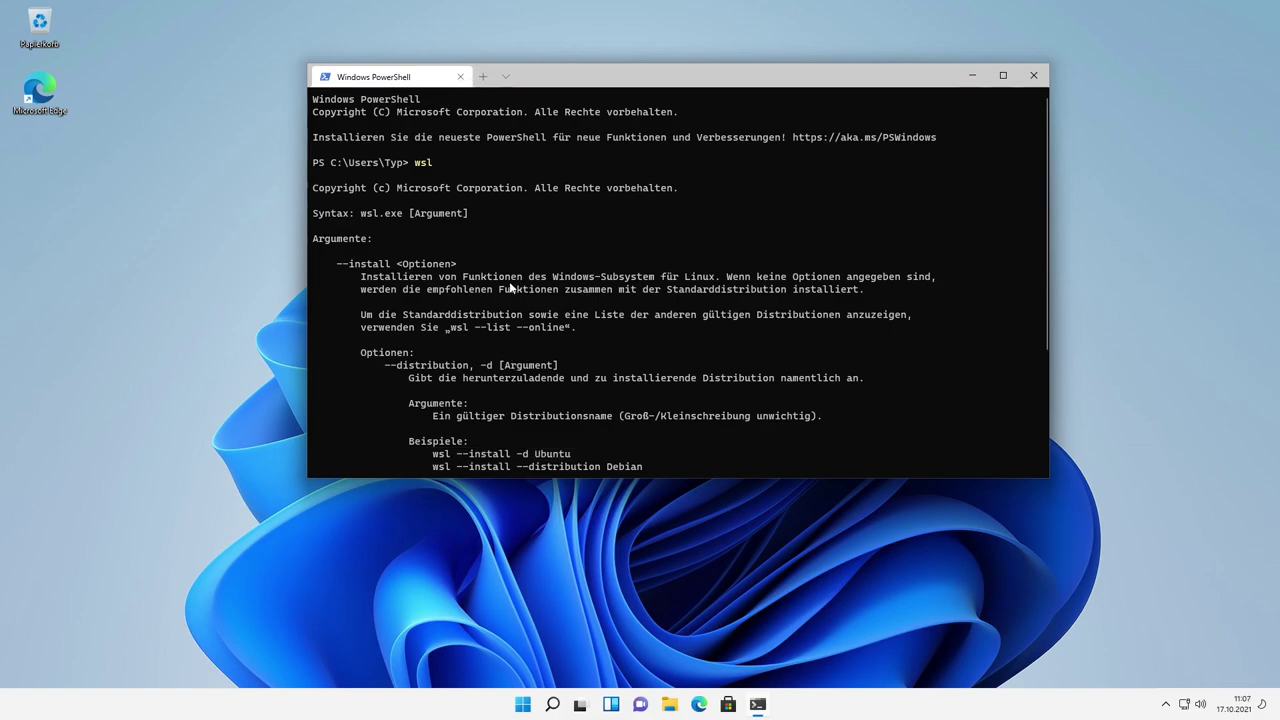
type("cls")
key("Return")
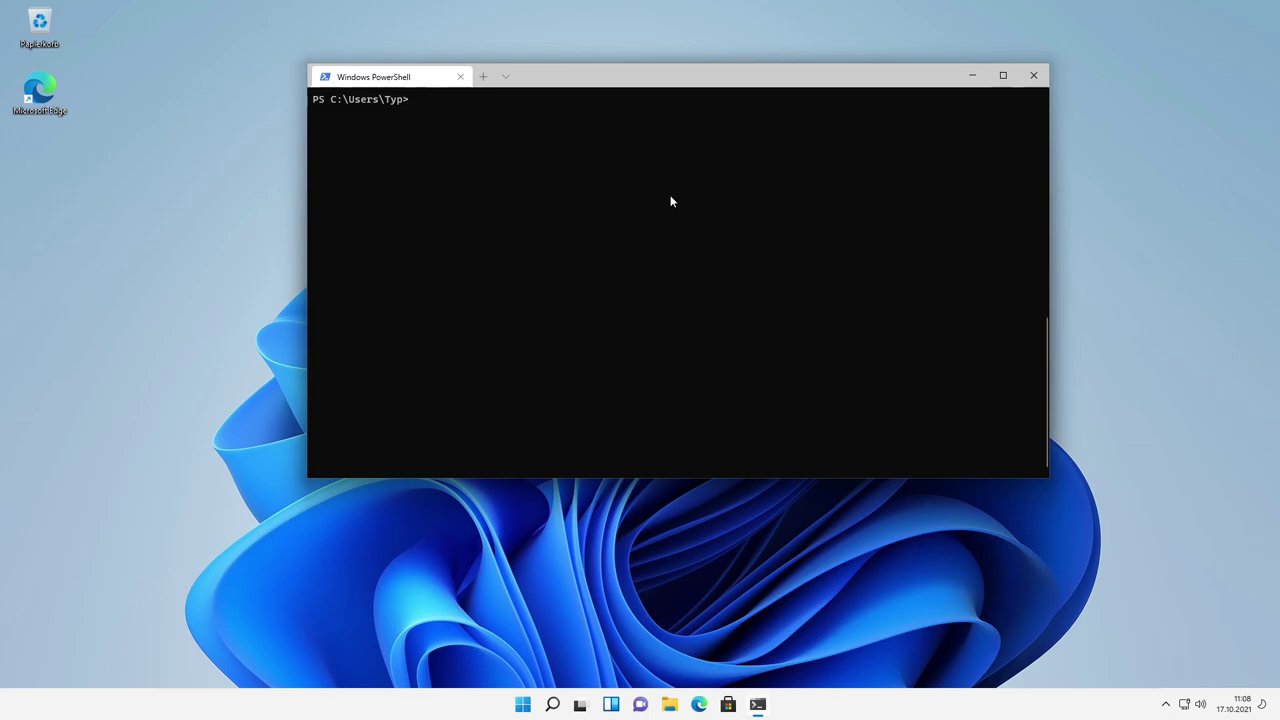
type("win istall neofetch")
key("Return")
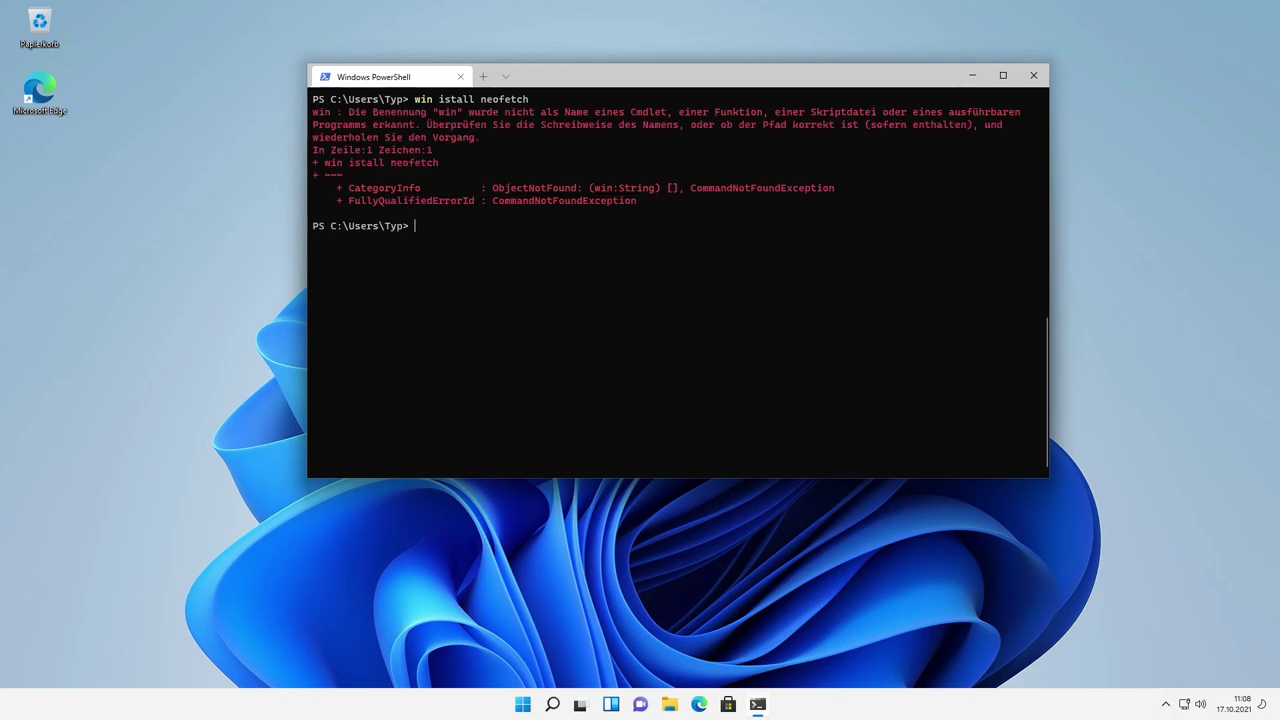
key("Up")
key("Left")
key("Left")
key("Left")
type("n")
key("Return")
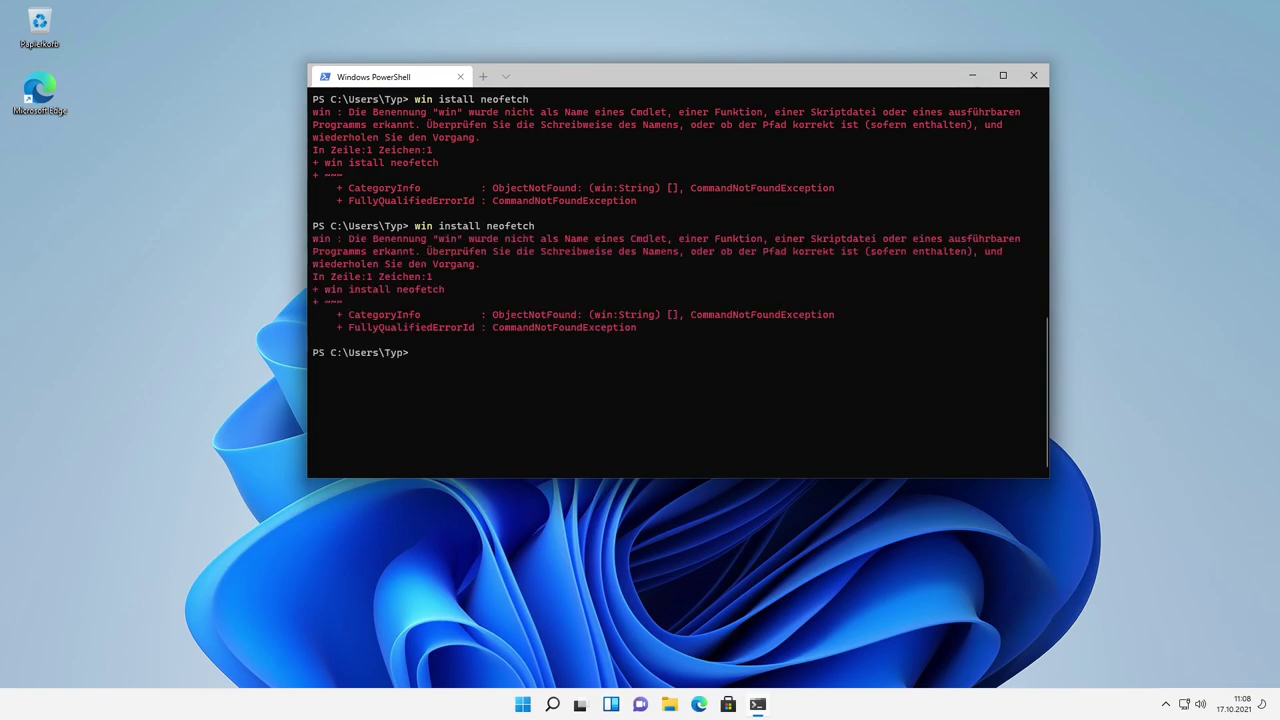
key("ctrl+l")
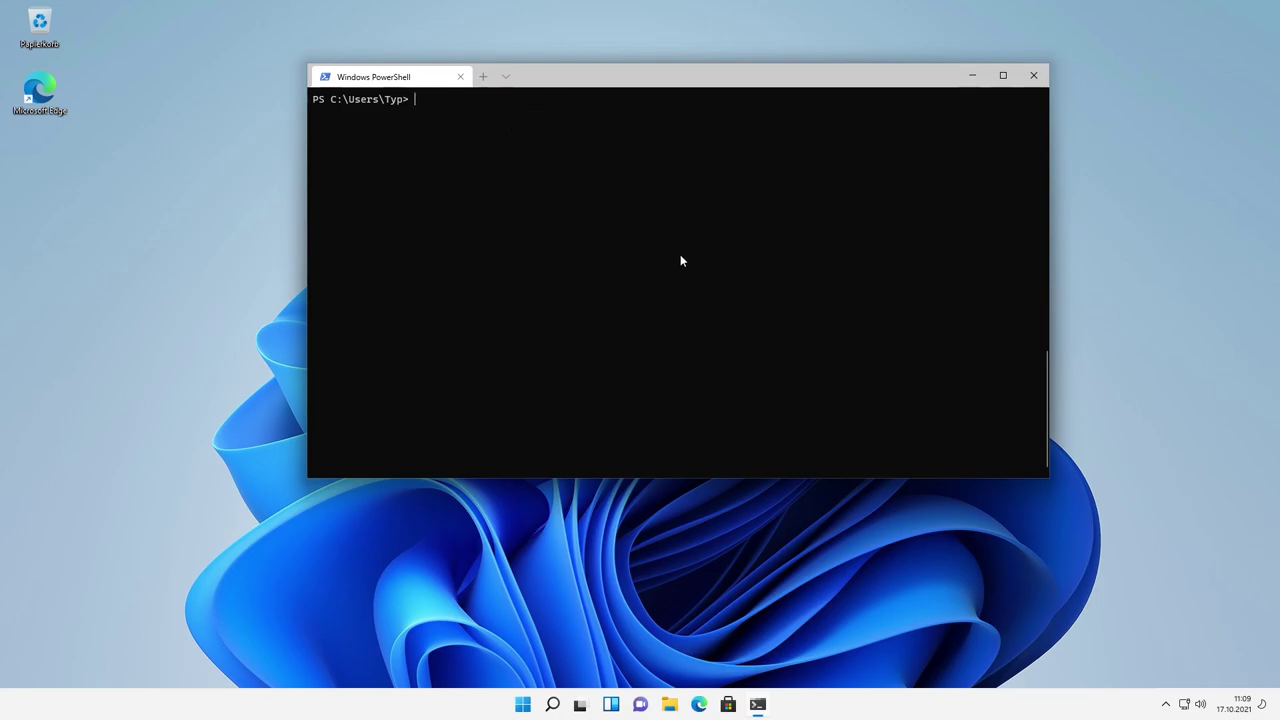
Step: Run Set-ExecutionPolicy -ExecutionPolicy RemoteSigned -Scope CurrentUser, fixing typos along the way
type("Set-ExecutionPolici")
key("BackSpace")
type("y -Exe")
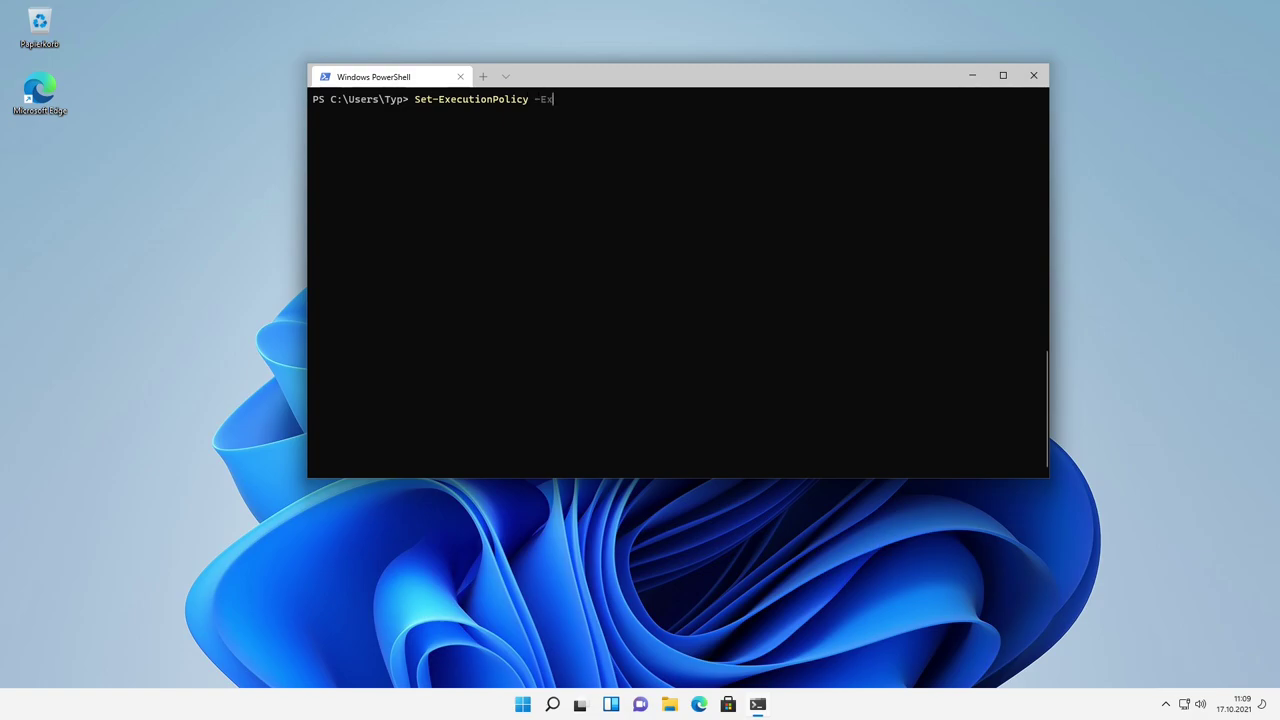
type("cutoin")
key("Left")
key("BackSpace")
key("Left")
type("i")
key("End")
type("Policy RemoteSigned")
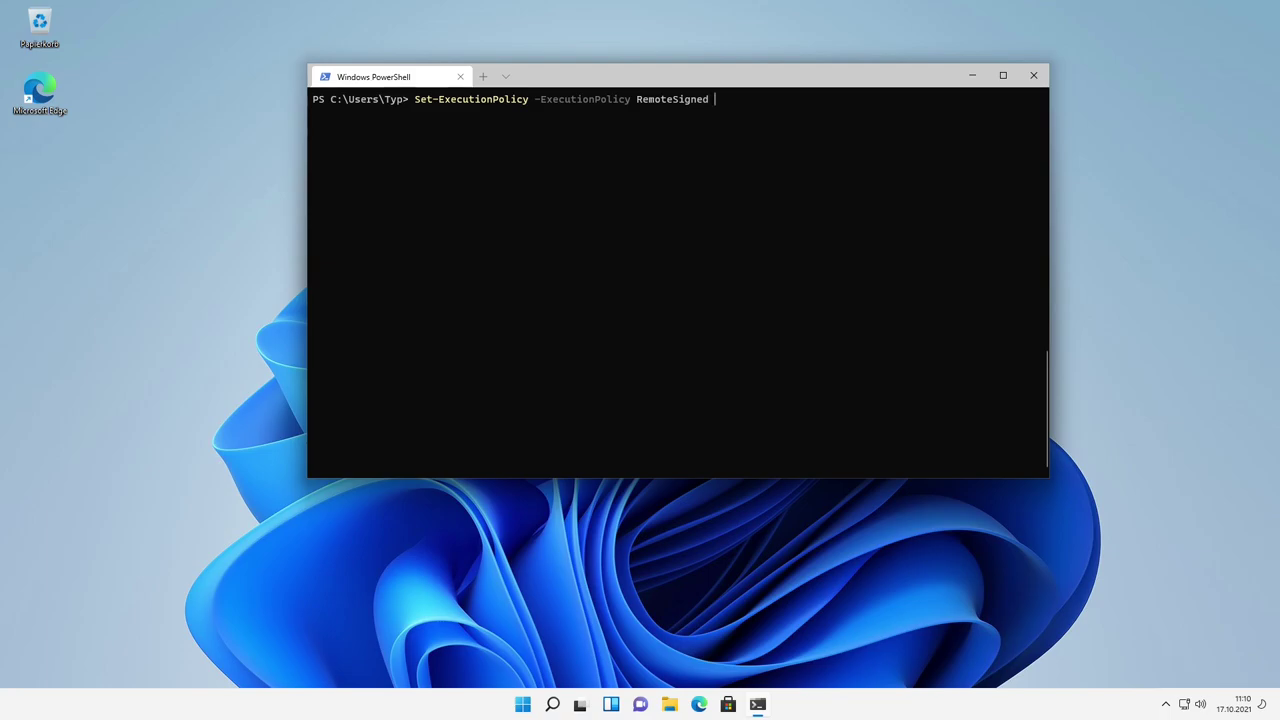
type(" -Scope")
type("CurrentUser")
key("Return")
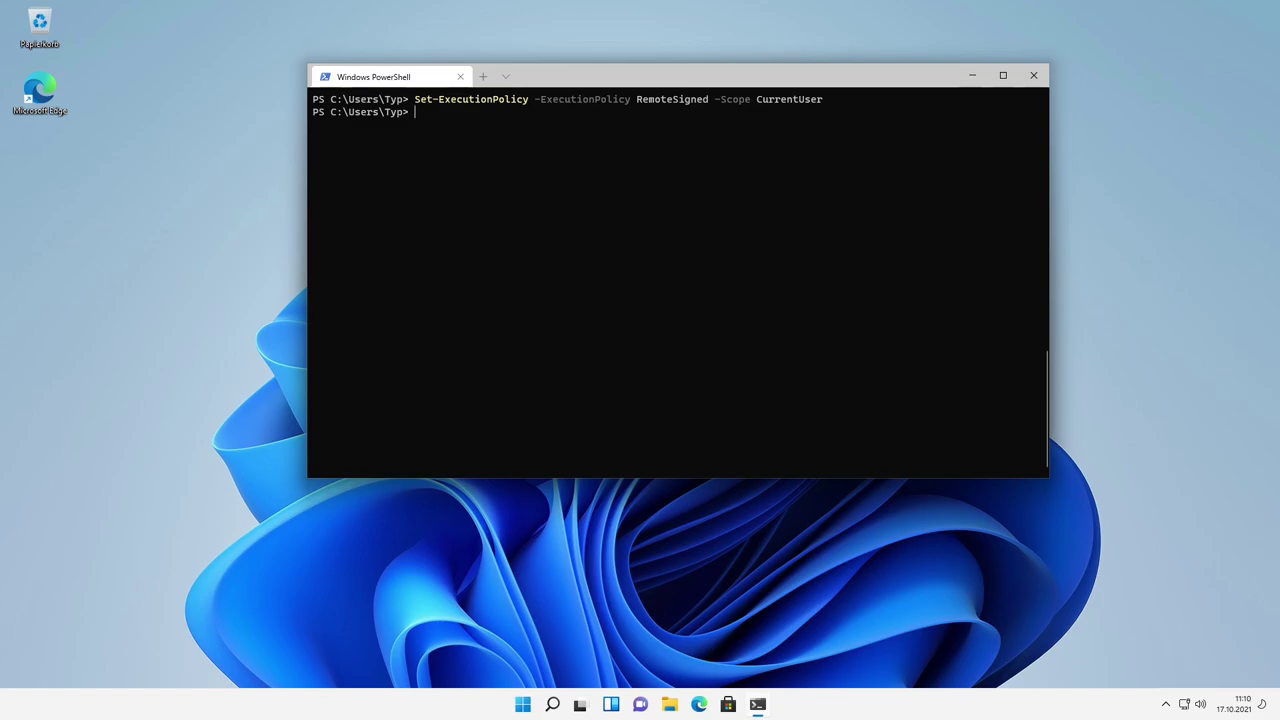
Step: Type 'Invoke-Expression (New-Object System' at the prompt without running it
type("Invoke")
type("-Expre")
type("ssion")
type(" ()")
type("New")
type("-O")
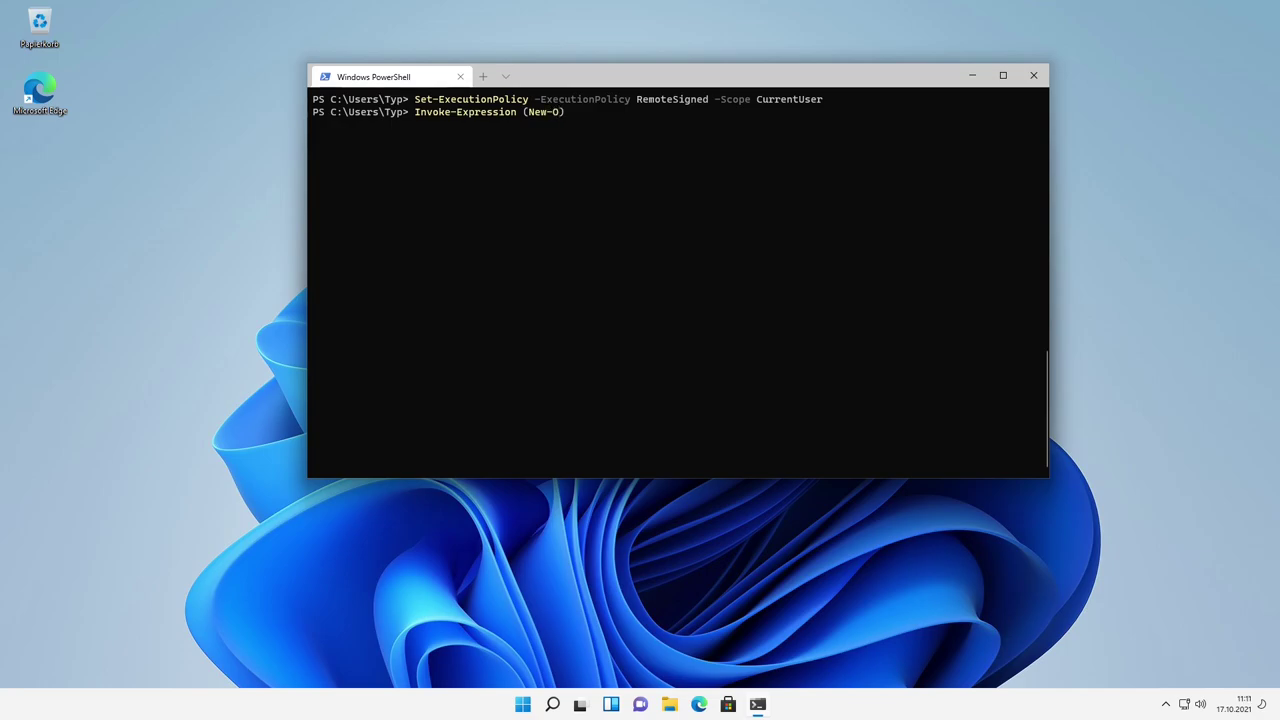
type("bject")
type("System.Net.WebClient")
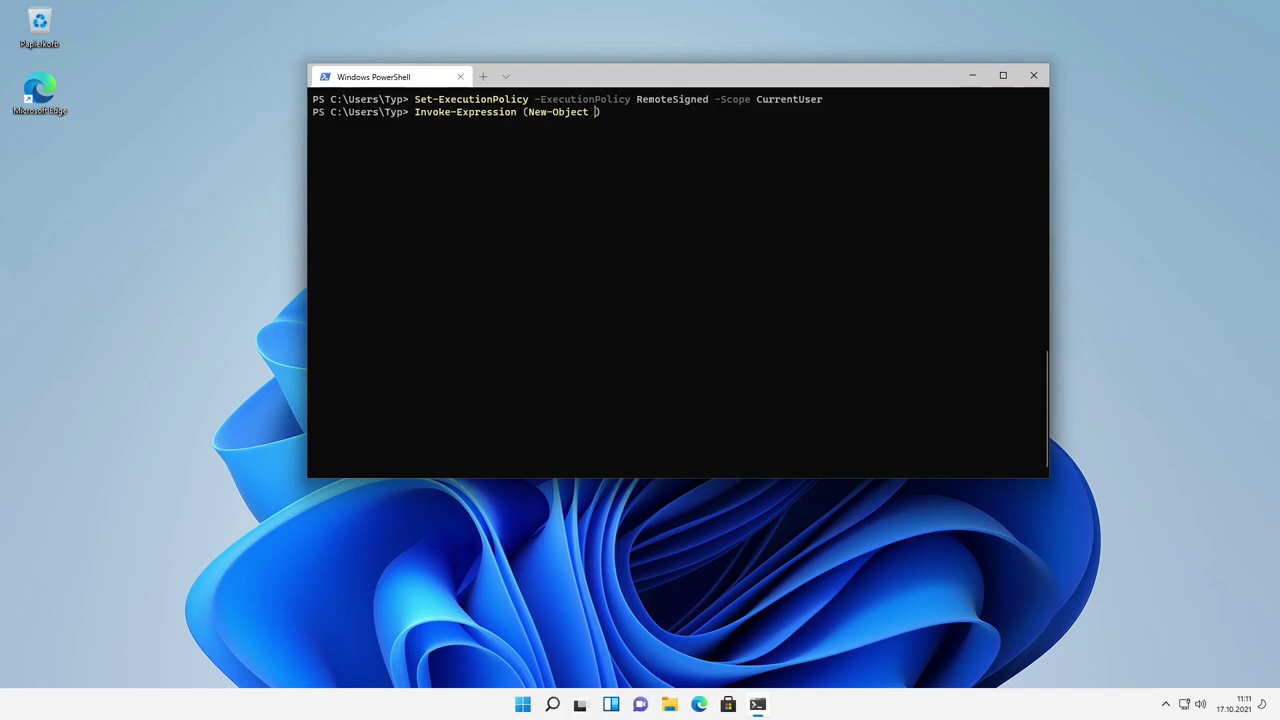
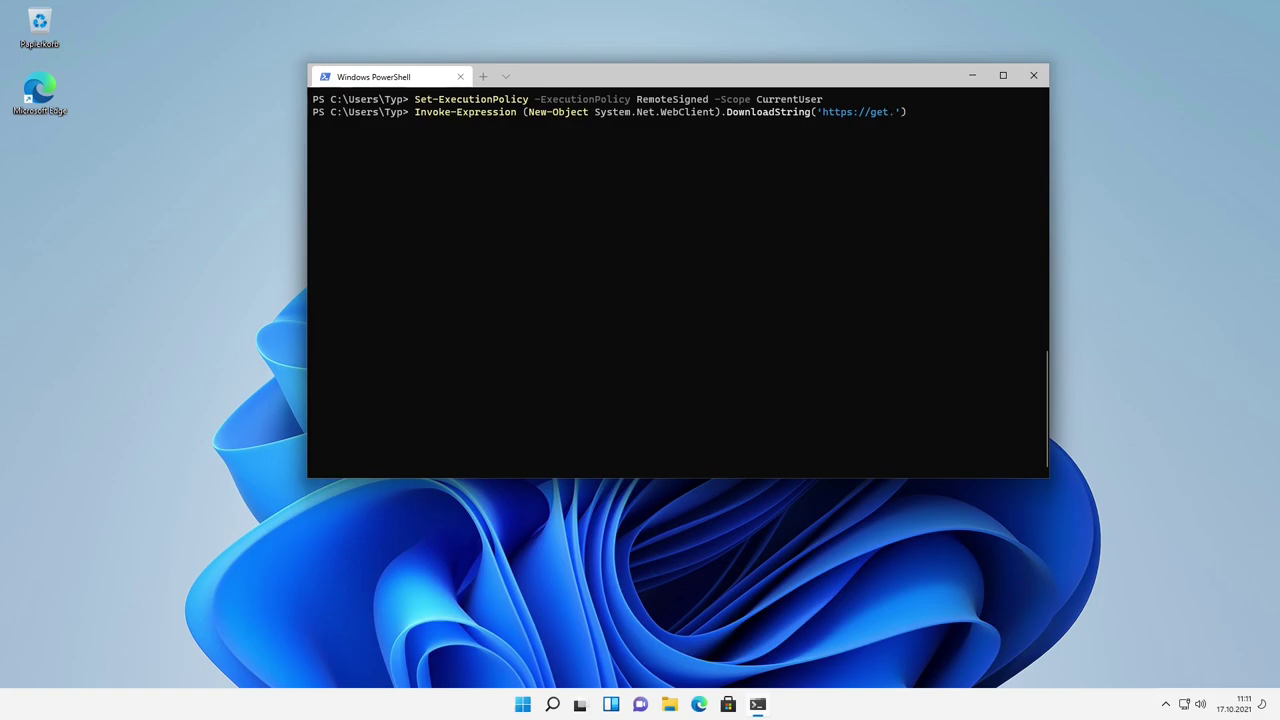
type("scoop.sh")
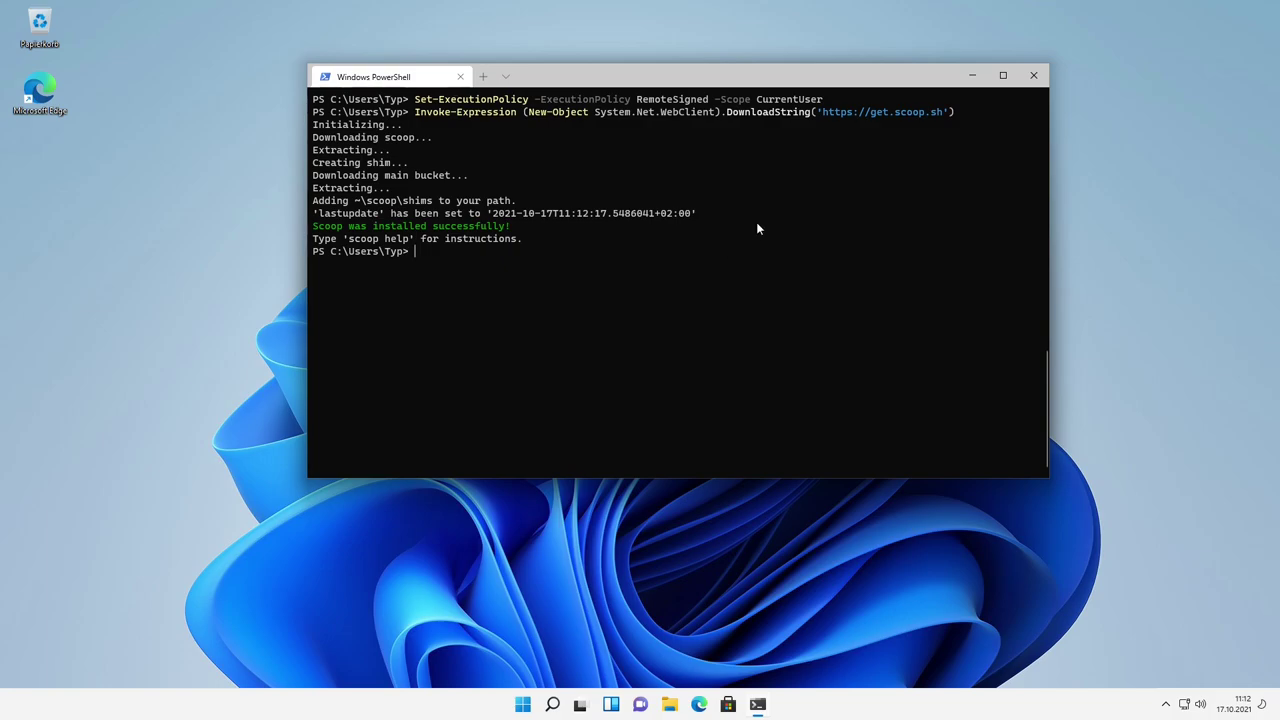
key("ctrl+plus")
key("ctrl+plus")
key("ctrl+plus")
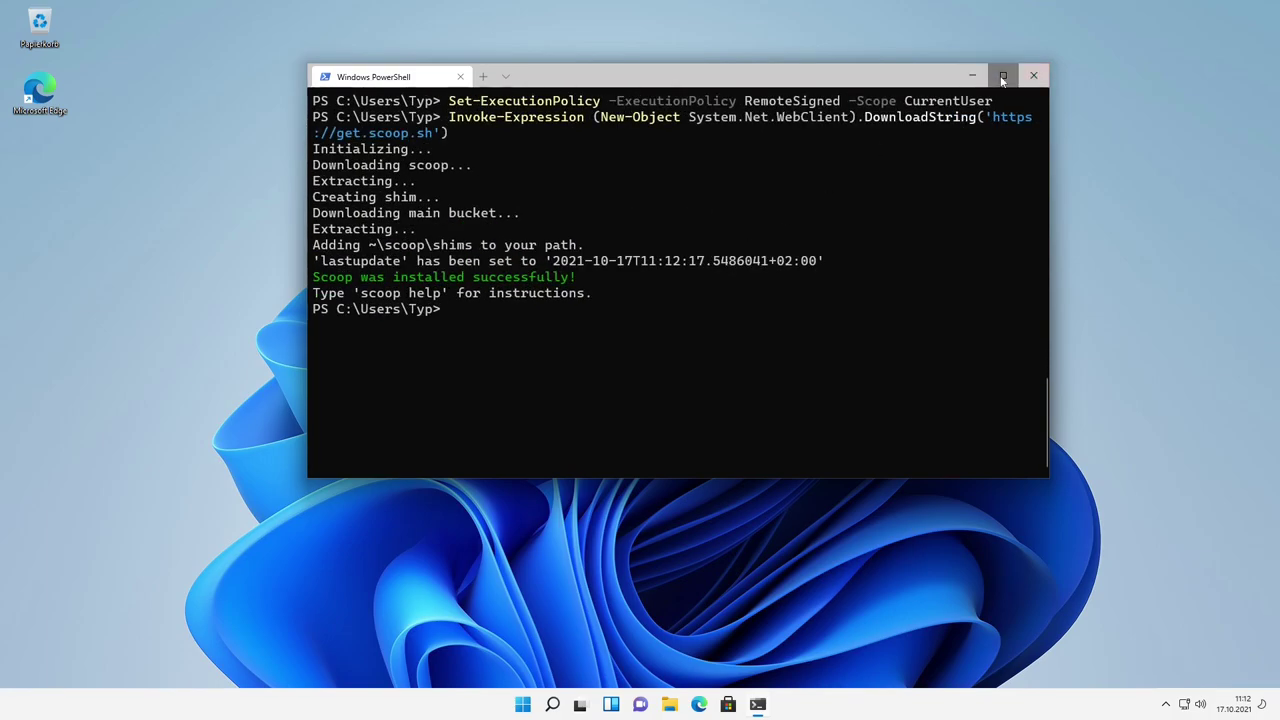
left_click(1003, 77)
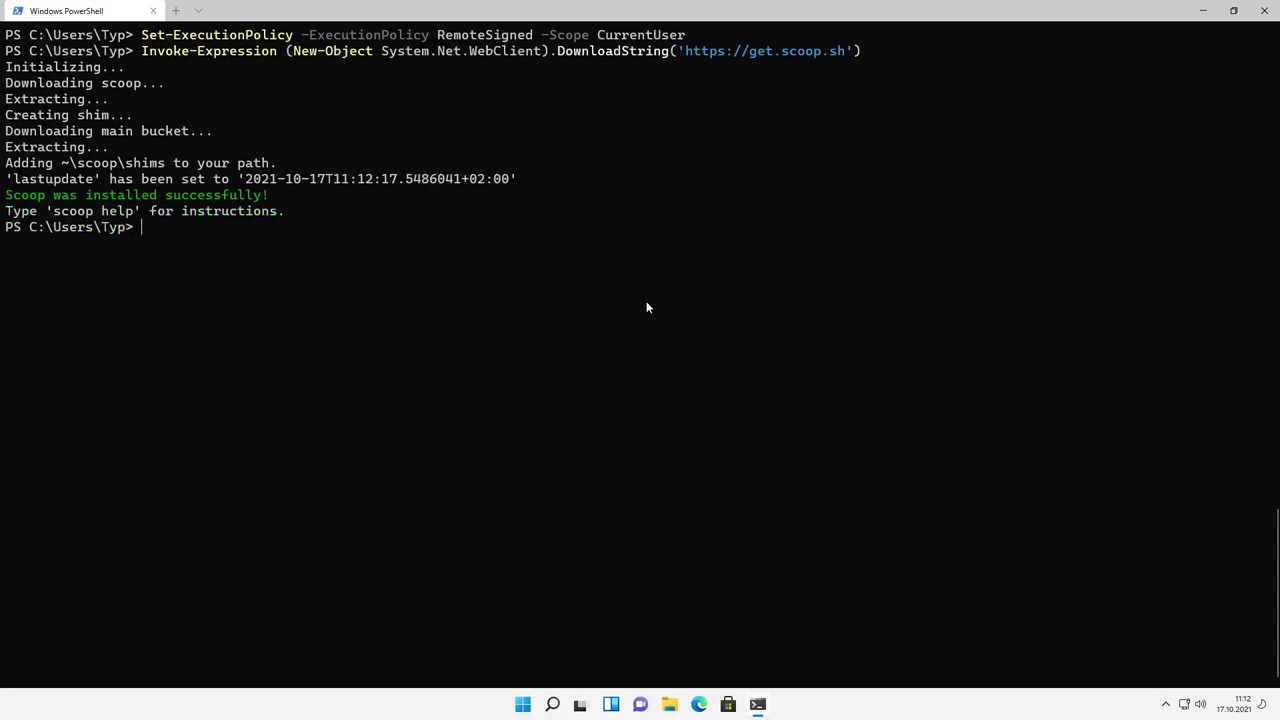
Step: List the home folder, change into the scoop folder, and list its contents
type("ls")
key("Return")
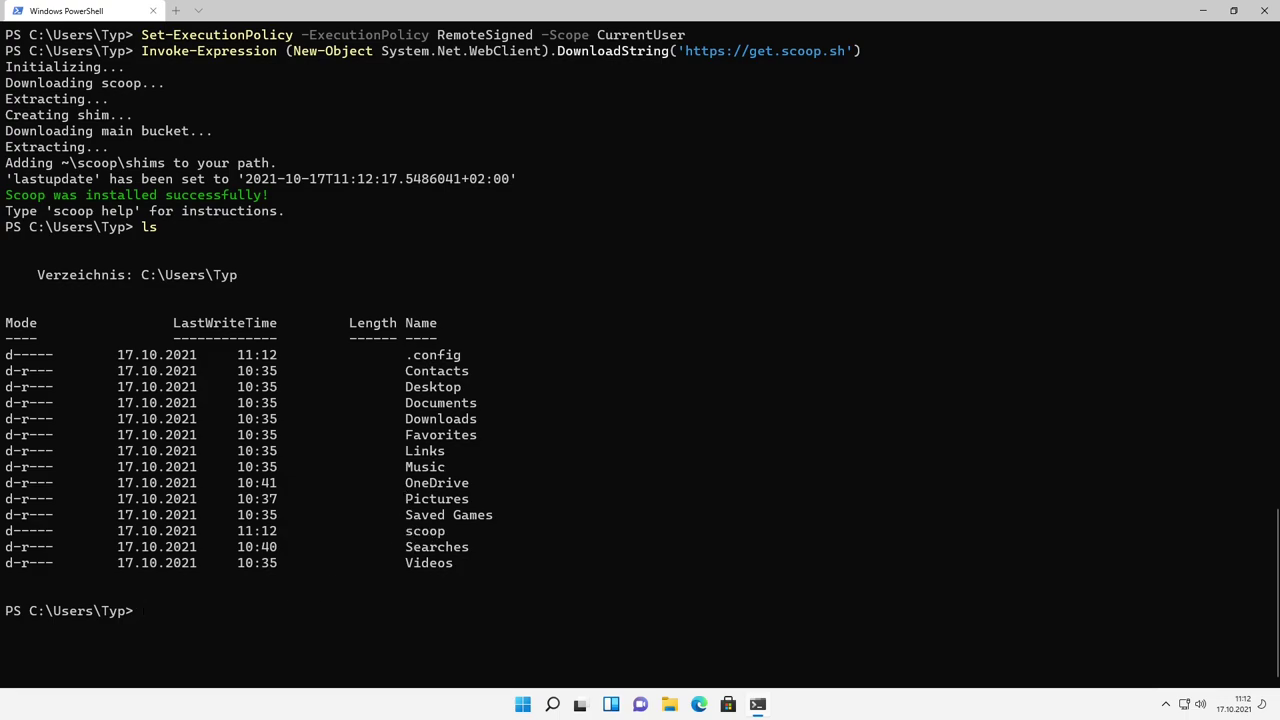
type("cd scoop")
key("Return")
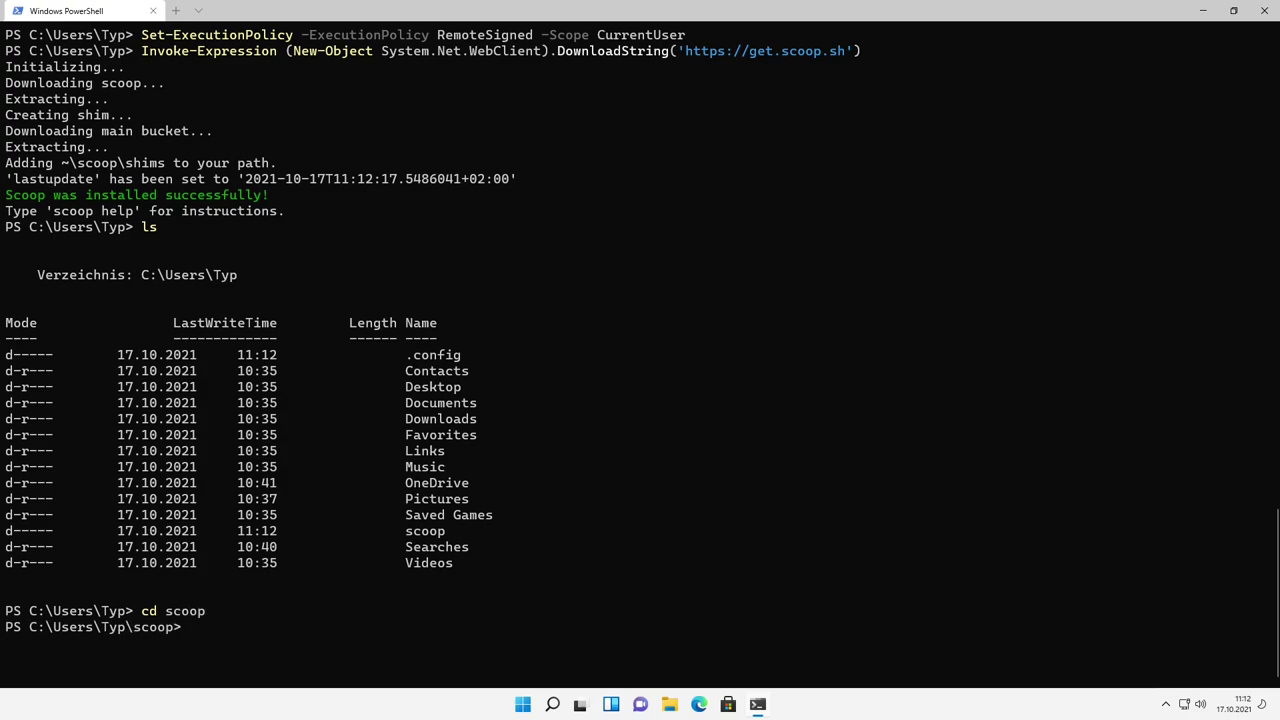
type("ls")
key("Return")
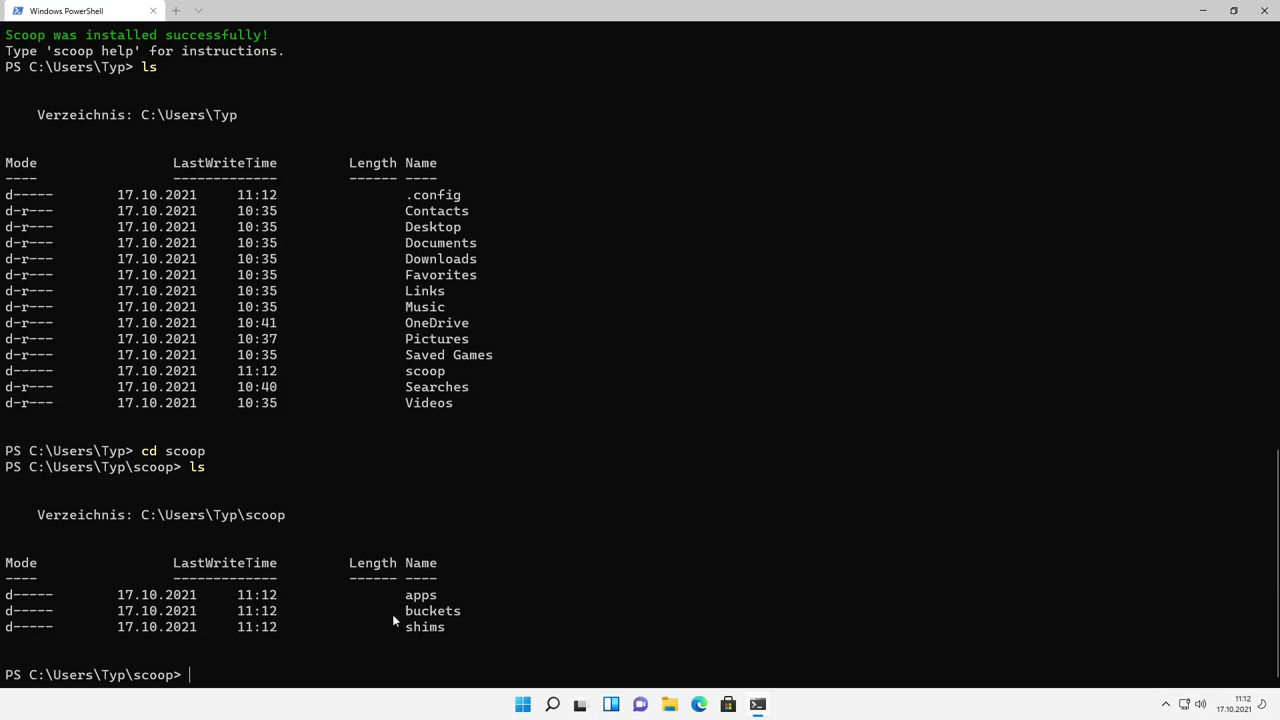
Step: Change into the apps folder, list it to confirm only scoop is there, and clear the screen
type("apps")
key("Left")
key("Left")
key("Left")
key("Left")
type("cd")
key("Return")
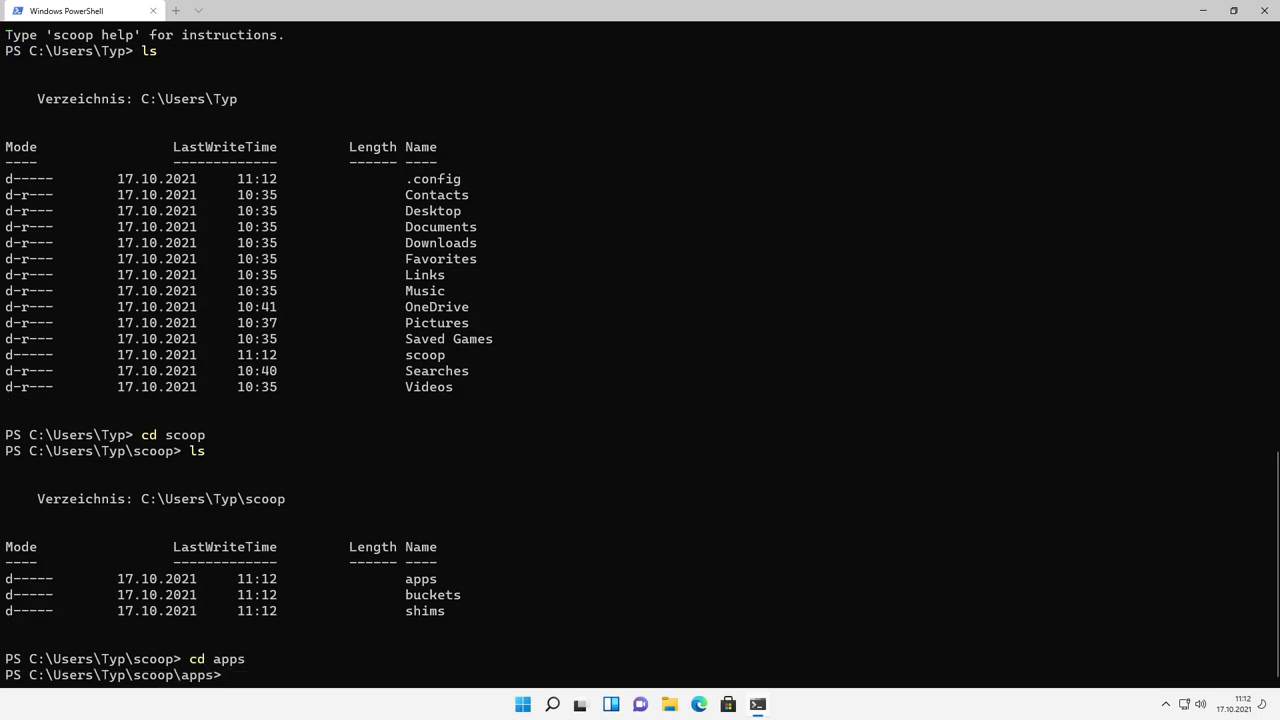
type("ls")
key("Return")
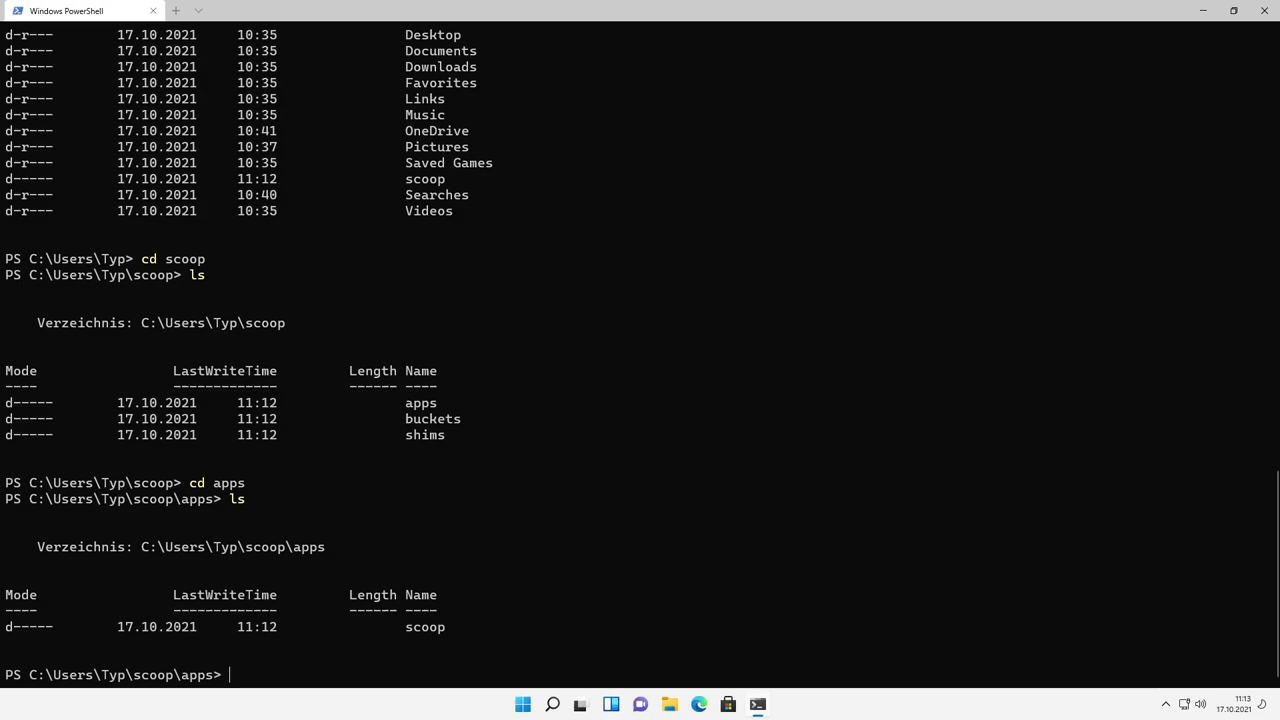
key("ctrl+l")
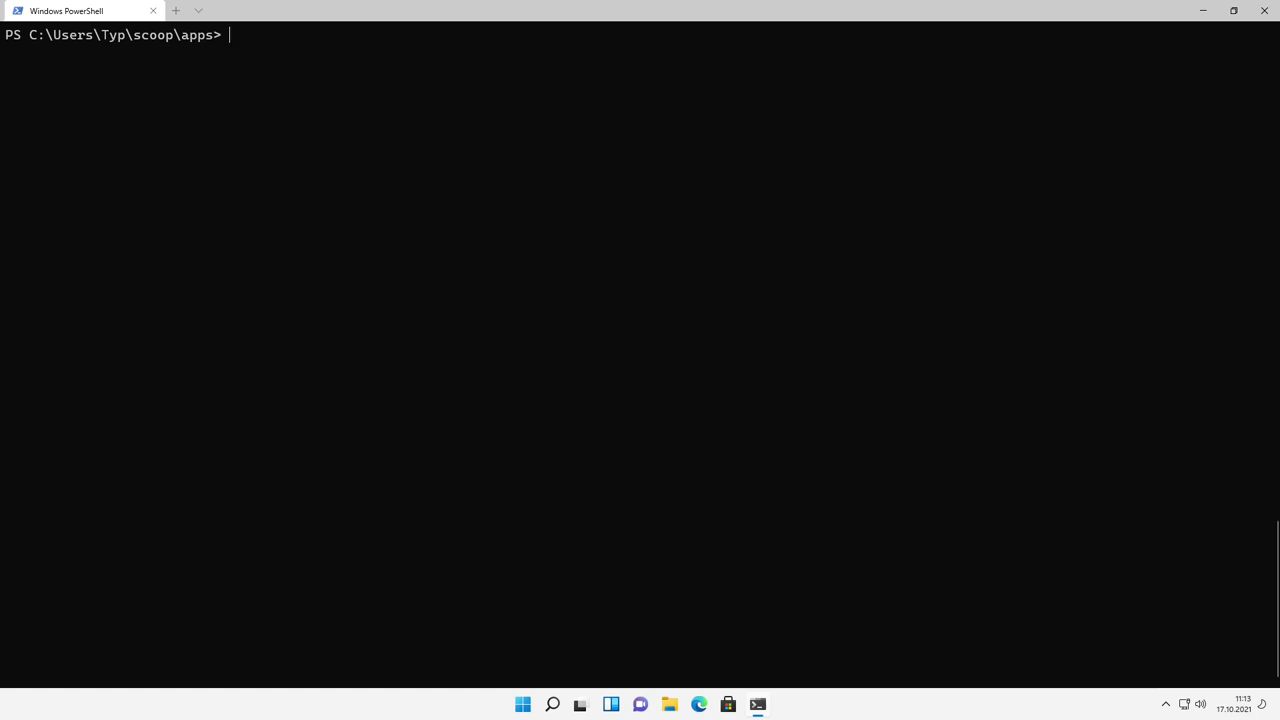
Step: Run 'scoop install git' to install git along with its 7zip dependency
type("scop")
type("p")
key("BackSpace")
key("BackSpace")
type("op install gitt")
key("BackSpace")
key("Return")
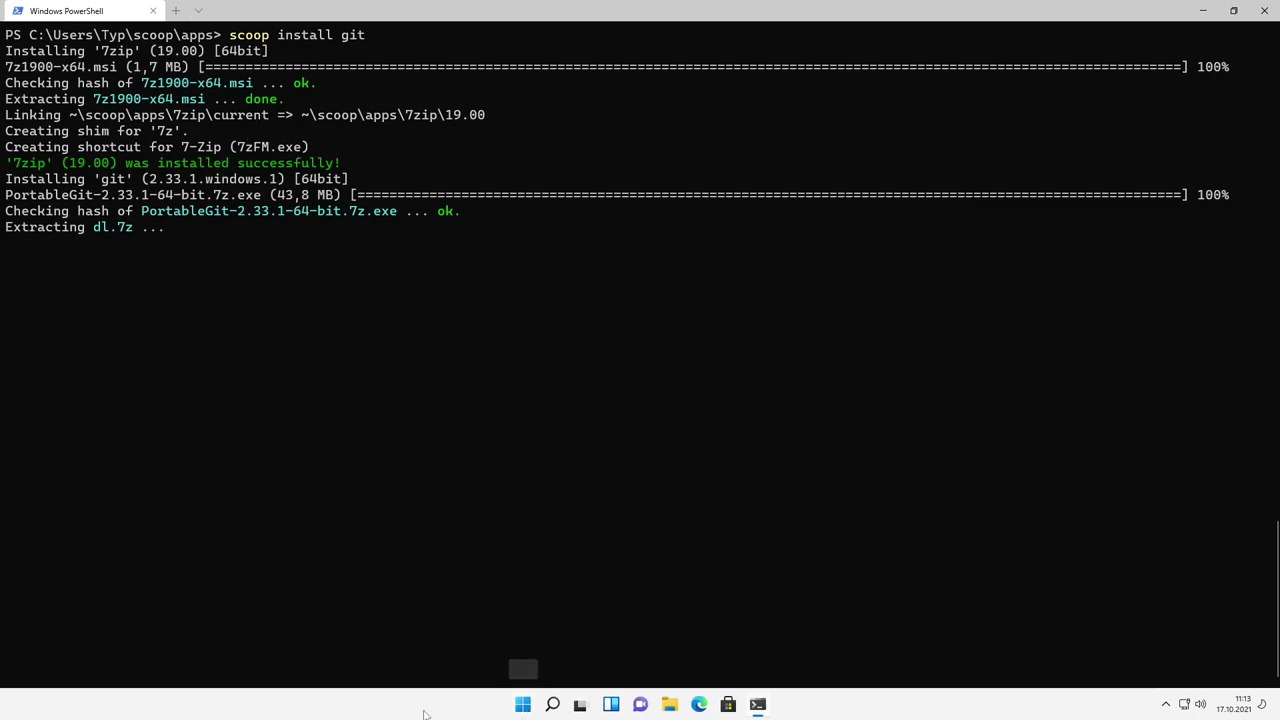
Step: Browse the Start menu's All Apps list while git installs, then dismiss it
left_click(518, 704)
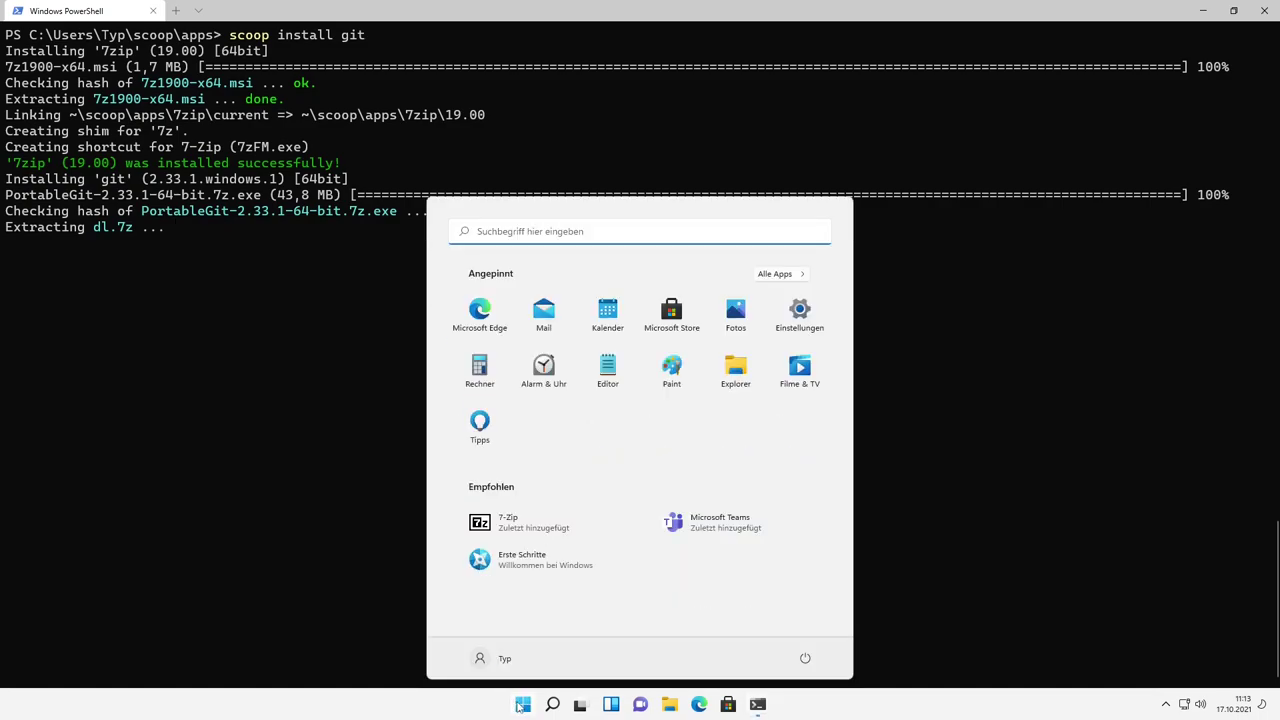
left_click(520, 706)
left_click(522, 704)
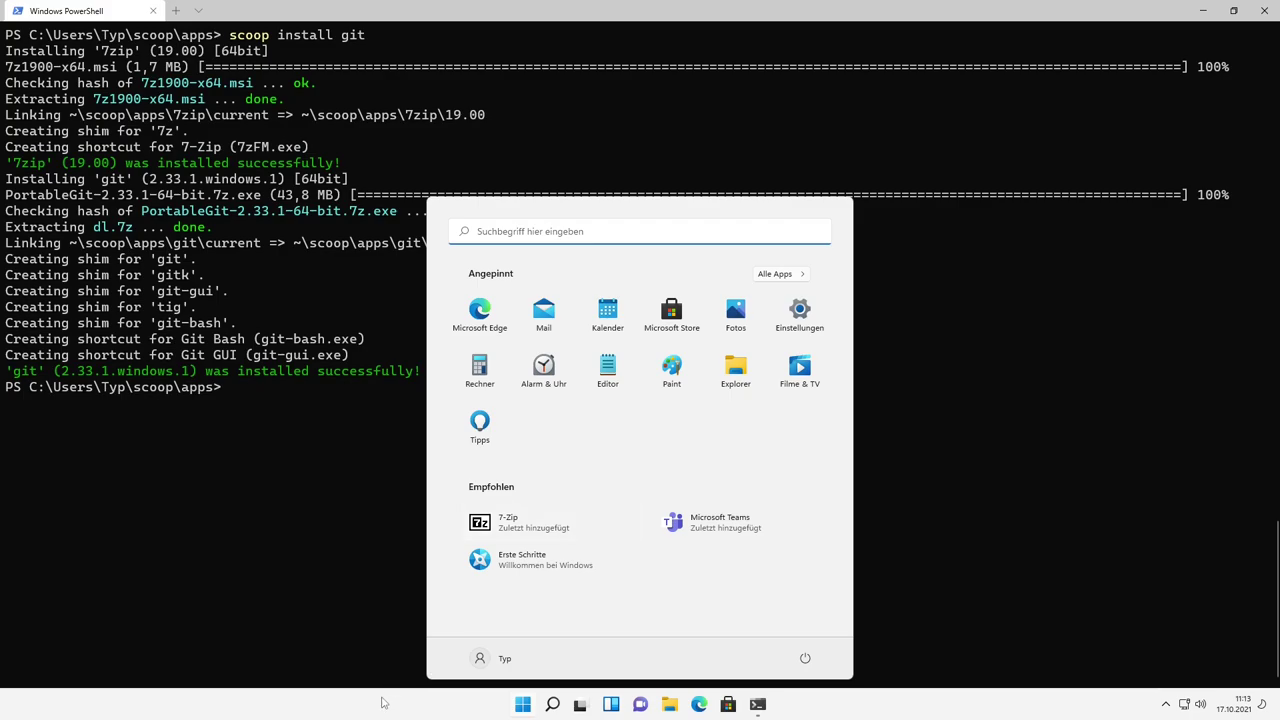
left_click(523, 704)
left_click(523, 704)
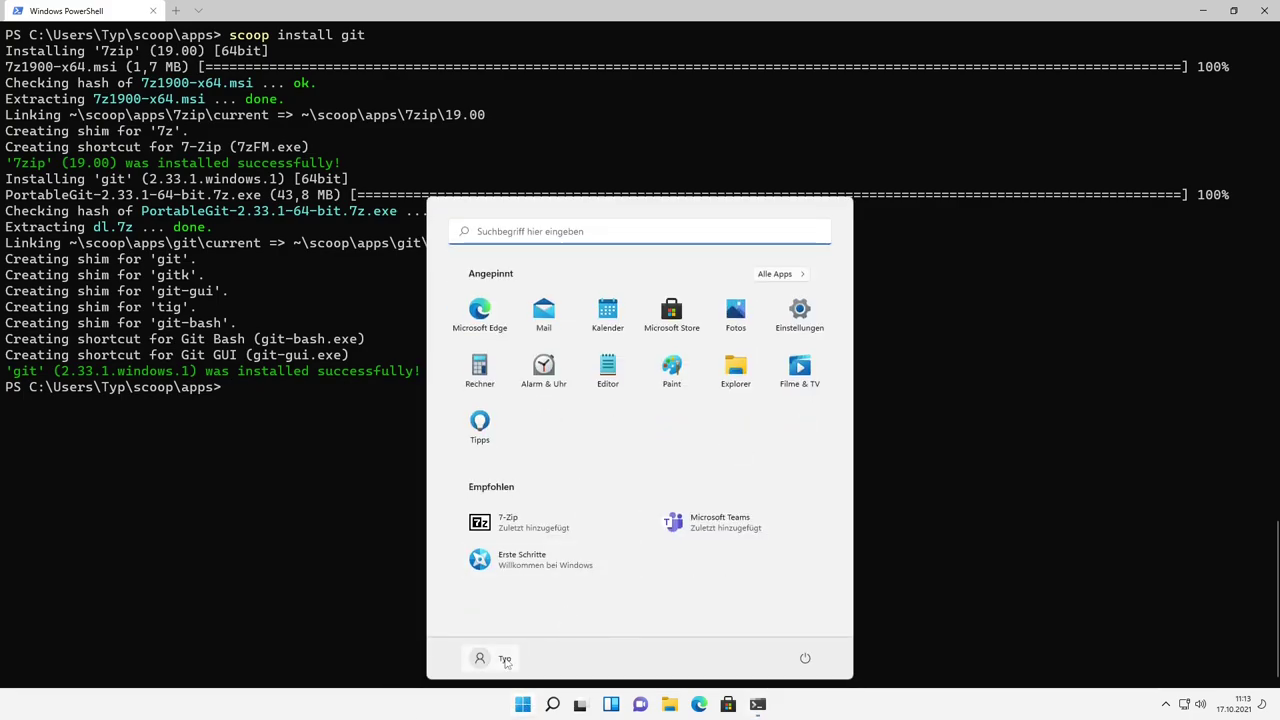
left_click(776, 274)
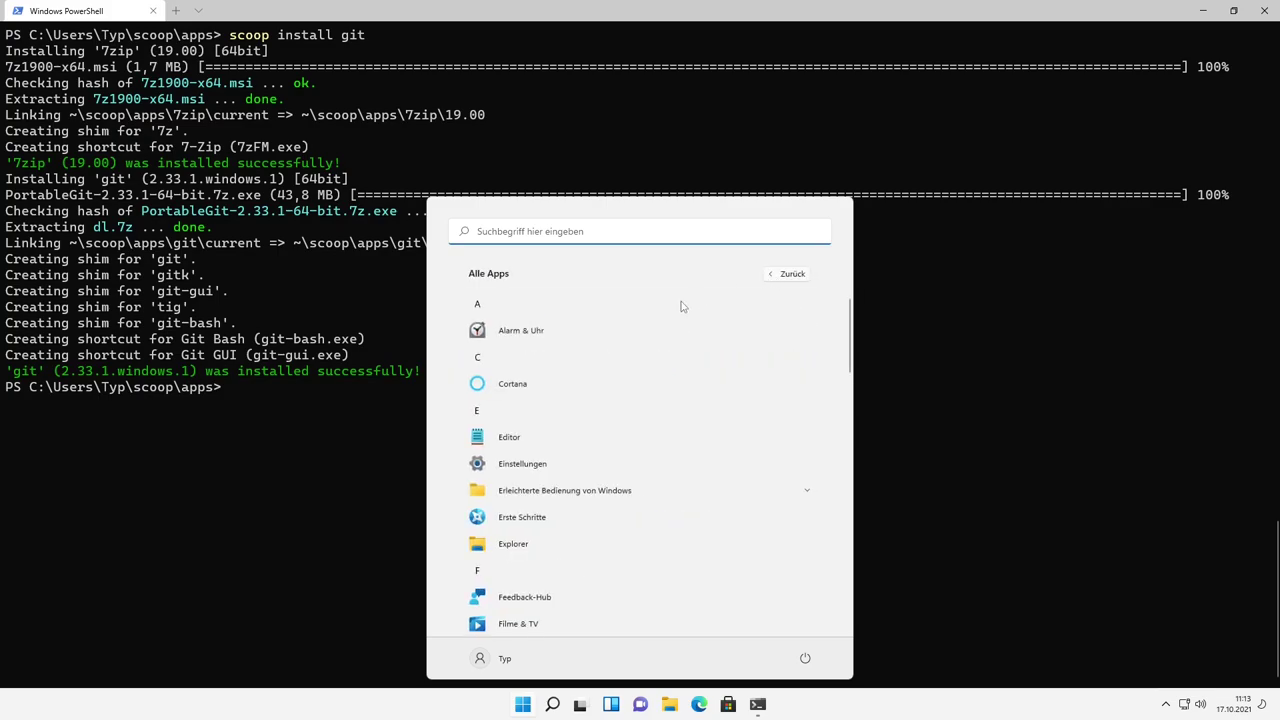
scroll(674, 338, "down", 1)
scroll(674, 338, "down", 3)
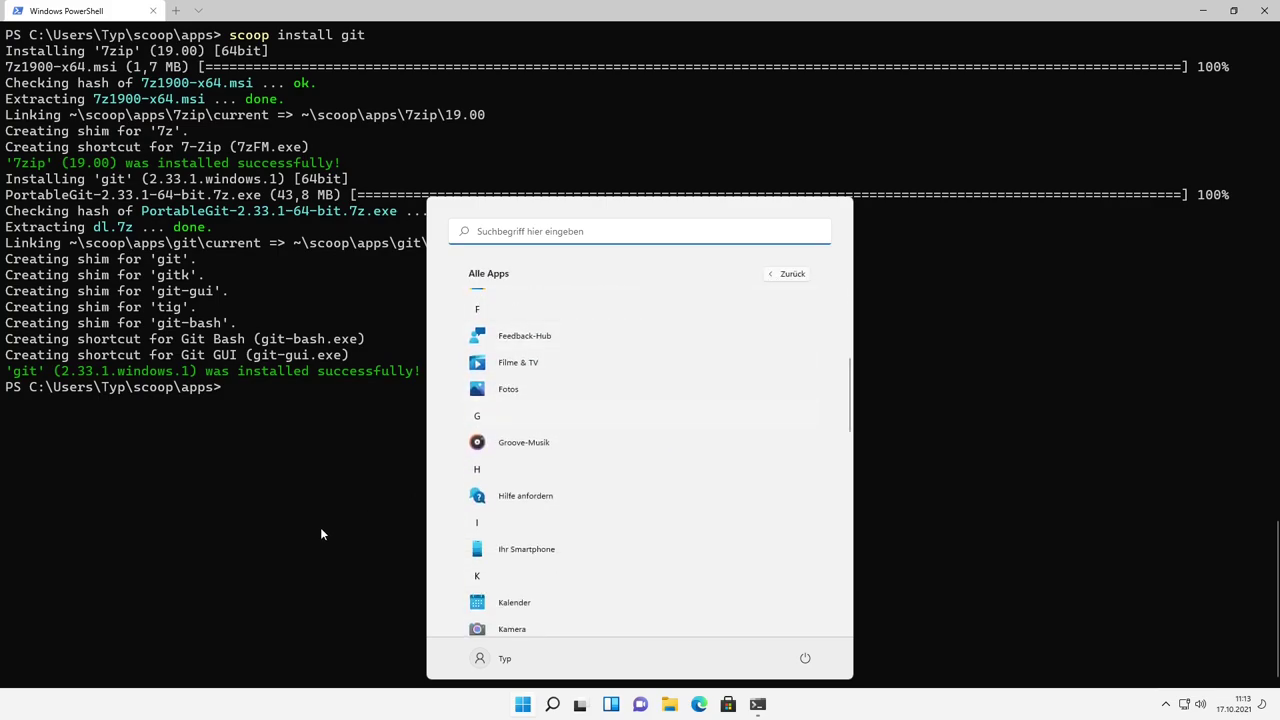
left_click(522, 704)
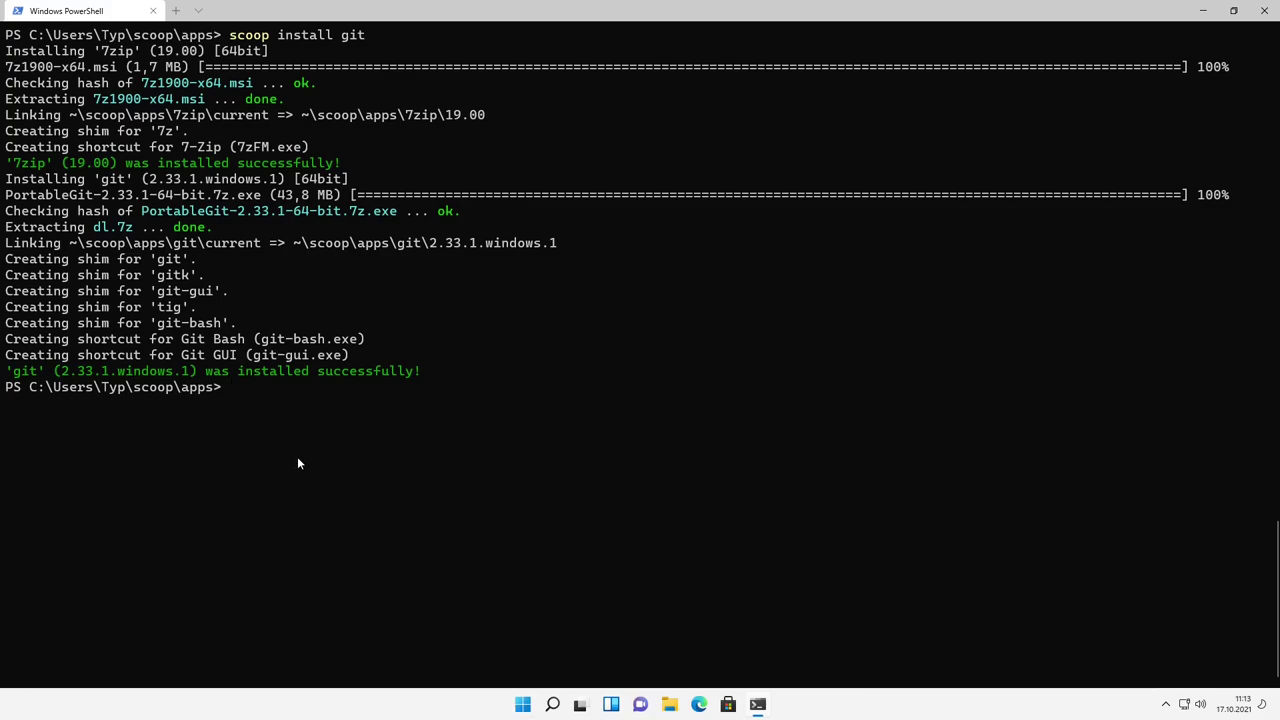
Step: Edit the previous command into 'scoop install neofetch' and run it
key("Up")
key("BackSpace")
key("BackSpace")
key("BackSpace")
type("neofetch")
key("Return")
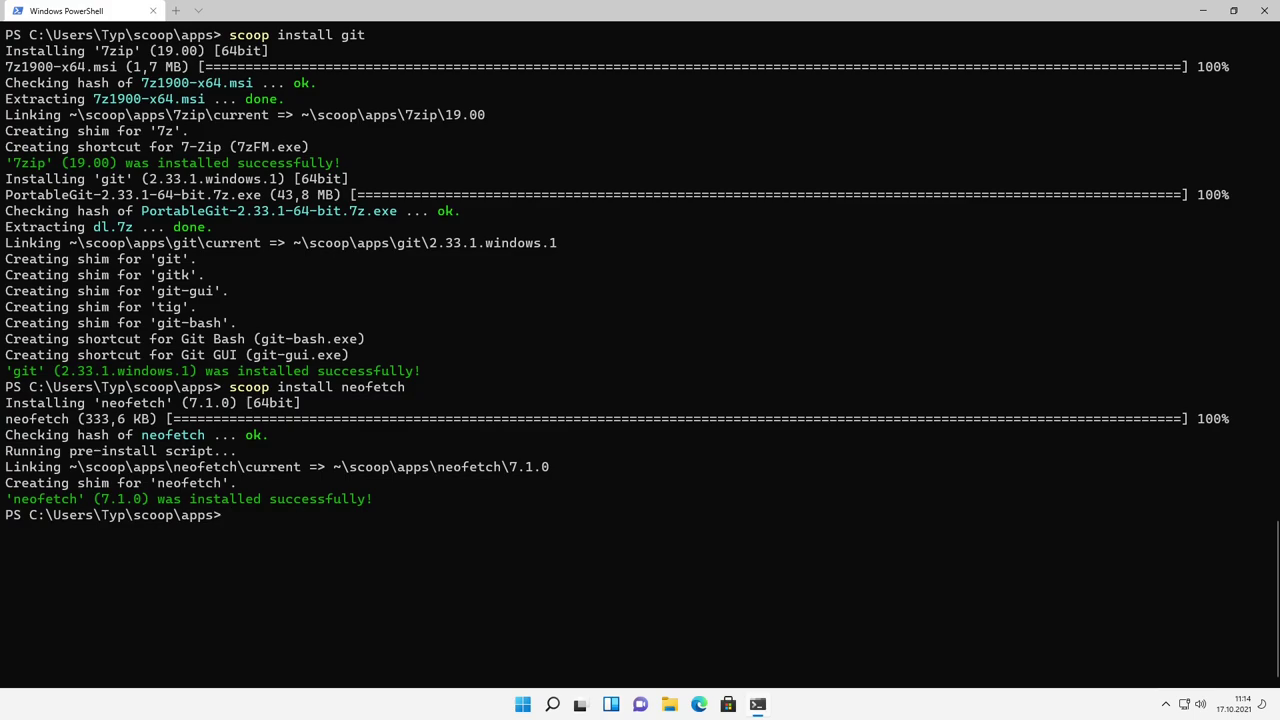
Step: List the apps folder, clear the screen, and run neofetch to show the system summary
type("ls")
key("Return")
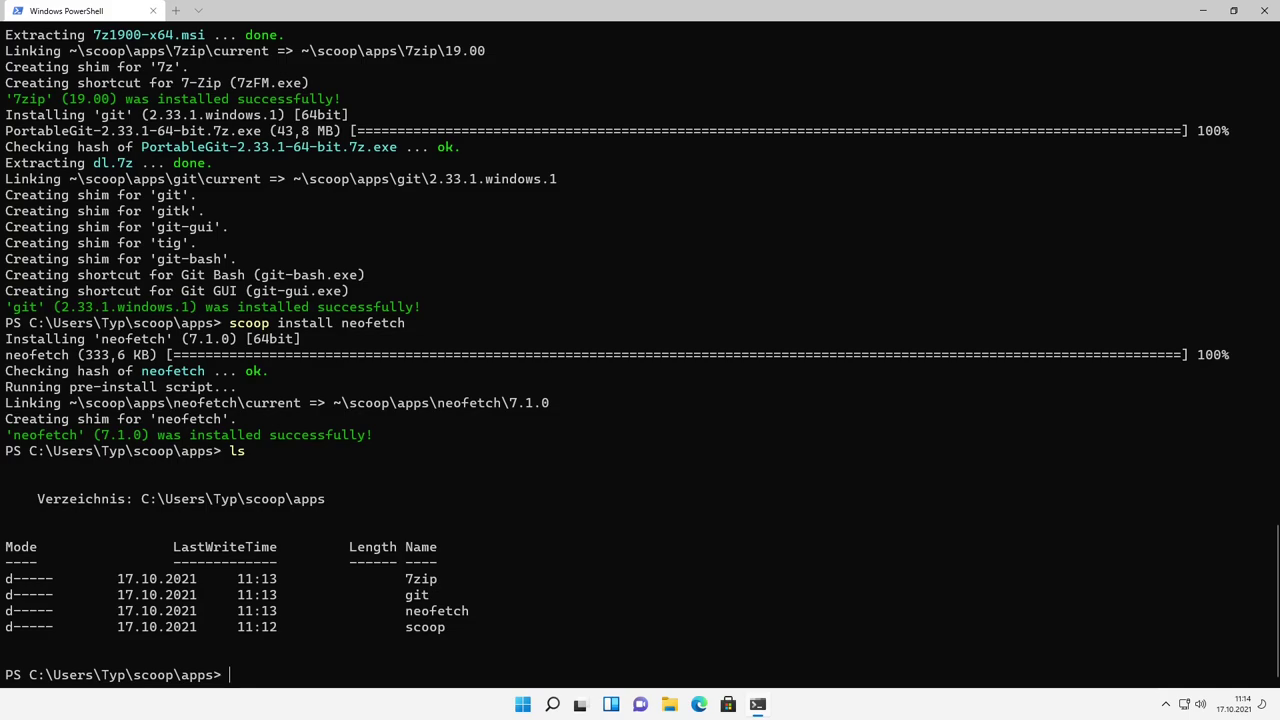
type("neo")
key("BackSpace")
key("BackSpace")
key("BackSpace")
key("ctrl+l")
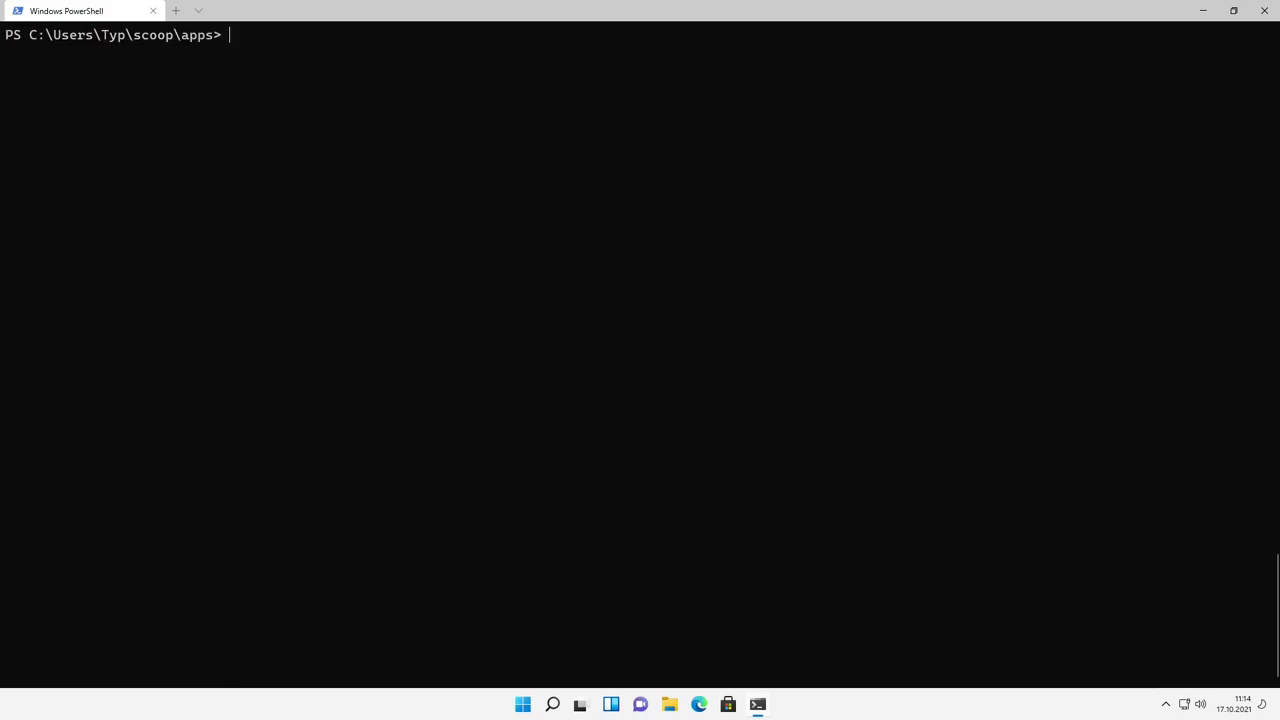
type("neofetch")
key("Return")
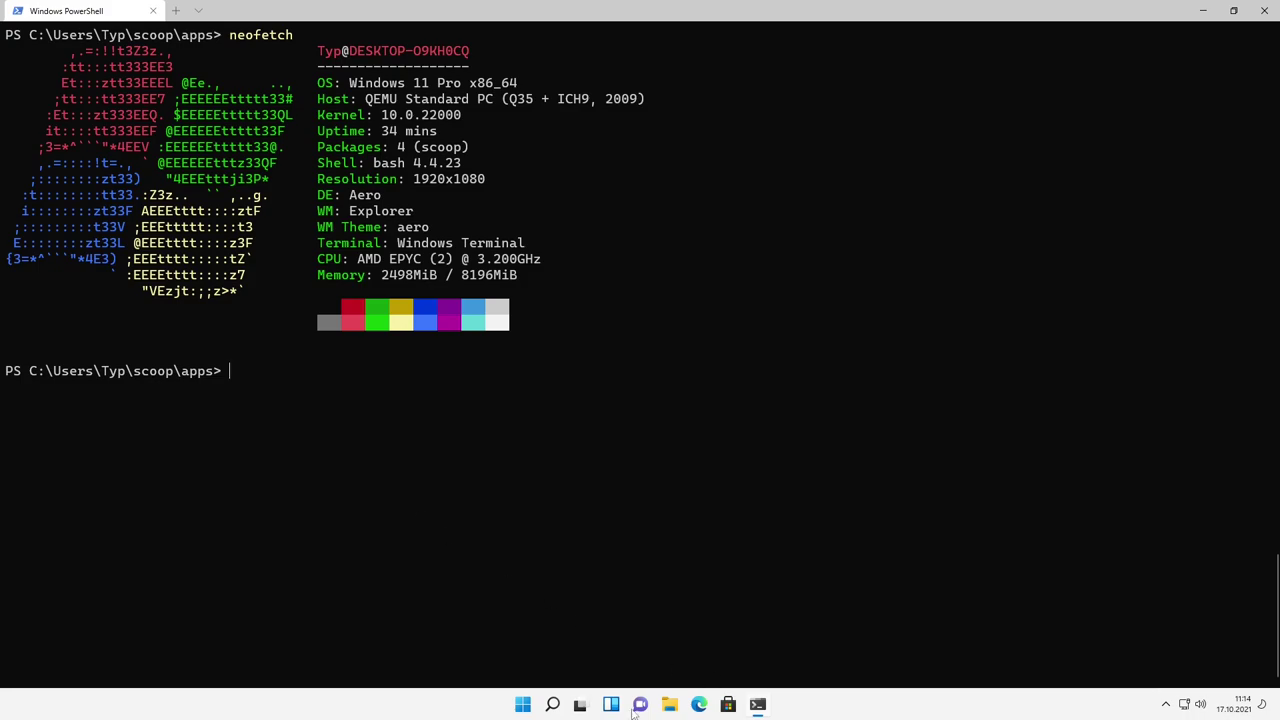
left_click(522, 704)
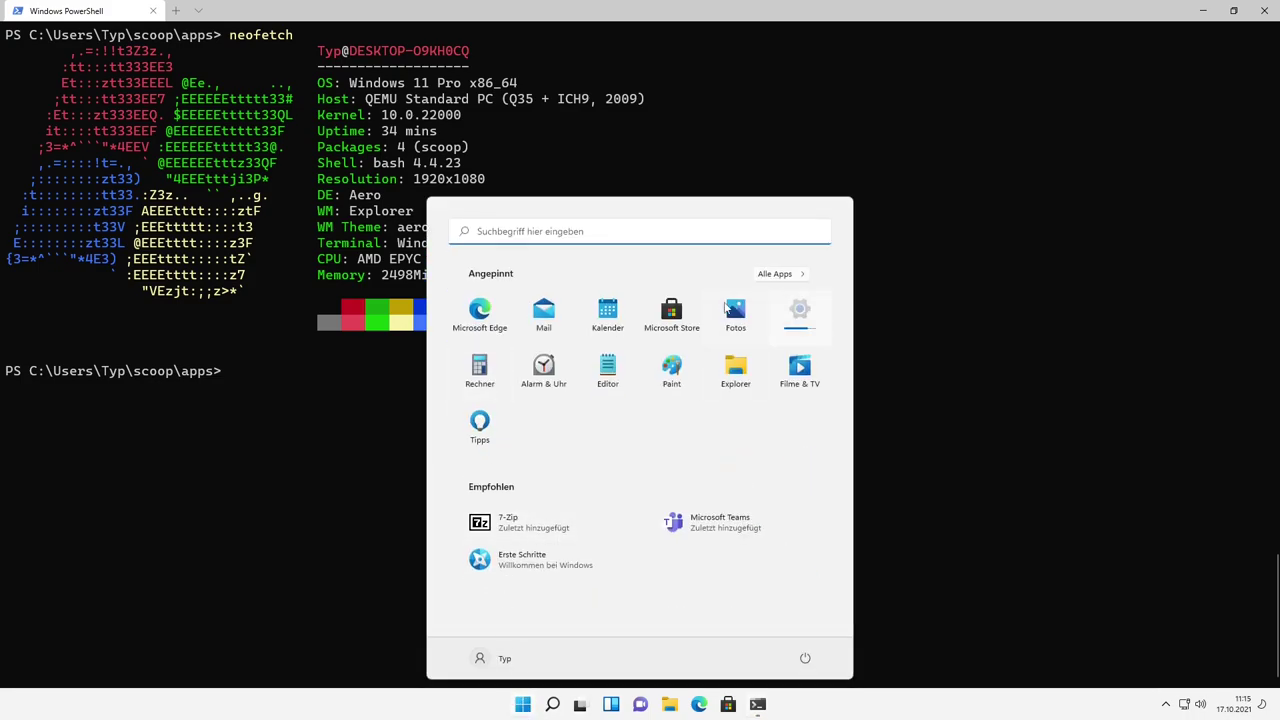
left_click(805, 312)
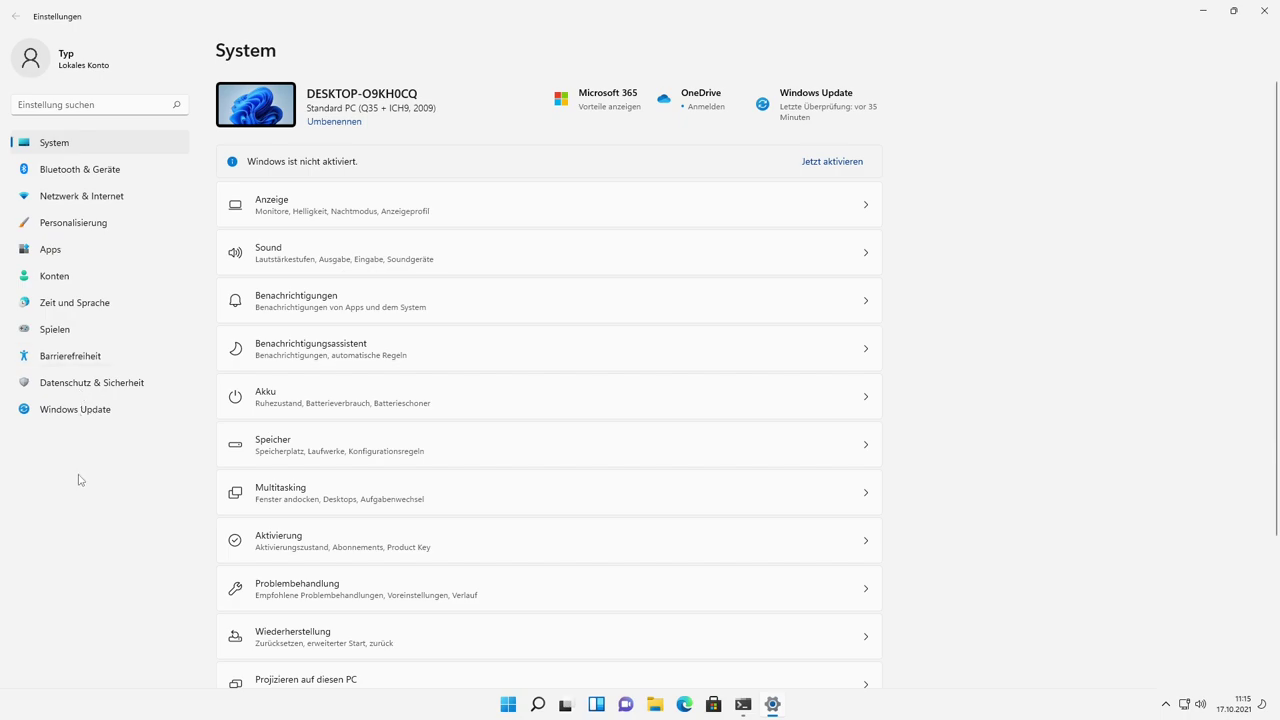
scroll(566, 423, "down", 2)
scroll(568, 423, "up", 1)
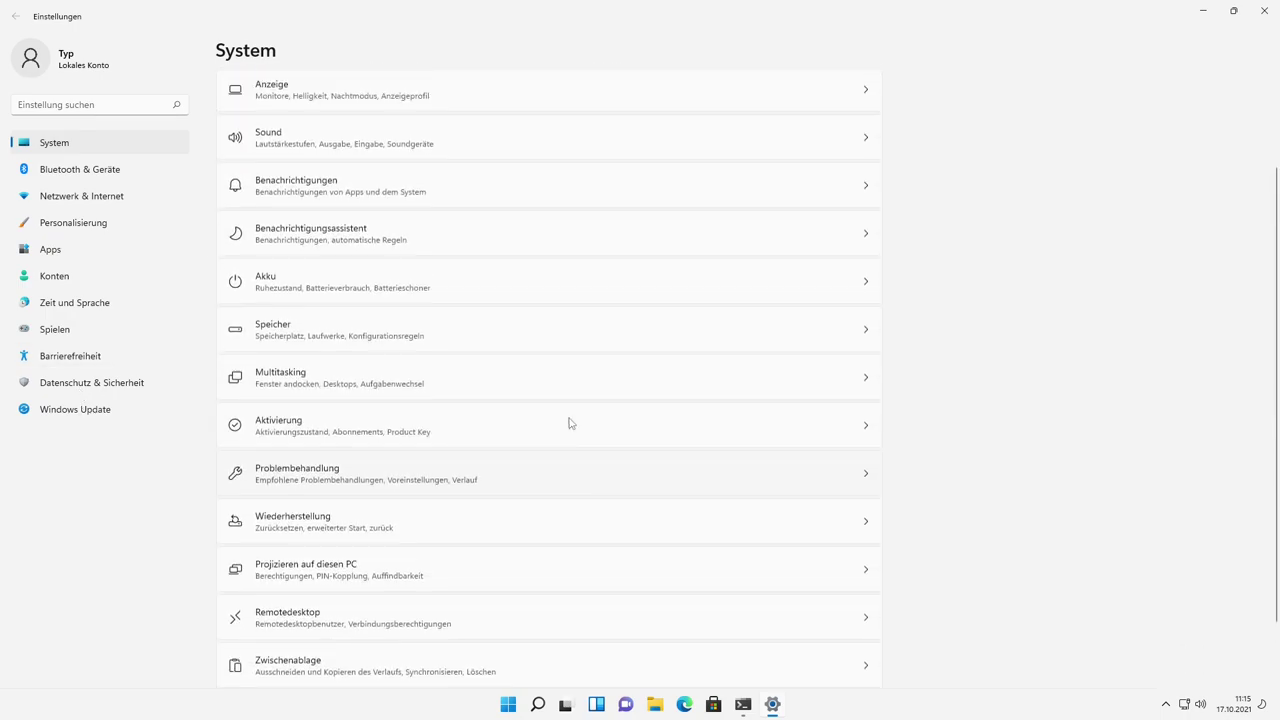
scroll(569, 423, "up", 2)
left_click(68, 180)
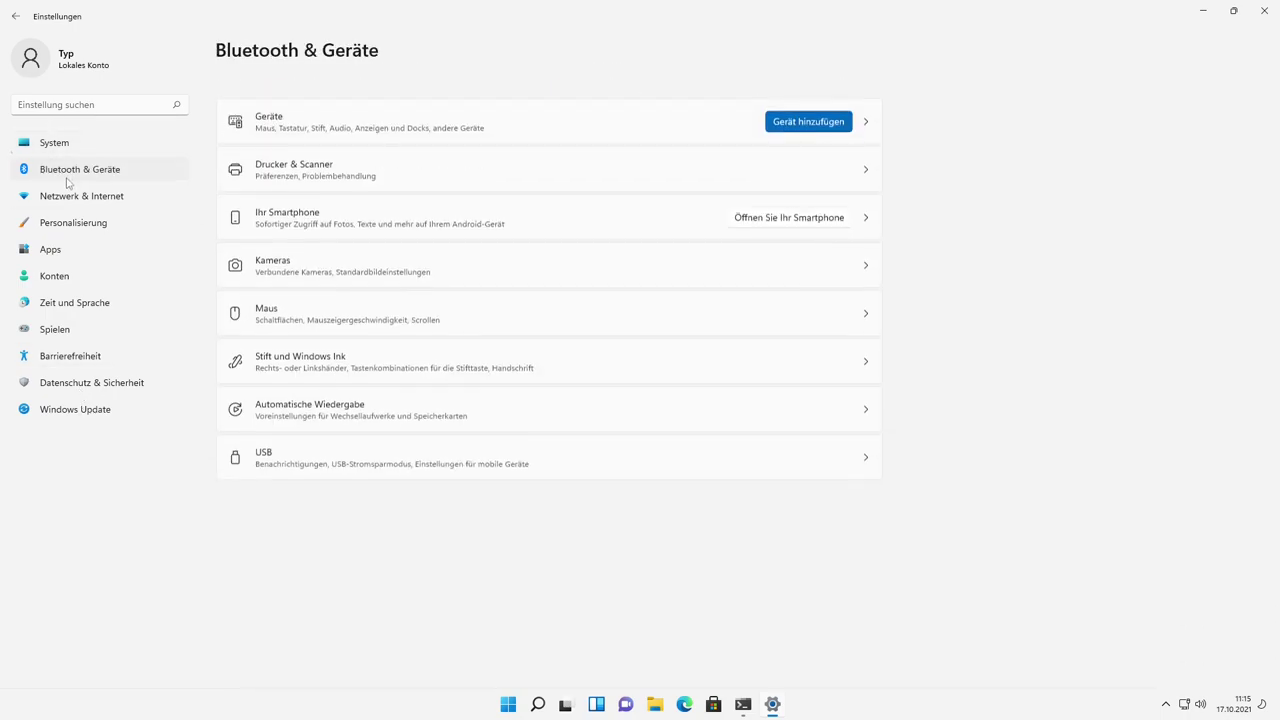
left_click(62, 199)
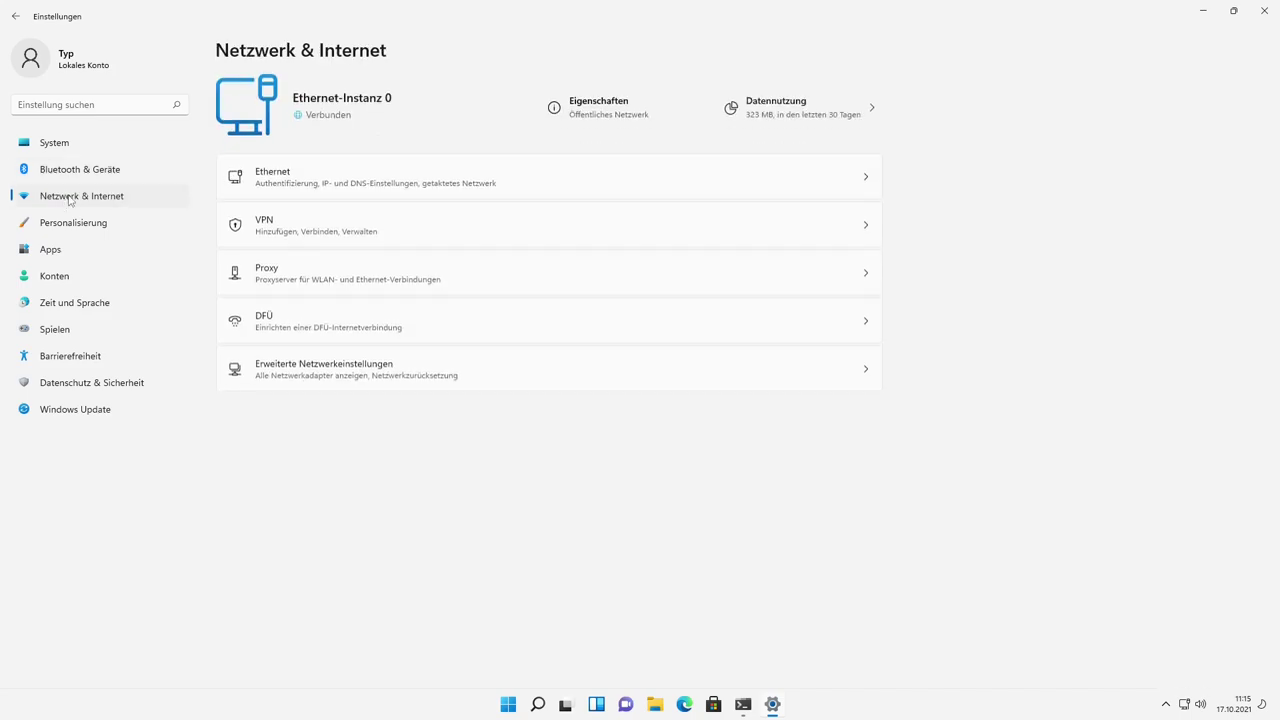
left_click(78, 258)
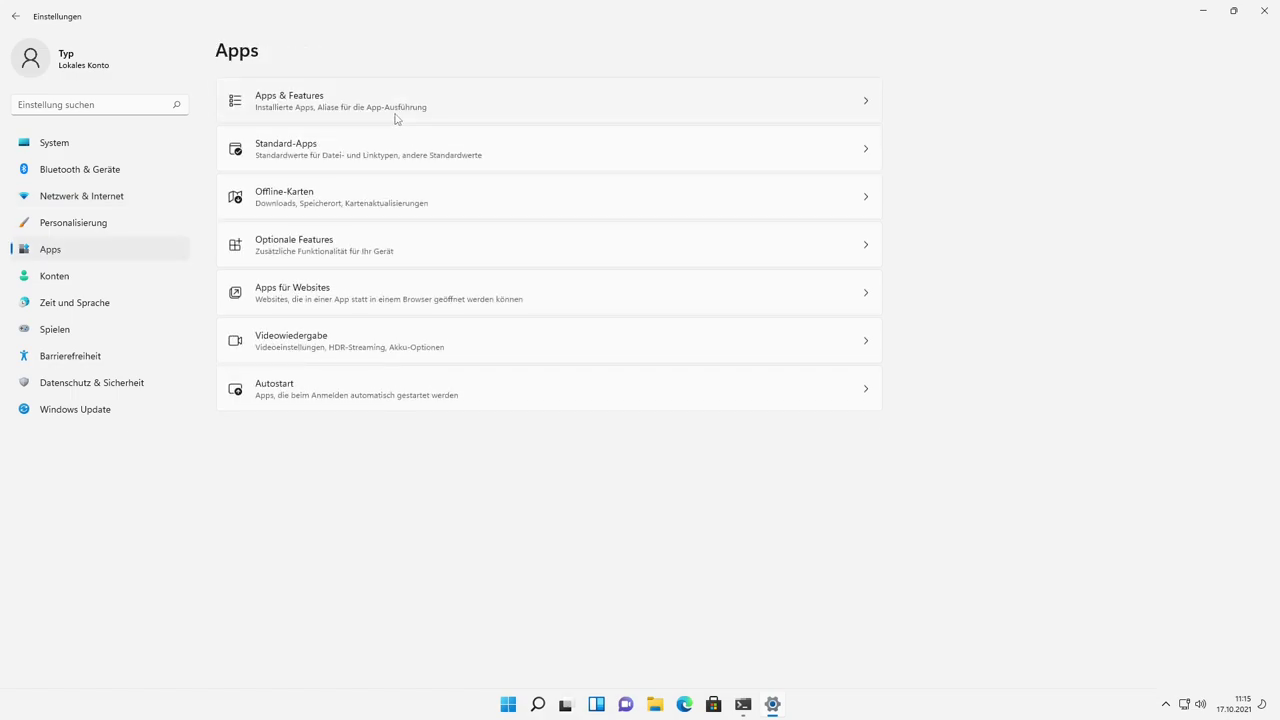
left_click(395, 118)
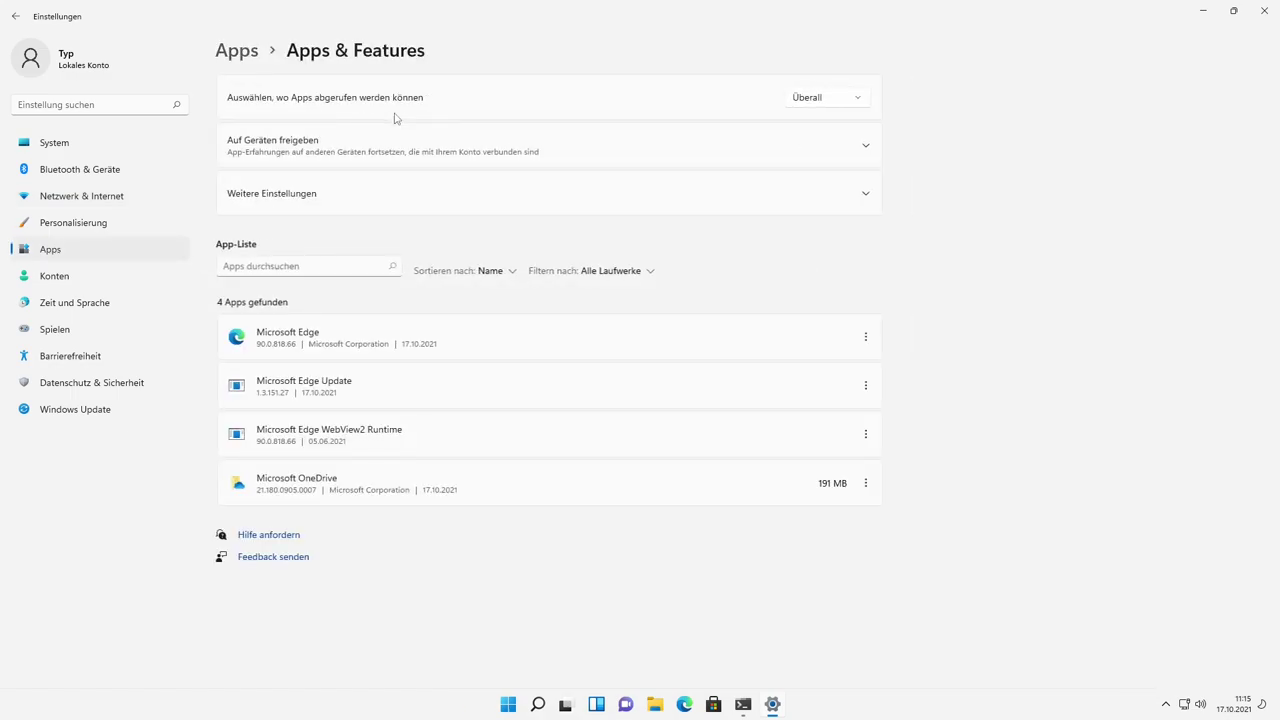
left_click(61, 146)
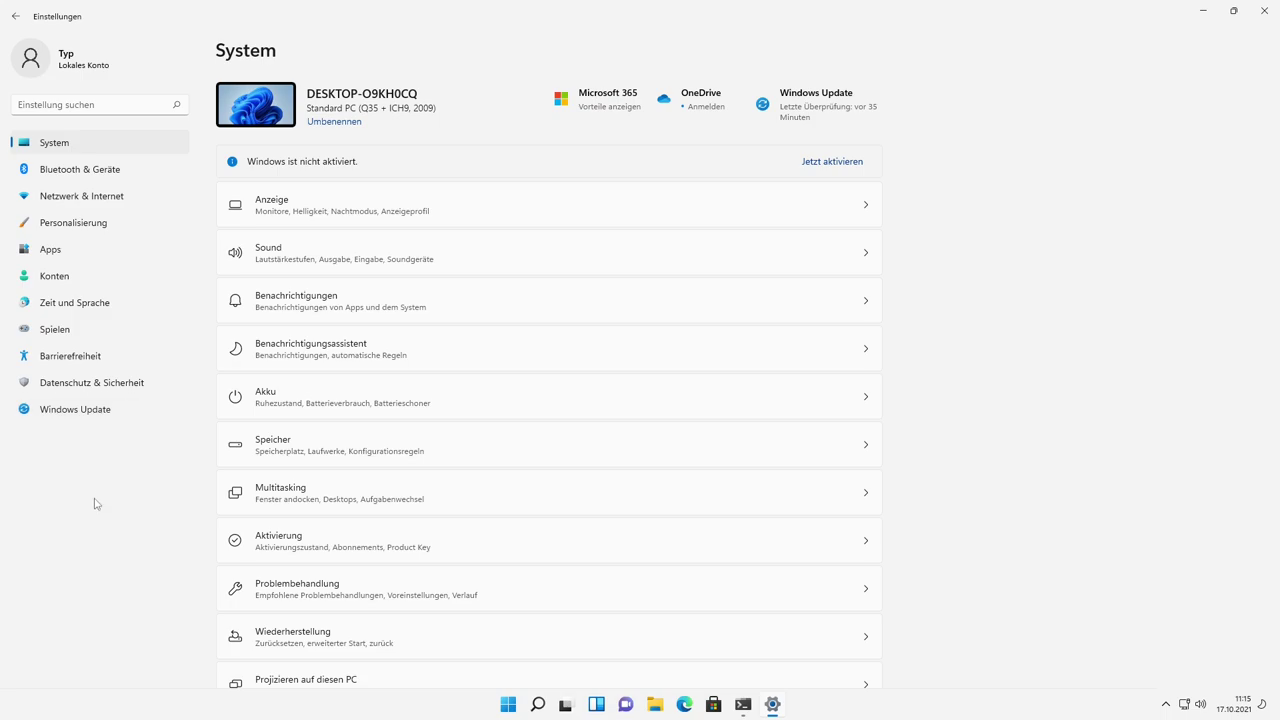
scroll(468, 335, "down", 3)
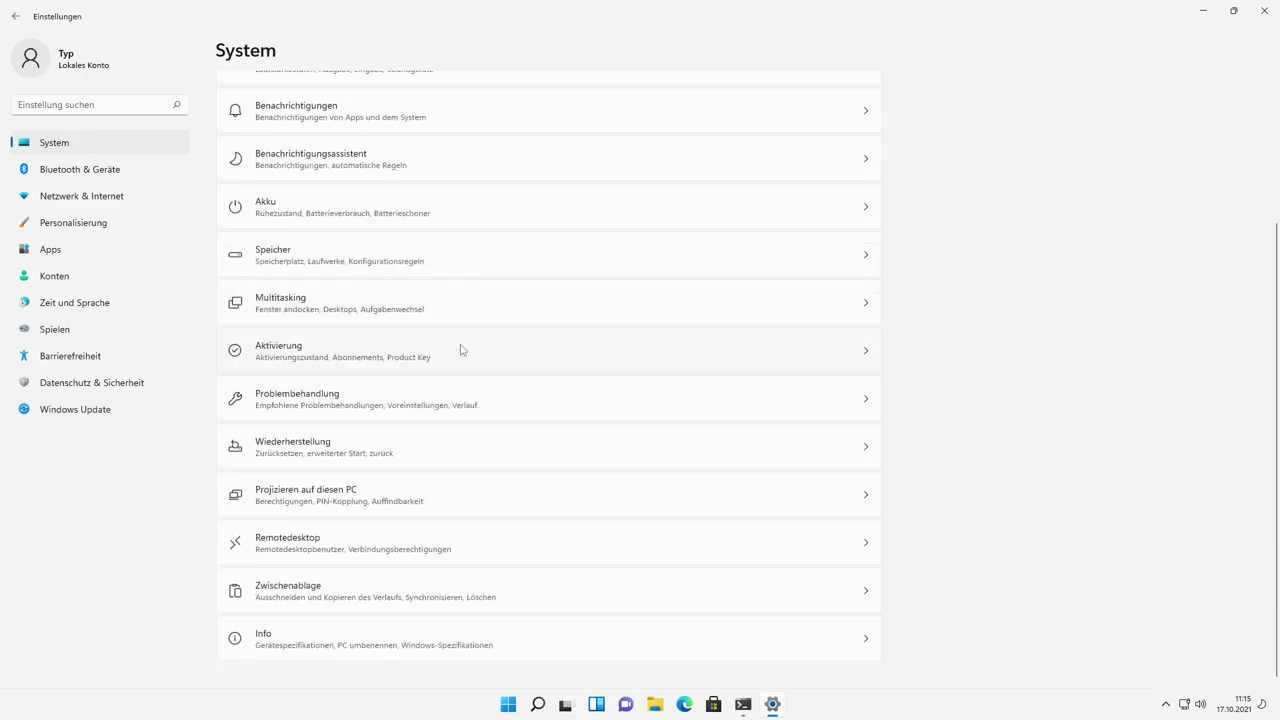
scroll(446, 343, "up", 3)
scroll(426, 337, "down", 3)
left_click(1264, 10)
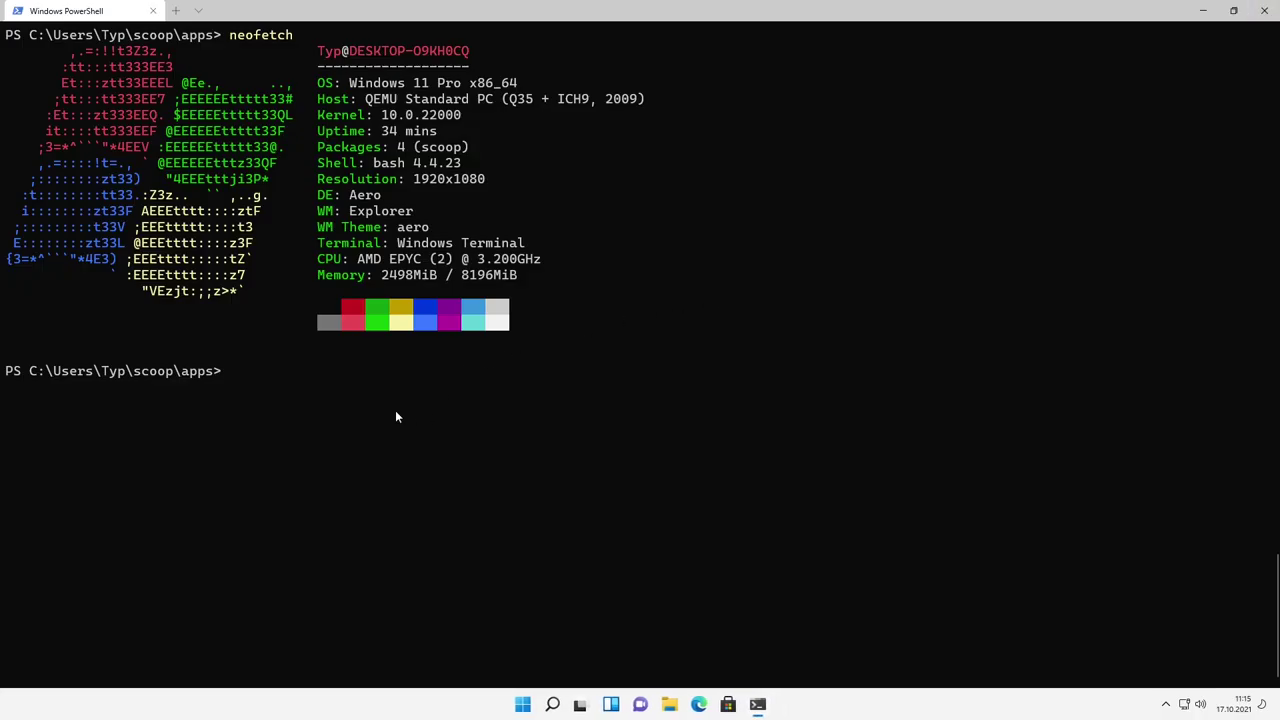
right_click(524, 706)
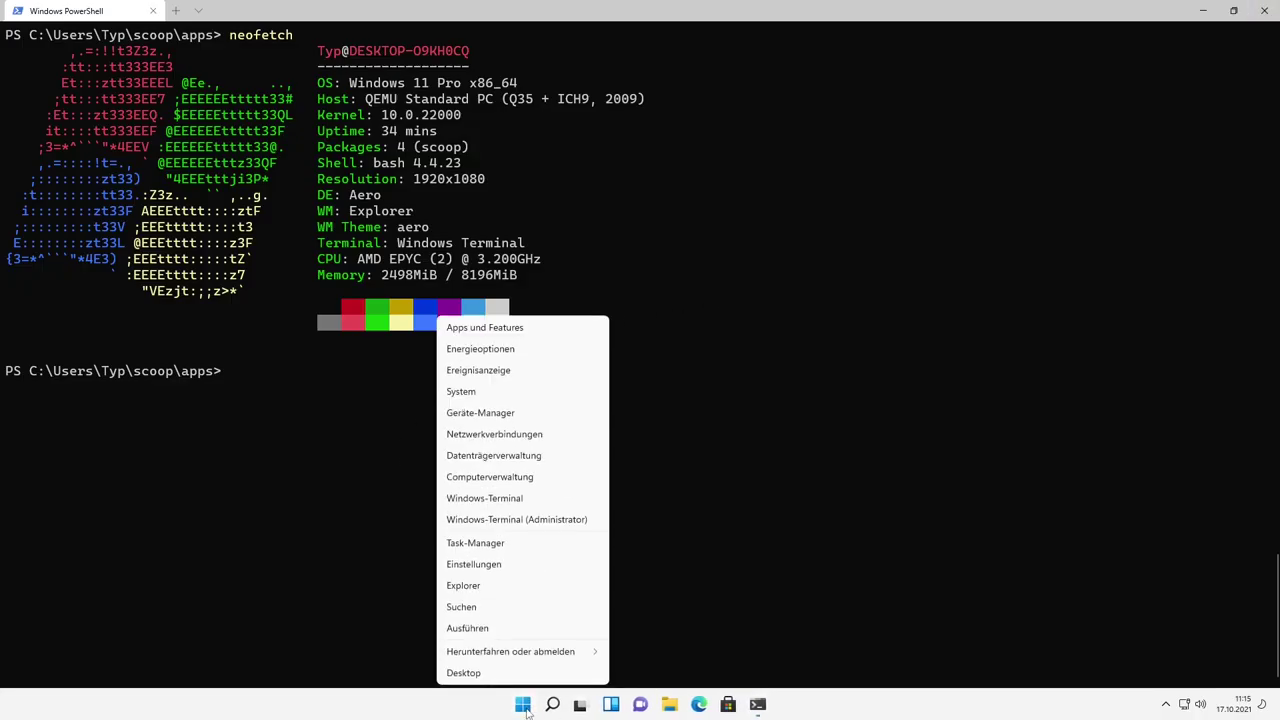
left_click(470, 564)
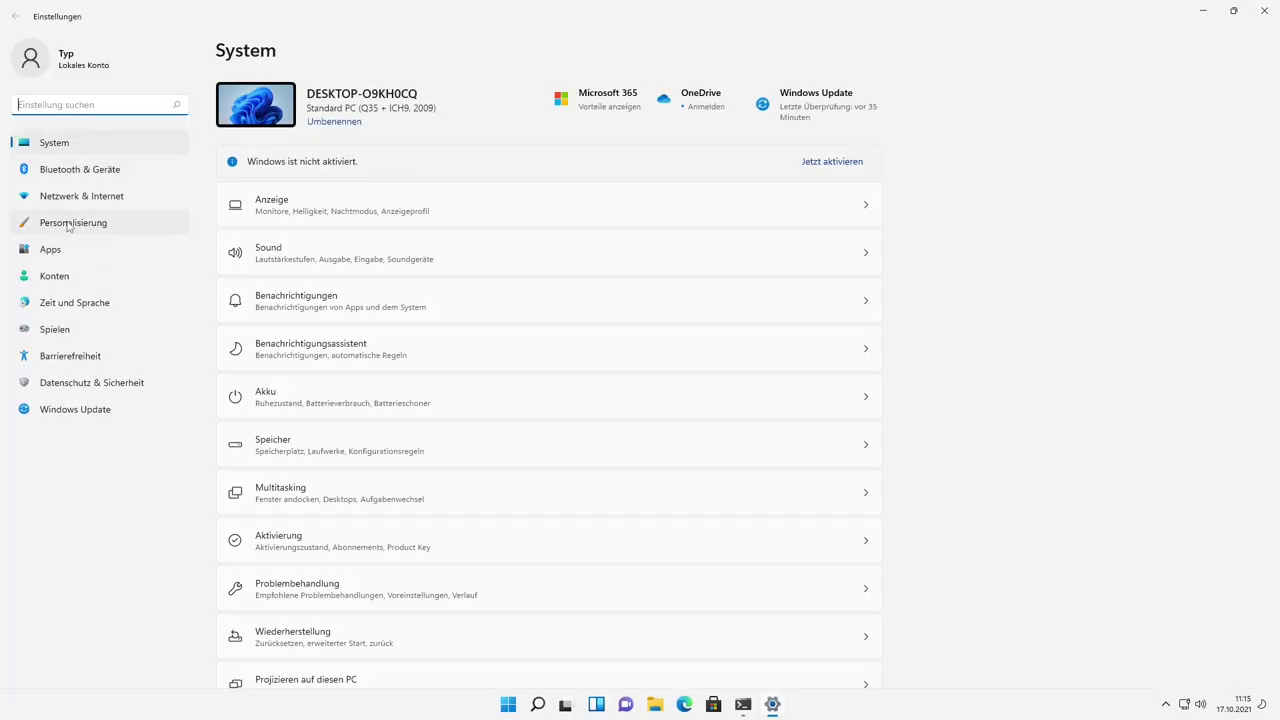
left_click(68, 225)
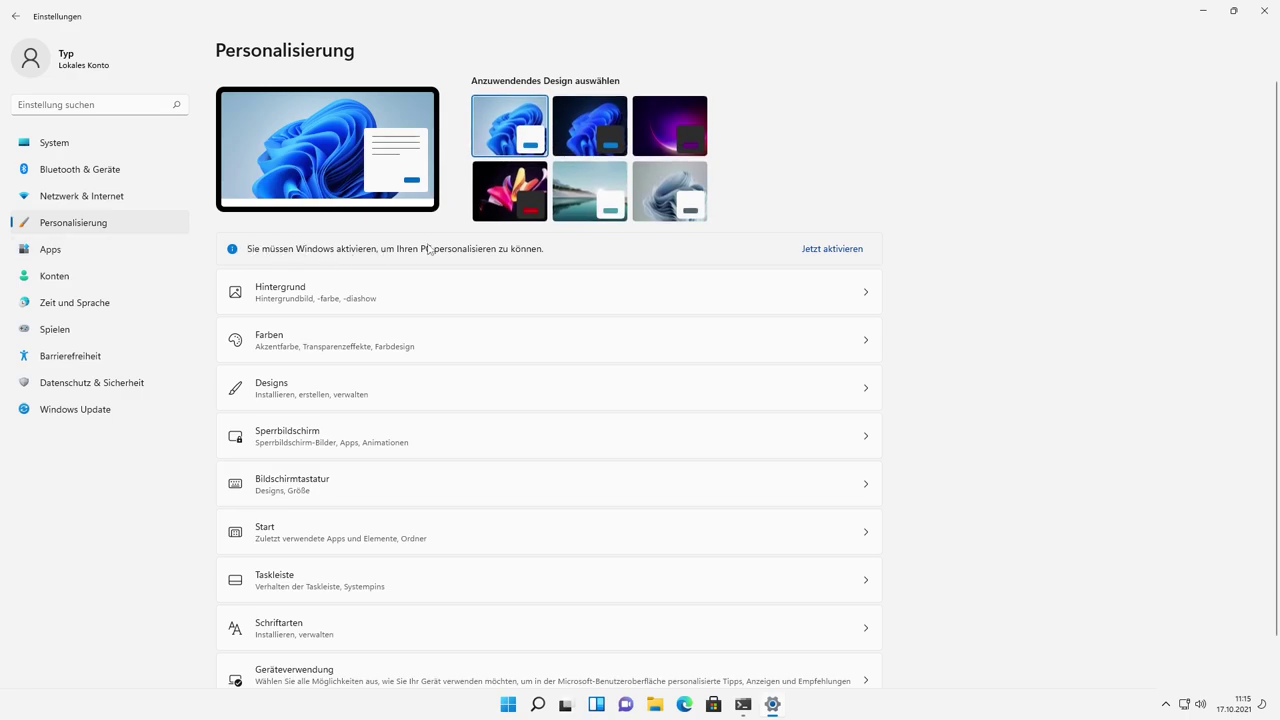
left_click(548, 302)
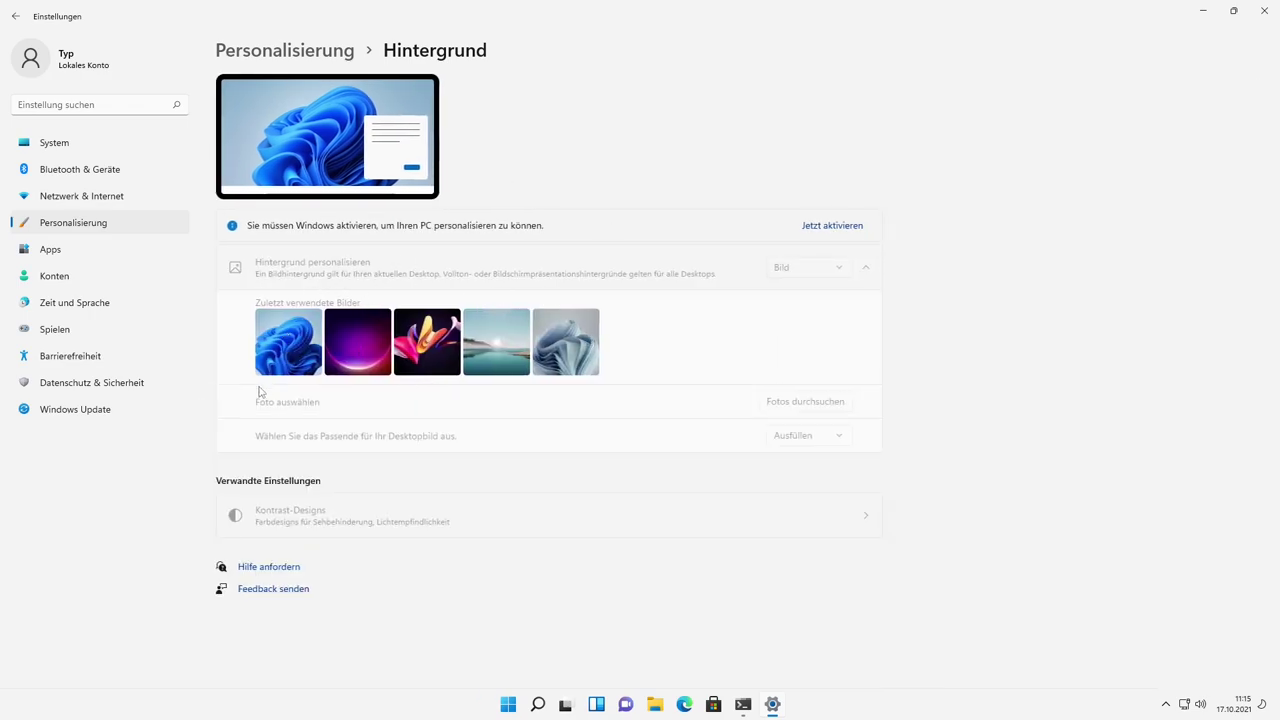
left_click(24, 26)
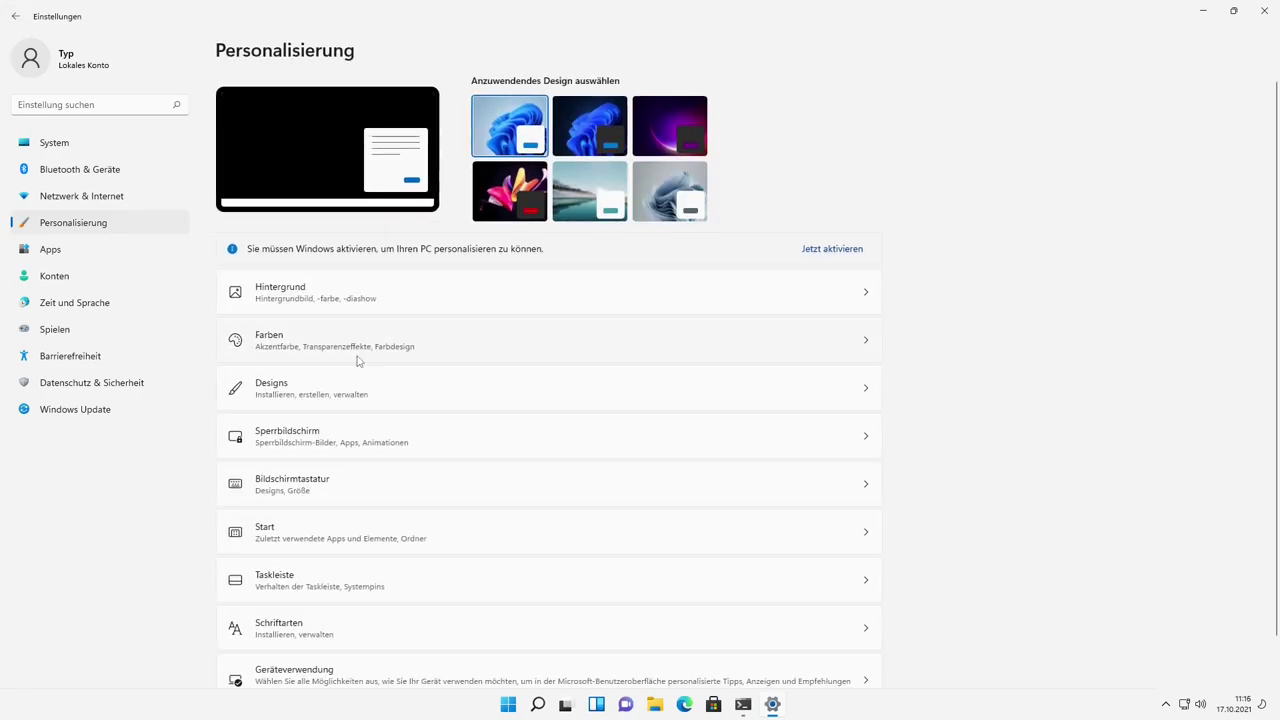
left_click(366, 360)
scroll(352, 549, "down", 1)
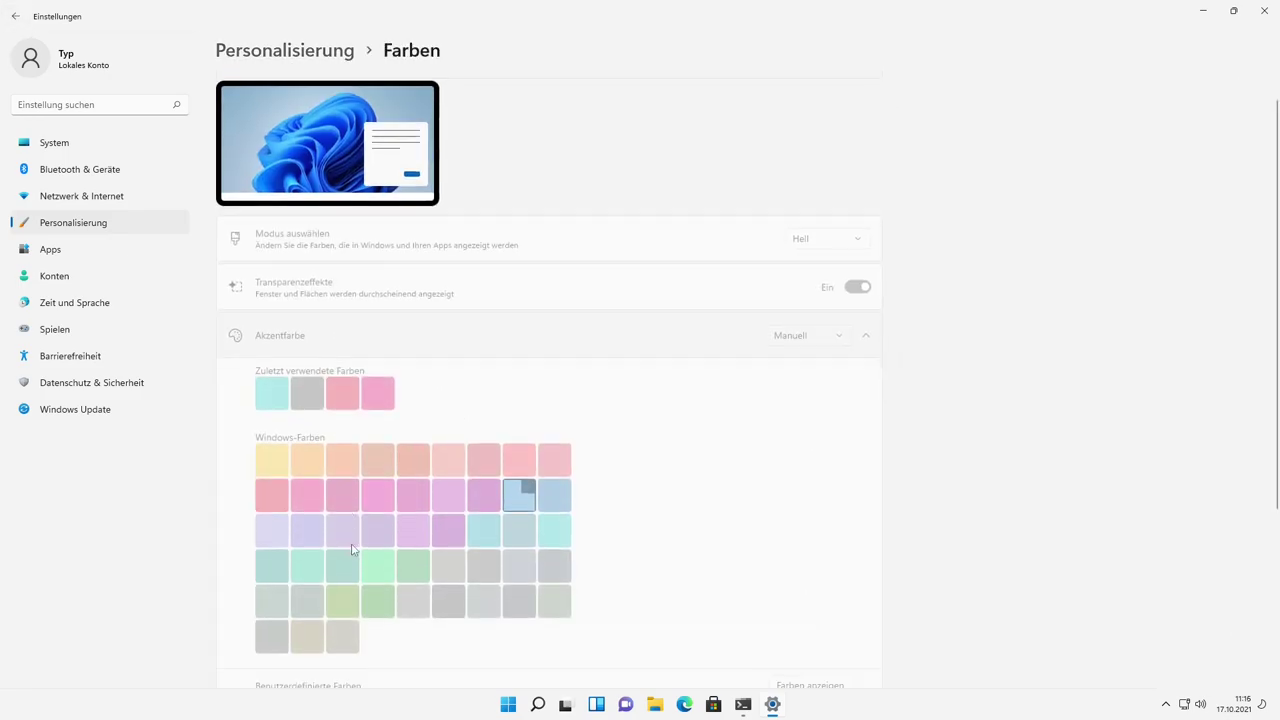
scroll(386, 509, "down", 3)
scroll(394, 503, "up", 4)
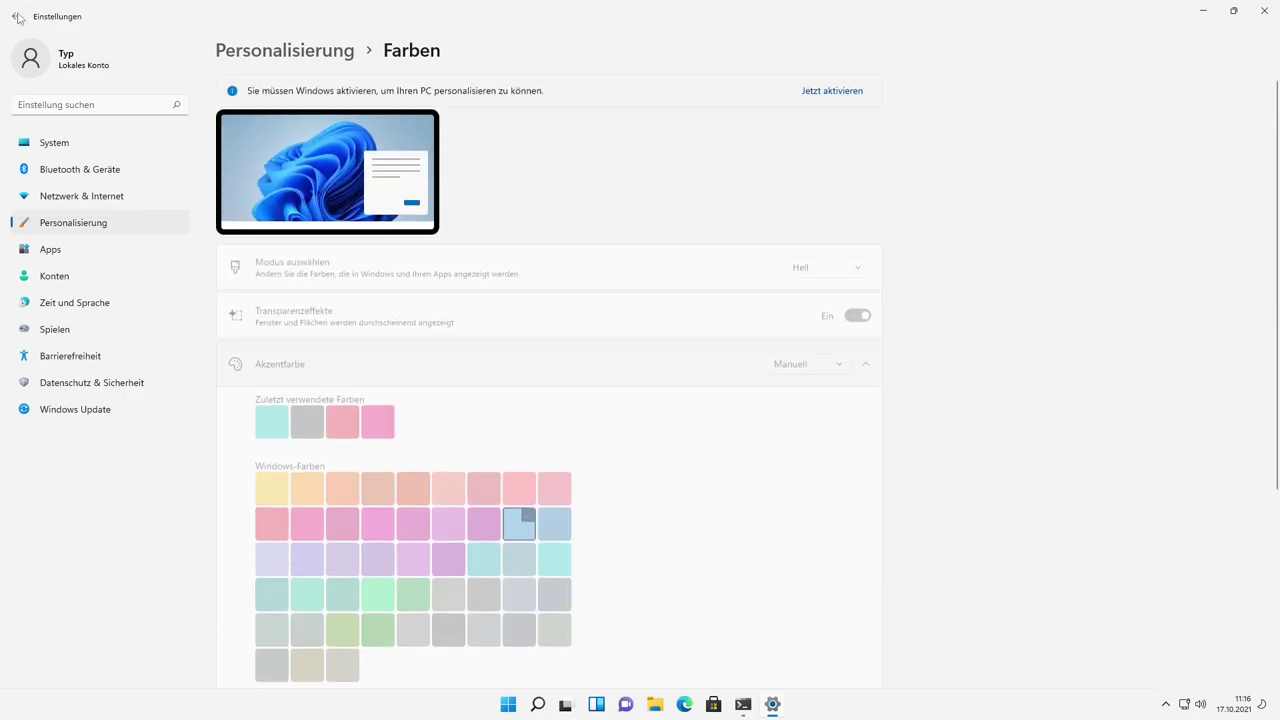
left_click(17, 17)
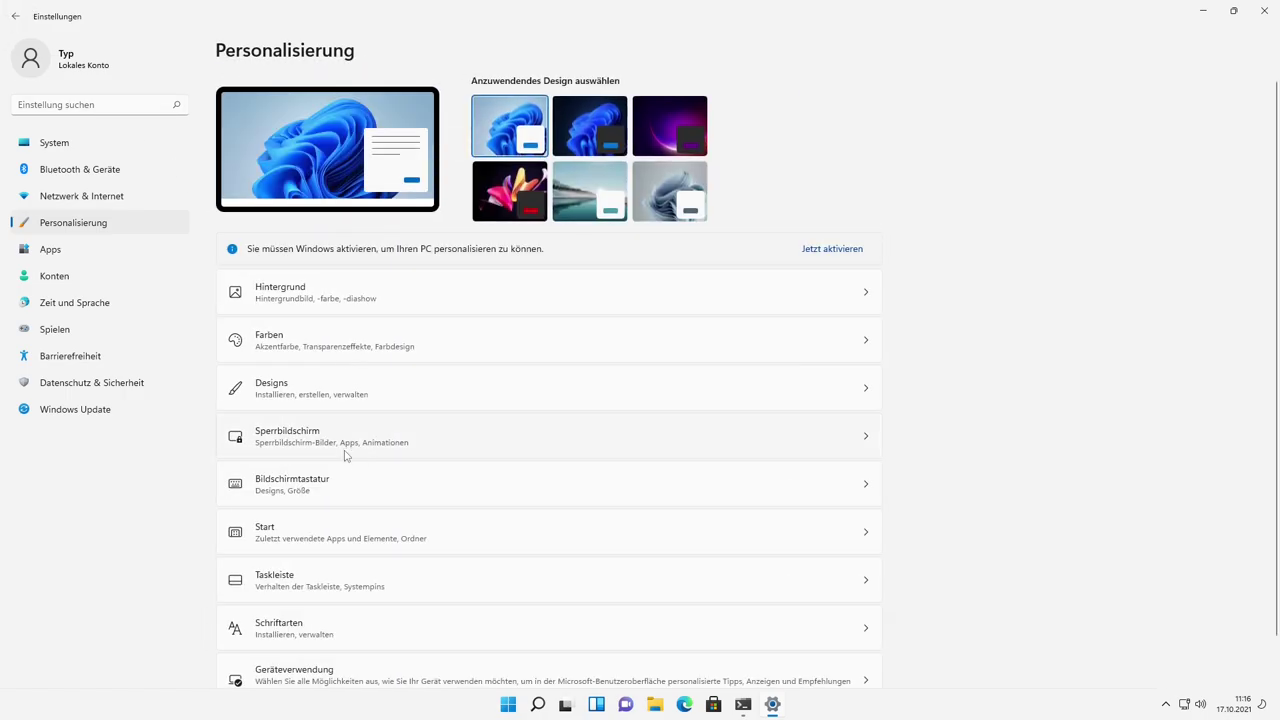
left_click(331, 540)
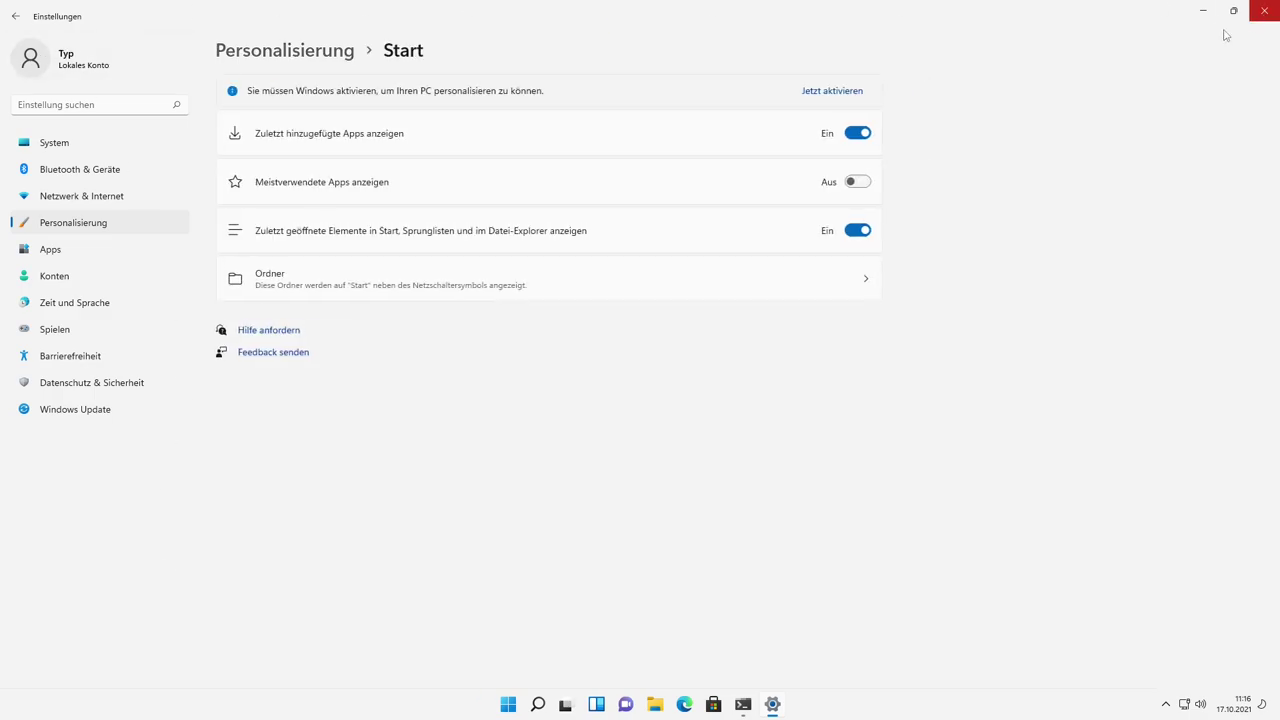
left_click(1264, 10)
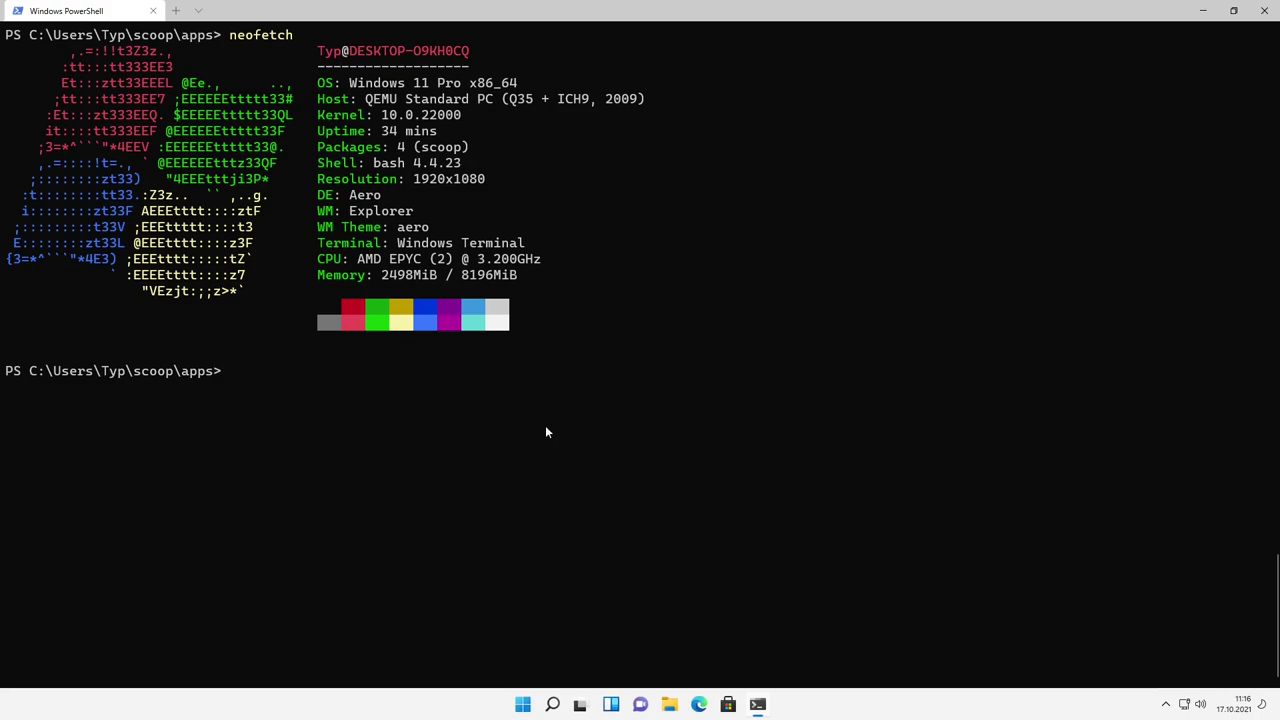